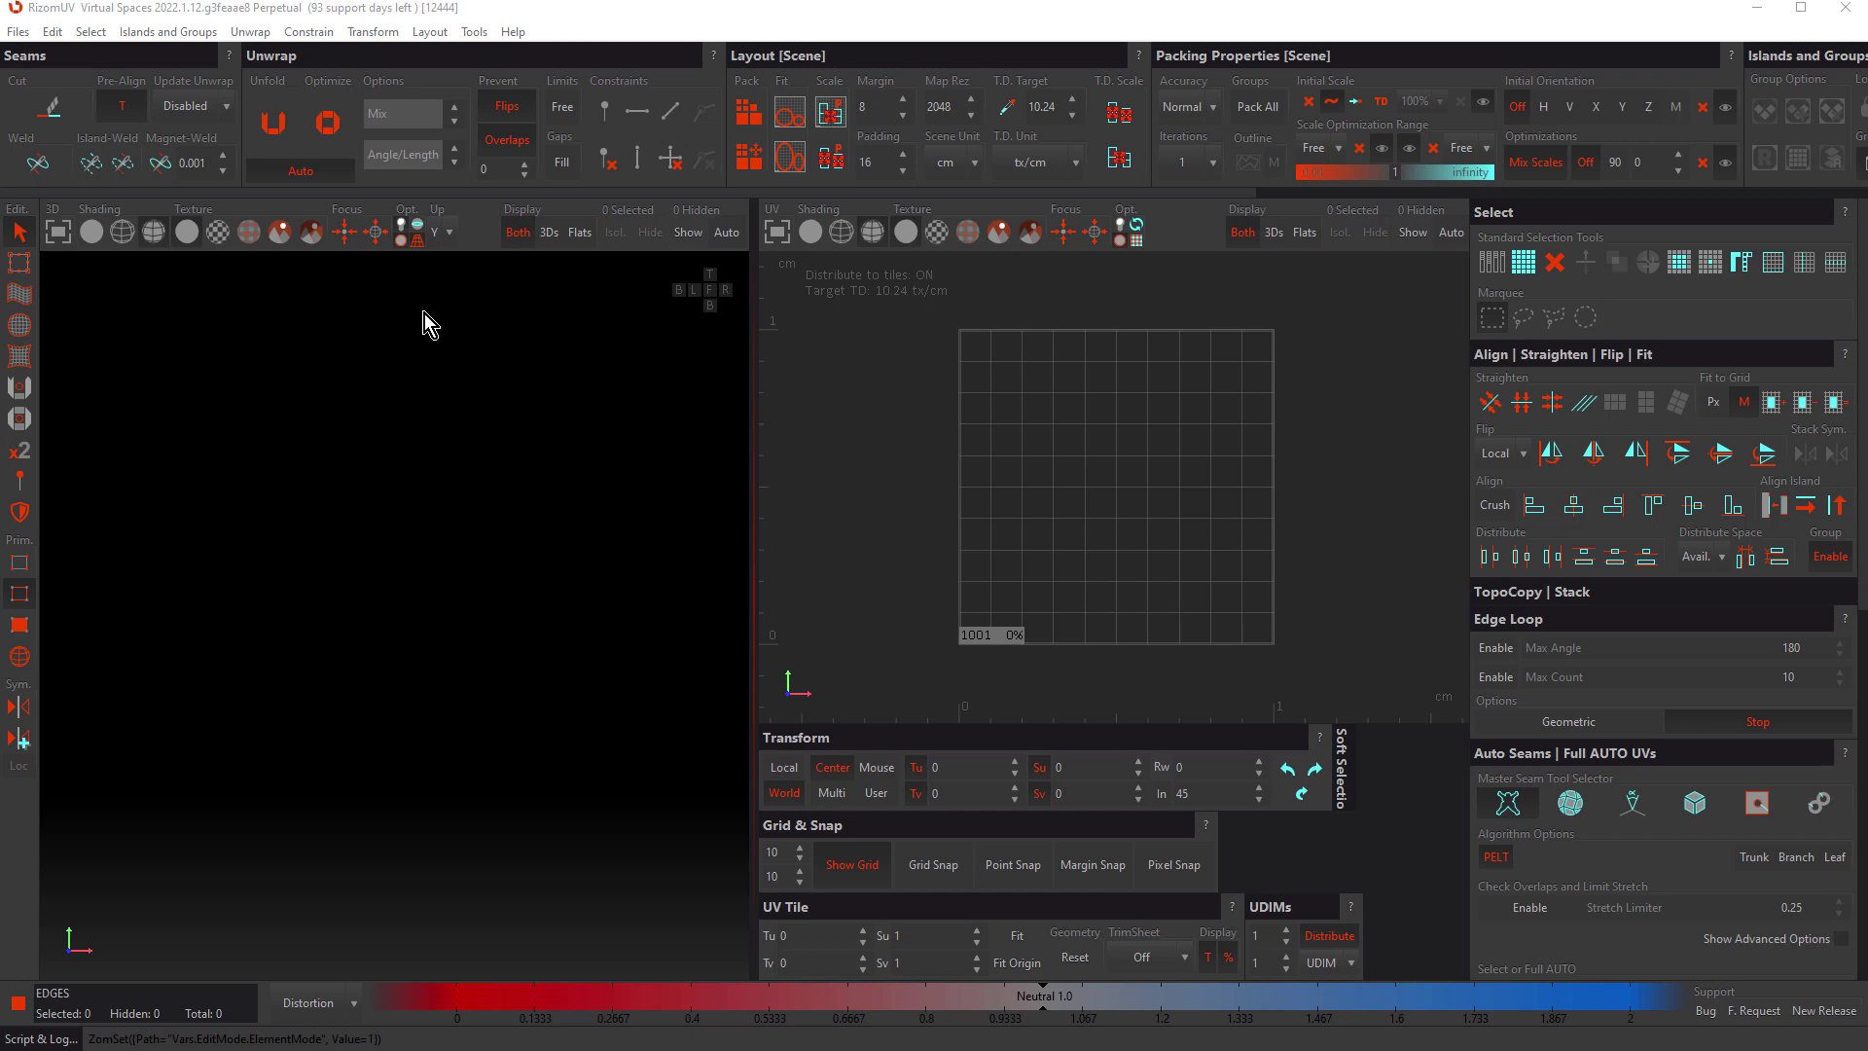
# Step: Load the ForwardControls.fbx model together with its existing UVs
pyautogui.click(12, 35)
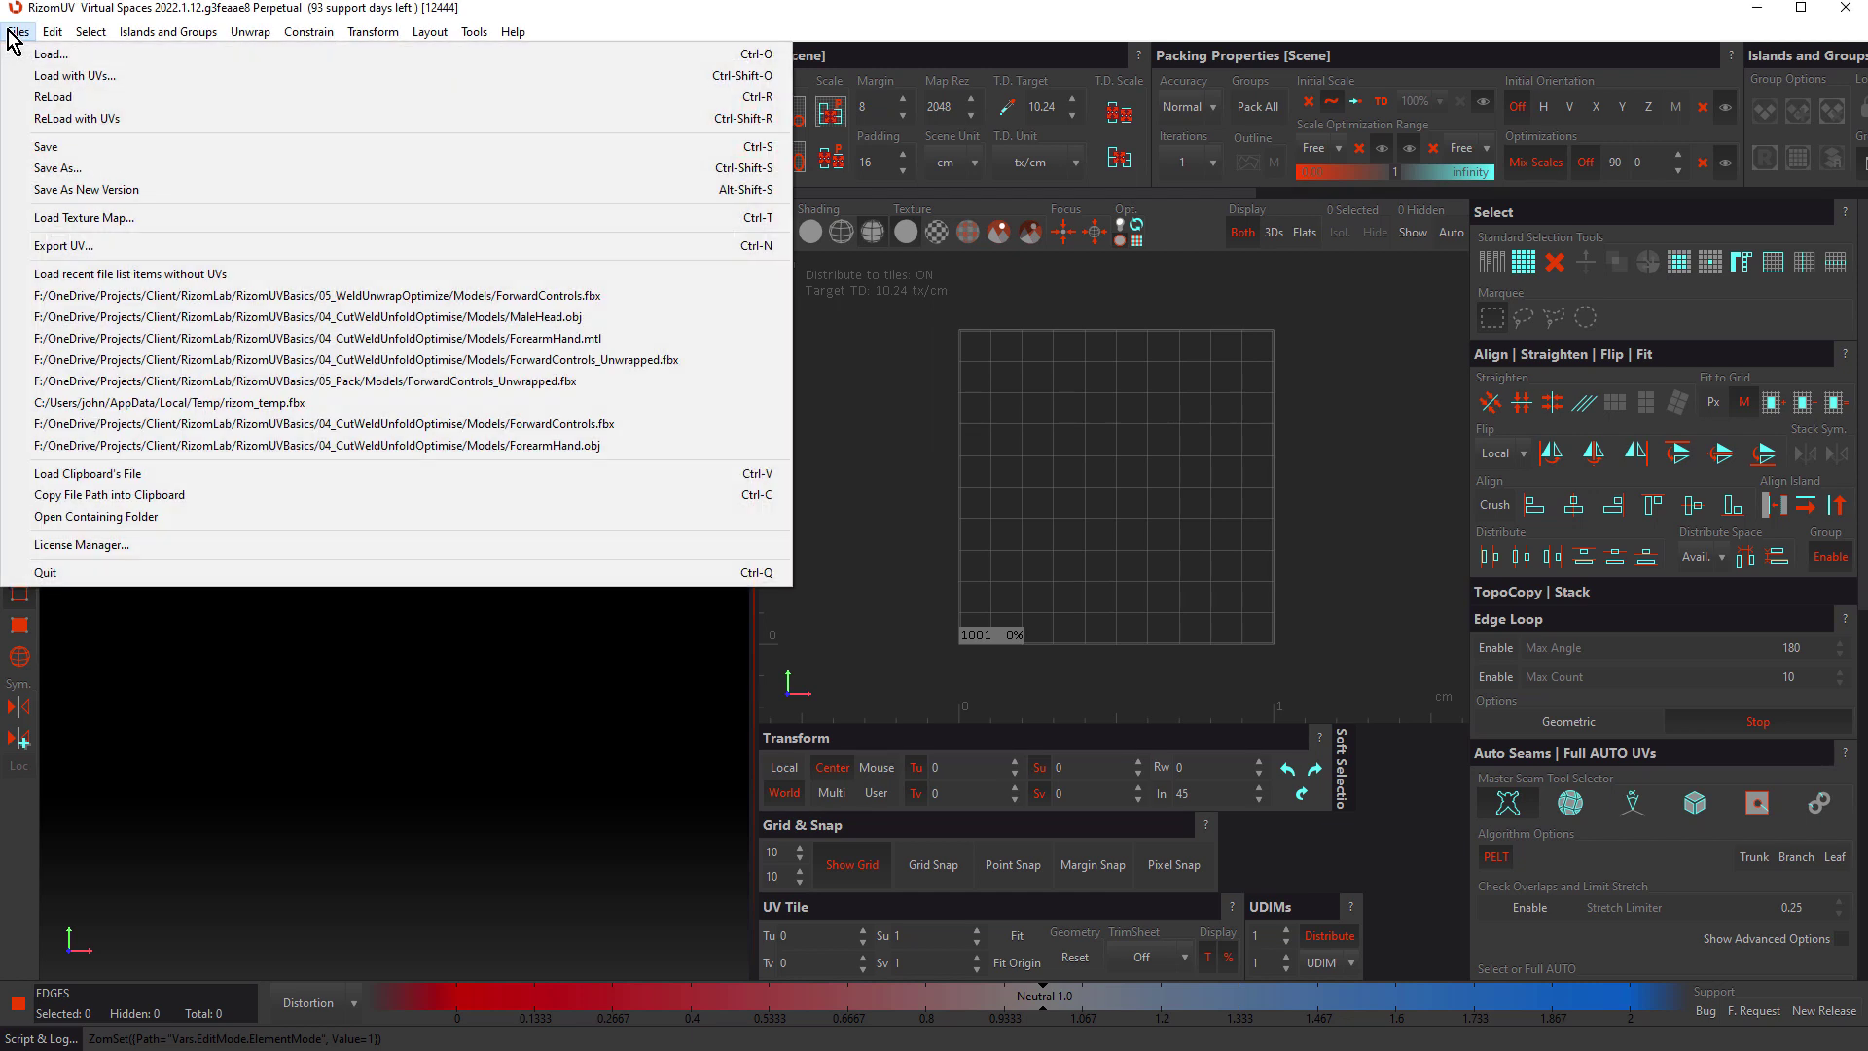
pyautogui.click(74, 76)
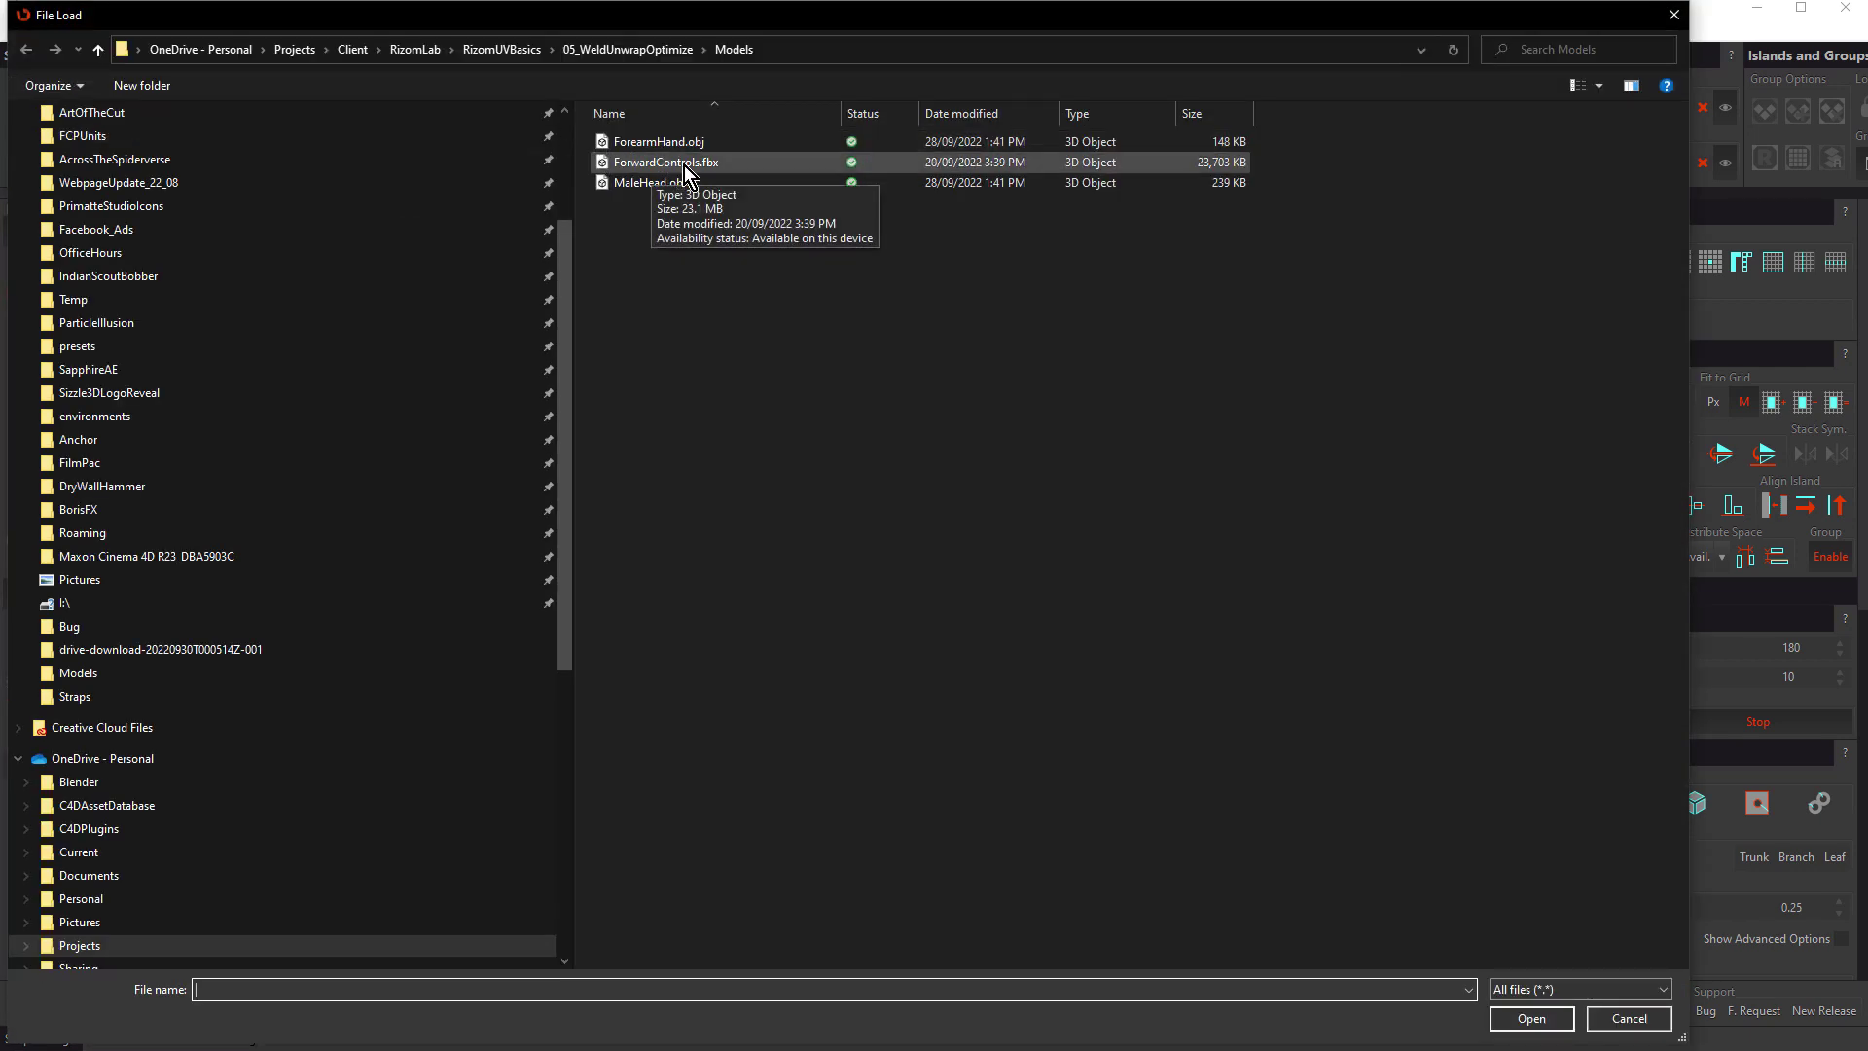
pyautogui.doubleClick(701, 171)
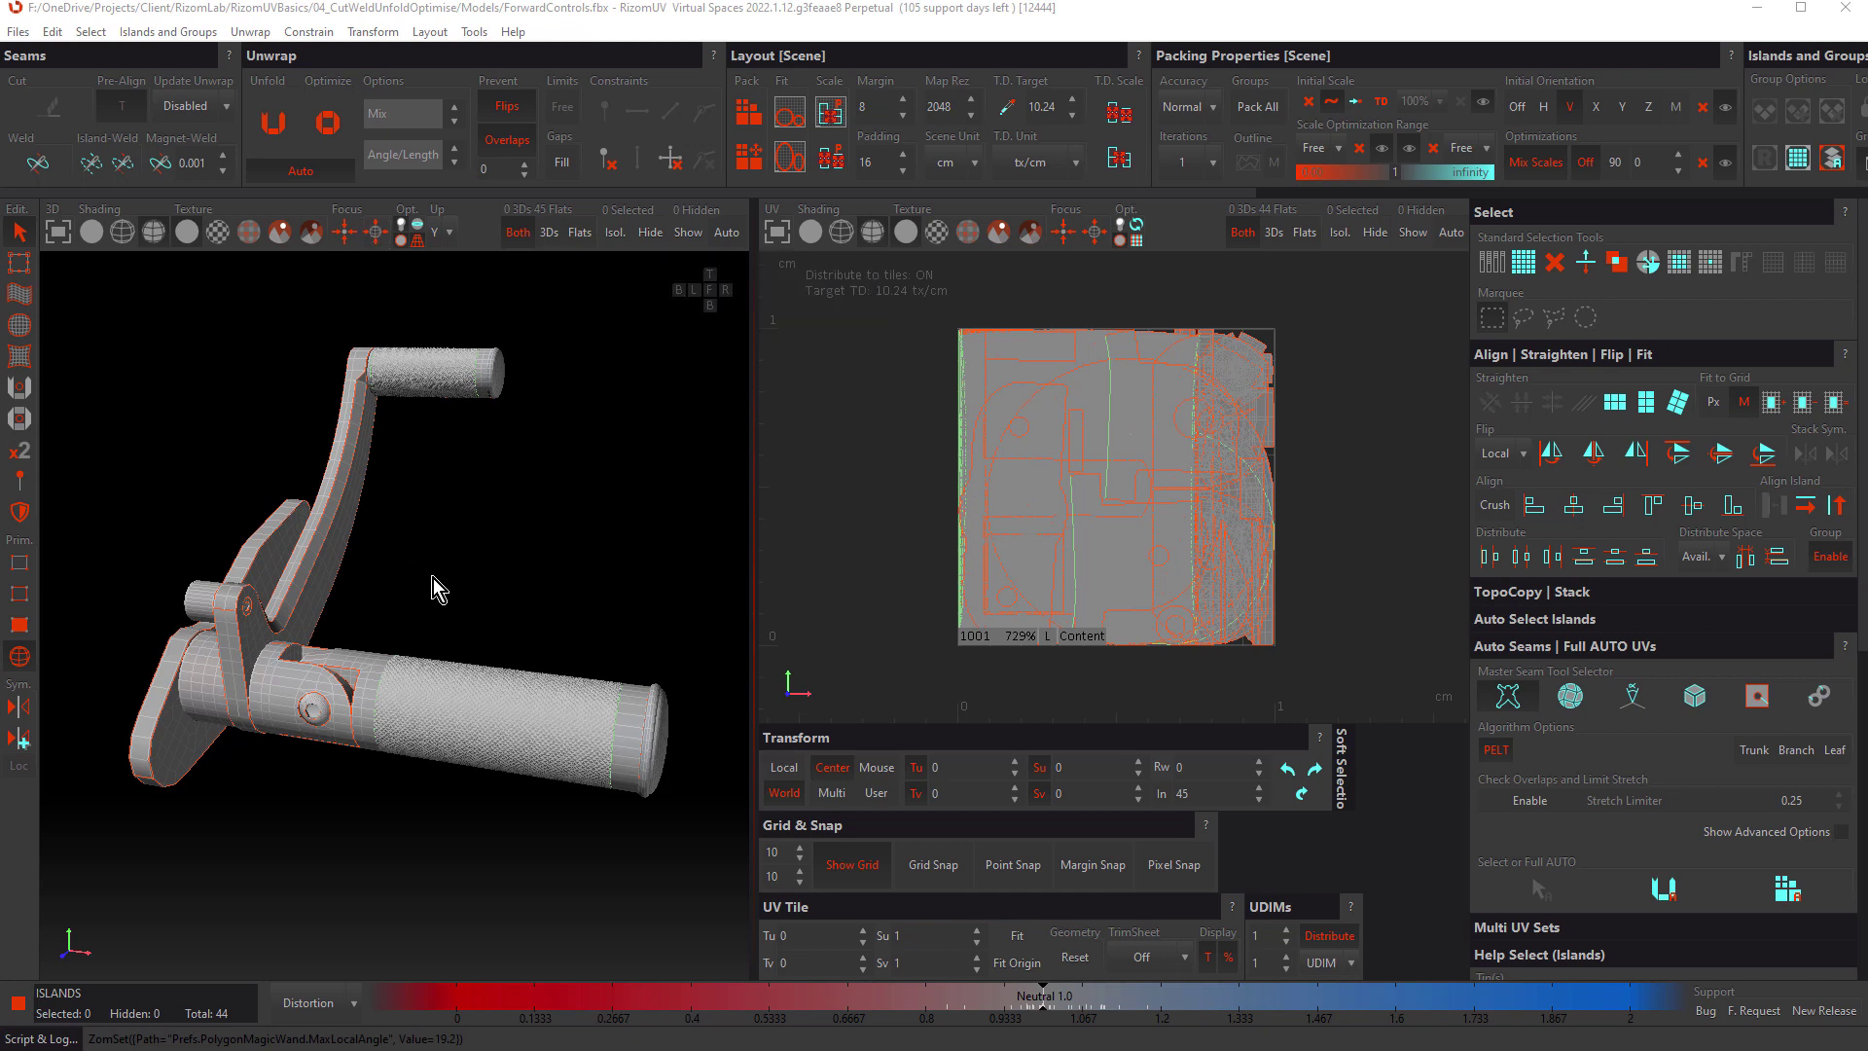
# Step: Examine the model in the 3D view, framing the whole assembly and the curved island around the hex bolt
pyautogui.scroll(5, 433, 589)
pyautogui.scroll(-2, 434, 588)
pyautogui.scroll(-4, 433, 577)
pyautogui.scroll(6, 433, 577)
pyautogui.scroll(1, 434, 588)
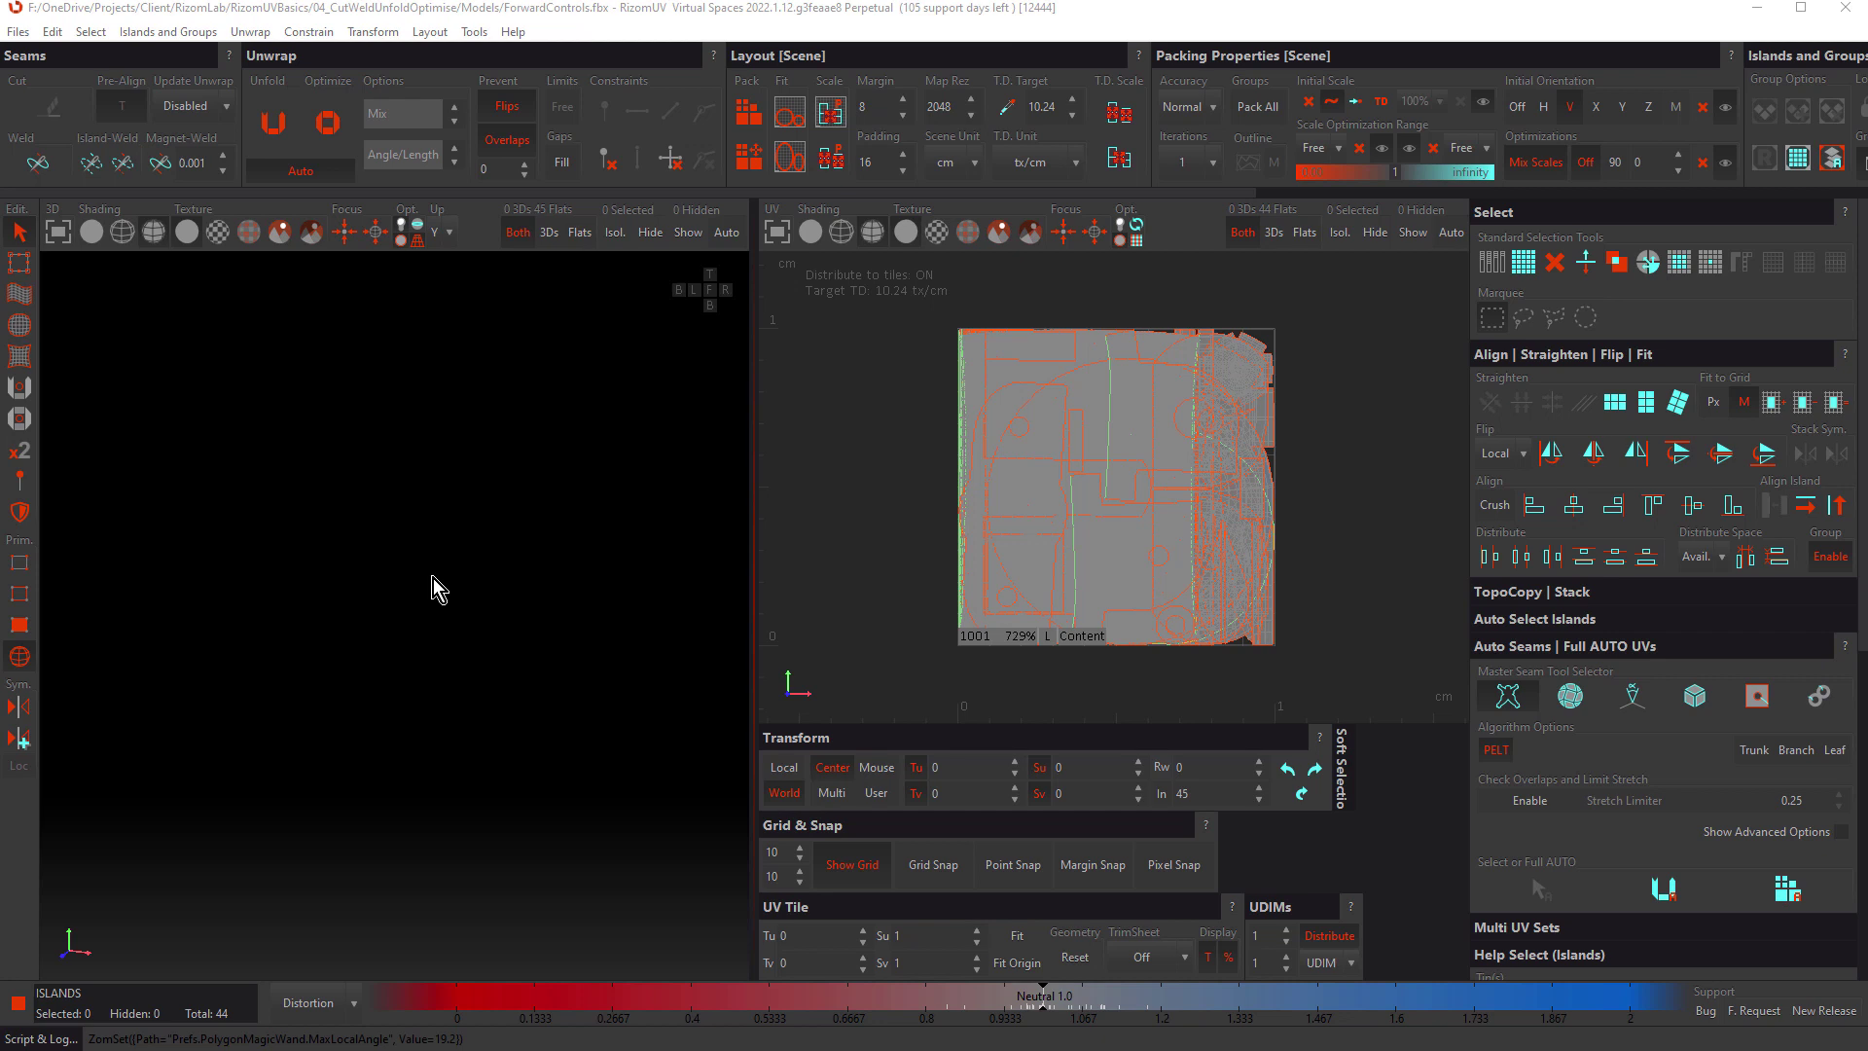
pyautogui.press('f')
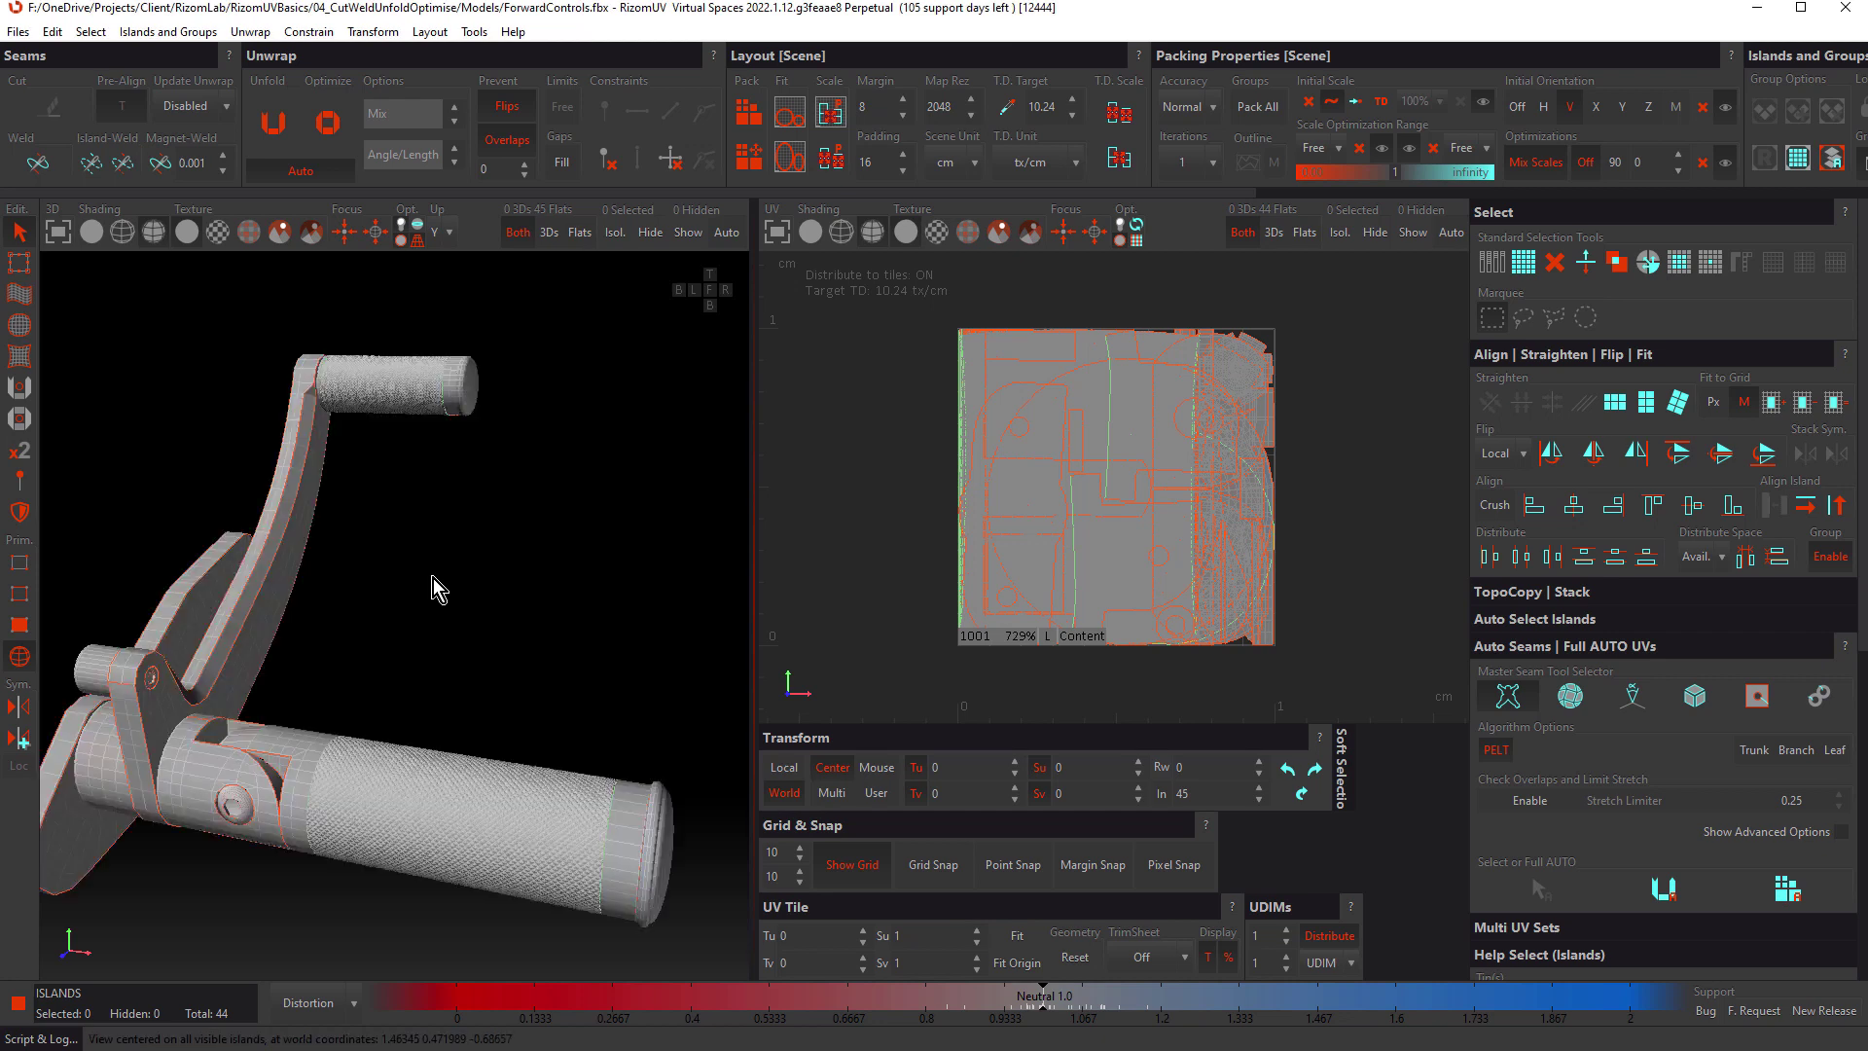
pyautogui.click(226, 784)
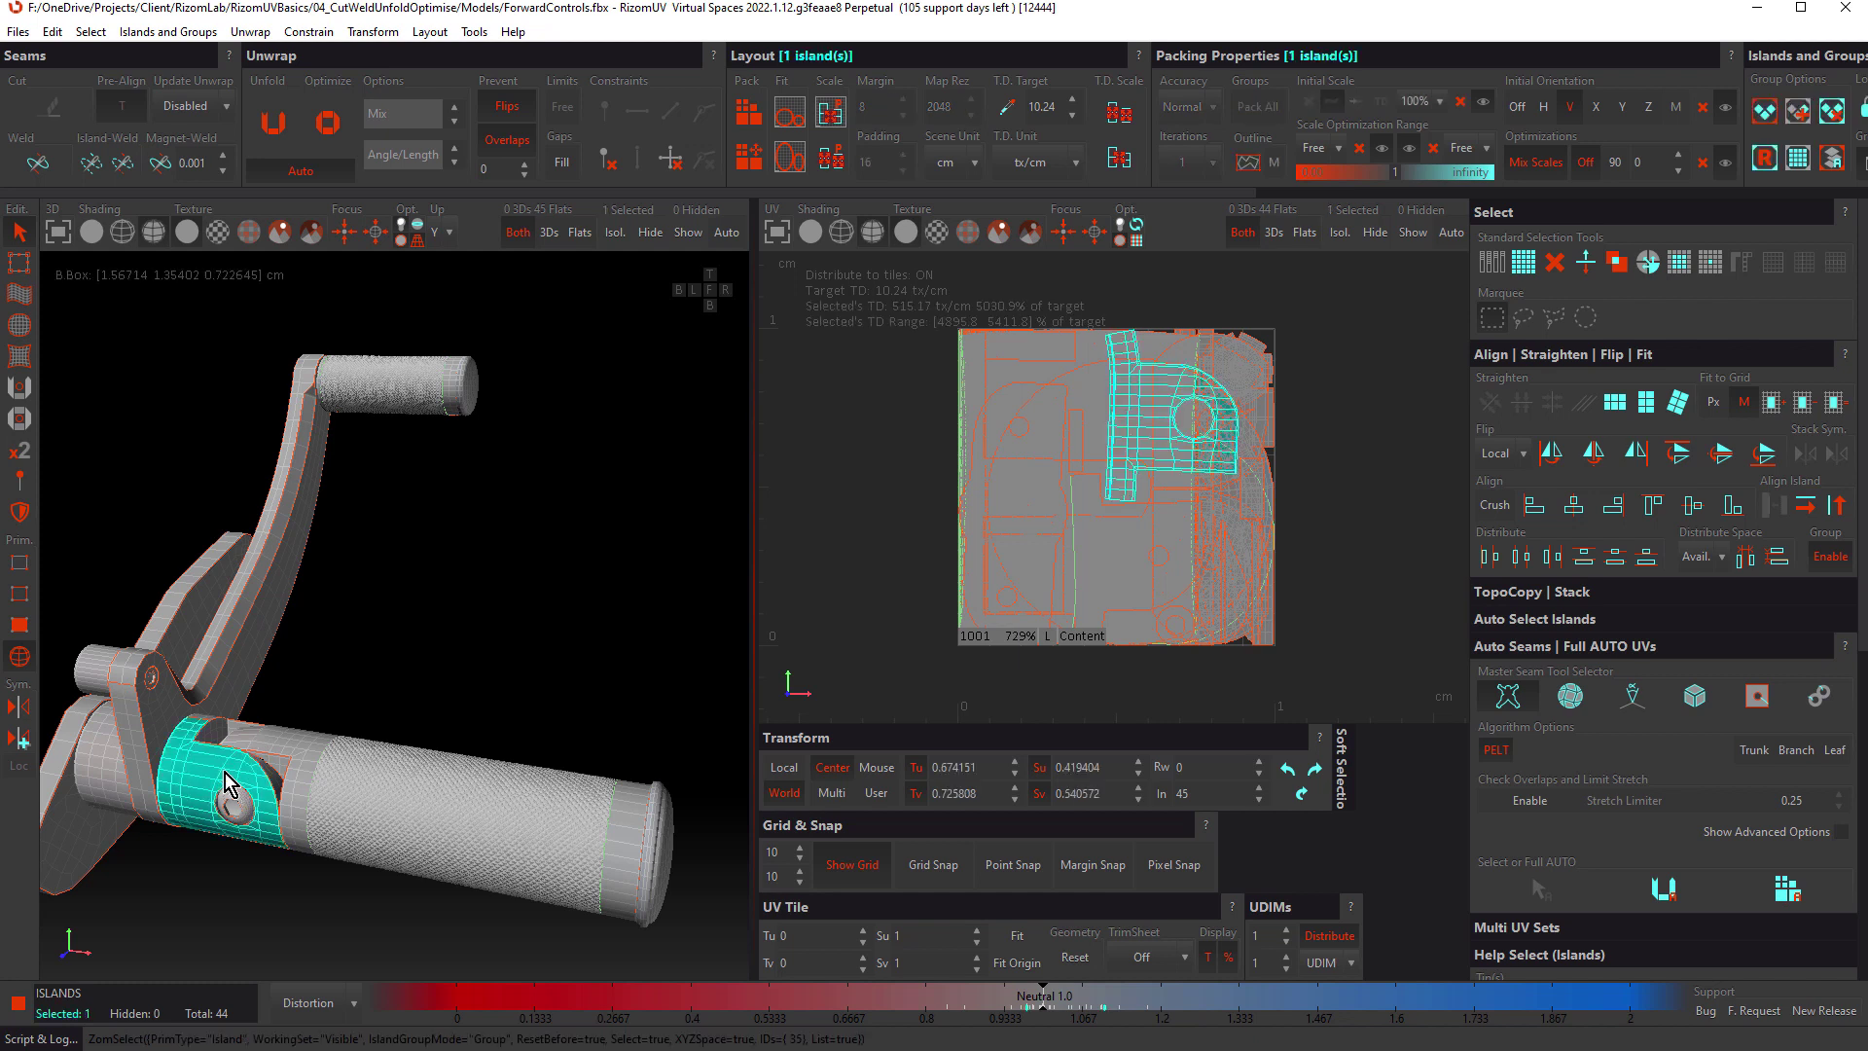
pyautogui.press('f')
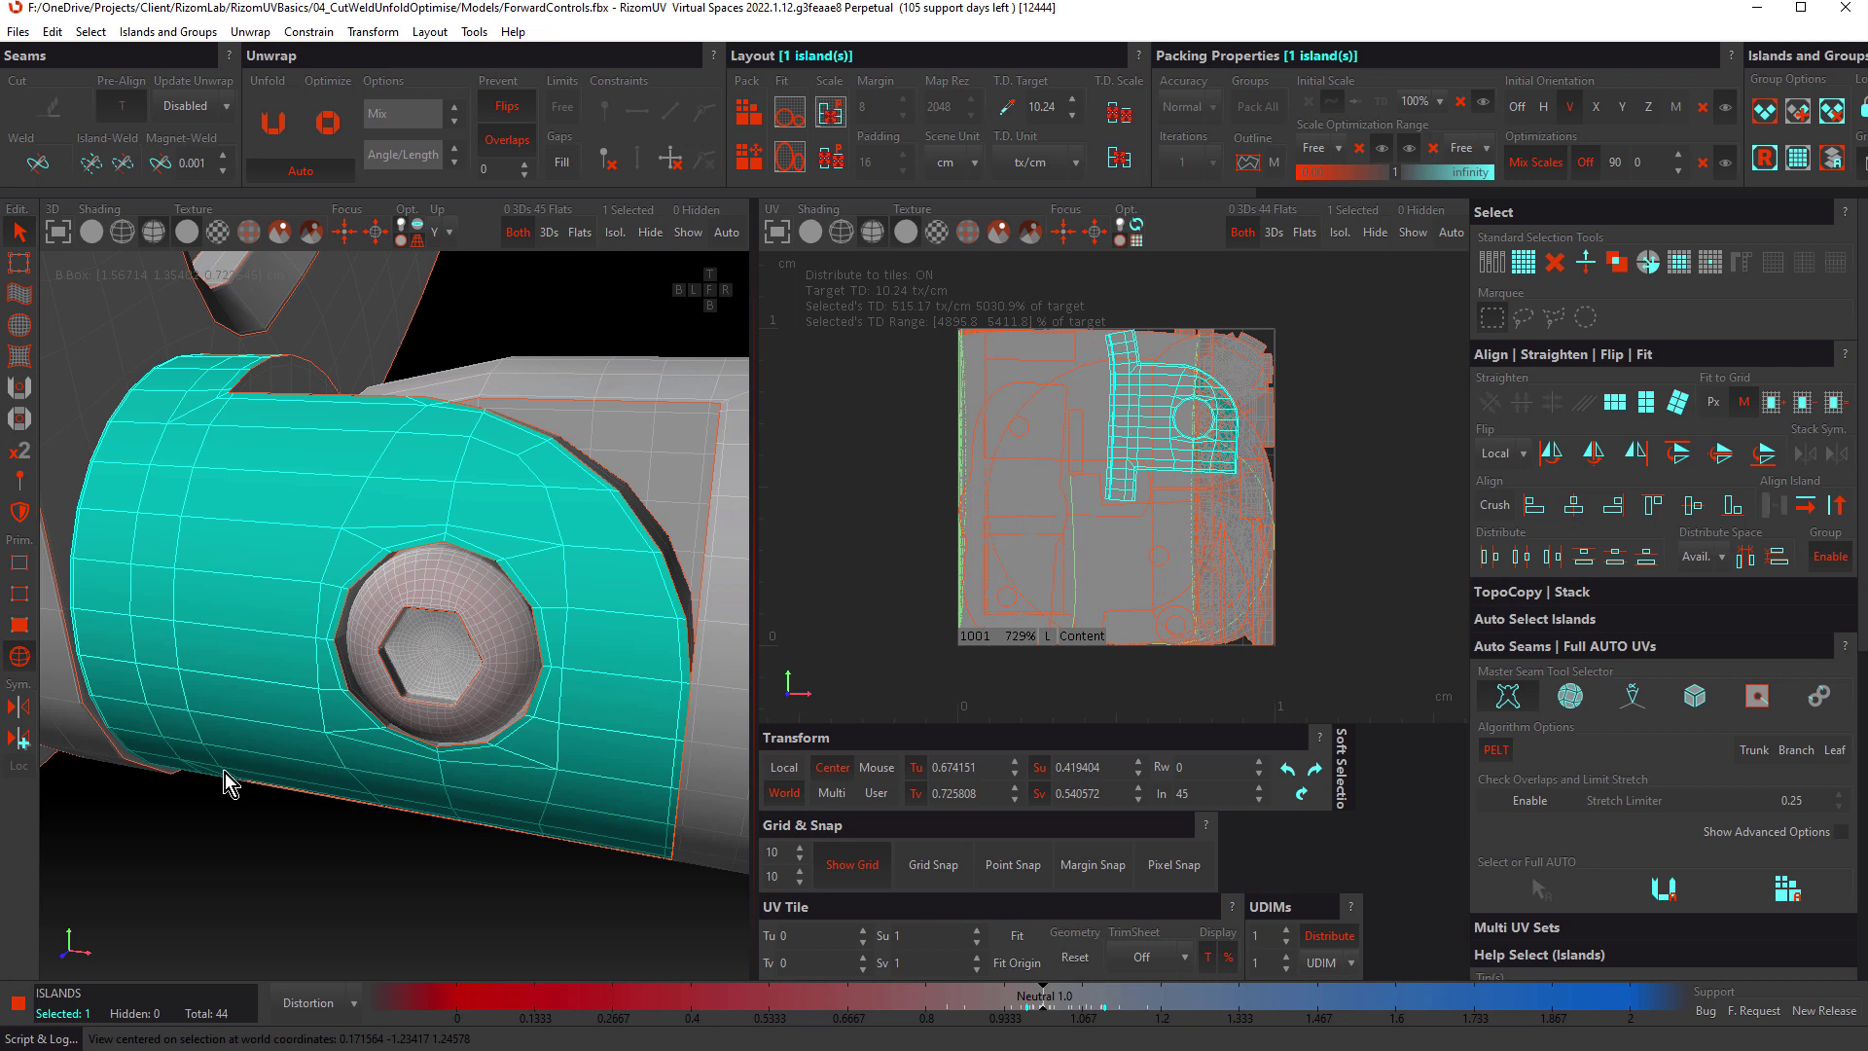
pyautogui.press('f')
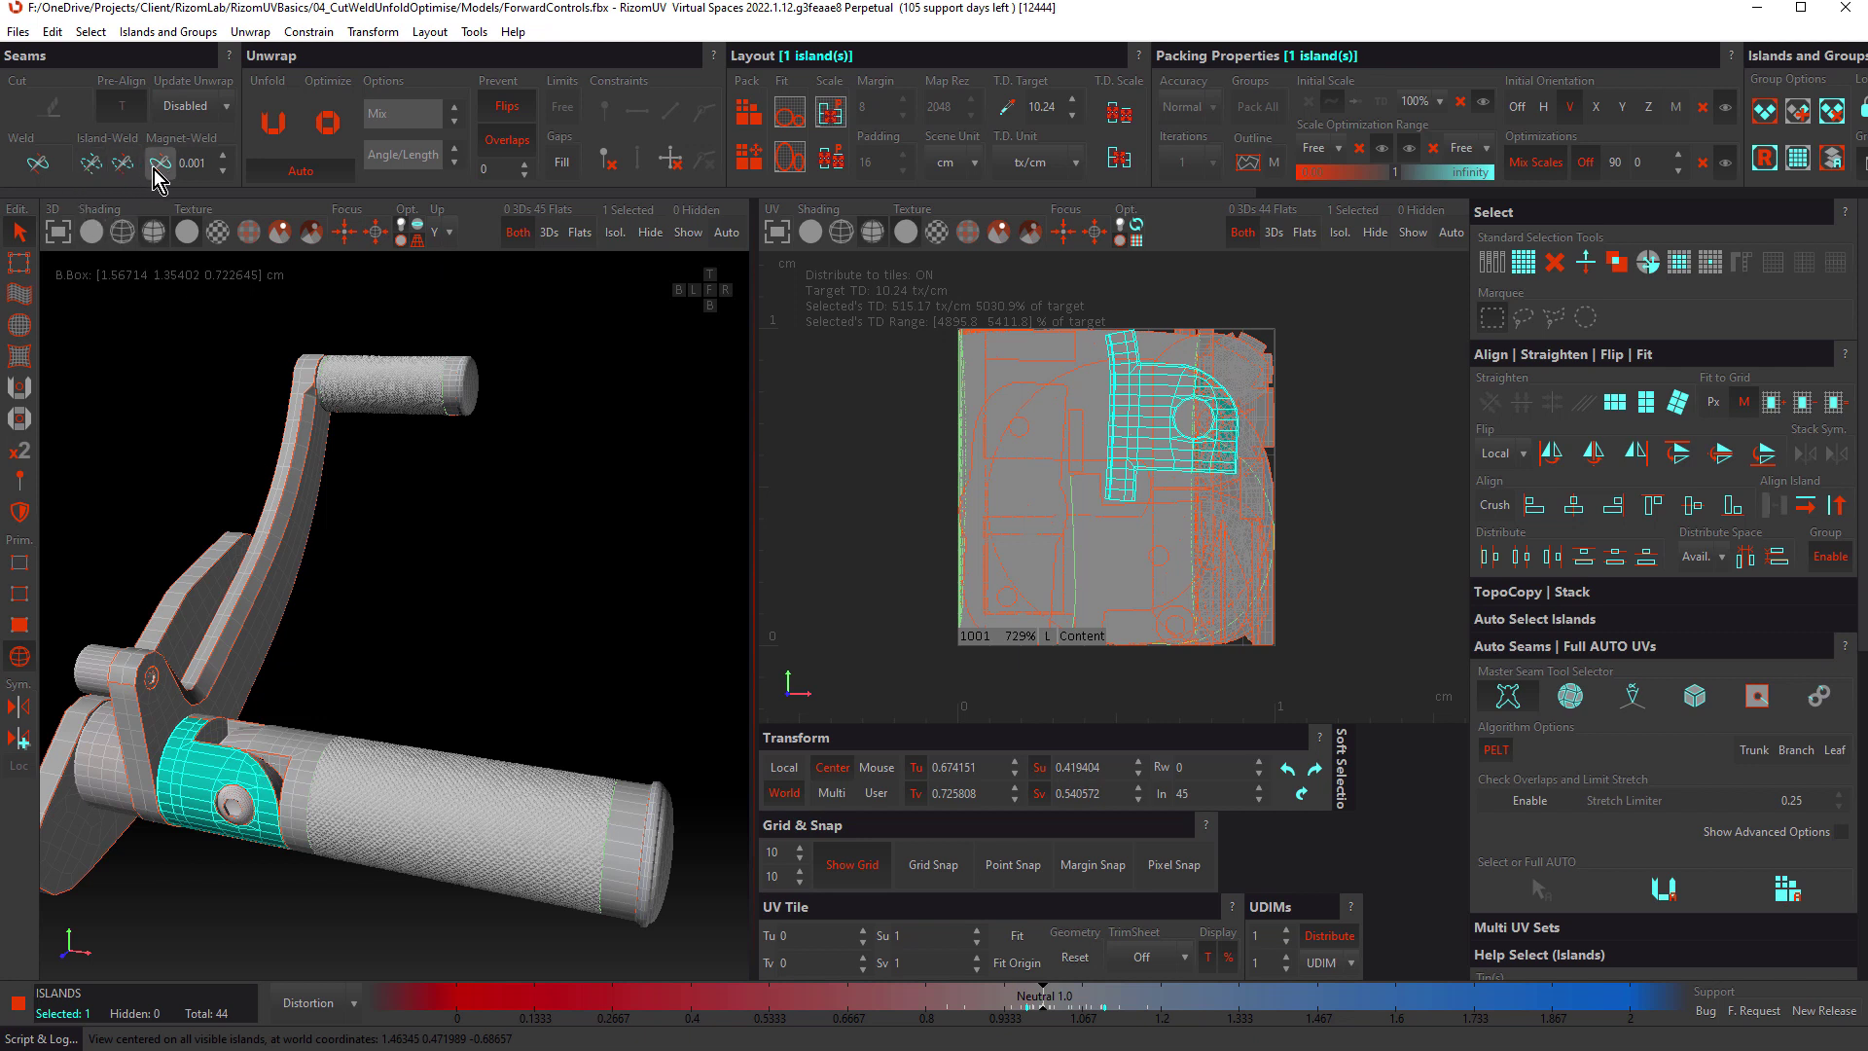
# Step: Isolate the curved lever arm's group of islands and show only the UV viewport
pyautogui.click(261, 627)
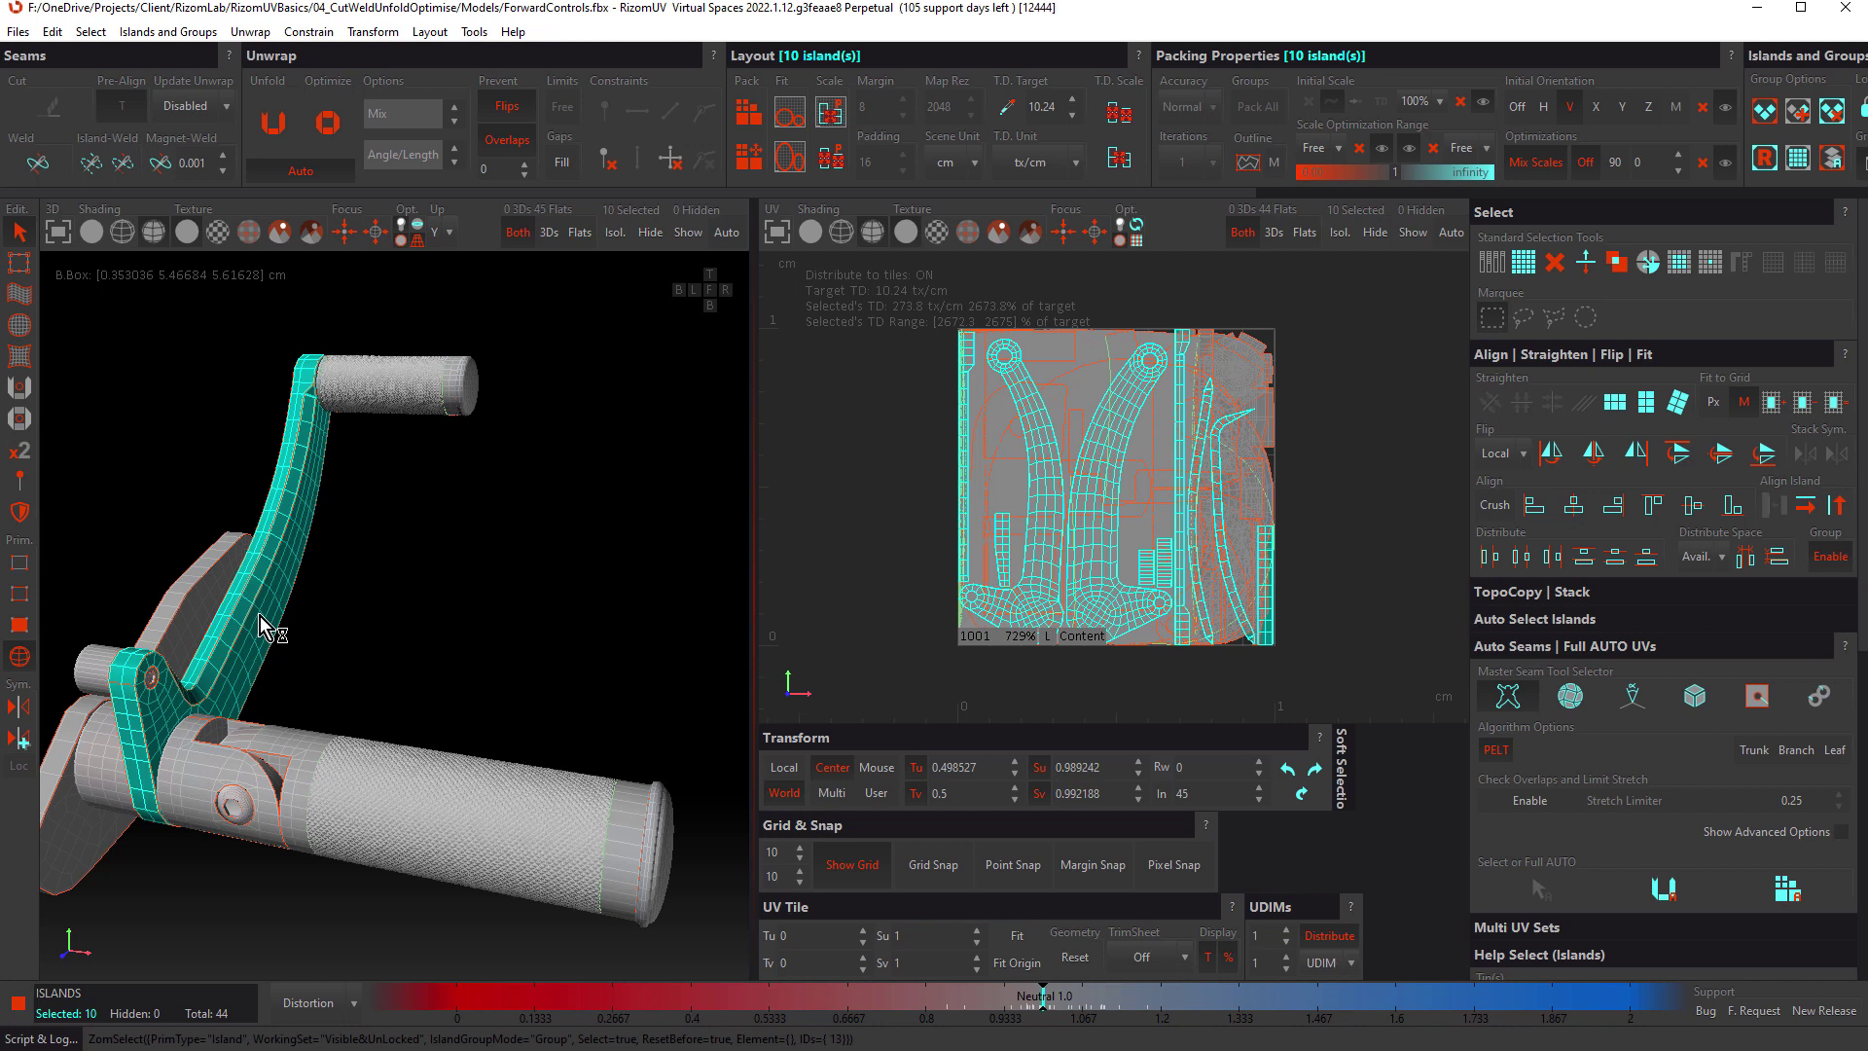
pyautogui.press('i')
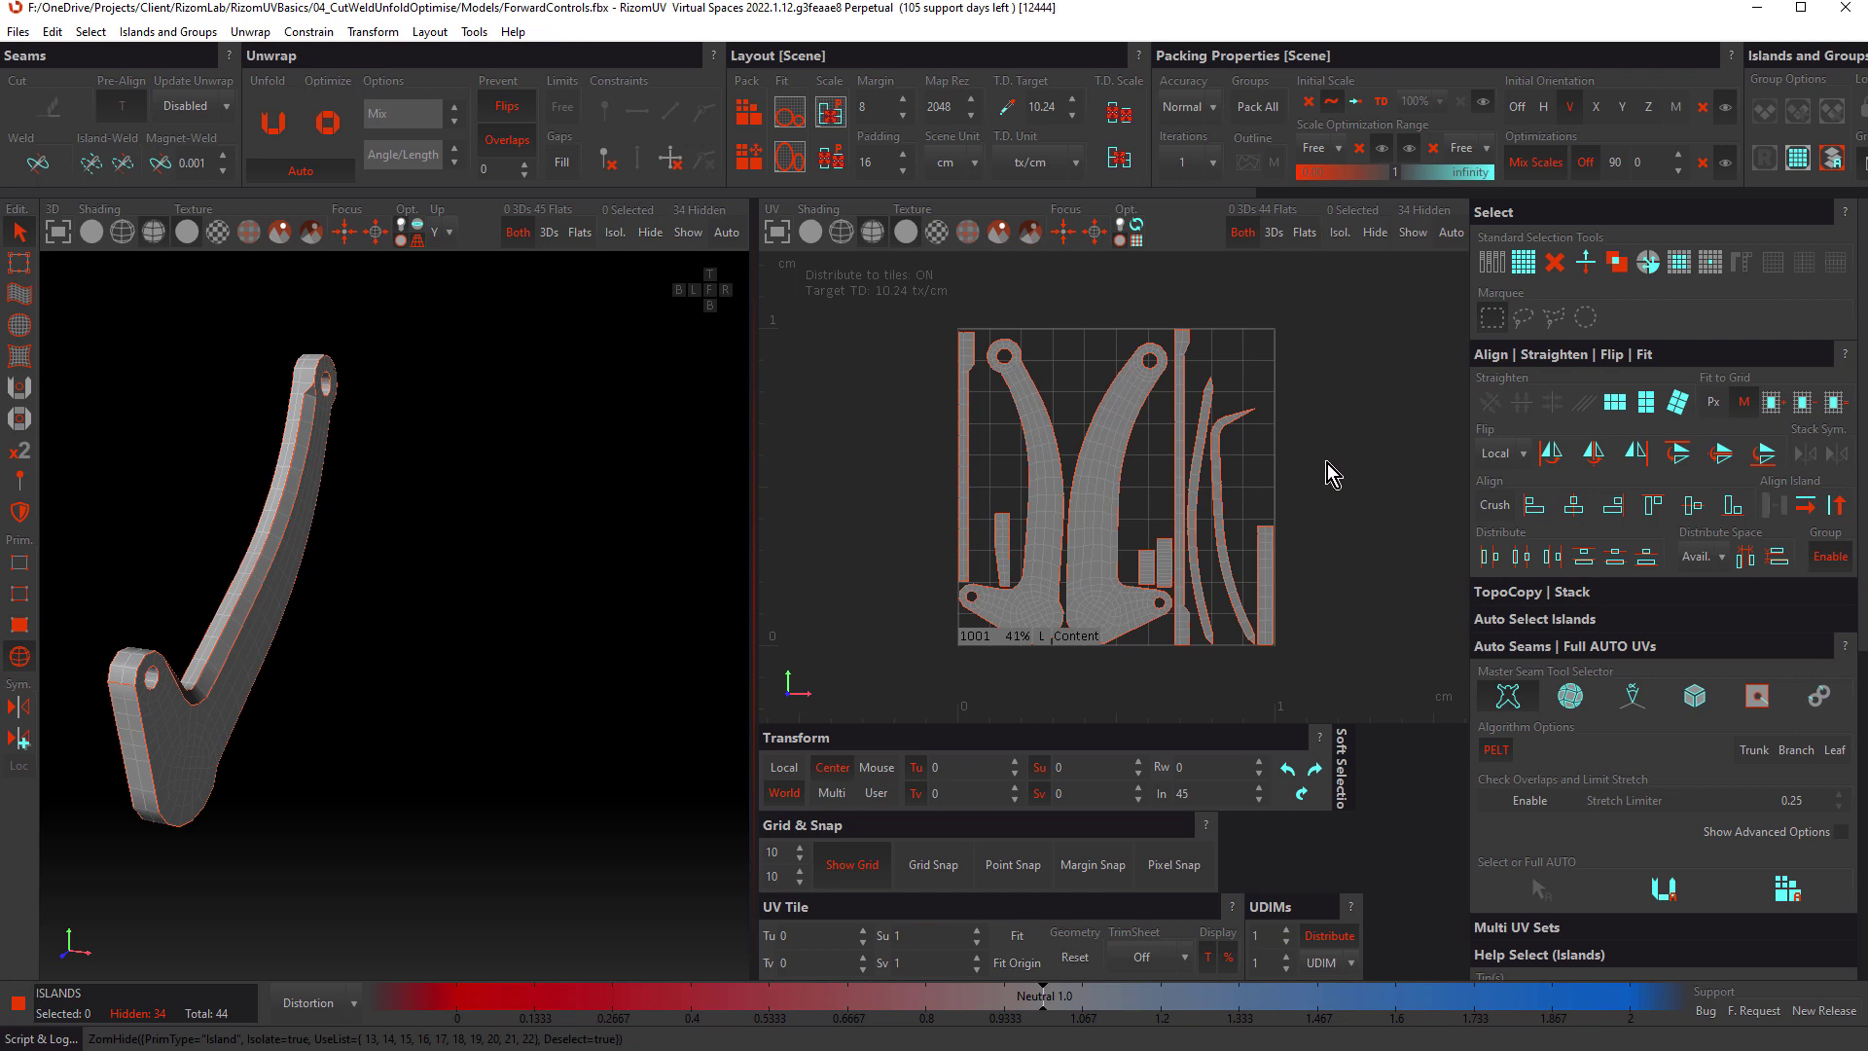
pyautogui.press('F2')
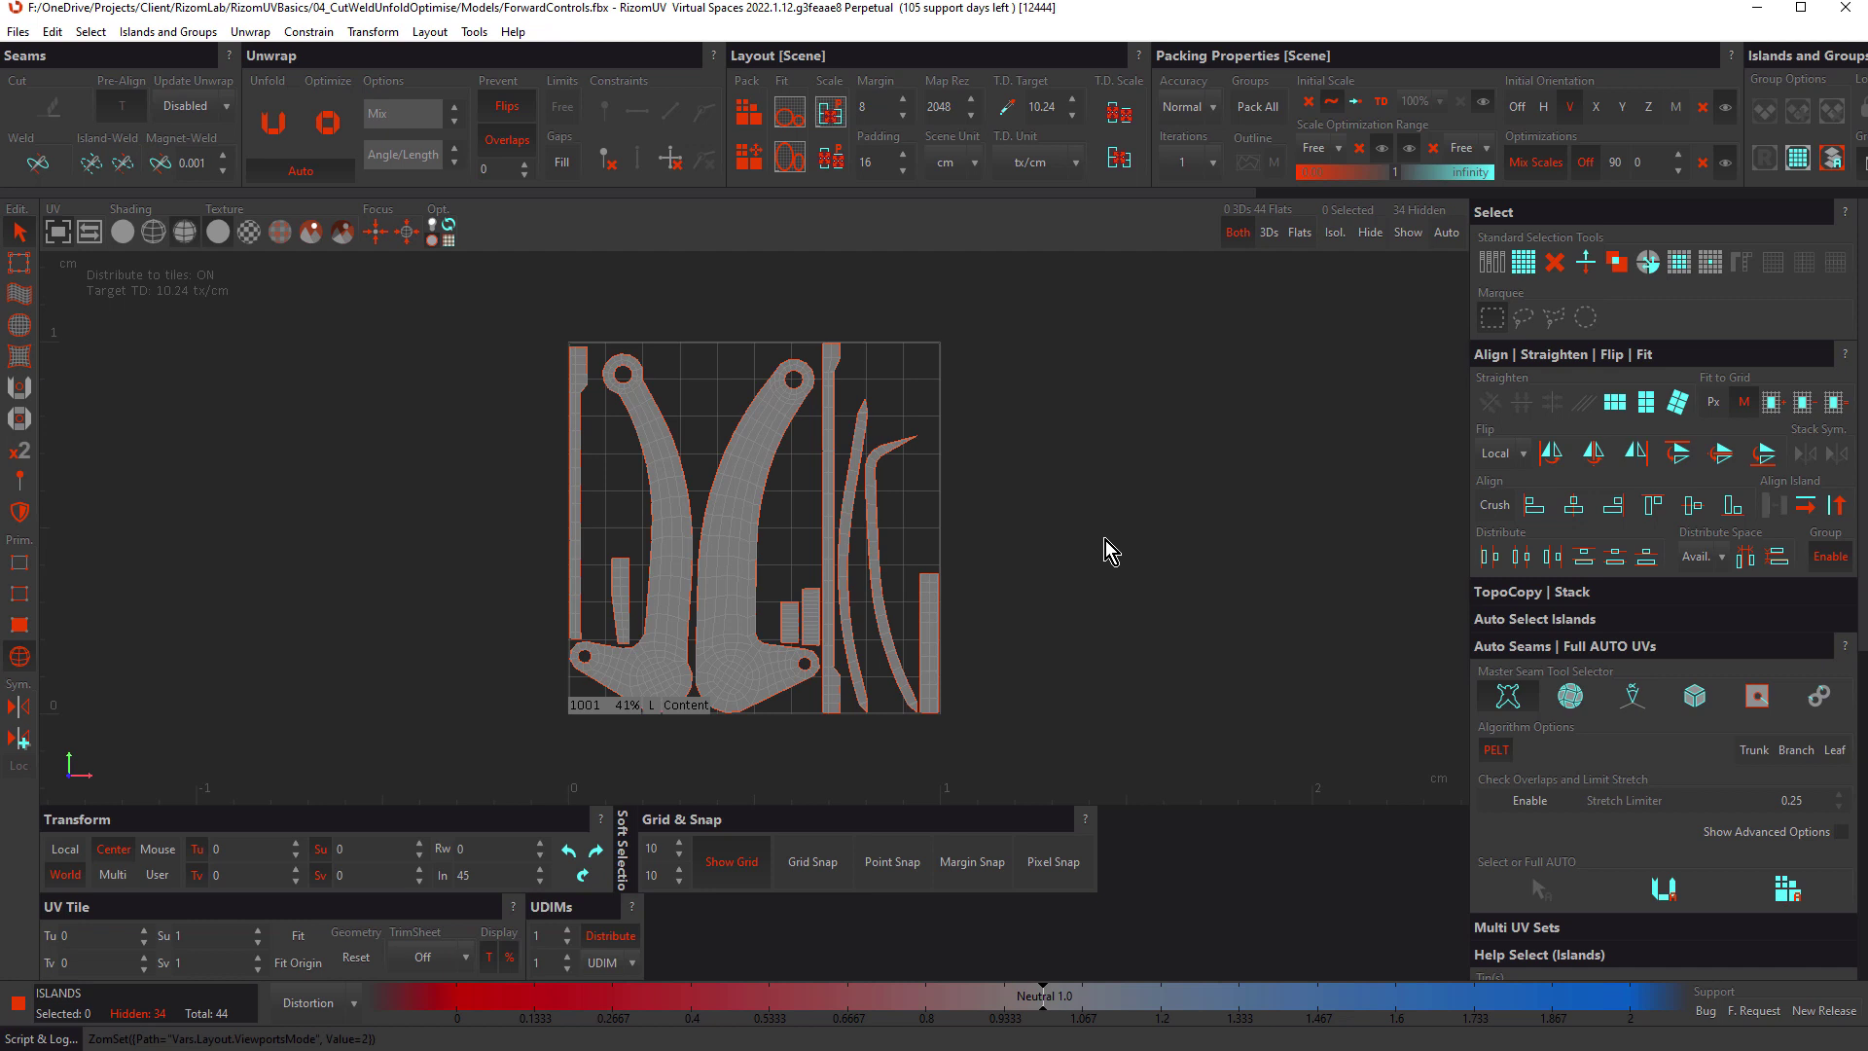
# Step: Cut the second curved arm island along the edge loop that crosses its width at mid-length
pyautogui.scroll(4, 786, 492)
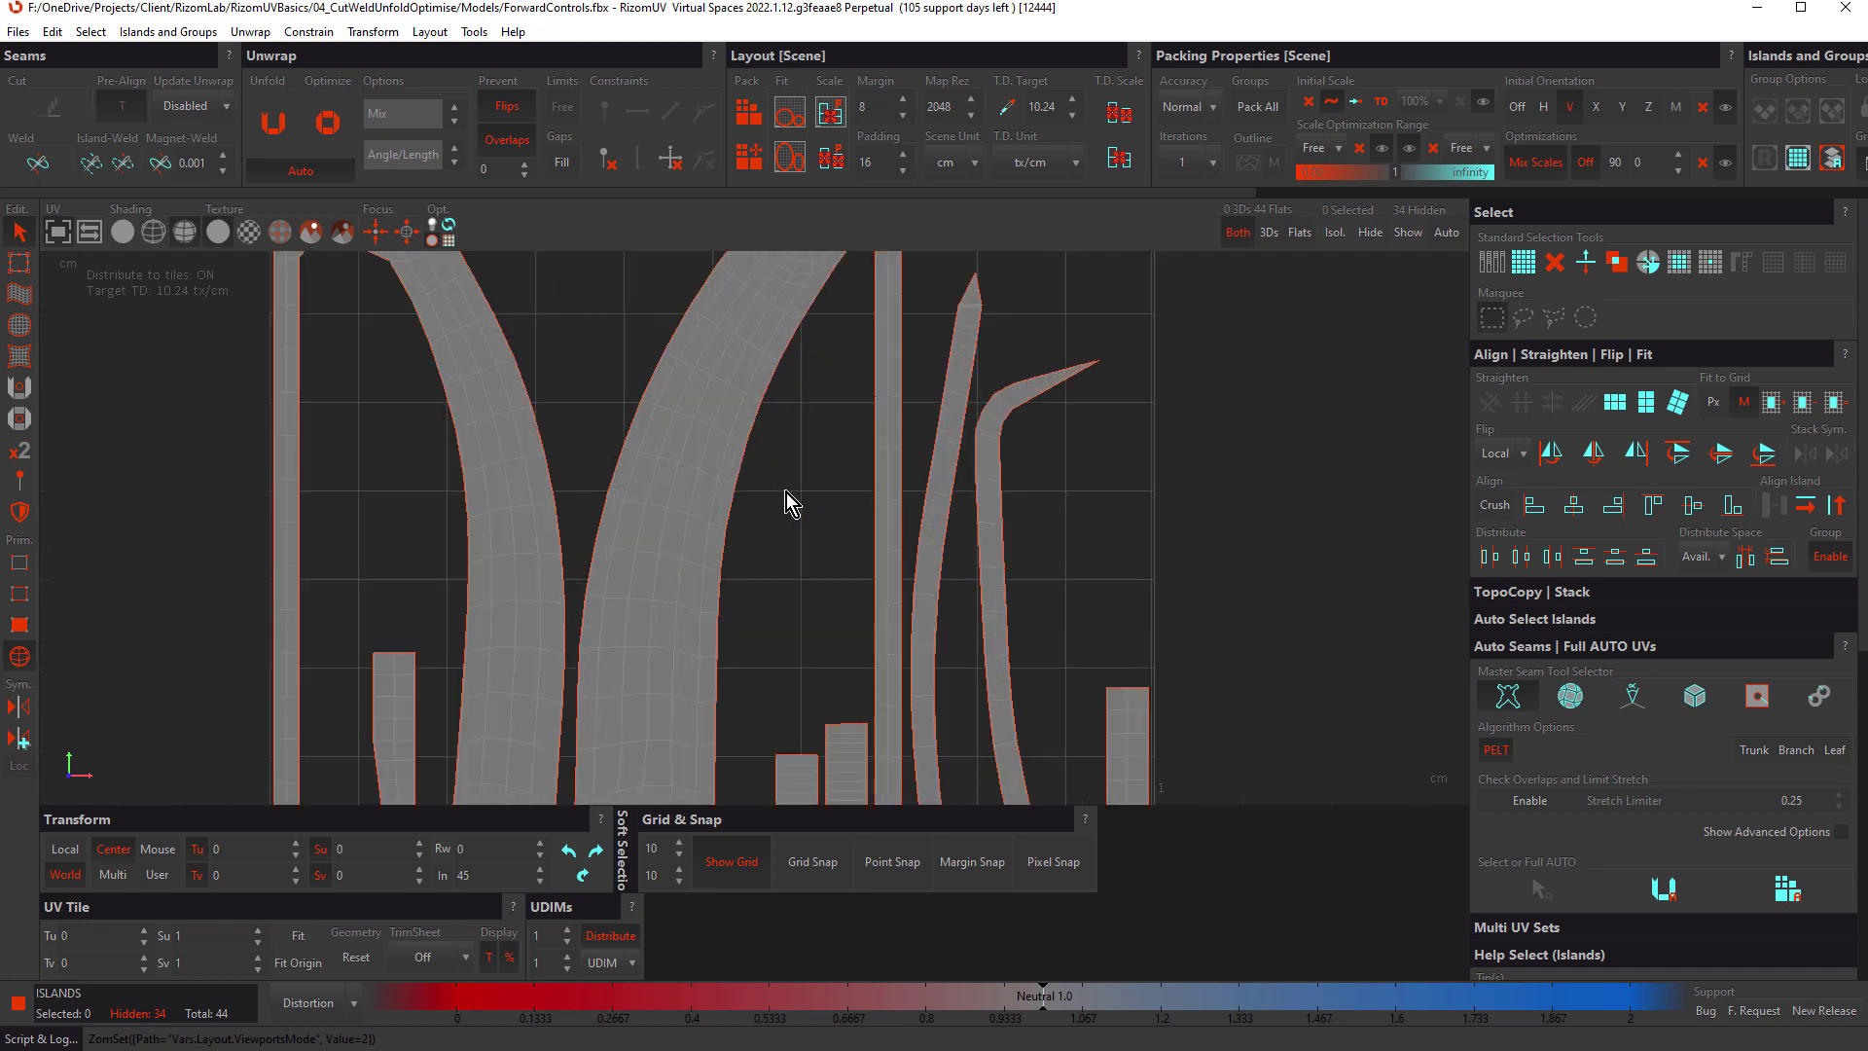
pyautogui.moveTo(792, 499); pyautogui.dragTo(890, 547, button='middle')
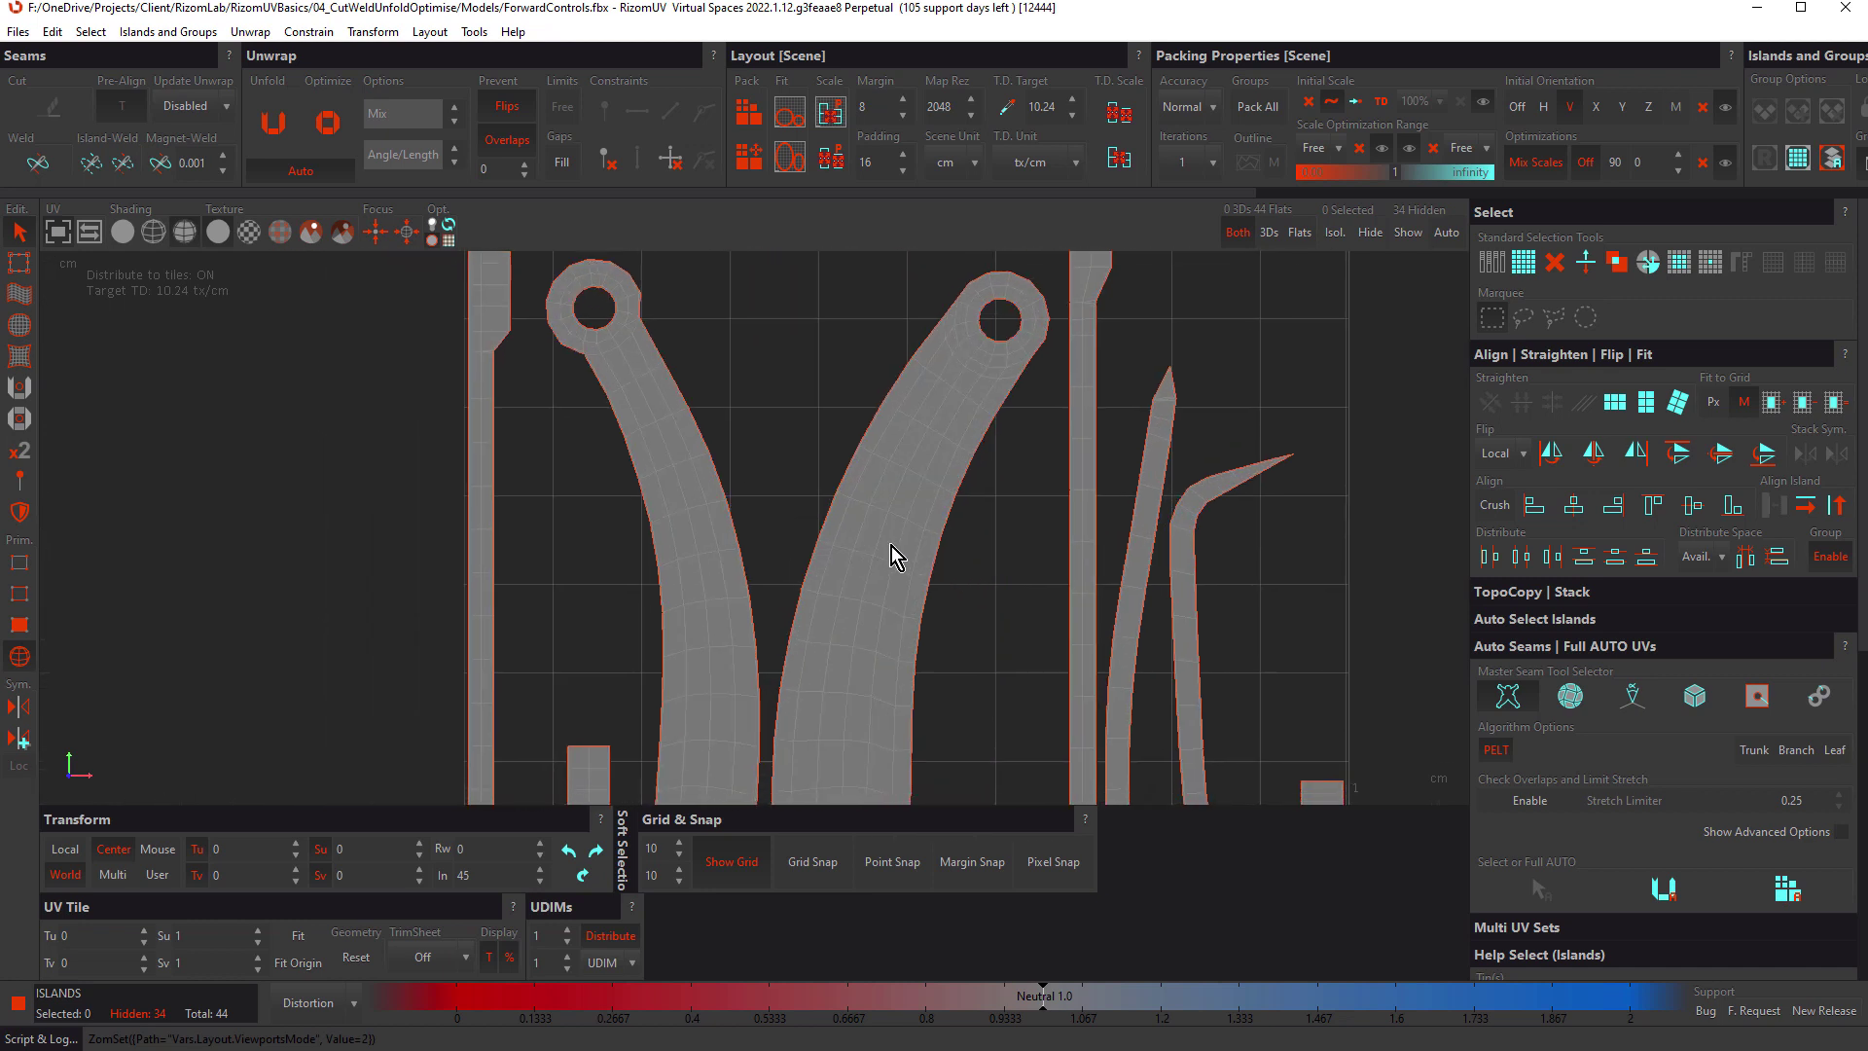
pyautogui.press('F2')
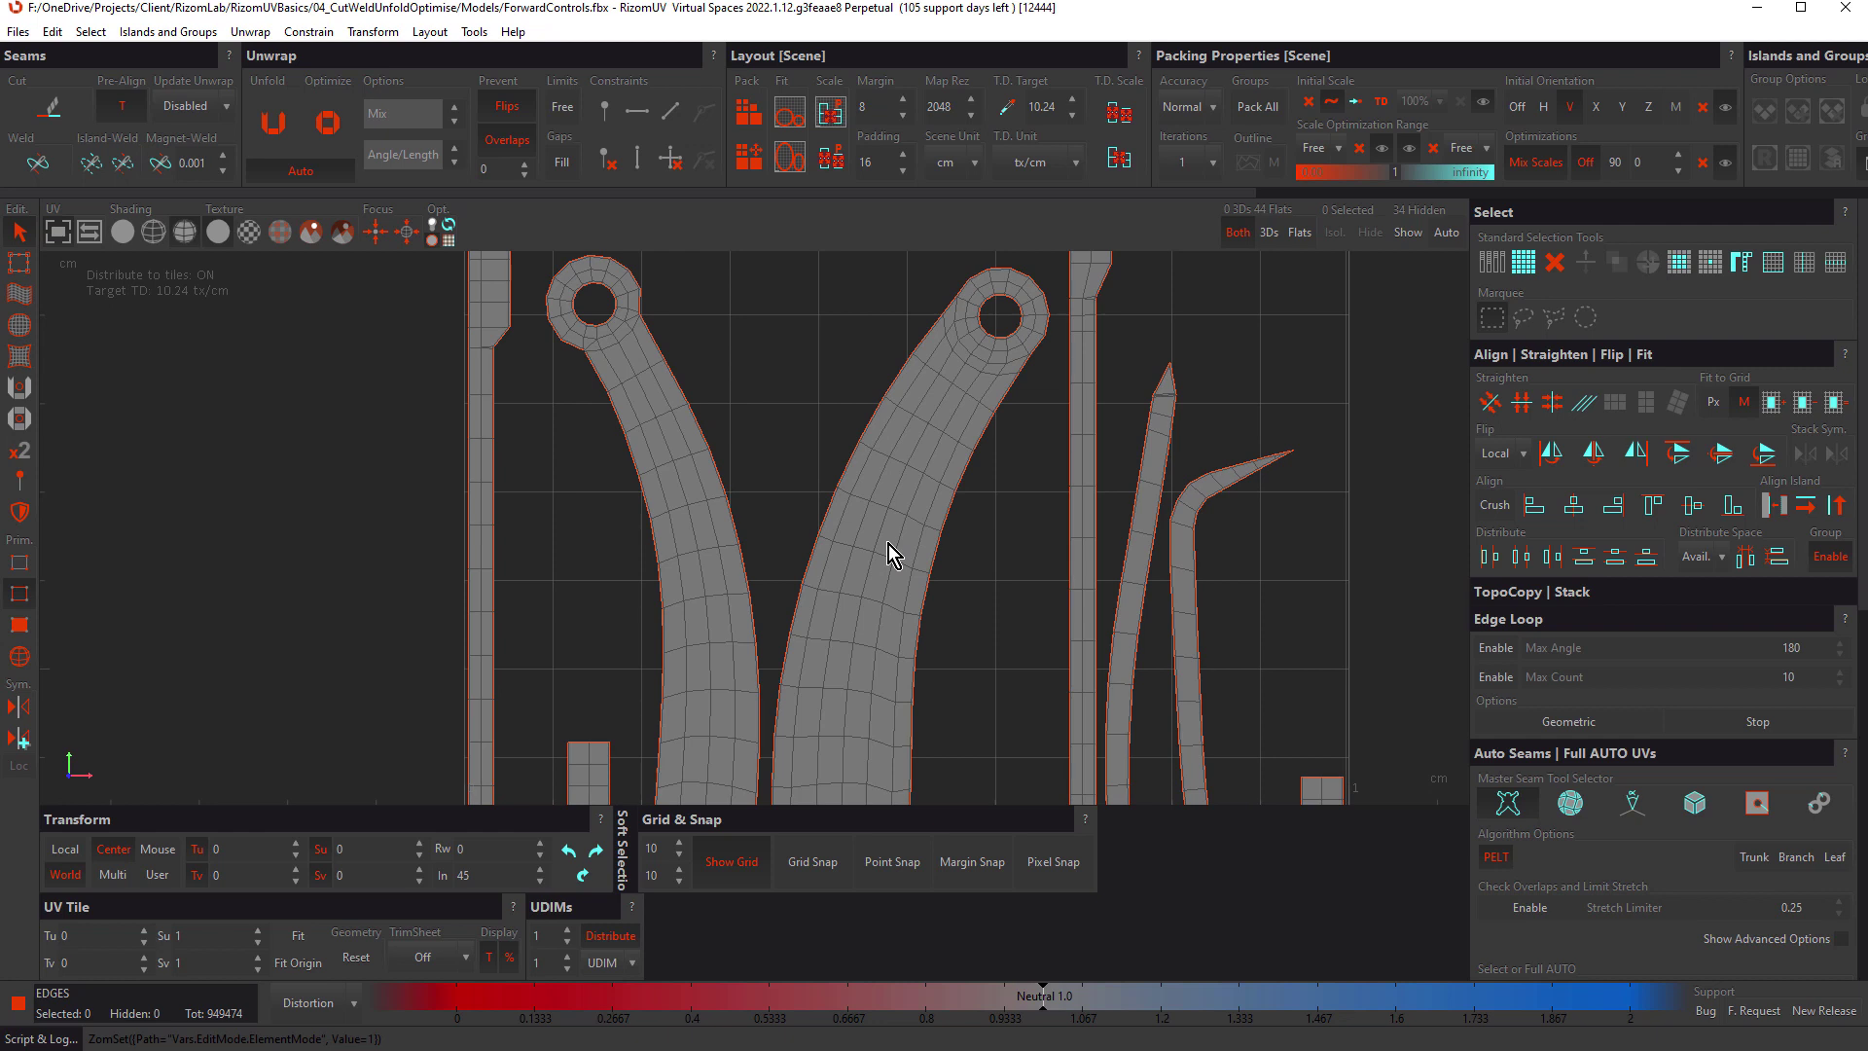
pyautogui.doubleClick(842, 645)
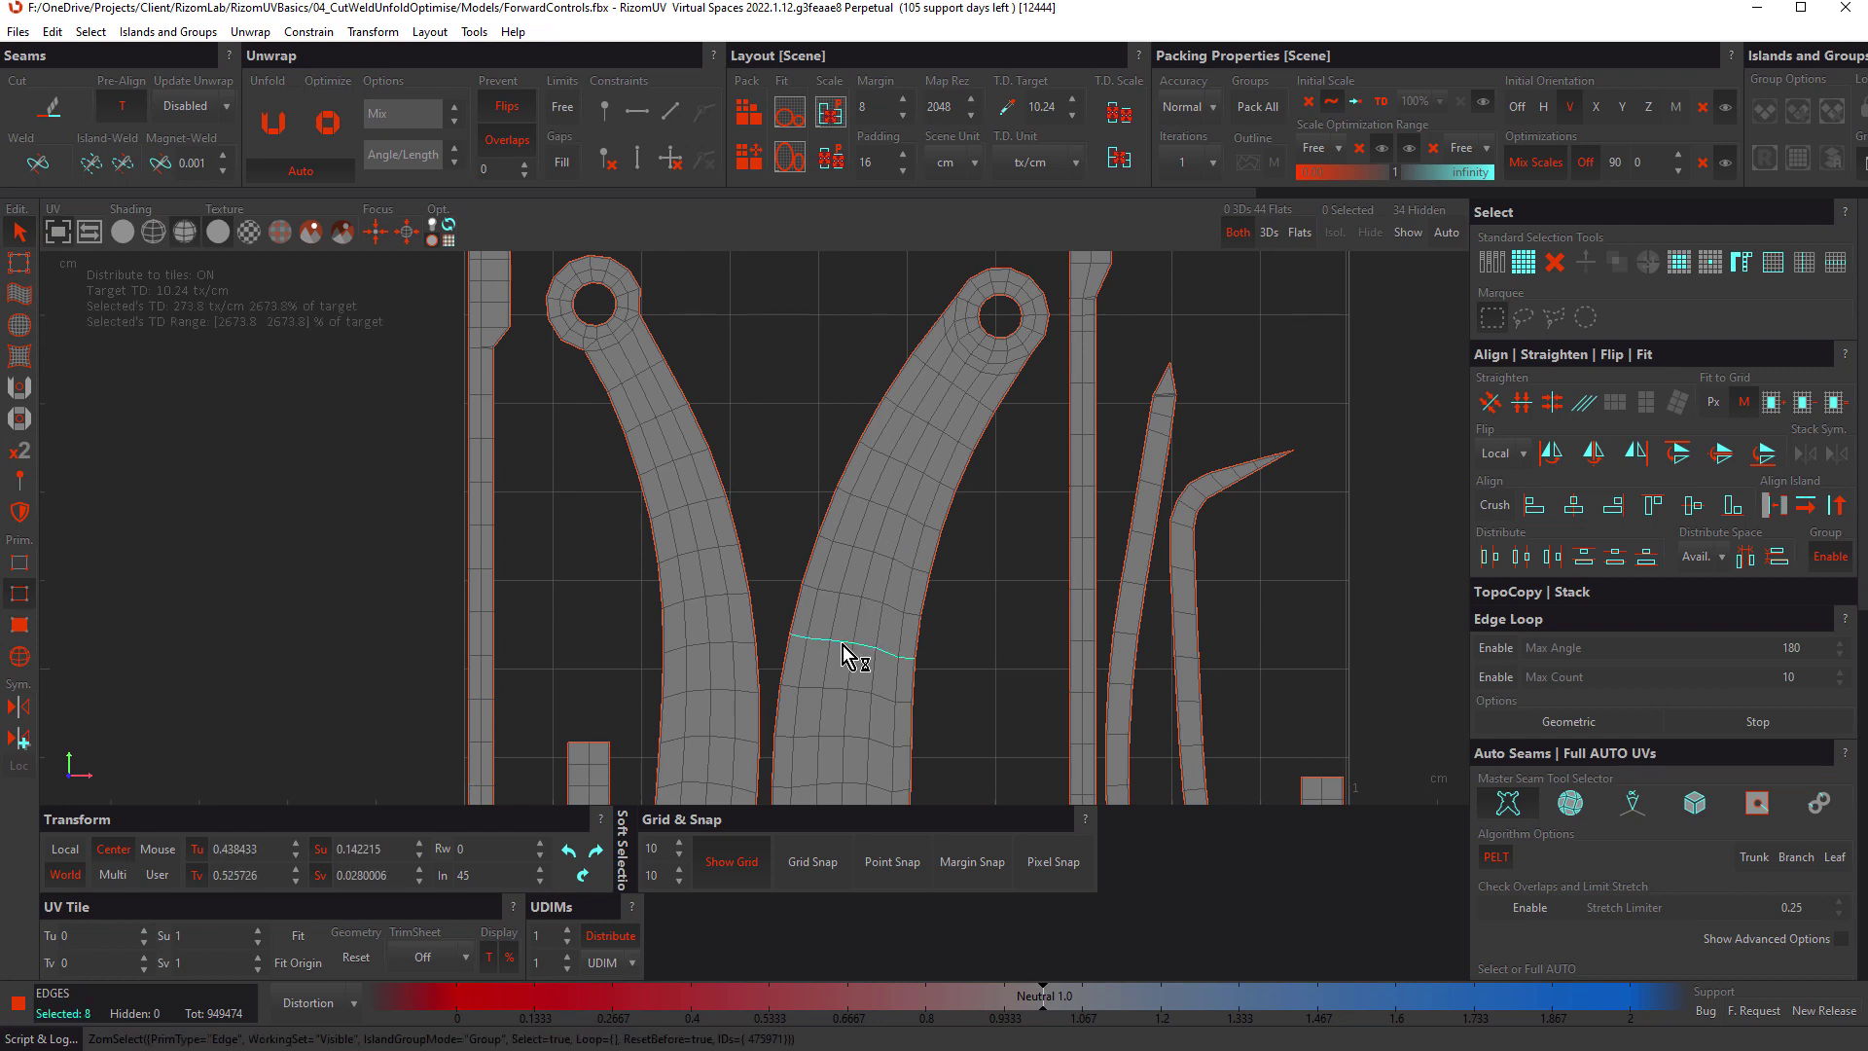
pyautogui.press('c')
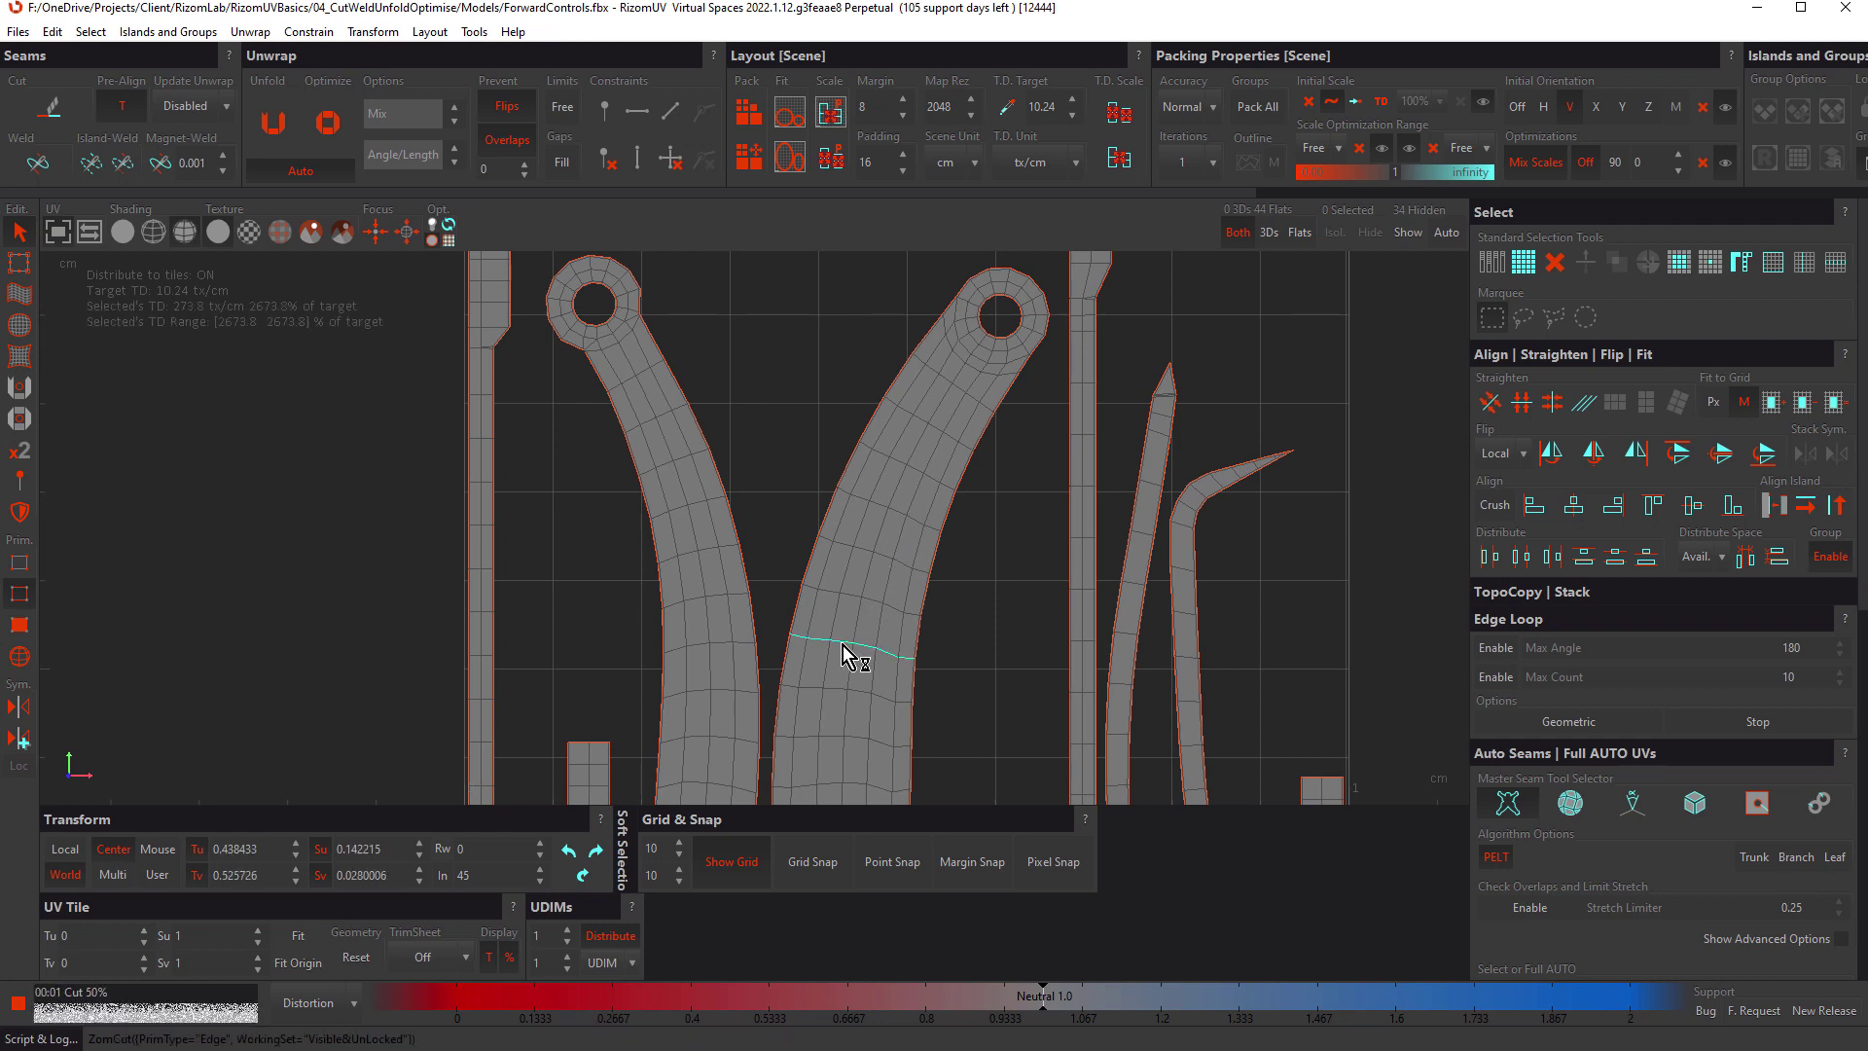
# Step: Move the upper piece of the cut arm island up, leaving a gap above the lower piece
pyautogui.press('F4')
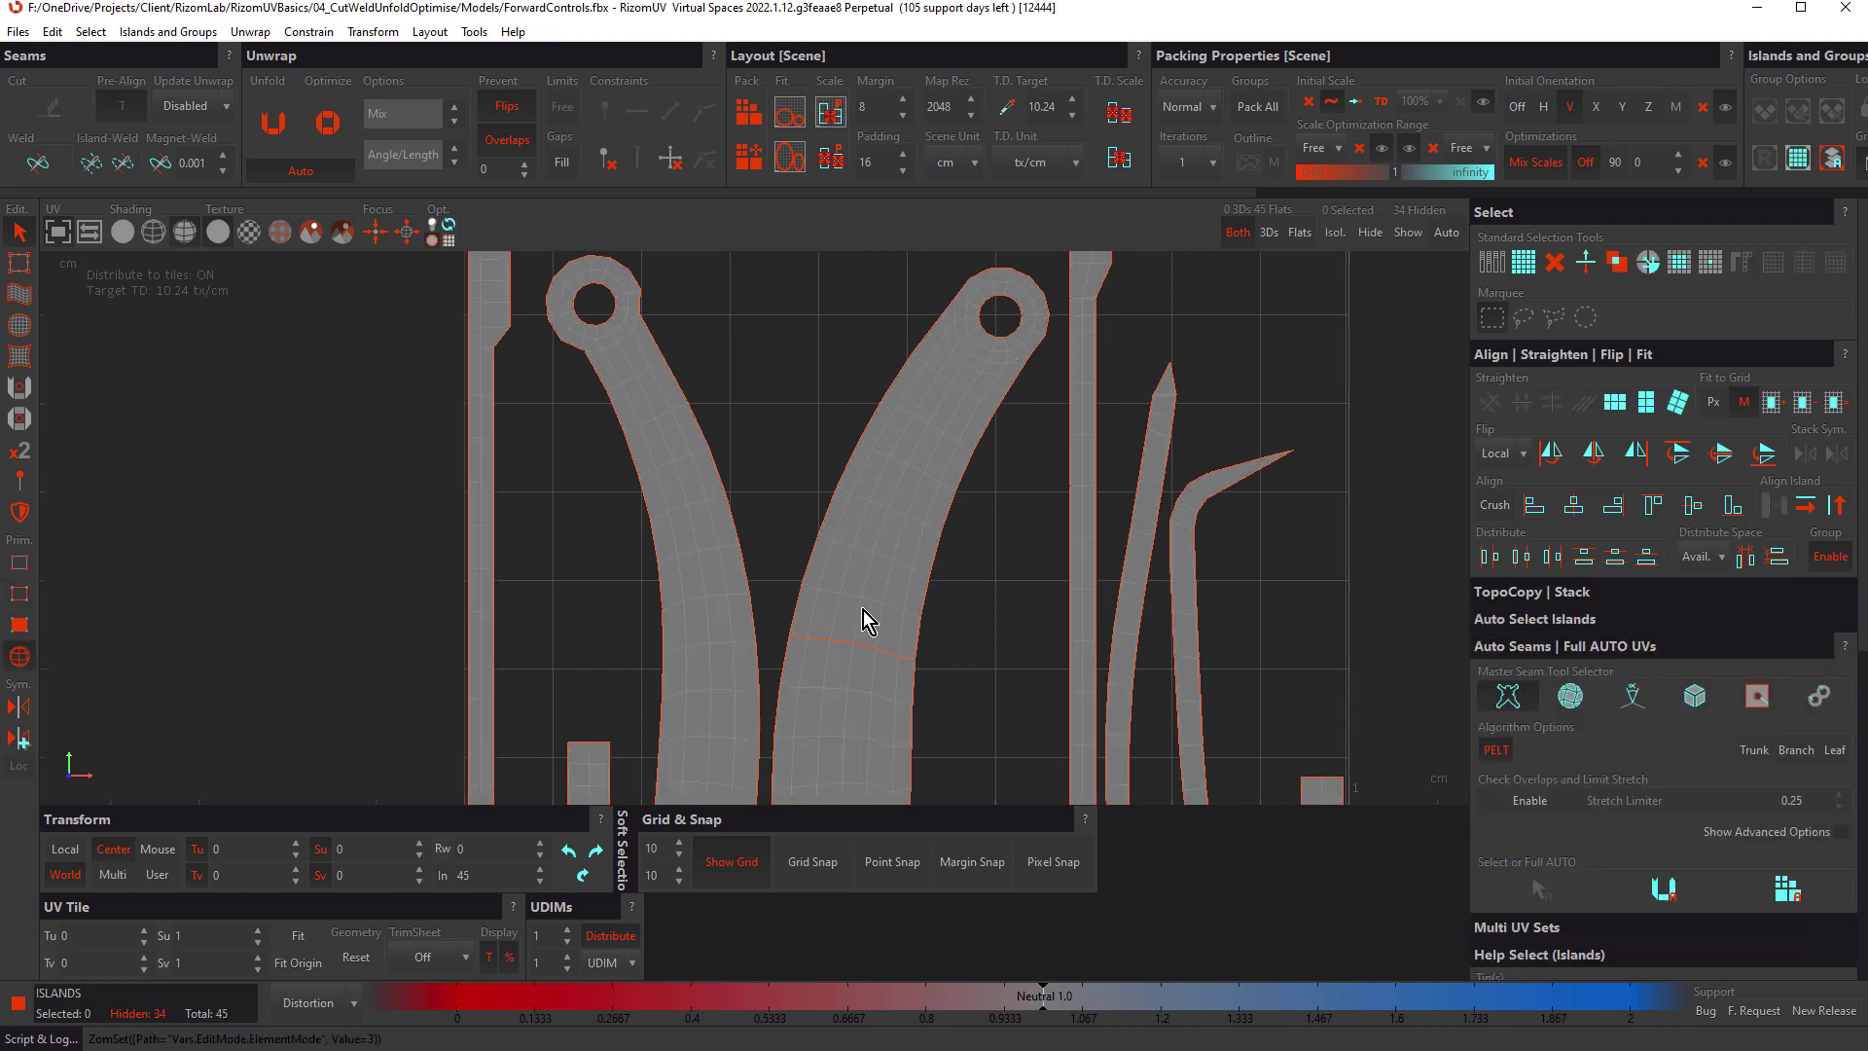
pyautogui.click(896, 549)
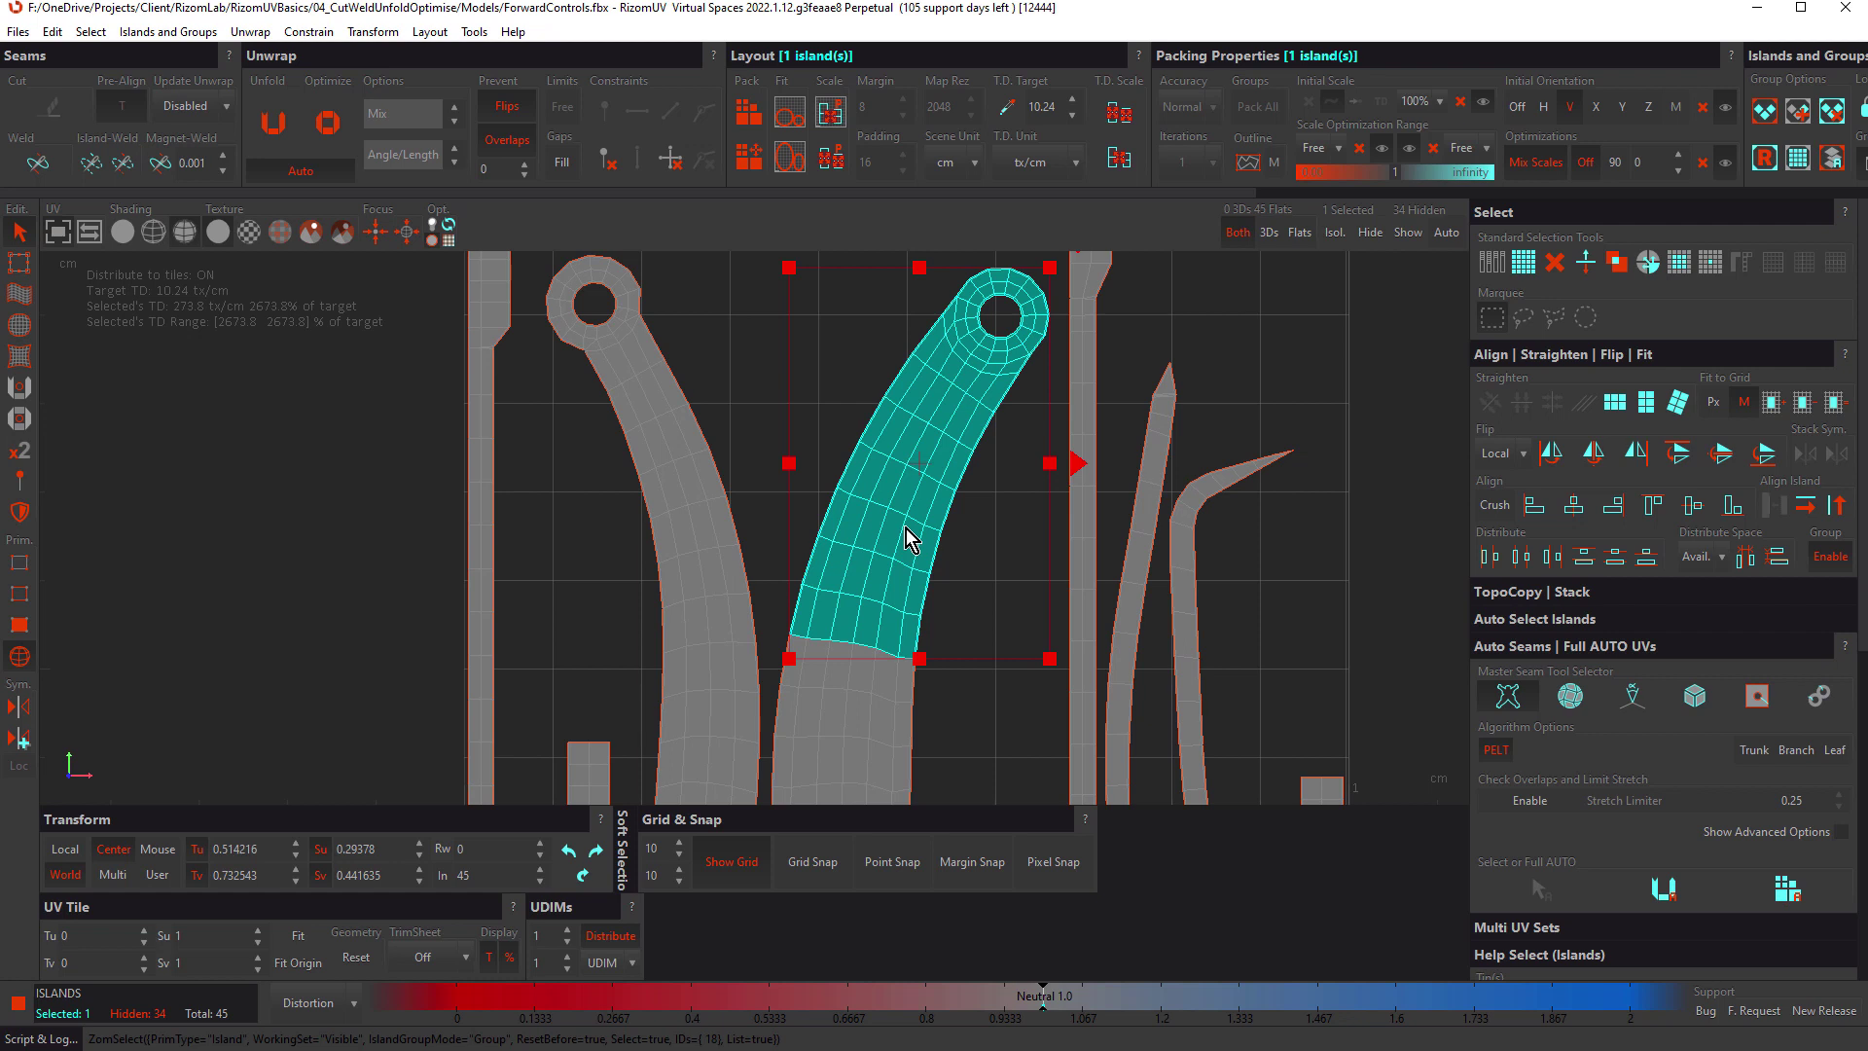
pyautogui.moveTo(918, 465); pyautogui.dragTo(930, 406)
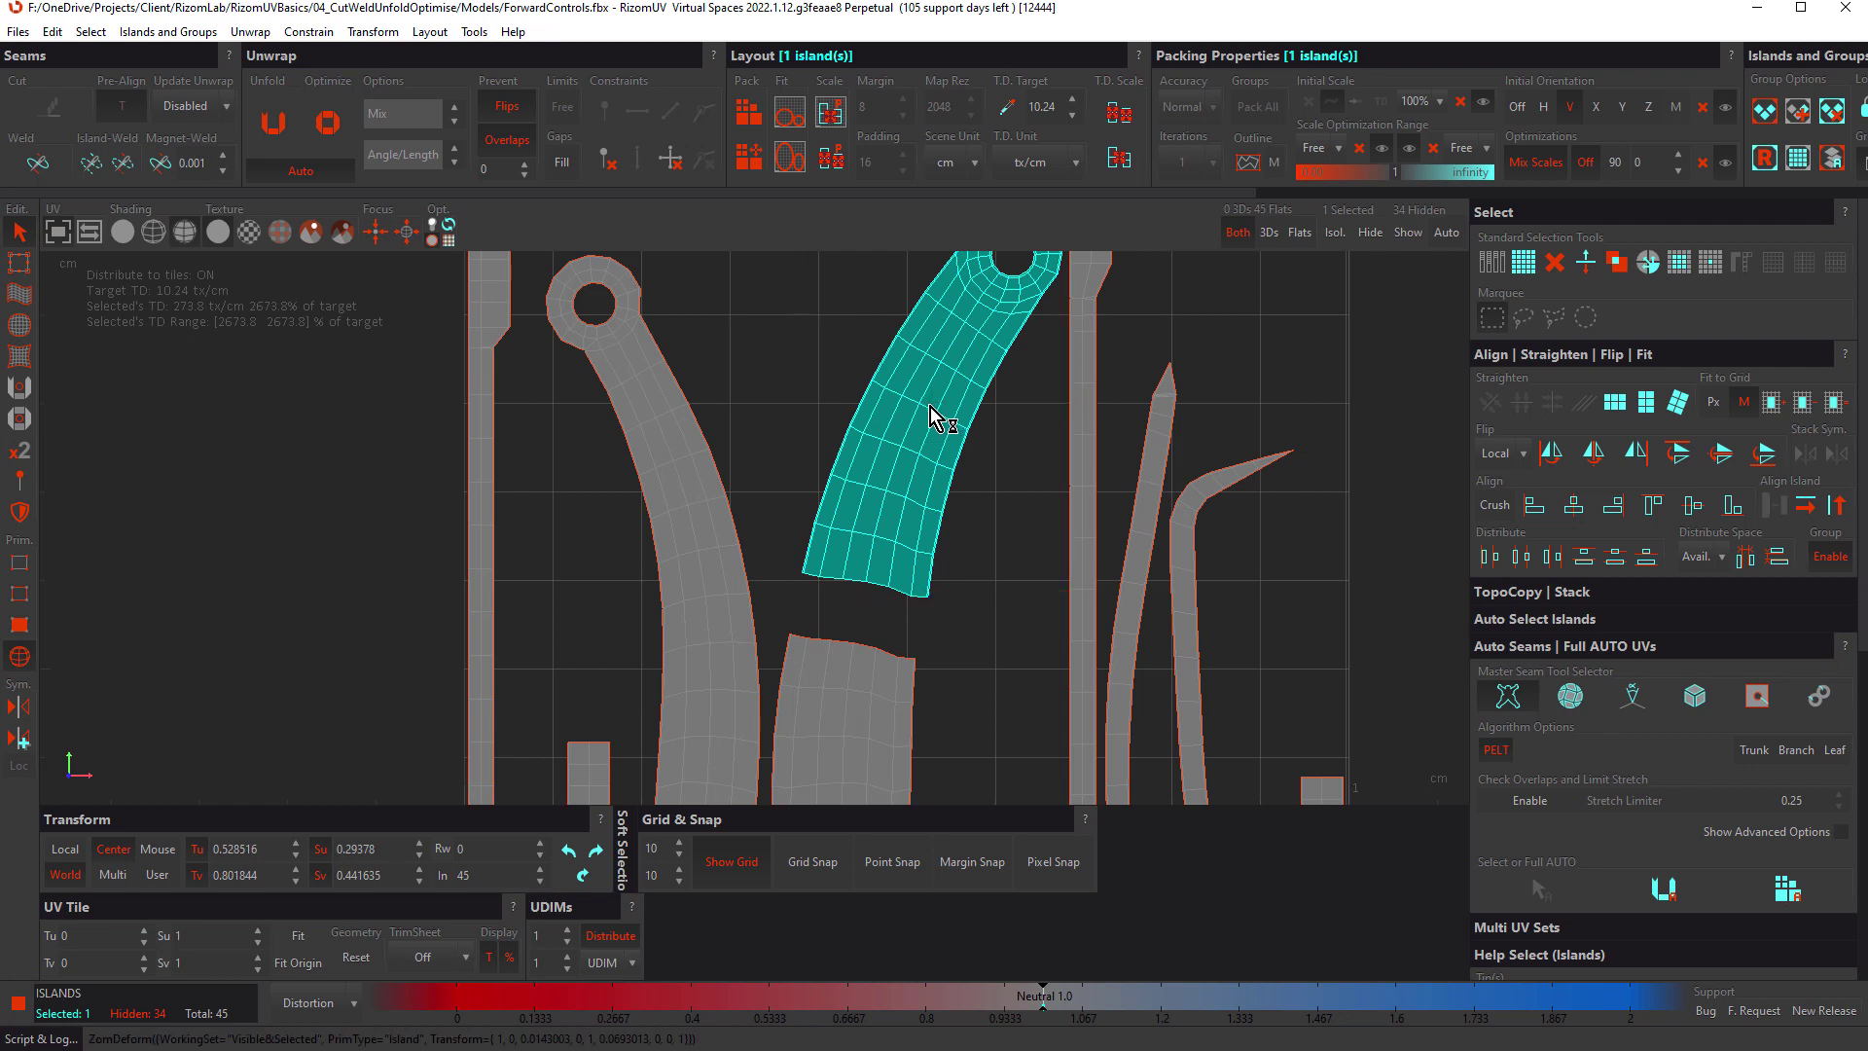
# Step: Weld from the upper piece's cut edge loop, then undo the weld
pyautogui.press('F2')
pyautogui.scroll(5, 845, 607)
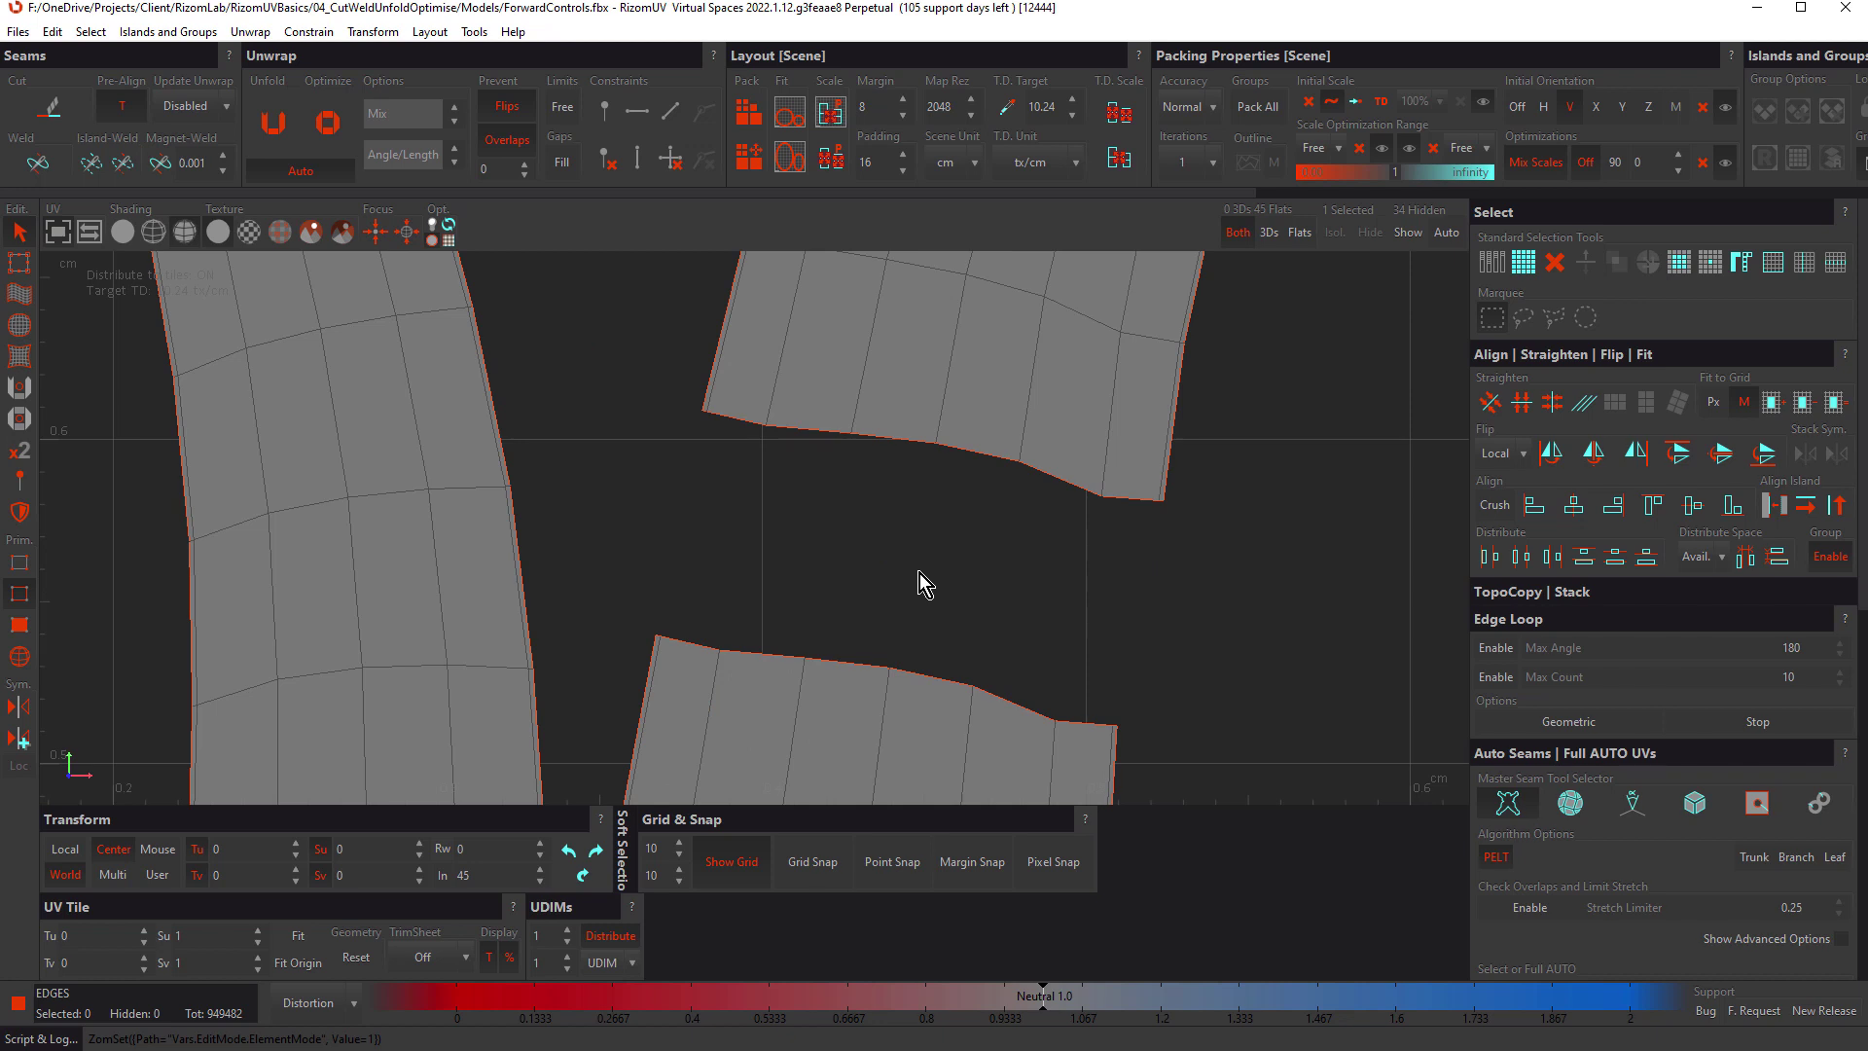
pyautogui.doubleClick(889, 443)
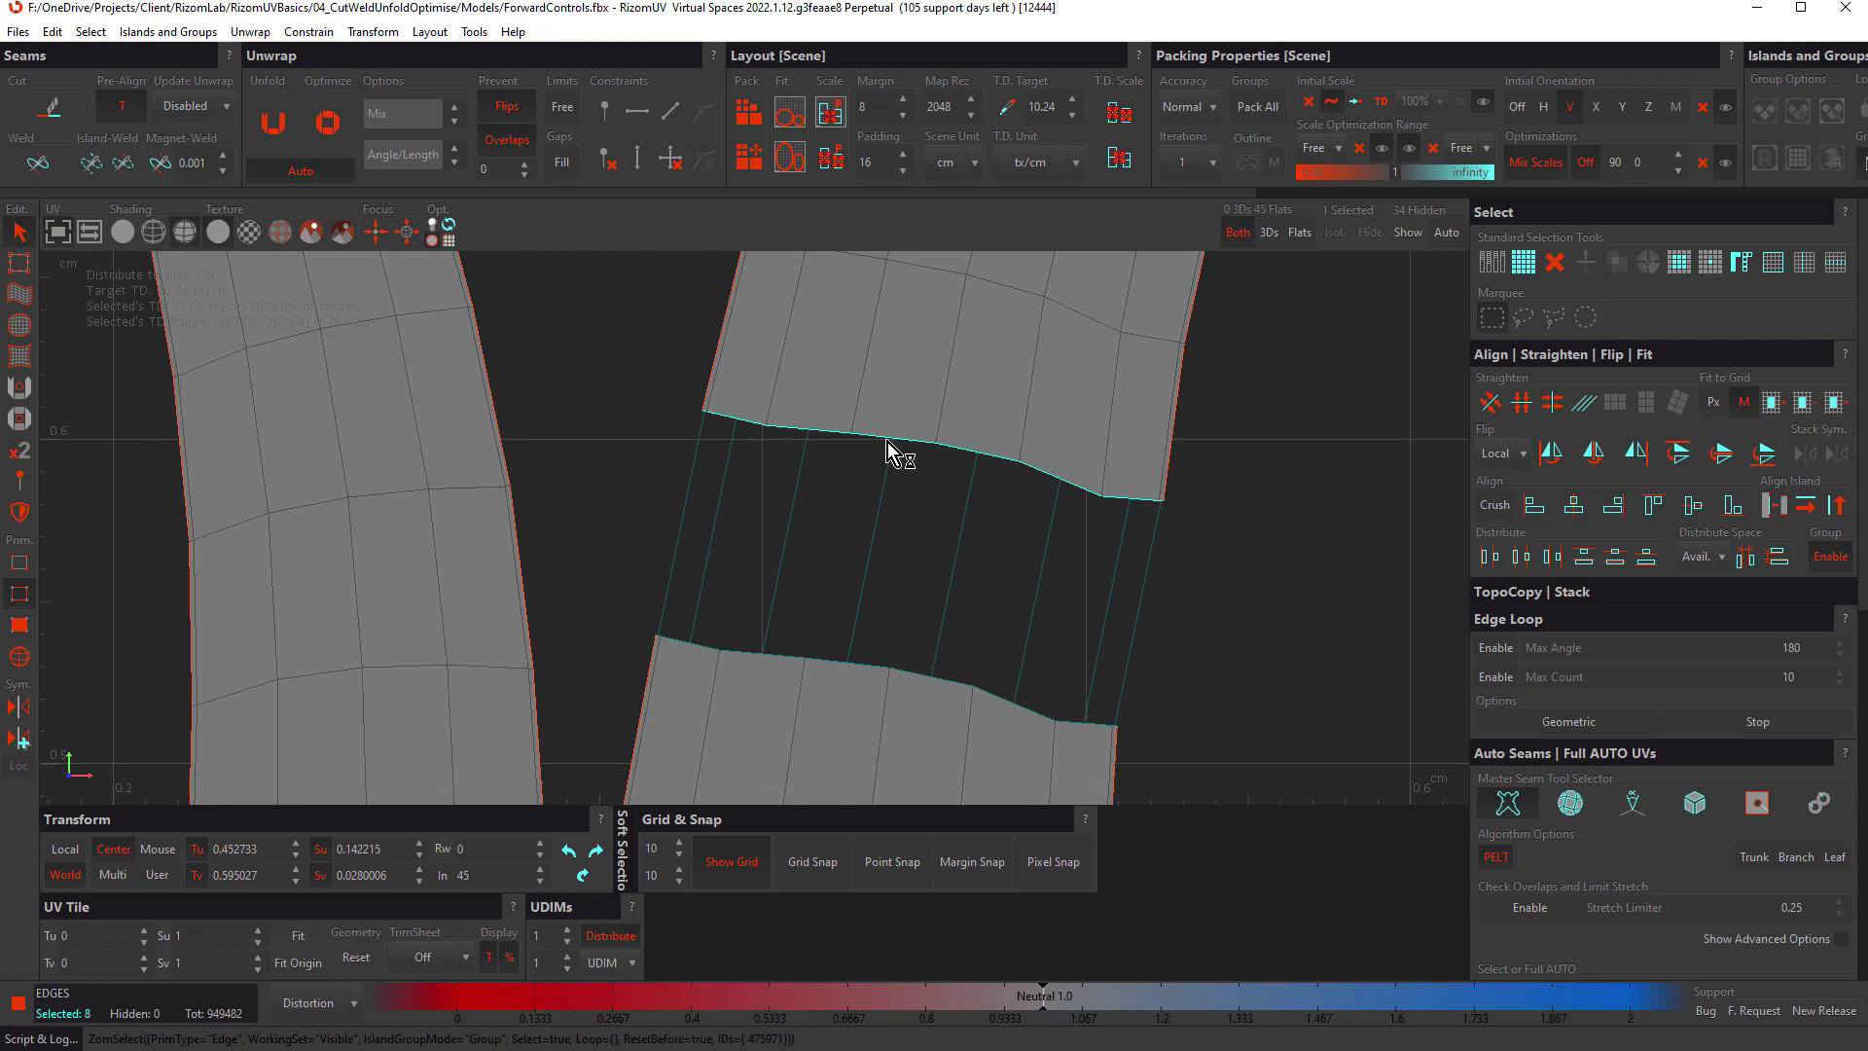
pyautogui.press('w')
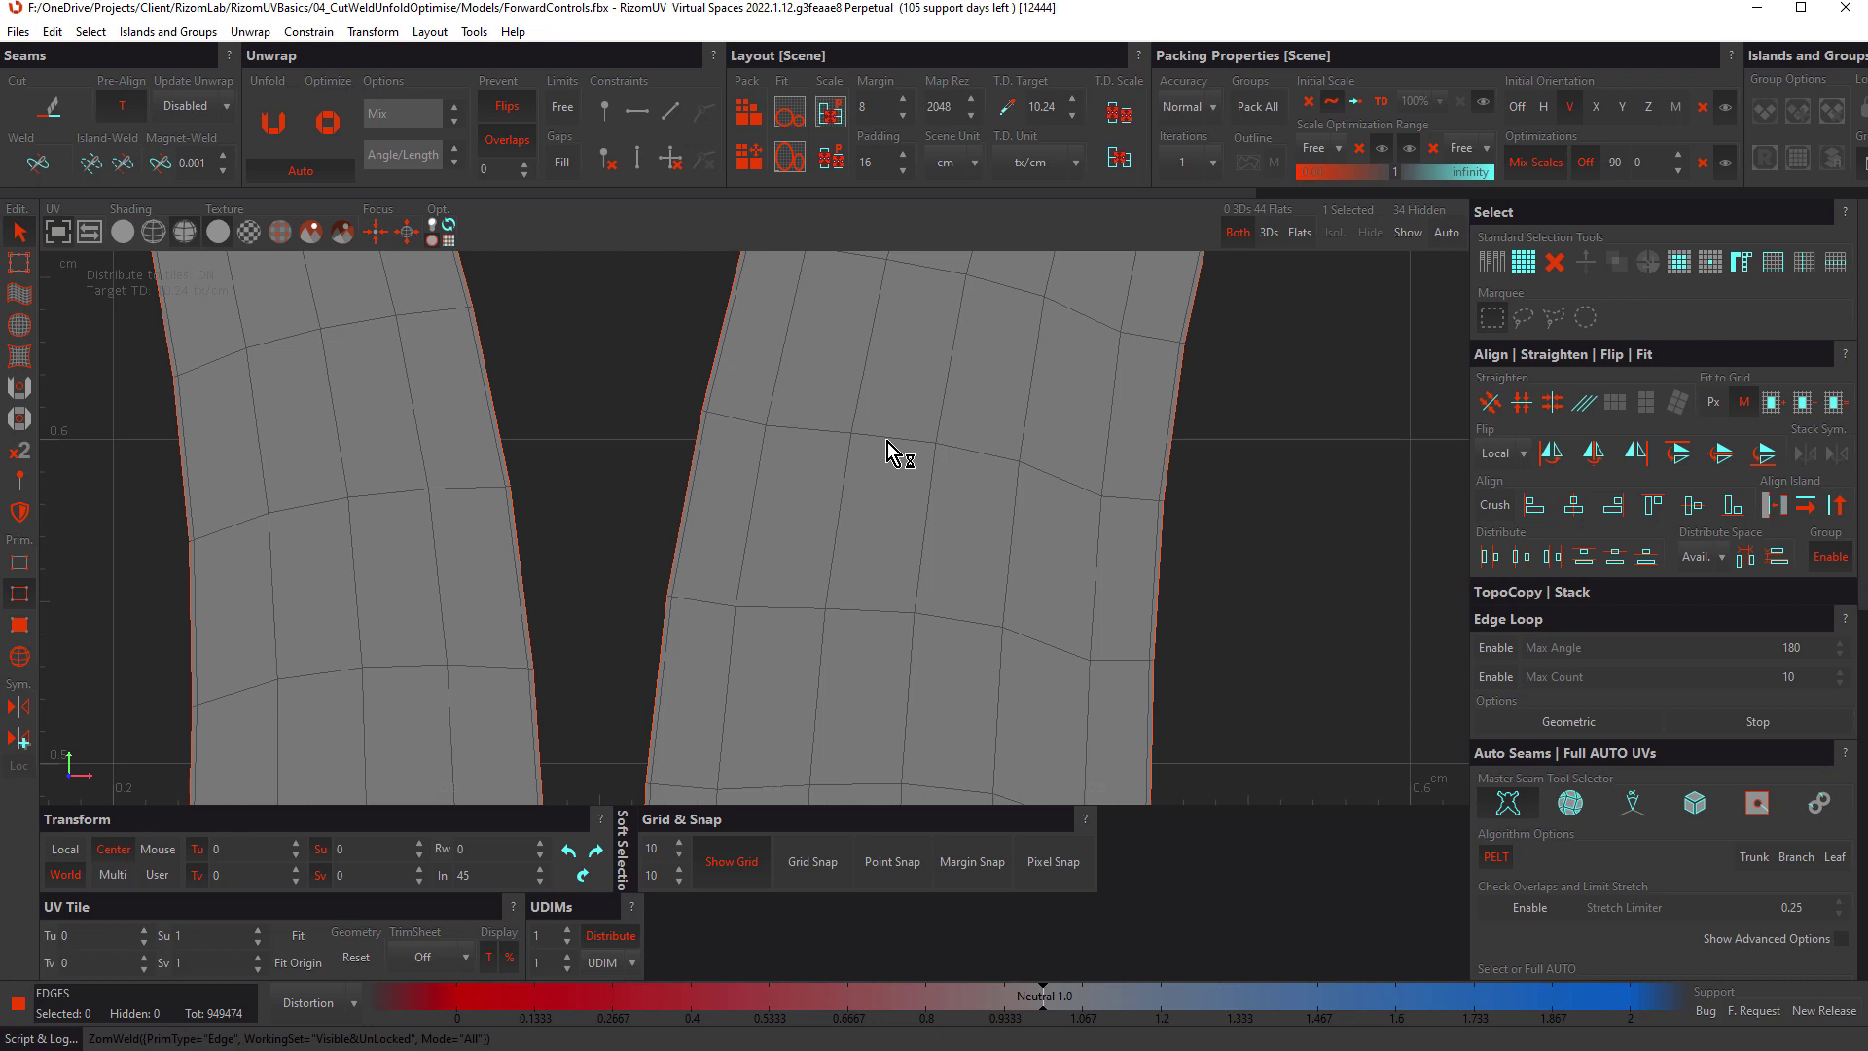
pyautogui.hotkey('ctrl', 'z')
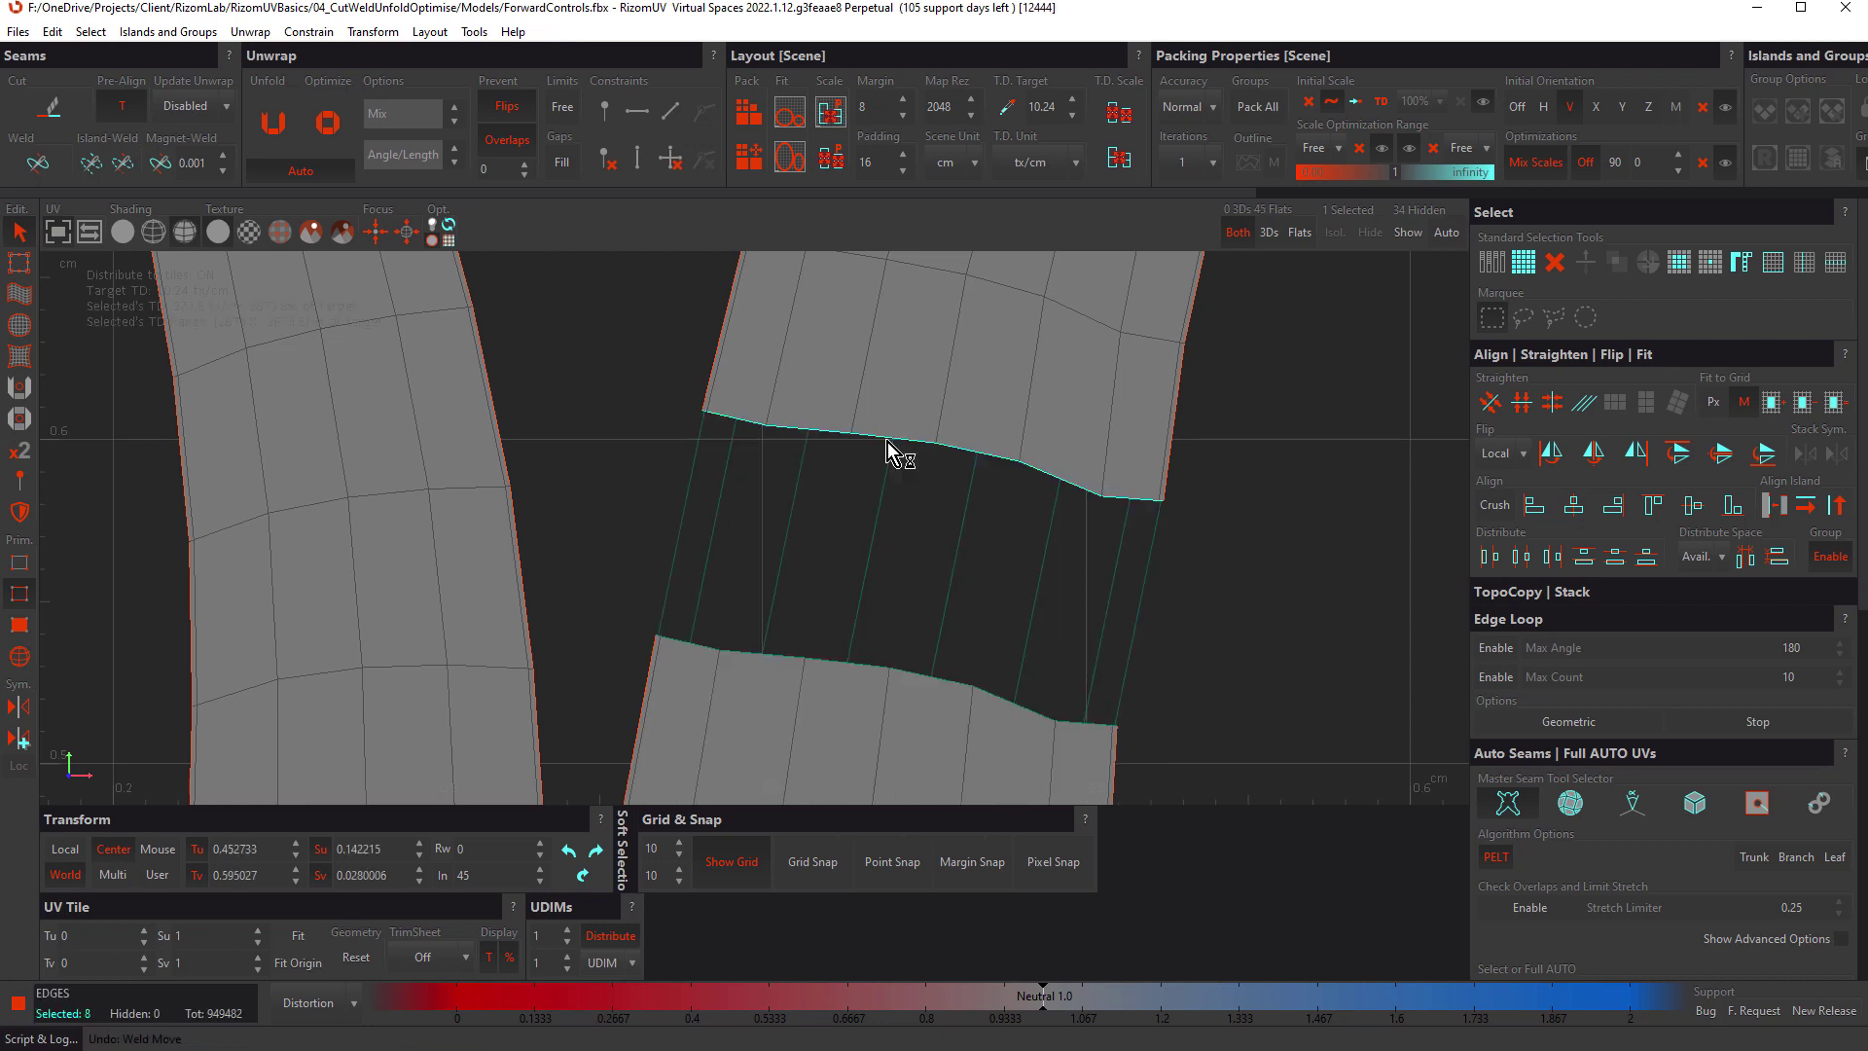
# Step: Try welding from the lower piece's cut edge loop and from both loops together, undoing each weld
pyautogui.click(877, 669)
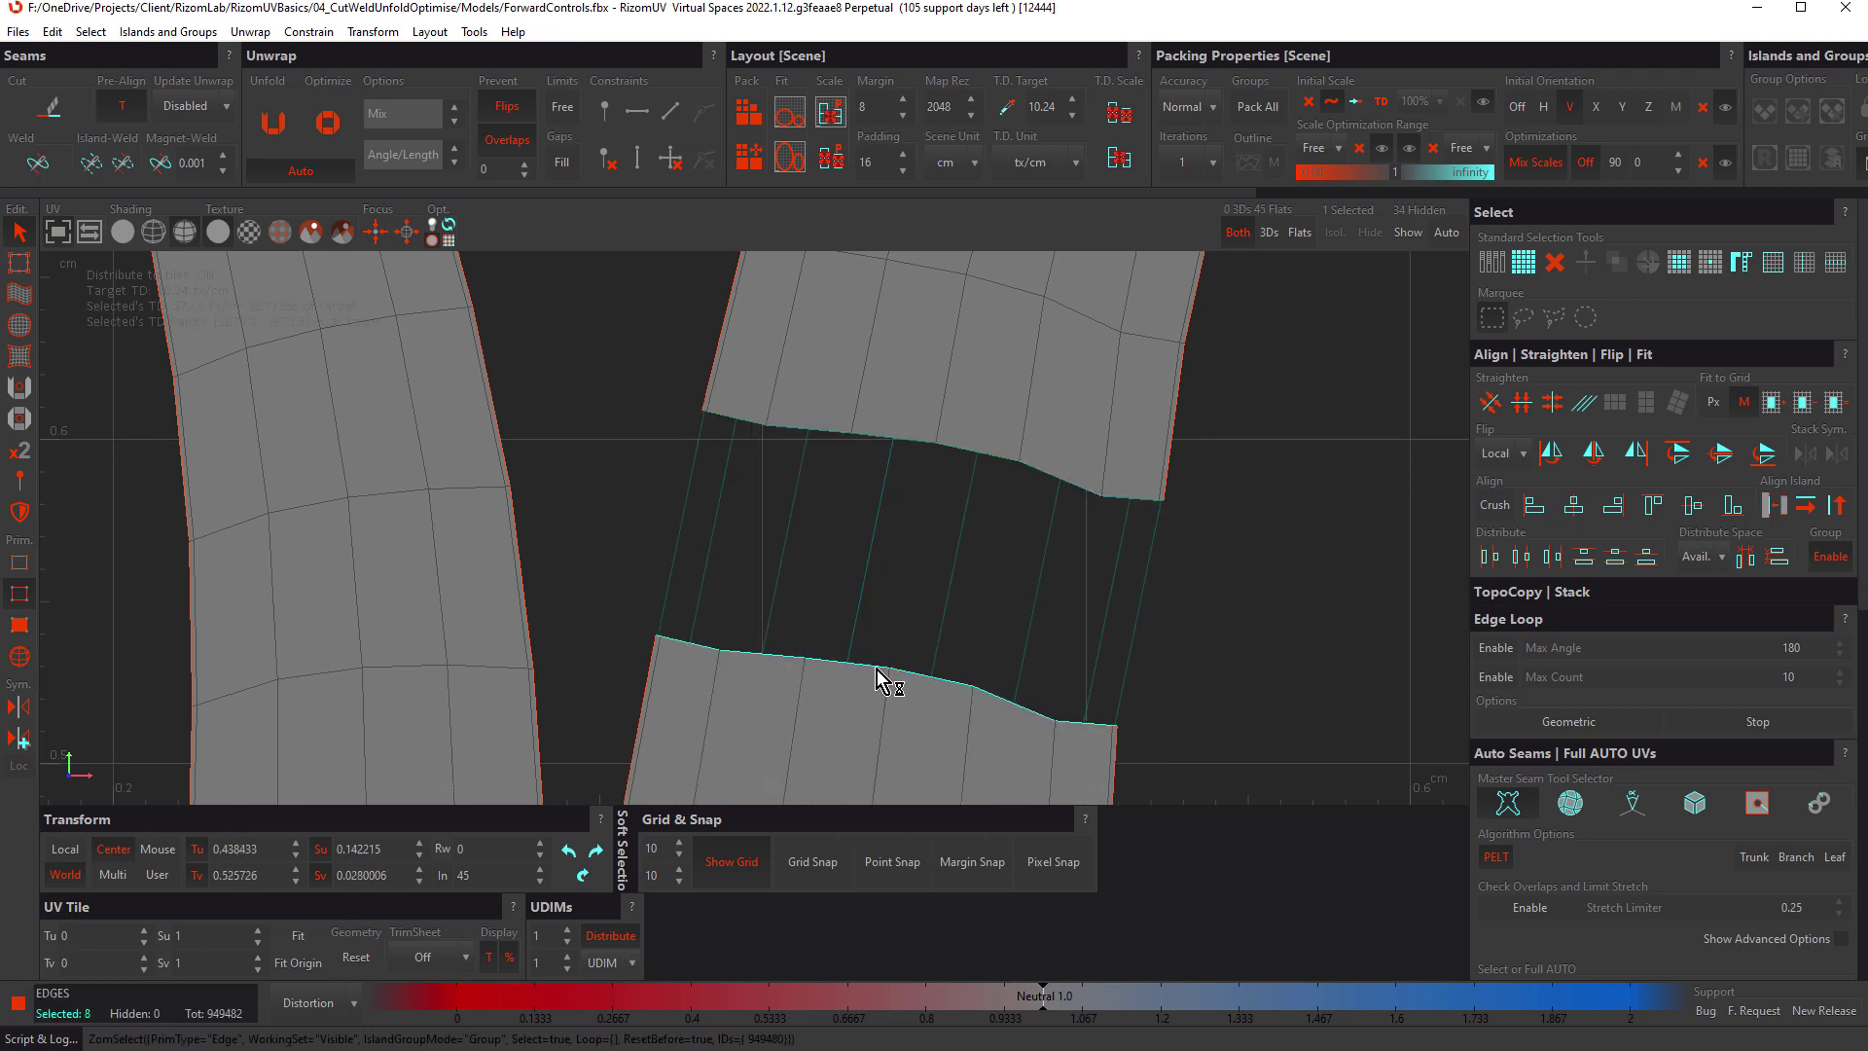
pyautogui.press('w')
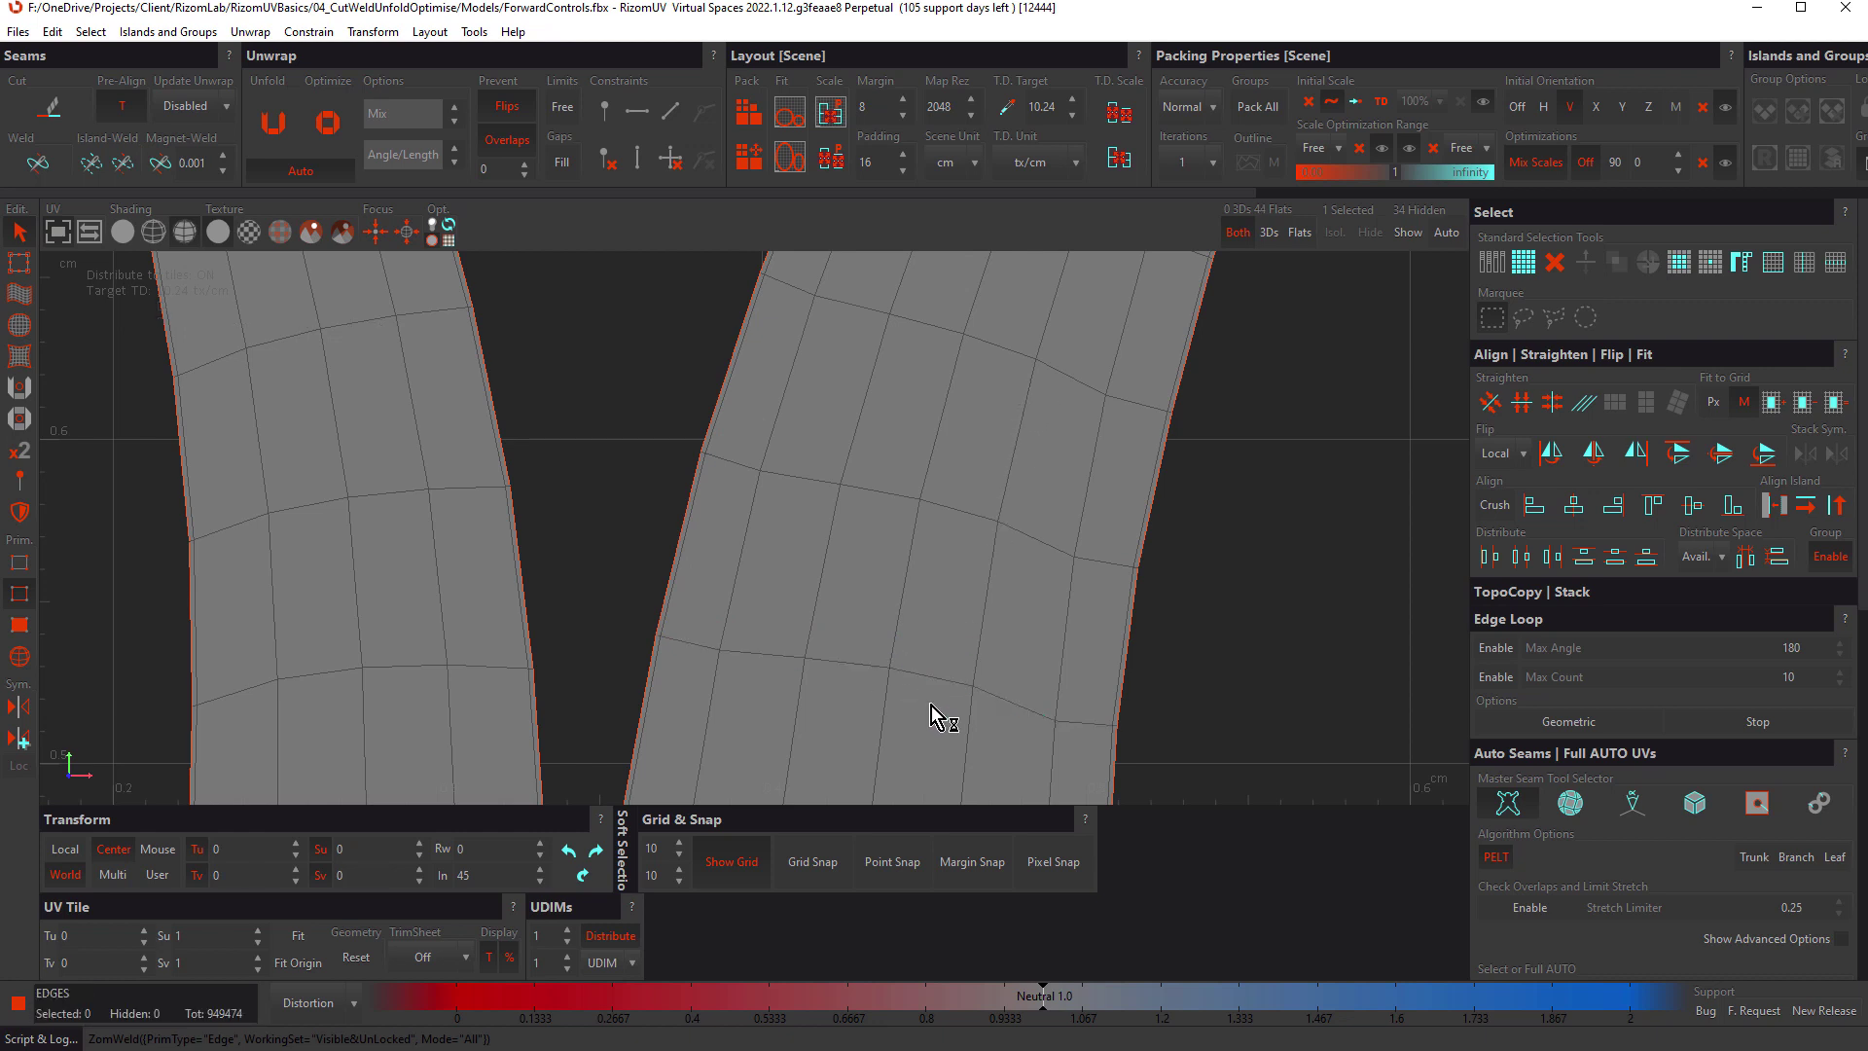
pyautogui.hotkey('ctrl', 'z')
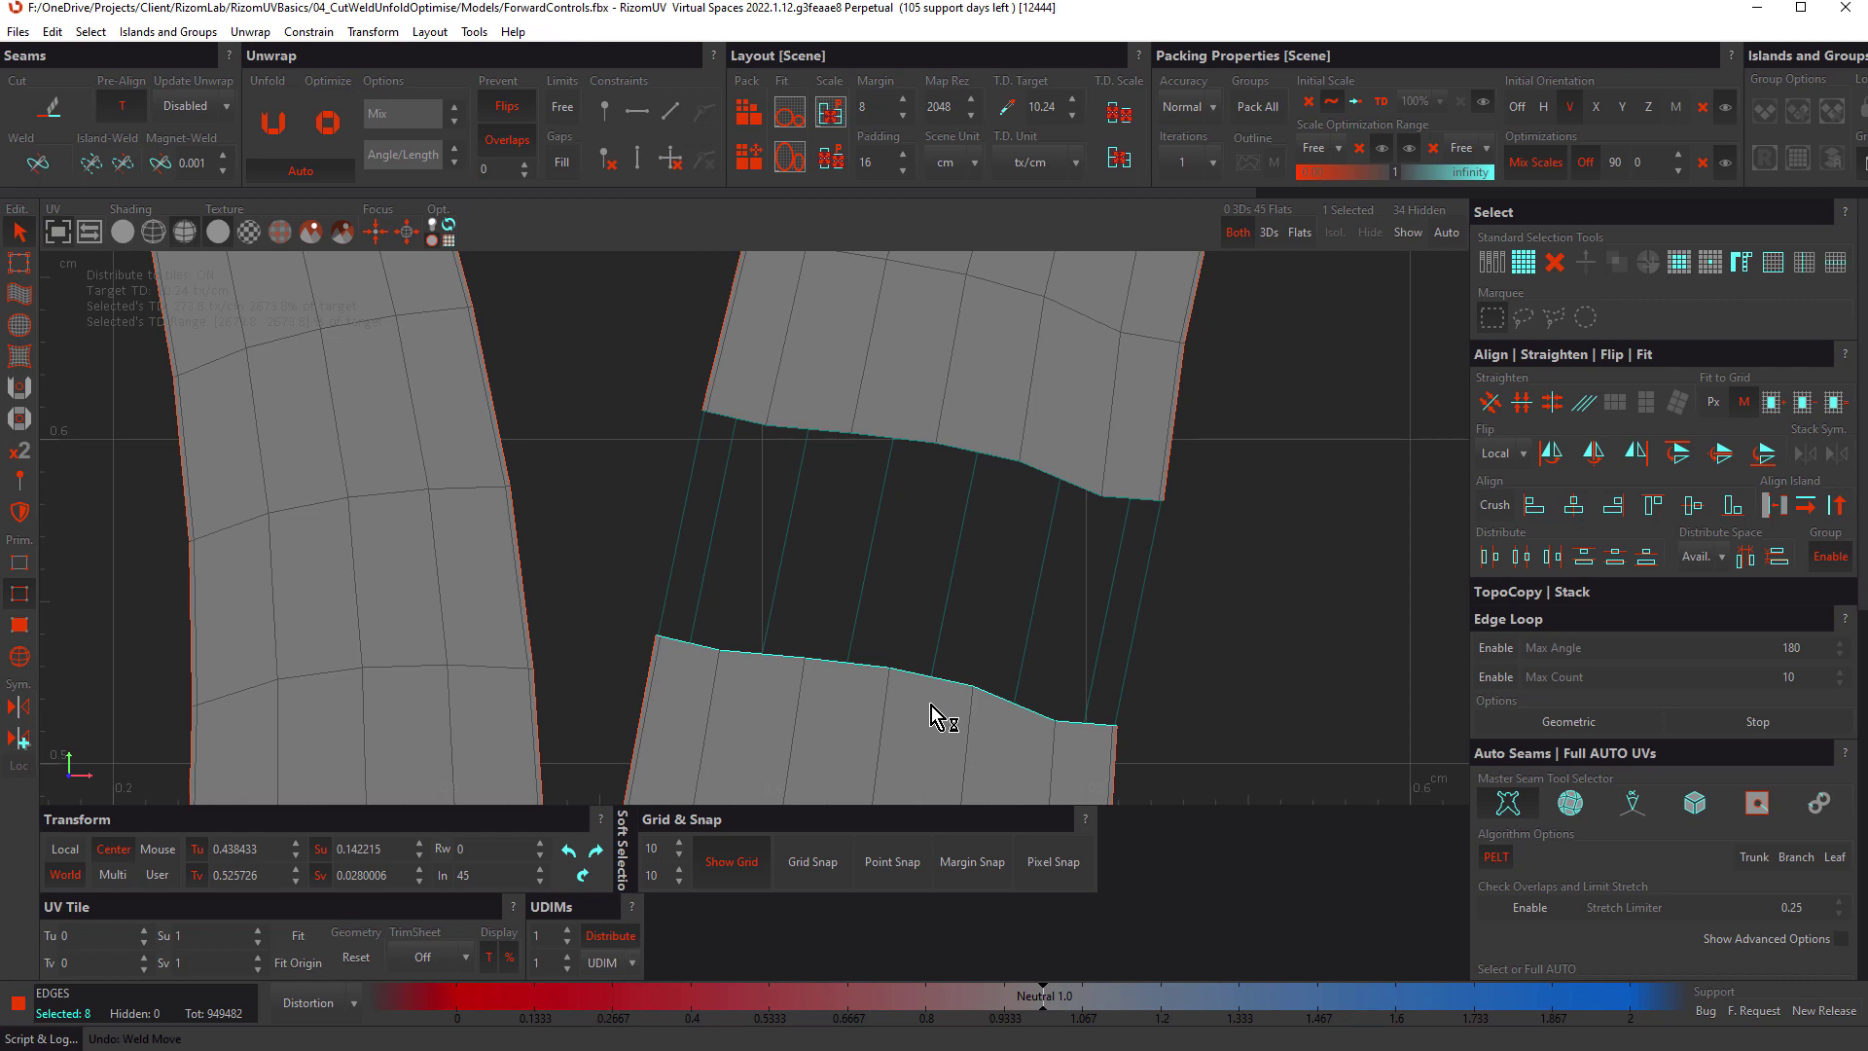
pyautogui.keyDown('shift'); pyautogui.click(924, 445); pyautogui.keyUp('shift')
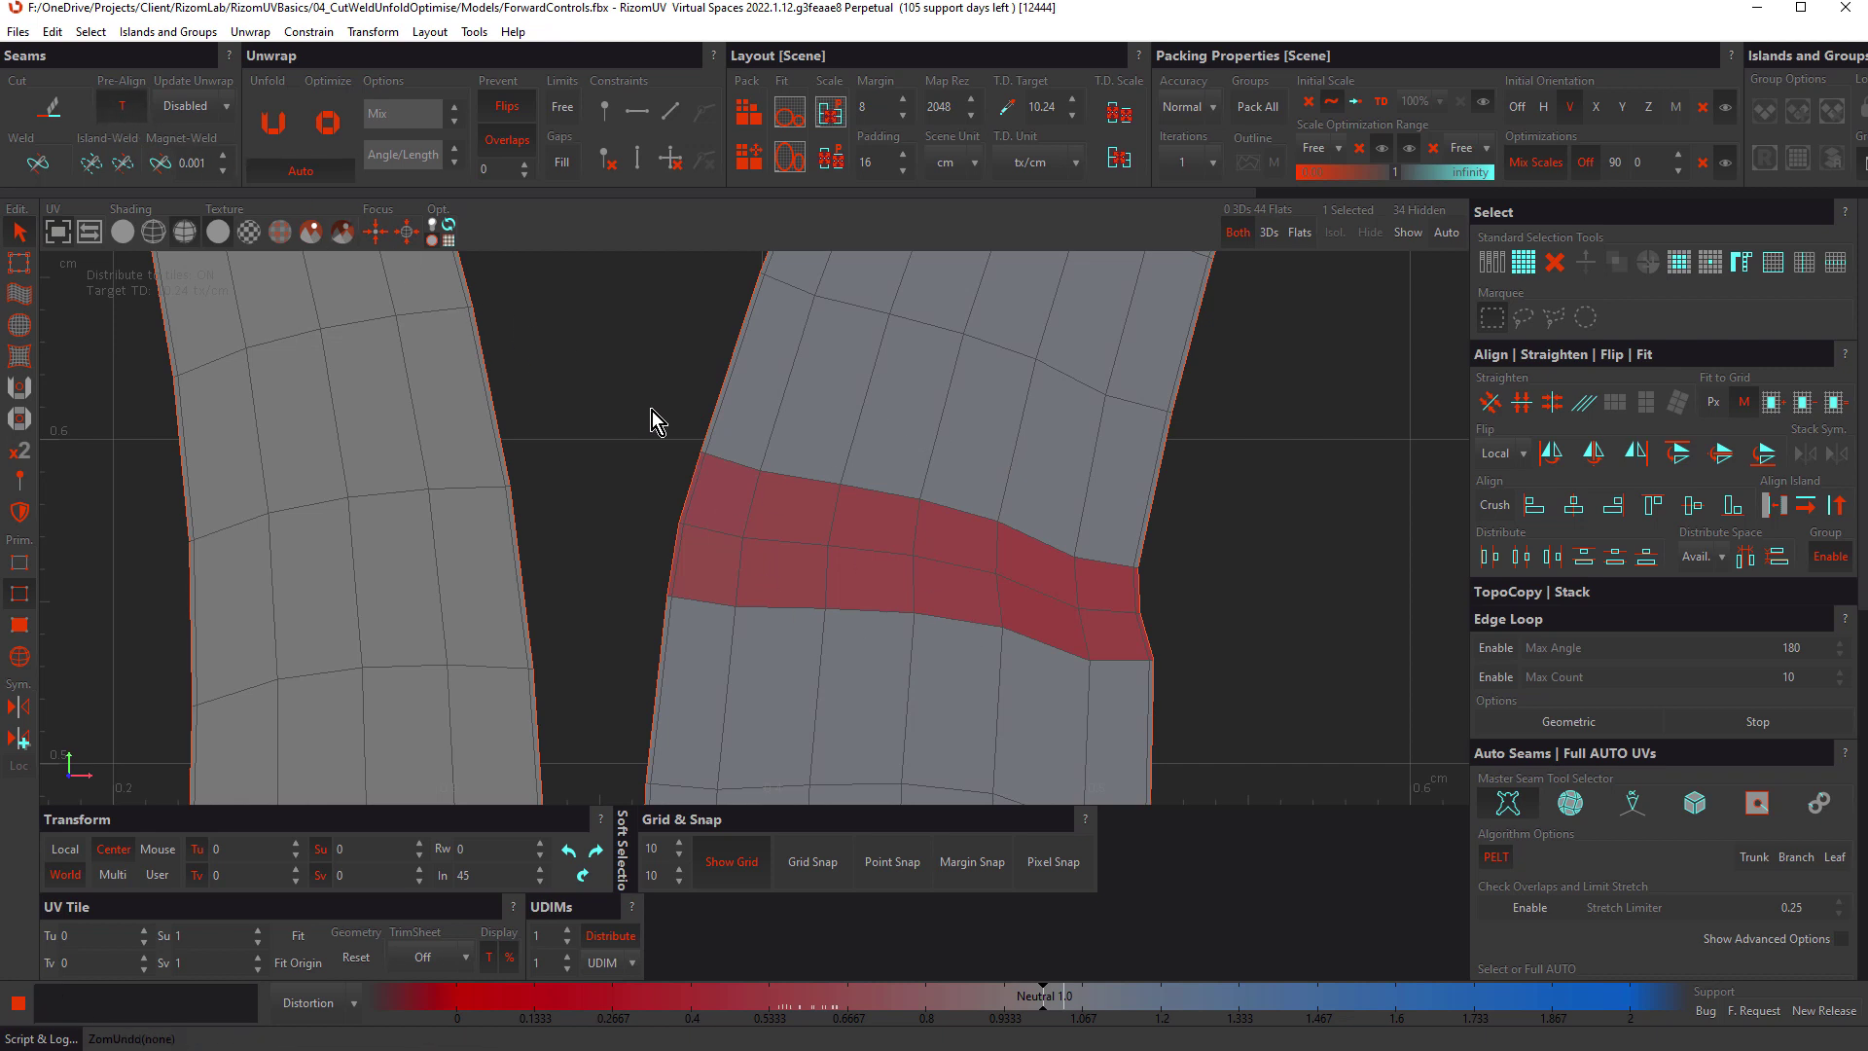
pyautogui.hotkey('ctrl', 'z')
# Step: Try welding both cut edge loops with Pre-Align turned off, then undo the weld and turn Pre-Align back on
pyautogui.click(120, 107)
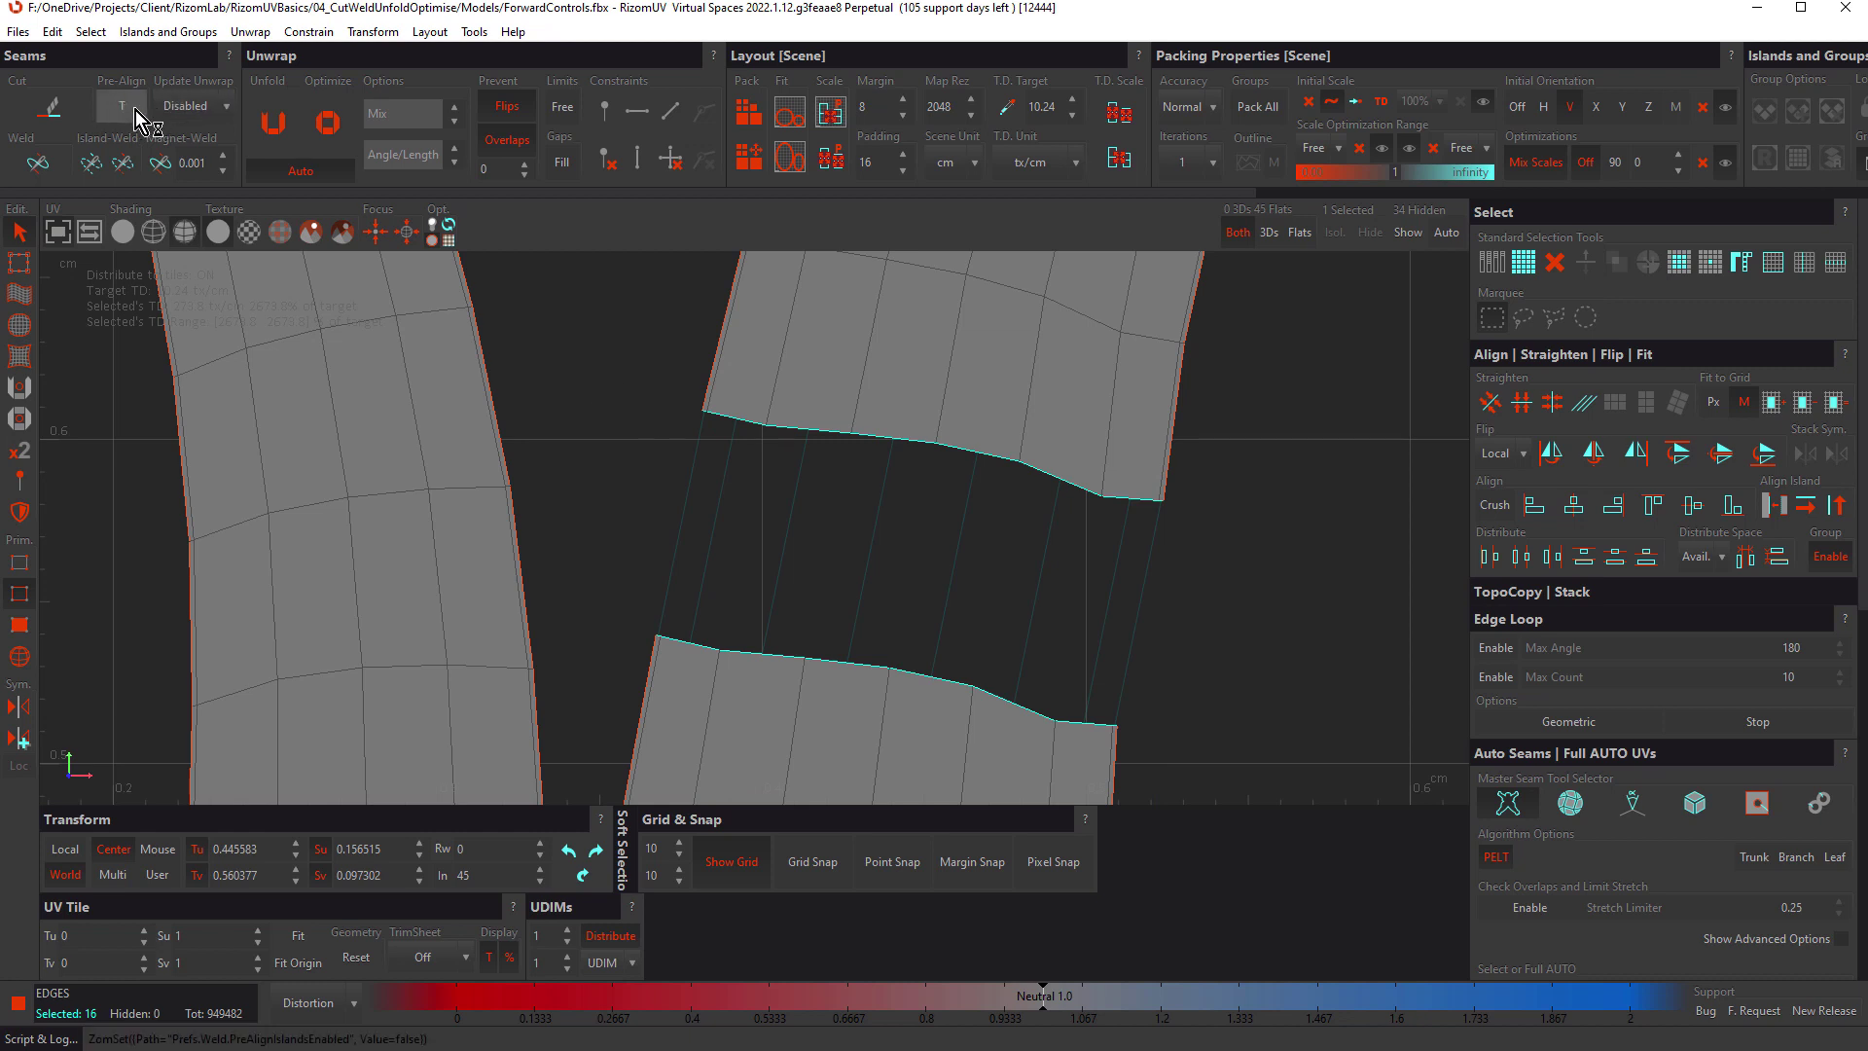
pyautogui.press('w')
pyautogui.scroll(-4, 878, 527)
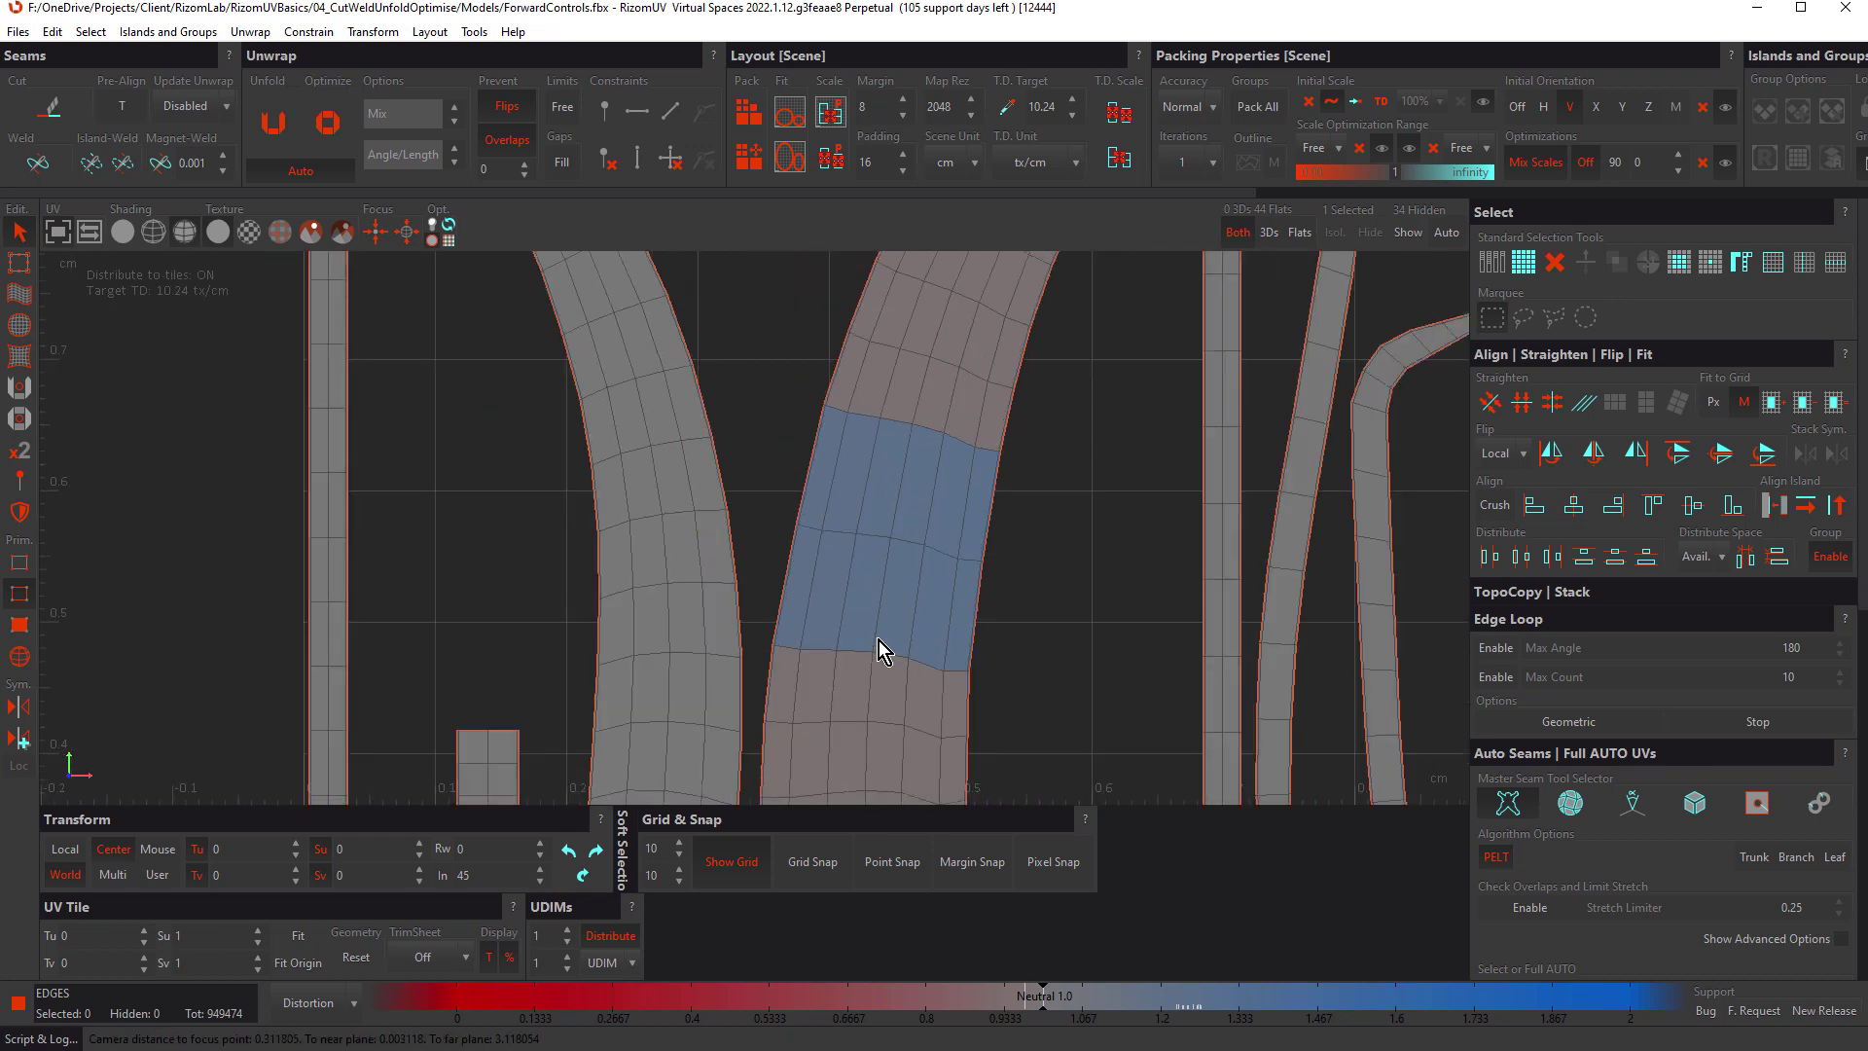
pyautogui.hotkey('ctrl', 'z')
pyautogui.click(122, 106)
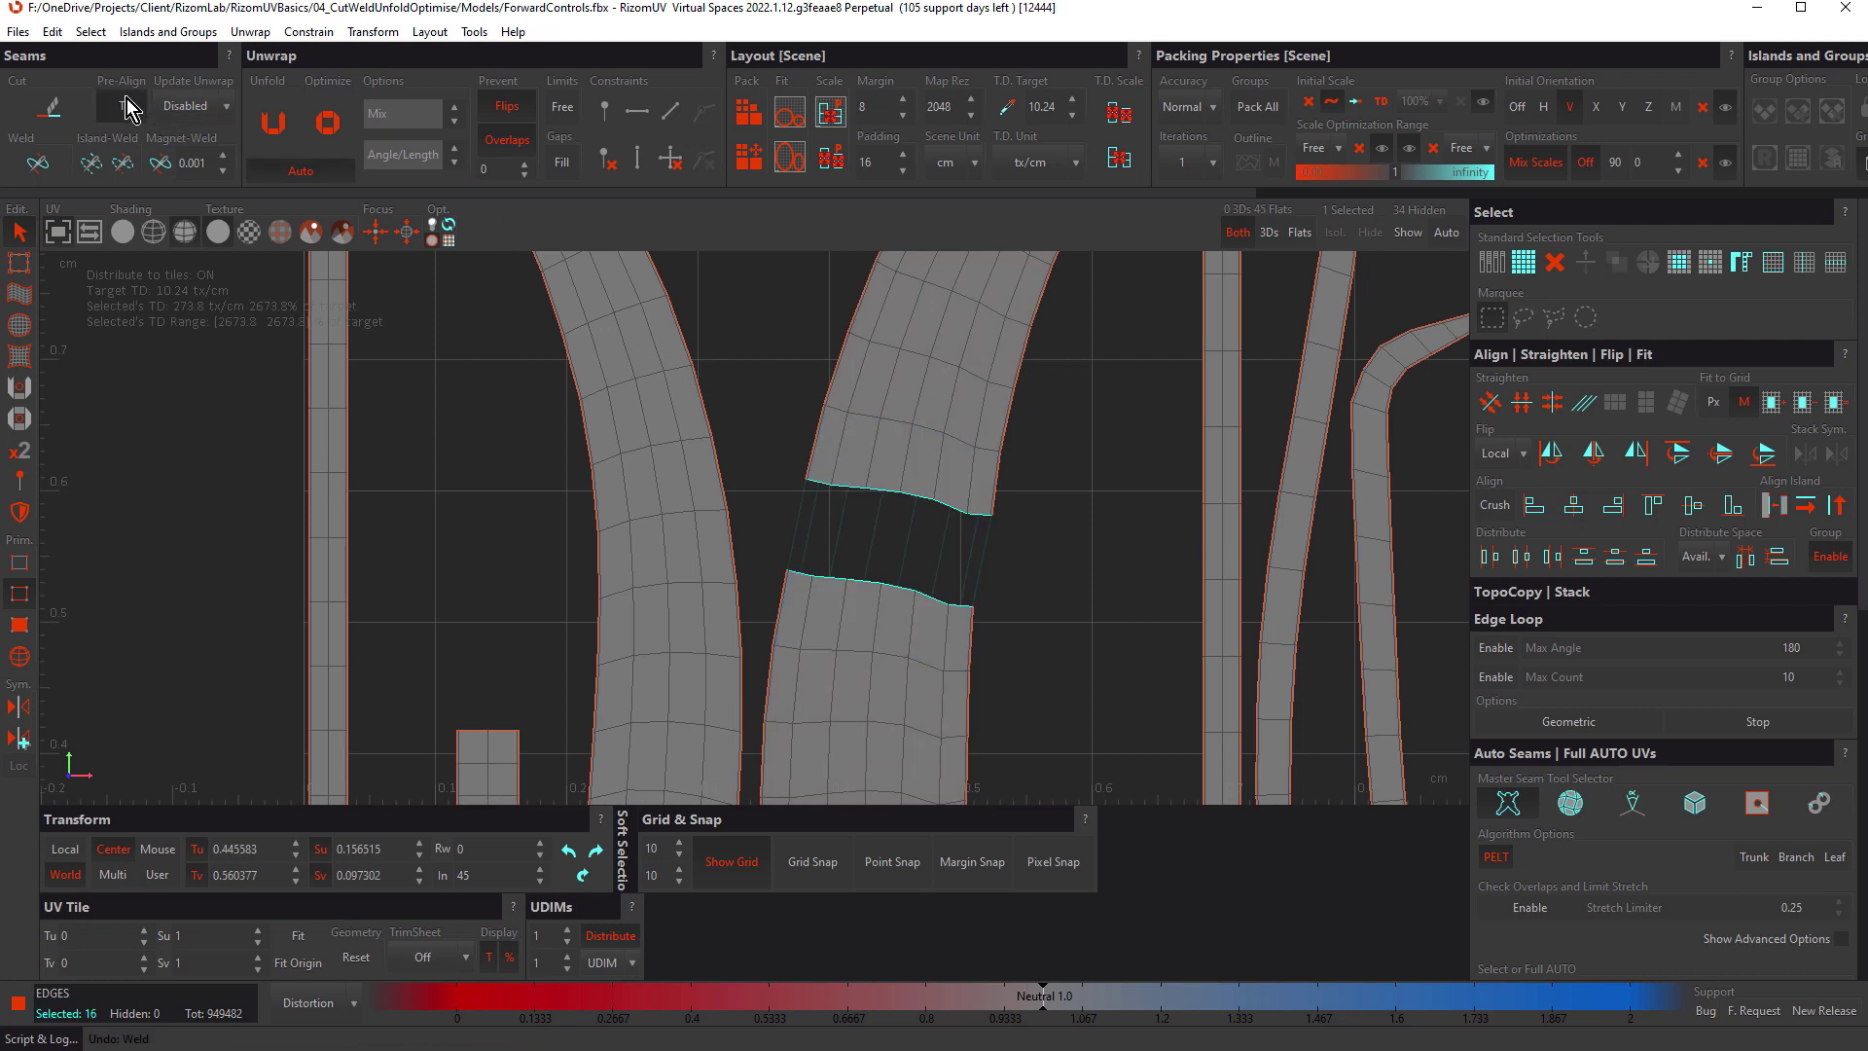
# Step: Cut the single lengthwise edge near the middle of the upper piece's lower end
pyautogui.scroll(3, 897, 478)
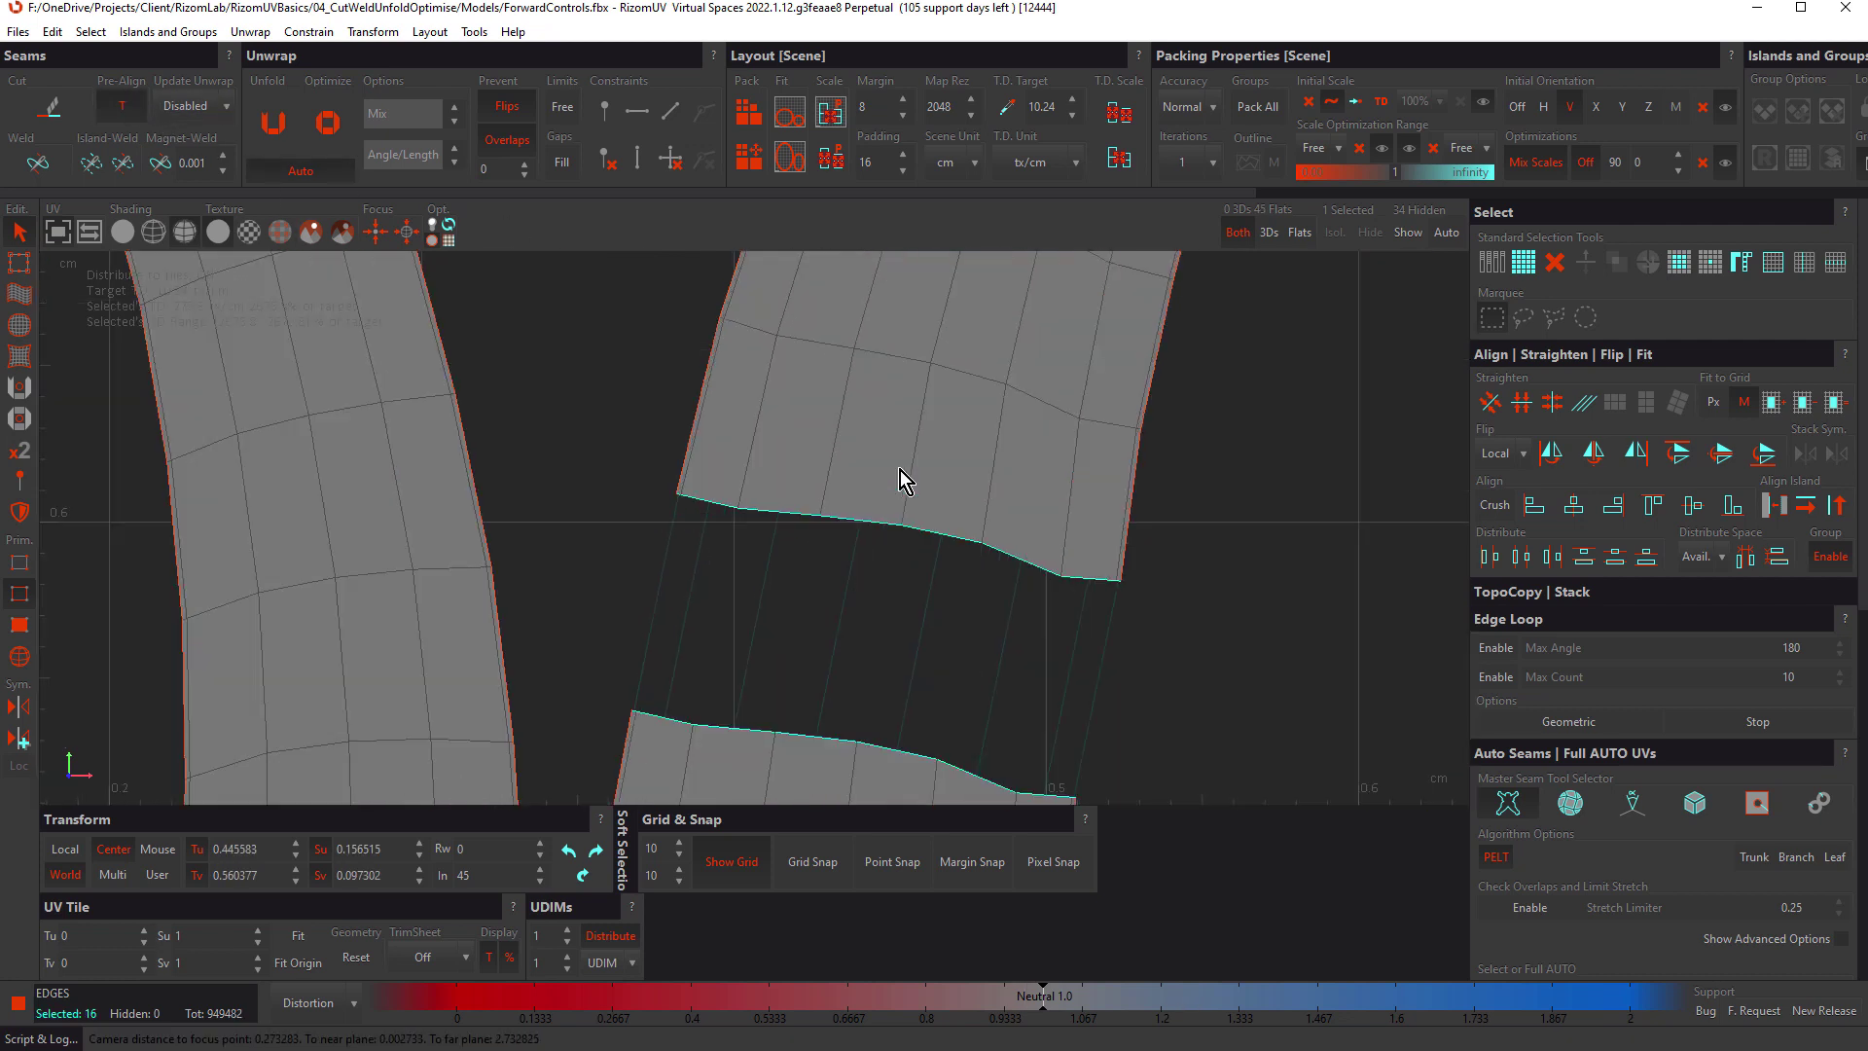
pyautogui.click(916, 450)
pyautogui.press('c')
# Step: Try shifting the edges beside the new cut at the upper piece's lower right corner, then undo the move
pyautogui.moveTo(1212, 521); pyautogui.dragTo(934, 595)
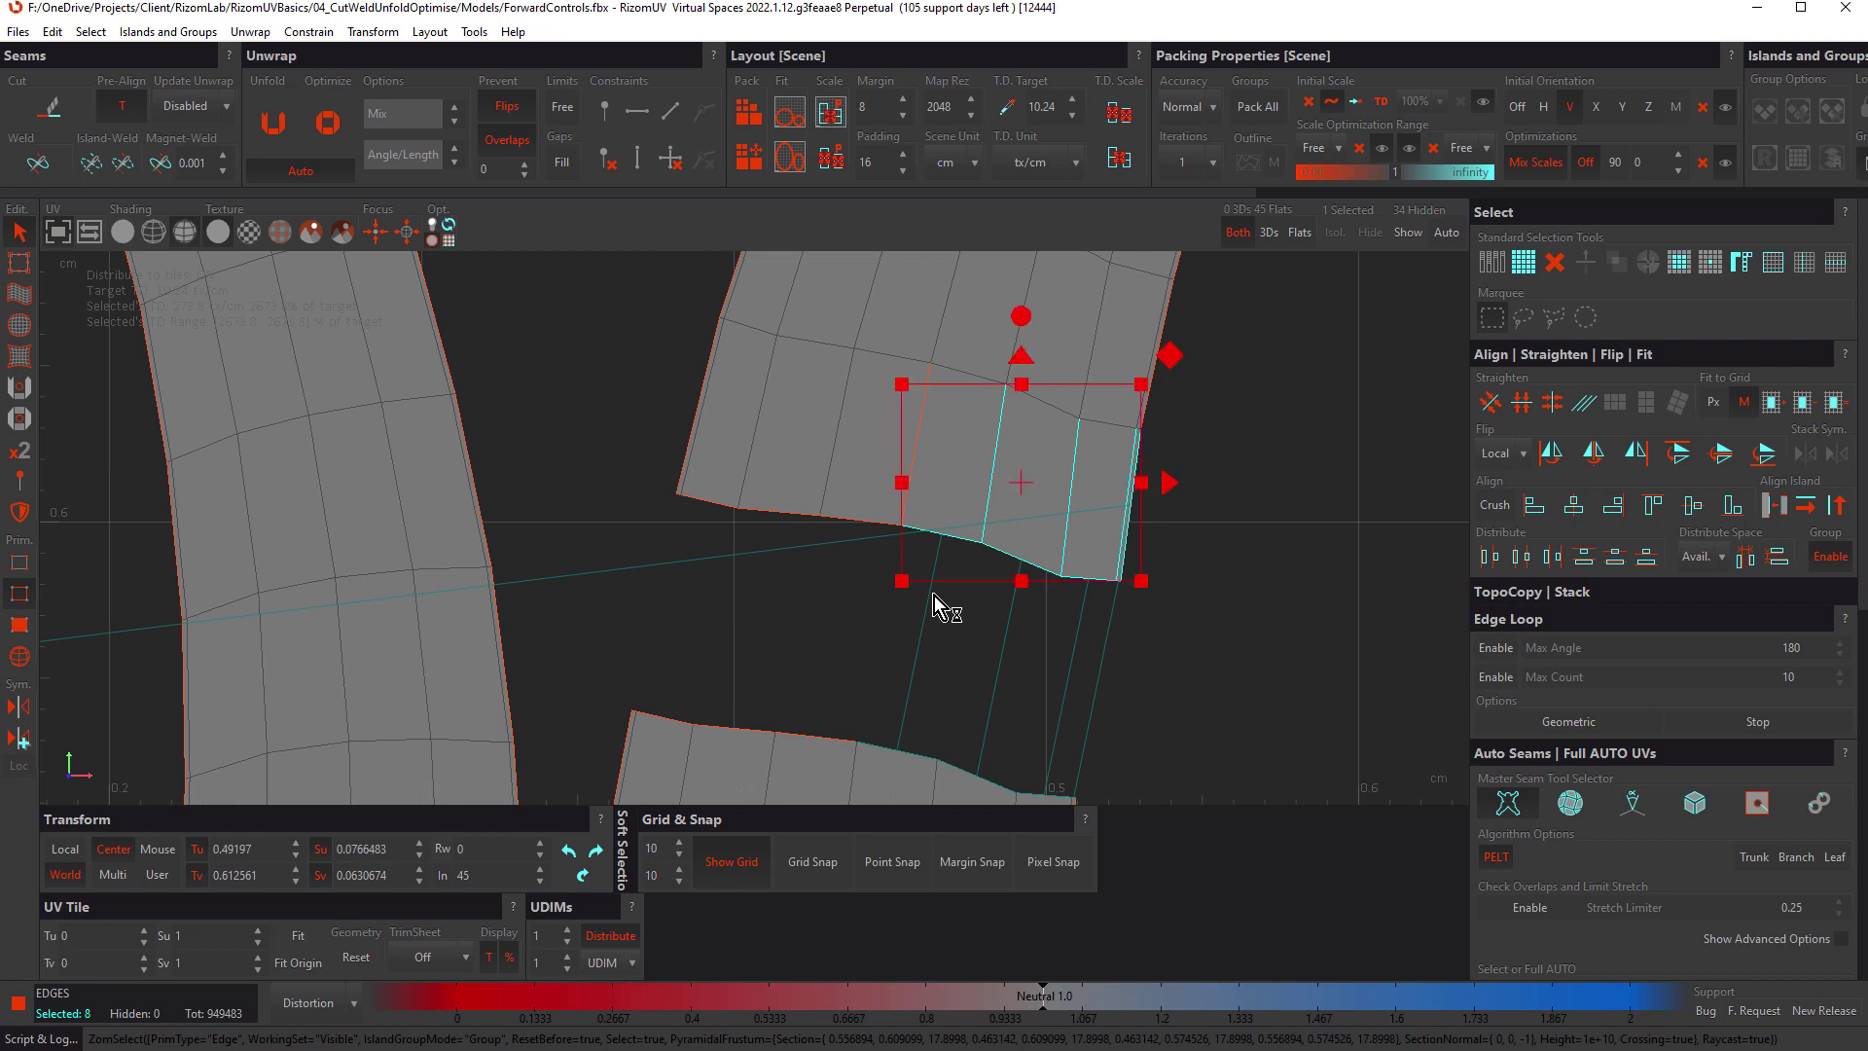
pyautogui.click(951, 523)
pyautogui.moveTo(1175, 362)
pyautogui.mouseDown()
pyautogui.moveTo(1154, 371)
pyautogui.moveTo(1239, 387)
pyautogui.moveTo(1154, 378)
pyautogui.mouseUp()
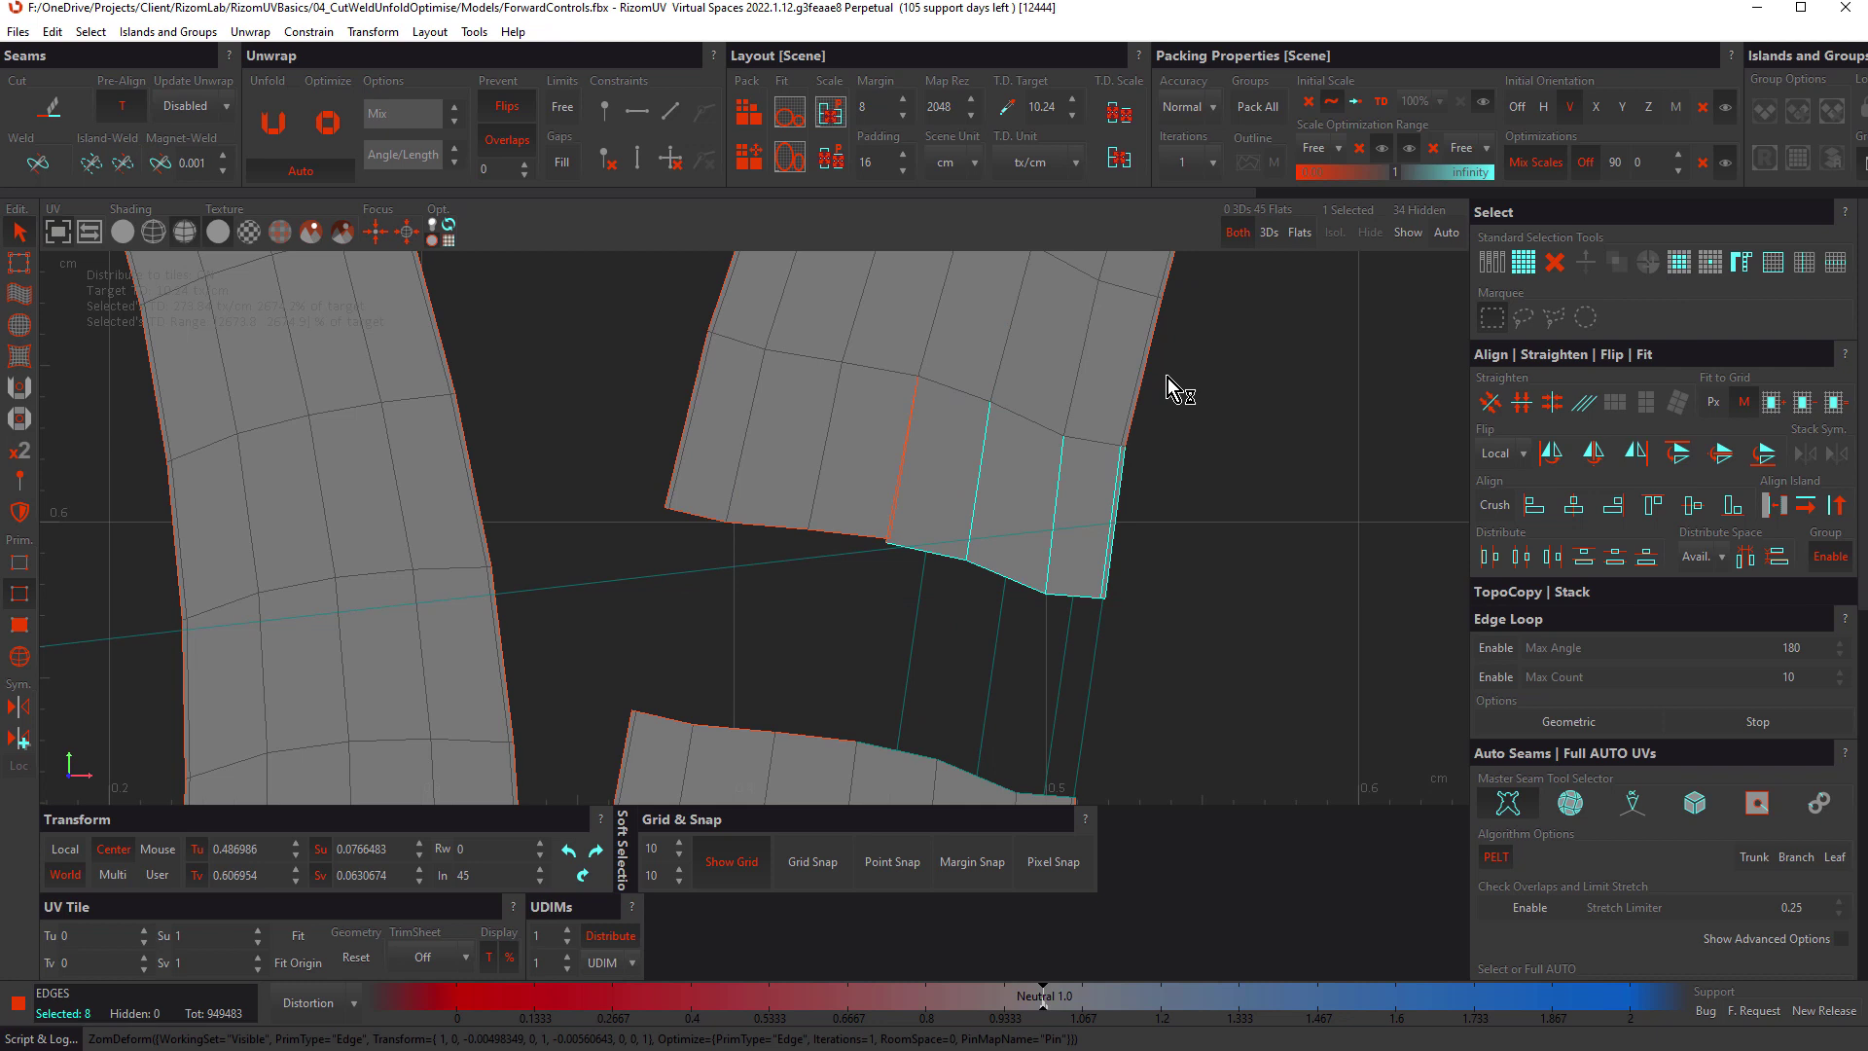
pyautogui.hotkey('ctrl', 'z')
# Step: Clear the edge selection and turn off Real Time Optimize
pyautogui.click(1150, 503)
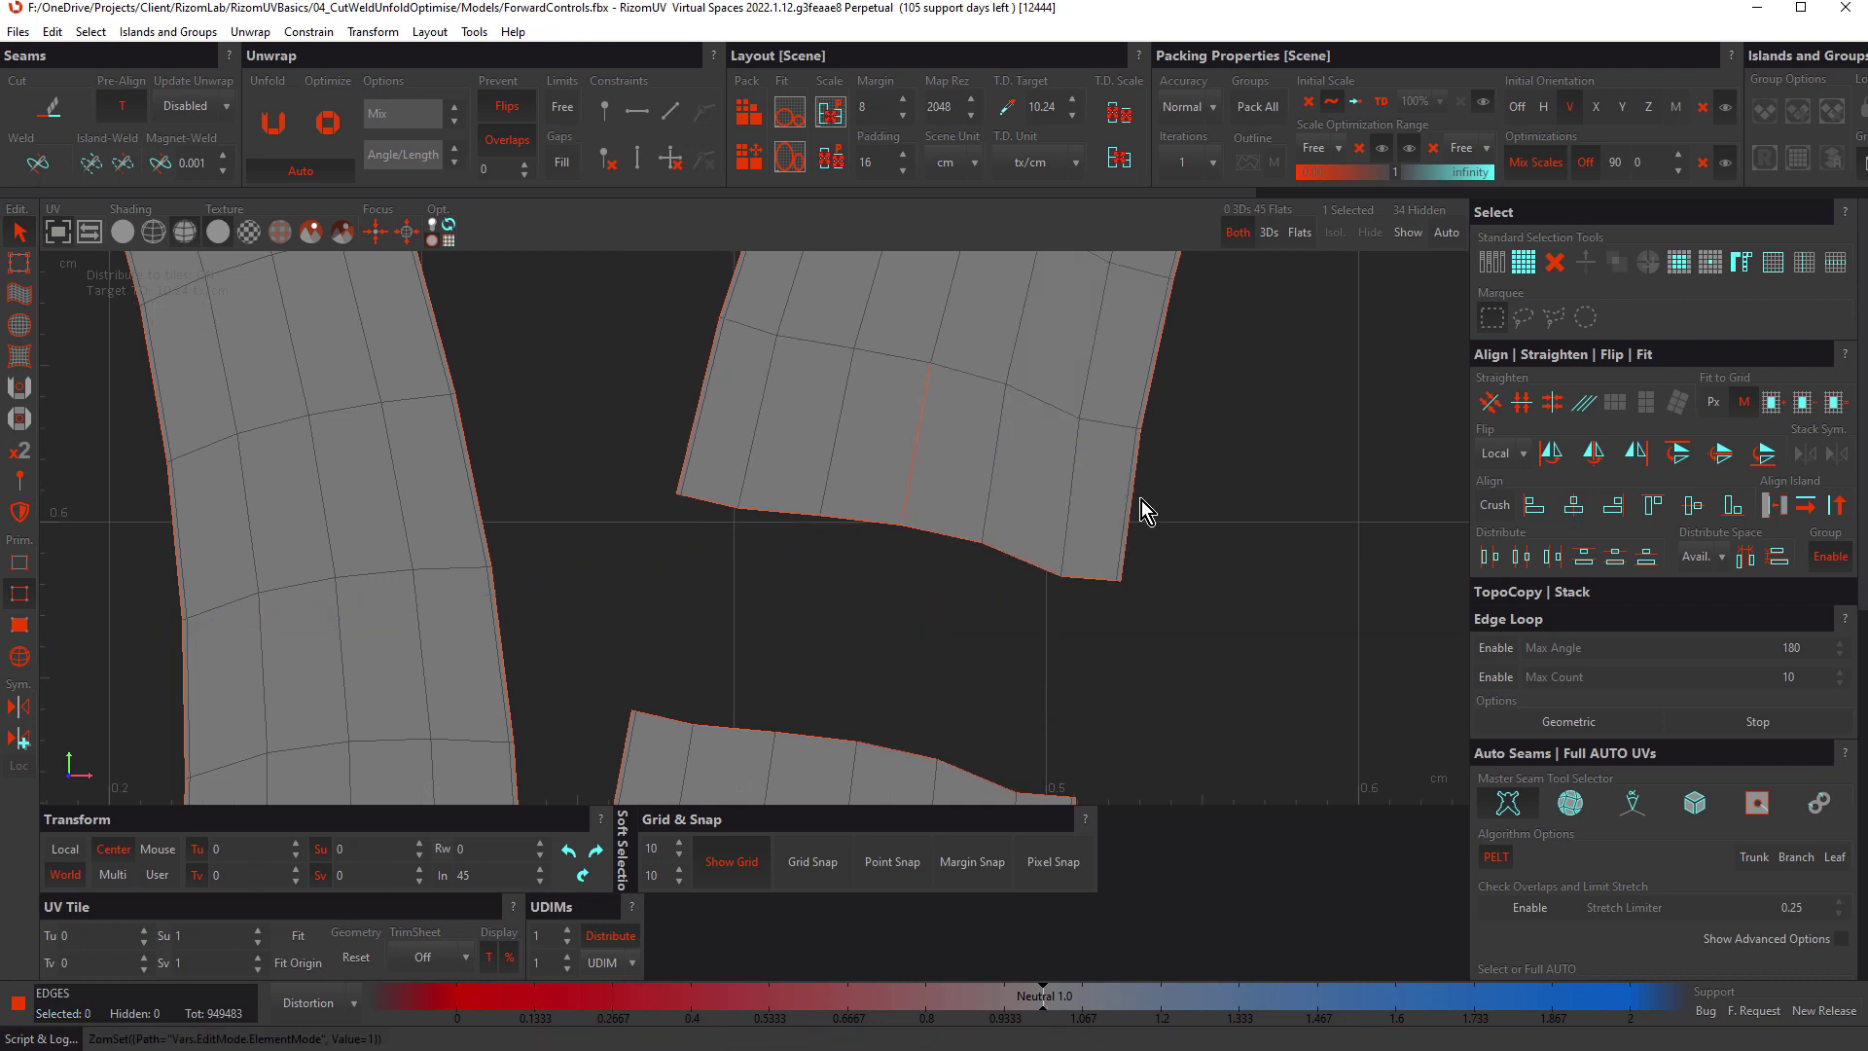
pyautogui.scroll(-3, 1782, 603)
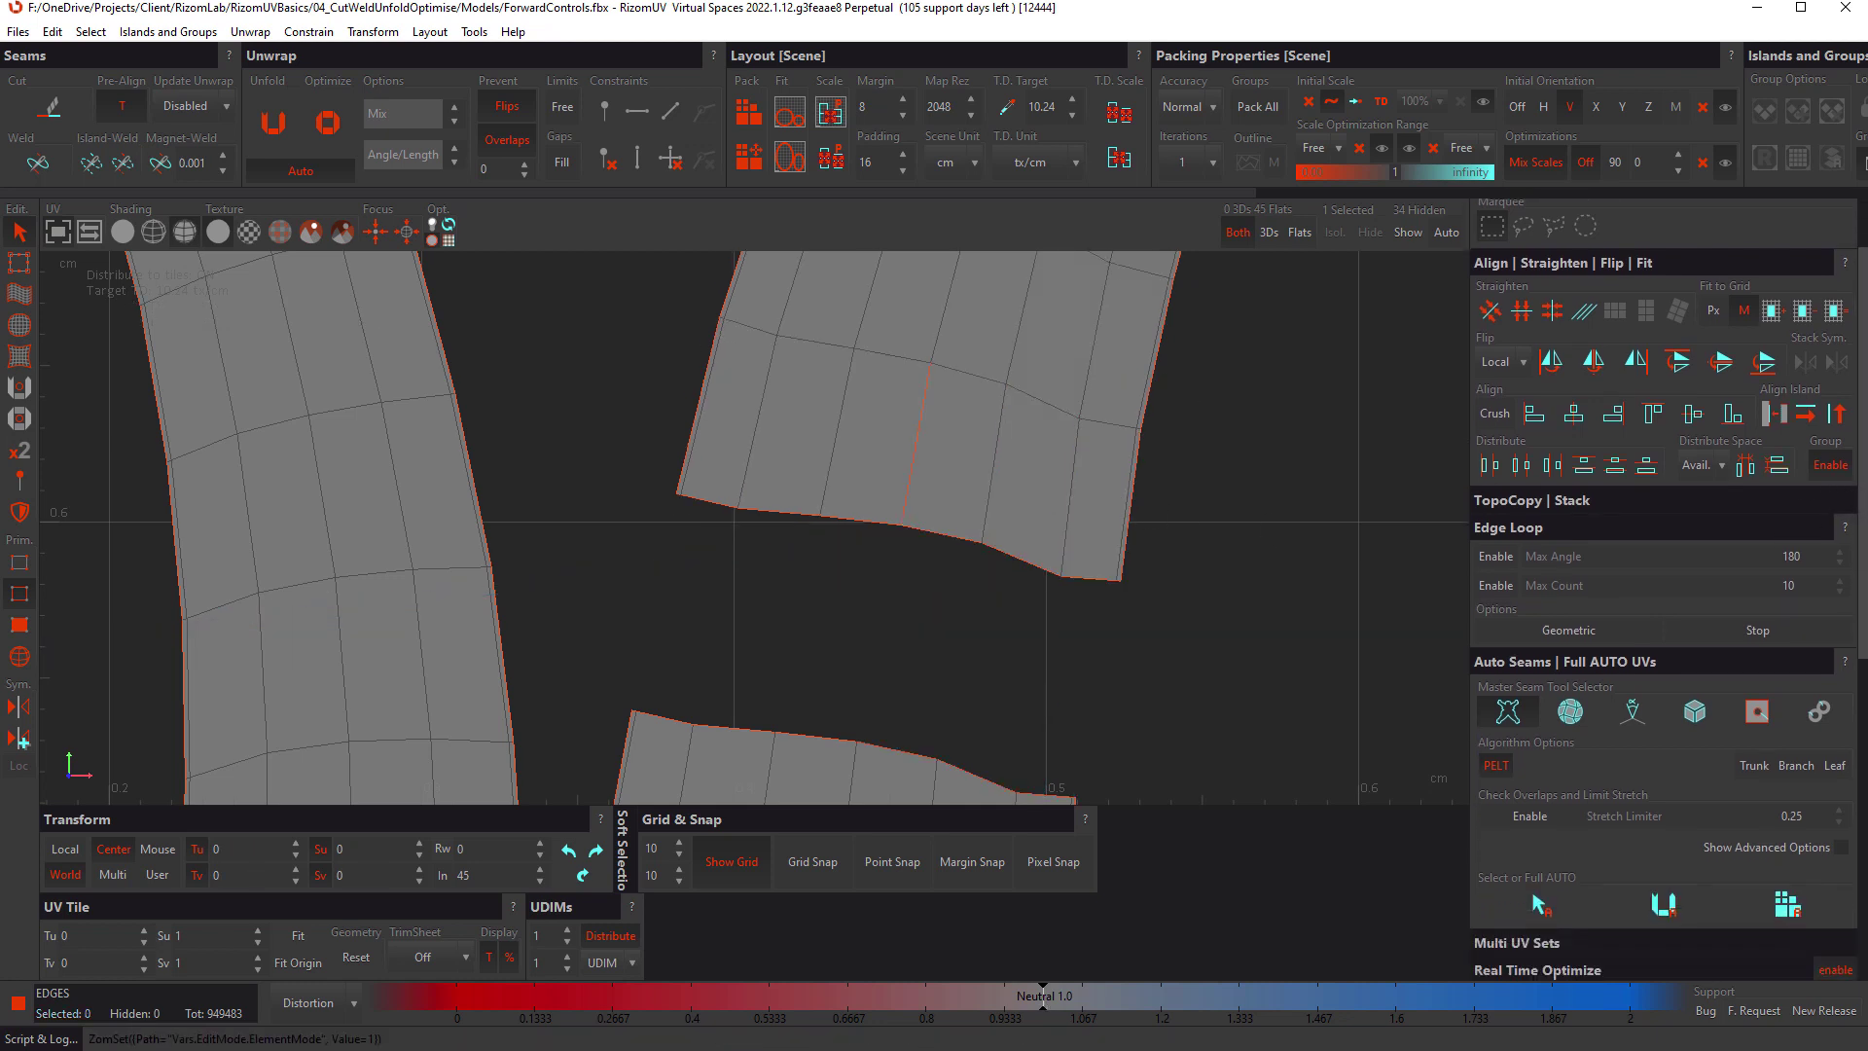
pyautogui.scroll(-1, 1629, 778)
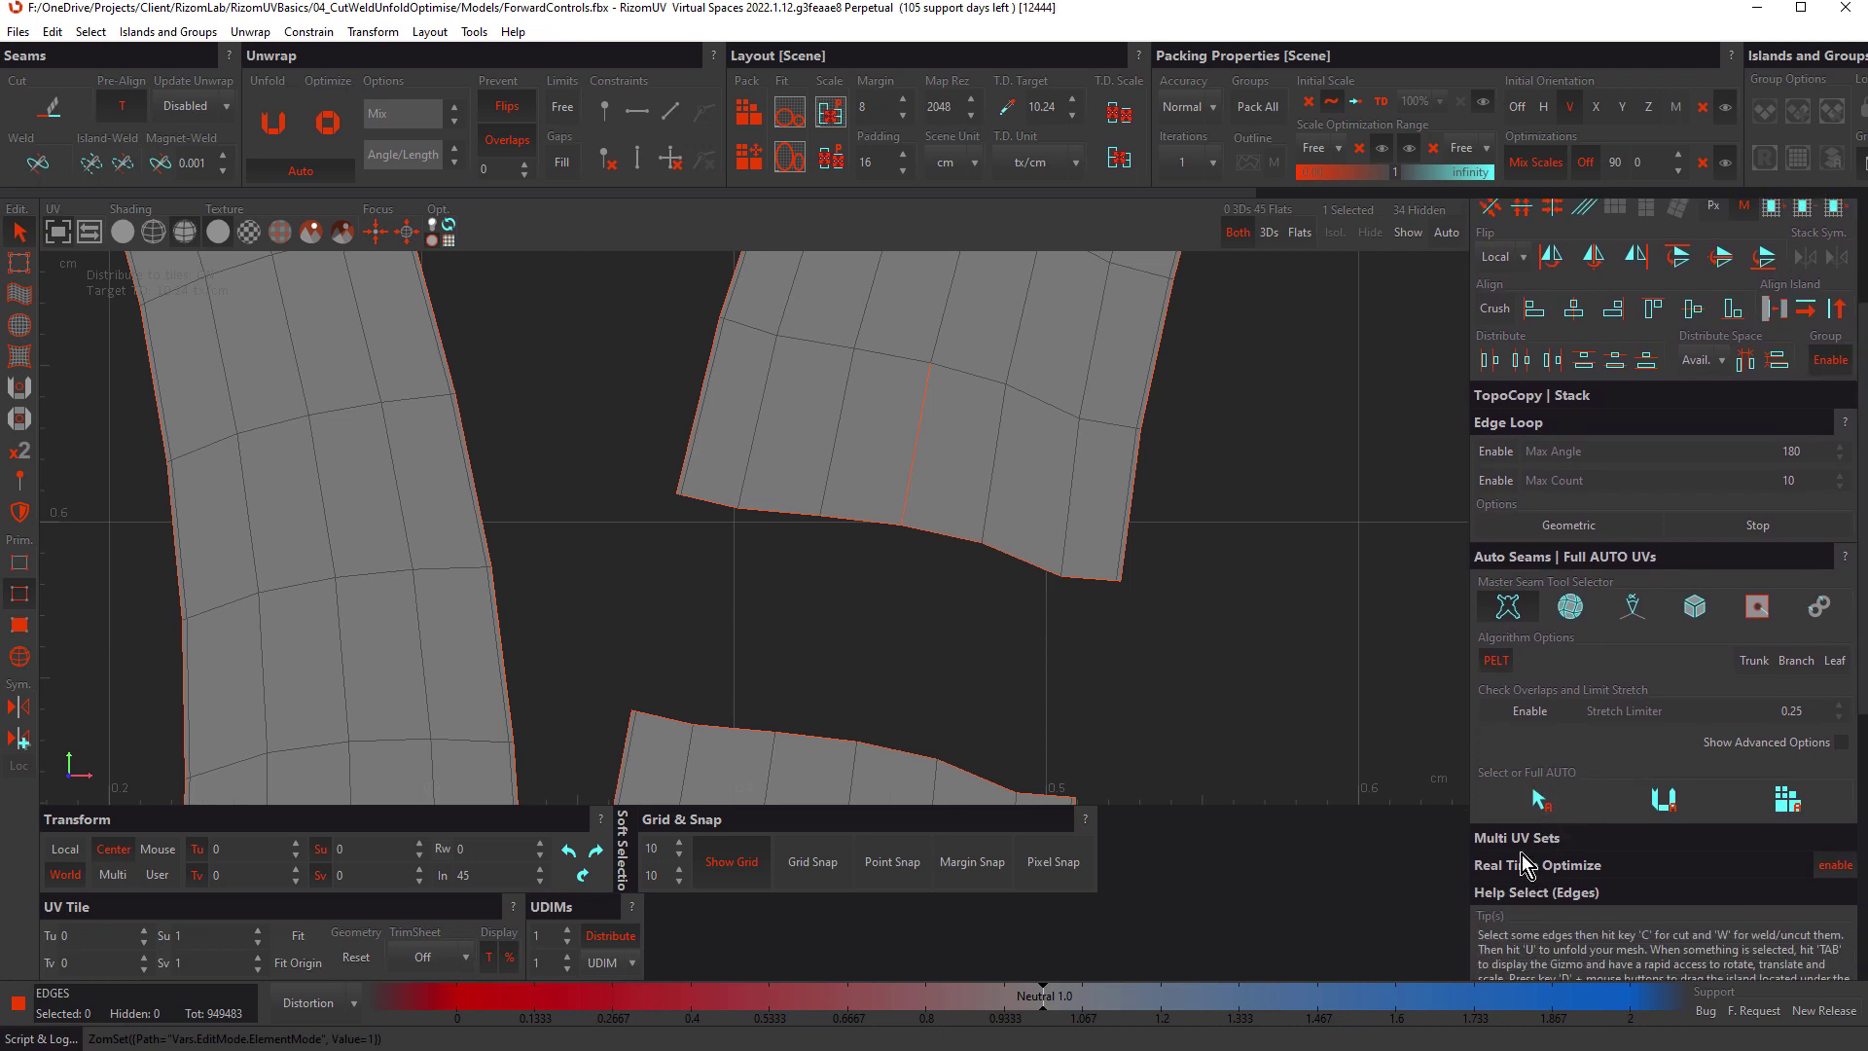
pyautogui.click(1841, 869)
# Step: Shift the edges beside the new cut at the upper piece's lower right corner outward to open a gap
pyautogui.moveTo(1186, 620); pyautogui.dragTo(955, 462)
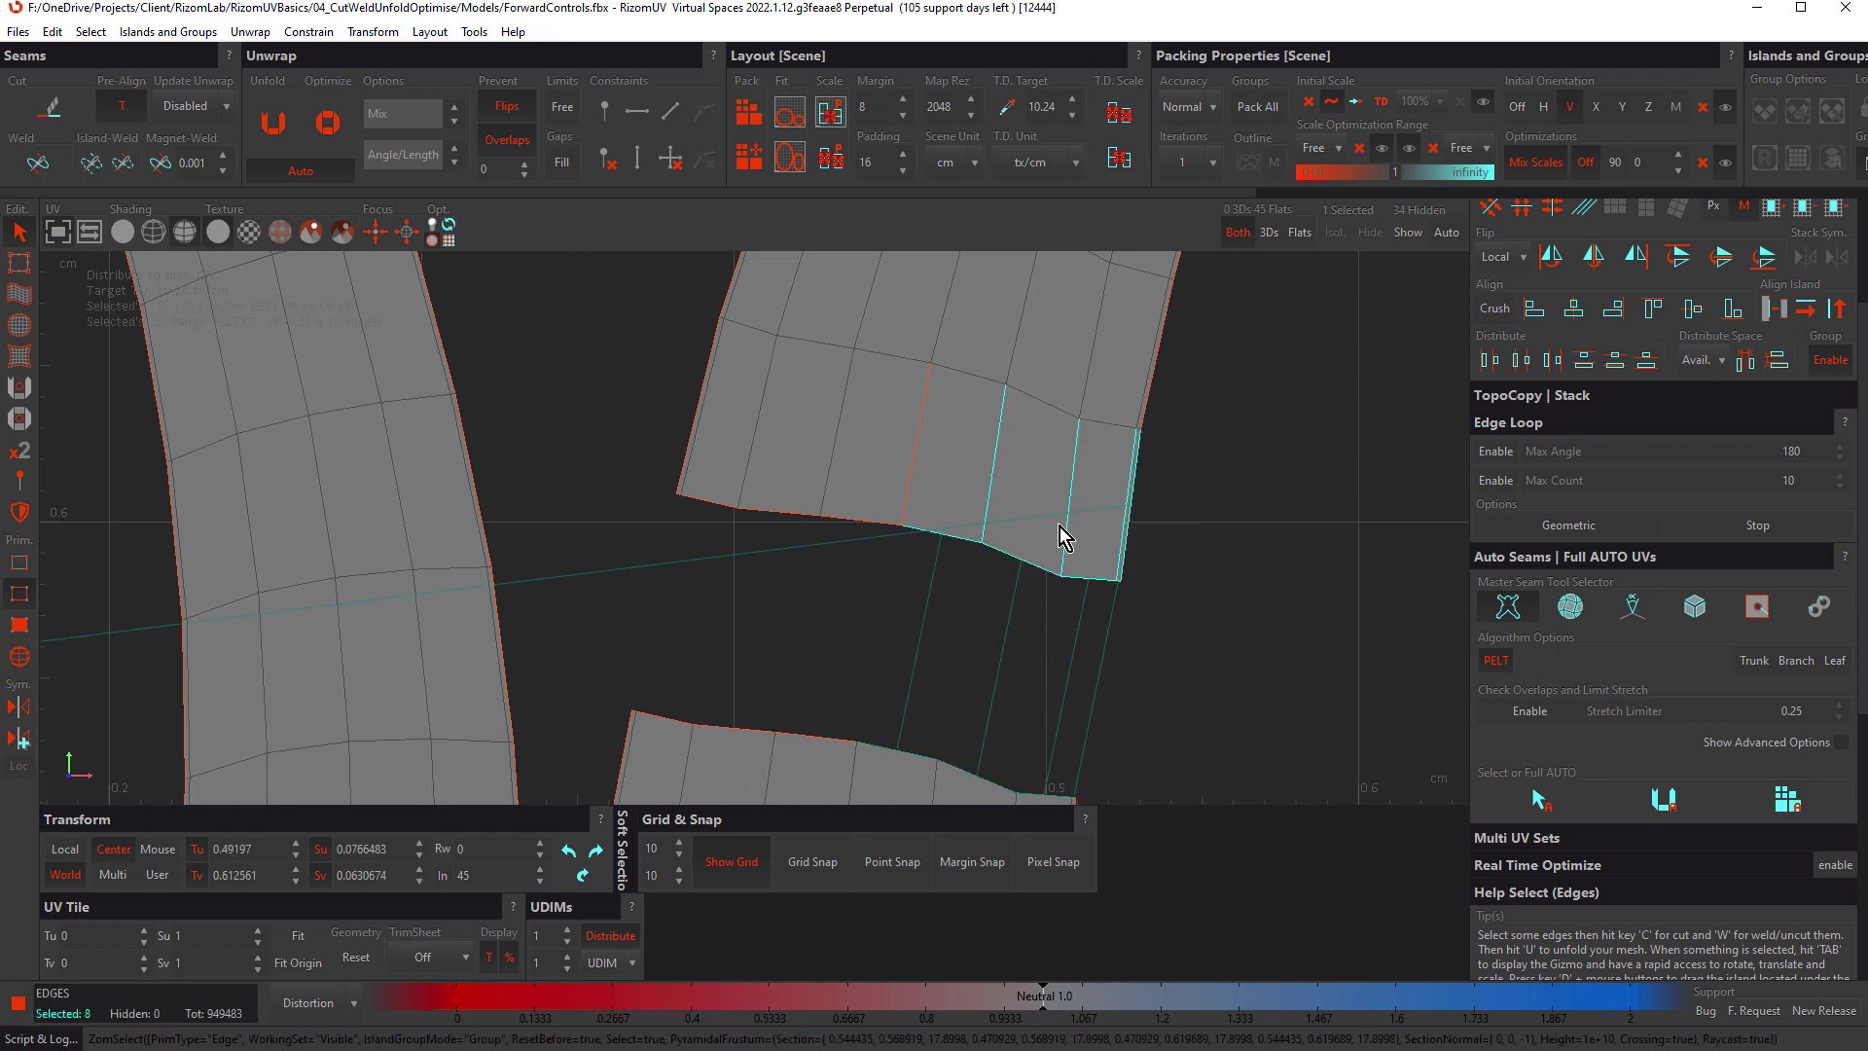
pyautogui.press('Tab')
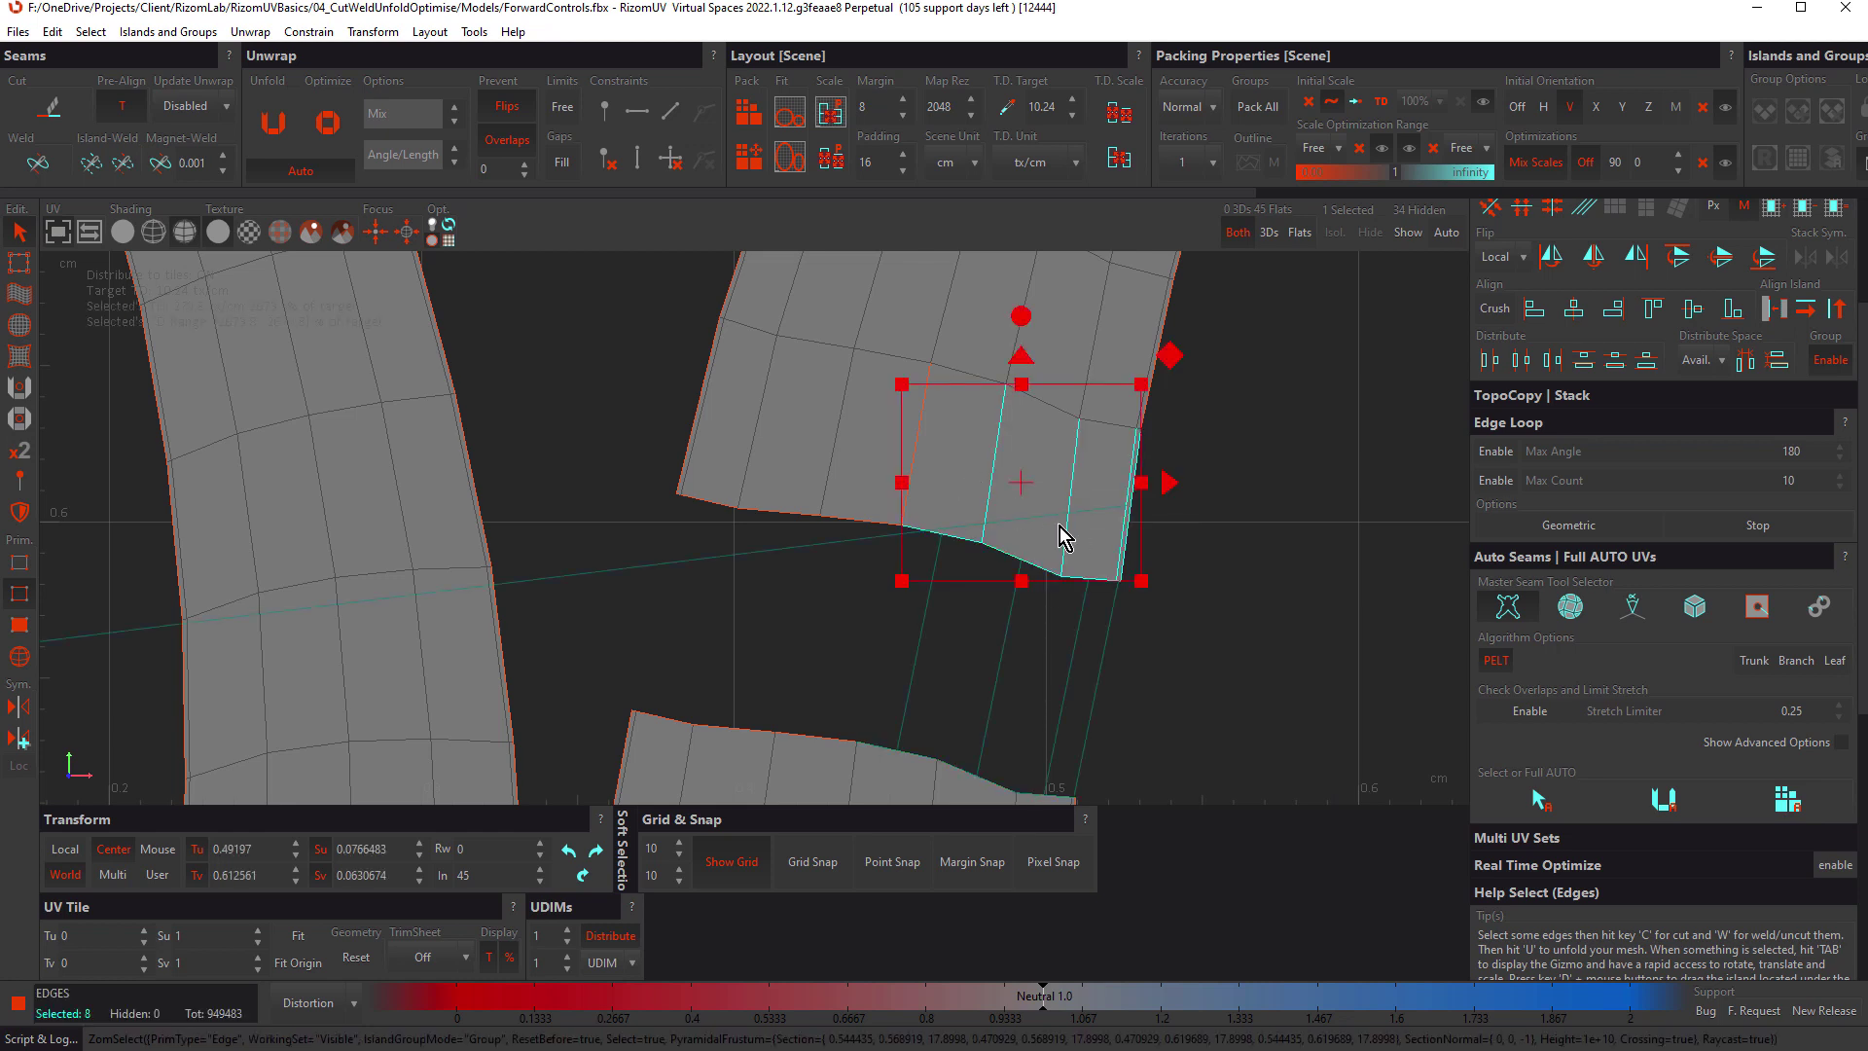
pyautogui.moveTo(1021, 488); pyautogui.dragTo(1064, 500)
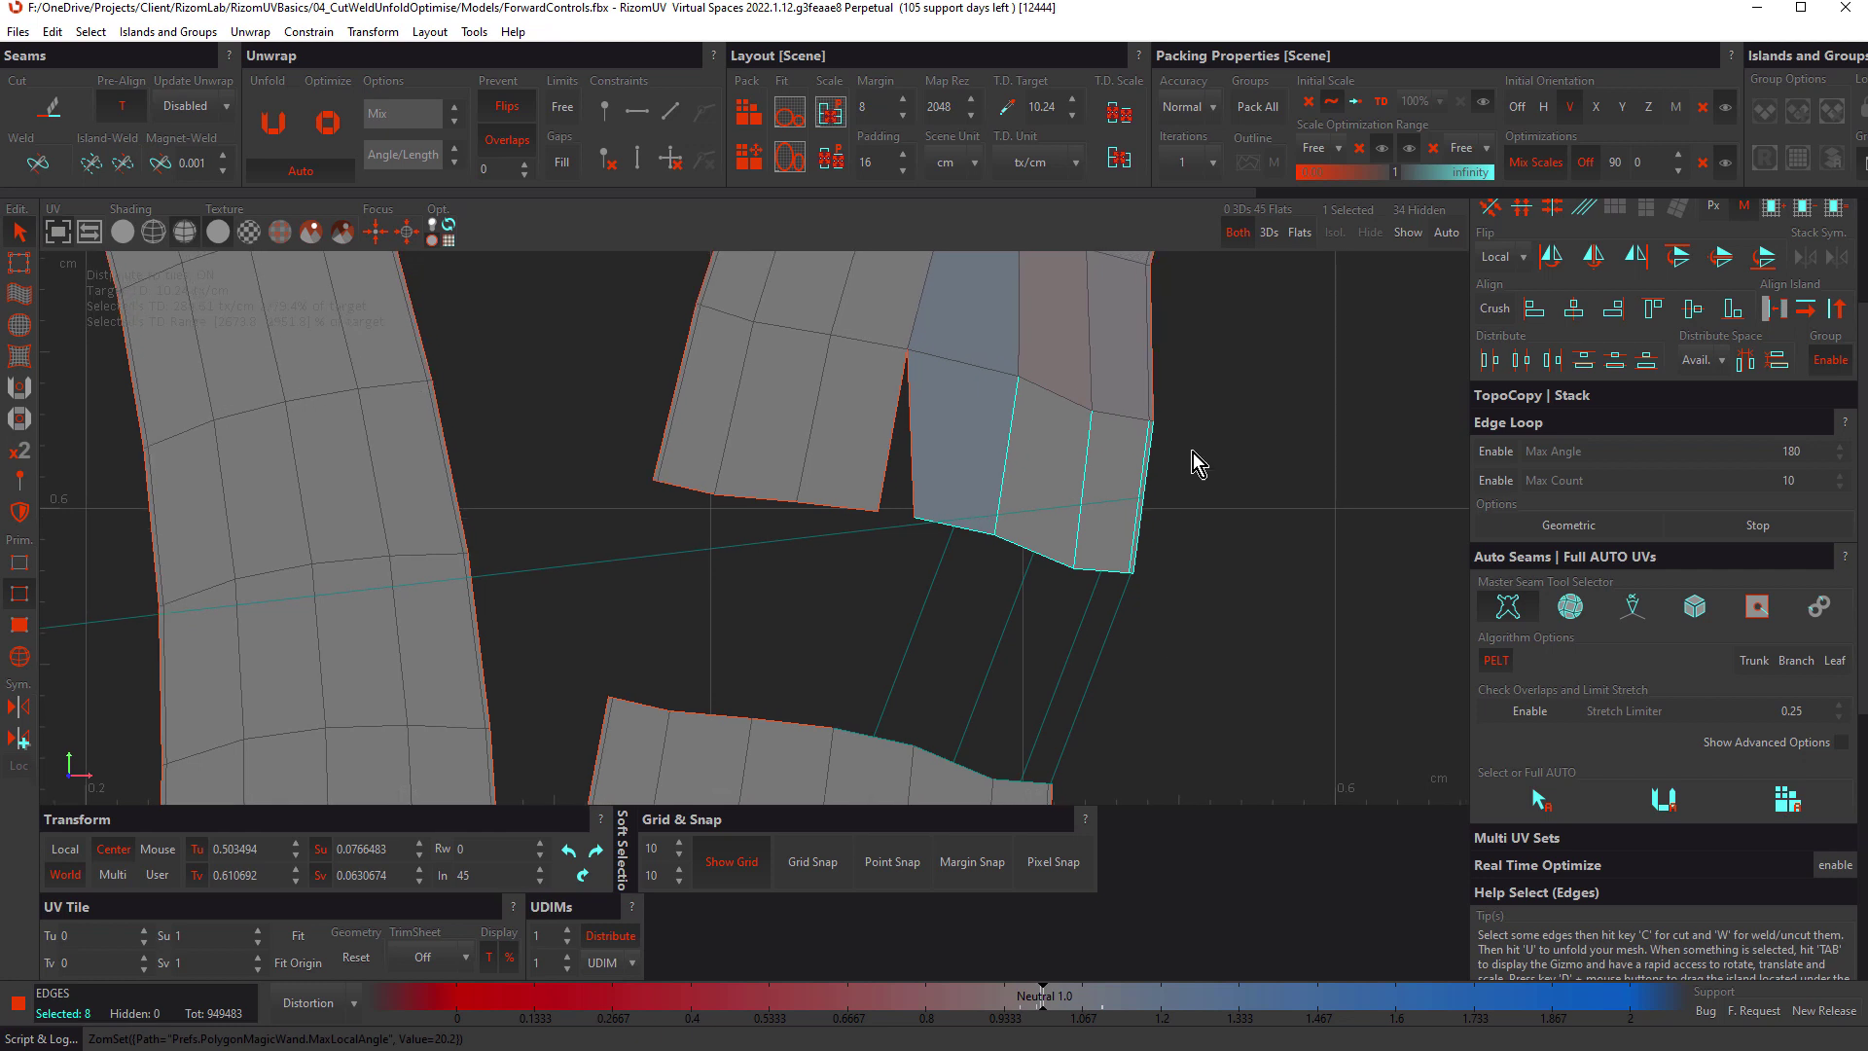
# Step: Try welding the edges around the upper piece's split corner and the lower piece's end together, then undo the weld
pyautogui.moveTo(1233, 376); pyautogui.dragTo(855, 578)
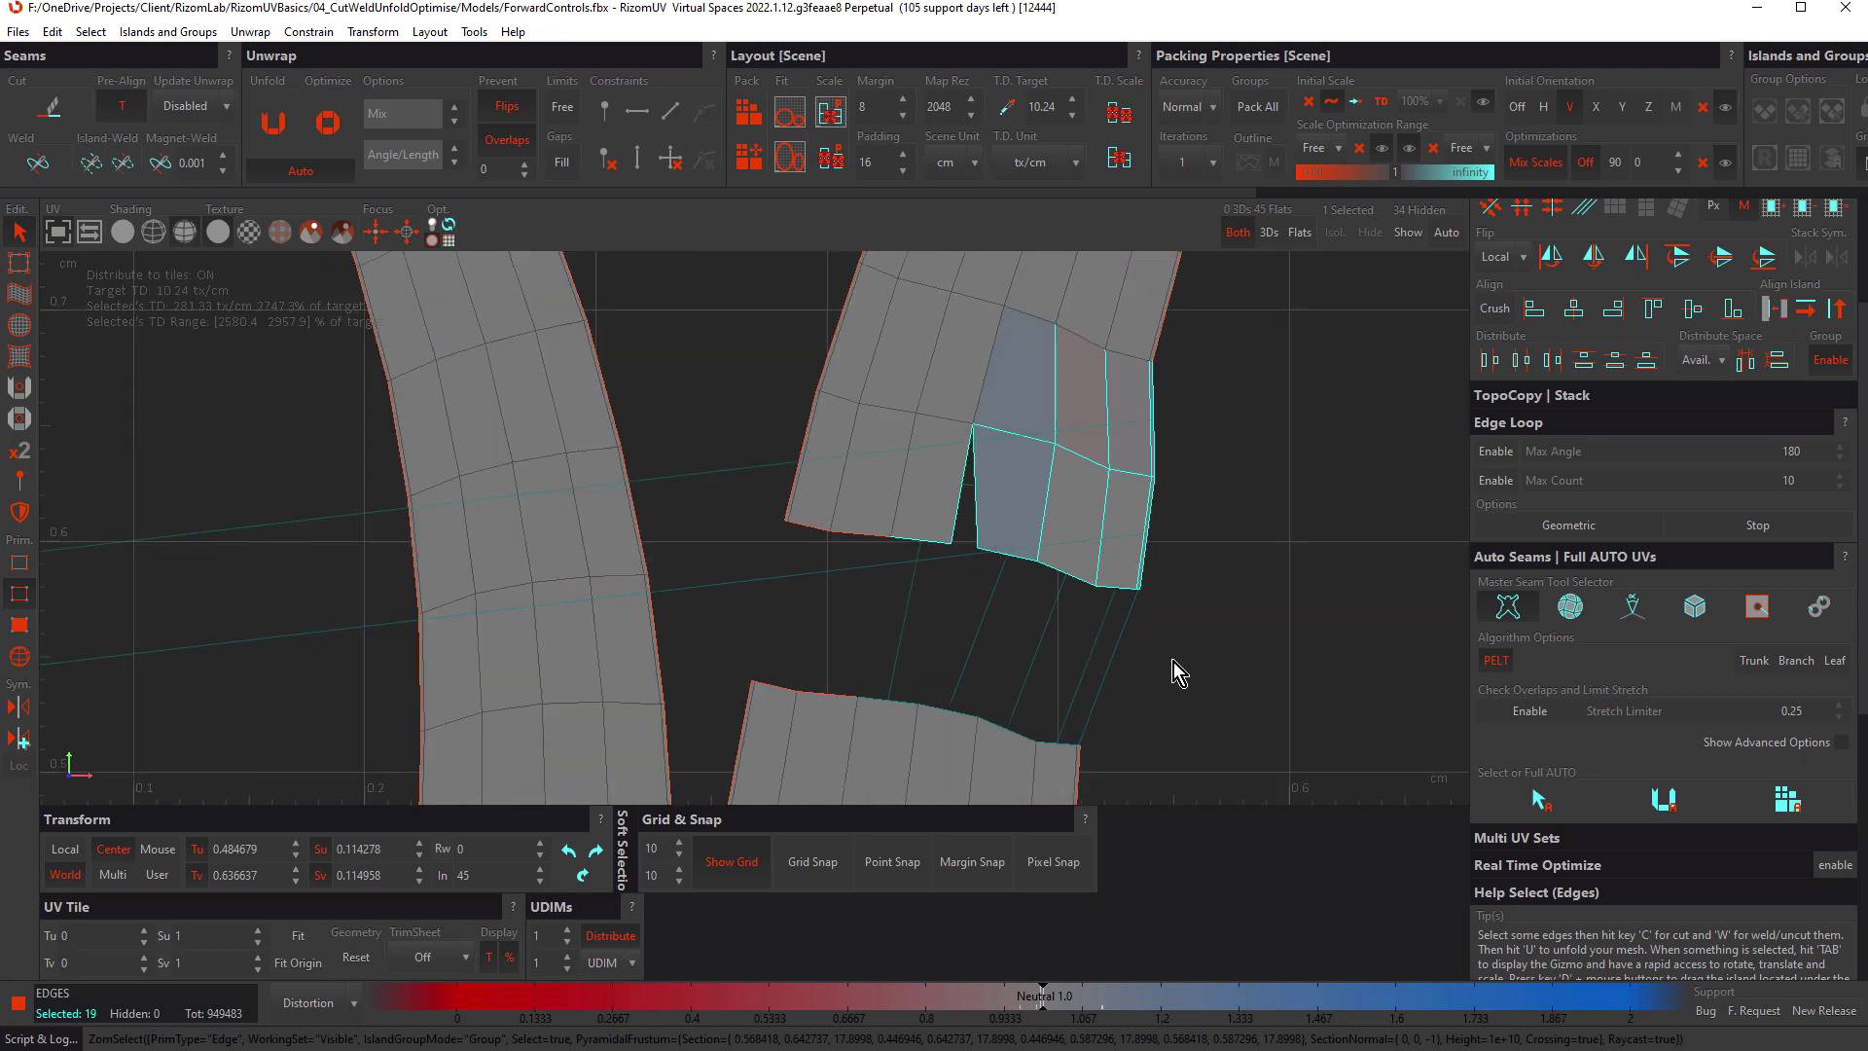
pyautogui.moveTo(1163, 605); pyautogui.dragTo(1181, 517, button='middle')
pyautogui.moveTo(1182, 486); pyautogui.dragTo(822, 658)
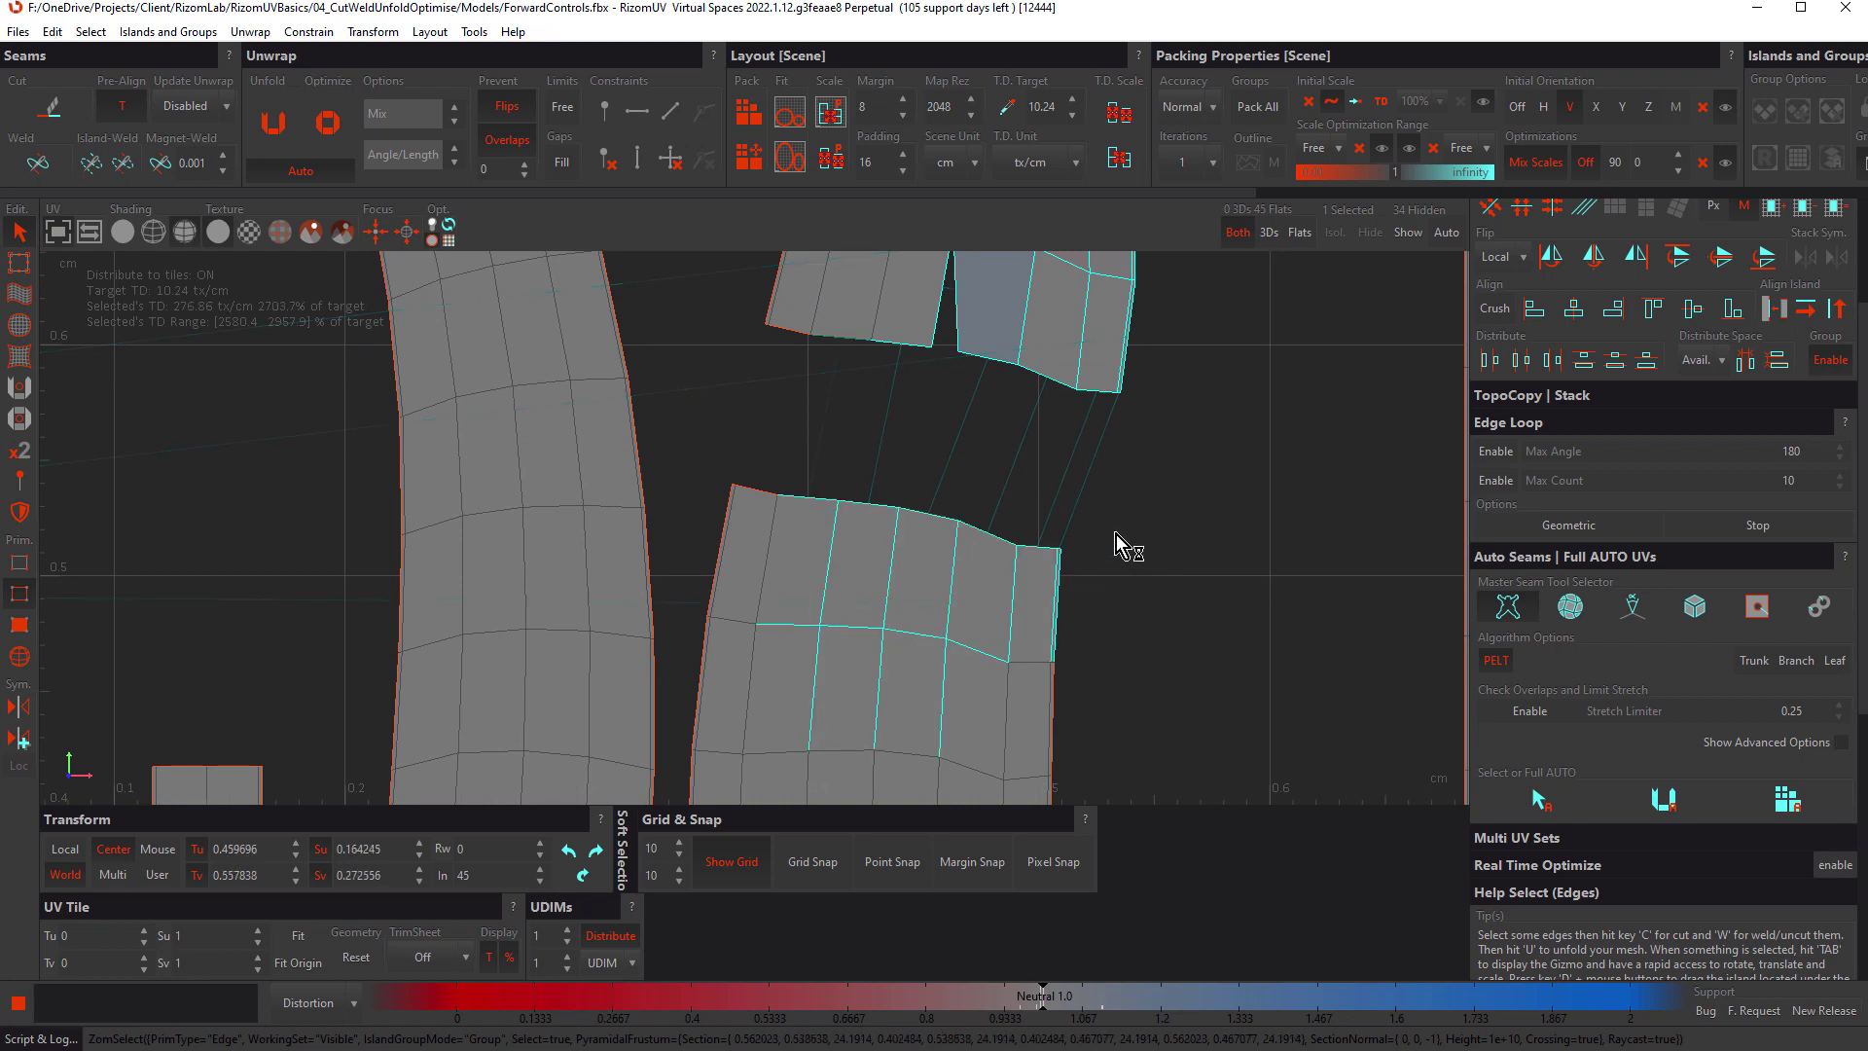
pyautogui.moveTo(1144, 550); pyautogui.dragTo(1165, 612, button='middle')
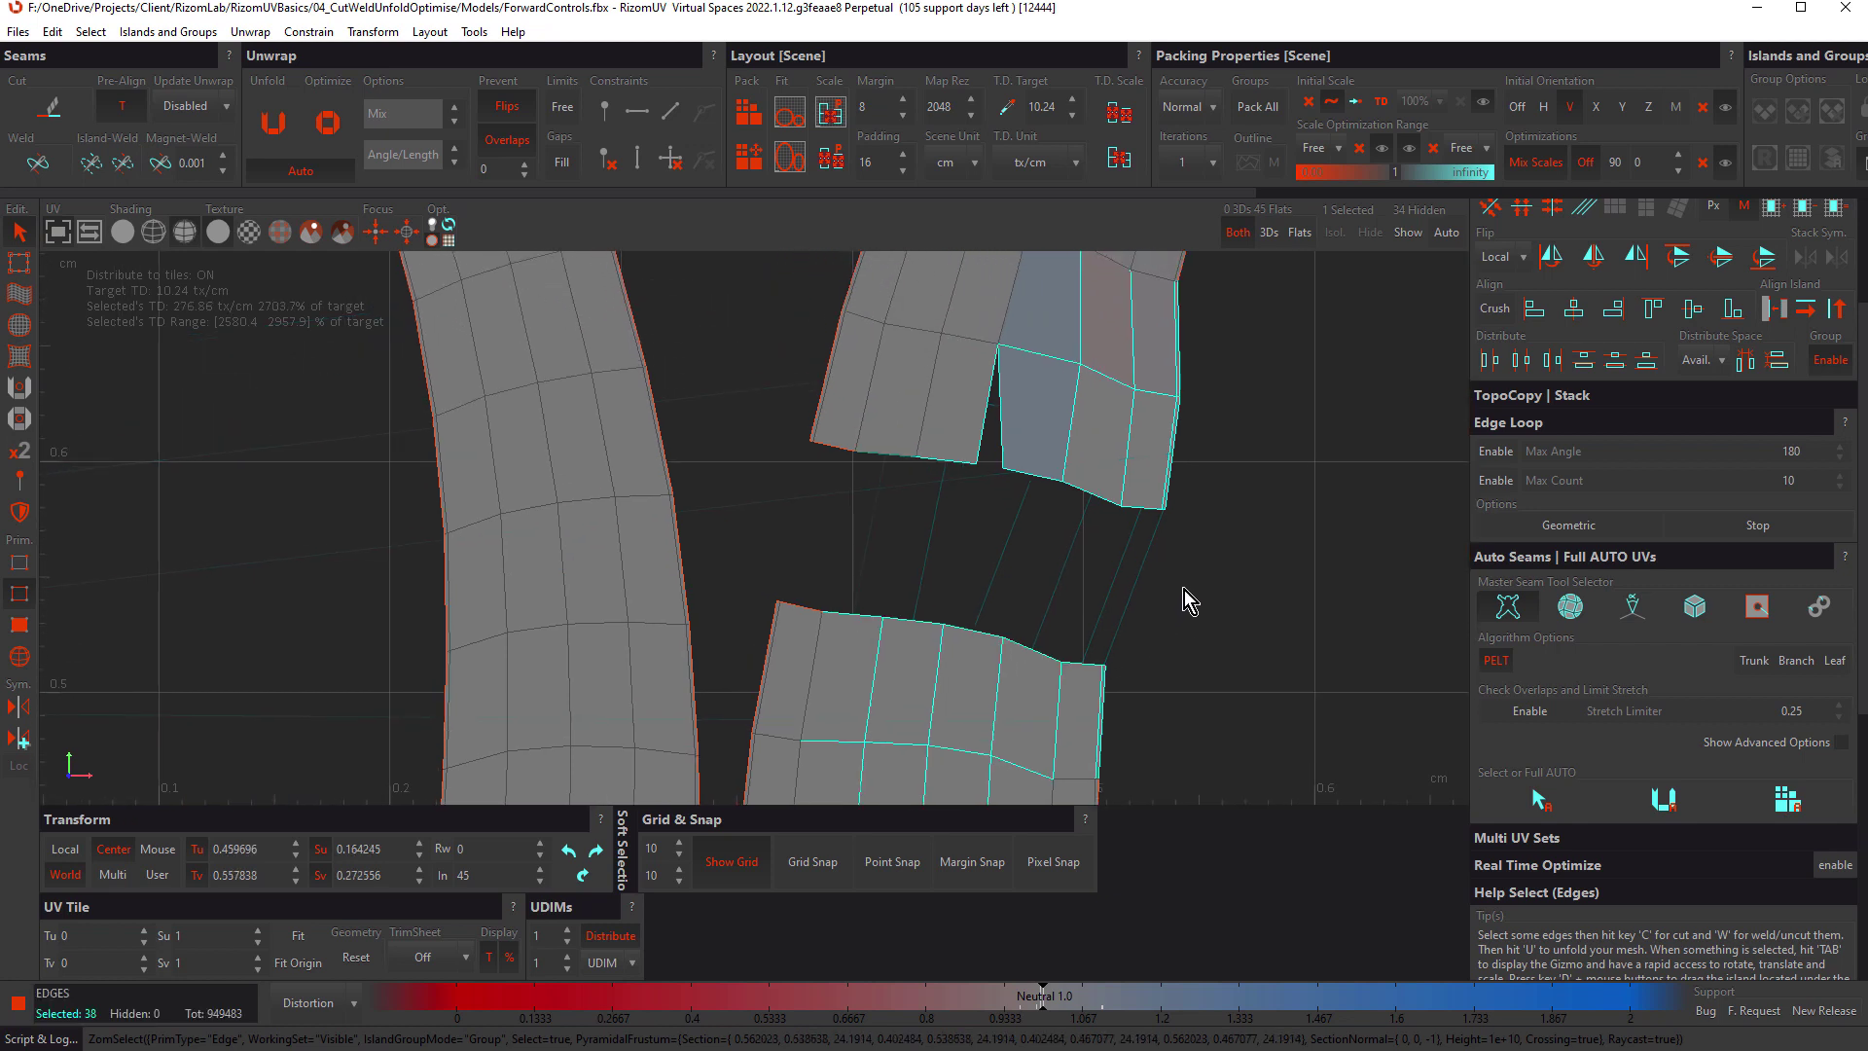
pyautogui.scroll(-3, 1188, 596)
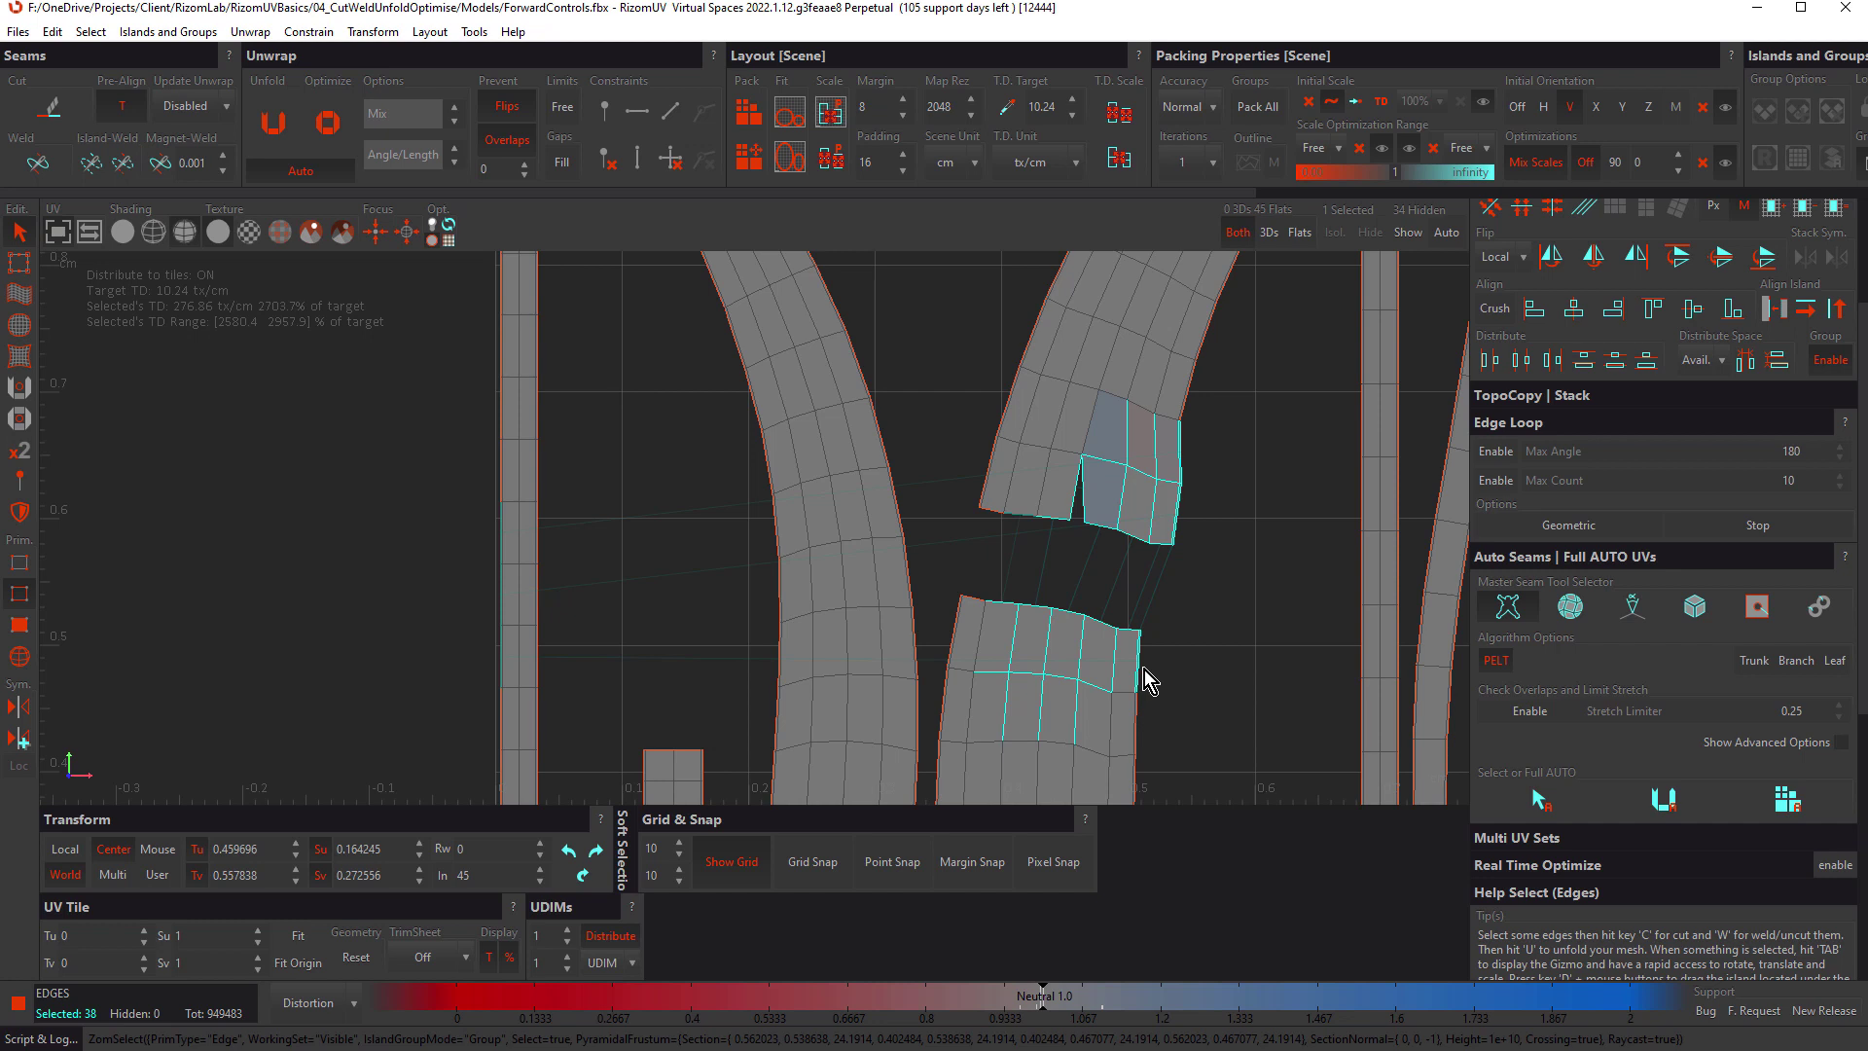
pyautogui.press('w')
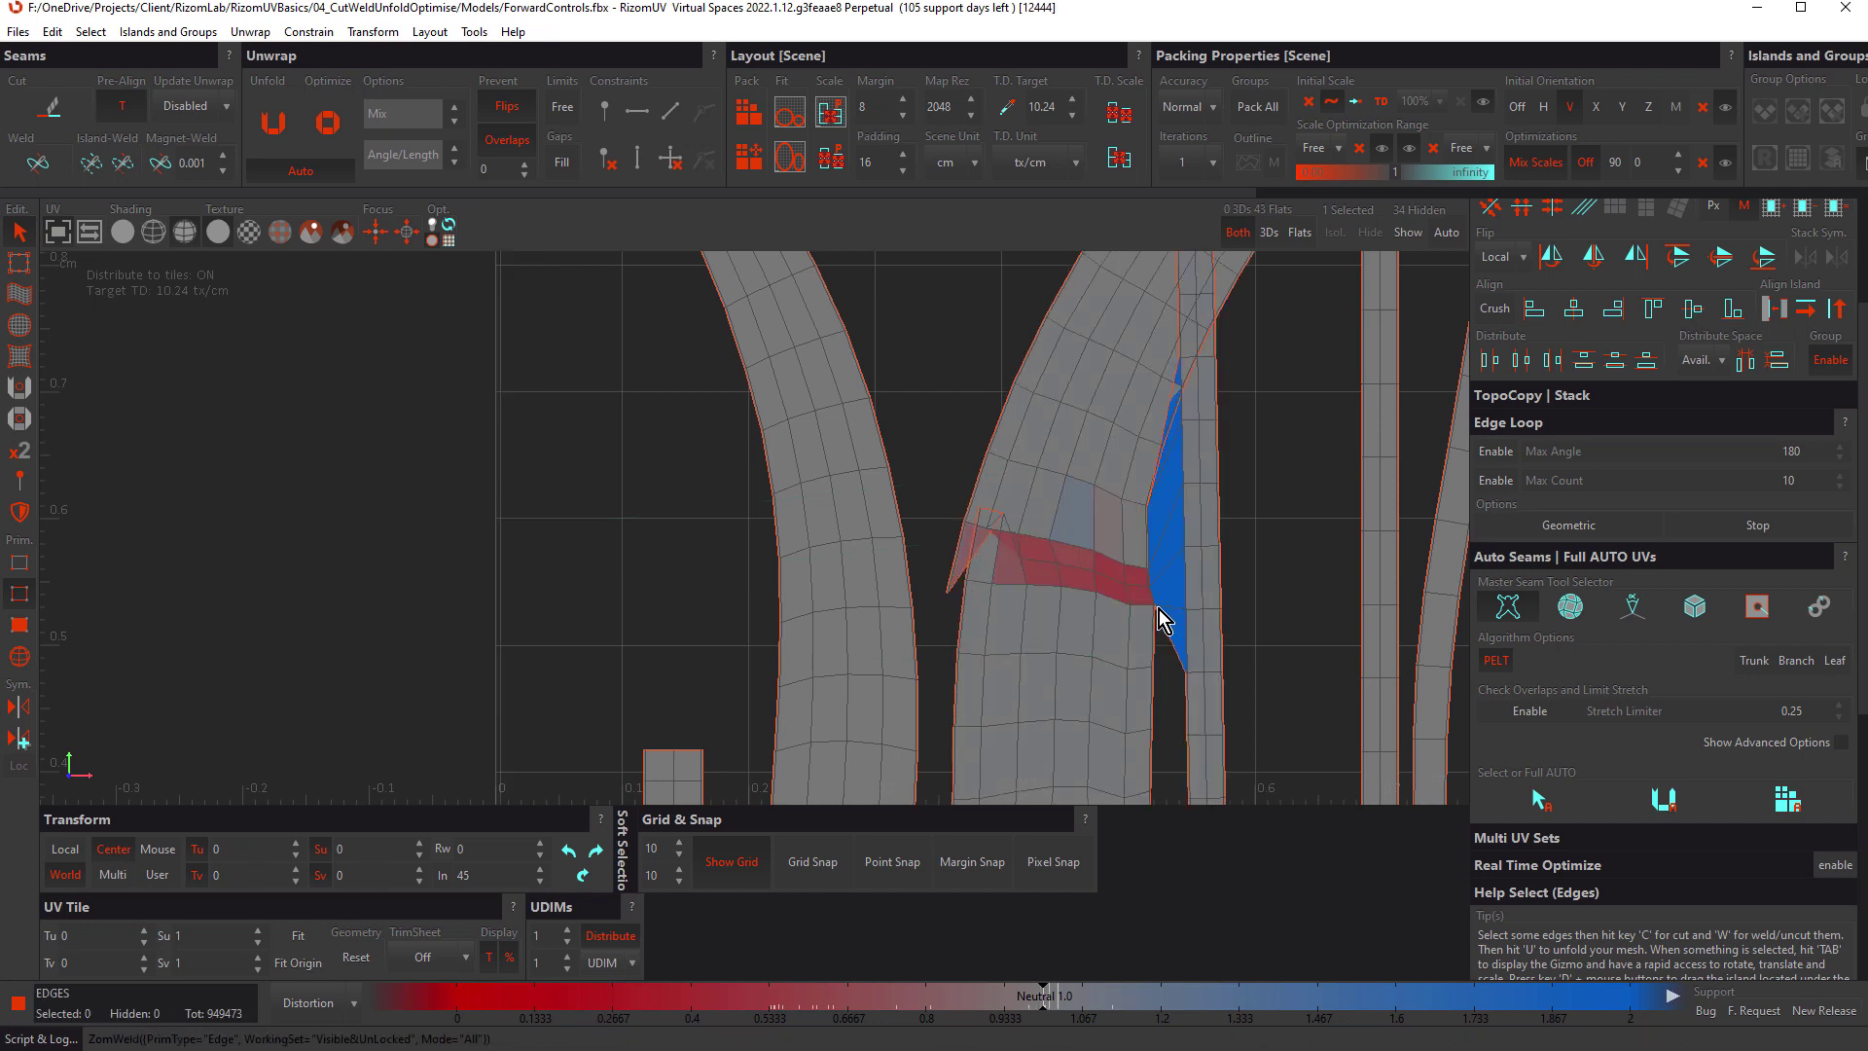
pyautogui.hotkey('ctrl', 'z')
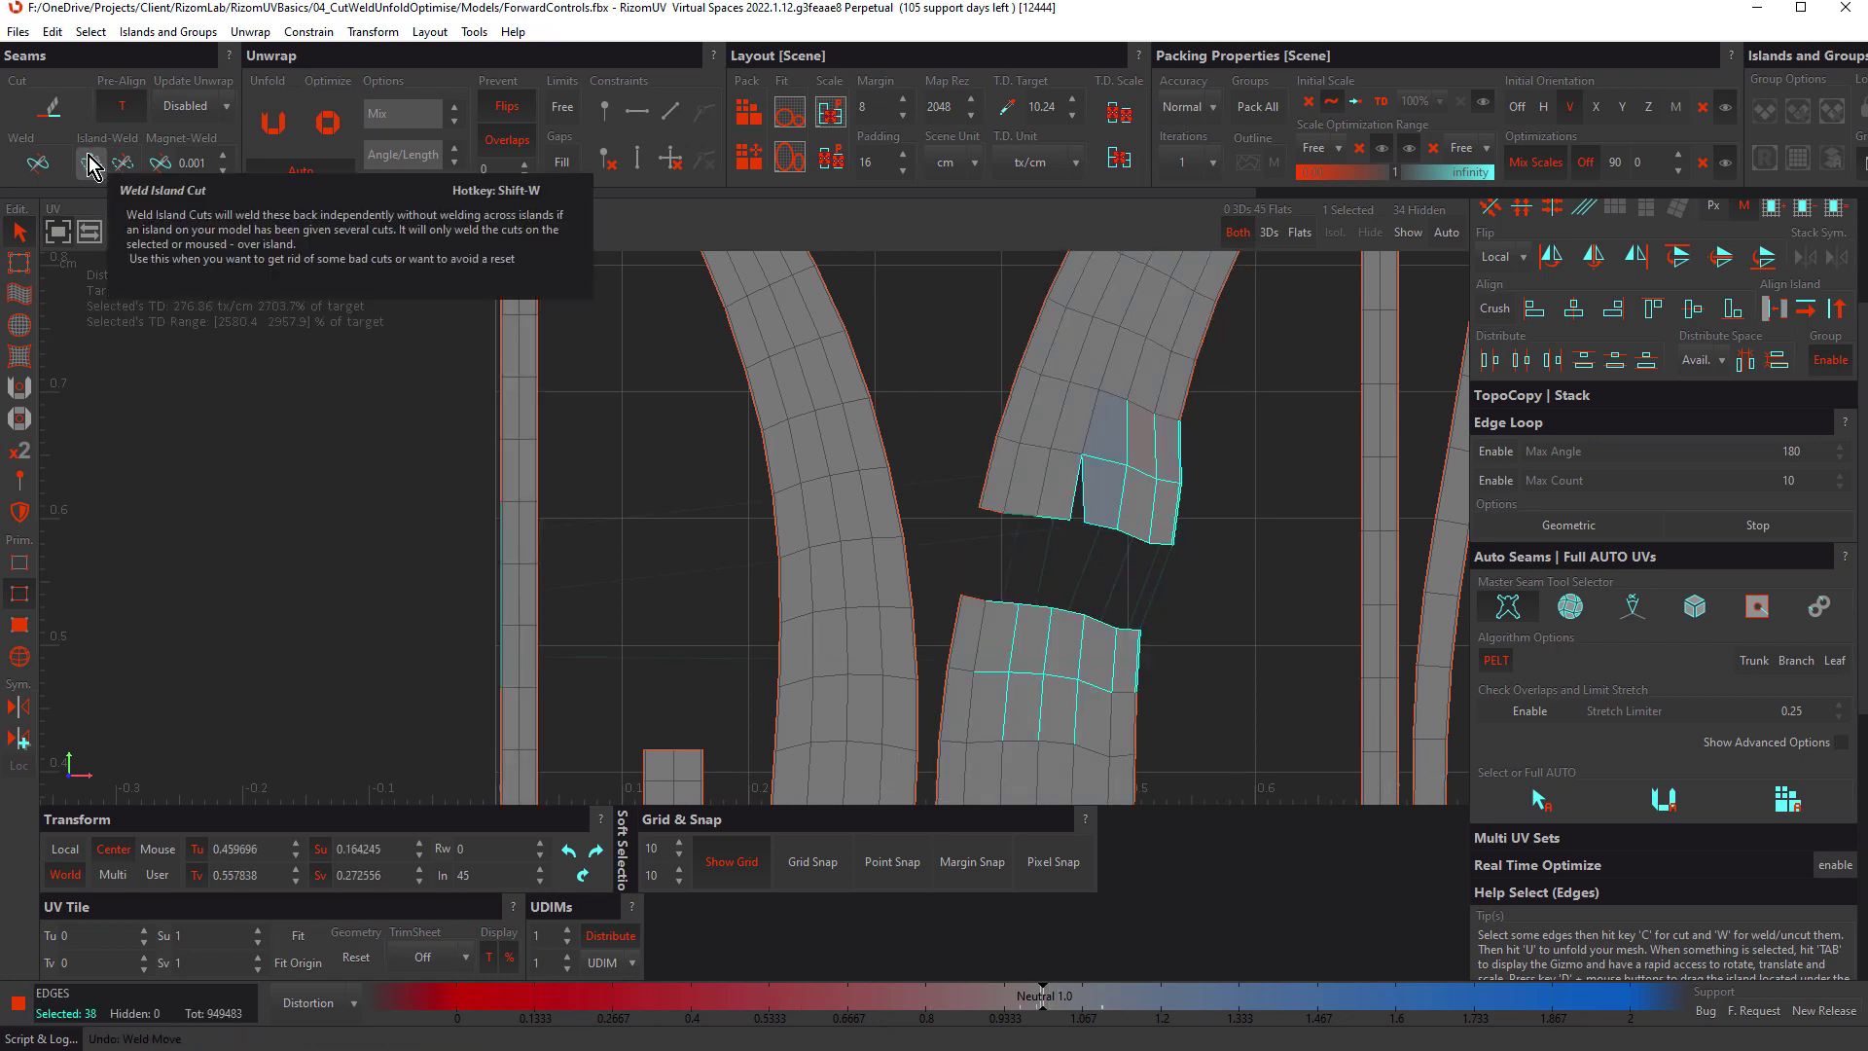
# Step: Try Weld Island Cut on the same selected edges of both lever pieces, then undo the weld
pyautogui.press('w')
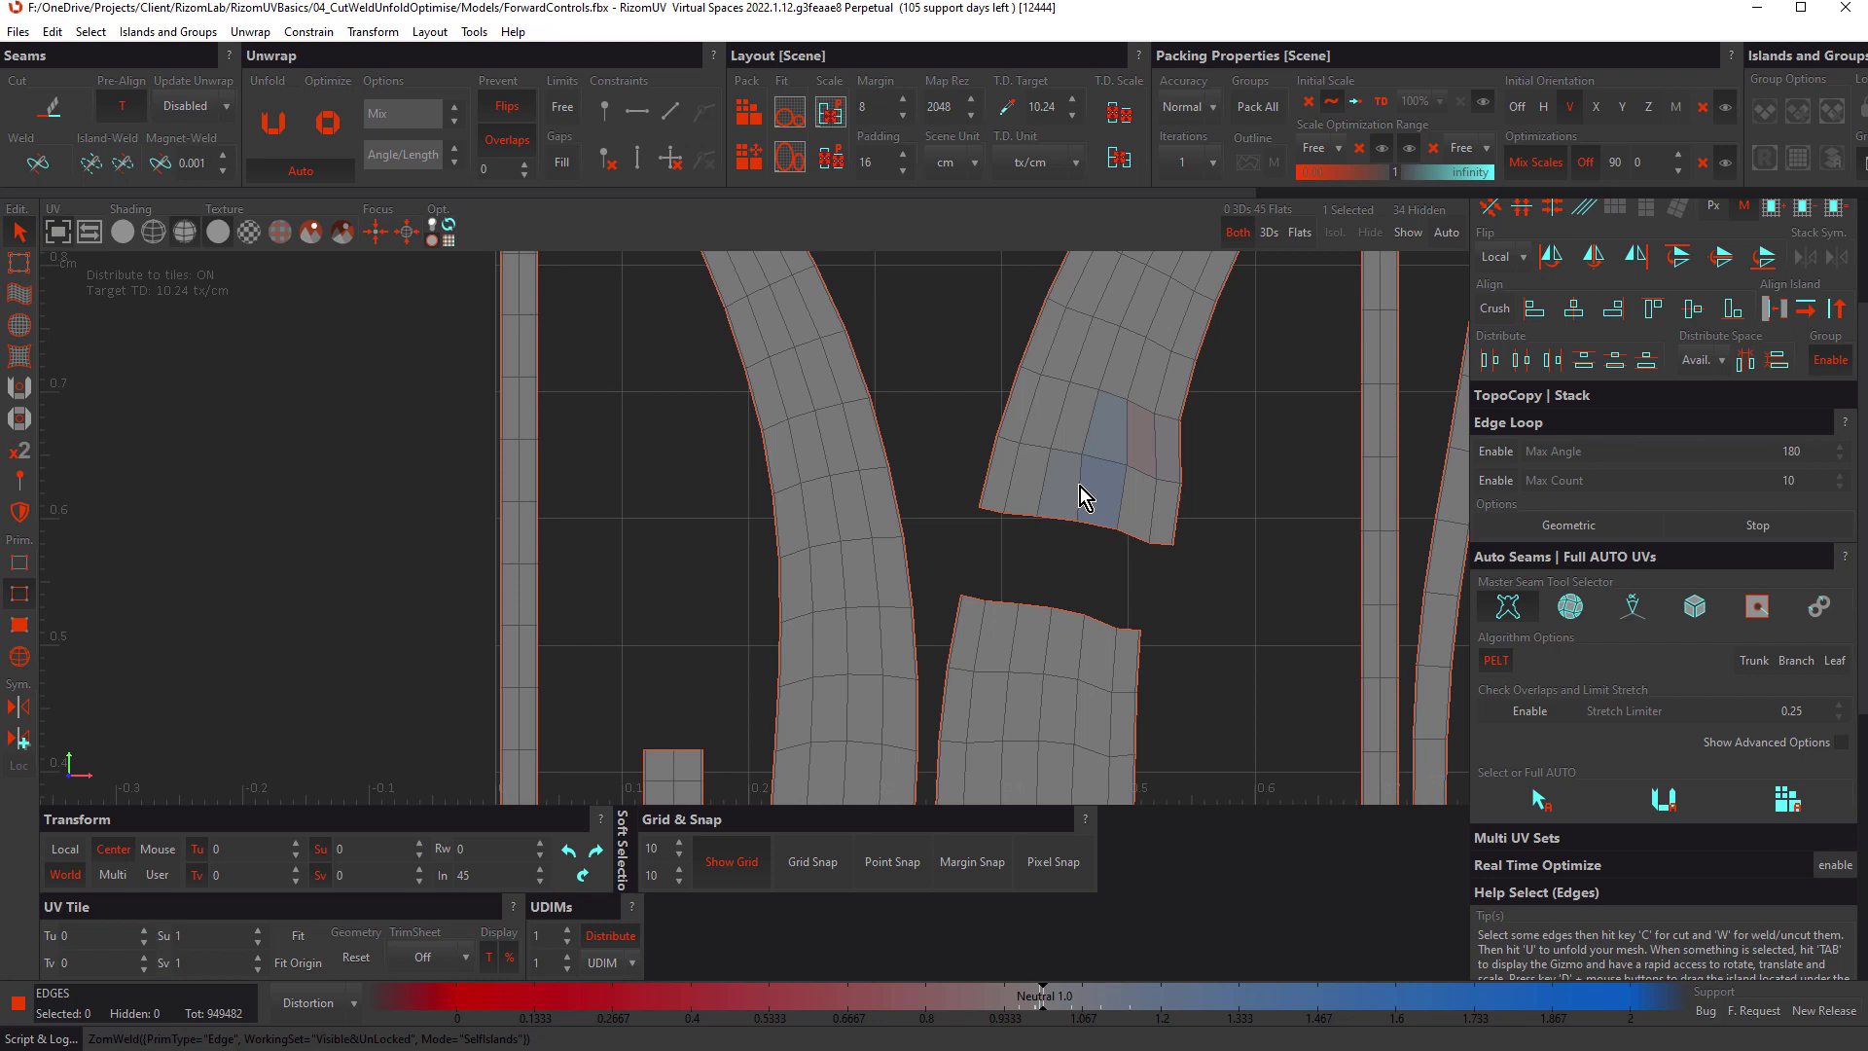
pyautogui.hotkey('ctrl', 'z')
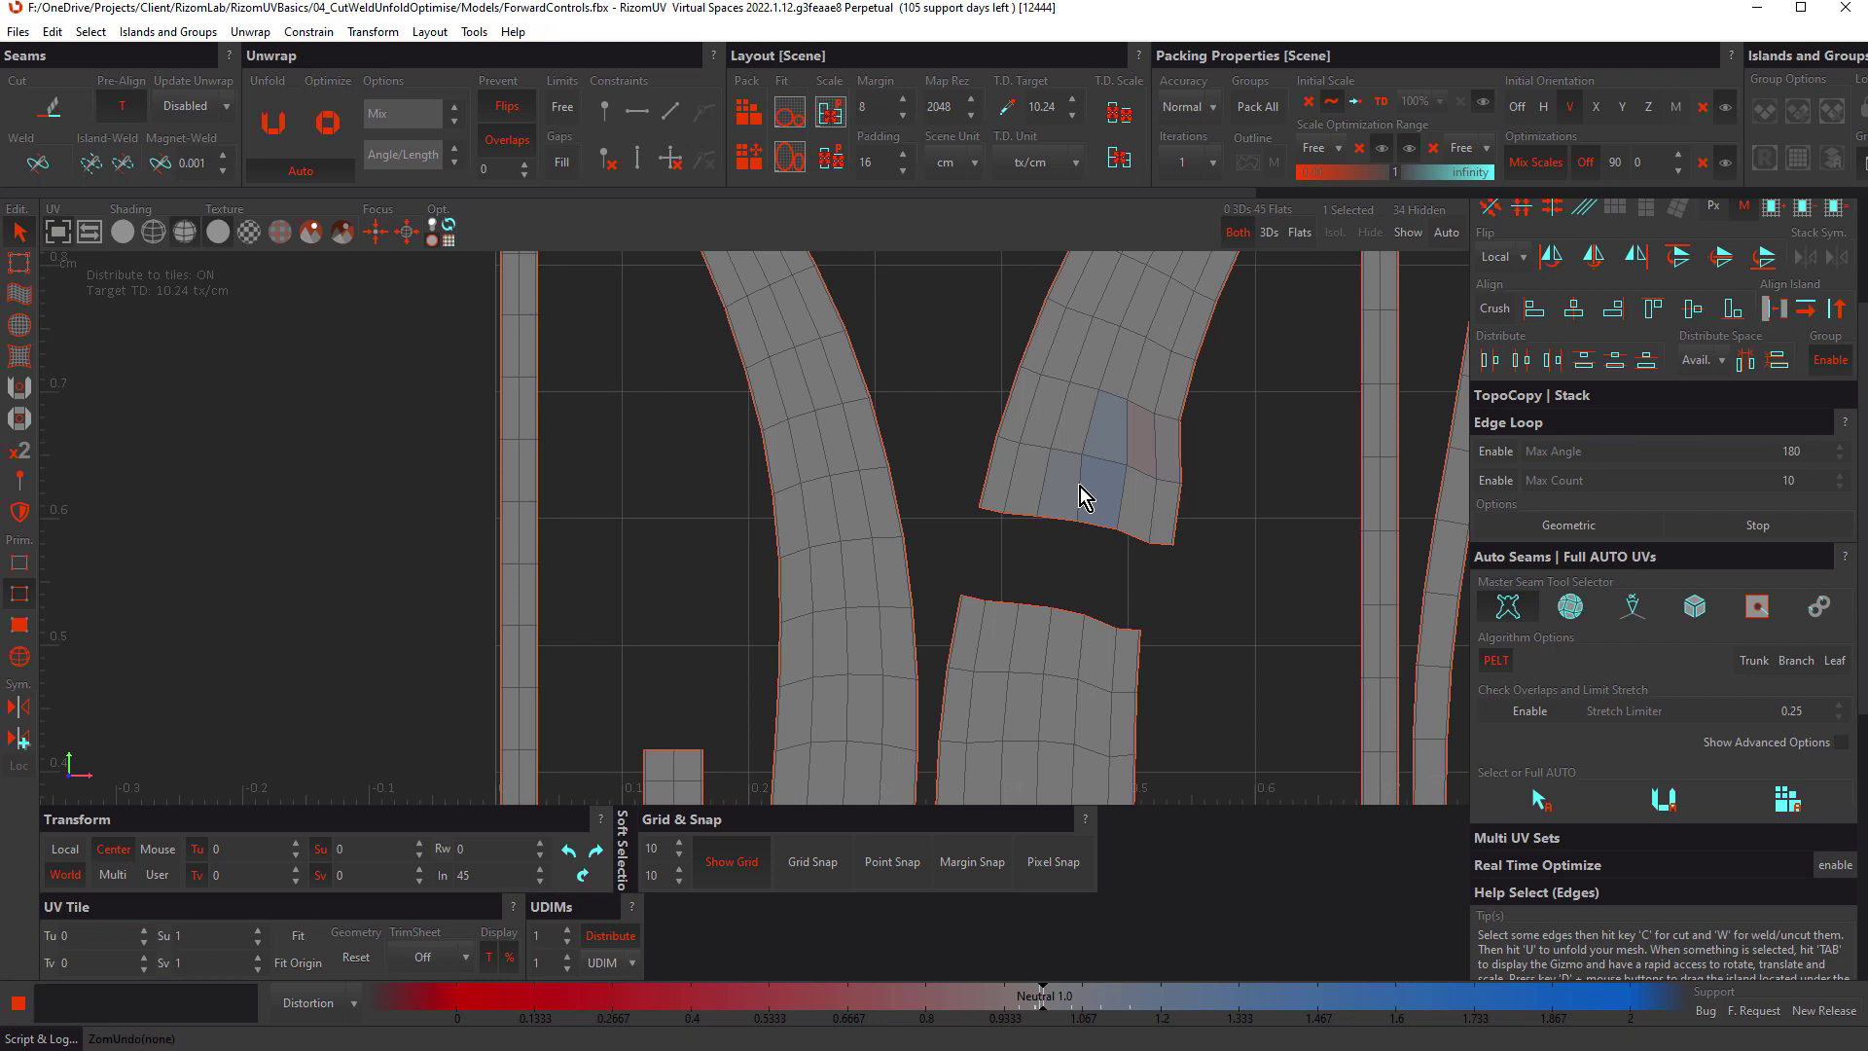
pyautogui.hotkey('ctrl', 'z')
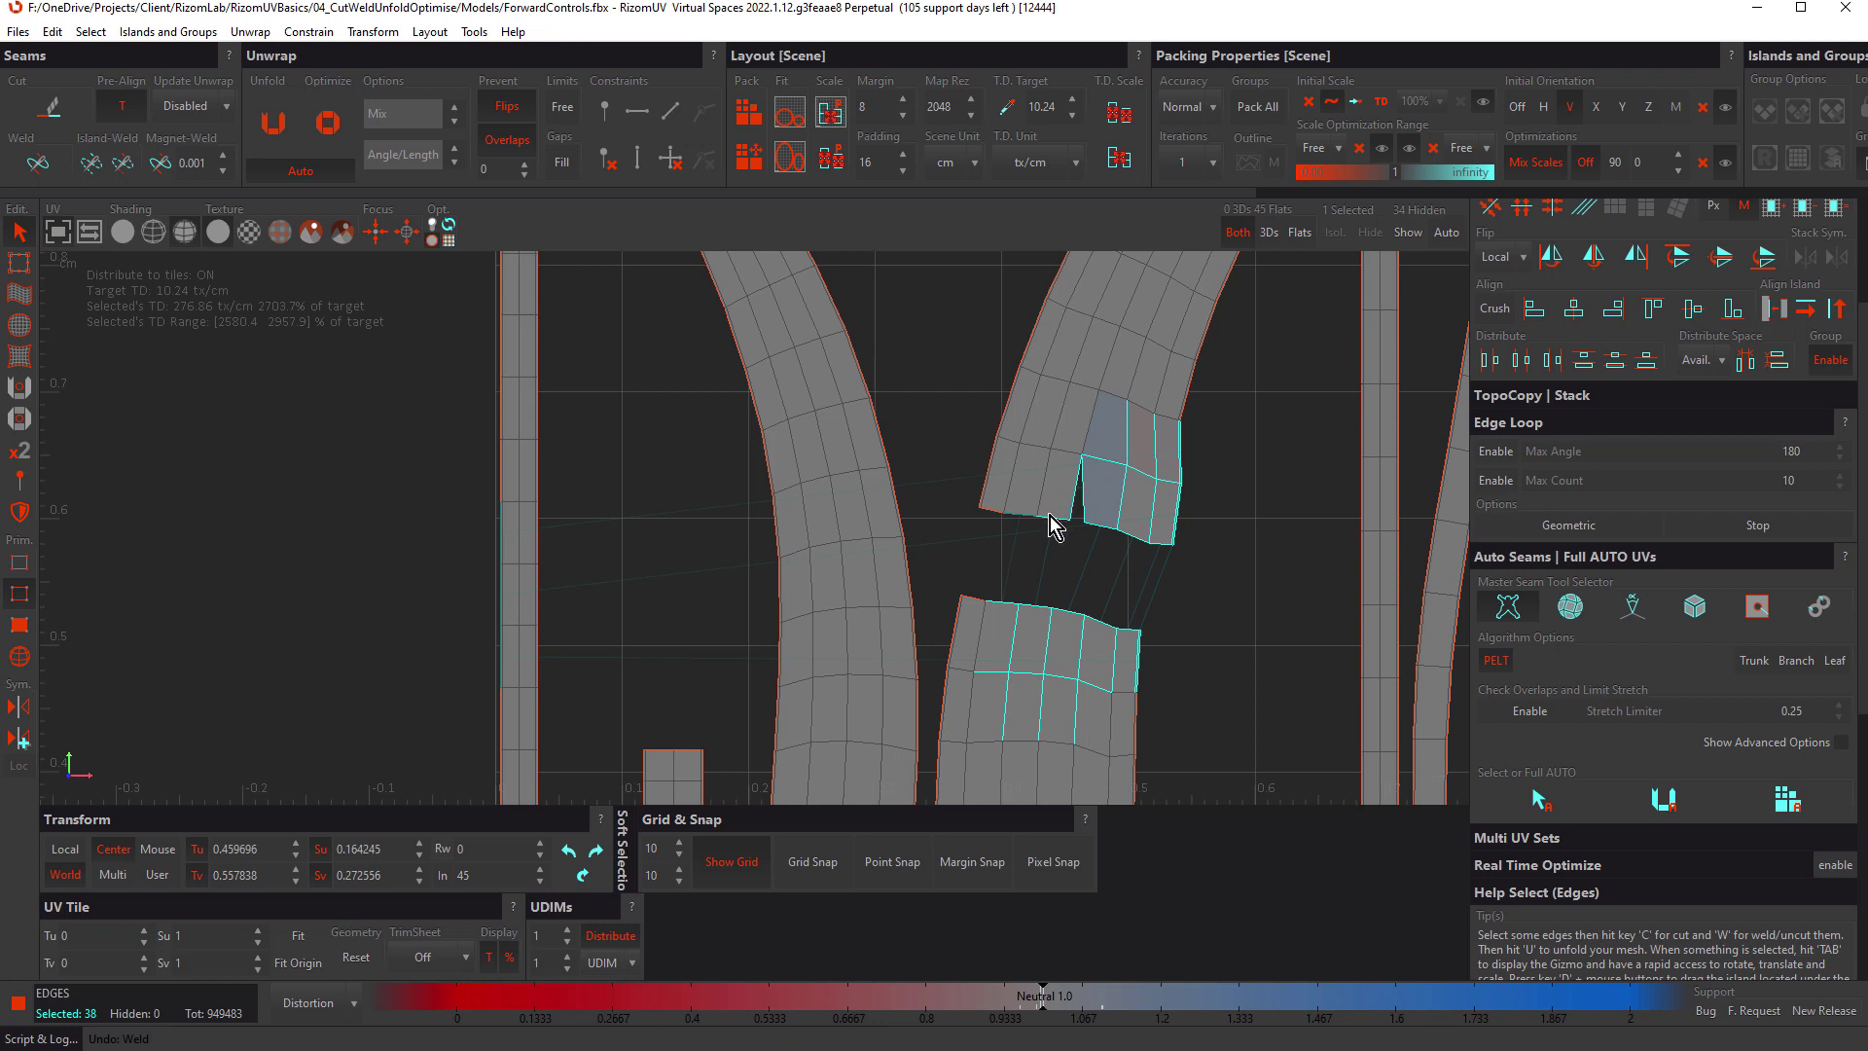
# Step: Try Weld Islands on both facing cut edge loops and the small lengthwise cut, then undo the weld
pyautogui.click(1054, 519)
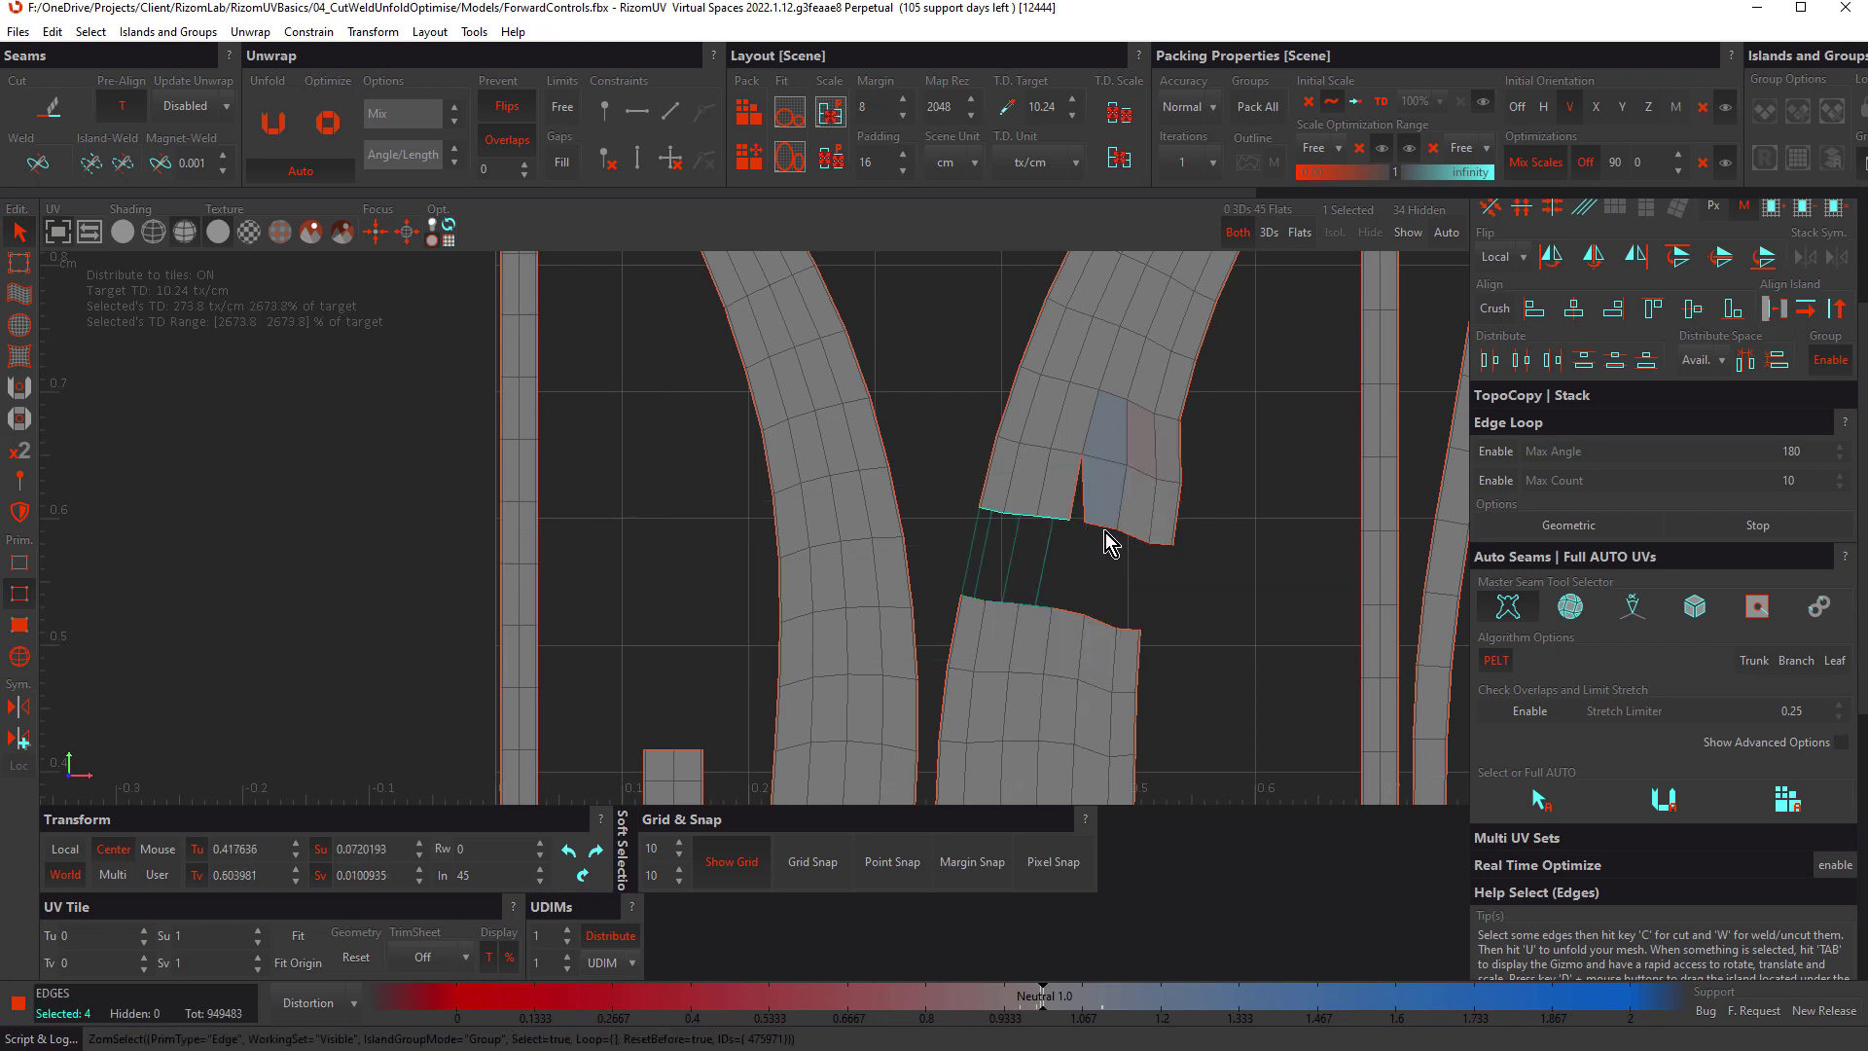
pyautogui.keyDown('shift'); pyautogui.click(1103, 540); pyautogui.keyUp('shift')
pyautogui.keyDown('shift'); pyautogui.click(1086, 508); pyautogui.keyUp('shift')
pyautogui.keyDown('shift'); pyautogui.click(1064, 613); pyautogui.keyUp('shift')
pyautogui.keyDown('shift'); pyautogui.doubleClick(1064, 614); pyautogui.keyUp('shift')
pyautogui.scroll(2, 1067, 584)
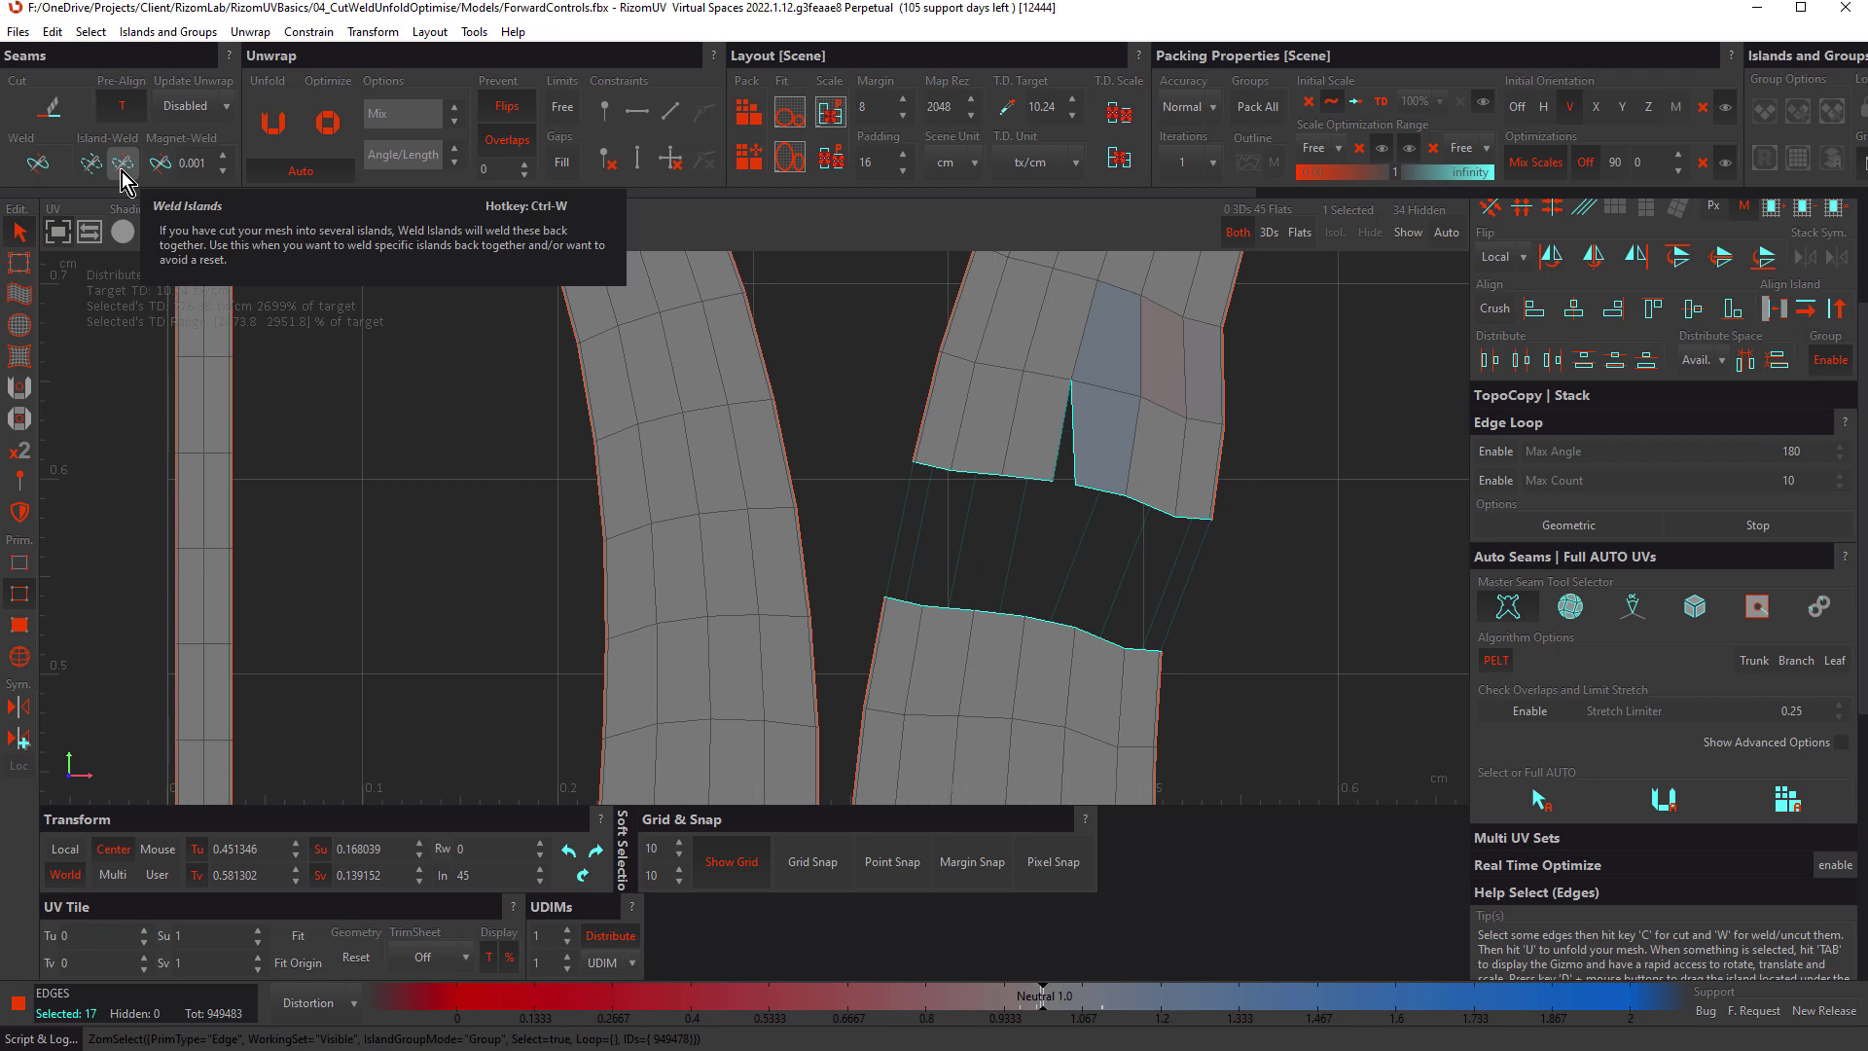
pyautogui.hotkey('ctrl', 'w')
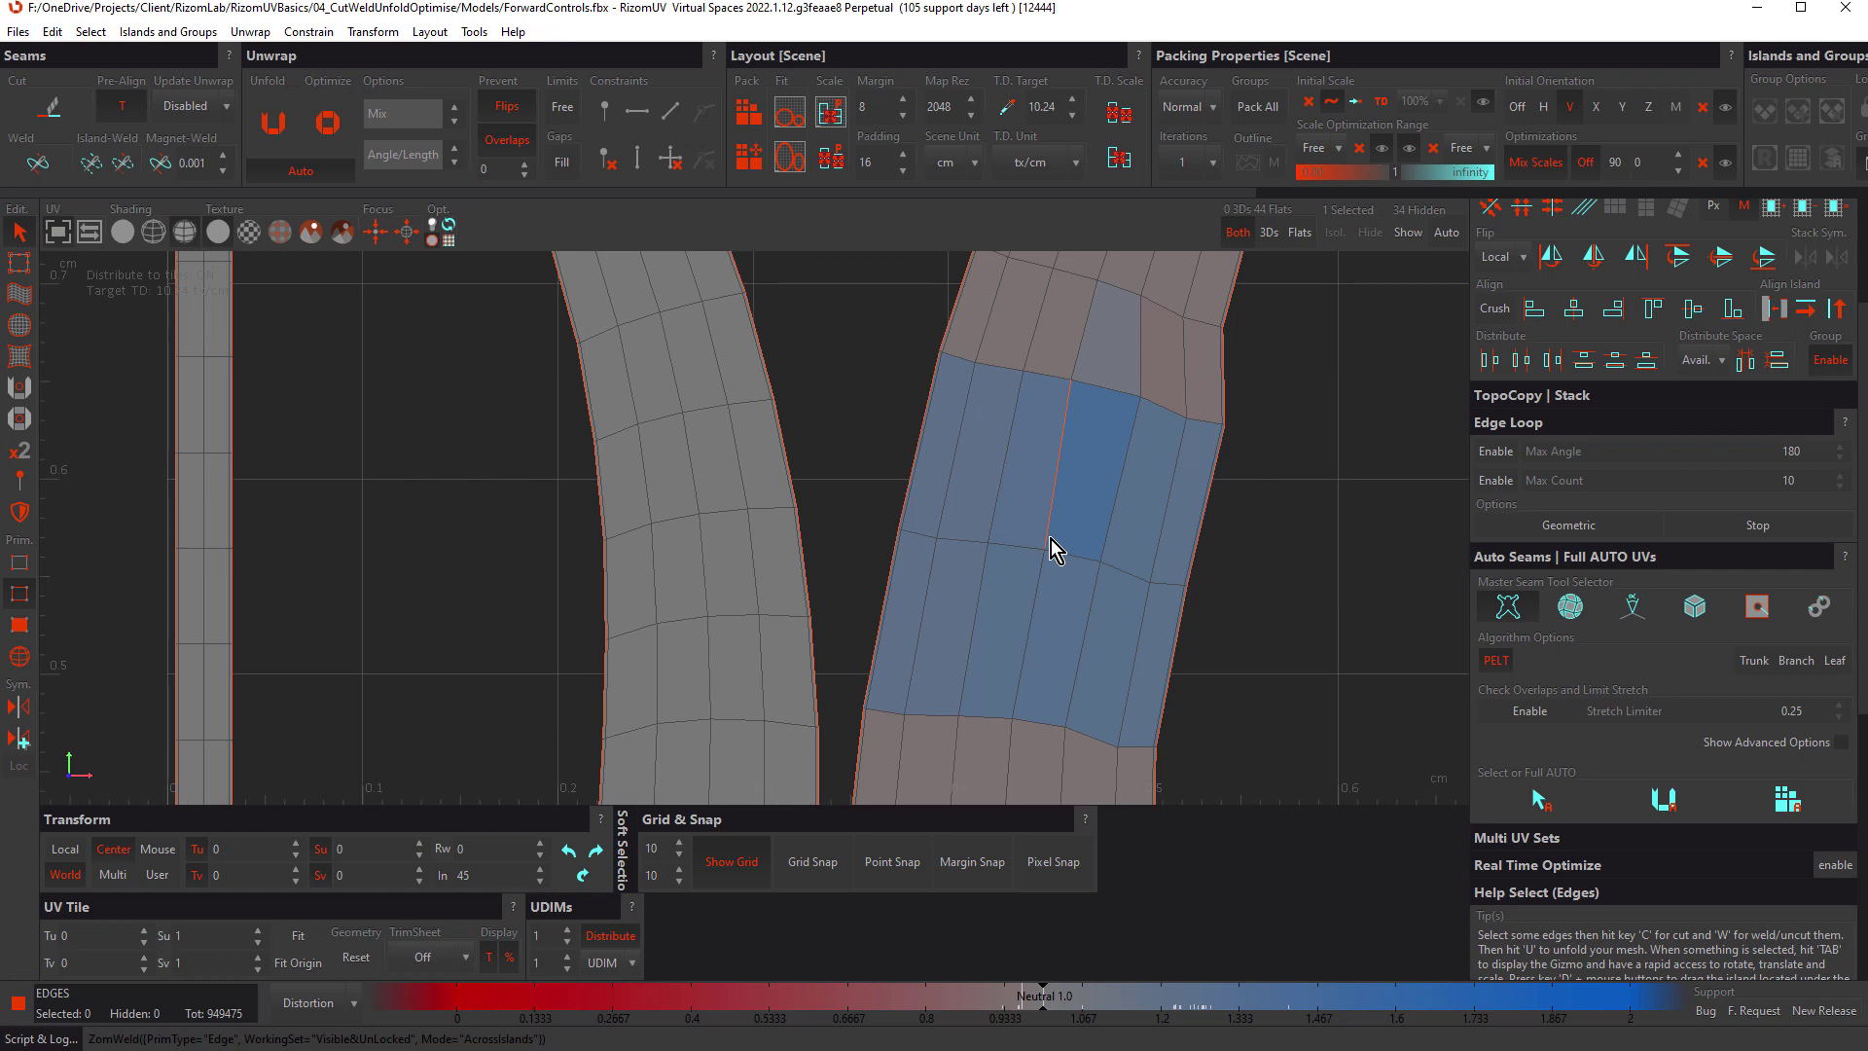
pyautogui.hotkey('ctrl', 'z')
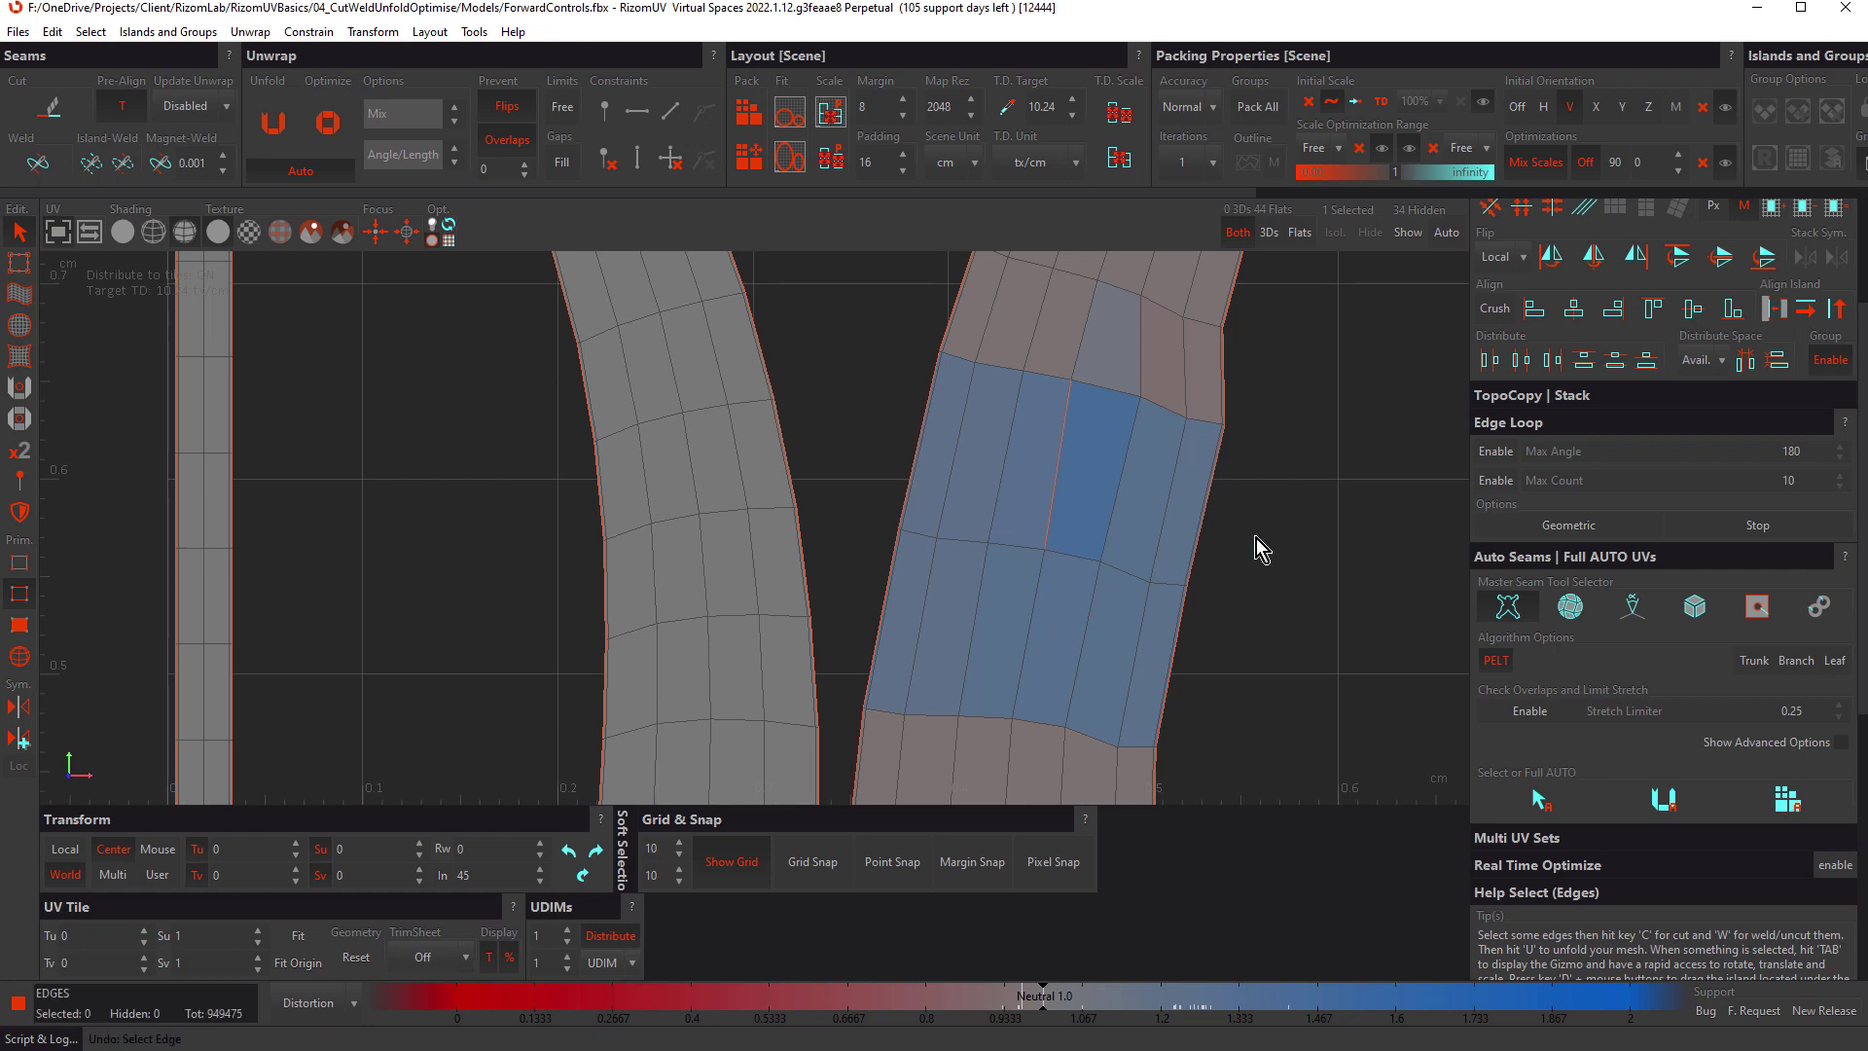
pyautogui.hotkey('ctrl', 'z')
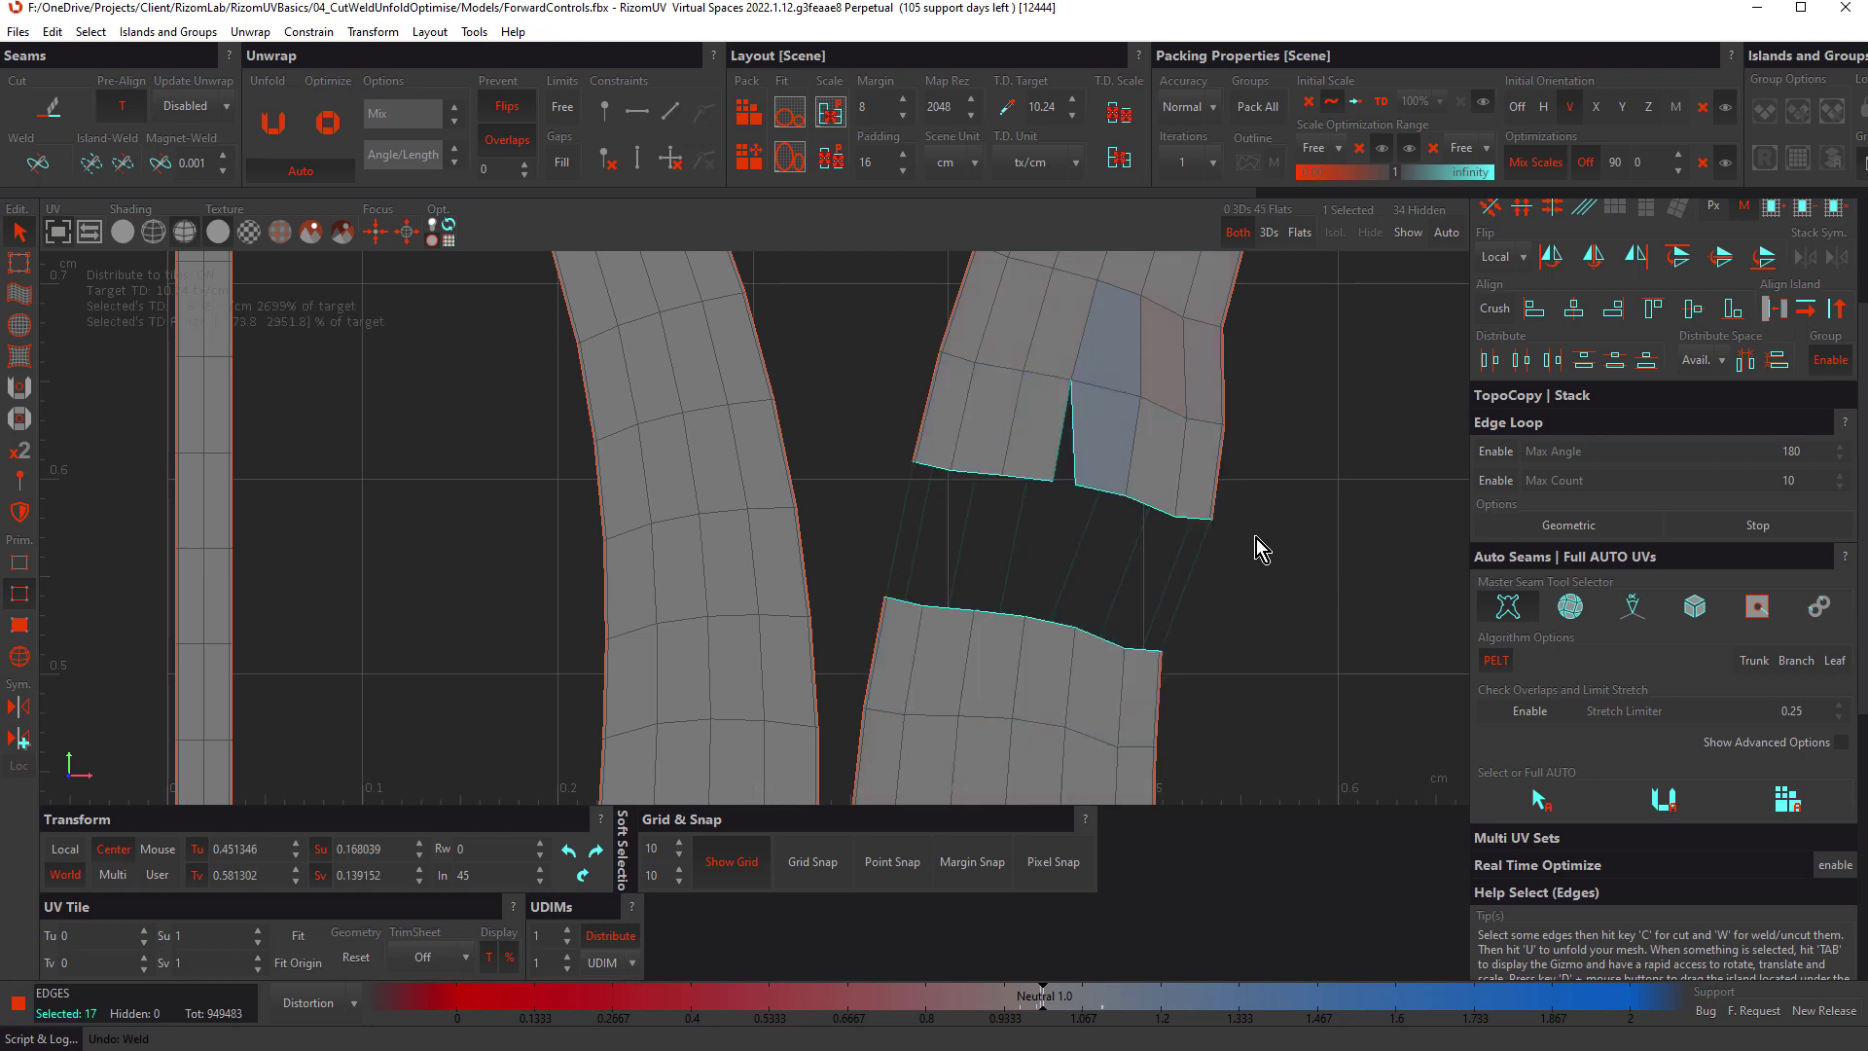
# Step: Switch to island selection and select both the upper and lower pieces of the cut lever arm
pyautogui.press('F4')
pyautogui.keyDown('shift'); pyautogui.click(1018, 671); pyautogui.keyUp('shift')
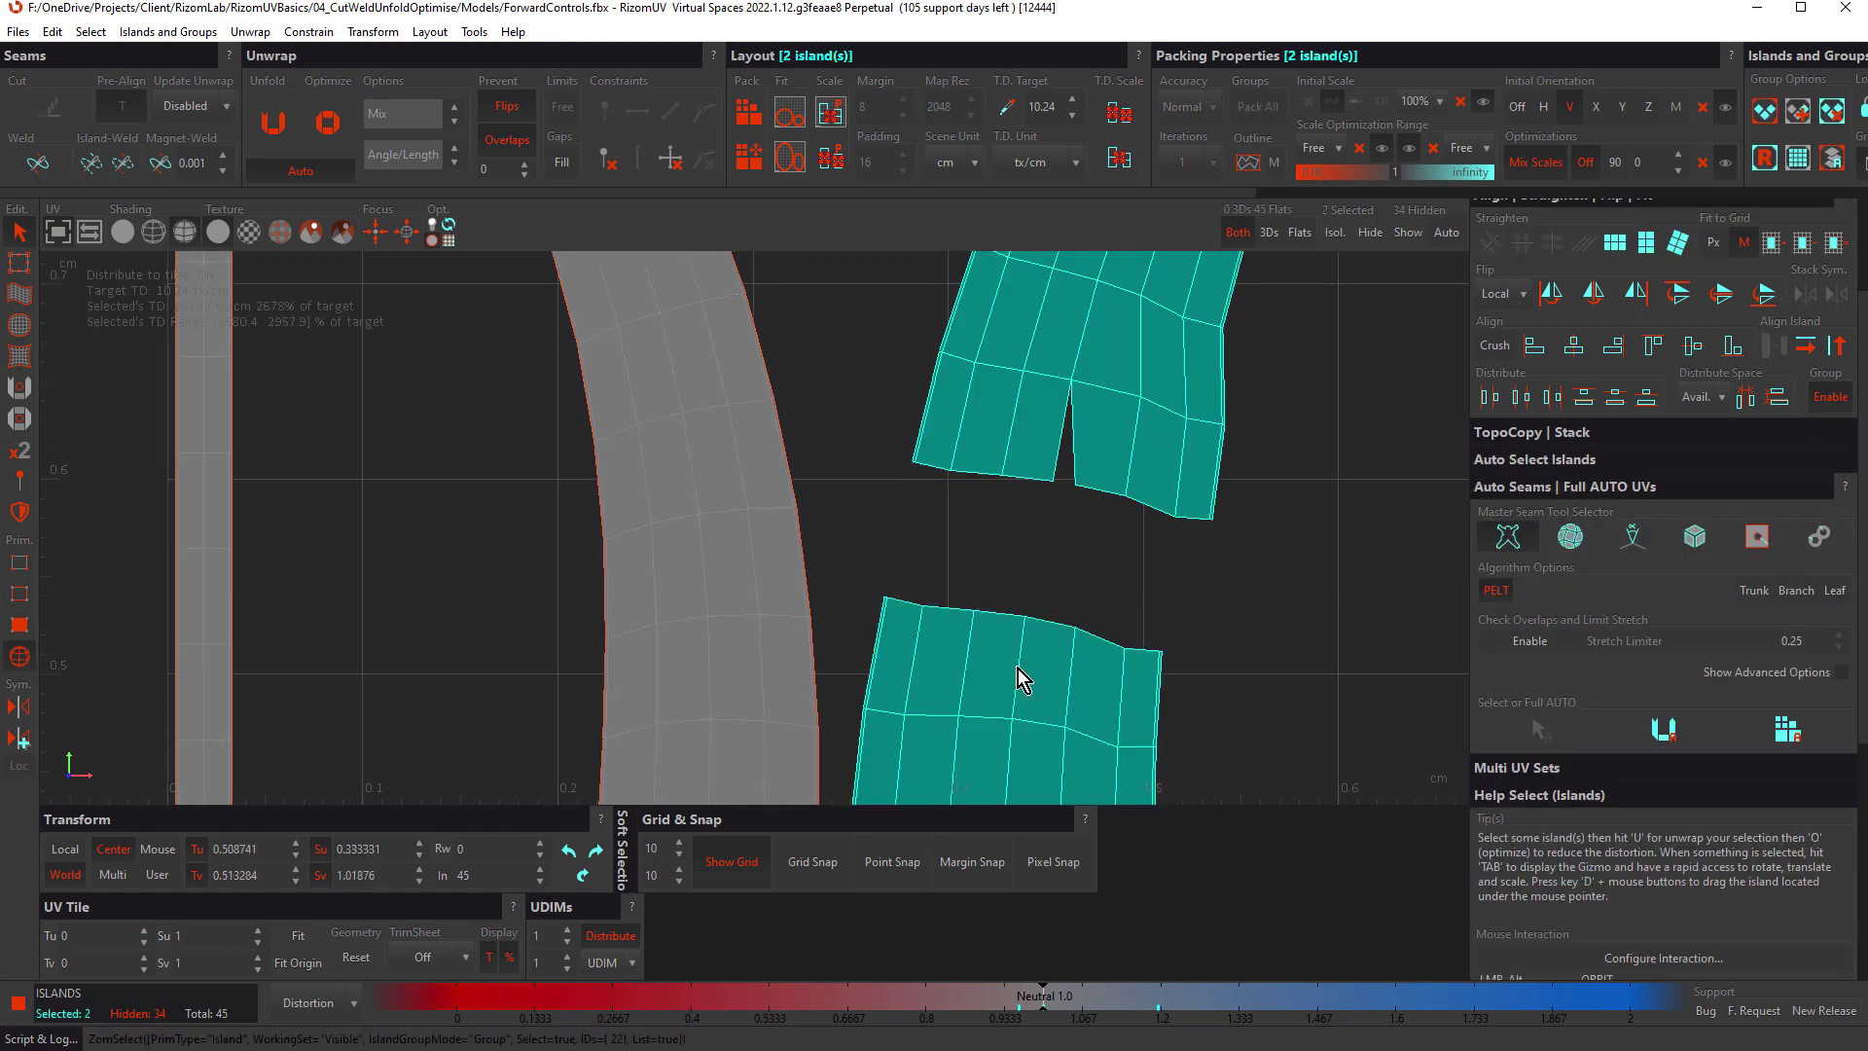
pyautogui.scroll(-5, 1074, 545)
pyautogui.scroll(-2, 1074, 544)
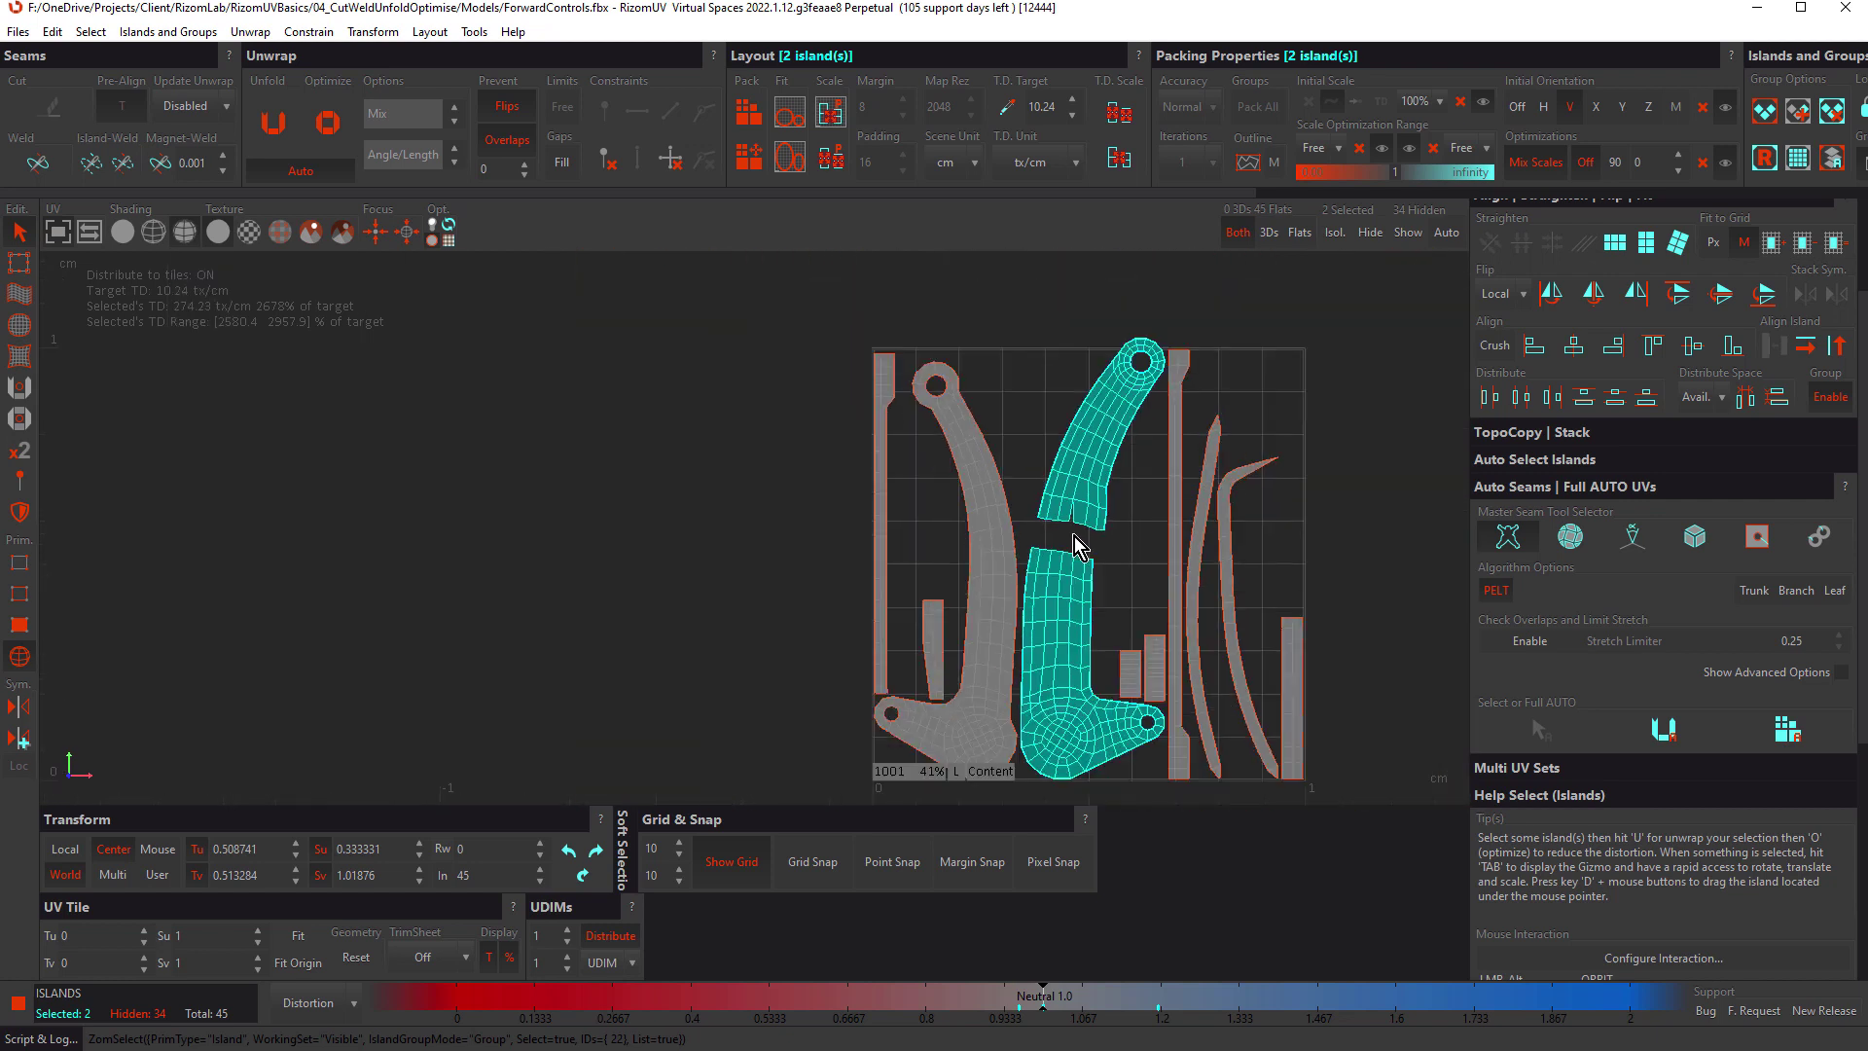
# Step: Try a regular weld on the two selected lever islands and another with no islands selected, then undo the welds
pyautogui.press('w')
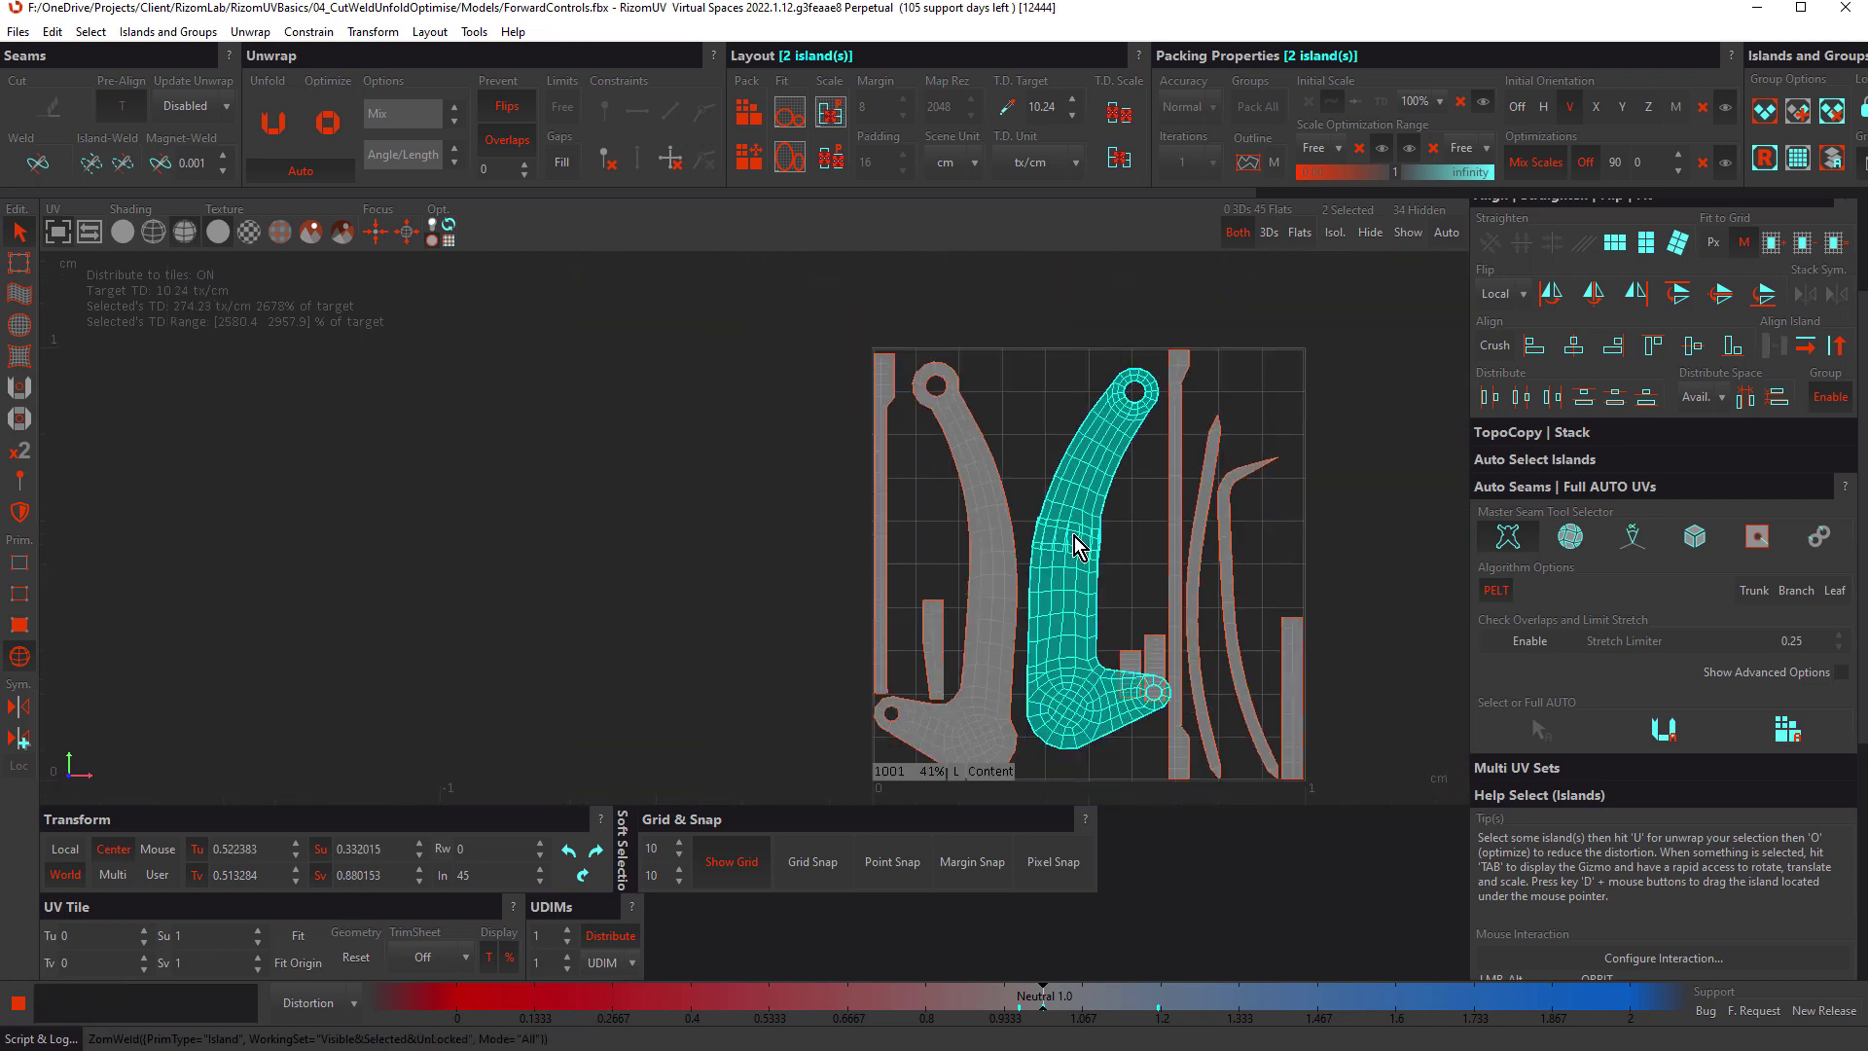
pyautogui.press('w')
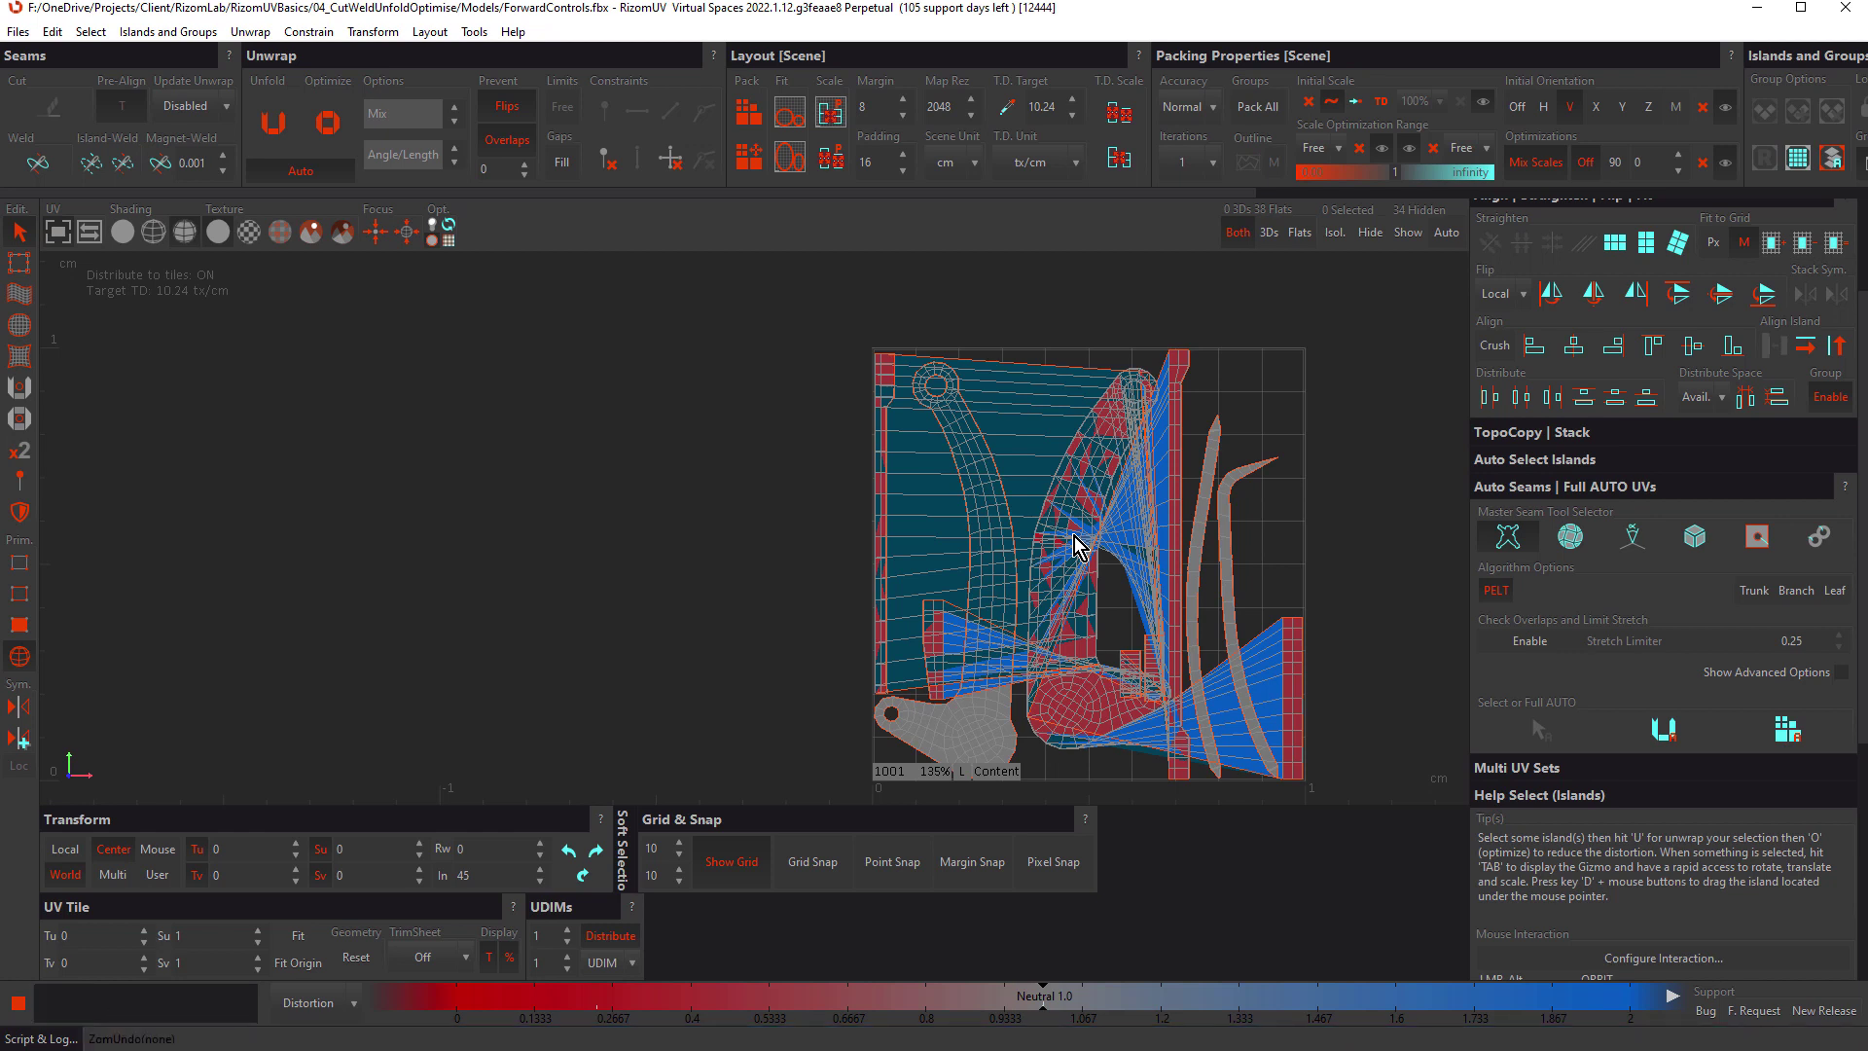
pyautogui.hotkey('ctrl', 'z')
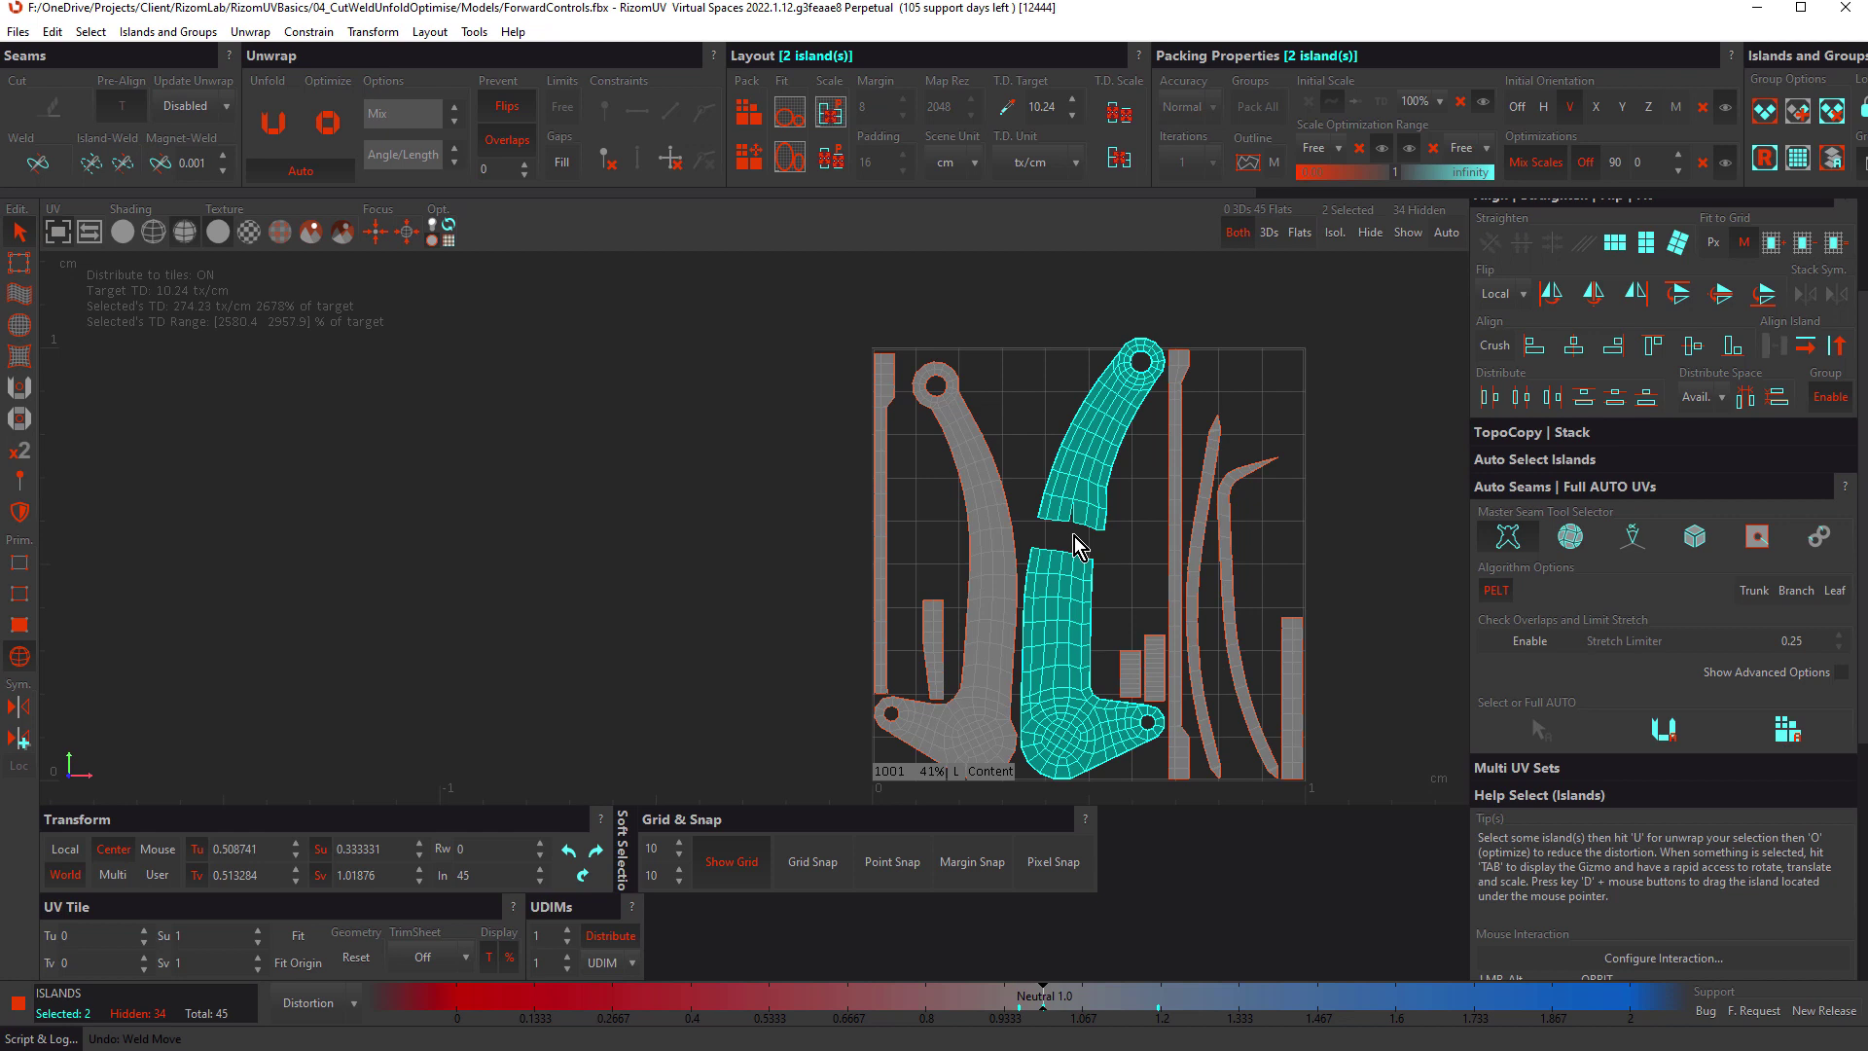
# Step: Try Weld Island Cut on the two selected lever islands, undo it, and join them with Weld Islands instead
pyautogui.scroll(5, 1075, 547)
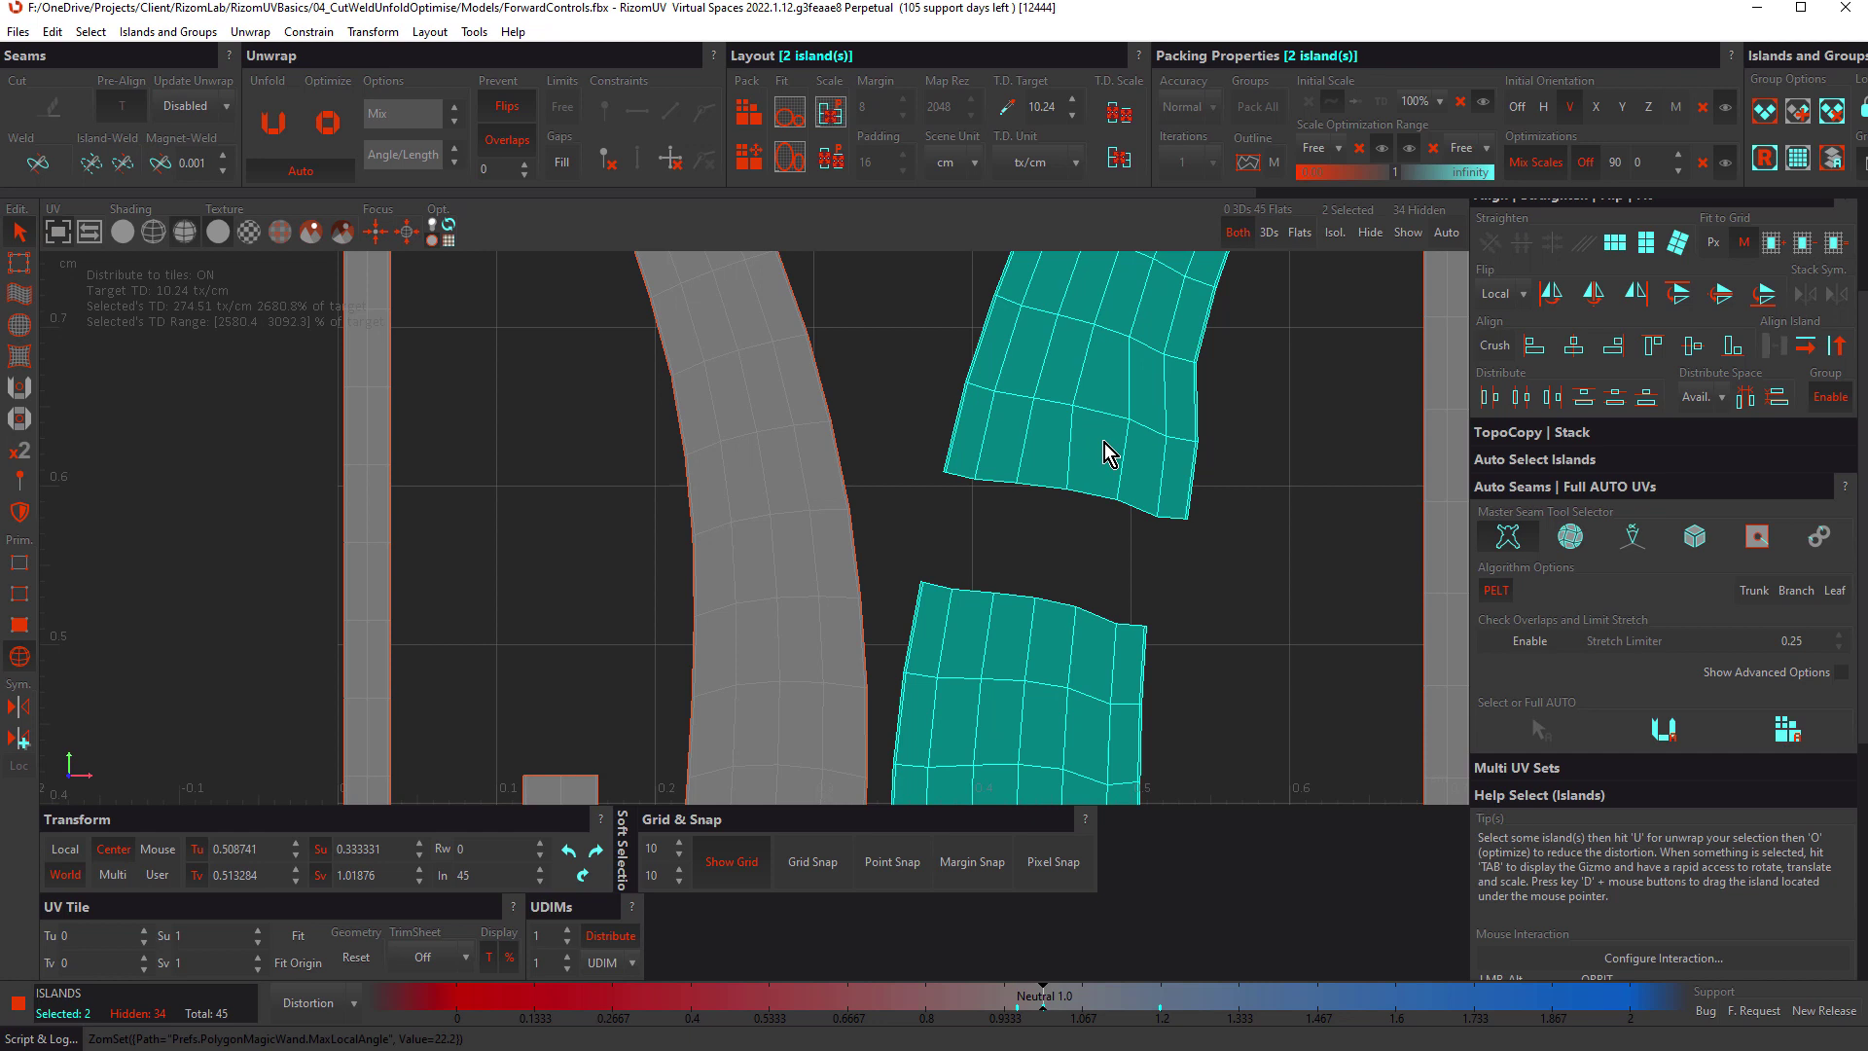
pyautogui.hotkey('ctrl', 'z')
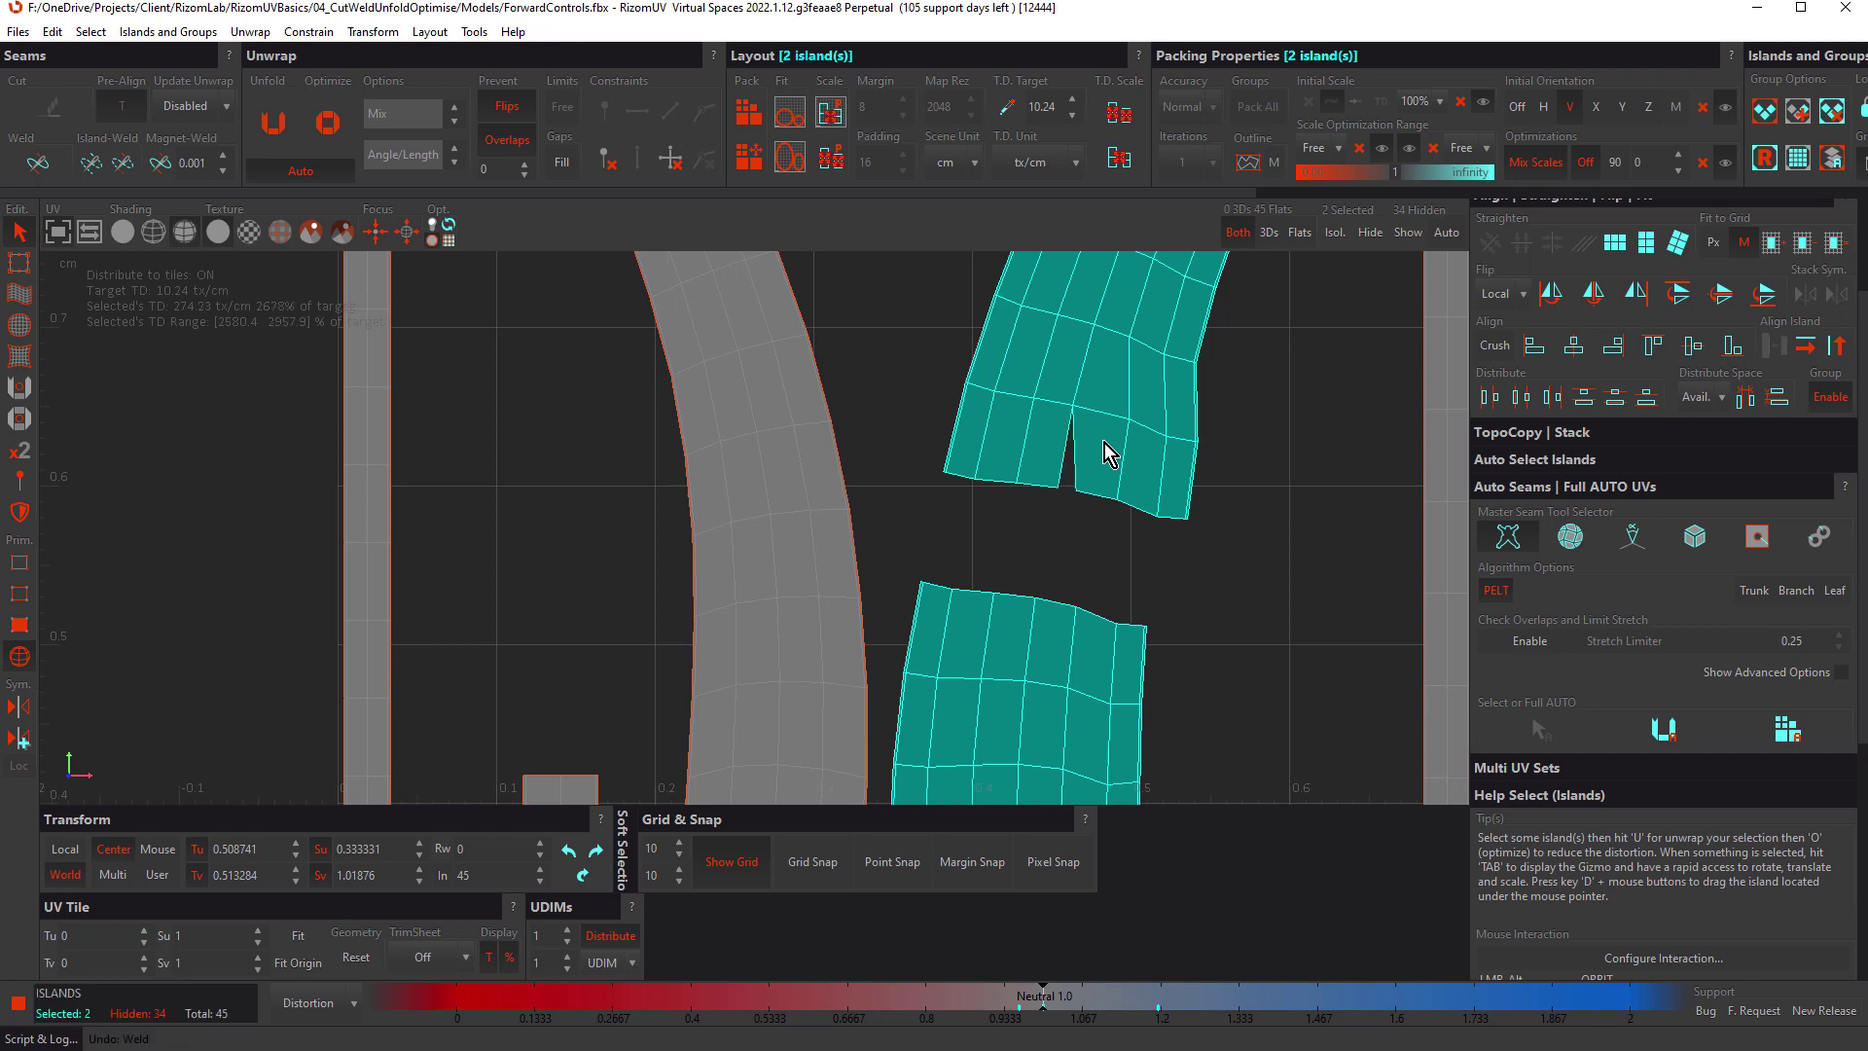
pyautogui.hotkey('ctrl', 'y')
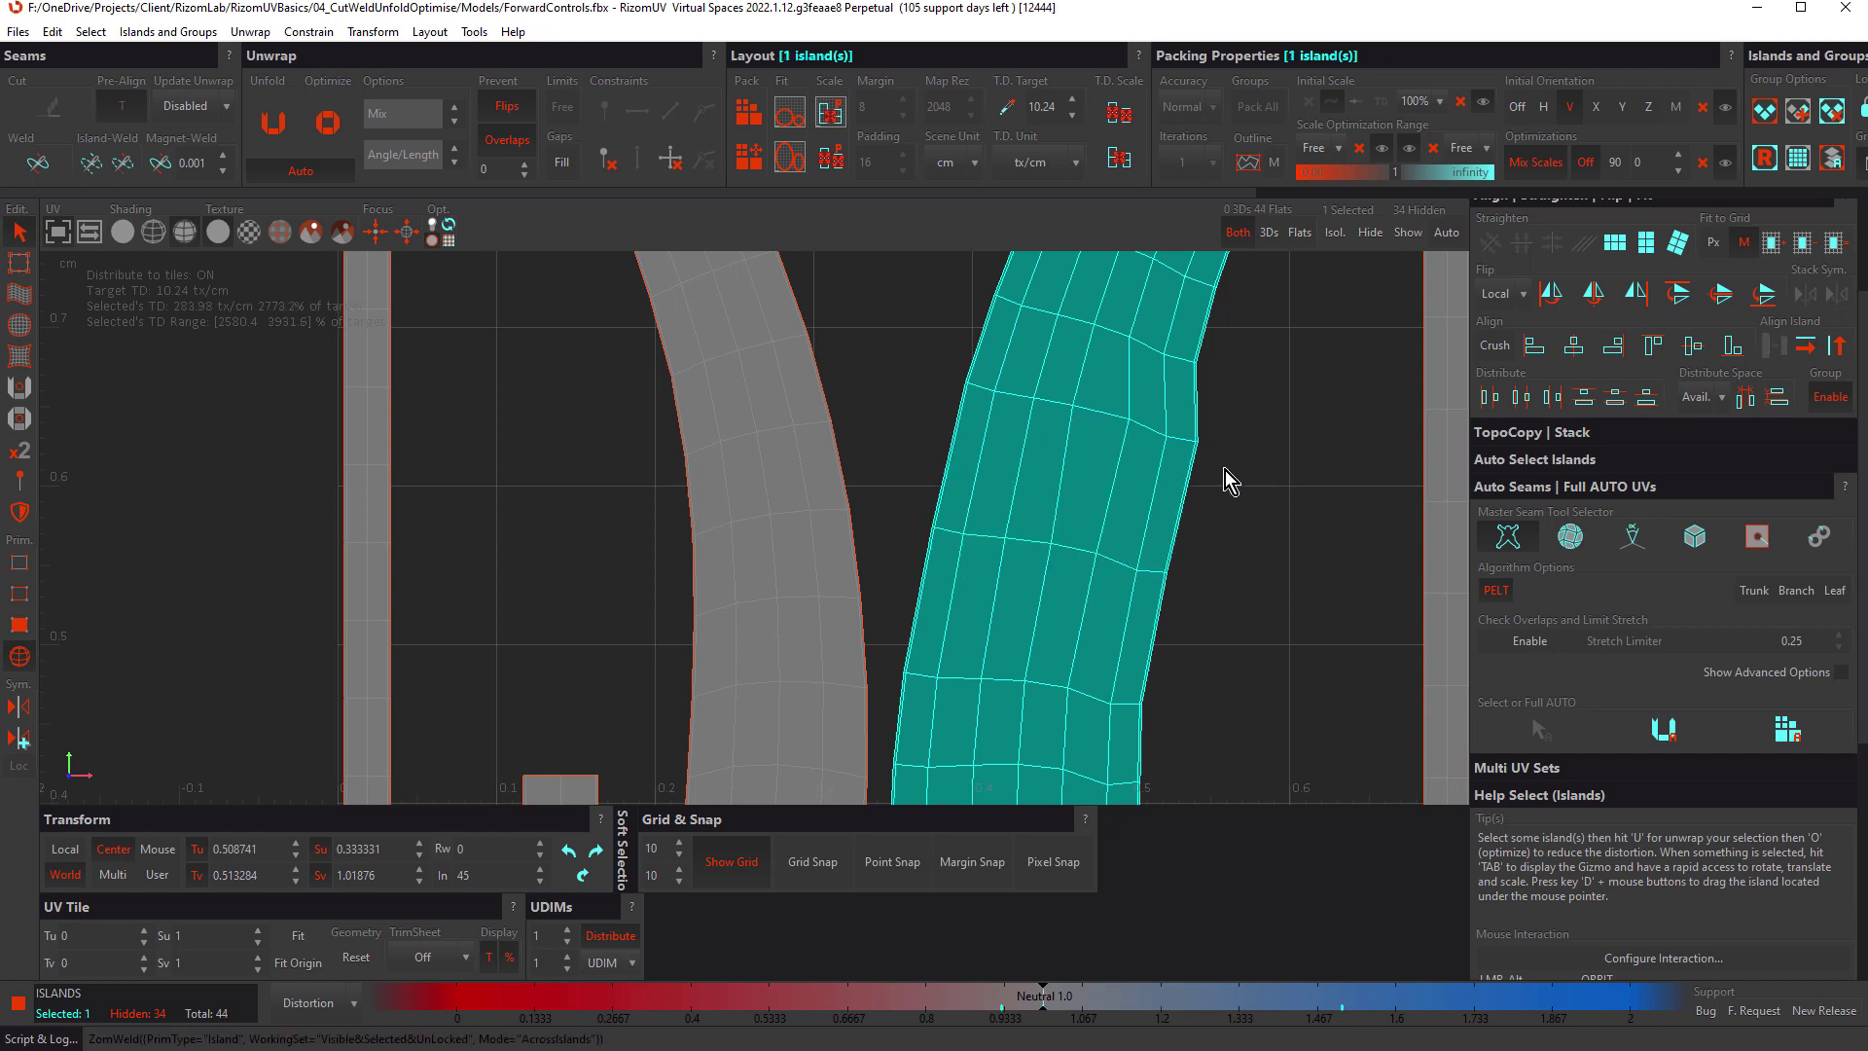
pyautogui.click(1265, 479)
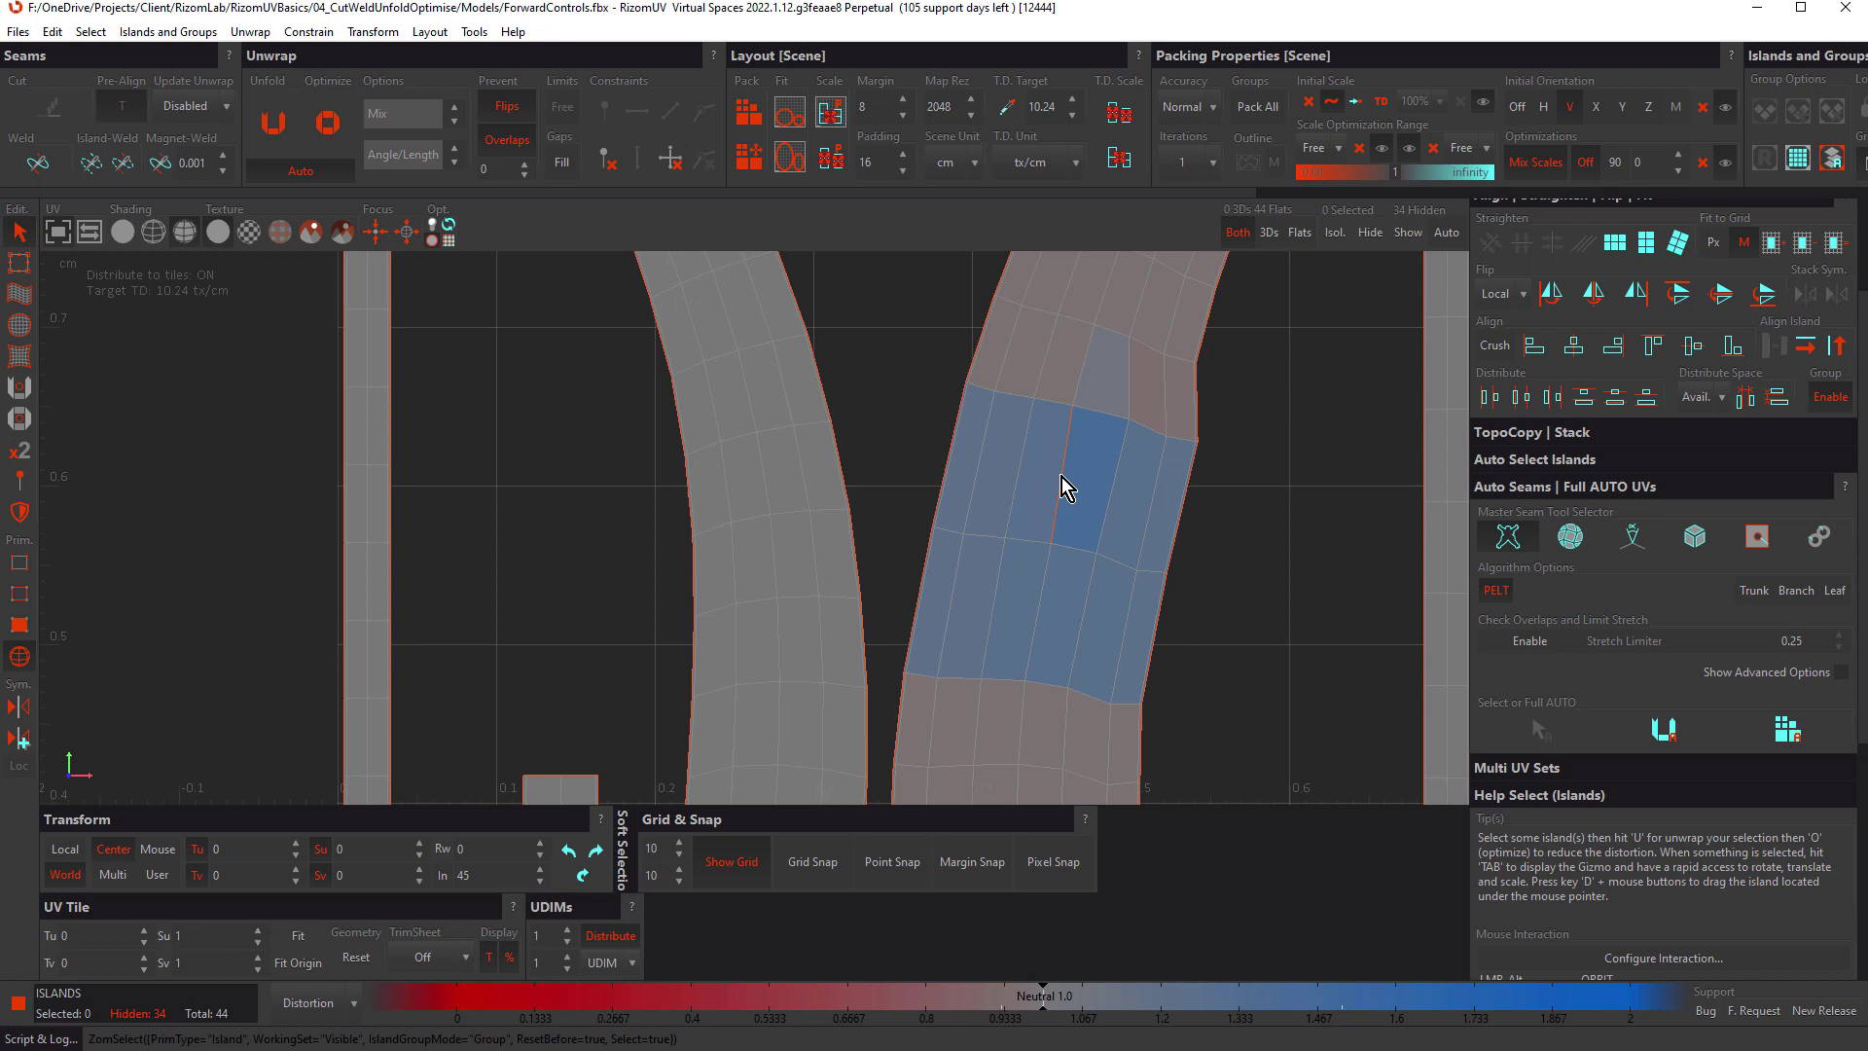
# Step: Weld the rejoined lever arm island to the long narrow strip directly beside its right edge
pyautogui.scroll(-5, 1070, 491)
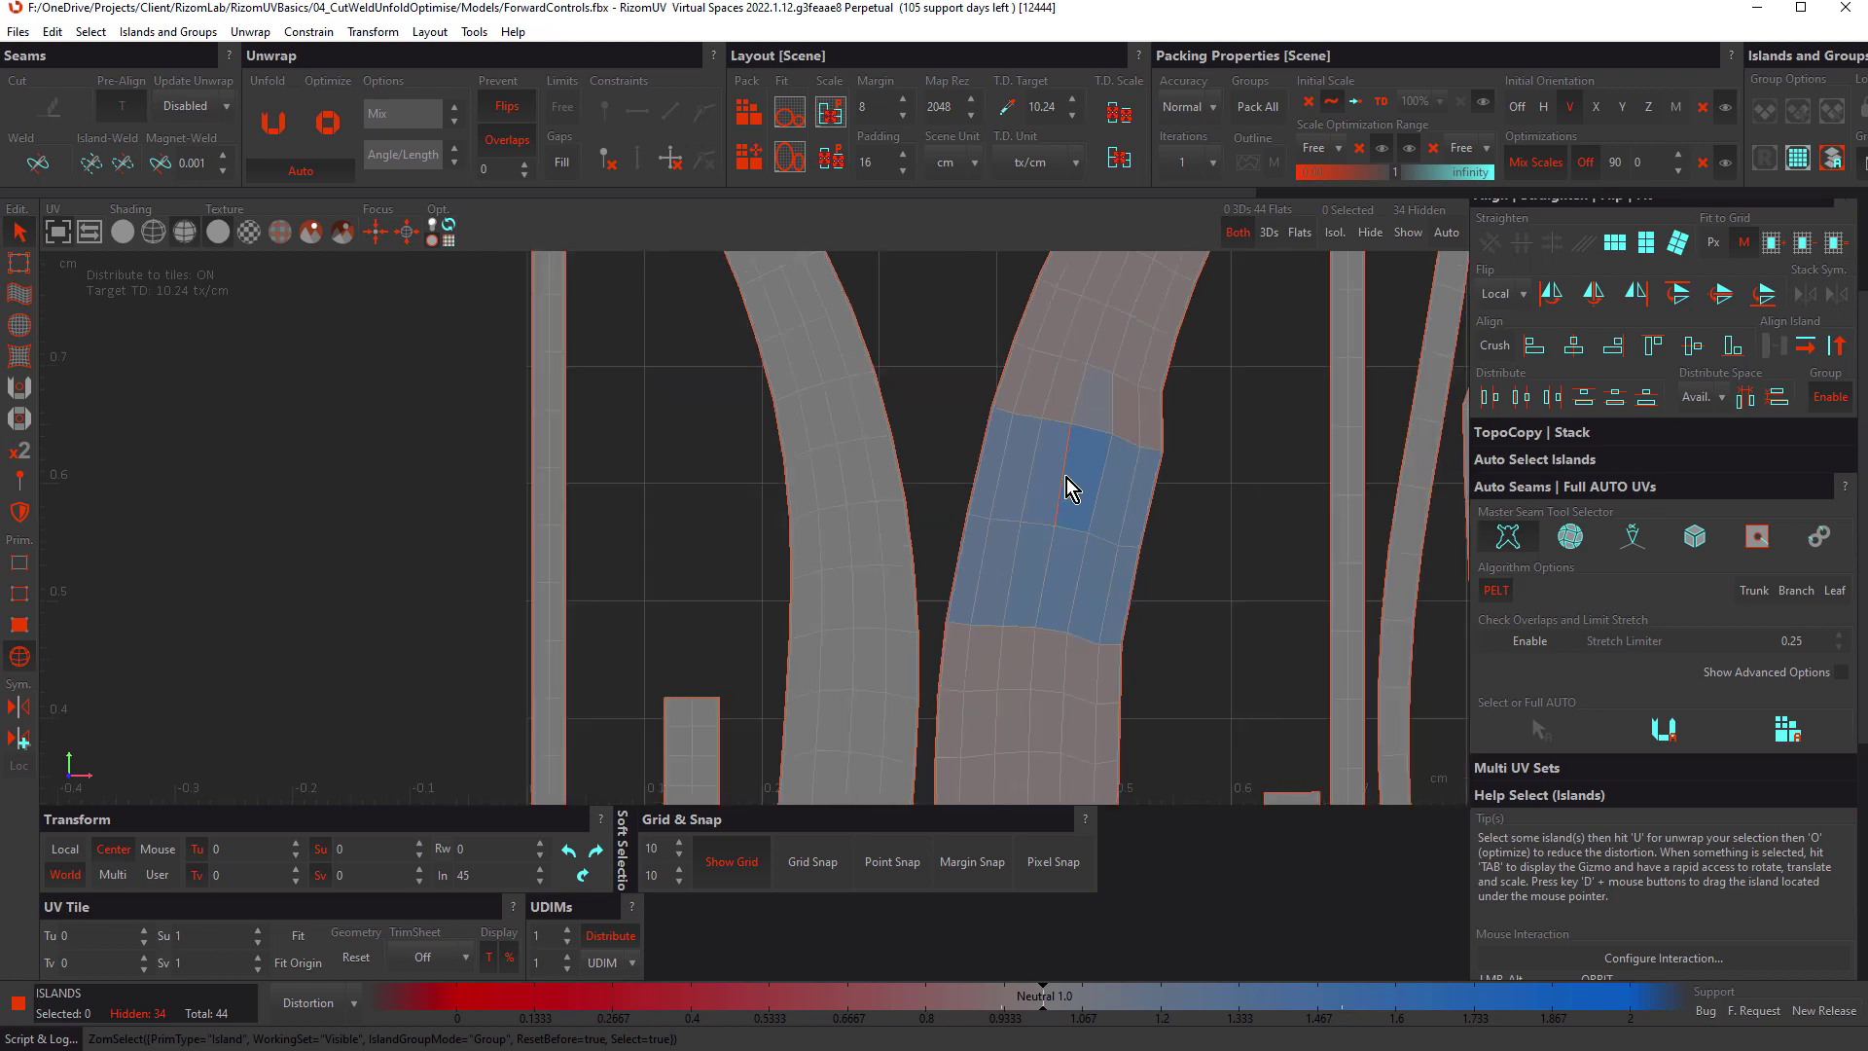
pyautogui.click(1068, 512)
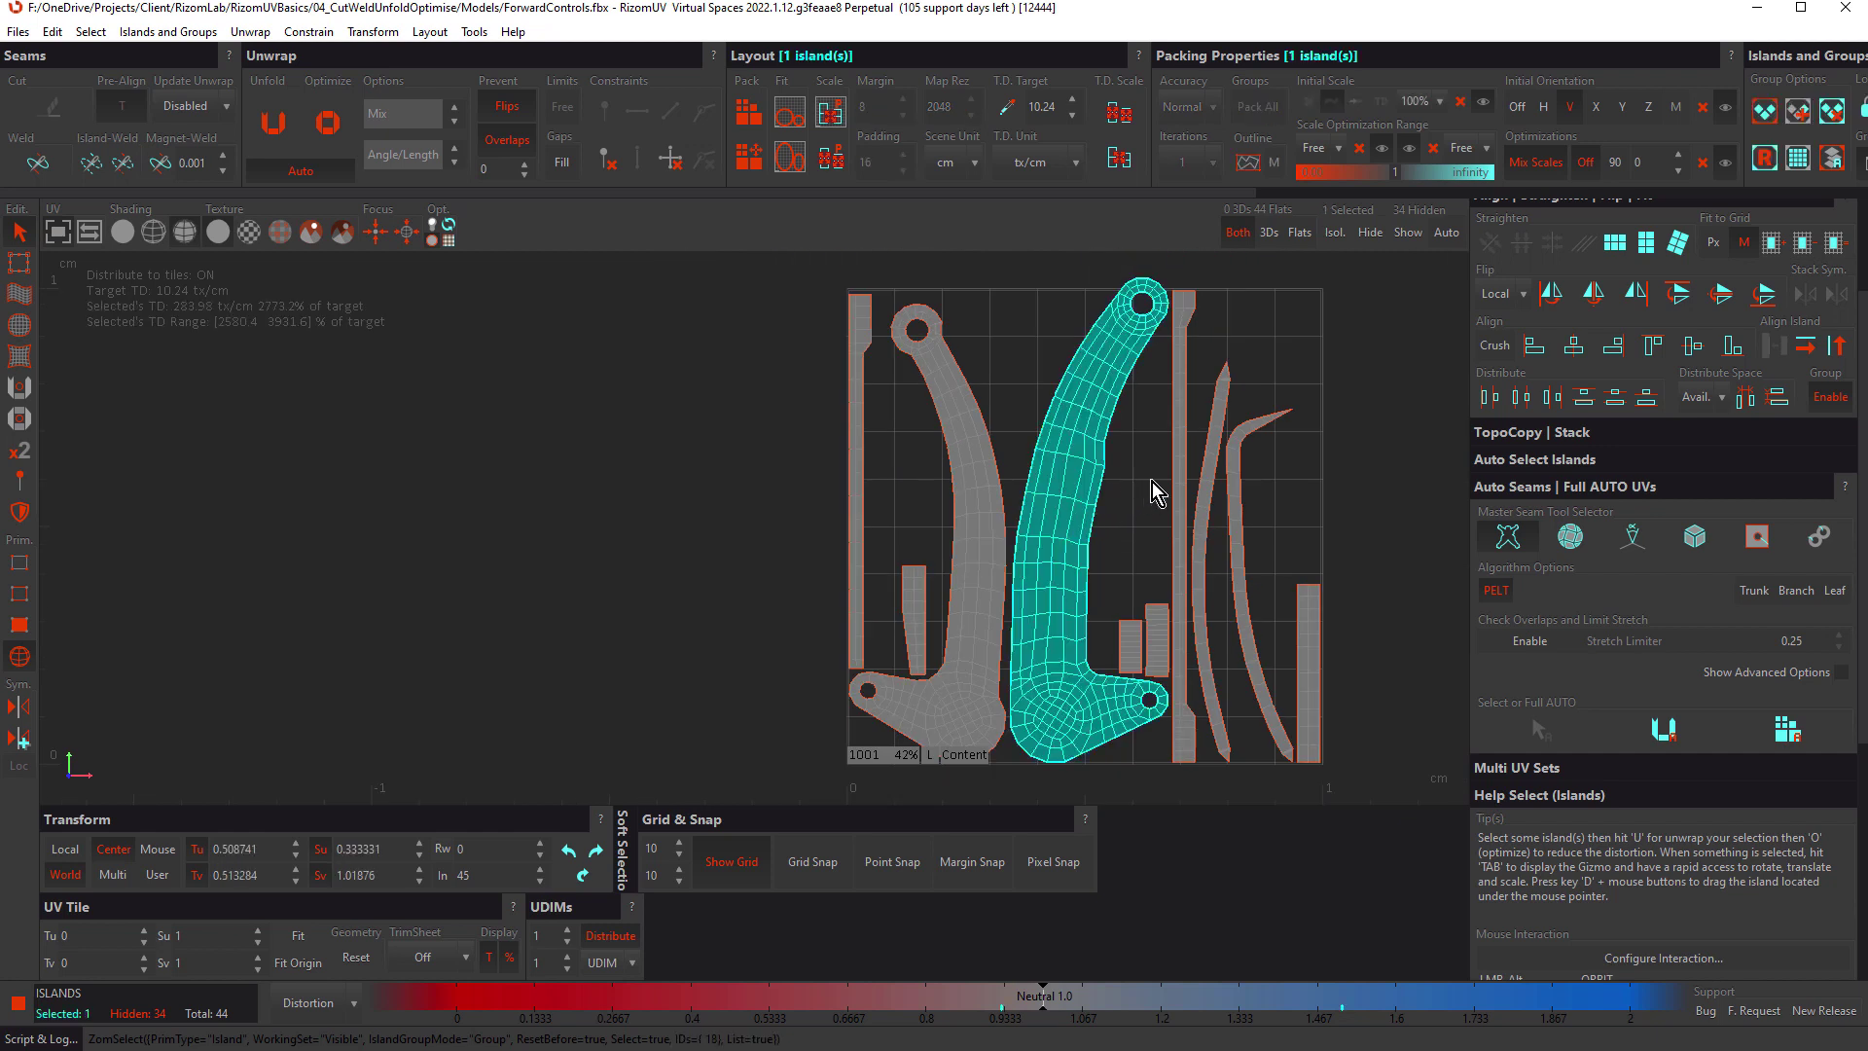
pyautogui.keyDown('shift'); pyautogui.click(1182, 481); pyautogui.keyUp('shift')
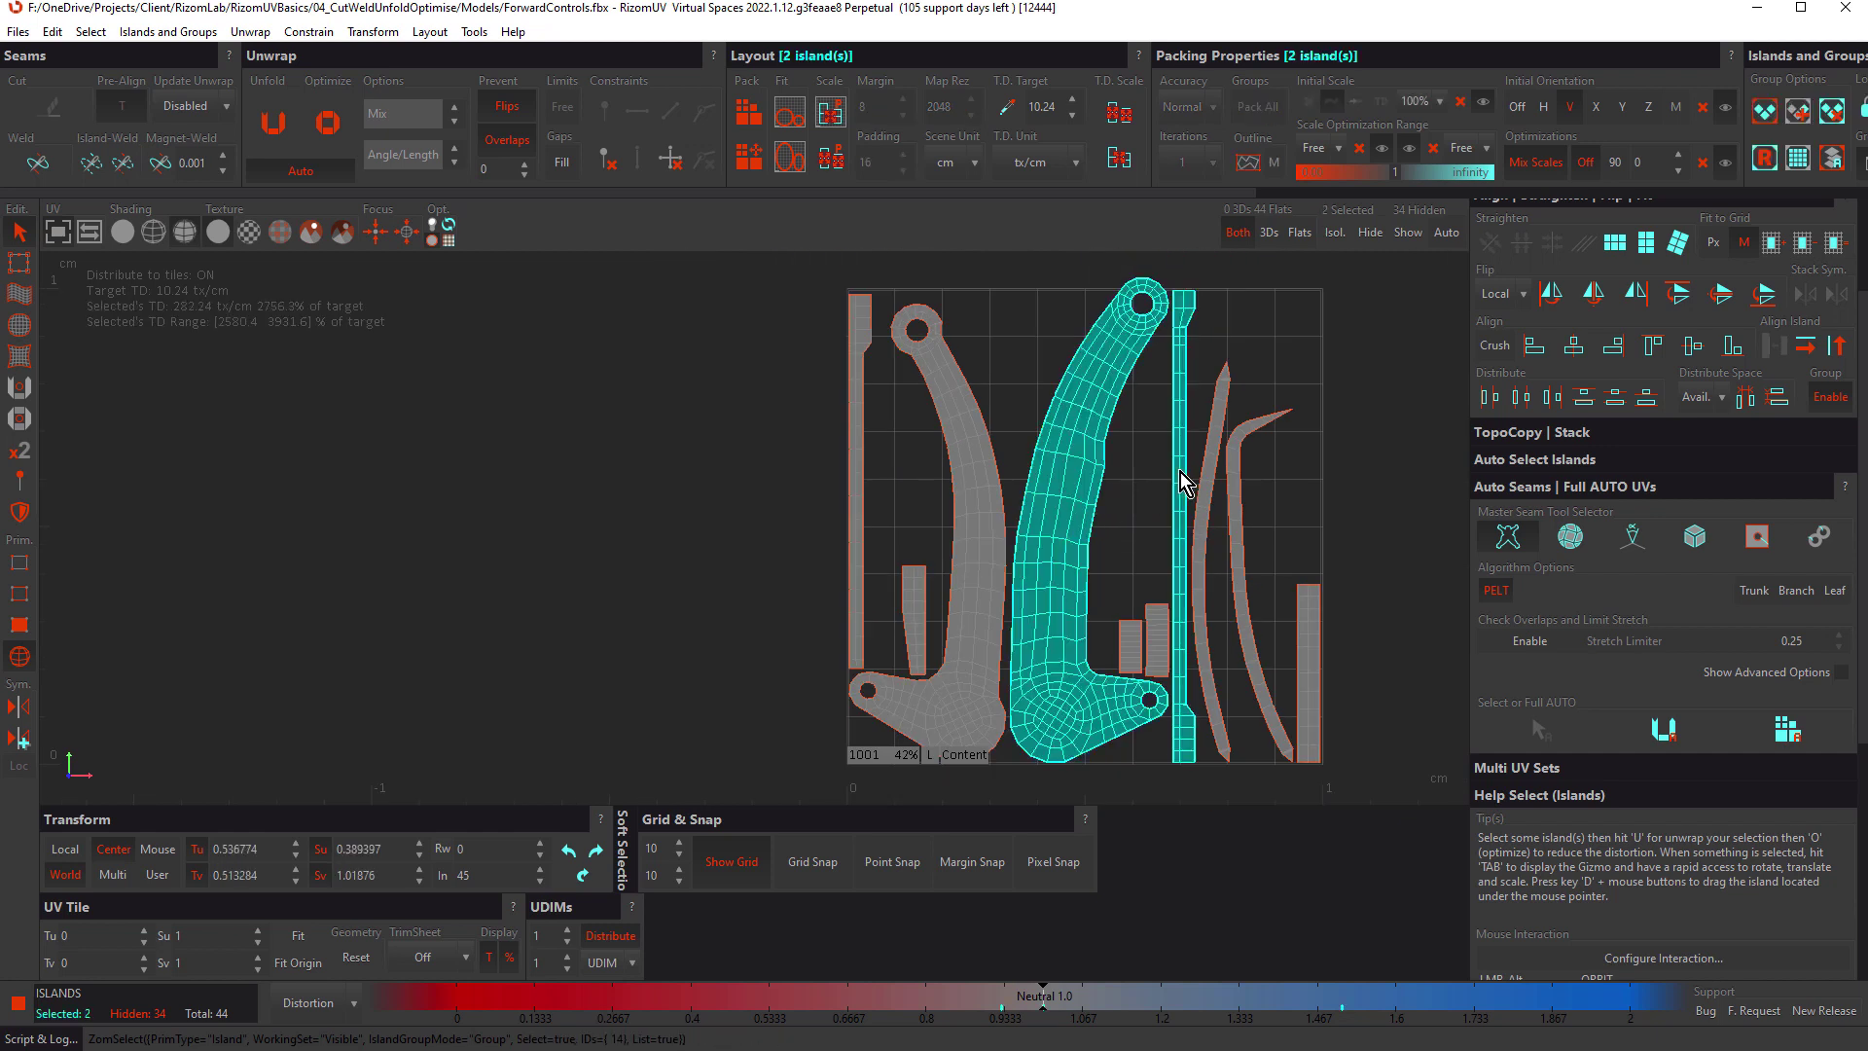
pyautogui.press('w')
# Step: Unfold the combined lever arm and strip island, pack it into the UV tile, and clear the selection
pyautogui.press('u')
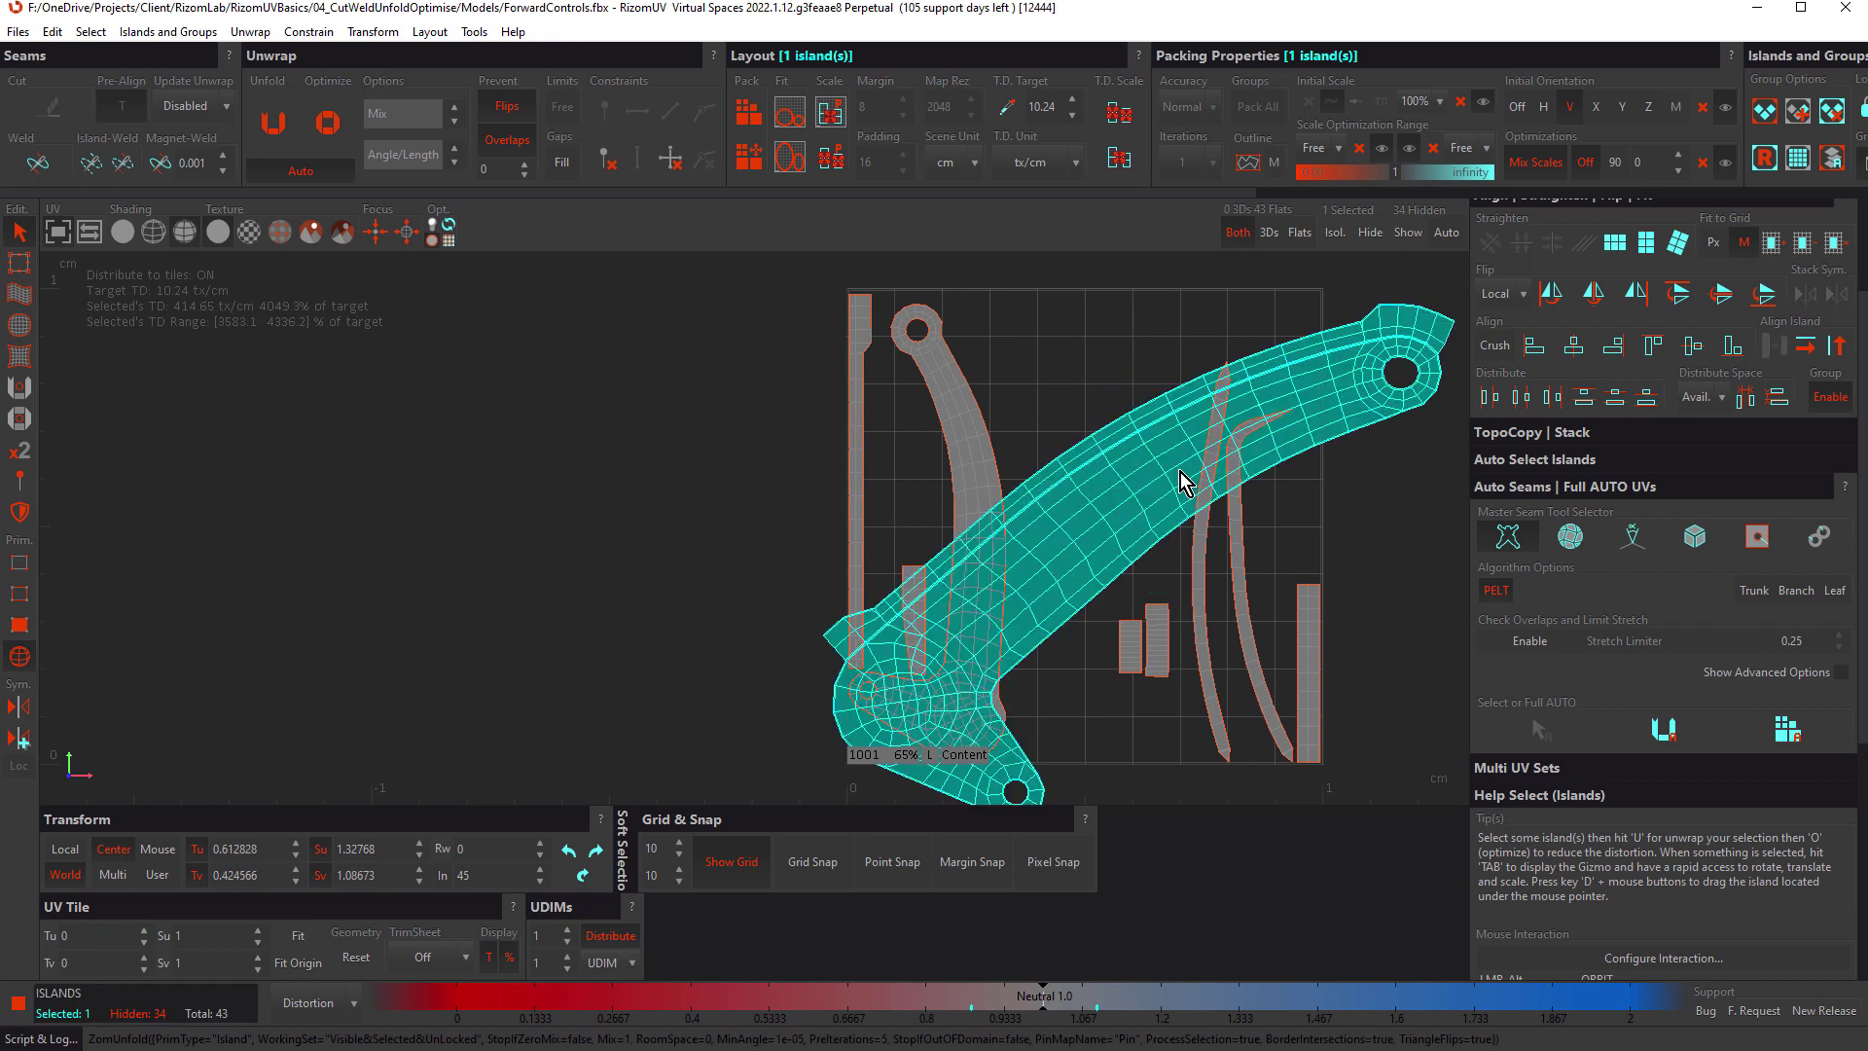
pyautogui.press('p')
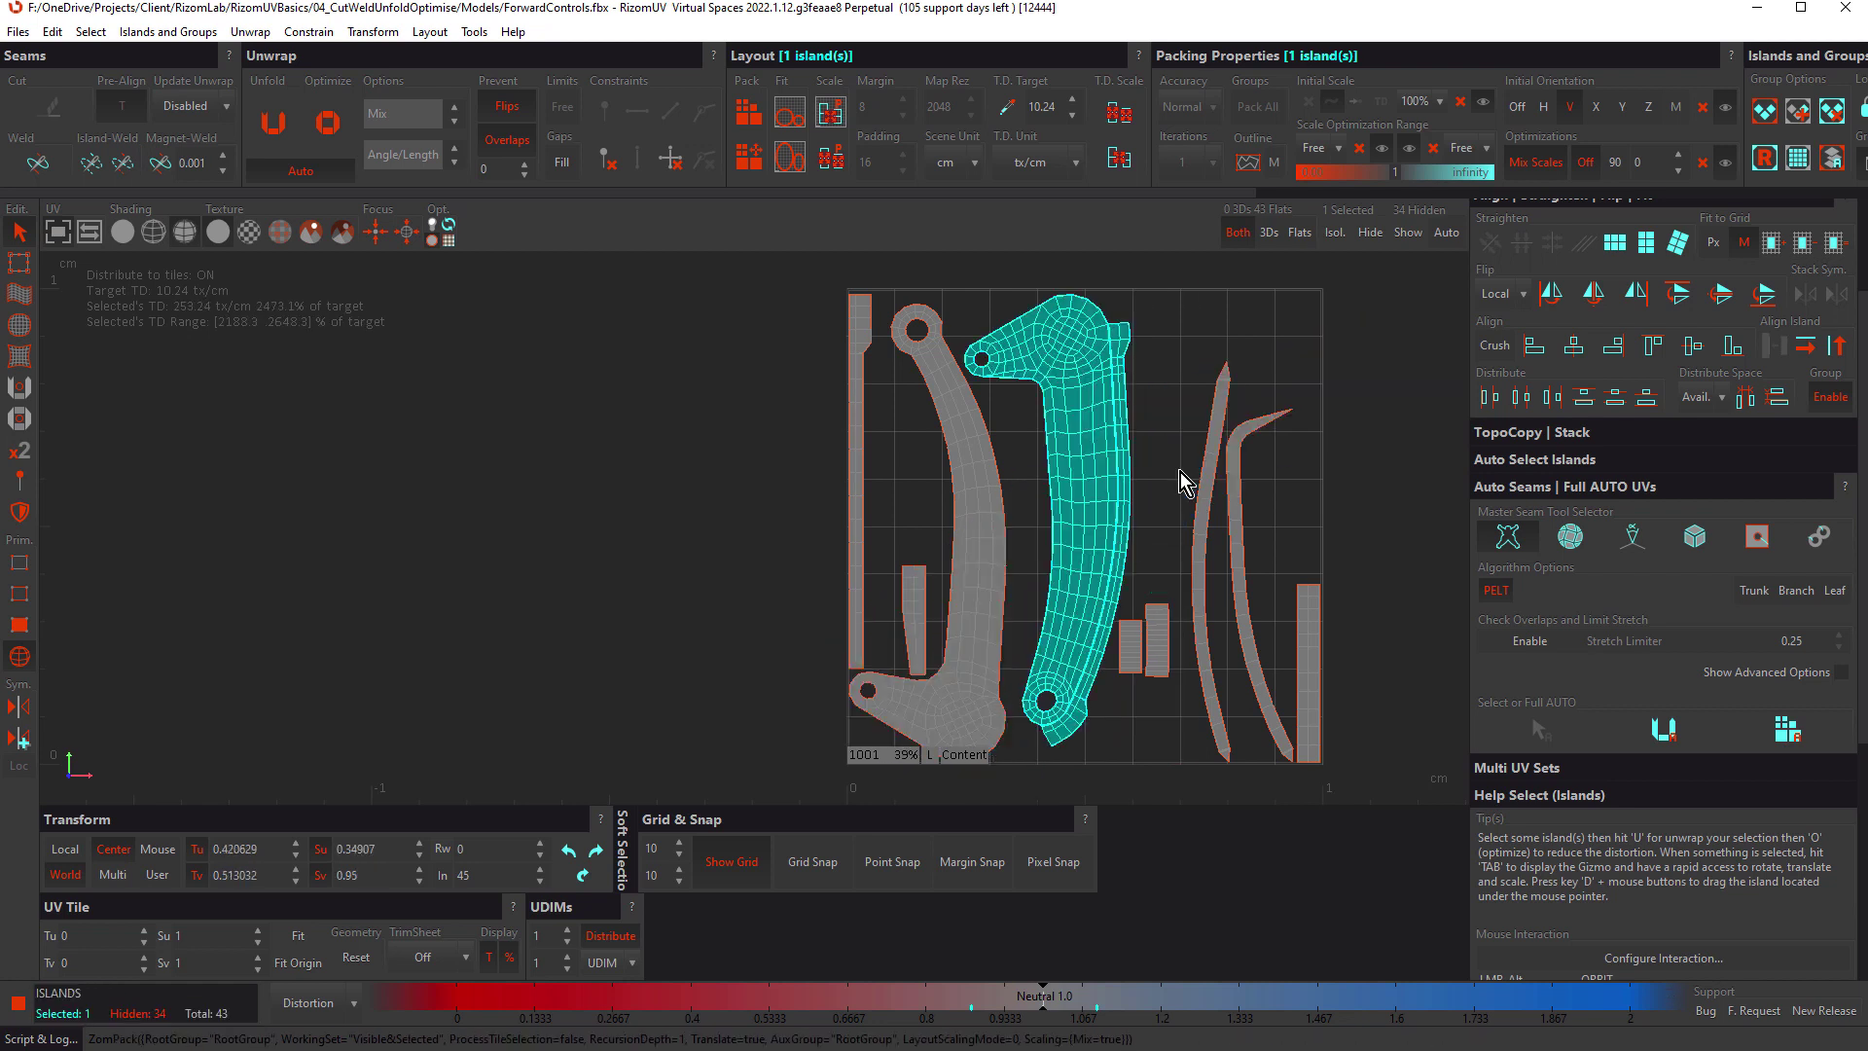
pyautogui.click(1161, 489)
pyautogui.scroll(5, 1090, 551)
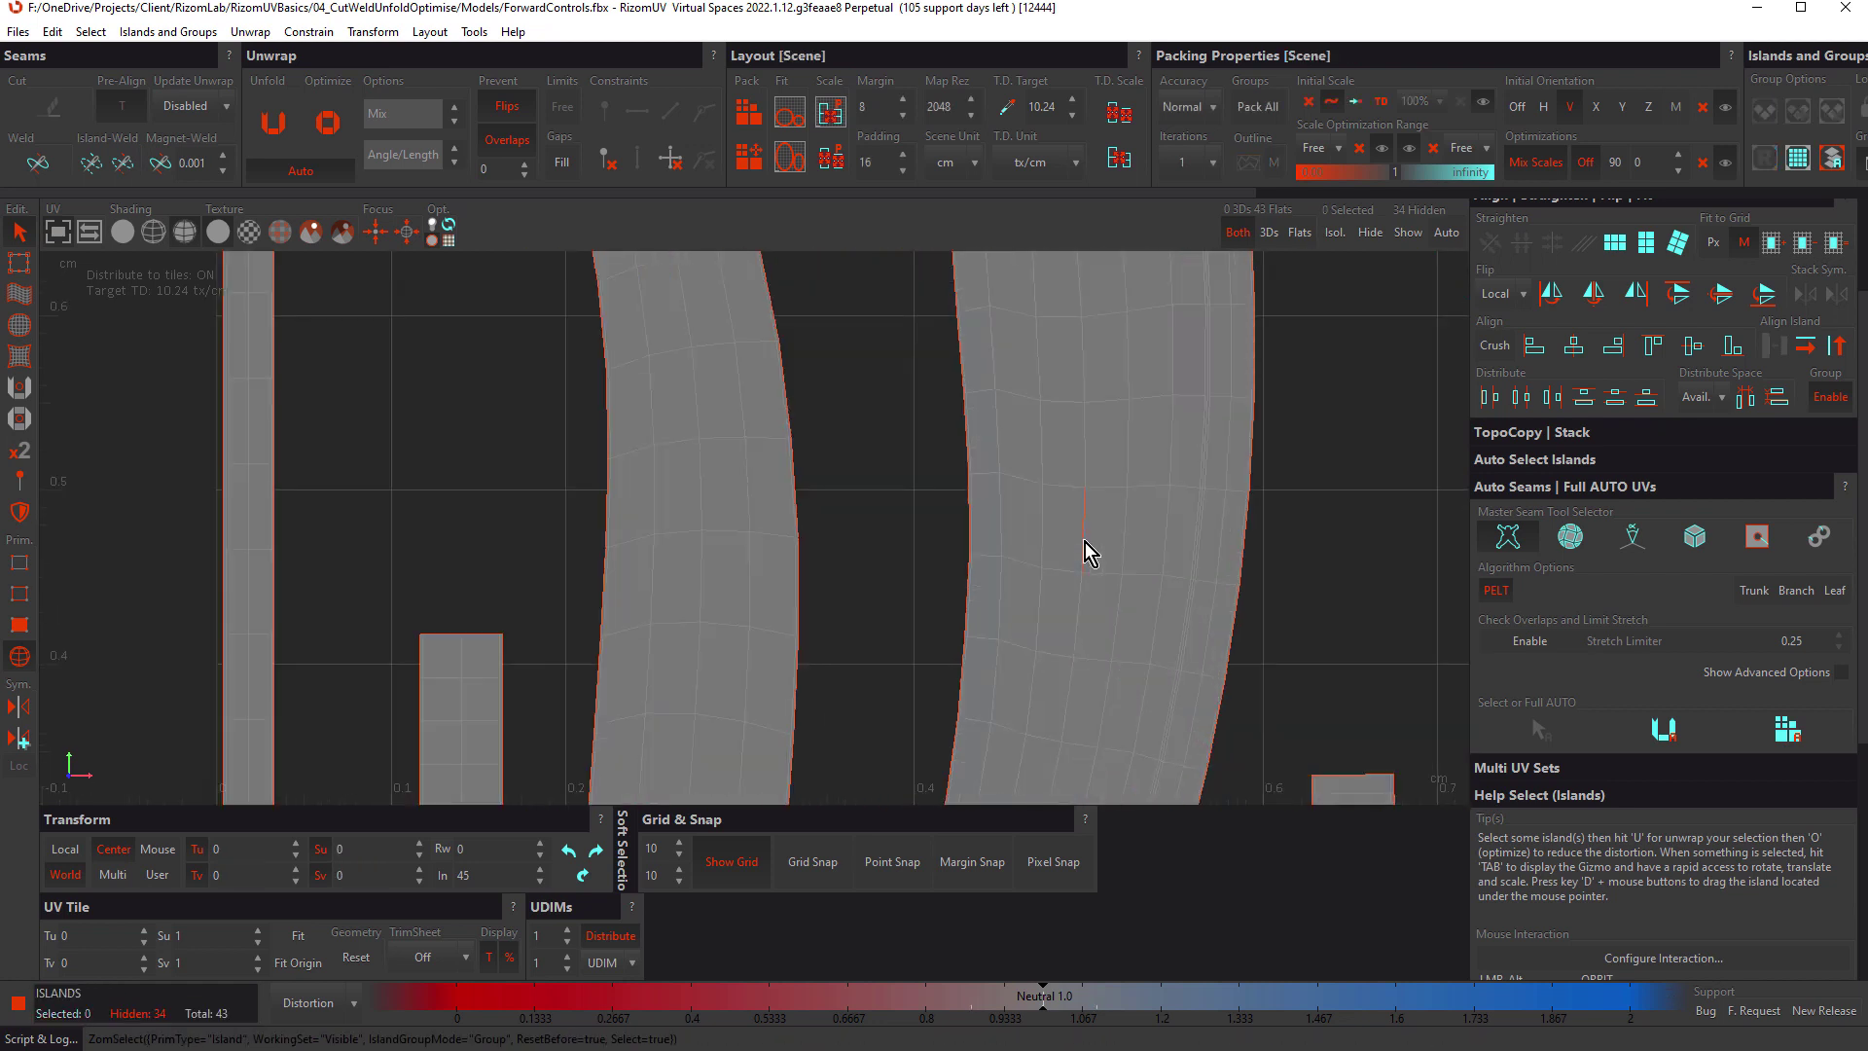
# Step: Isolate the combined lever arm island in the UV view
pyautogui.scroll(2, 1086, 552)
pyautogui.click(1080, 536)
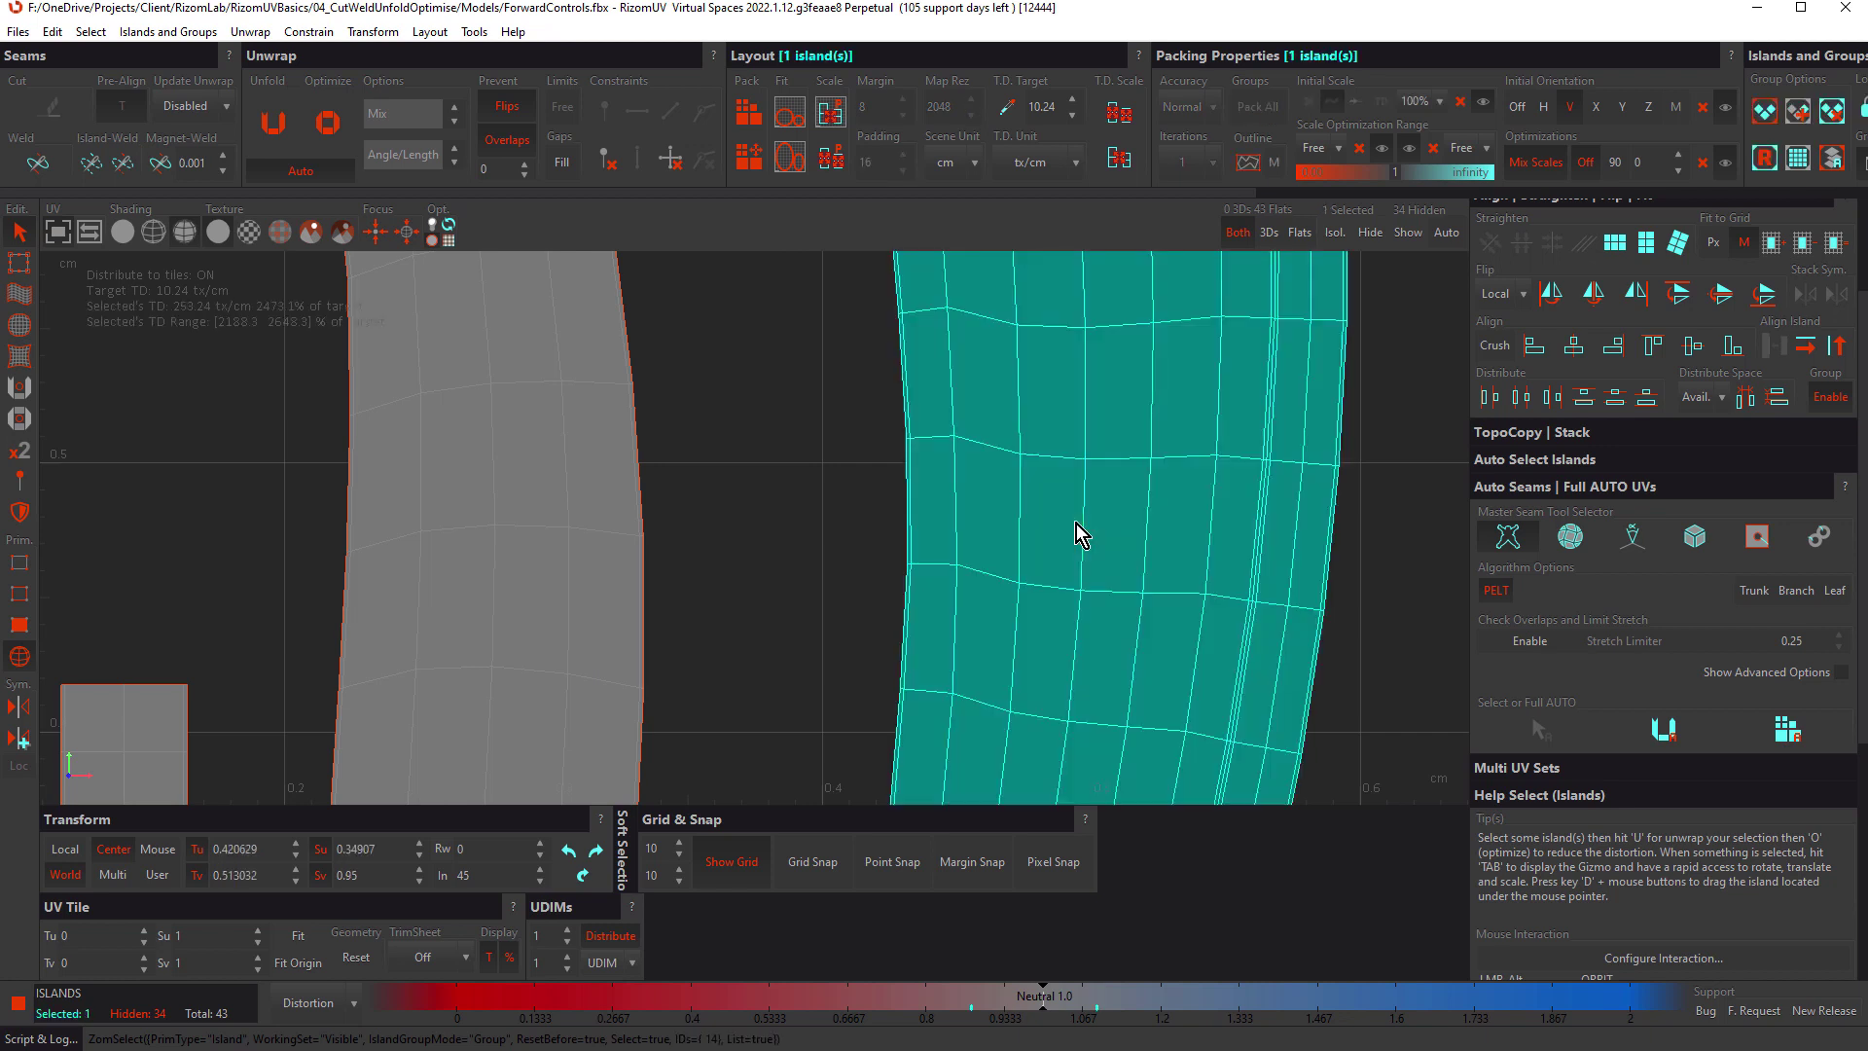
pyautogui.click(888, 505)
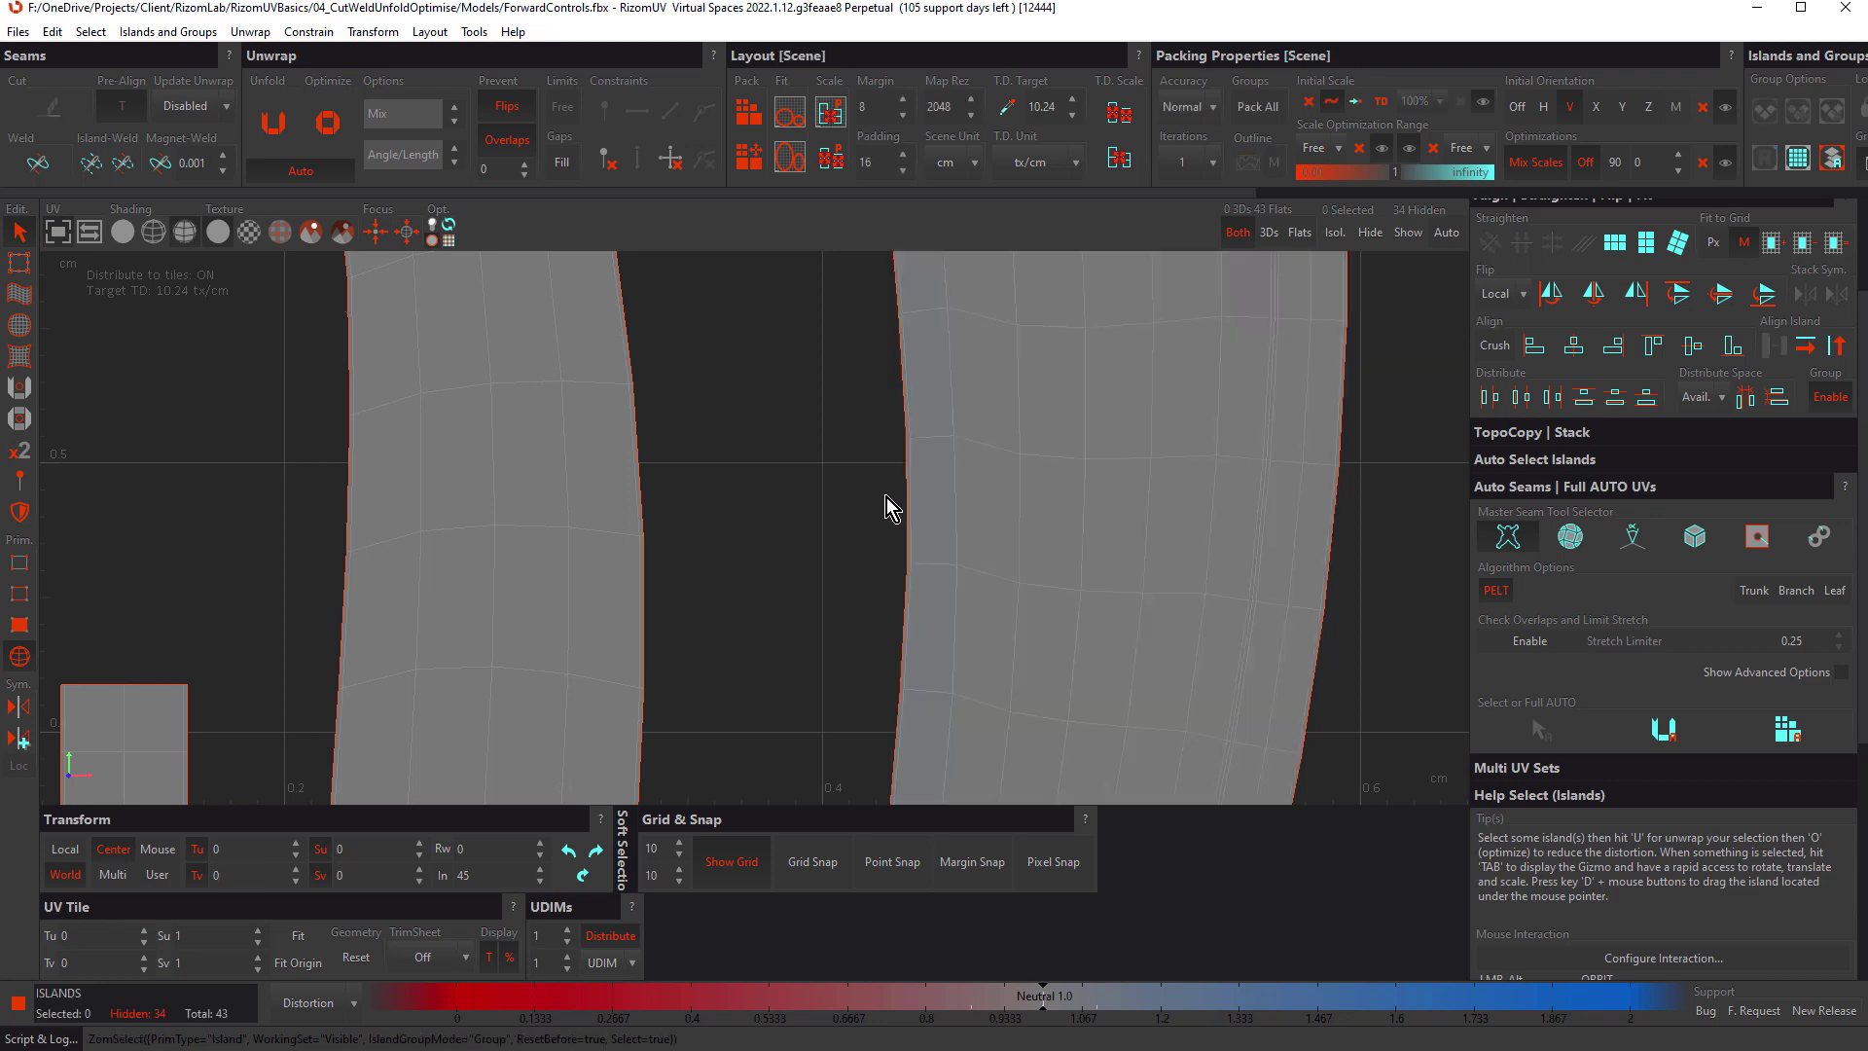
pyautogui.scroll(-3, 1099, 494)
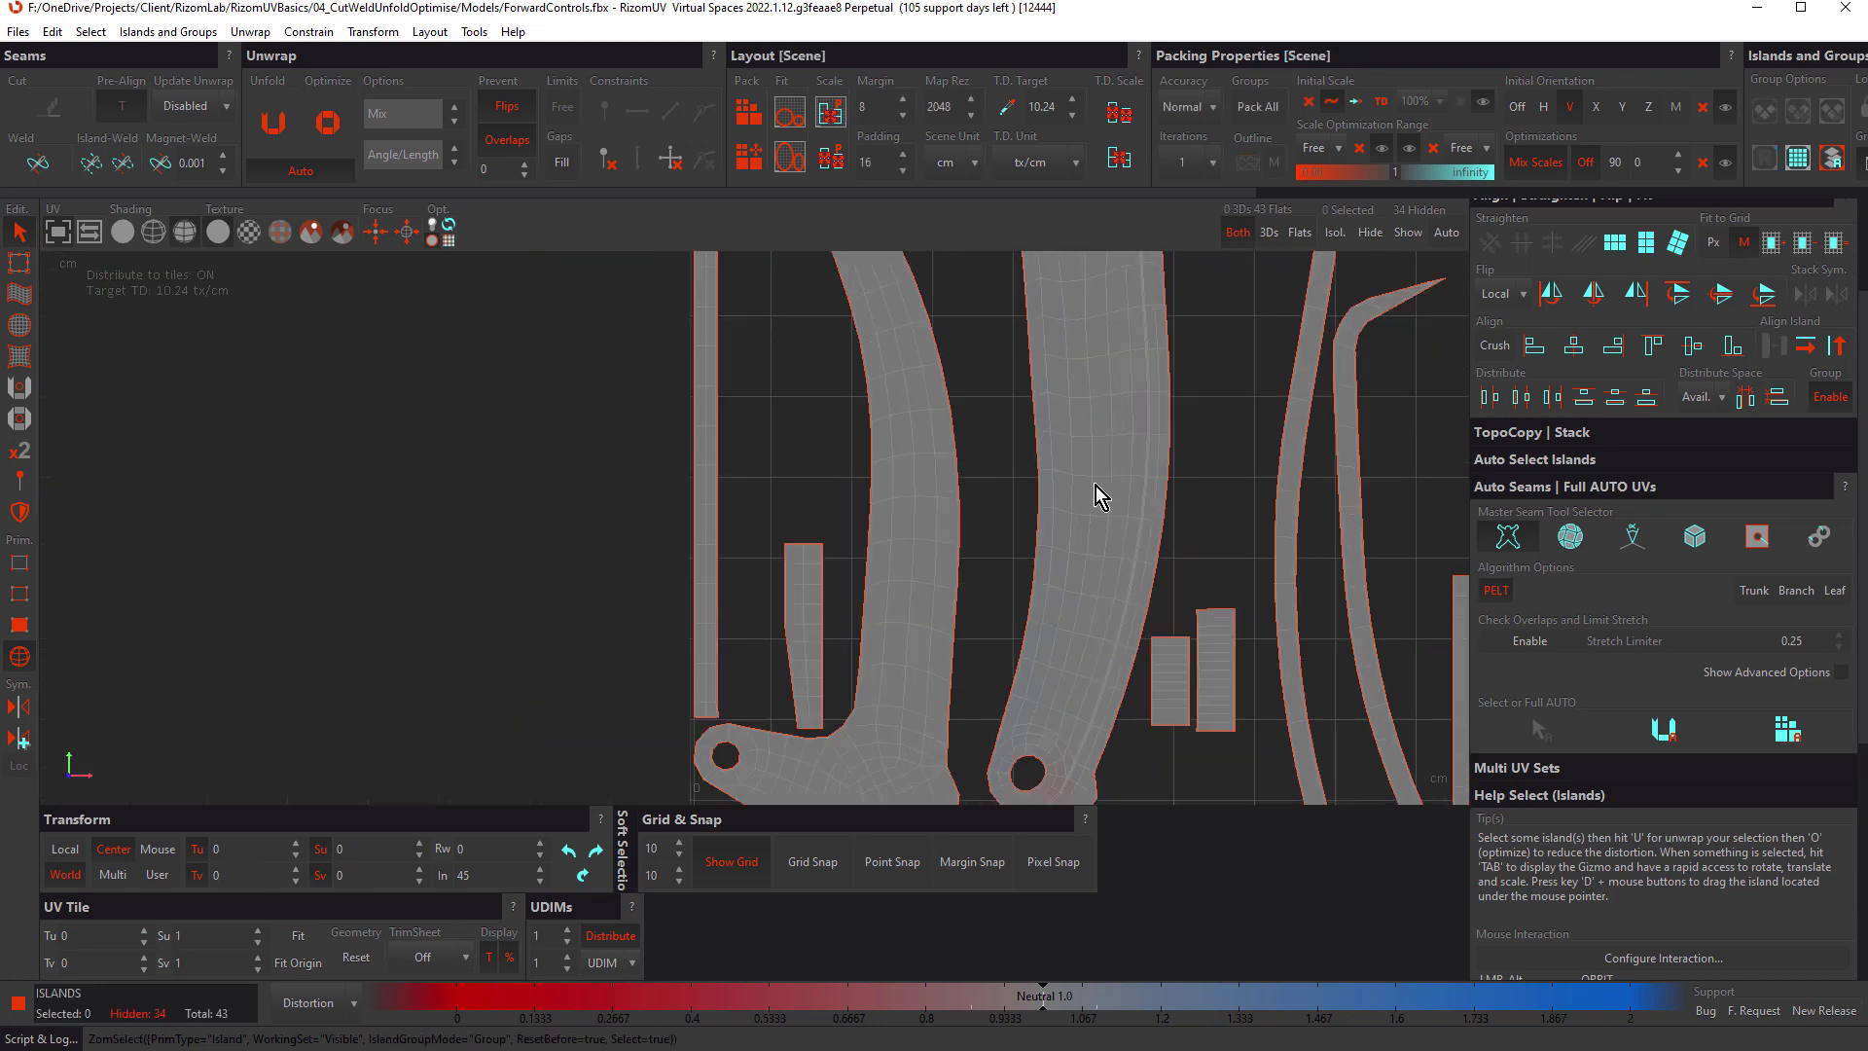
pyautogui.scroll(-3, 1096, 496)
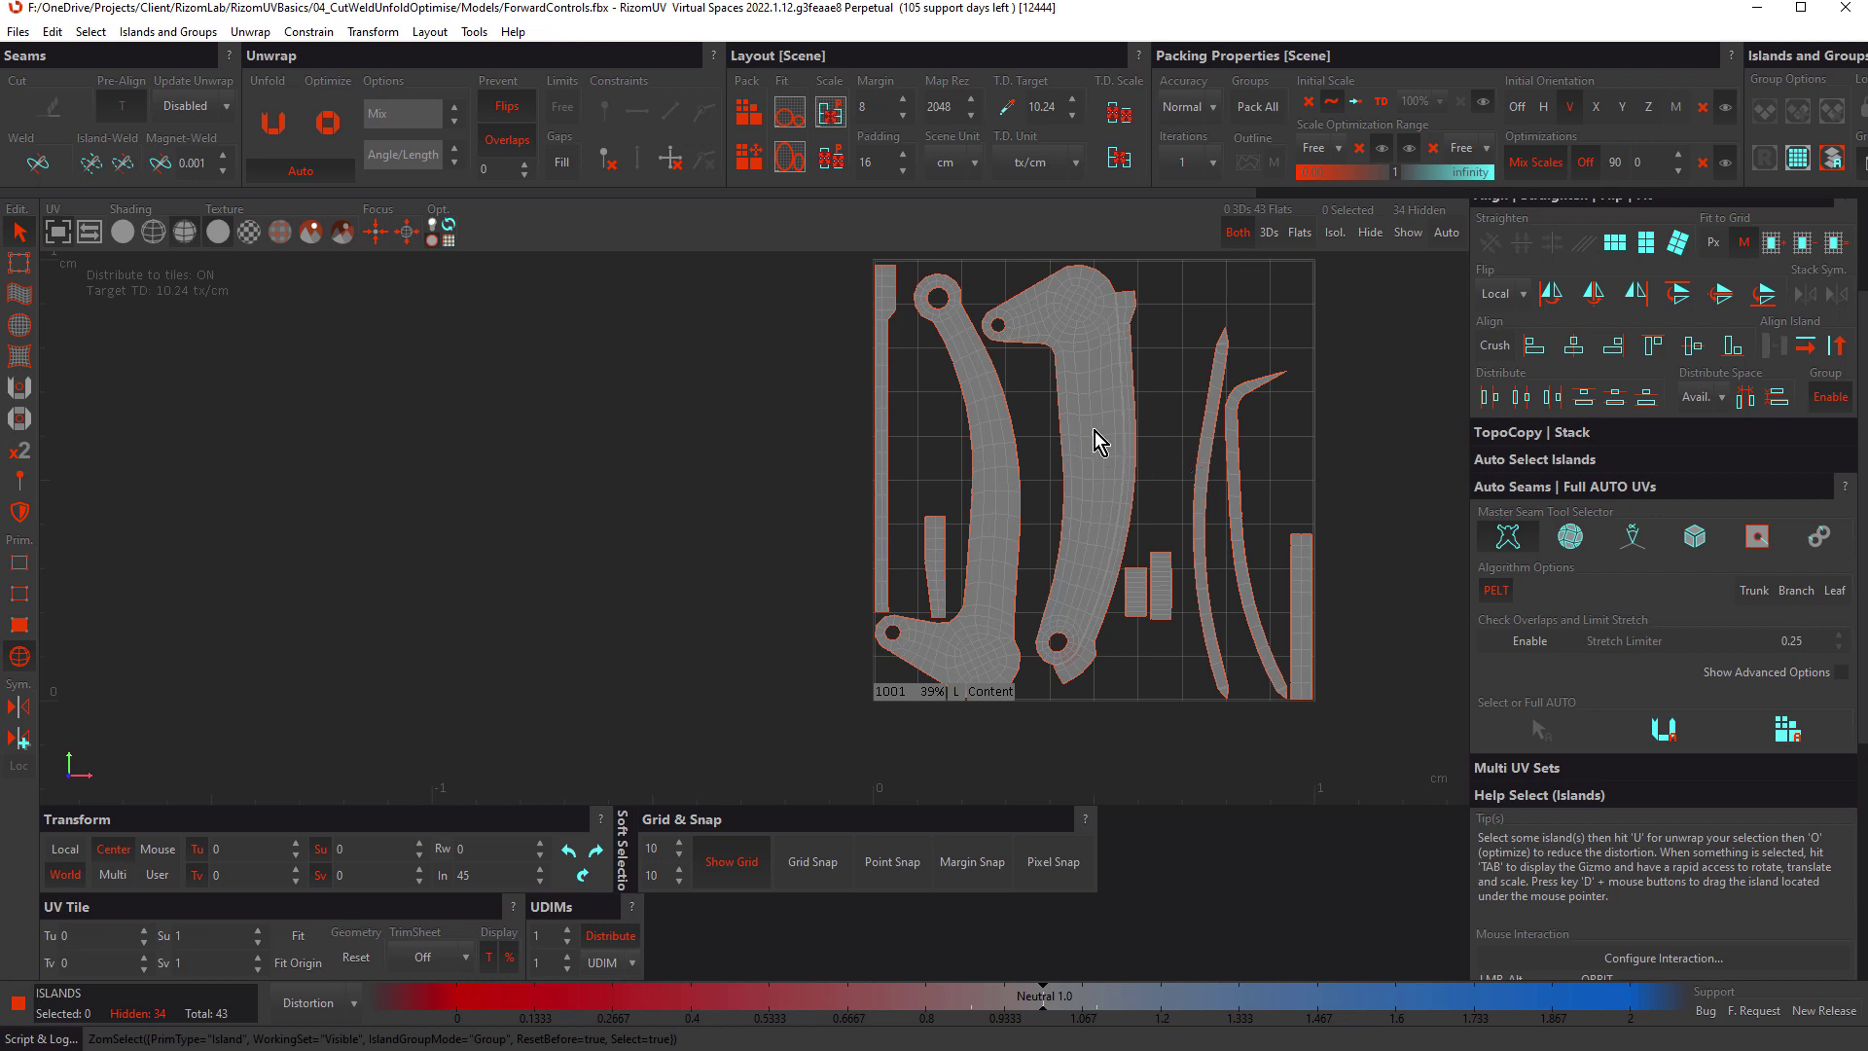
pyautogui.press('i')
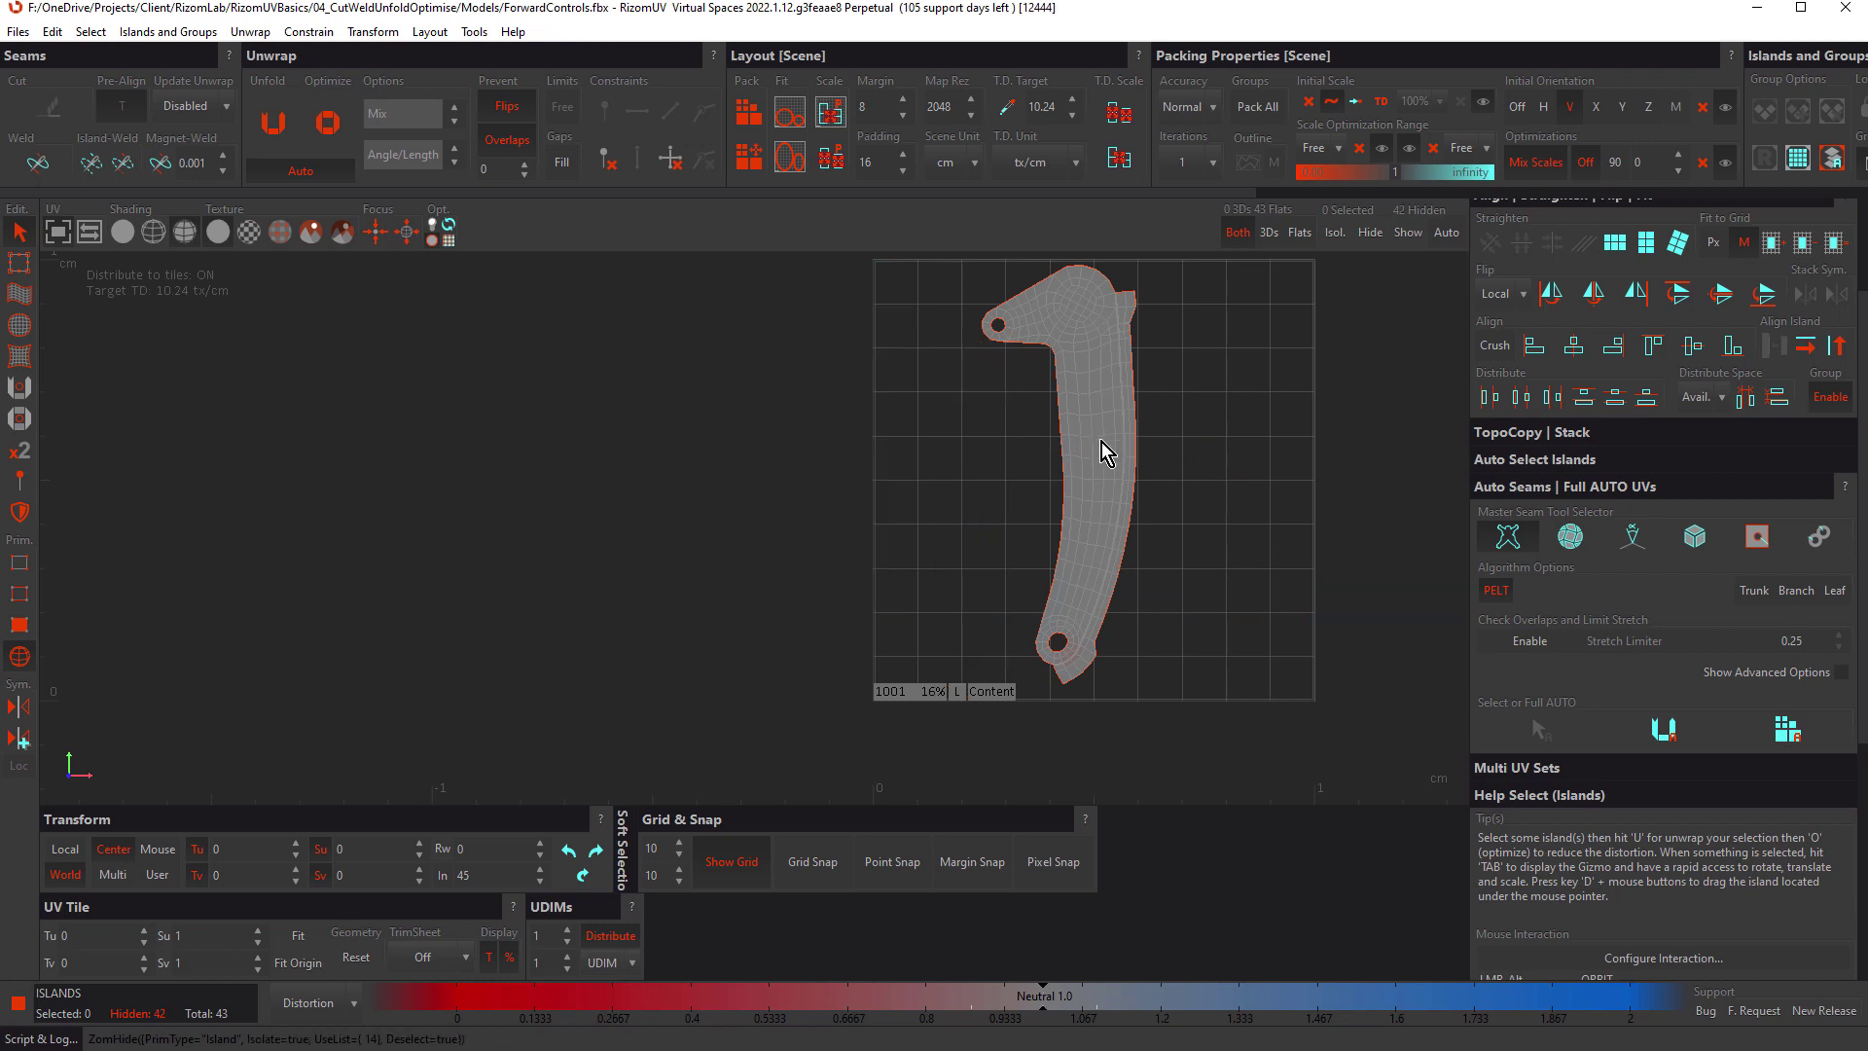
# Step: Cut all edges of the isolated lever arm to split it into single-polygon islands
pyautogui.press('F2')
pyautogui.doubleClick(1101, 441)
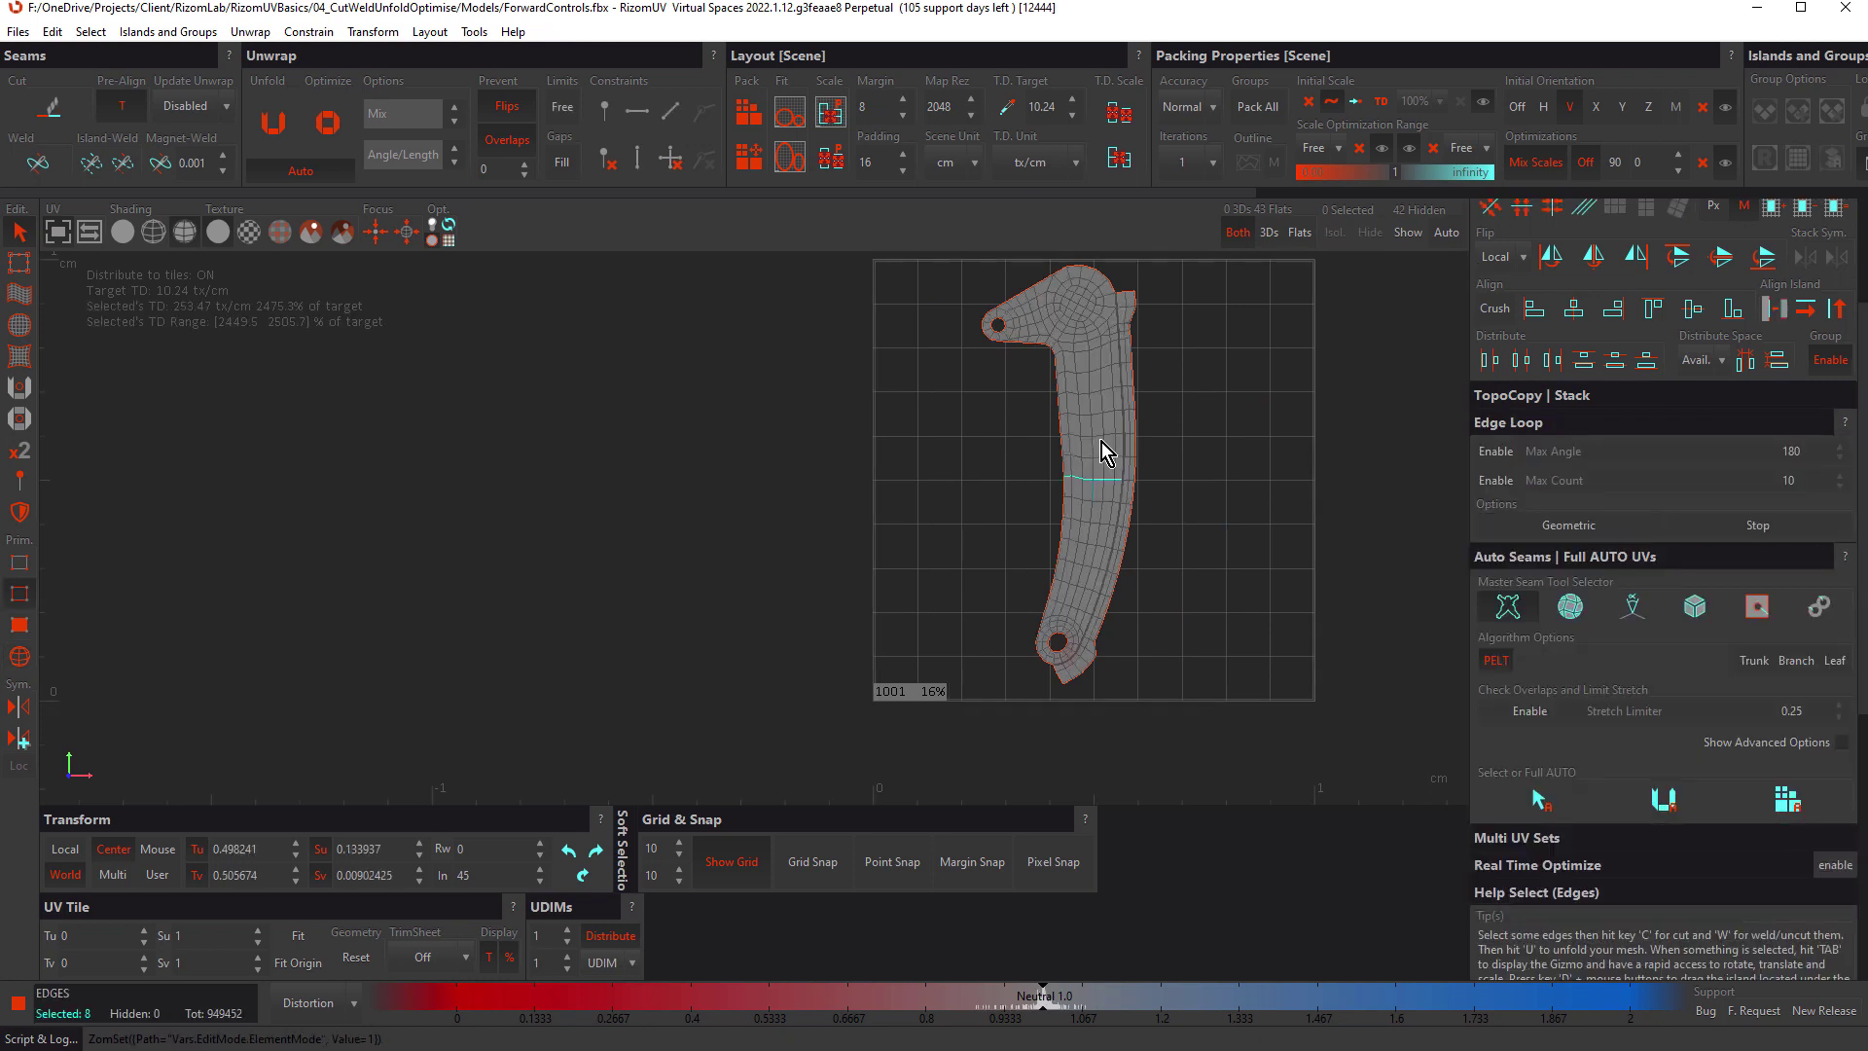
pyautogui.moveTo(949, 255); pyautogui.dragTo(1188, 700)
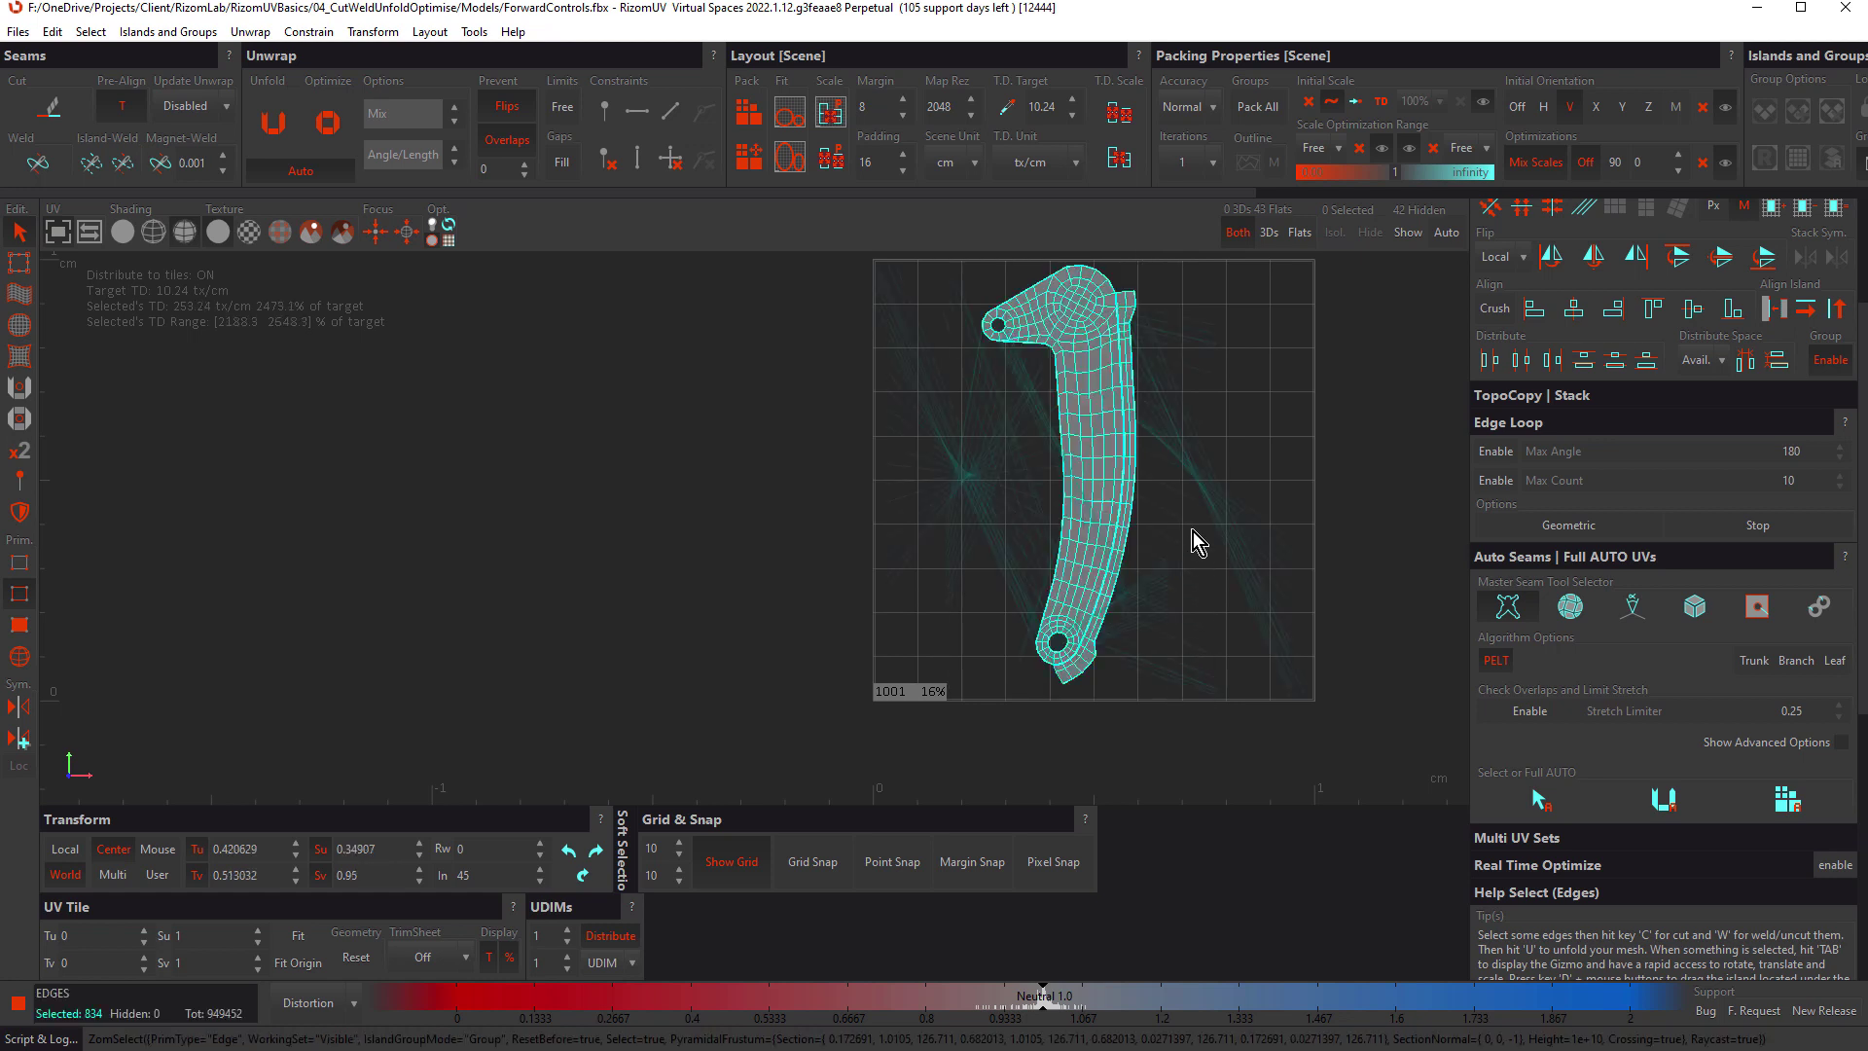
pyautogui.press('c')
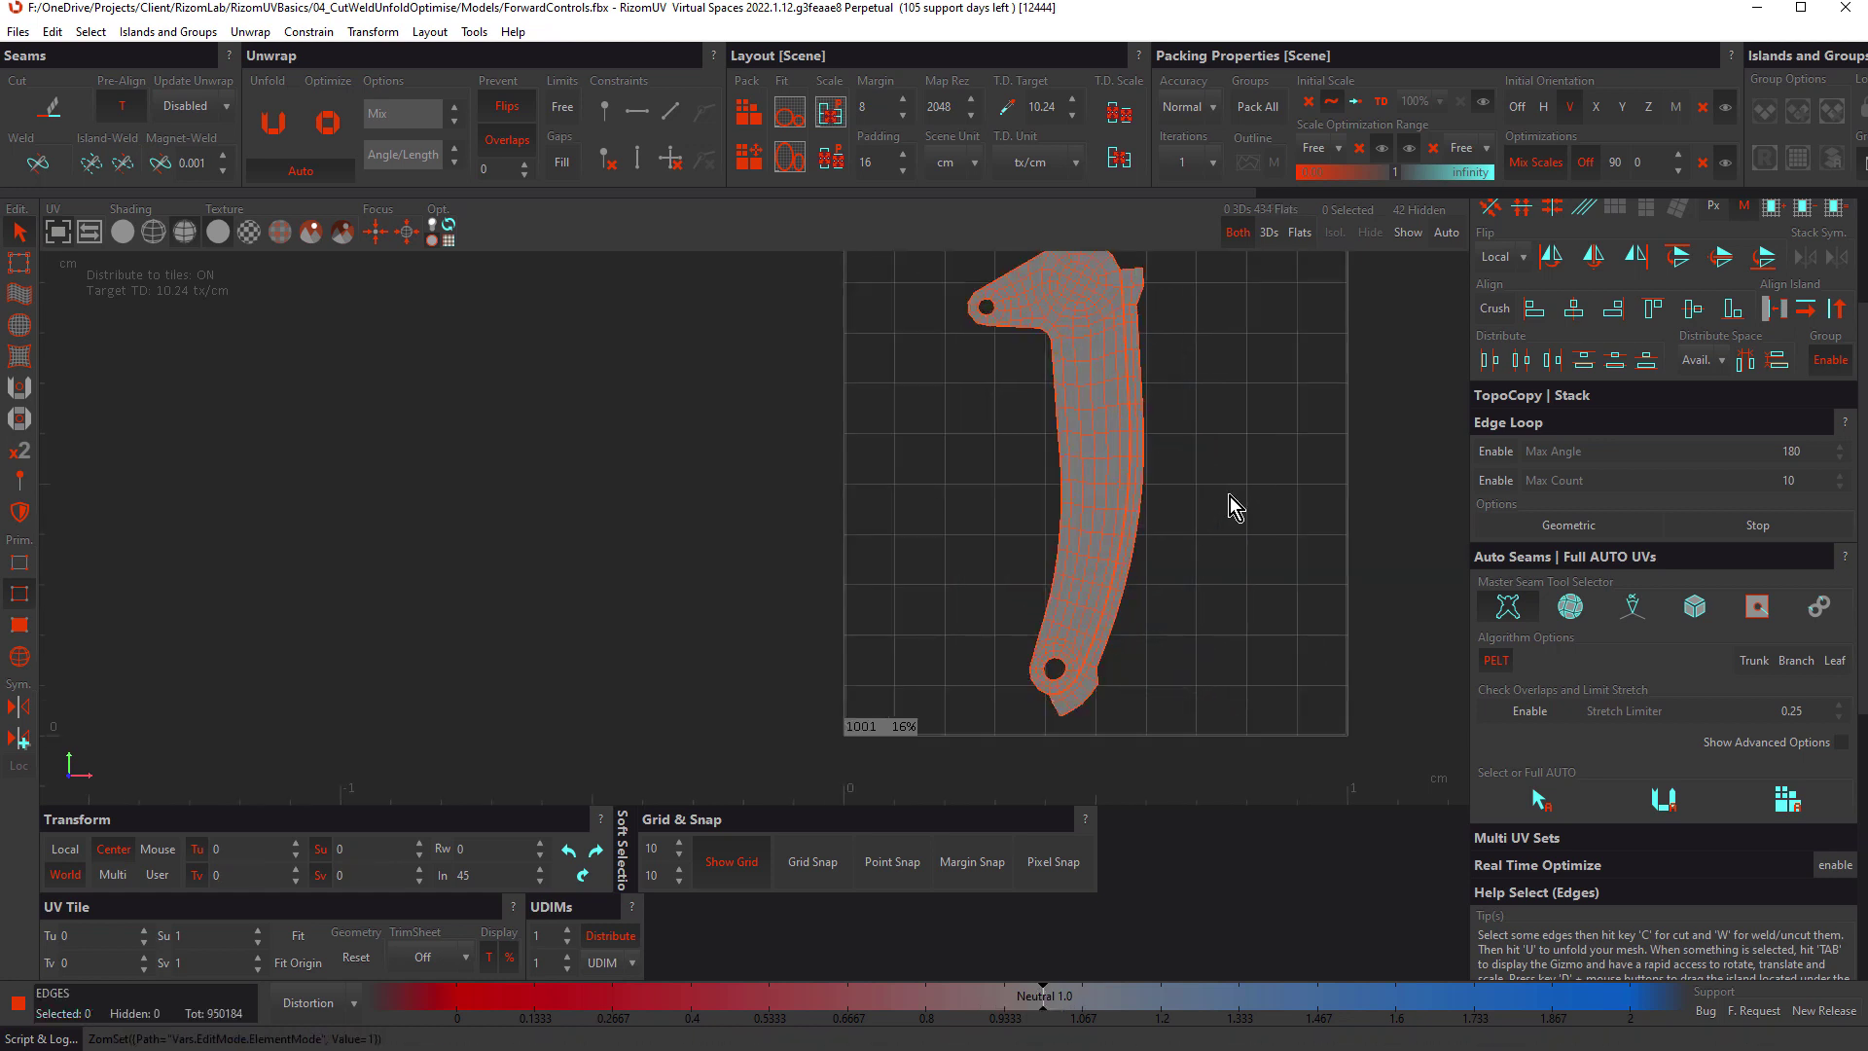
# Step: Pick several polygons along the lever arm in island selection mode to check that each is a separate island
pyautogui.press('F4')
pyautogui.scroll(2, 1118, 486)
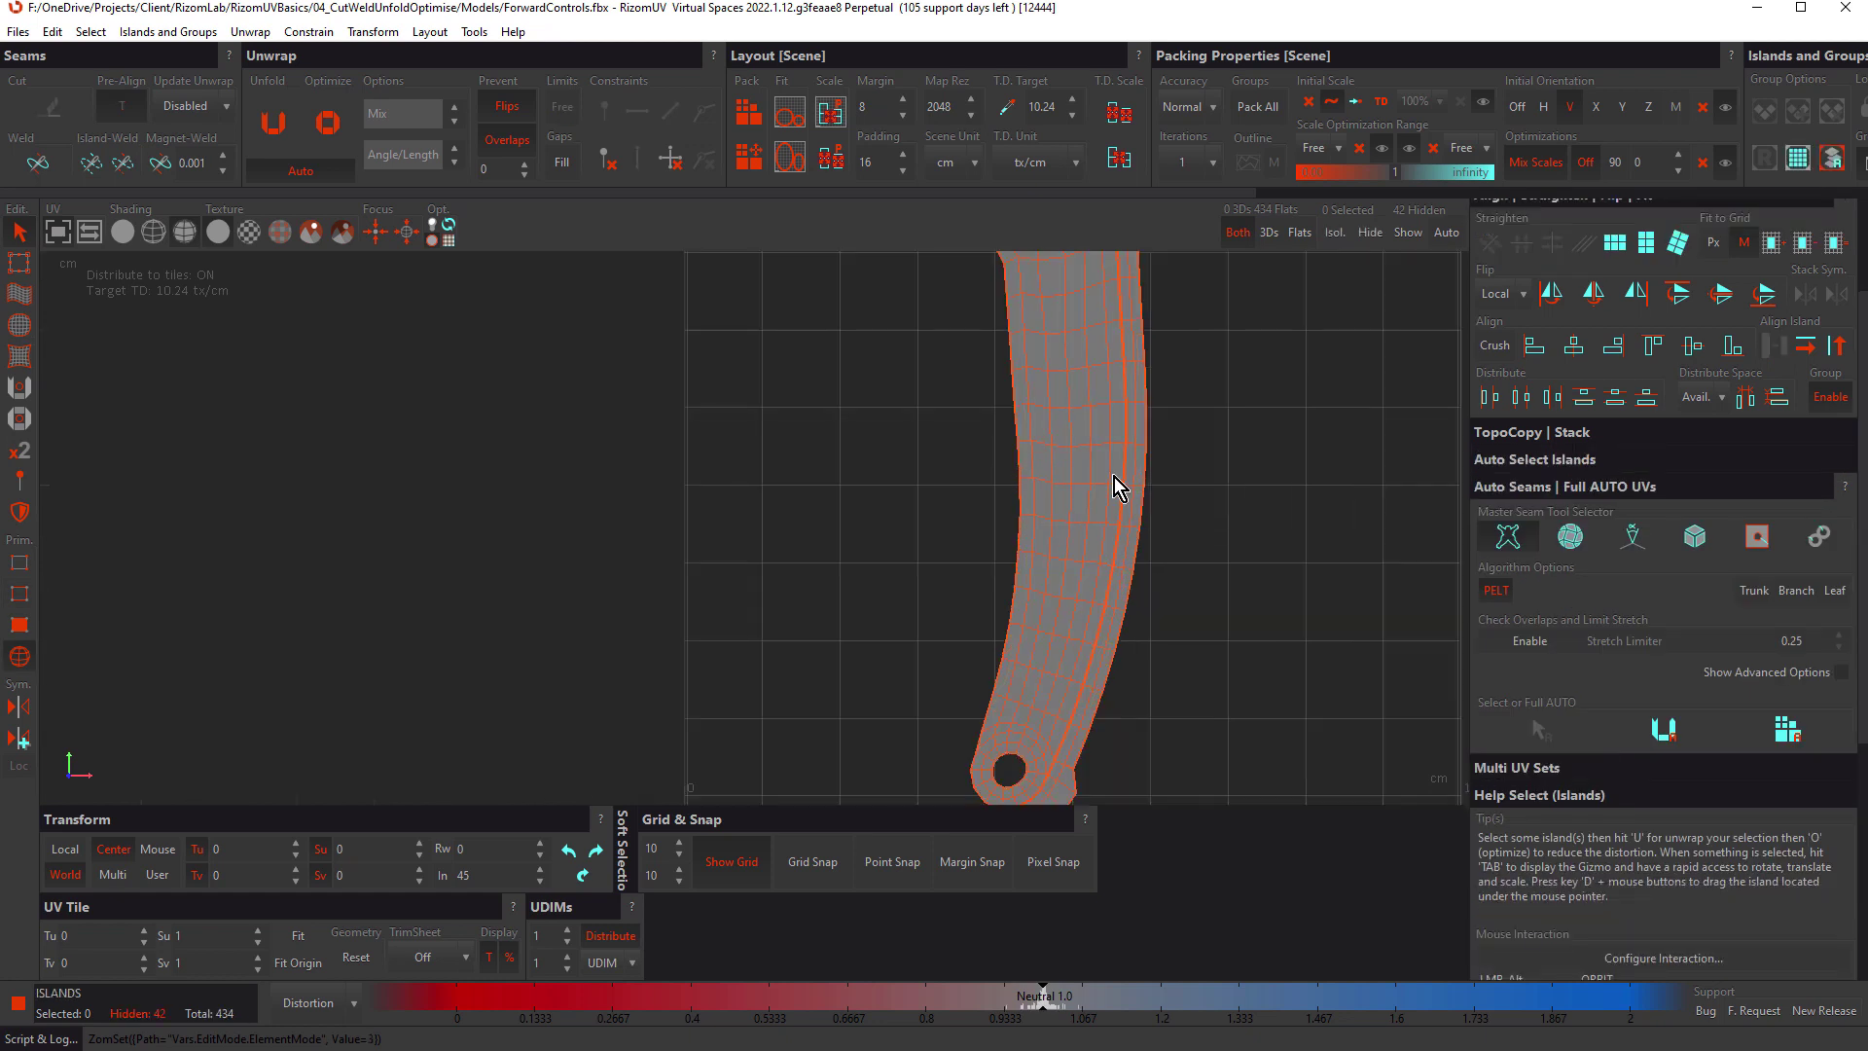
pyautogui.click(1079, 471)
pyautogui.click(1065, 501)
pyautogui.click(1097, 543)
pyautogui.click(1070, 588)
pyautogui.click(1050, 615)
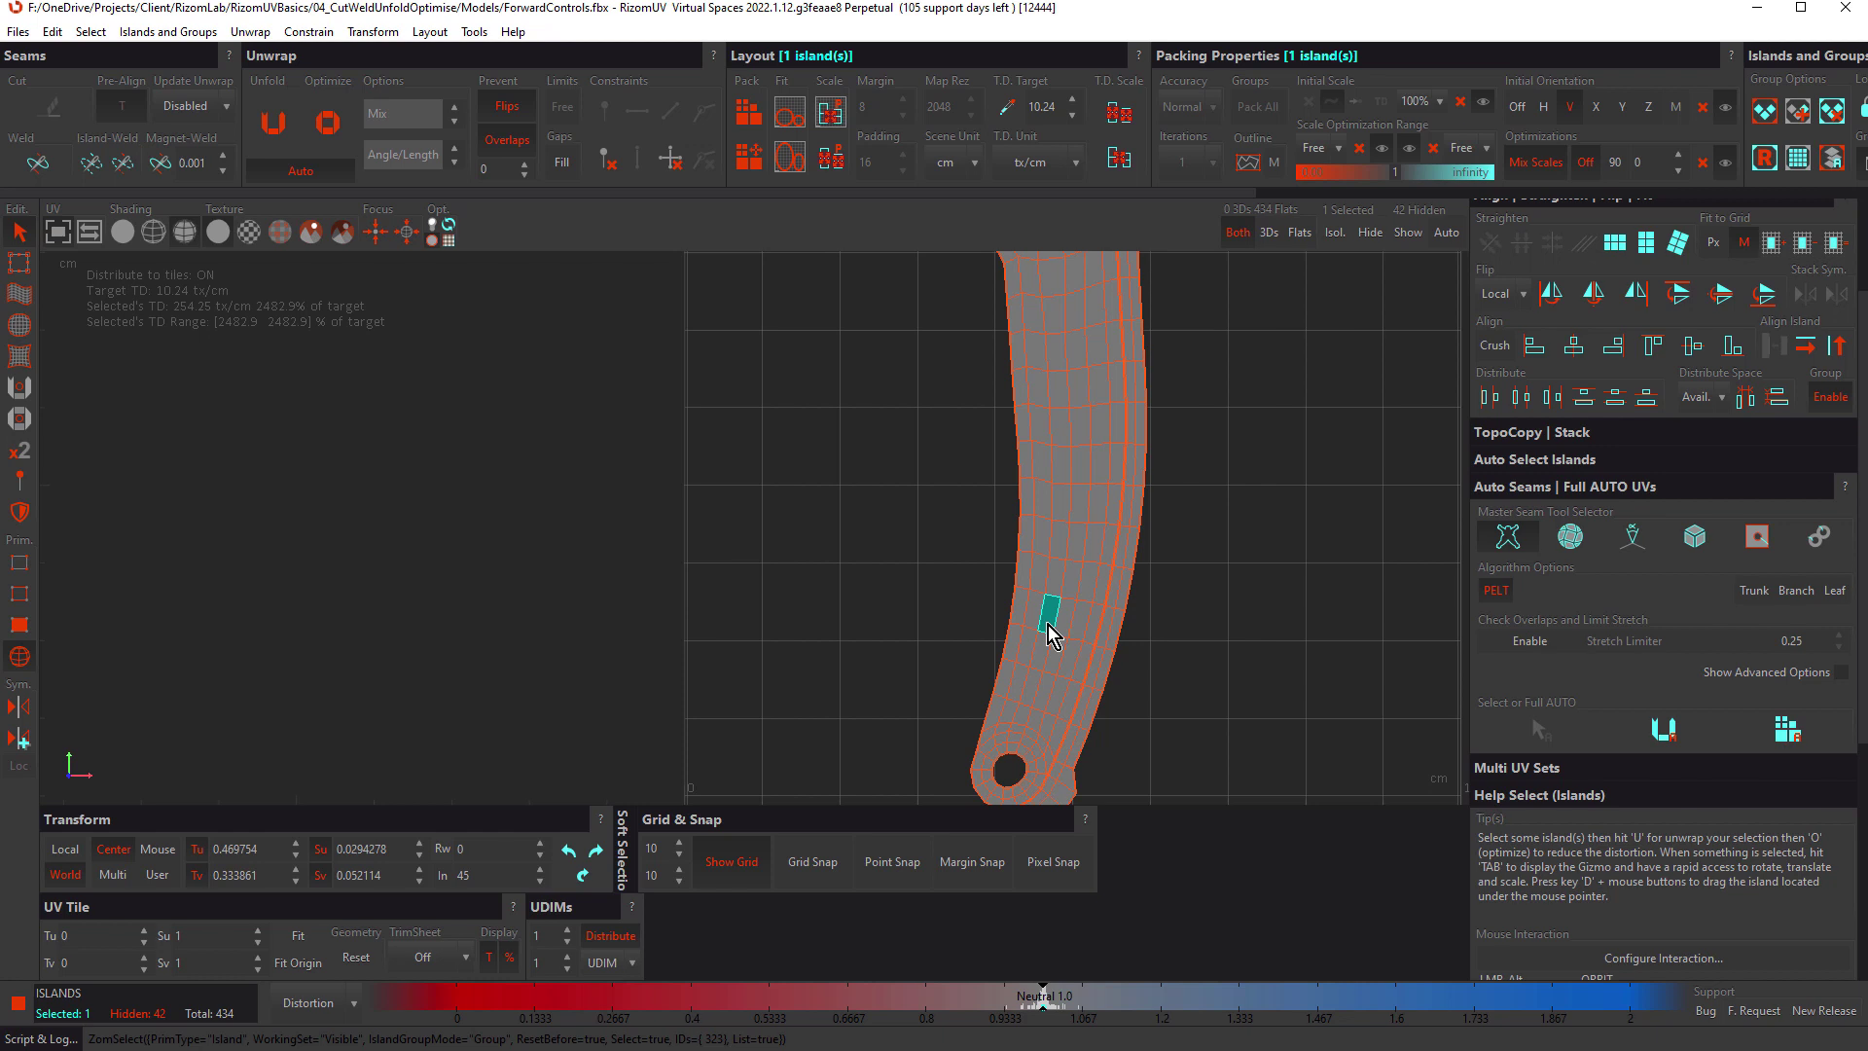
# Step: Select all the lever arm's polygon islands, rejoin them with Magnet Weld, and clear the selection
pyautogui.hotkey('ctrl', 'z')
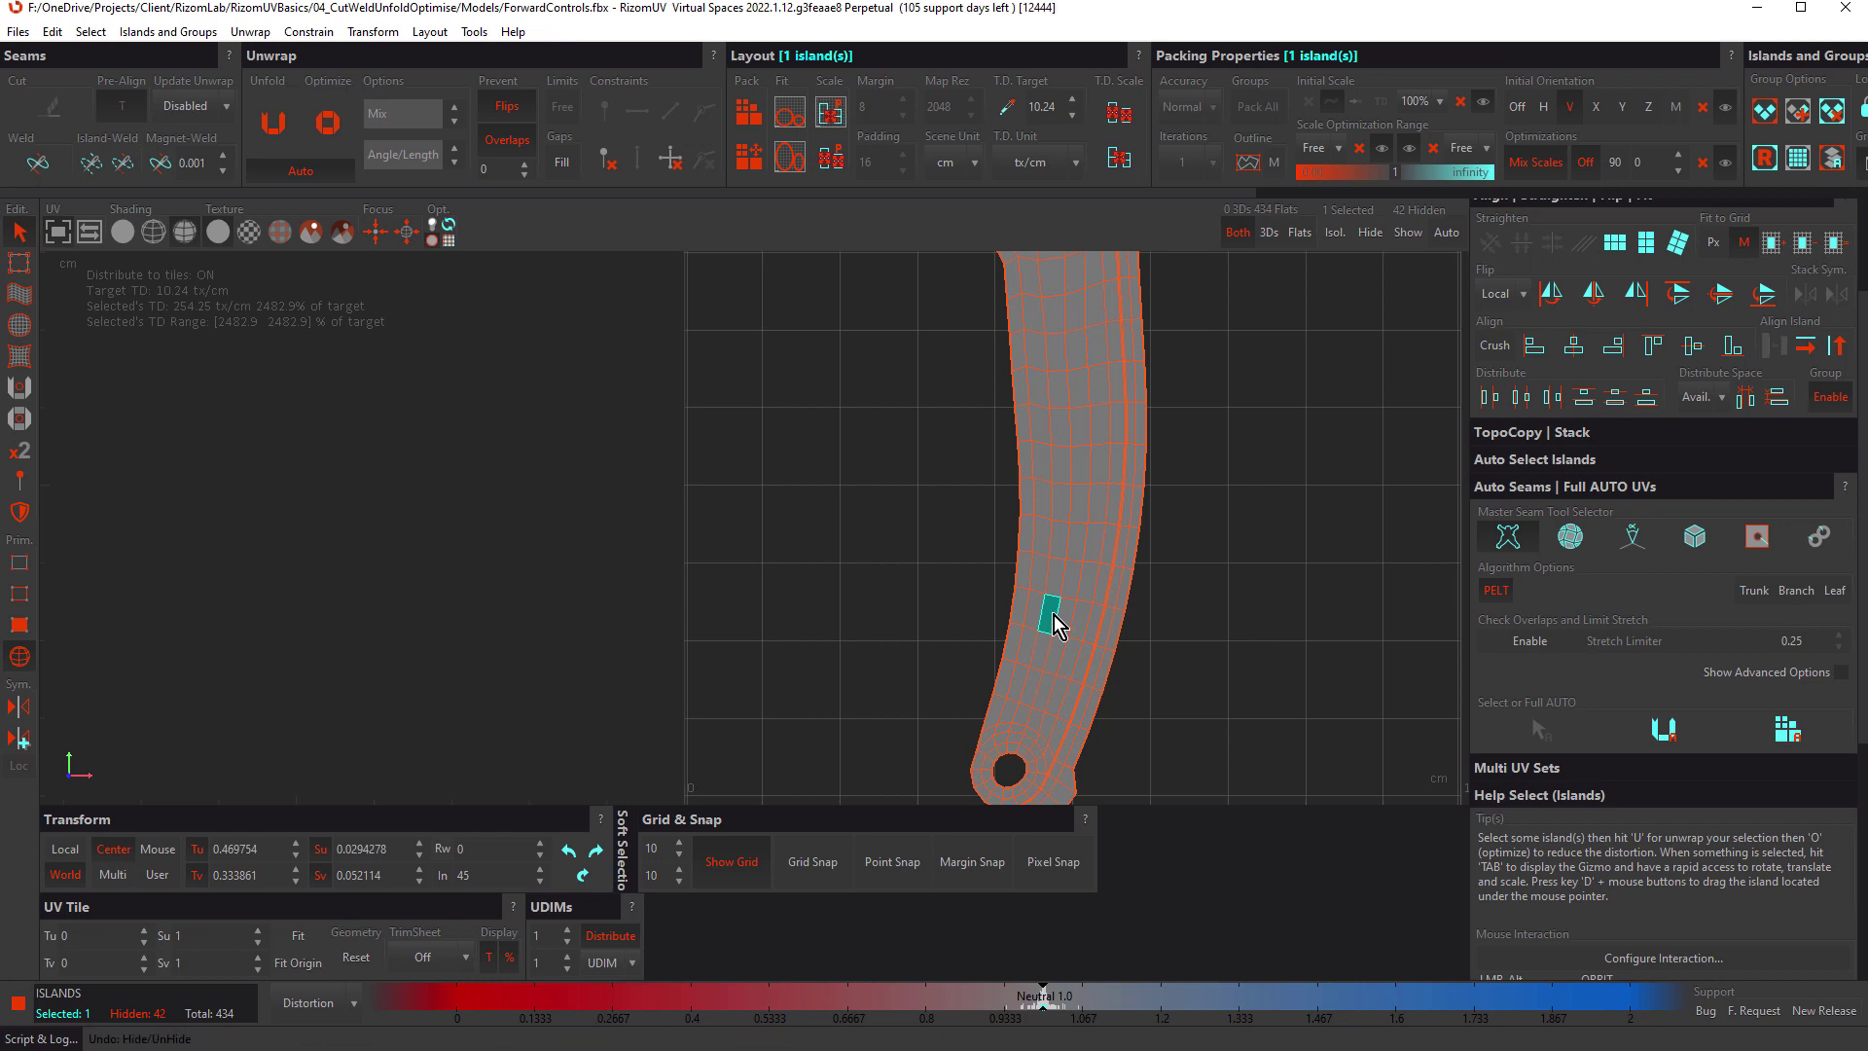
pyautogui.click(1055, 625)
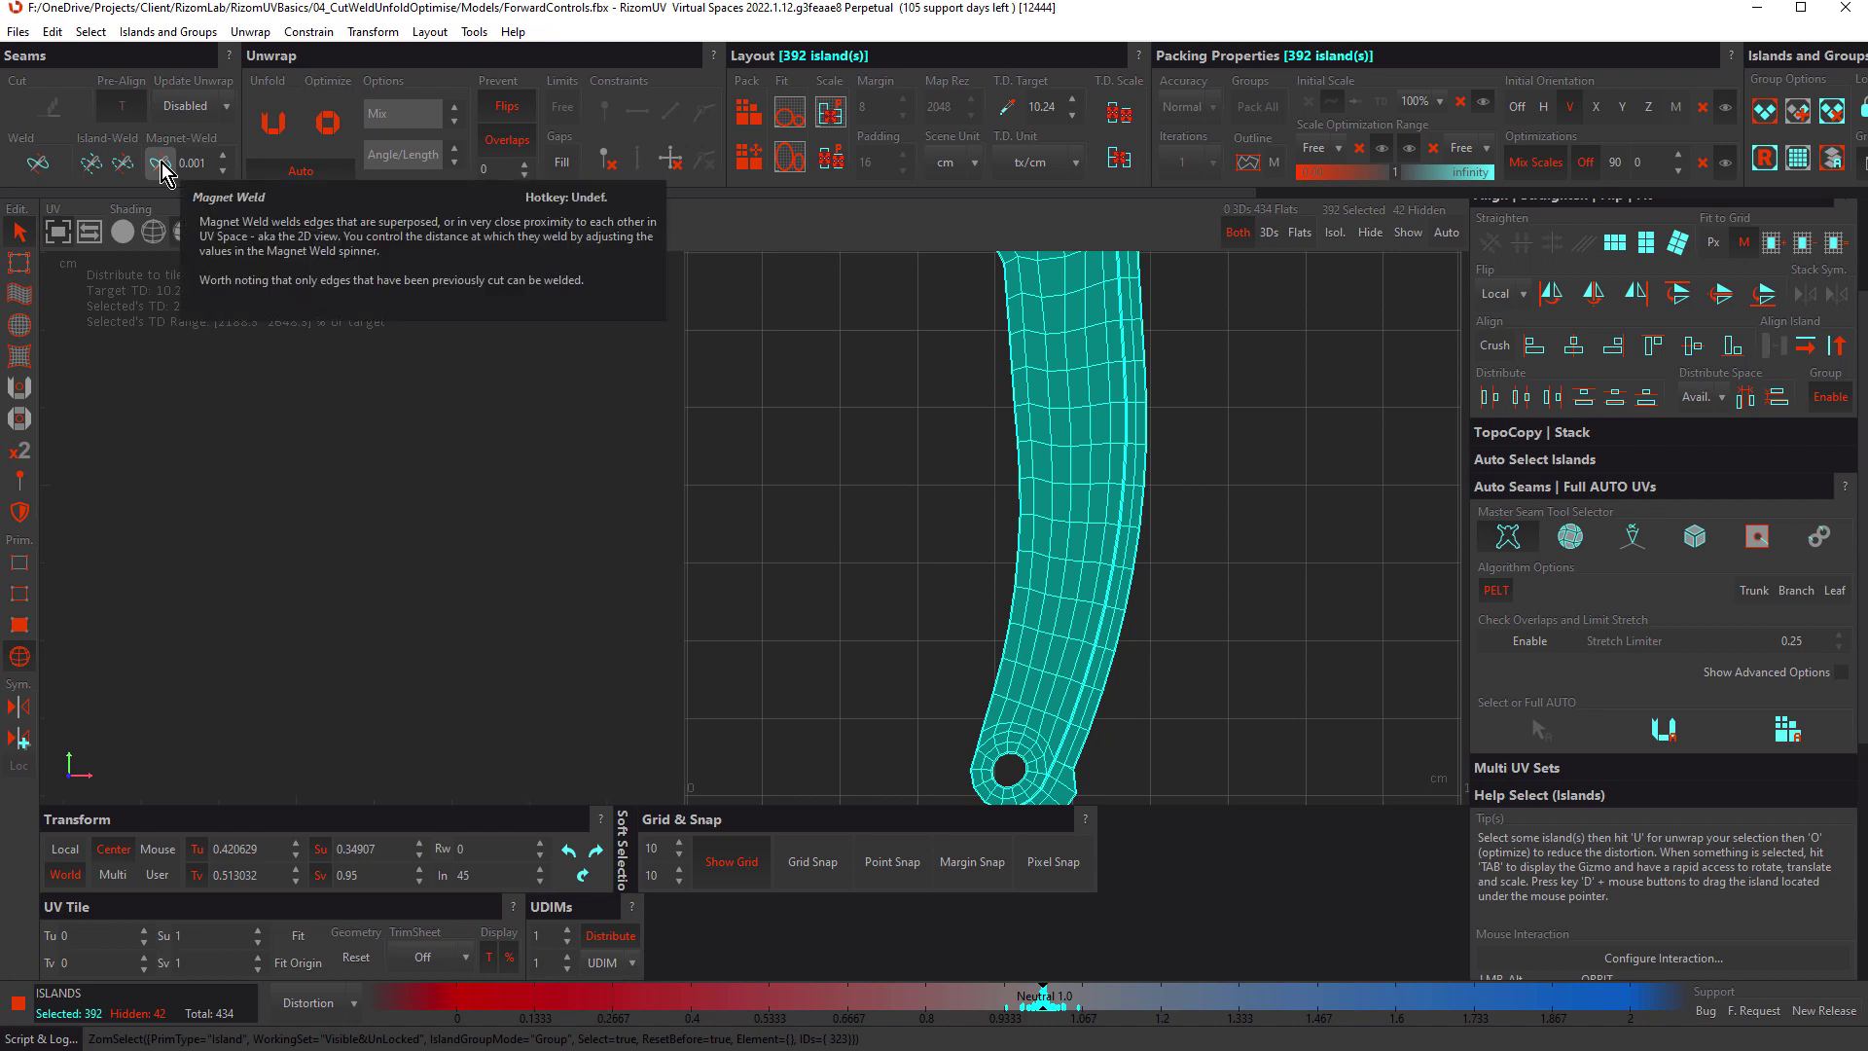
pyautogui.click(849, 478)
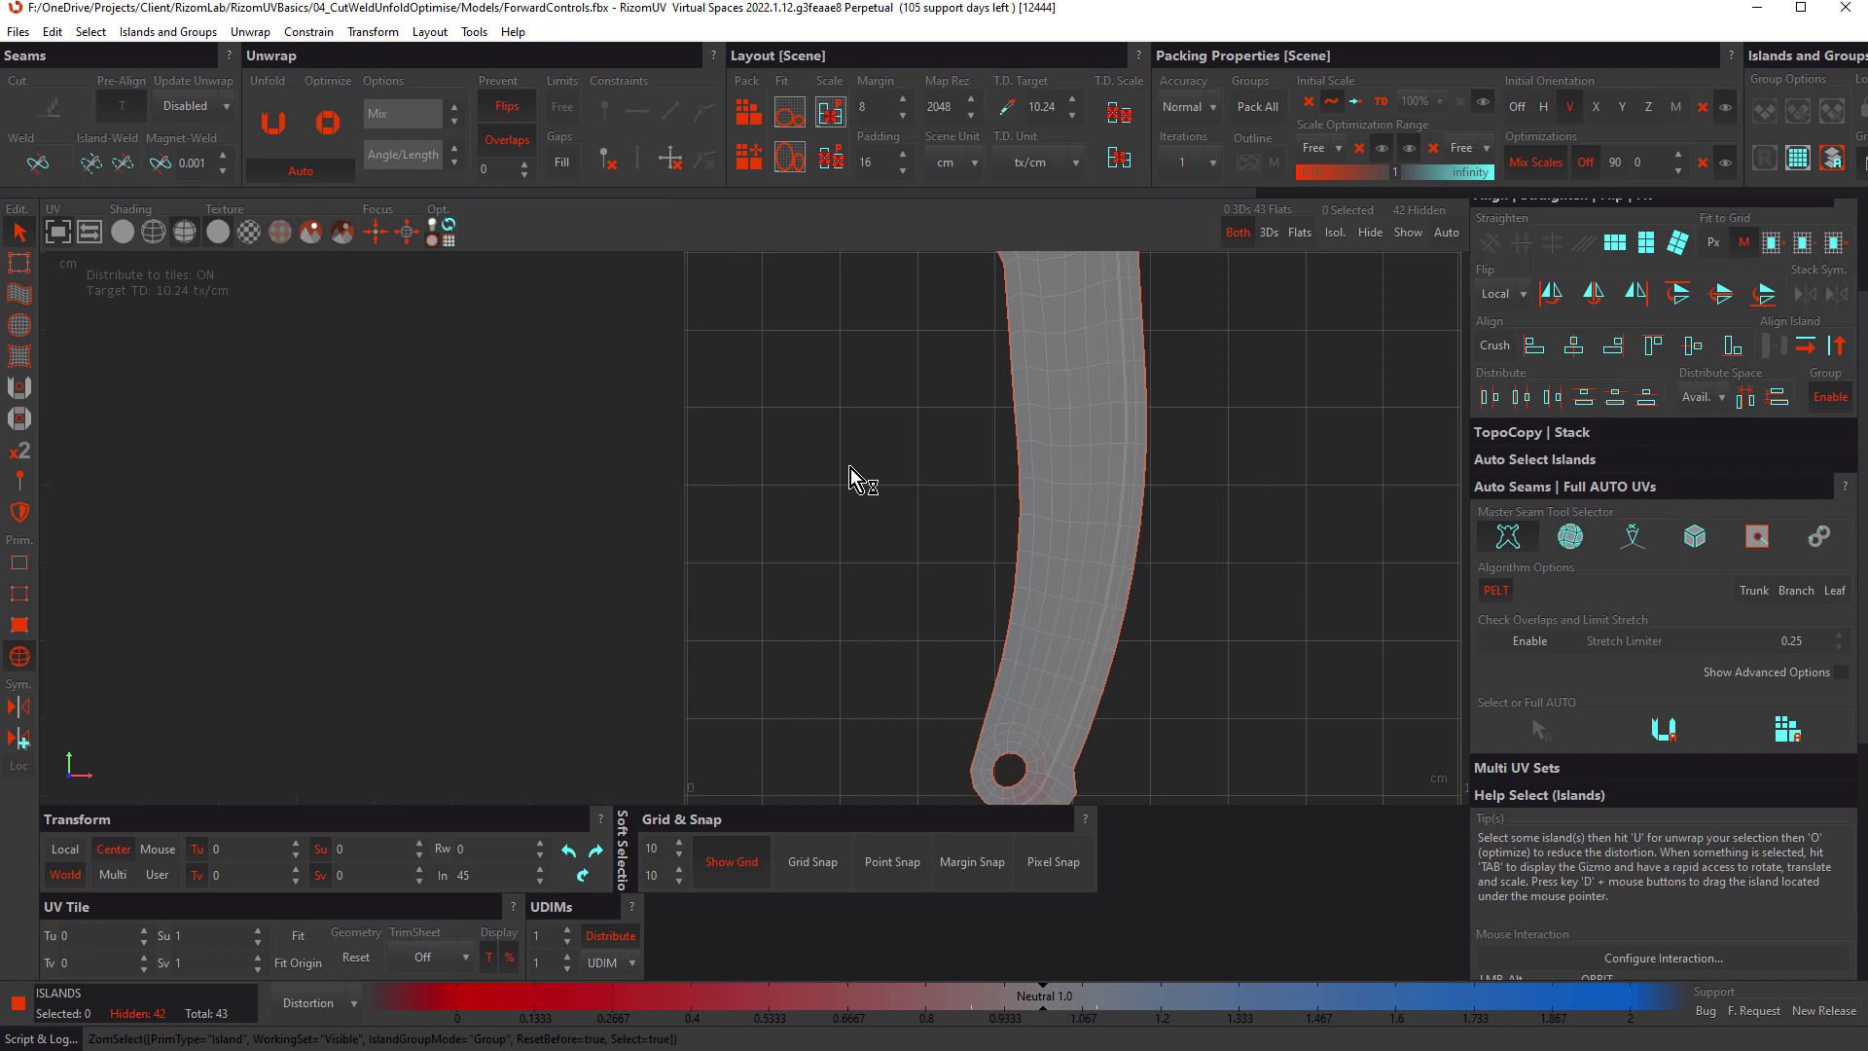
pyautogui.click(1096, 457)
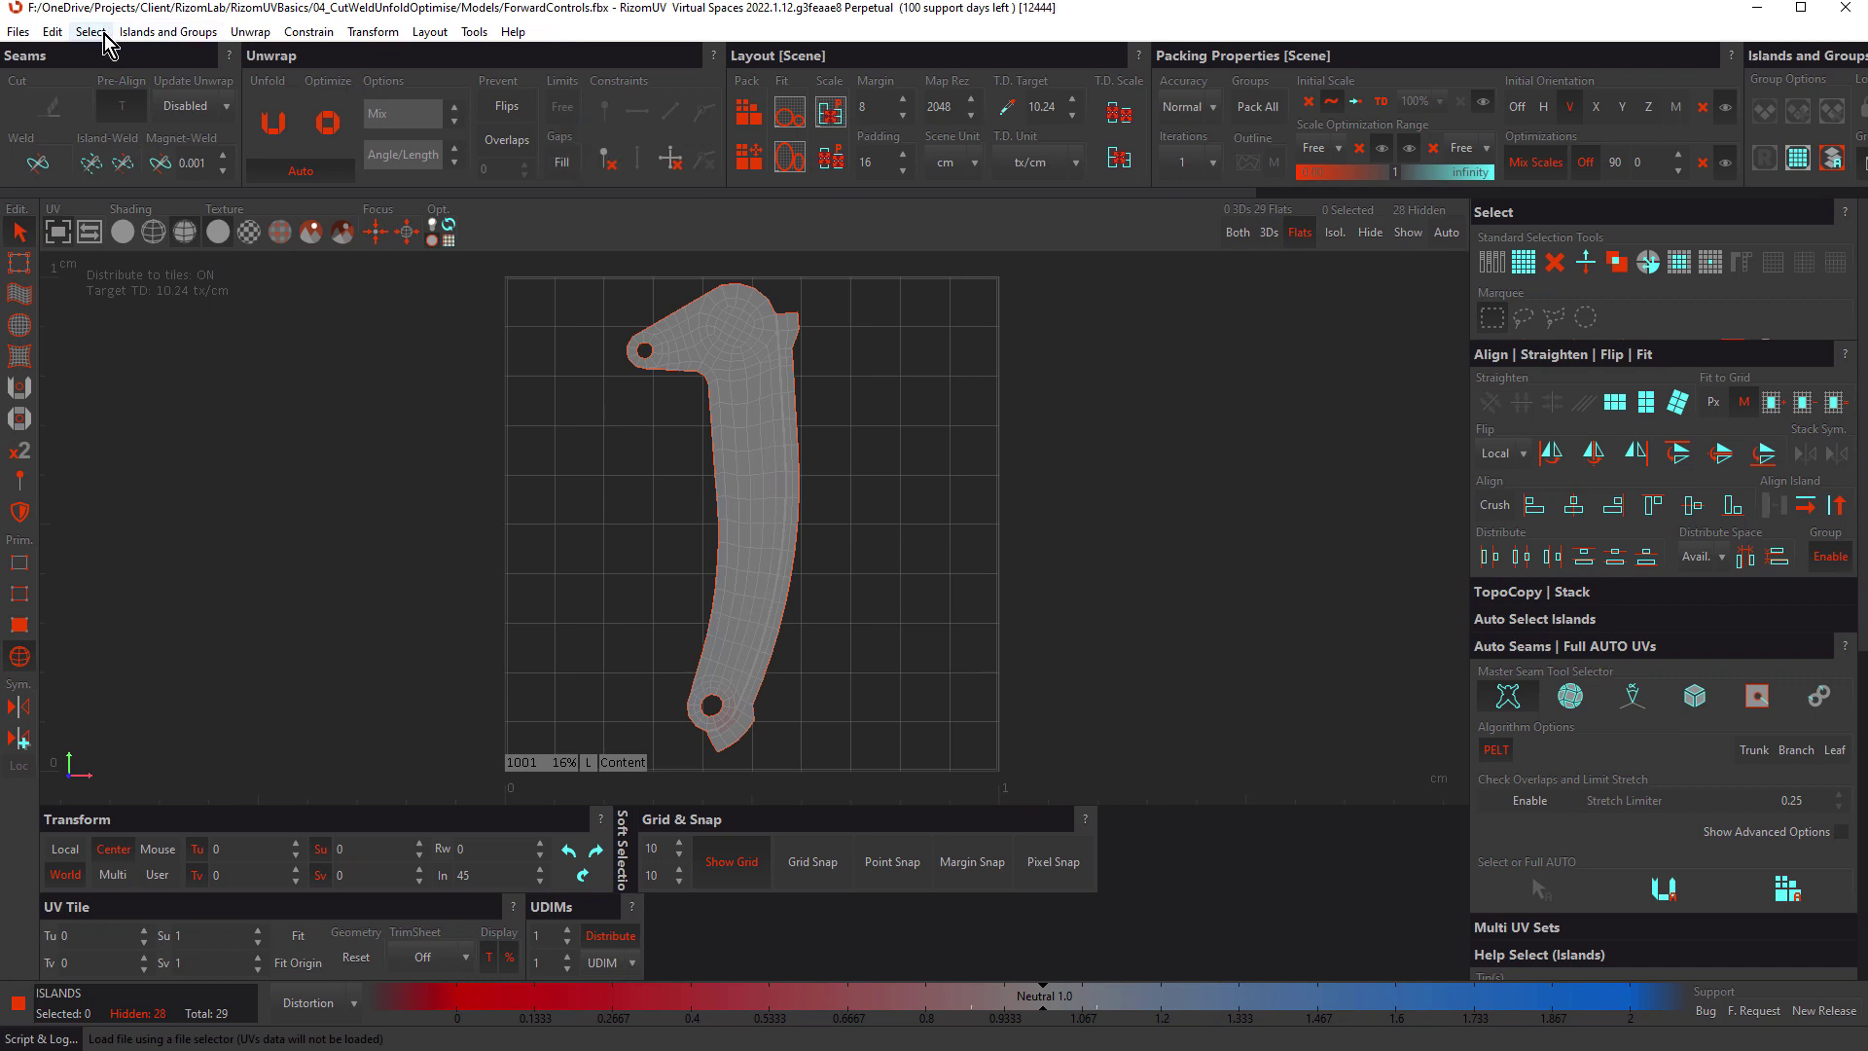
# Step: Load MaleHead.obj without saving the changes to the current model
pyautogui.click(19, 32)
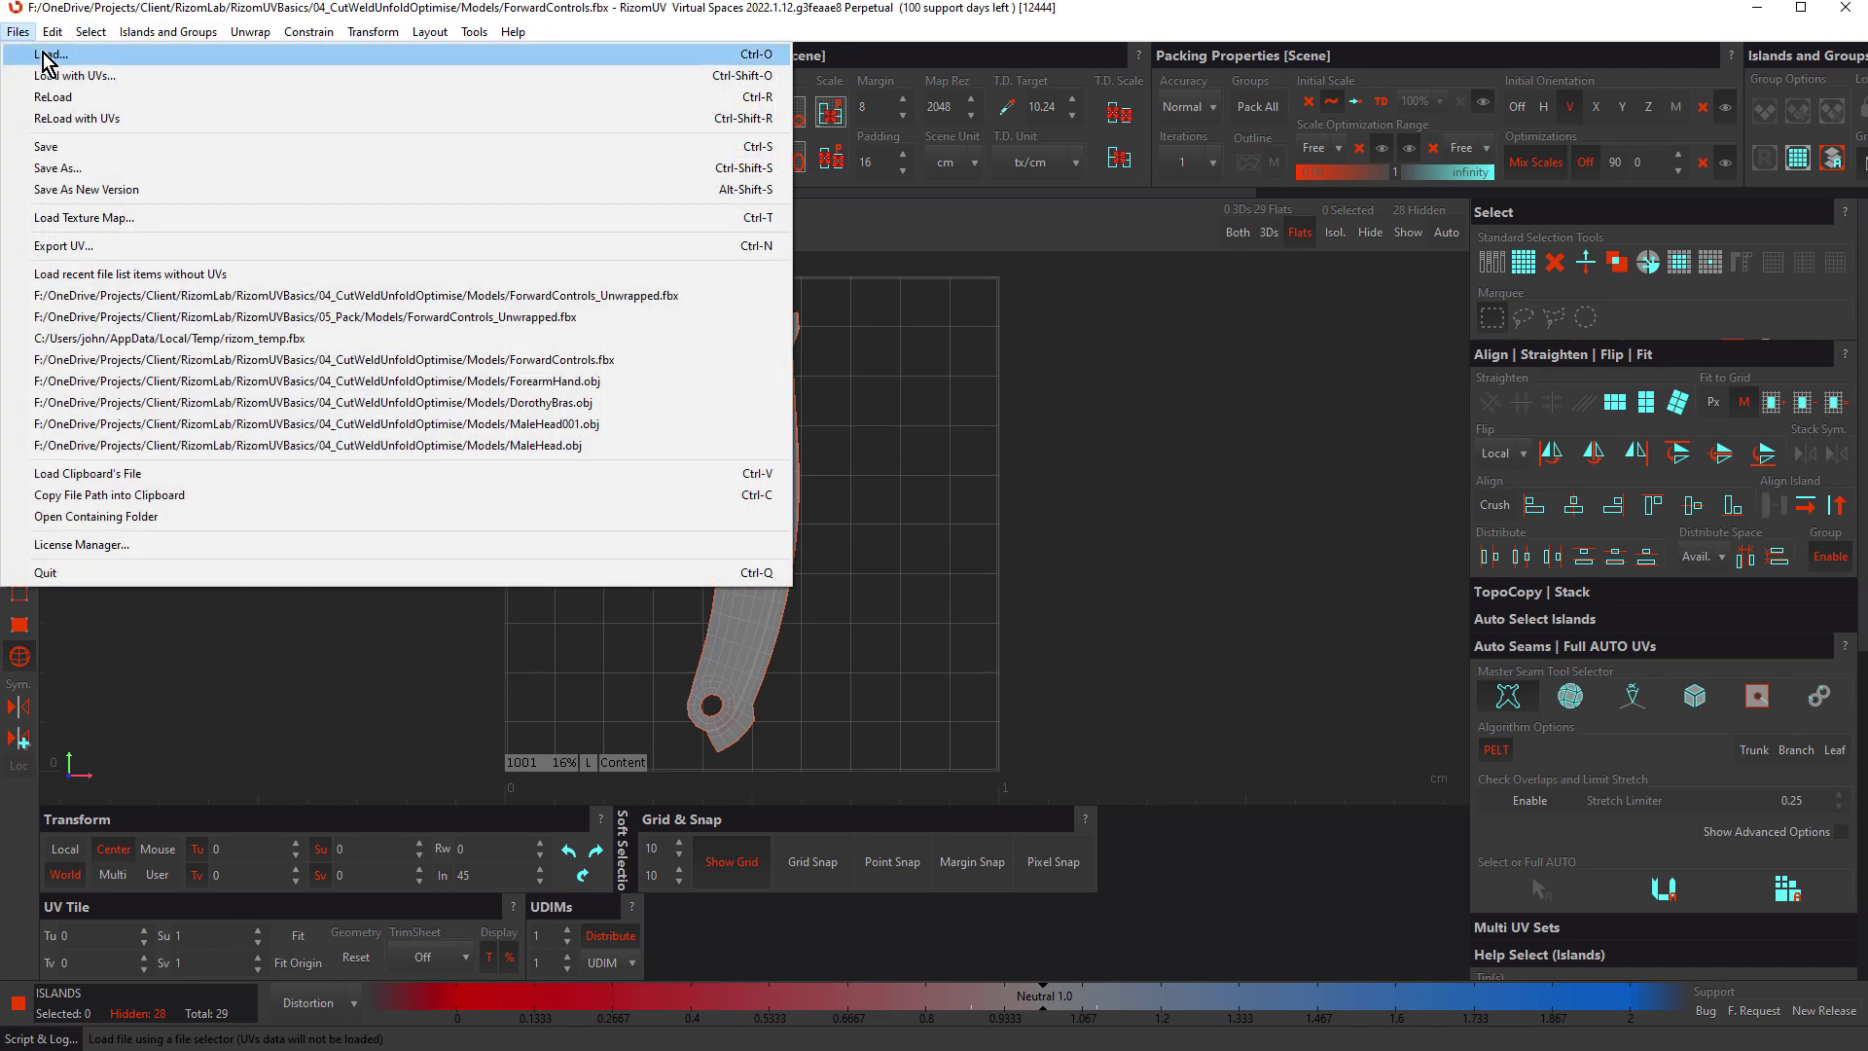
pyautogui.click(42, 56)
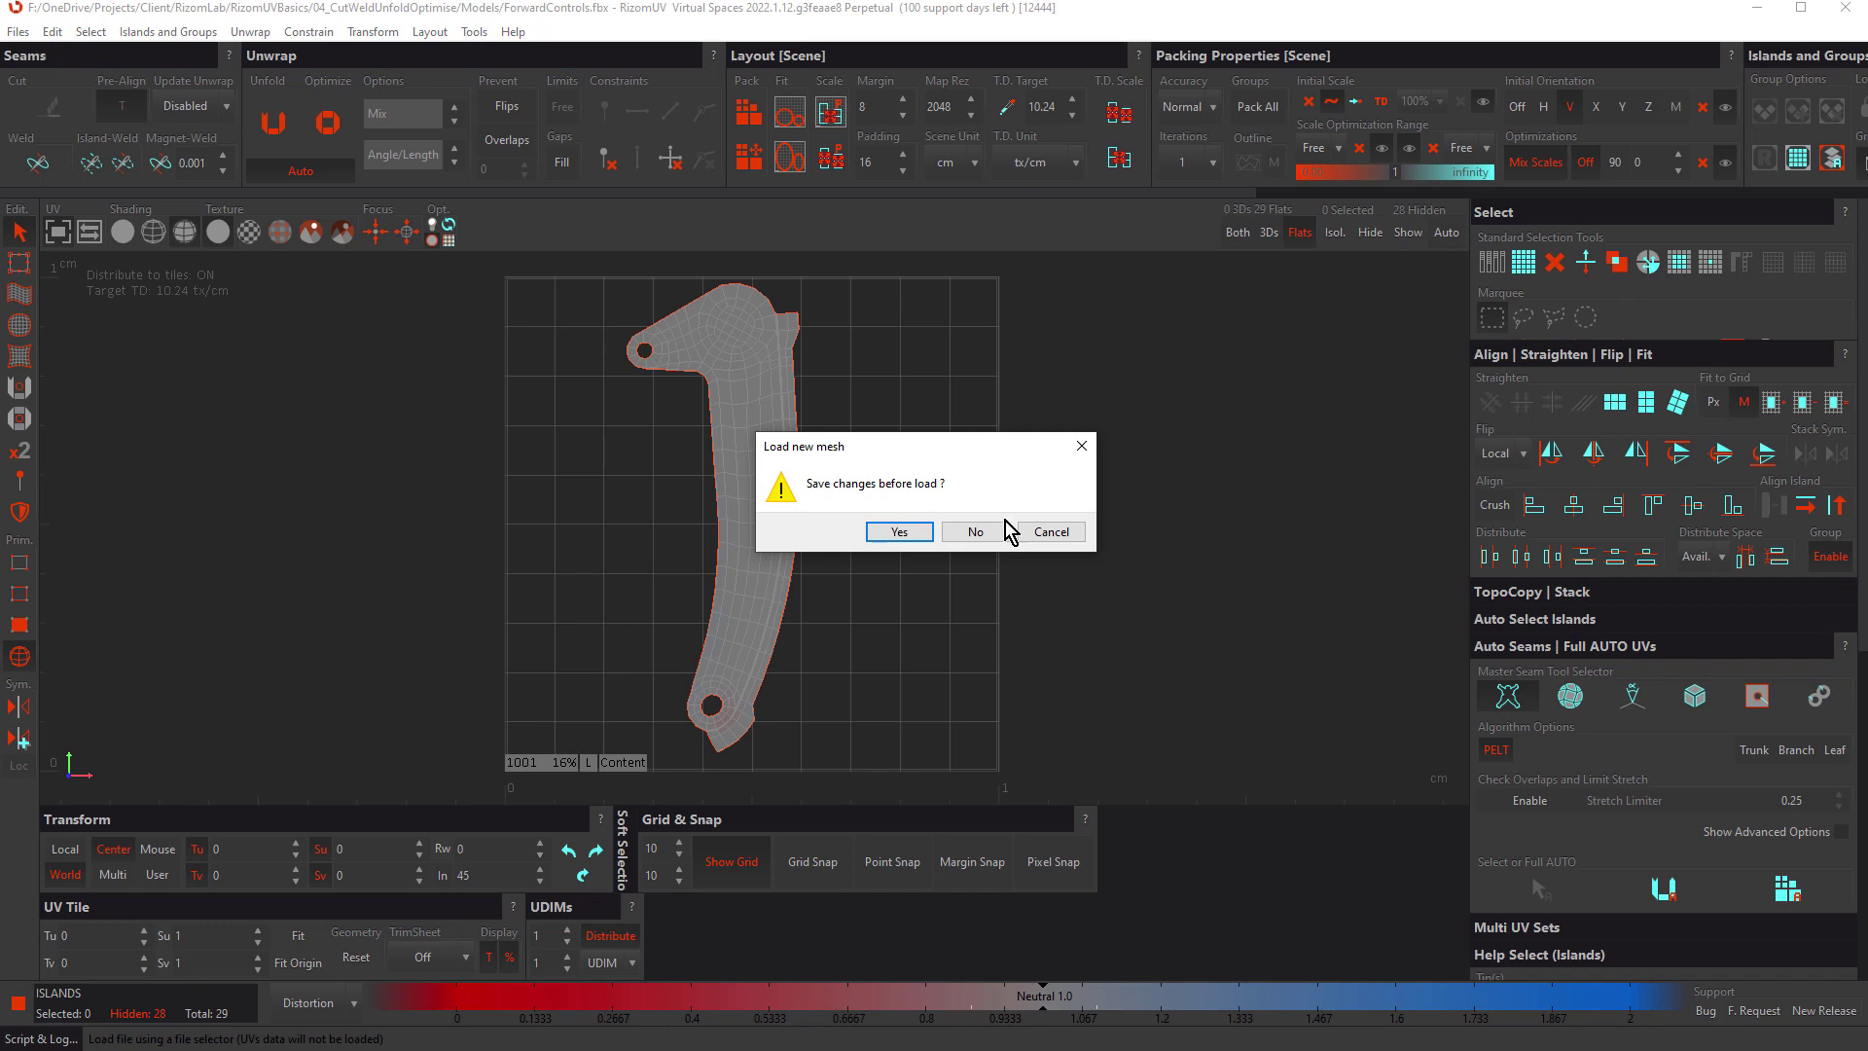
pyautogui.click(969, 532)
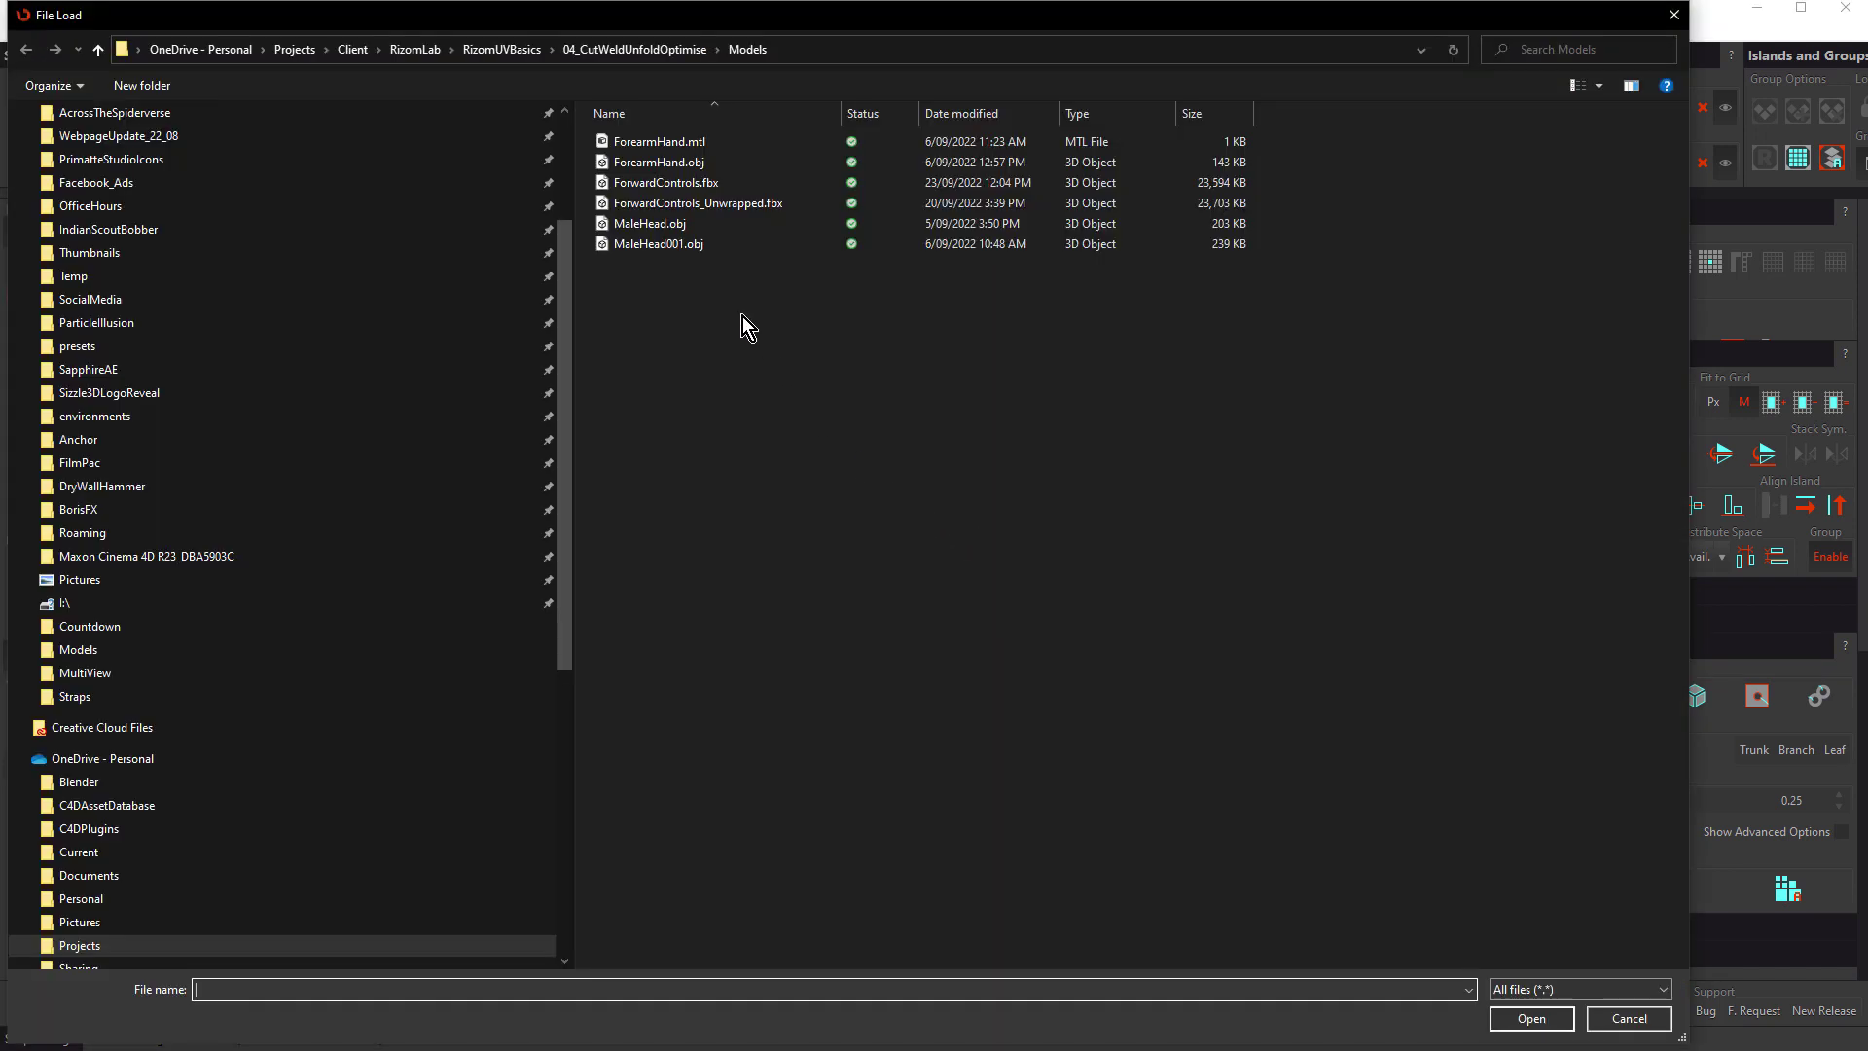
pyautogui.doubleClick(673, 225)
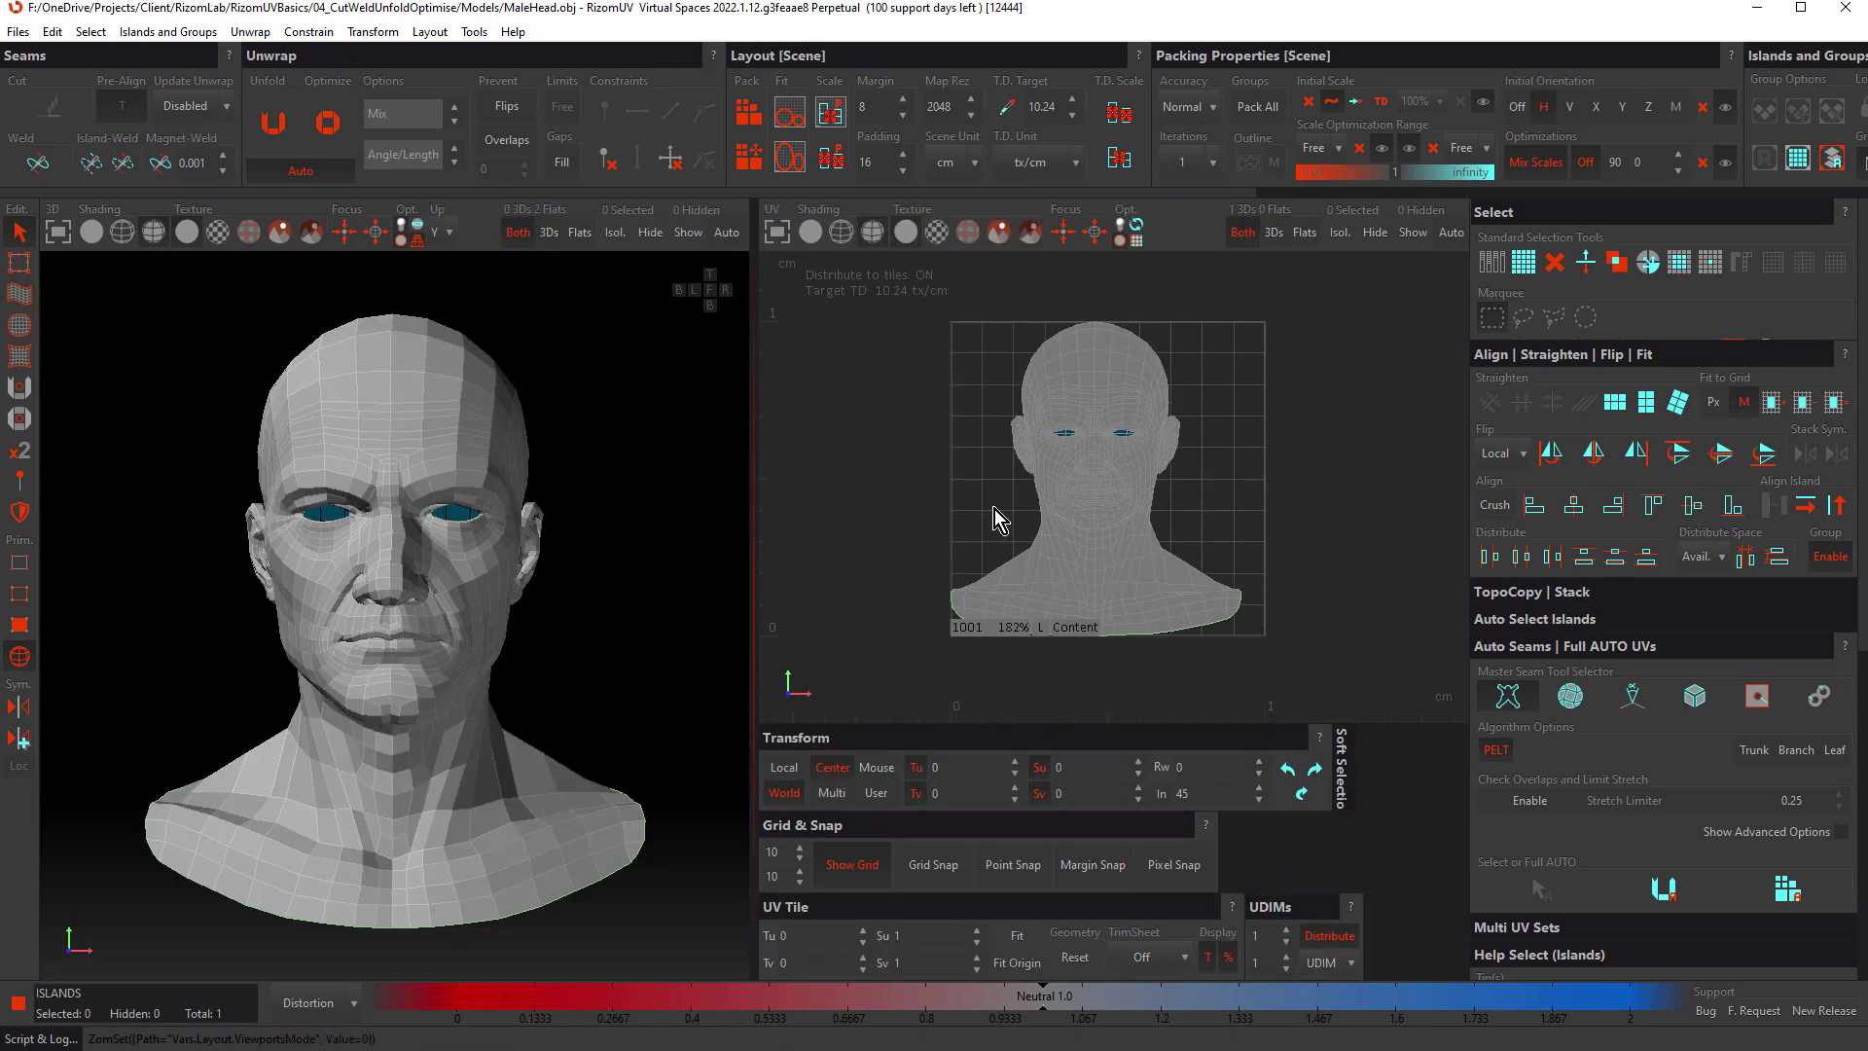
# Step: Limit the 3D viewport to 3D islands and the UV viewport to flat islands, and show the 3D view alone
pyautogui.click(551, 230)
pyautogui.click(1304, 233)
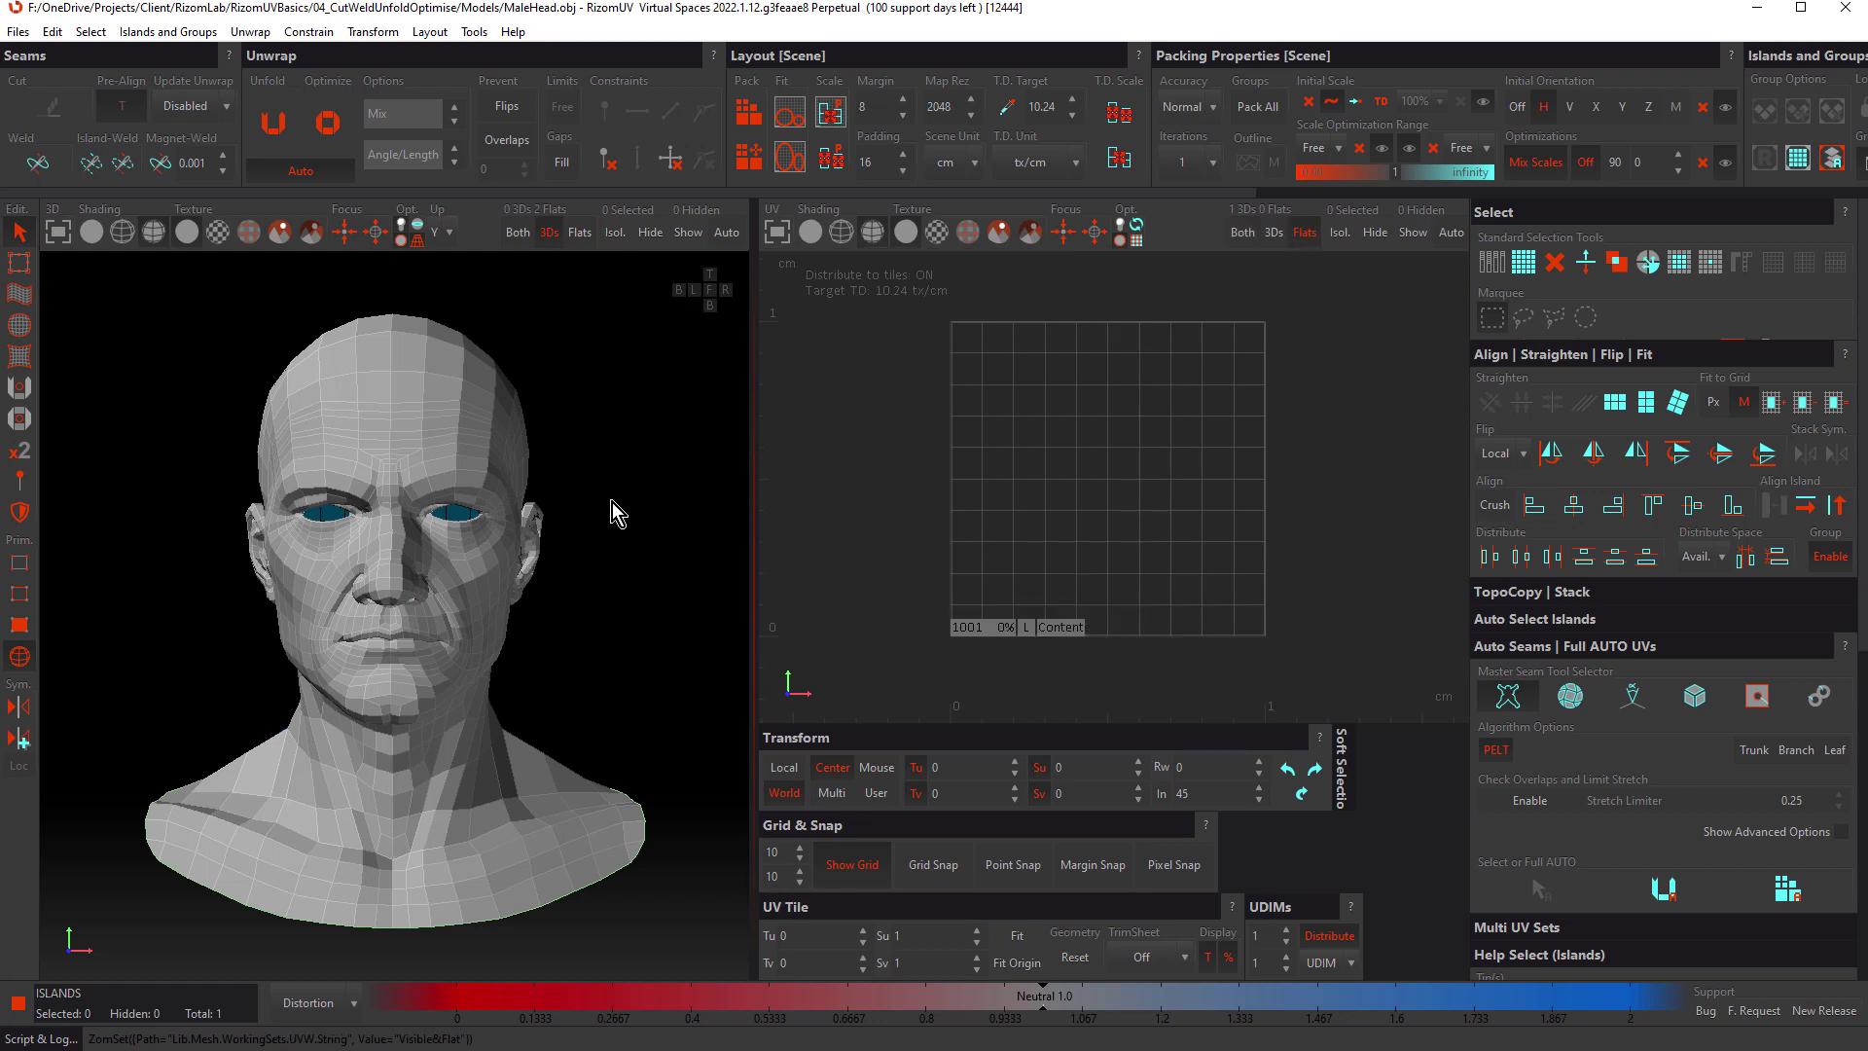
pyautogui.press('F1')
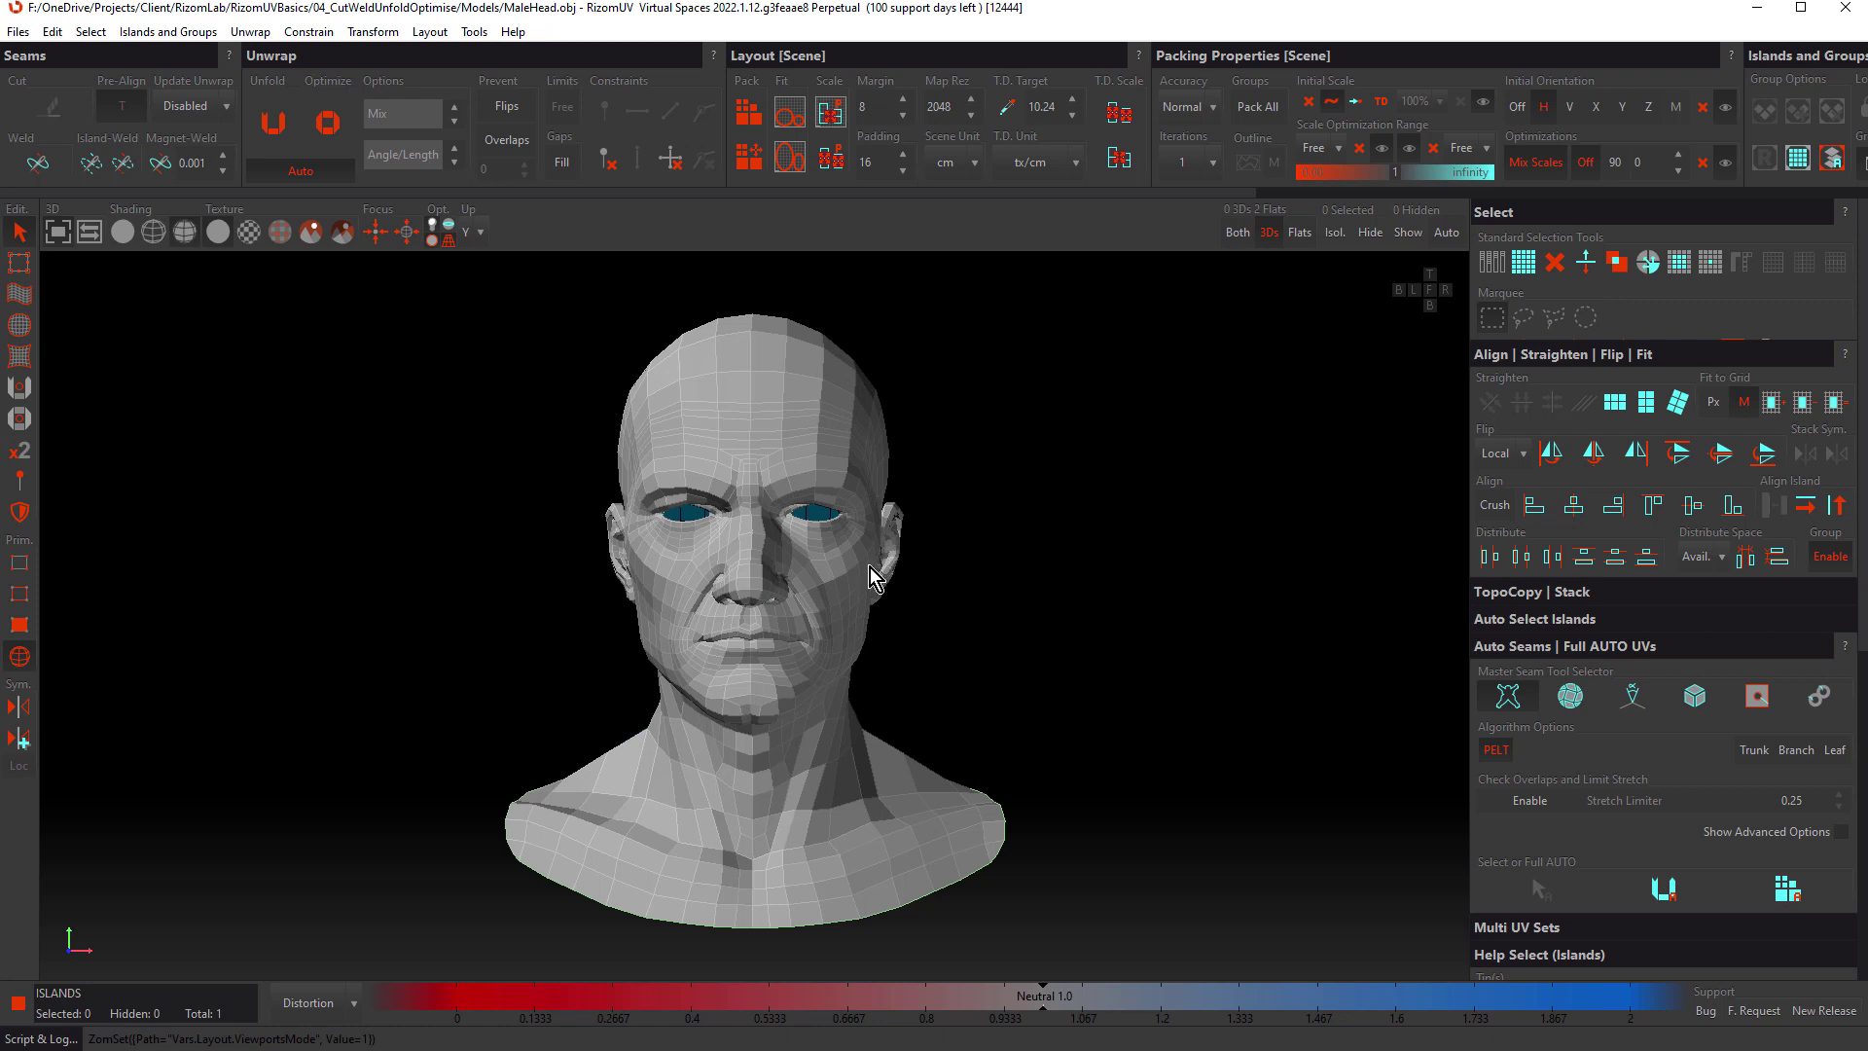
# Step: Select the centre edge loop running from the back of the neck over the skull to the forehead
pyautogui.moveTo(902, 482); pyautogui.dragTo(967, 534, button='middle')
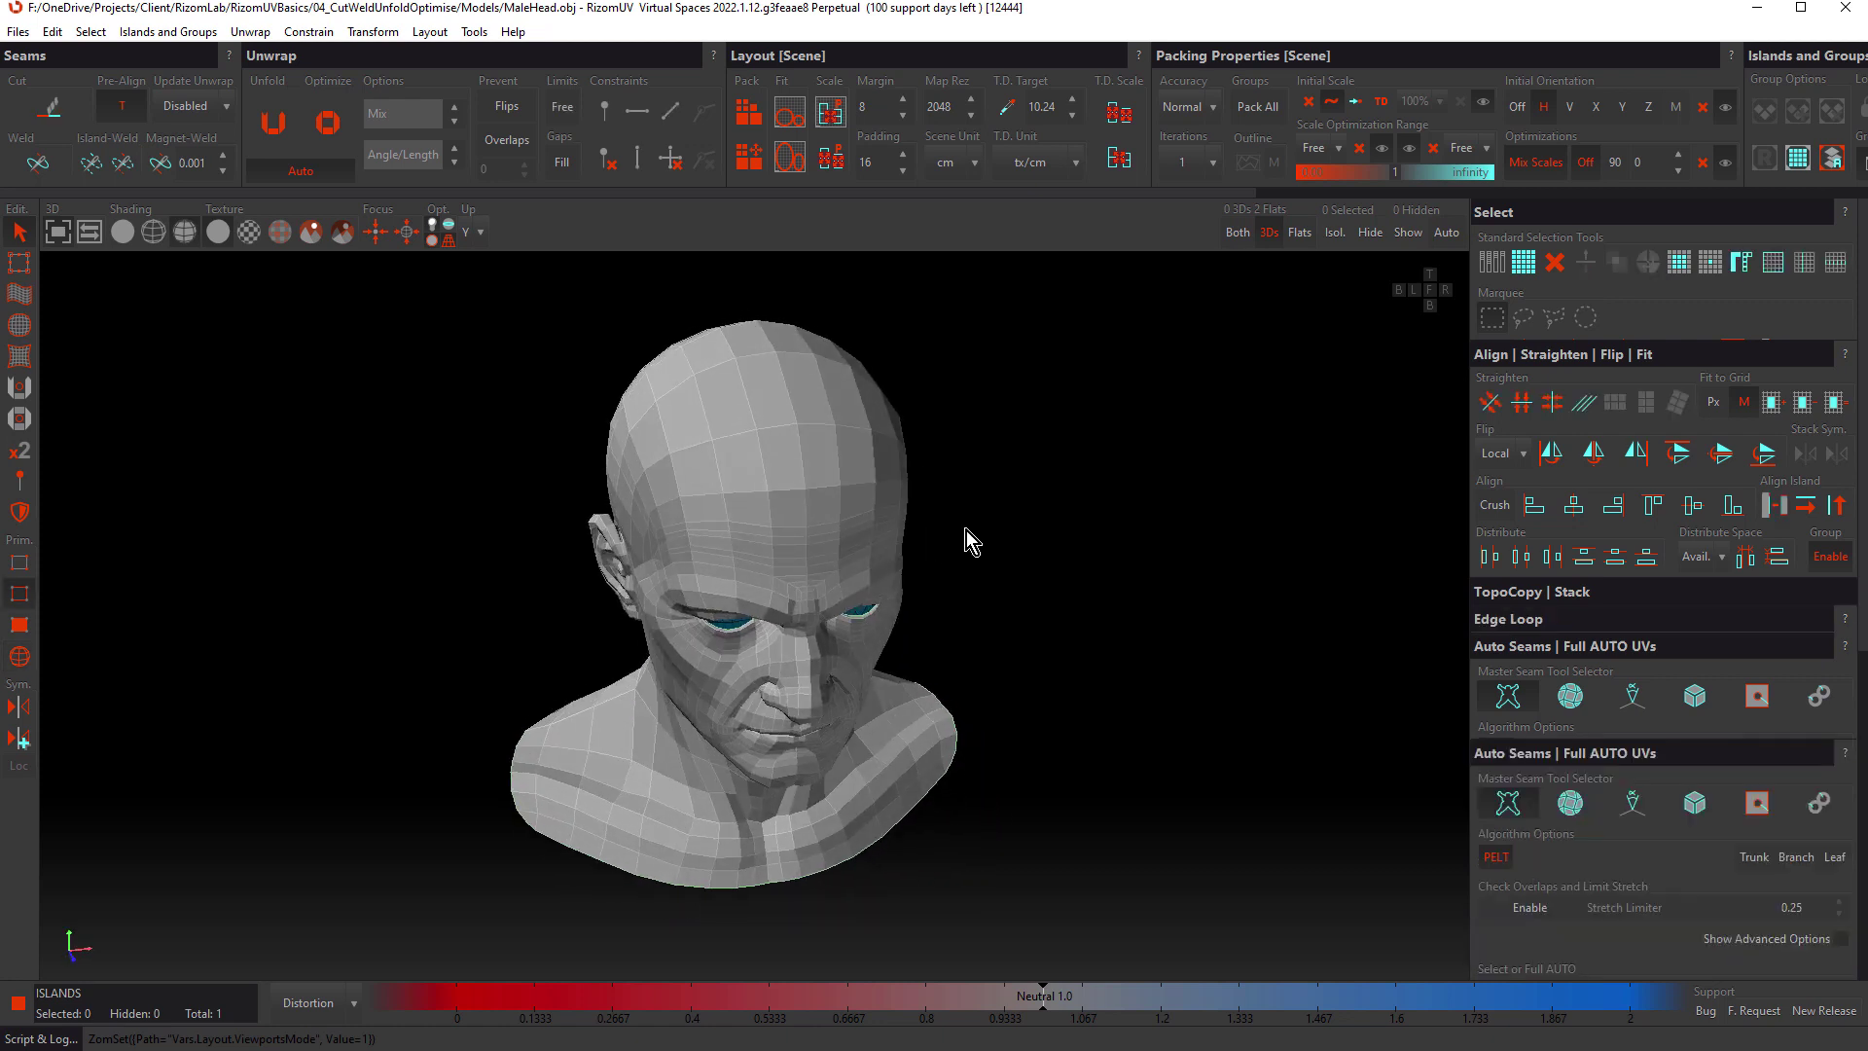
pyautogui.press('F2')
pyautogui.scroll(3, 794, 533)
pyautogui.moveTo(893, 501); pyautogui.dragTo(755, 513, button='middle')
pyautogui.click(807, 494)
pyautogui.scroll(-3, 721, 502)
pyautogui.scroll(1, 989, 498)
pyautogui.scroll(3, 722, 479)
pyautogui.scroll(-1, 755, 512)
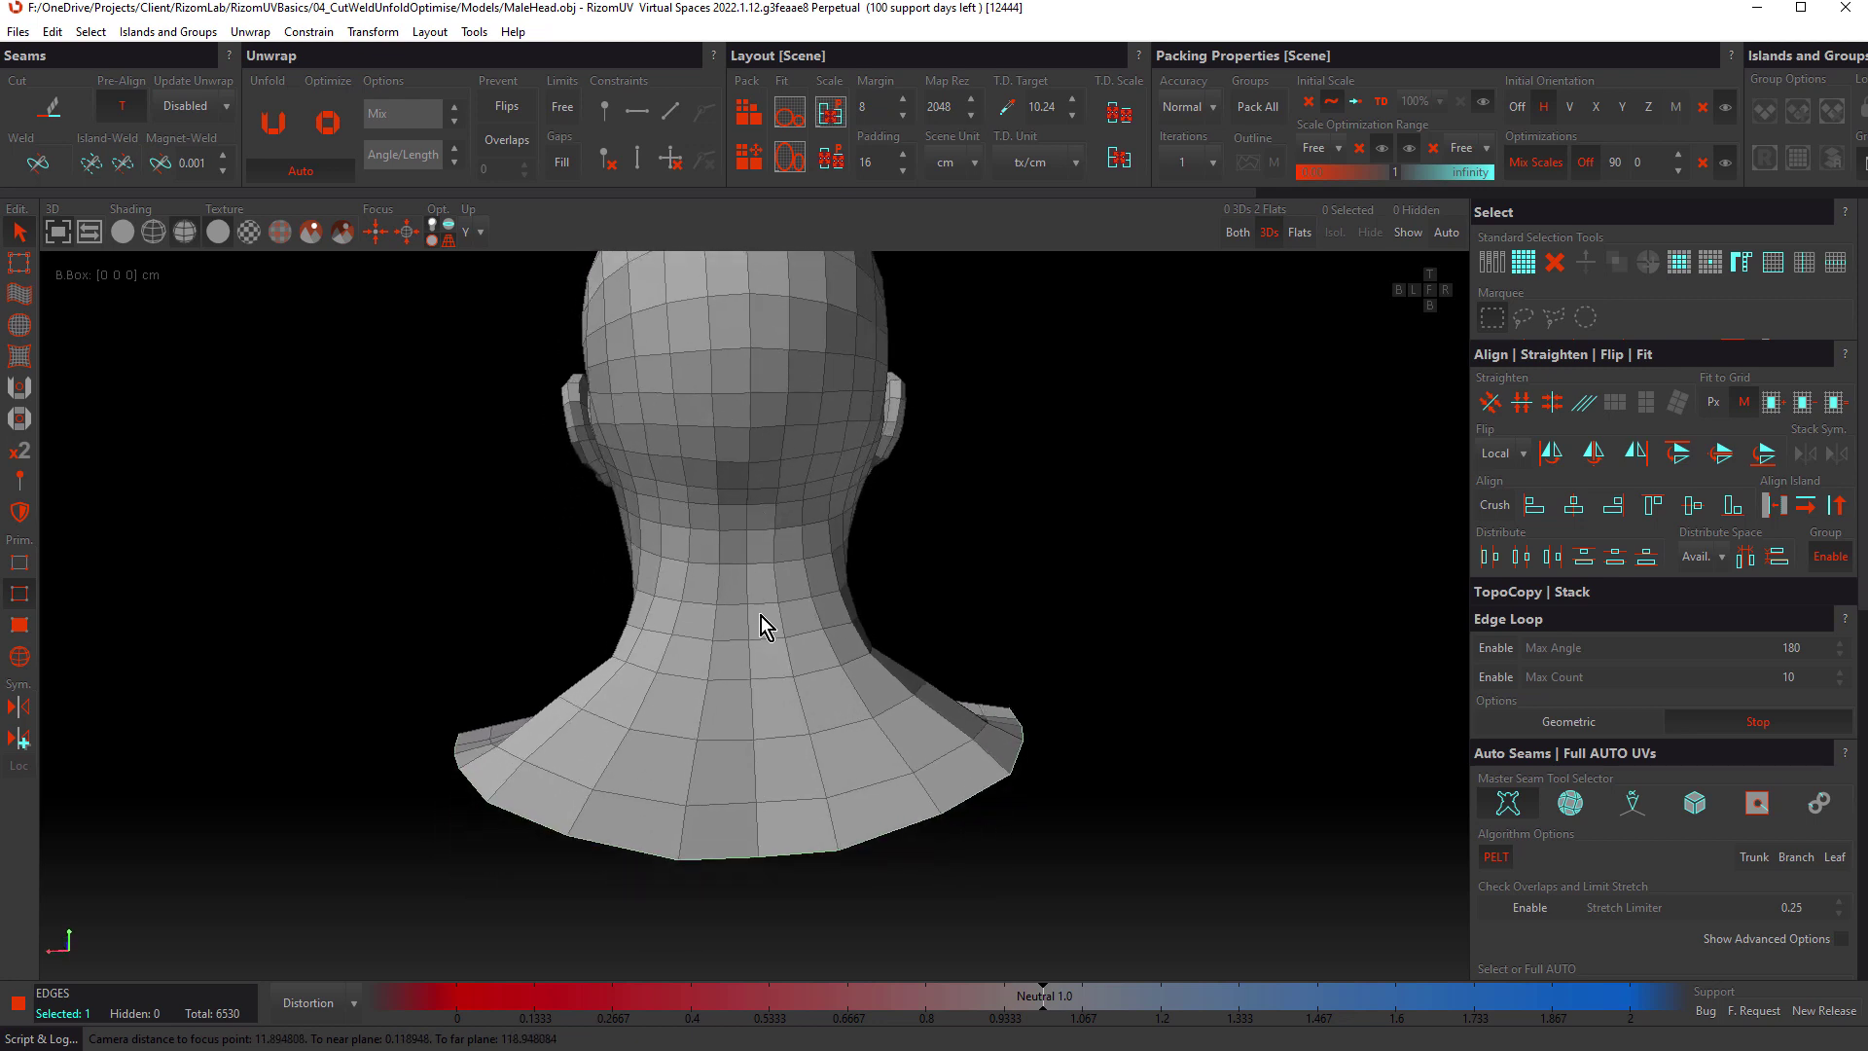
pyautogui.doubleClick(758, 826)
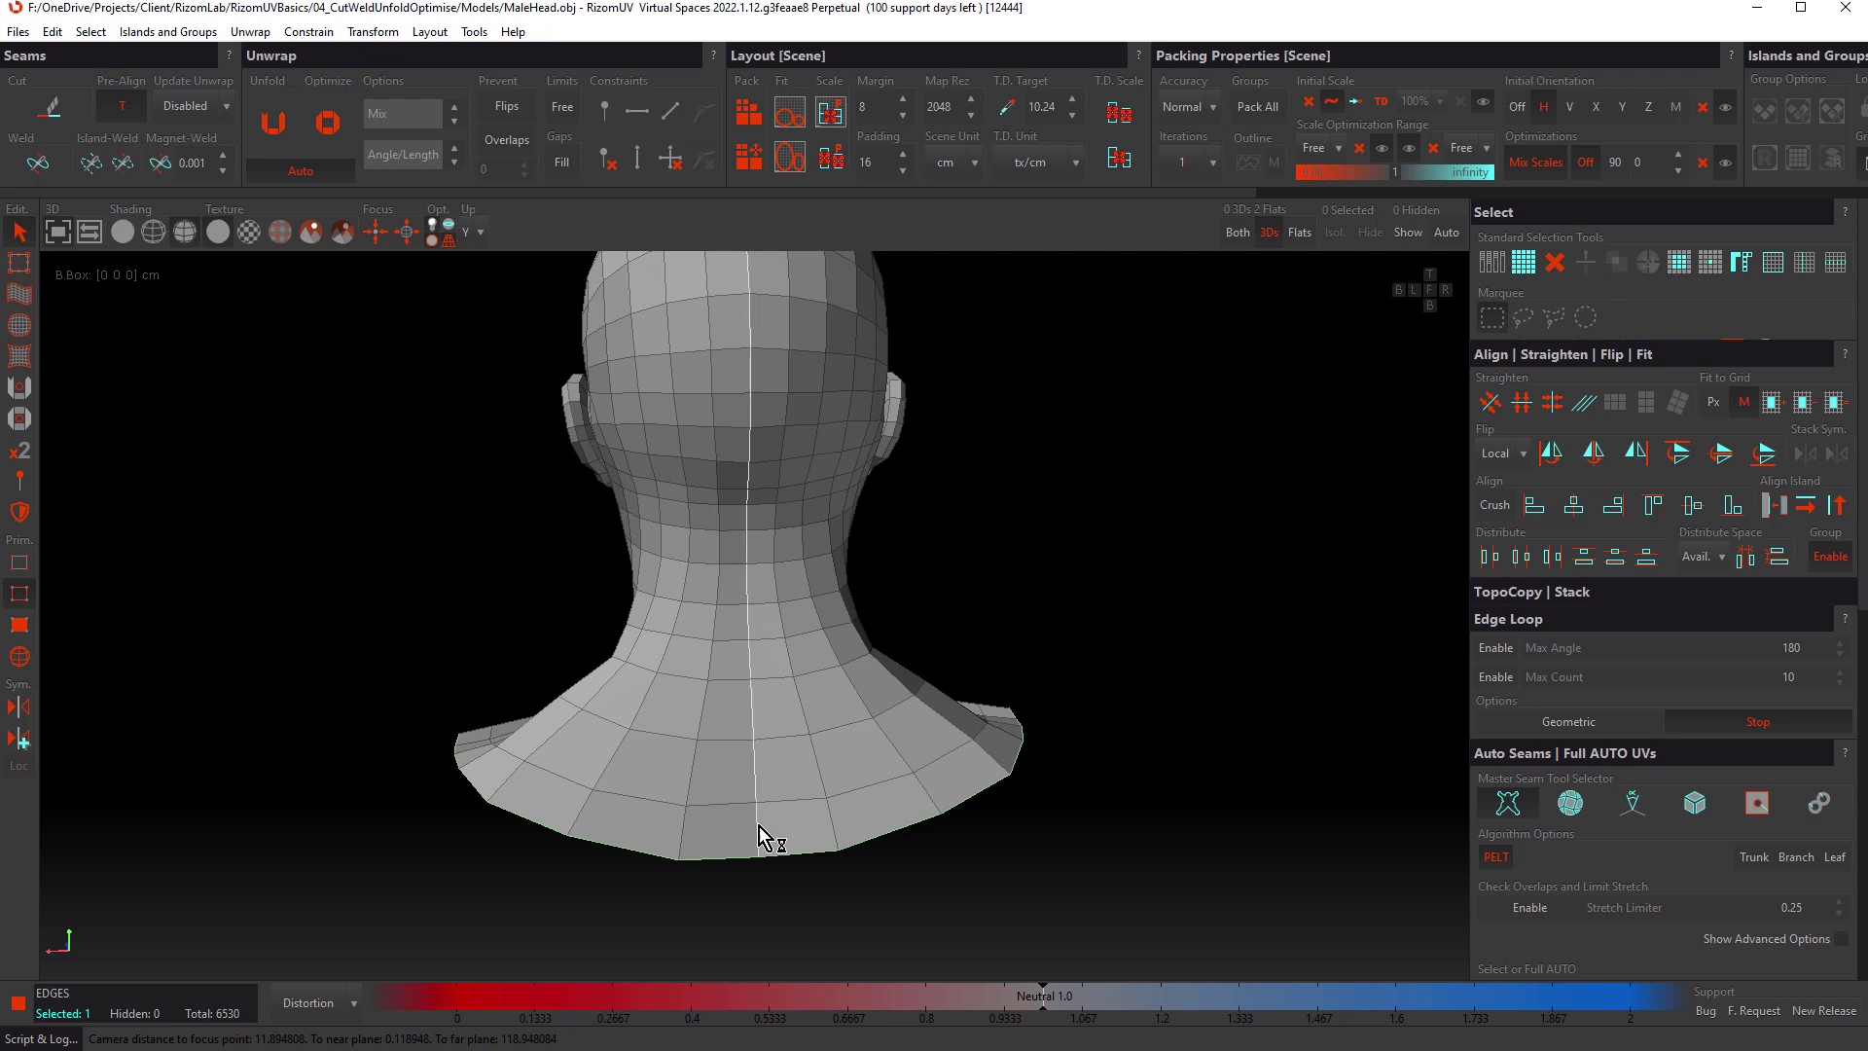
pyautogui.scroll(-3, 790, 623)
pyautogui.moveTo(709, 617); pyautogui.dragTo(961, 523, button='middle')
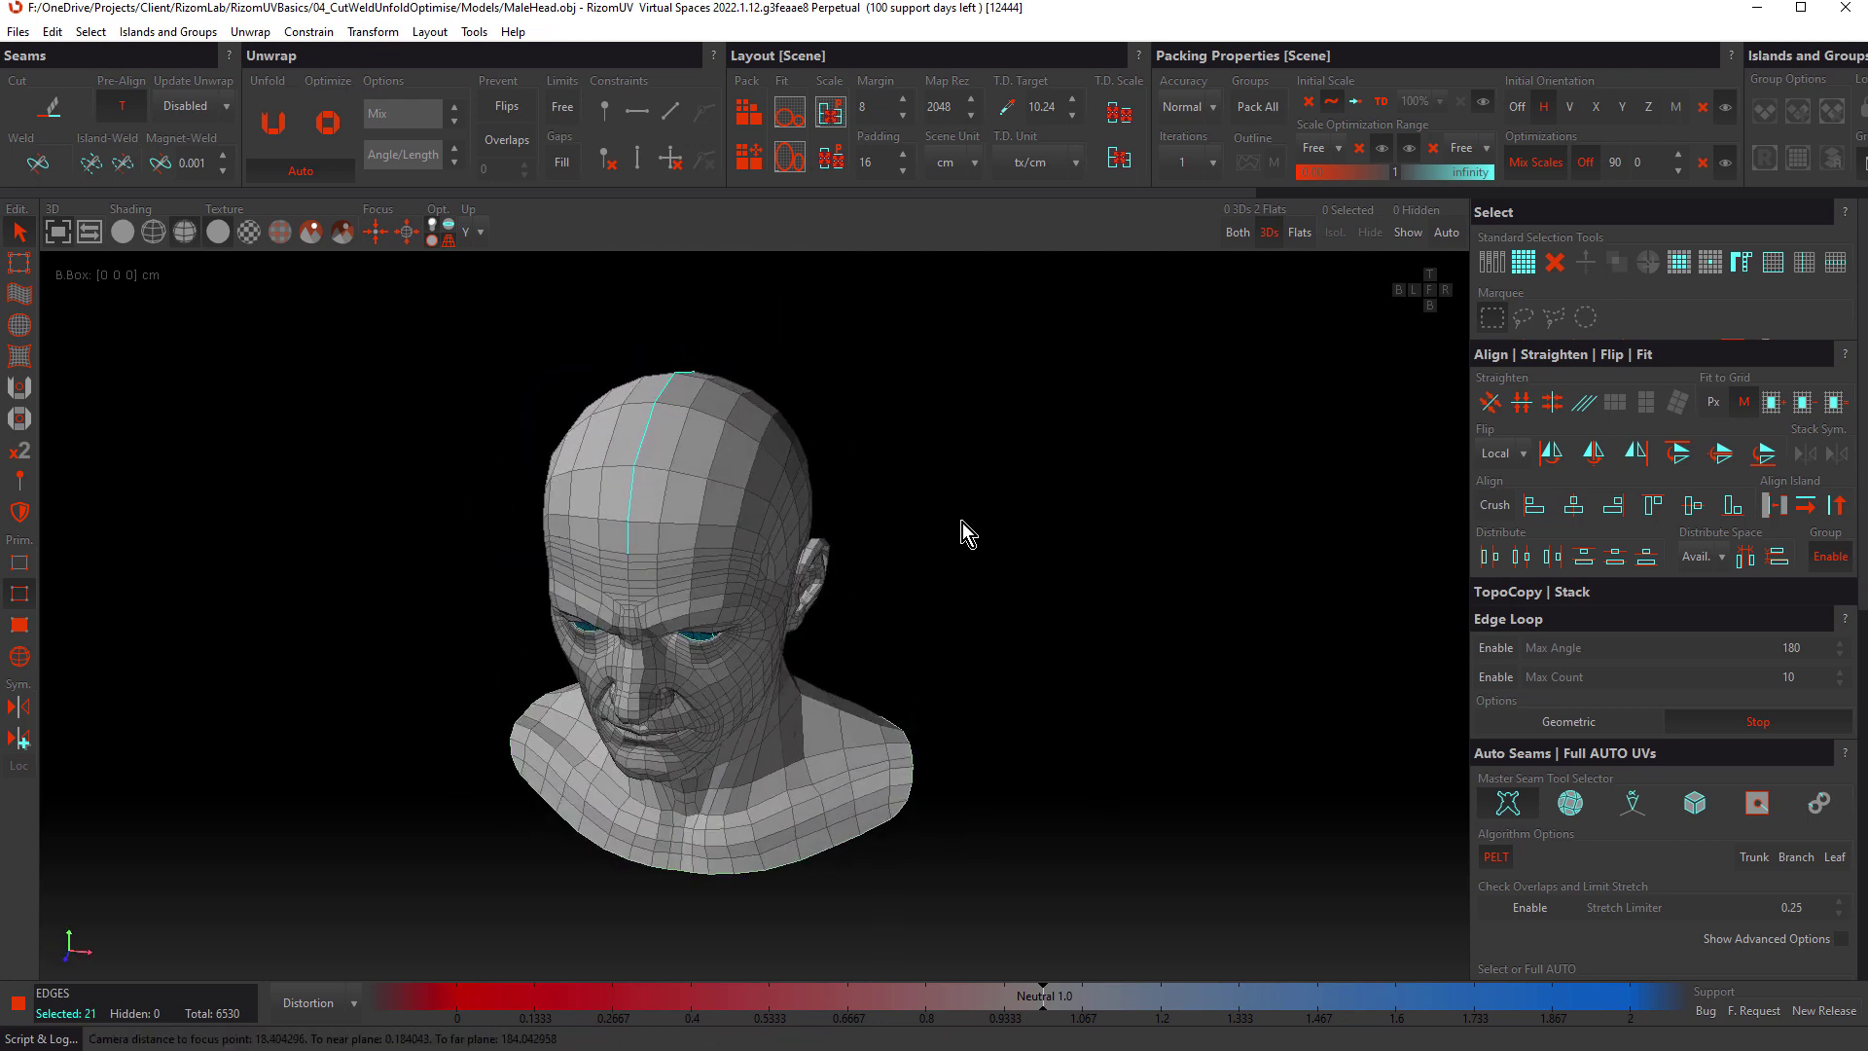
# Step: Cut the selected edge loop and unfold the head, with the 3D and UV views side by side
pyautogui.press('F2')
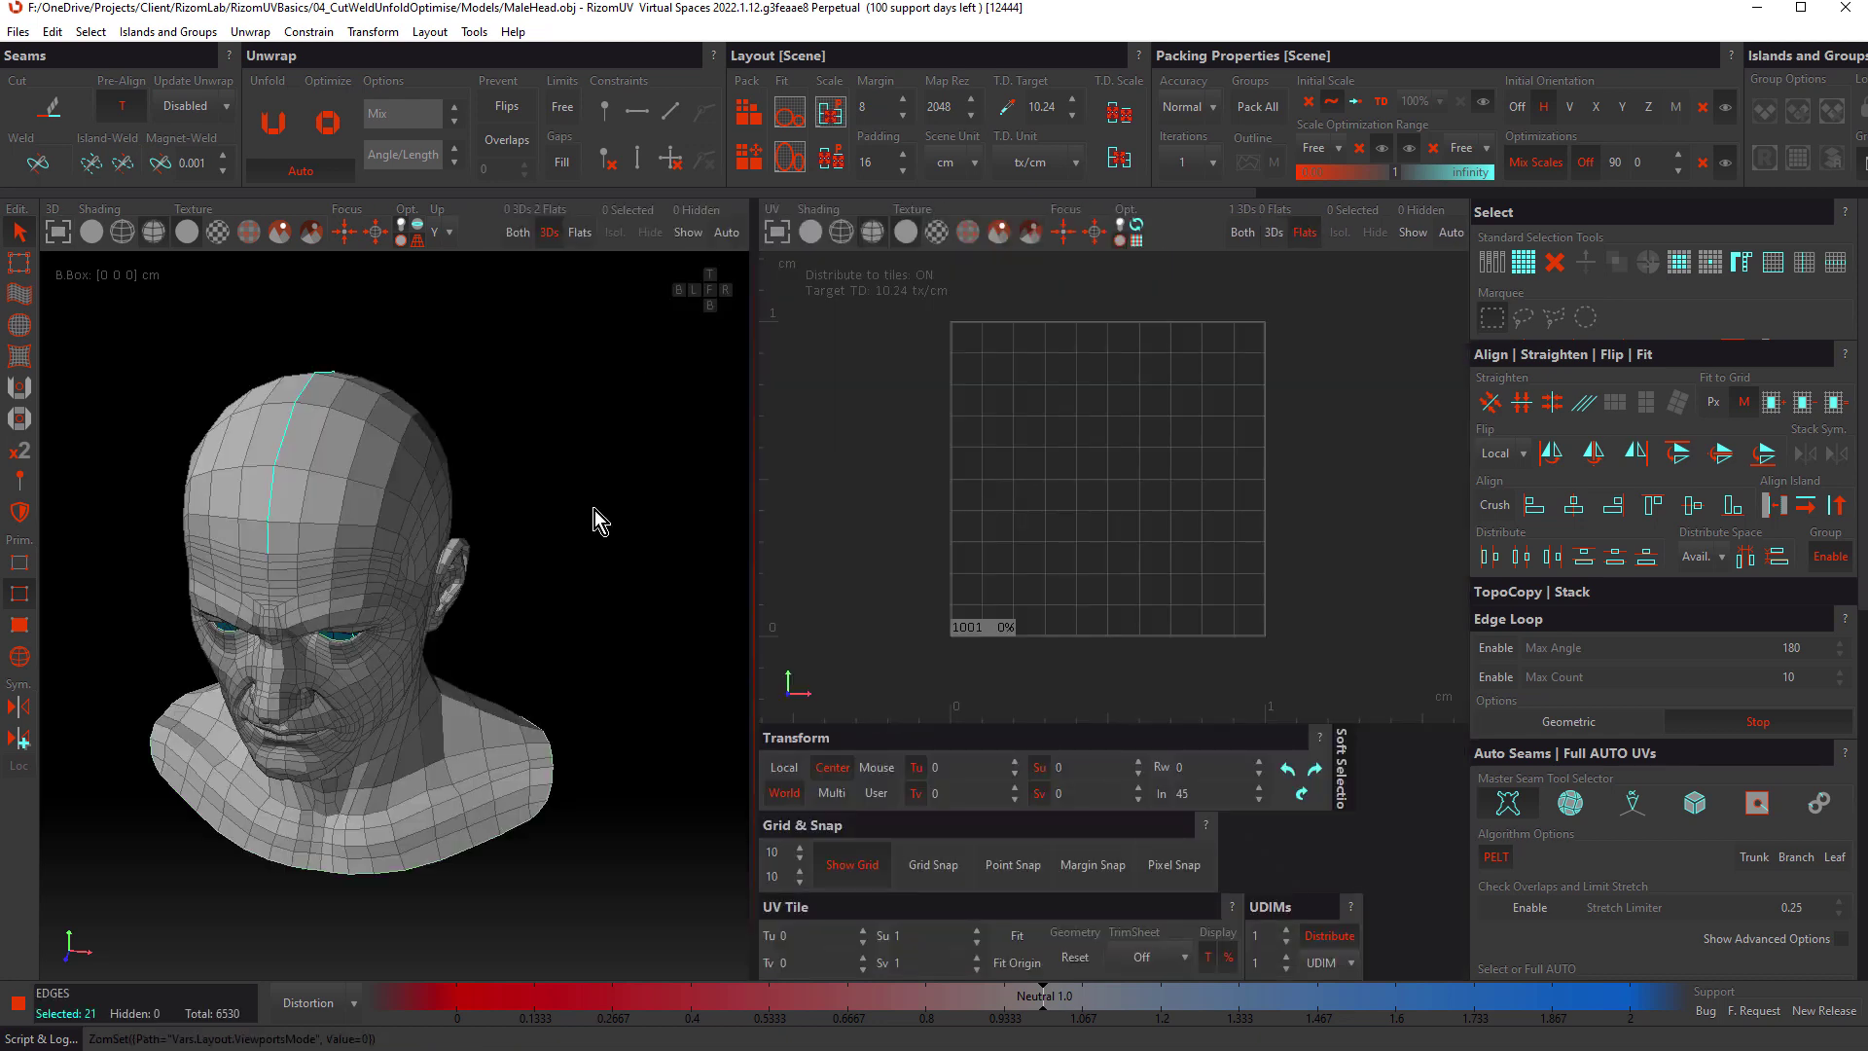
pyautogui.press('c')
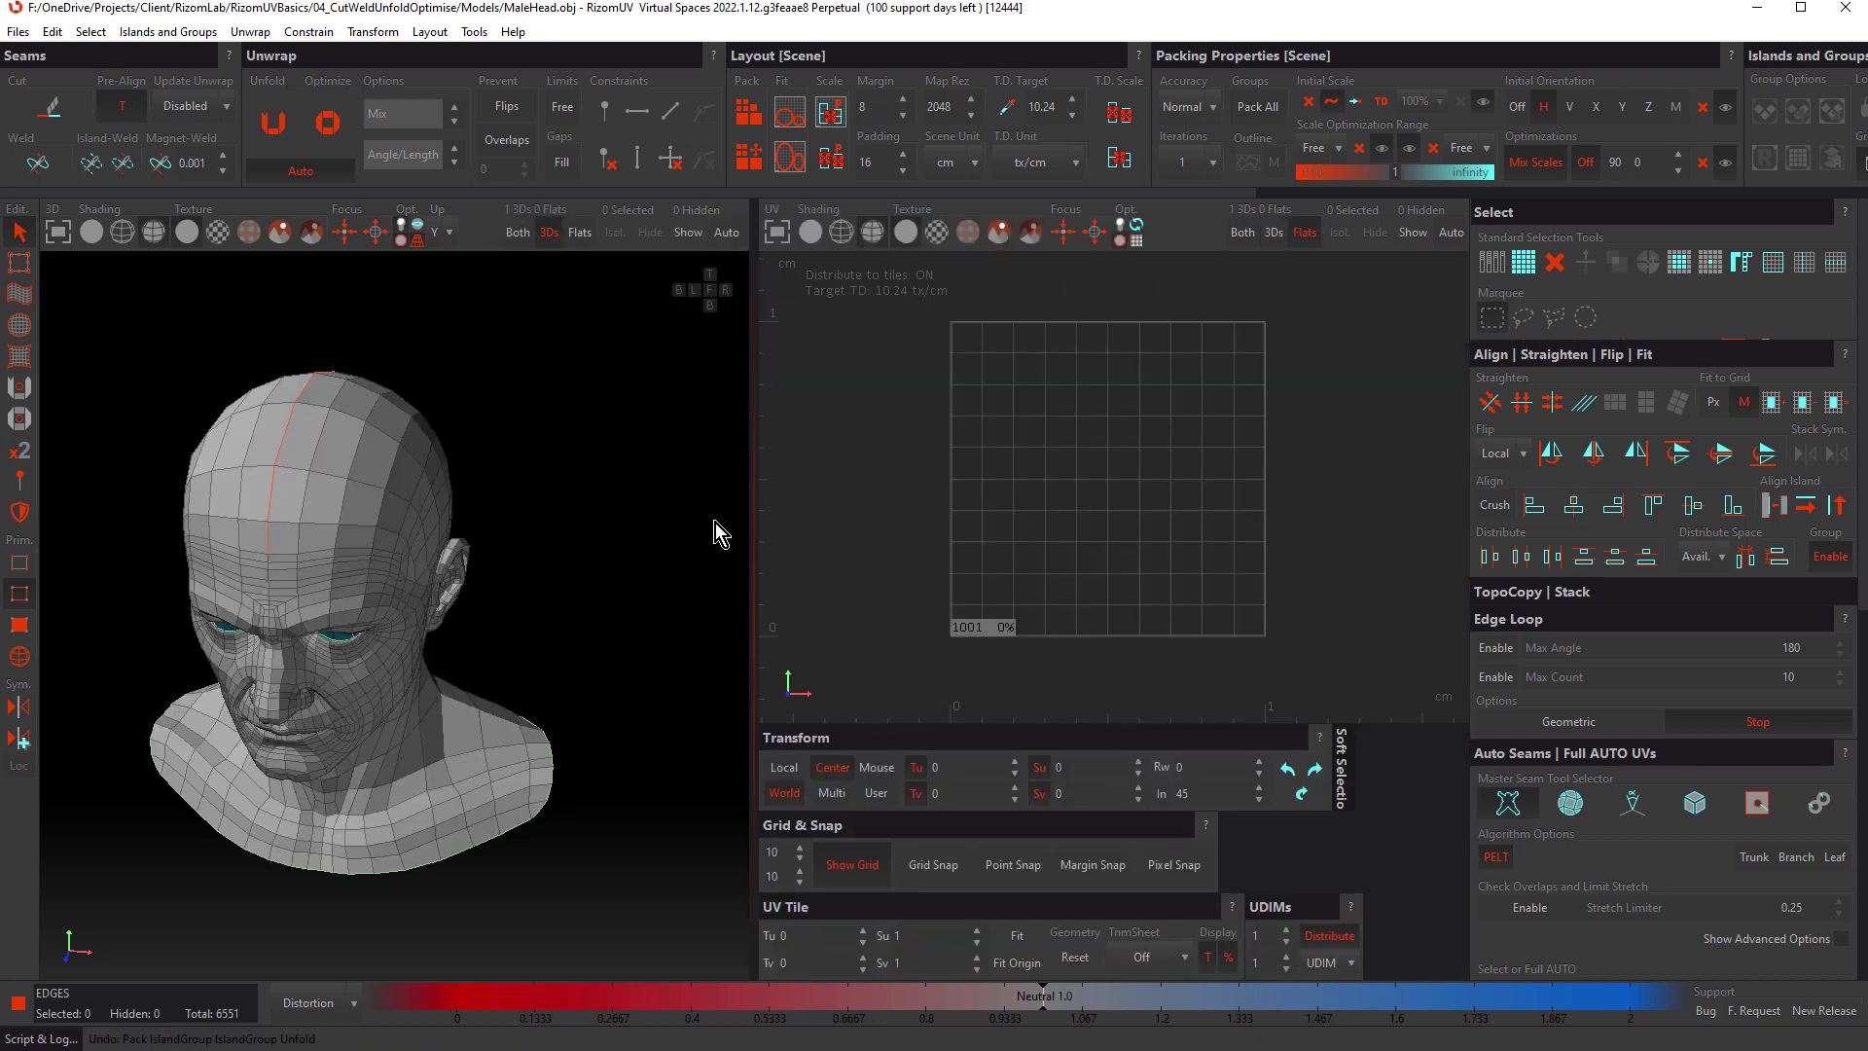
pyautogui.press('u')
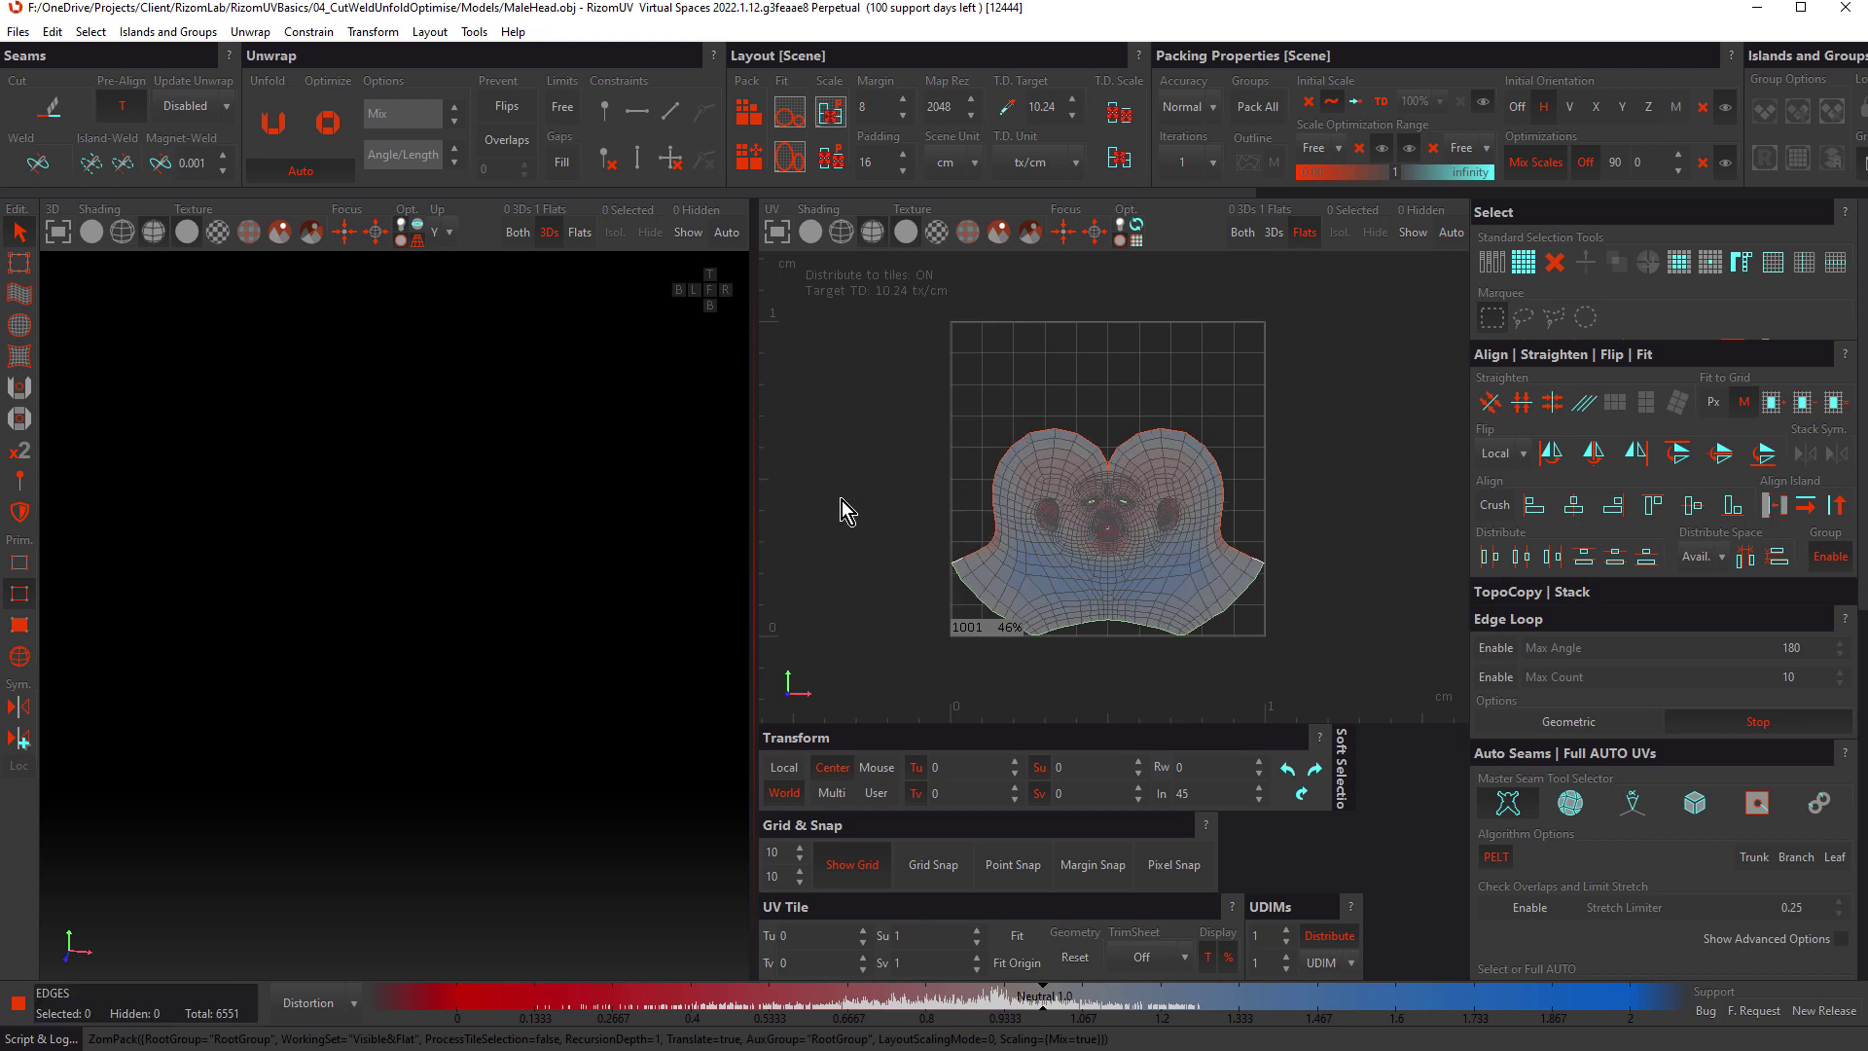
# Step: Examine the distortion and shape of both eye openings in the unfolded head's UVs
pyautogui.press('F3')
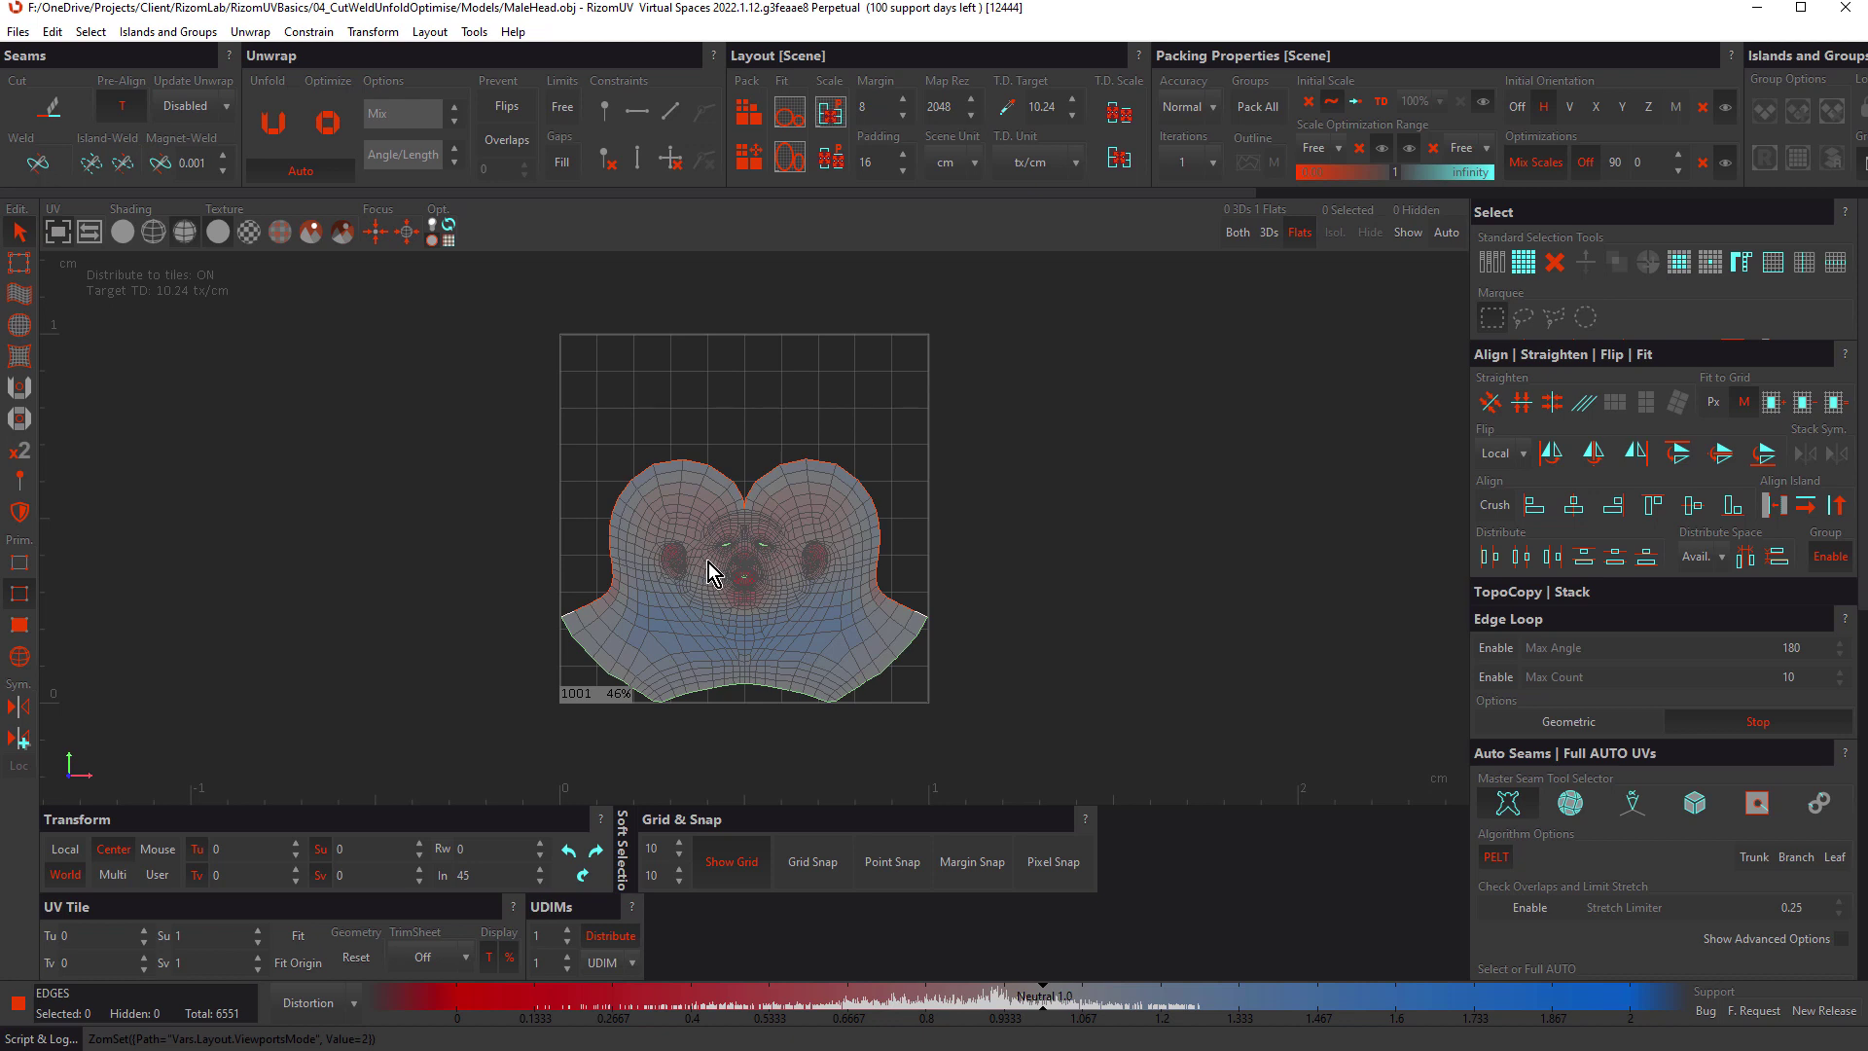
pyautogui.scroll(5, 909, 513)
pyautogui.scroll(6, 785, 505)
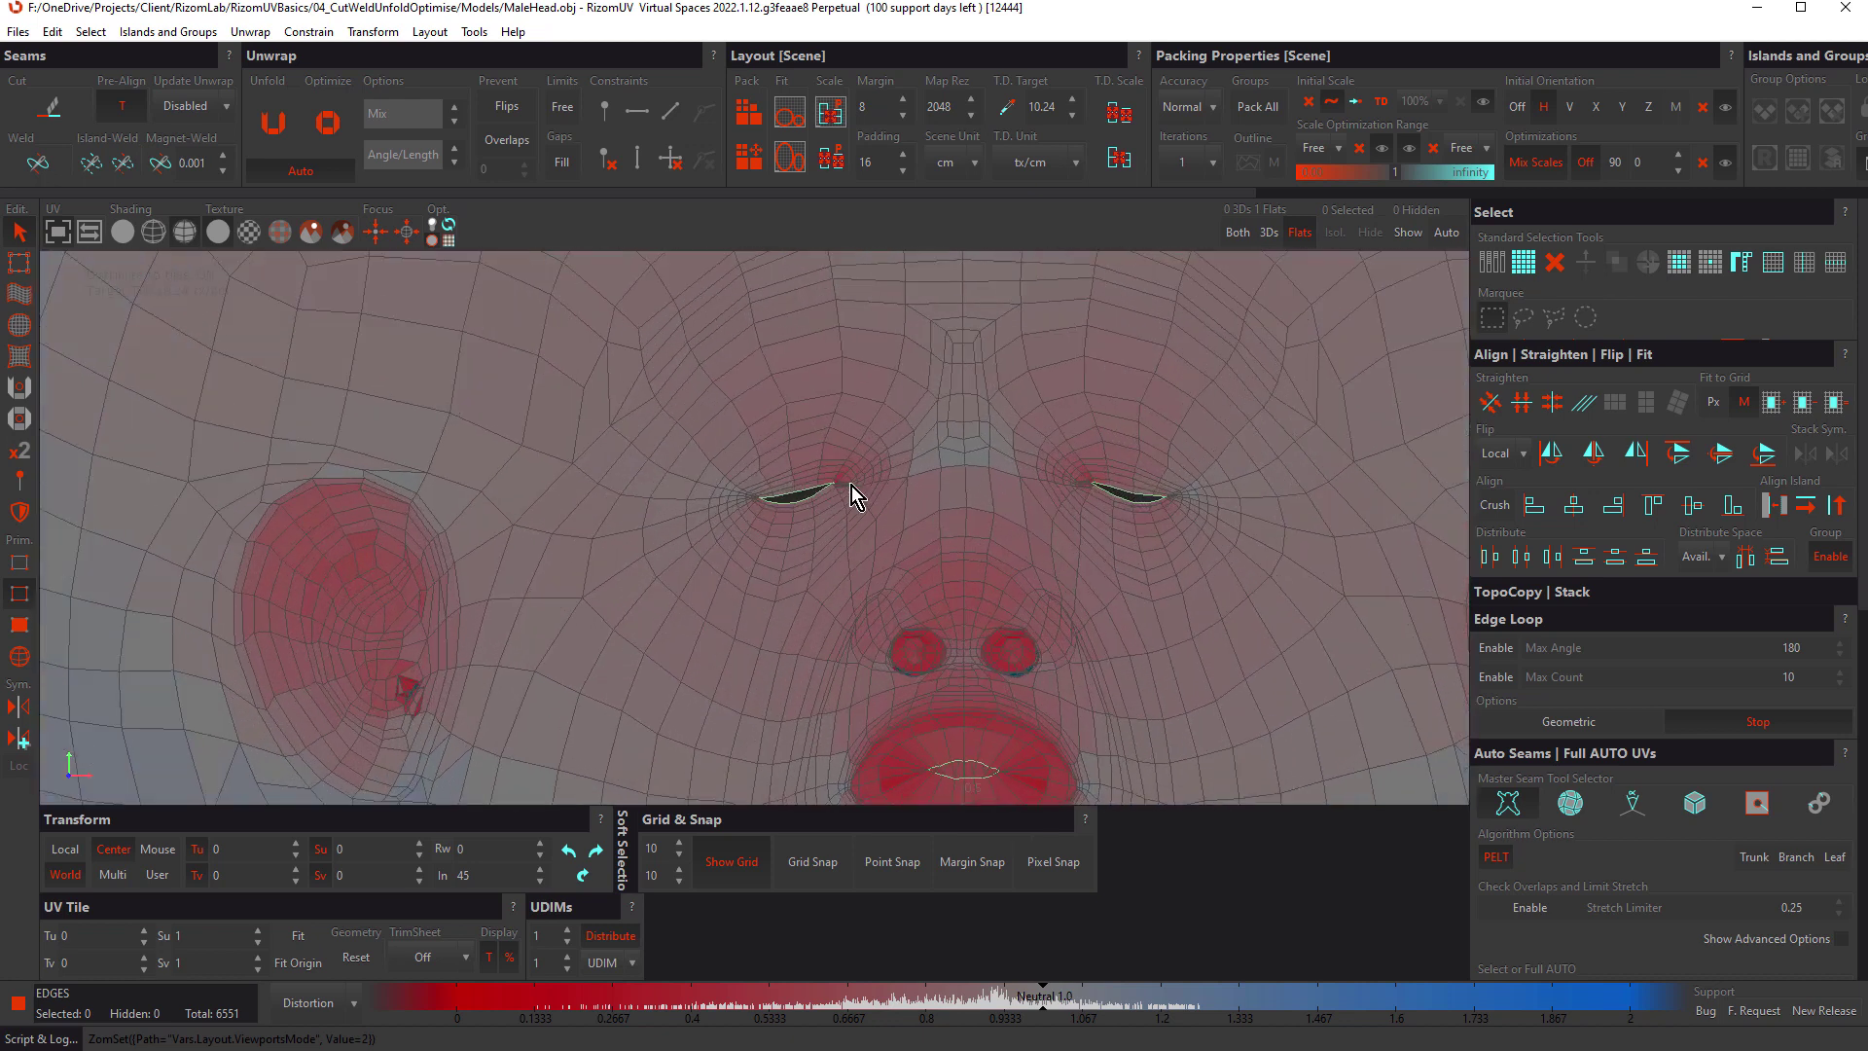
pyautogui.scroll(5, 798, 503)
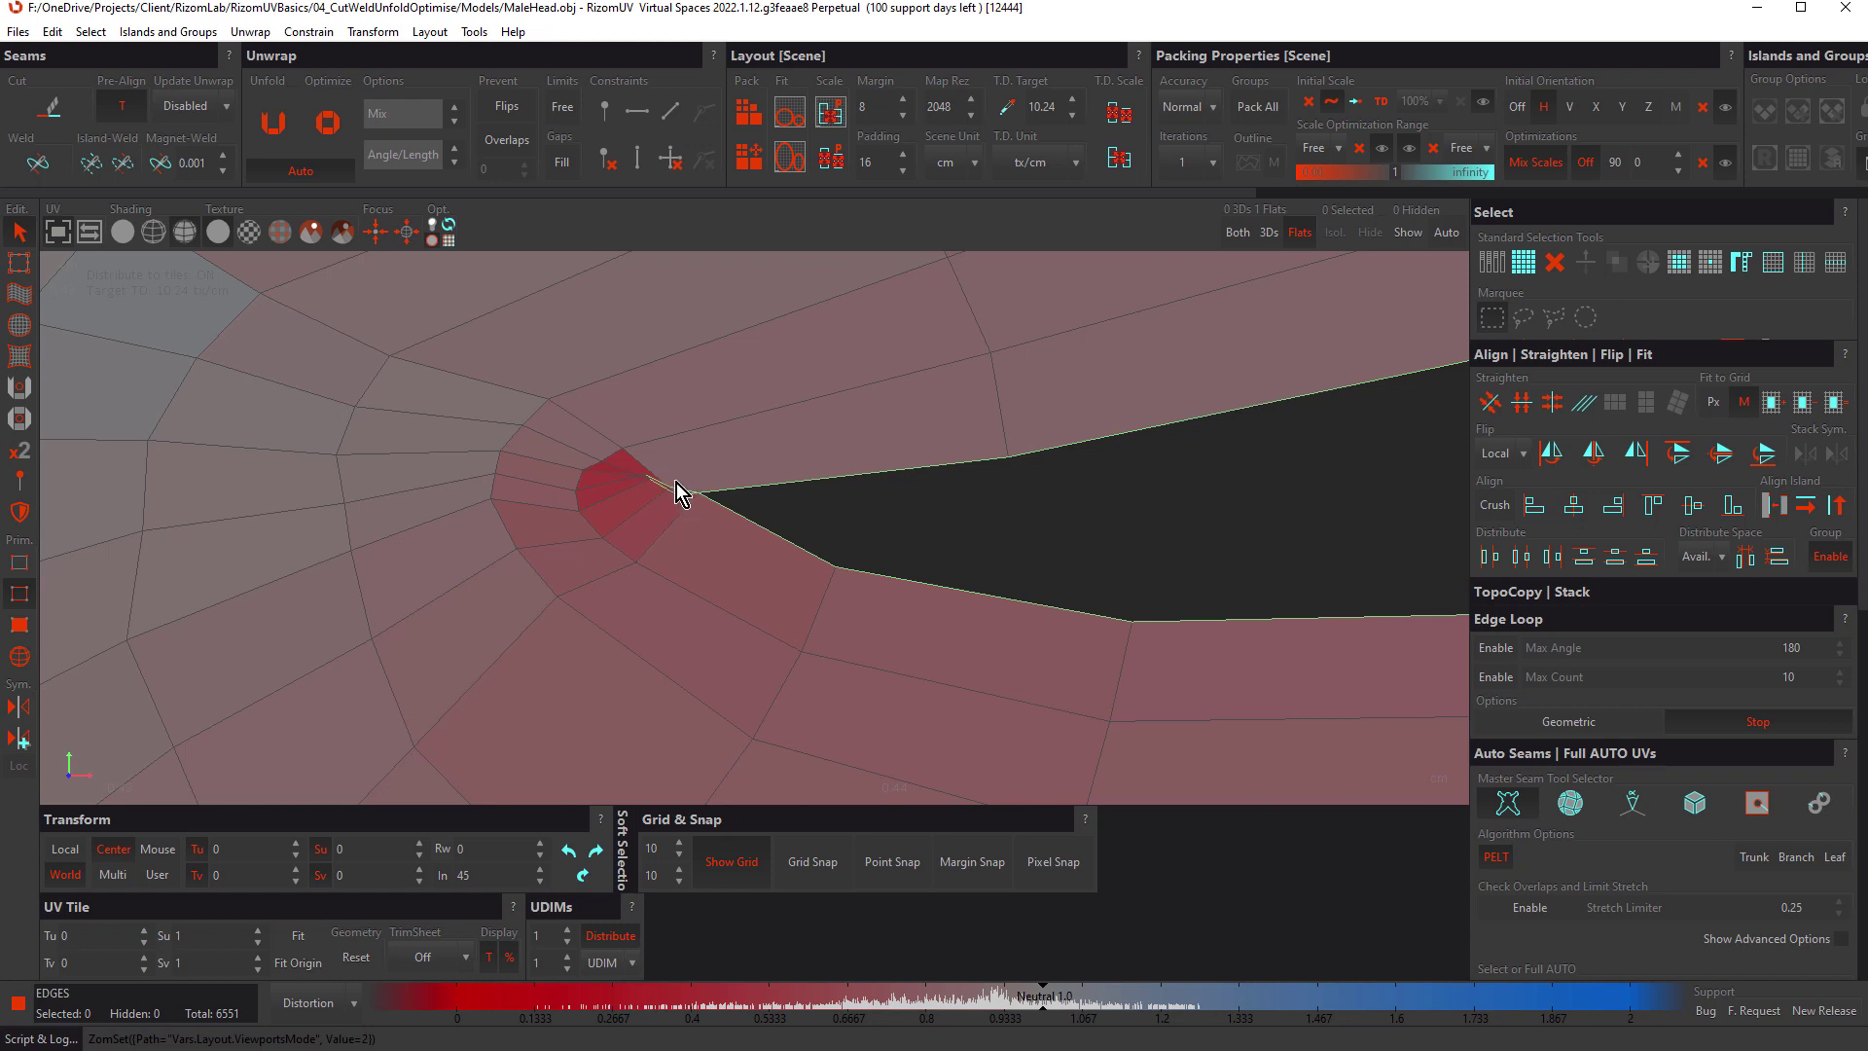
pyautogui.scroll(-5, 680, 494)
pyautogui.scroll(-6, 959, 477)
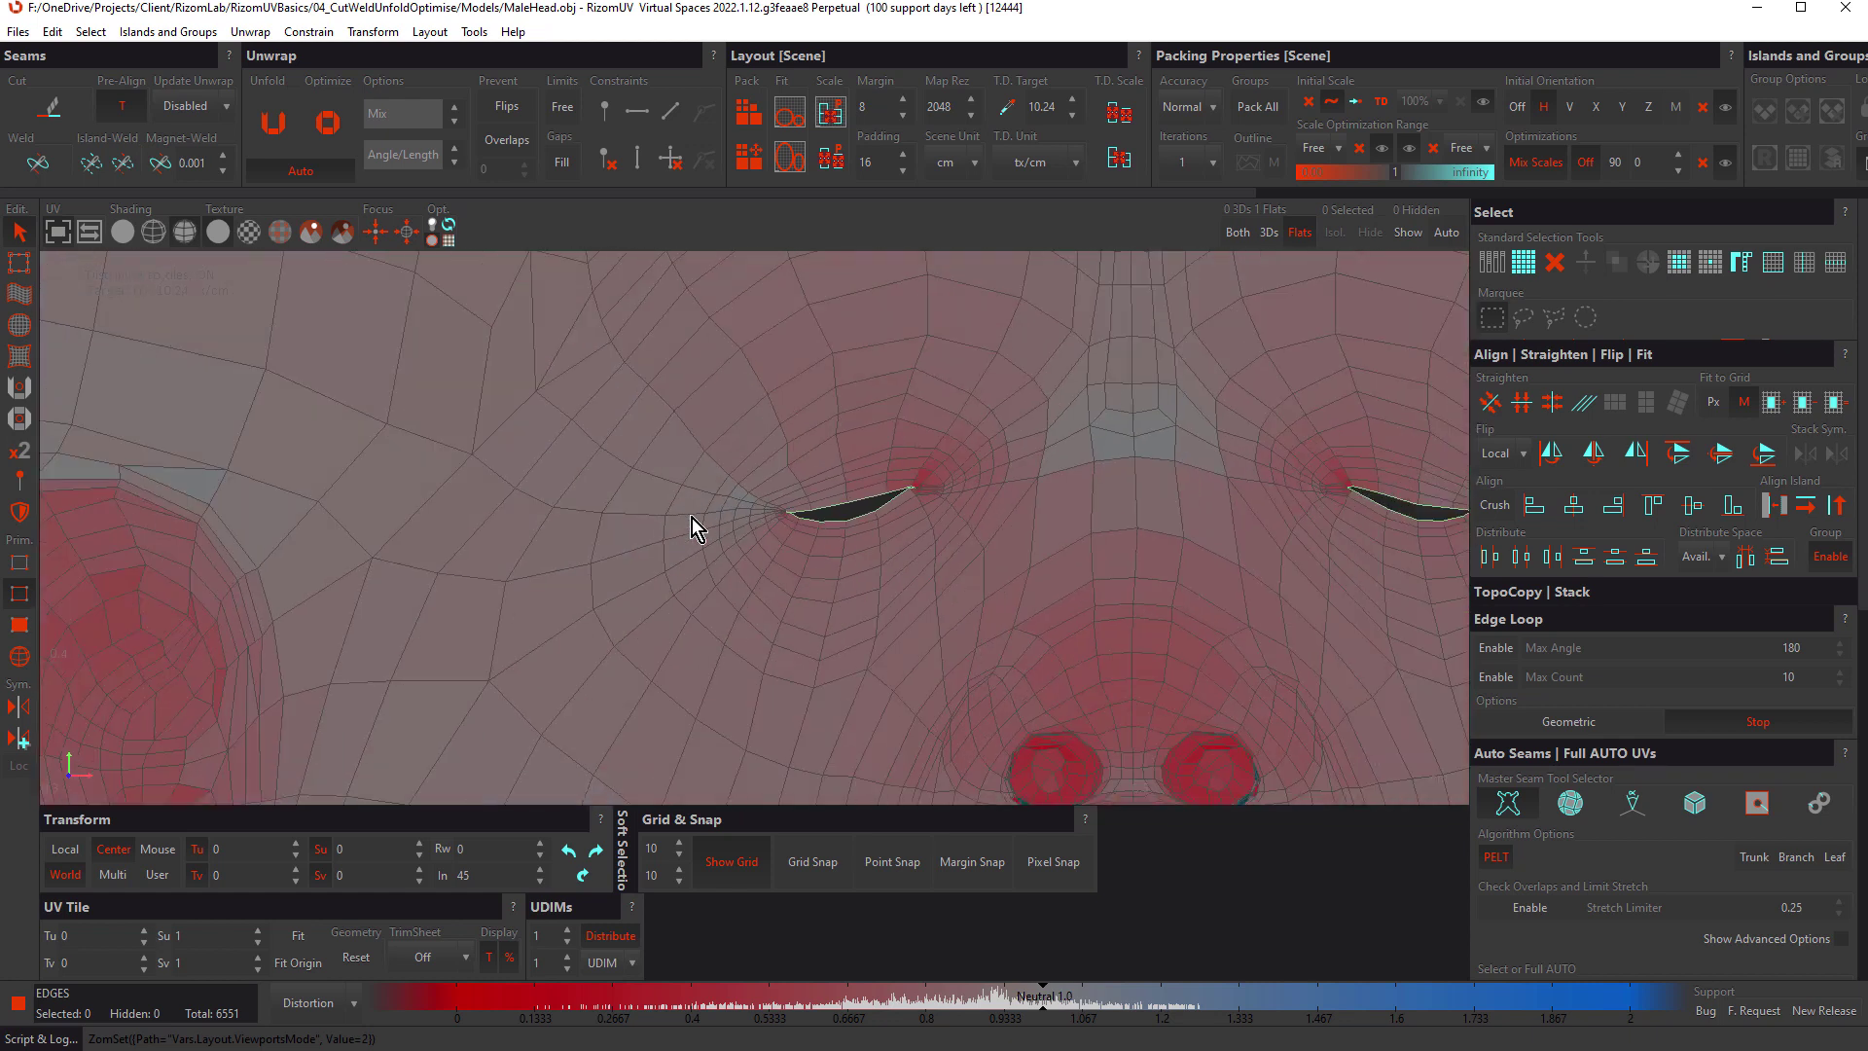
pyautogui.scroll(5, 1288, 496)
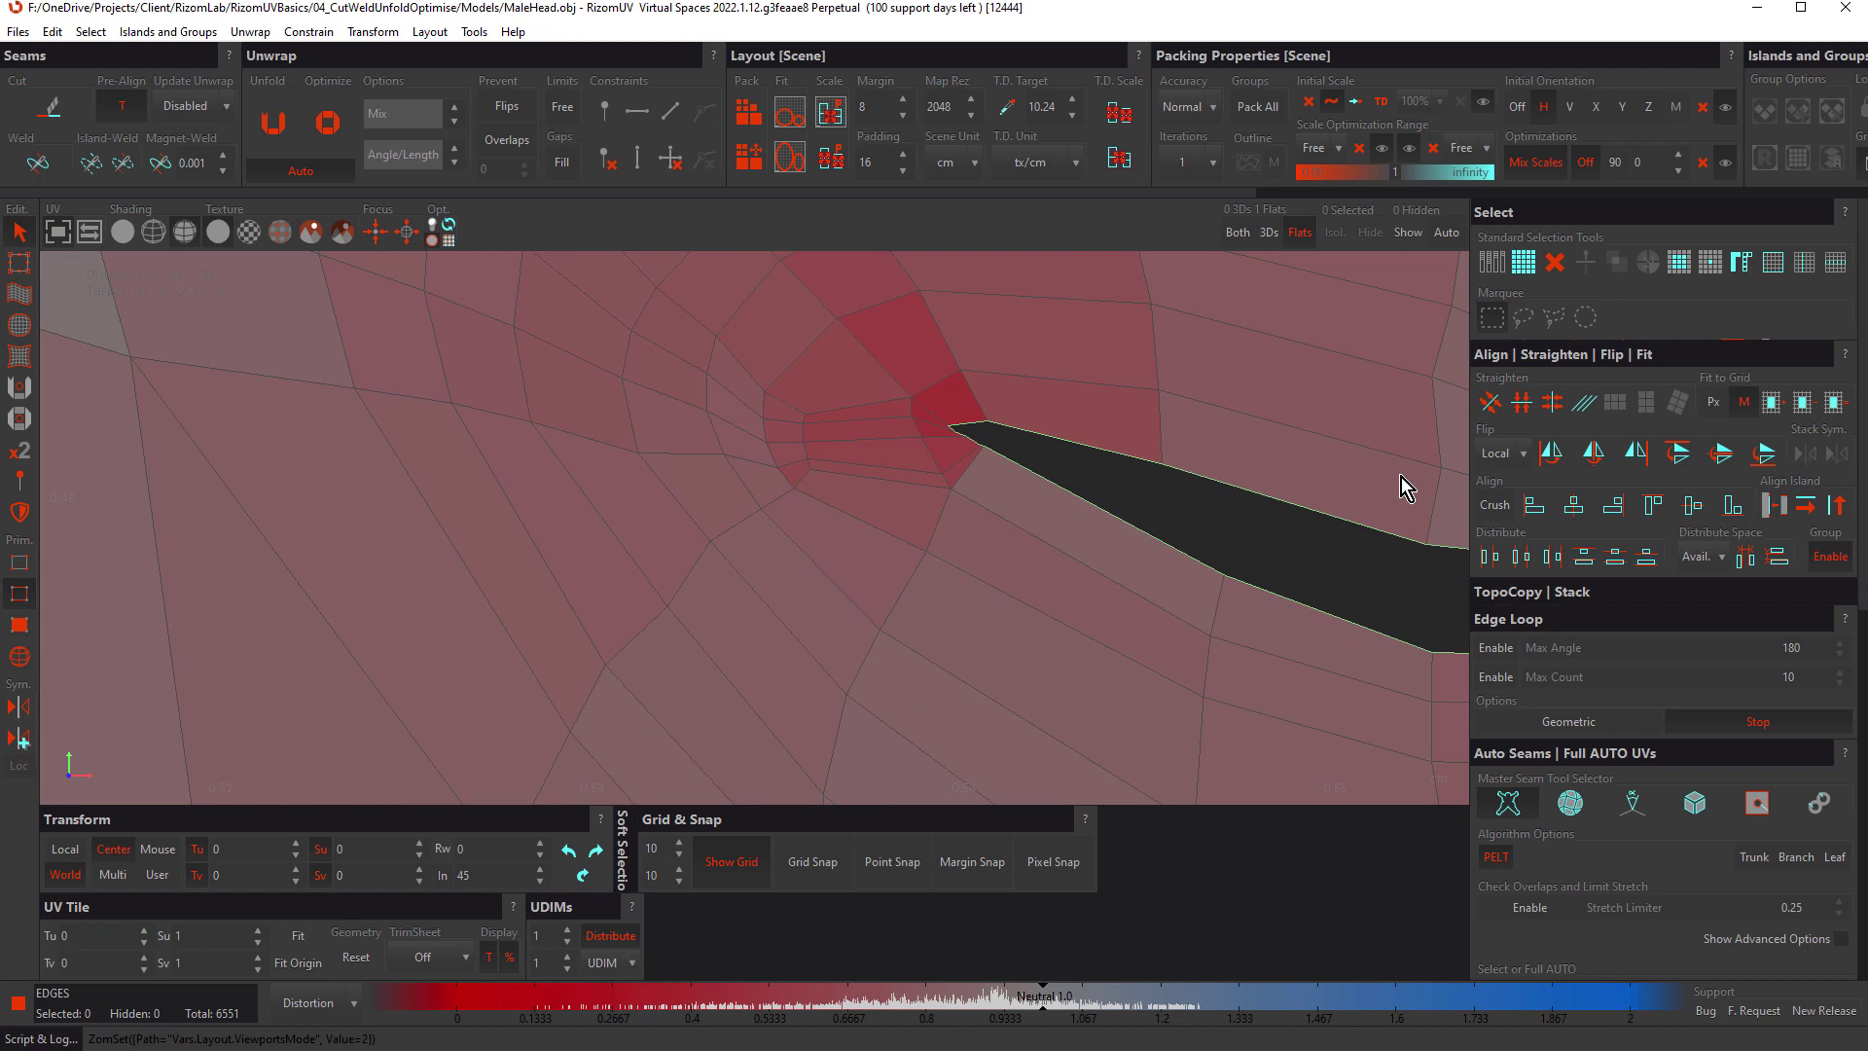
pyautogui.scroll(-3, 1401, 483)
pyautogui.scroll(5, 1189, 516)
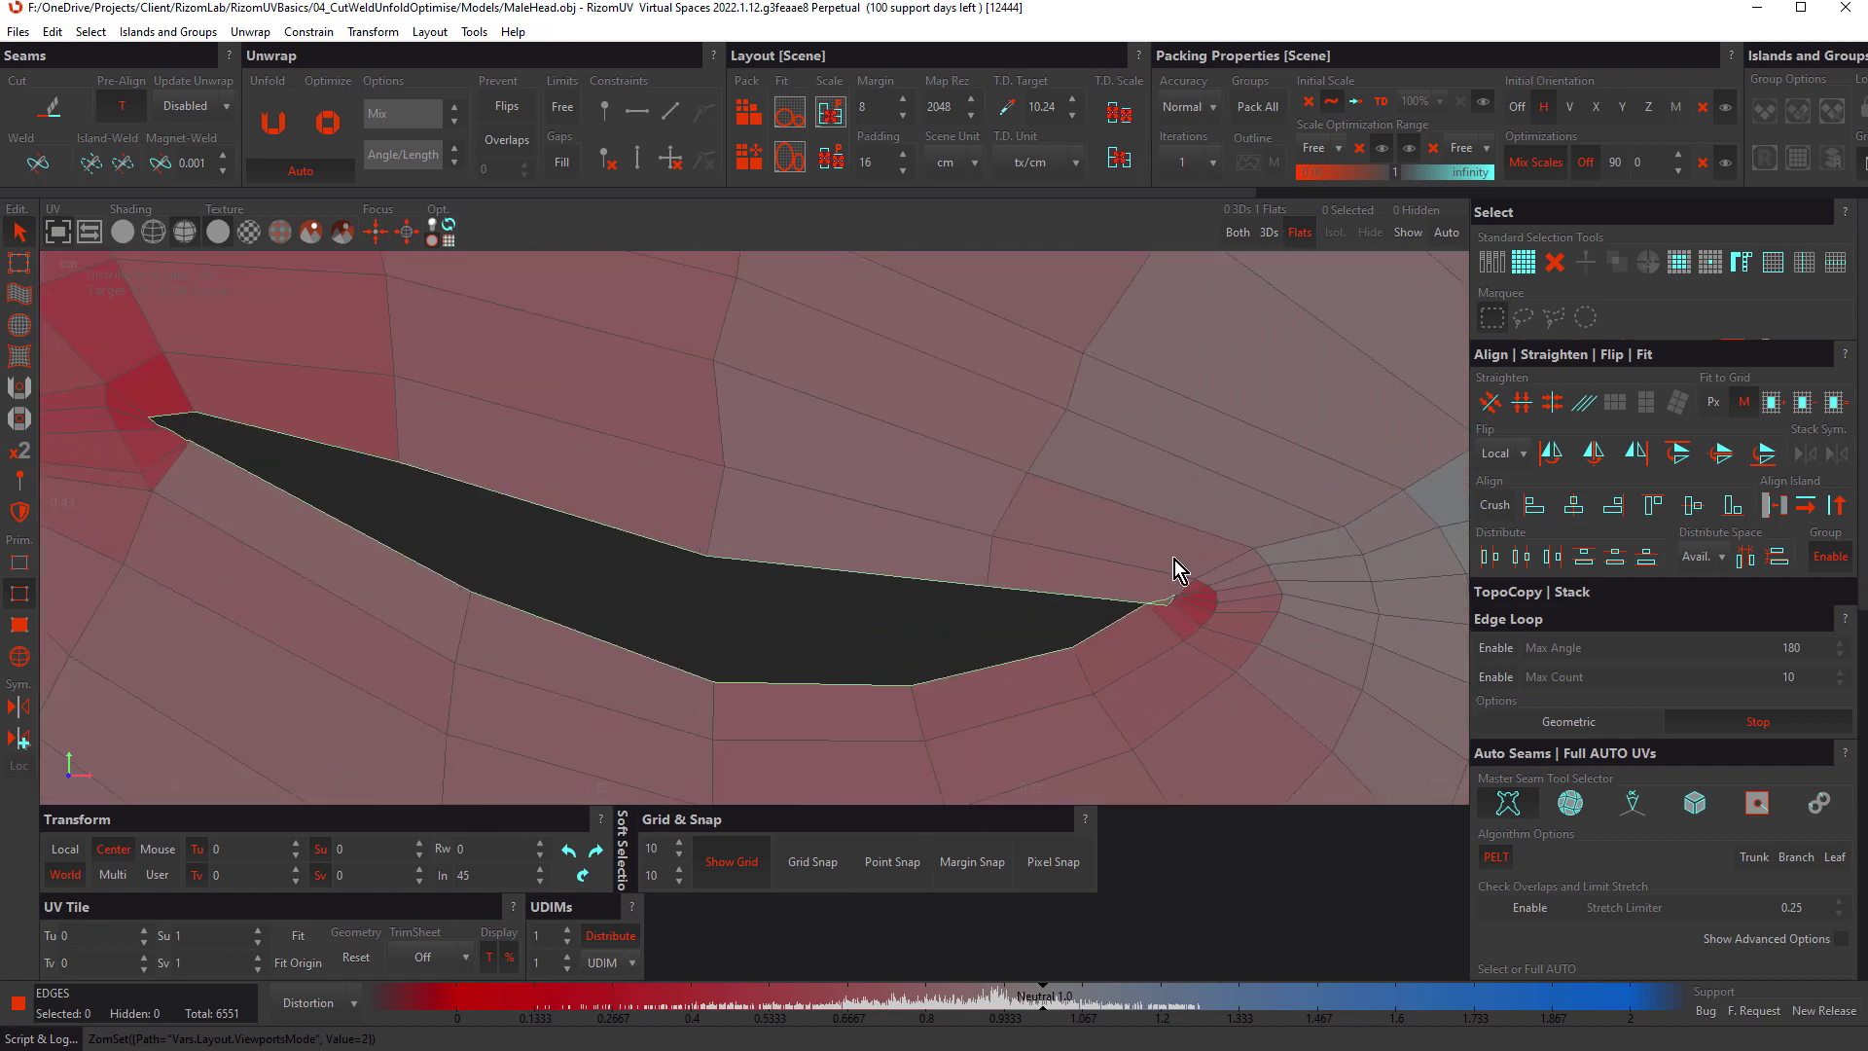
pyautogui.scroll(-6, 1019, 521)
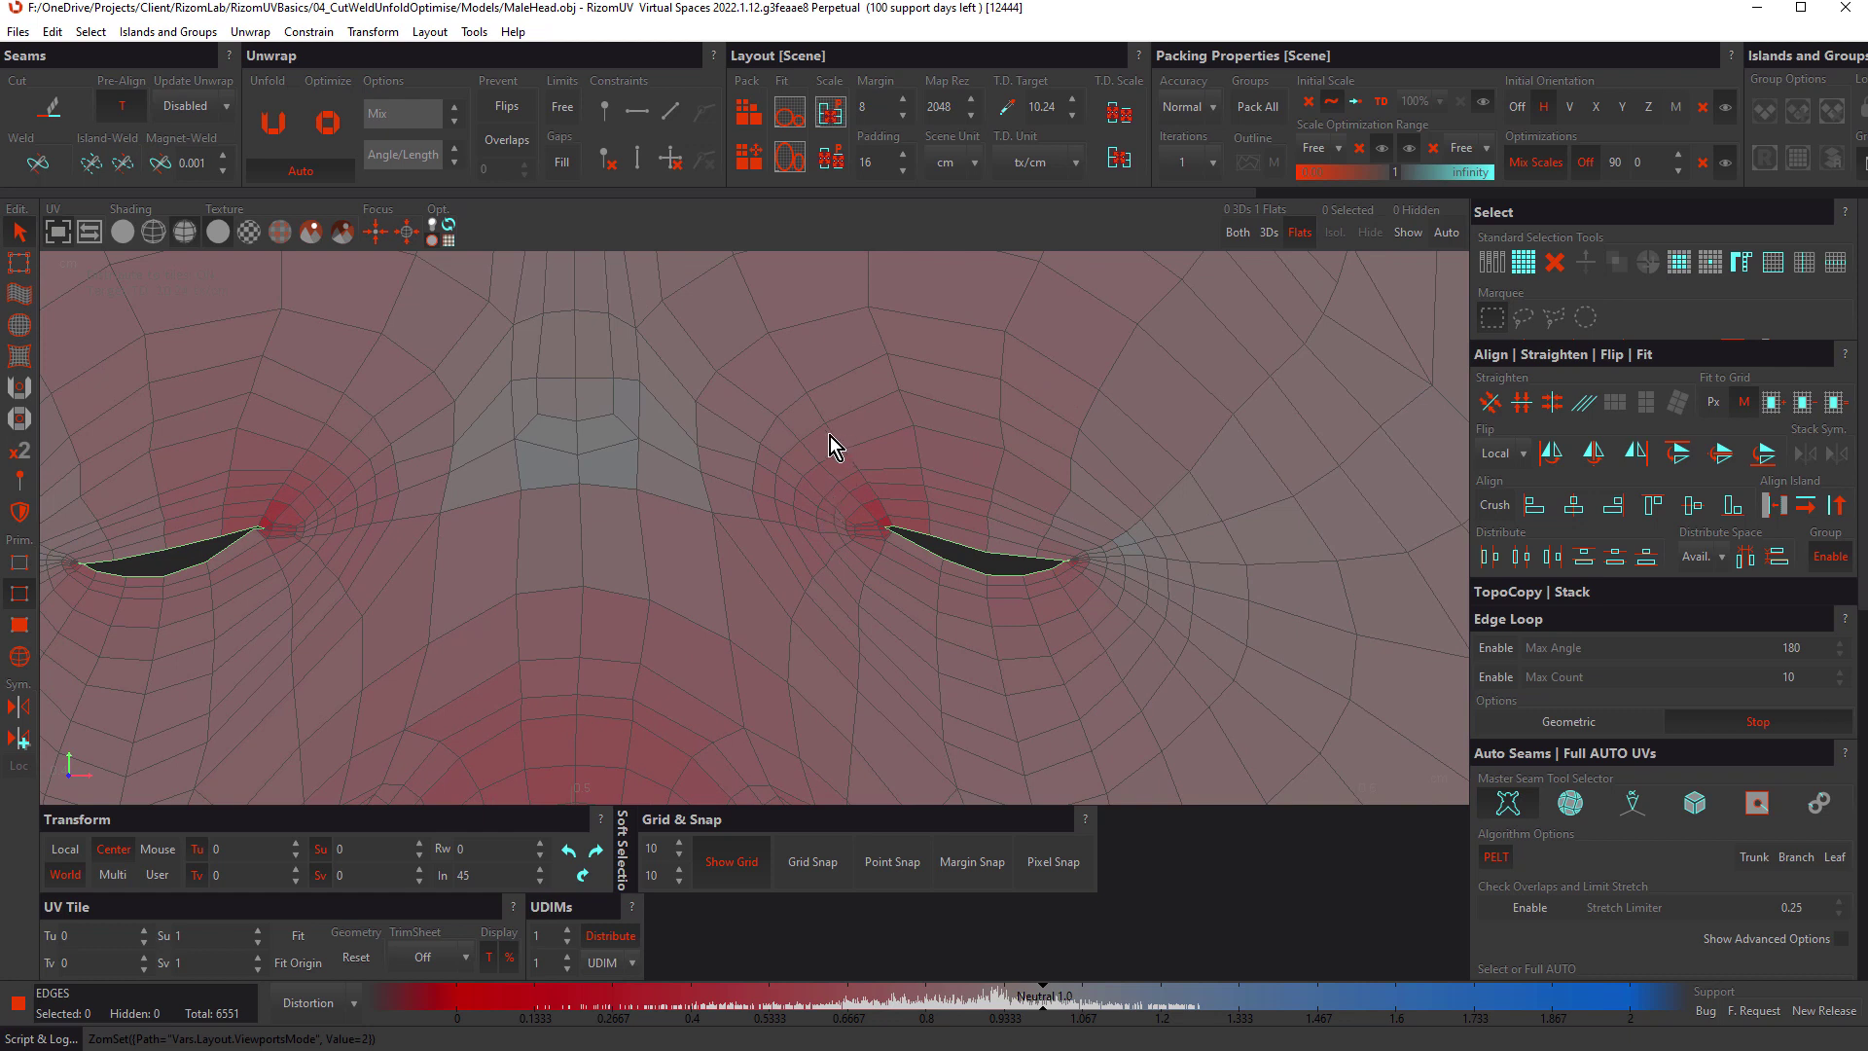
# Step: Turn on hole filling and unfold the head again to open up the eye holes
pyautogui.click(560, 162)
pyautogui.press('u')
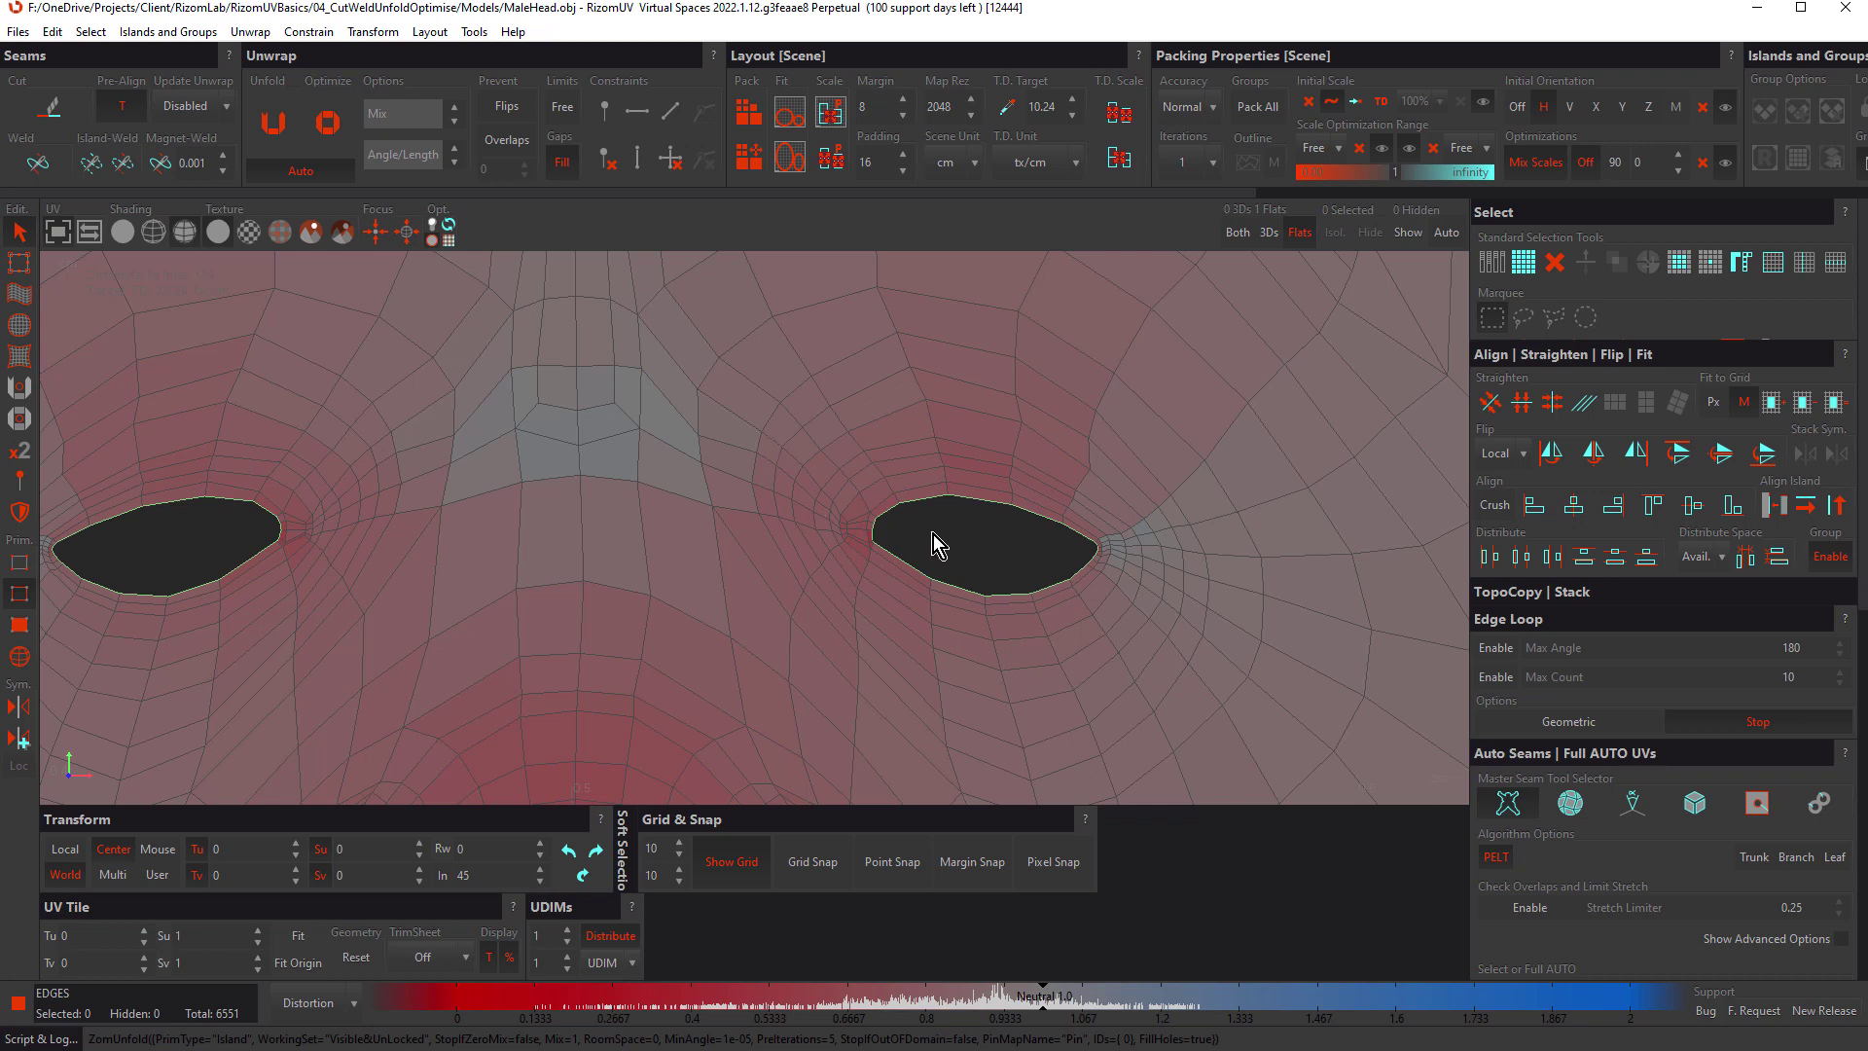
# Step: Examine the eye, mouth and nostril areas of the unfolded head's UVs for distortion and flipped triangles
pyautogui.scroll(5, 934, 535)
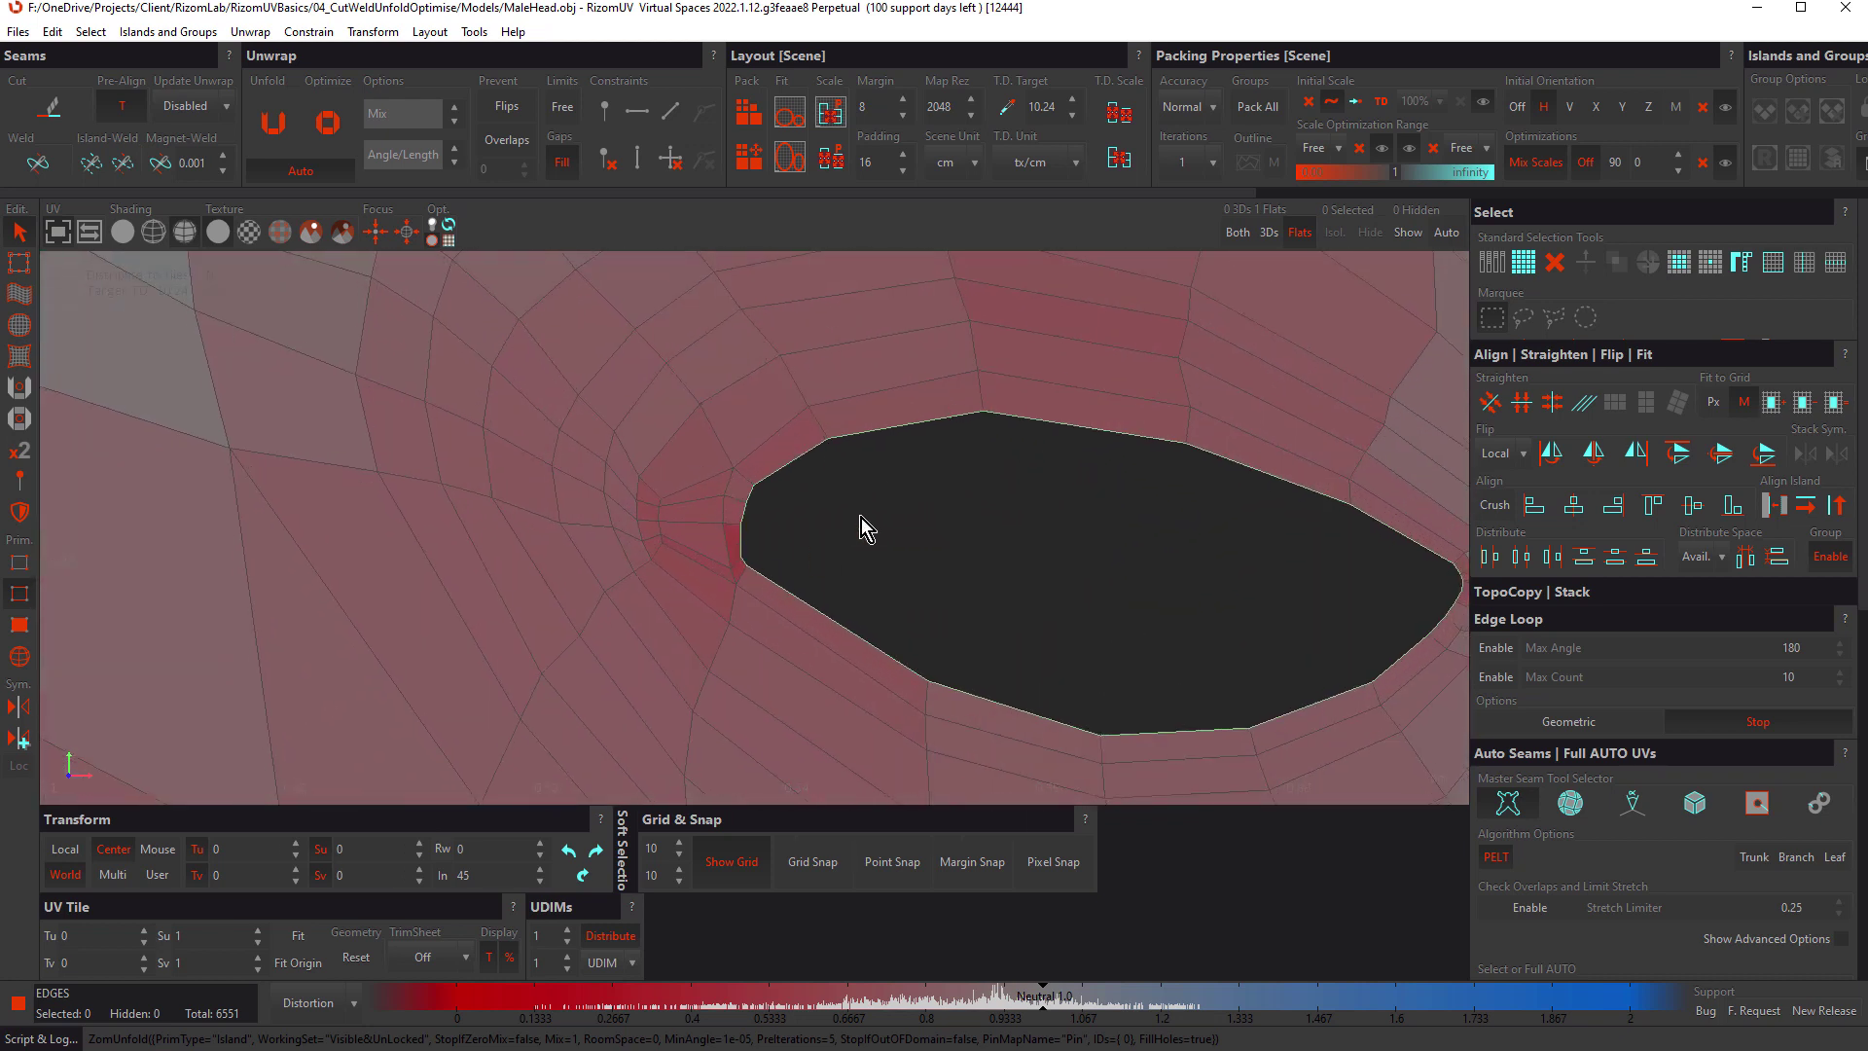
pyautogui.scroll(-4, 861, 529)
pyautogui.scroll(4, 1157, 564)
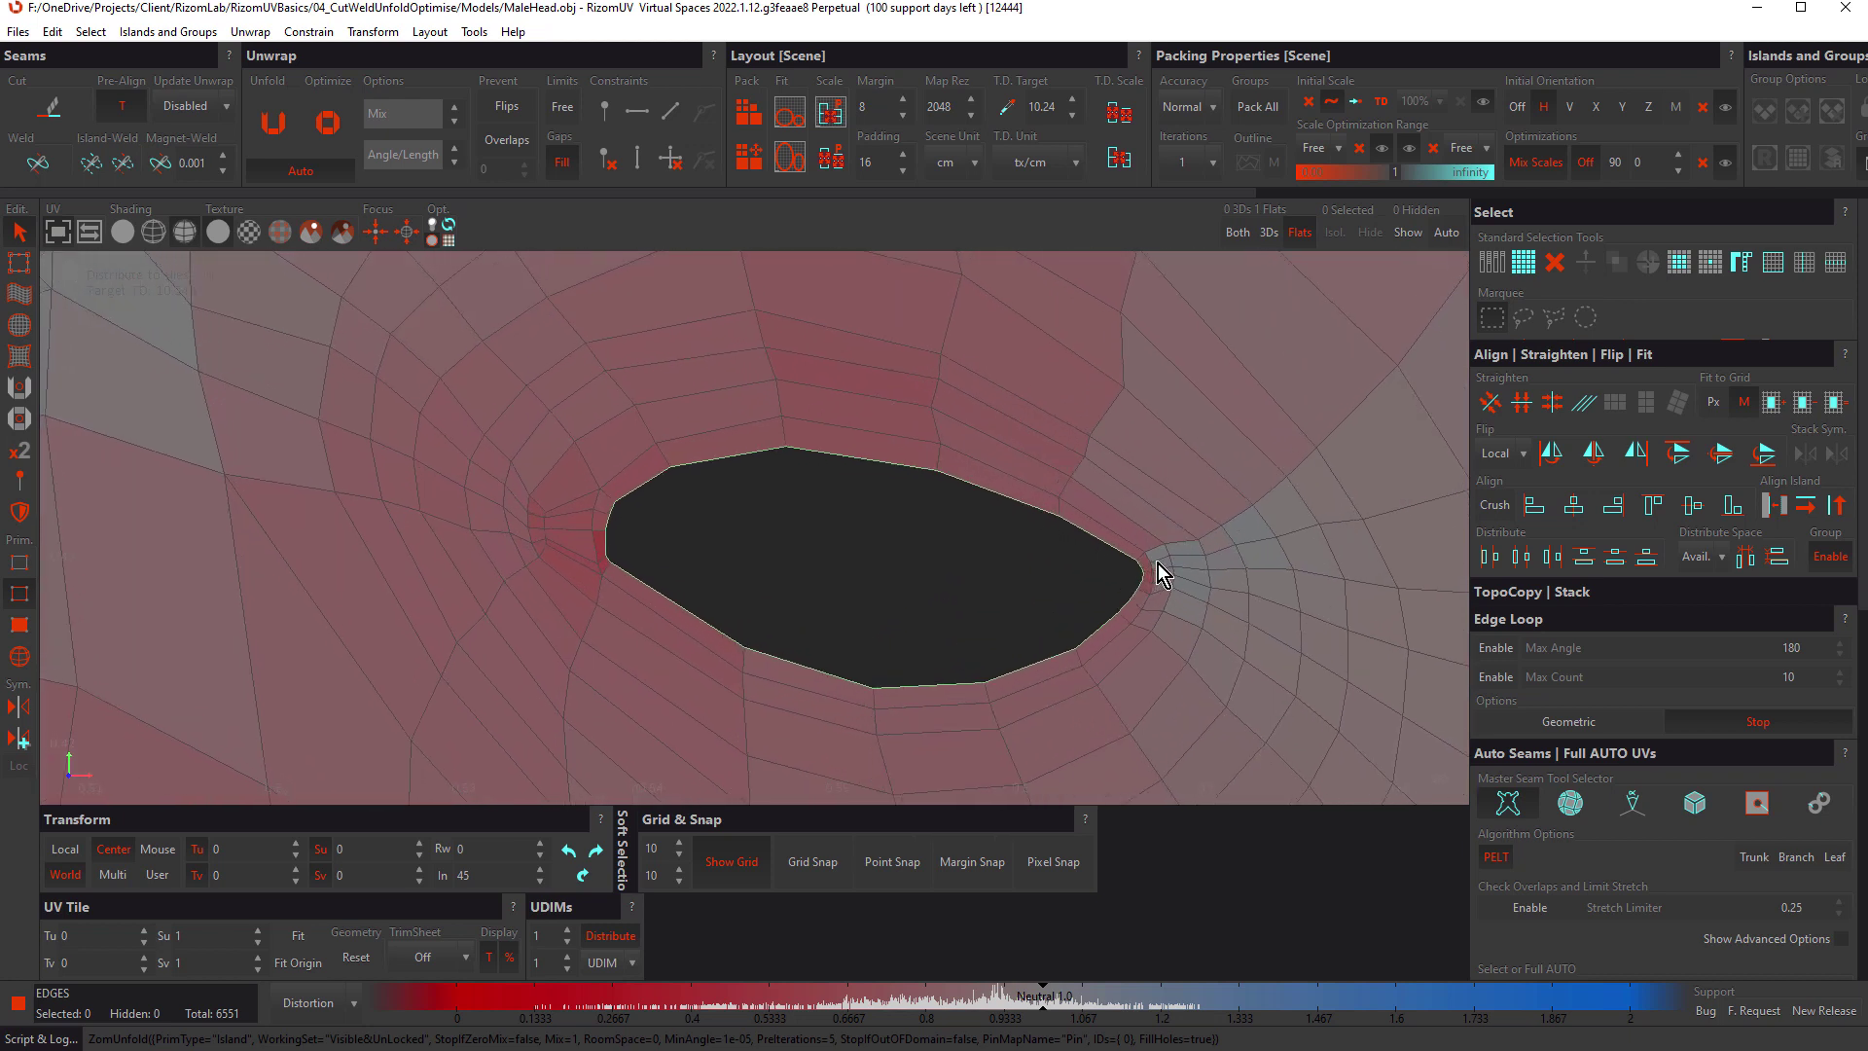
pyautogui.scroll(-1, 1188, 562)
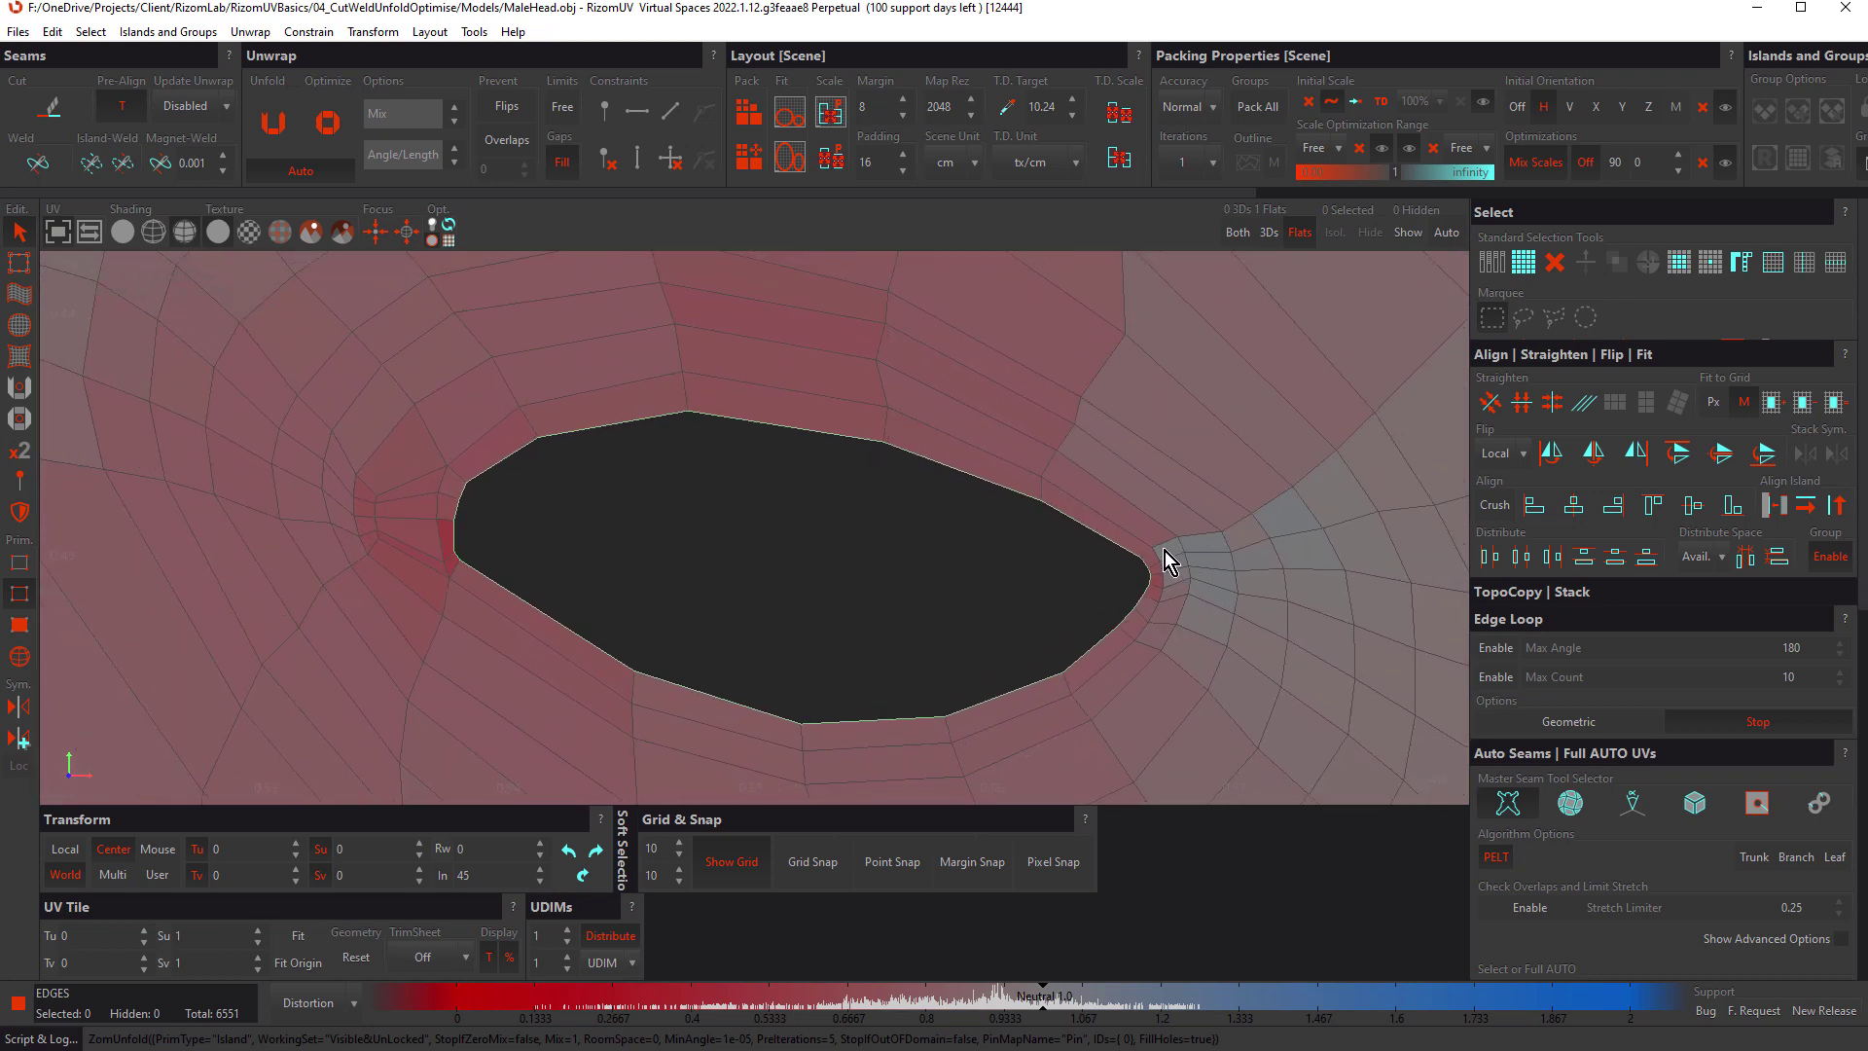
pyautogui.scroll(-6, 1064, 511)
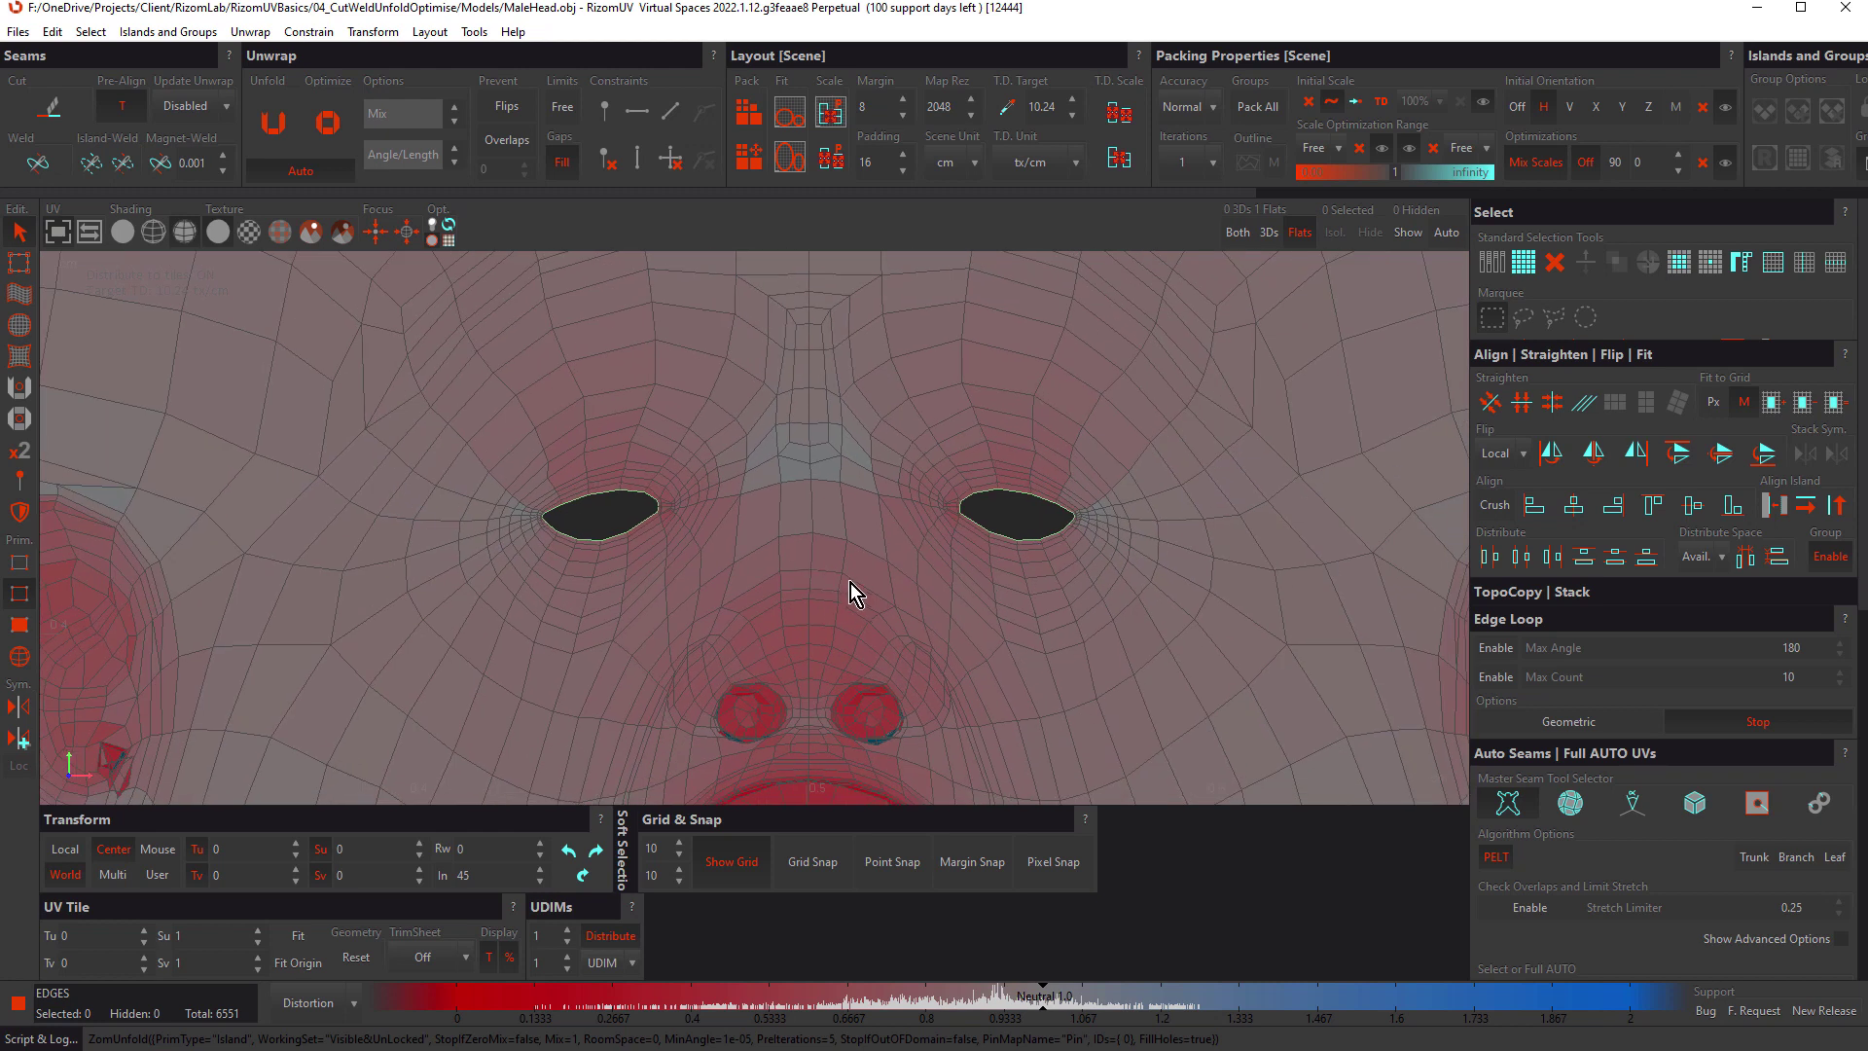
pyautogui.scroll(5, 846, 530)
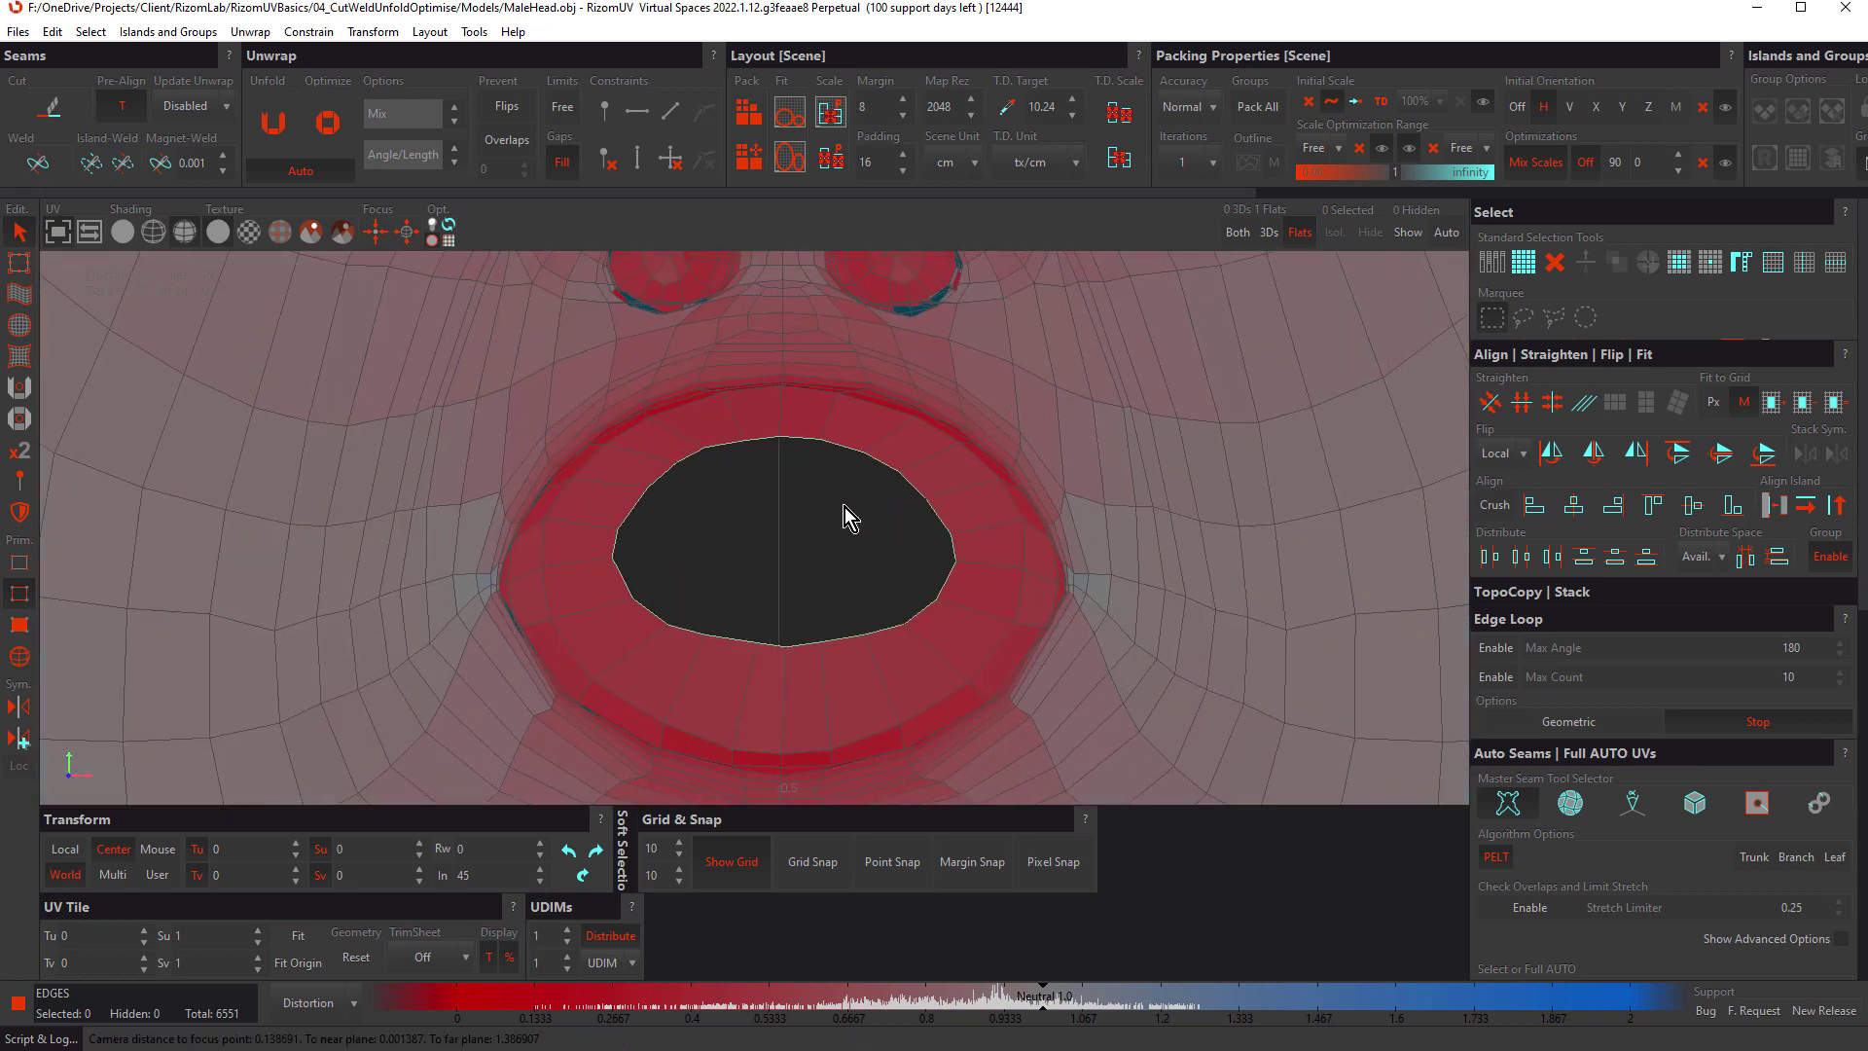
pyautogui.scroll(-2, 856, 506)
pyautogui.moveTo(877, 506); pyautogui.dragTo(883, 587, button='middle')
pyautogui.scroll(3, 973, 486)
pyautogui.scroll(2, 1048, 440)
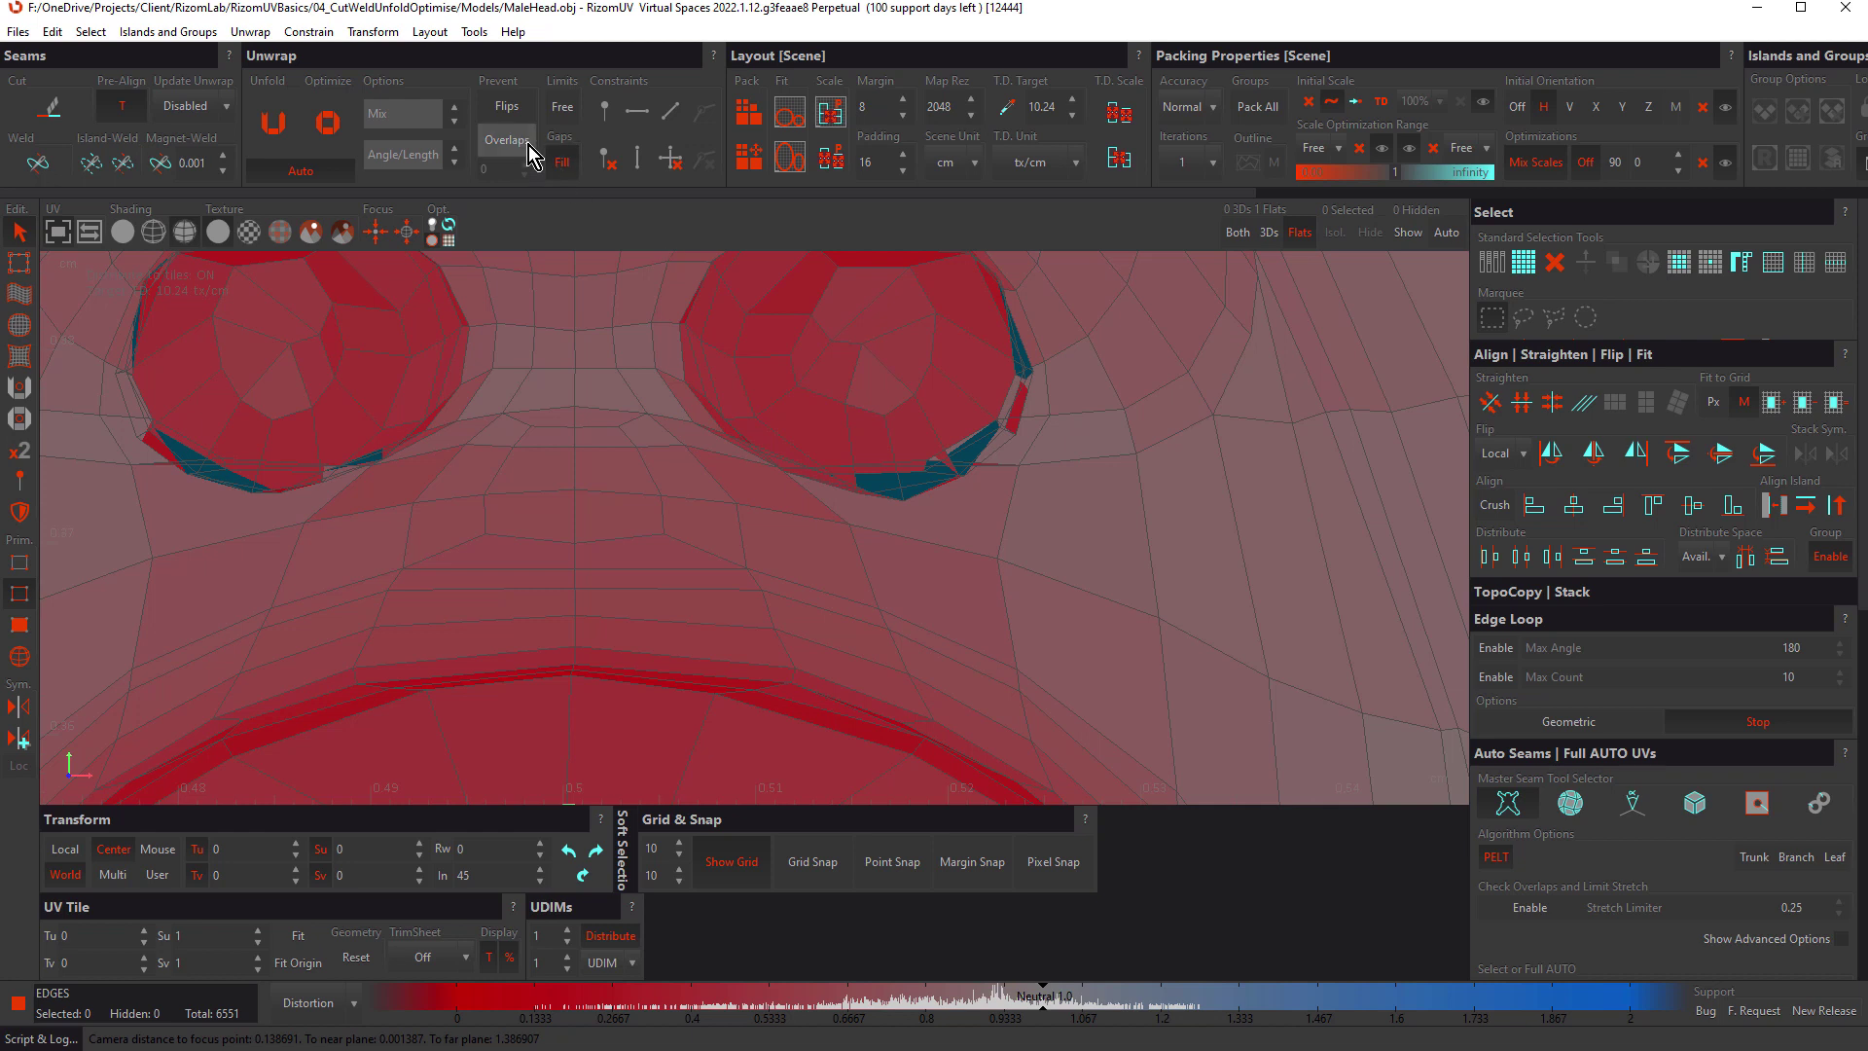
# Step: Turn on flip prevention and unfold the head again
pyautogui.click(521, 103)
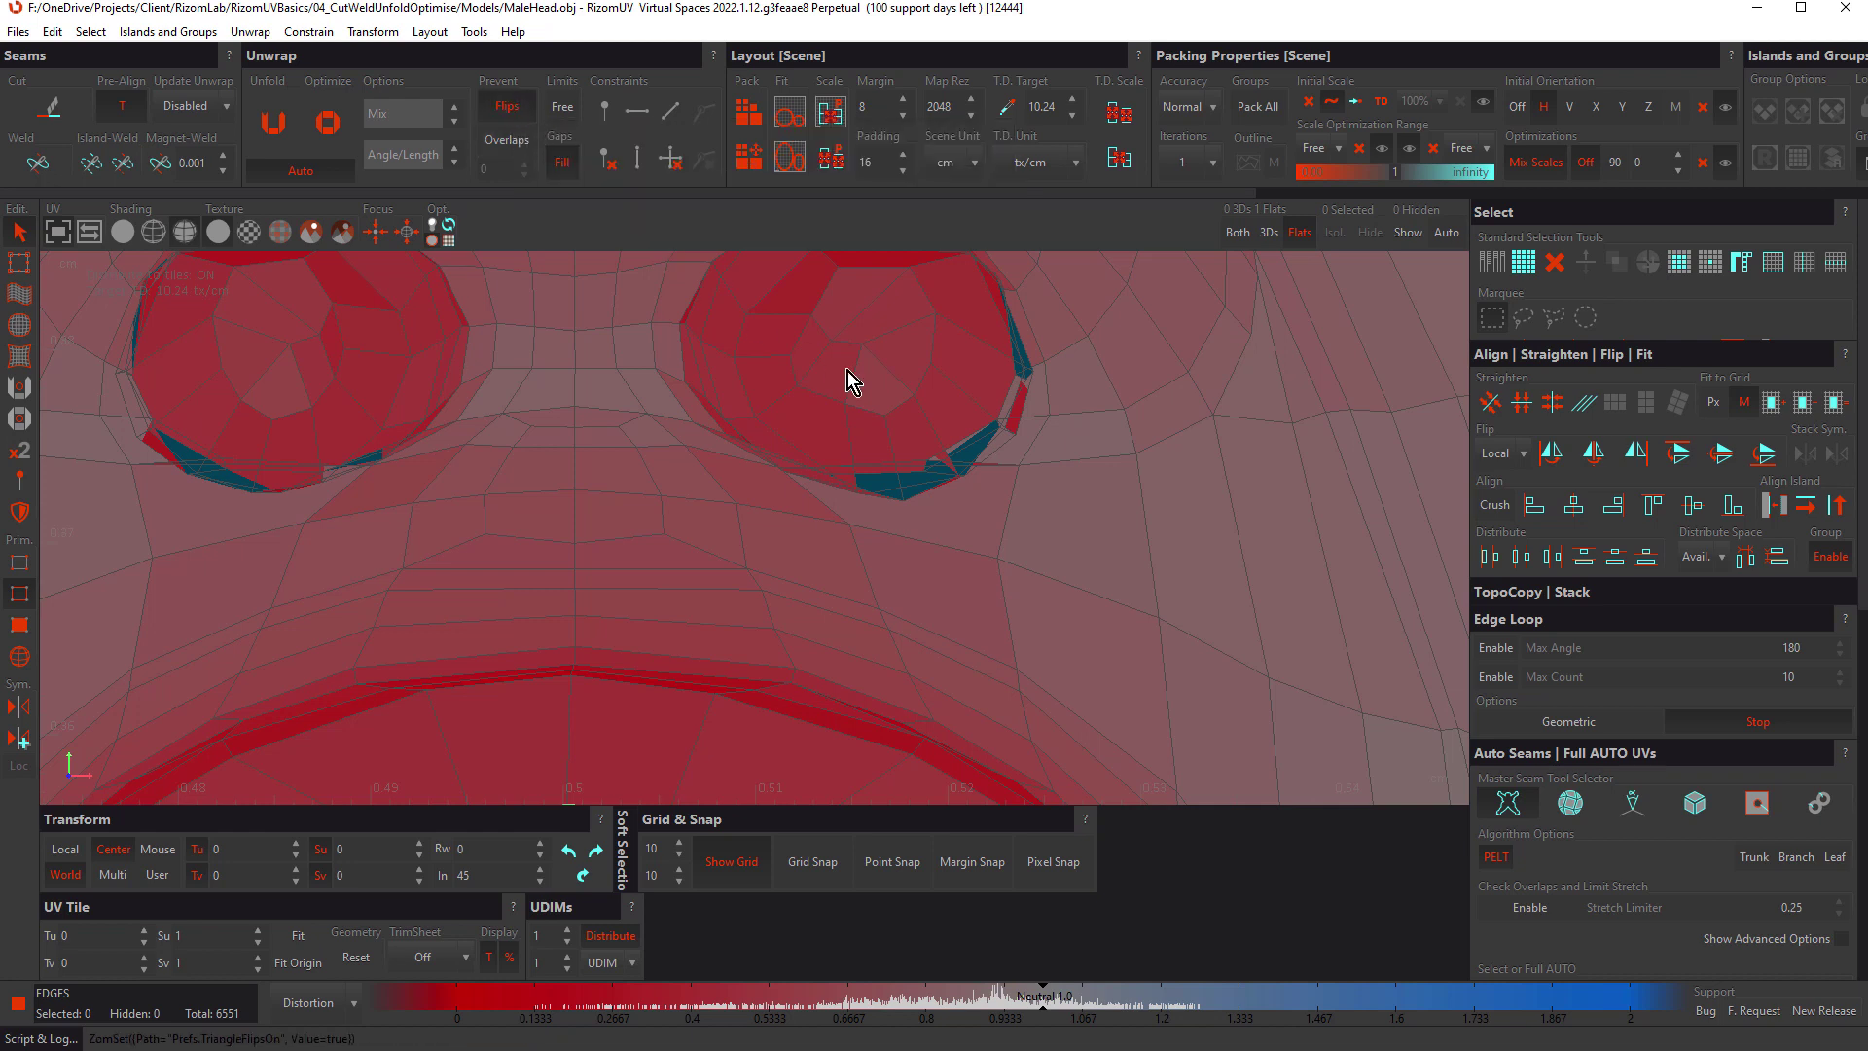
pyautogui.press('u')
pyautogui.scroll(-5, 848, 371)
pyautogui.scroll(10, 823, 442)
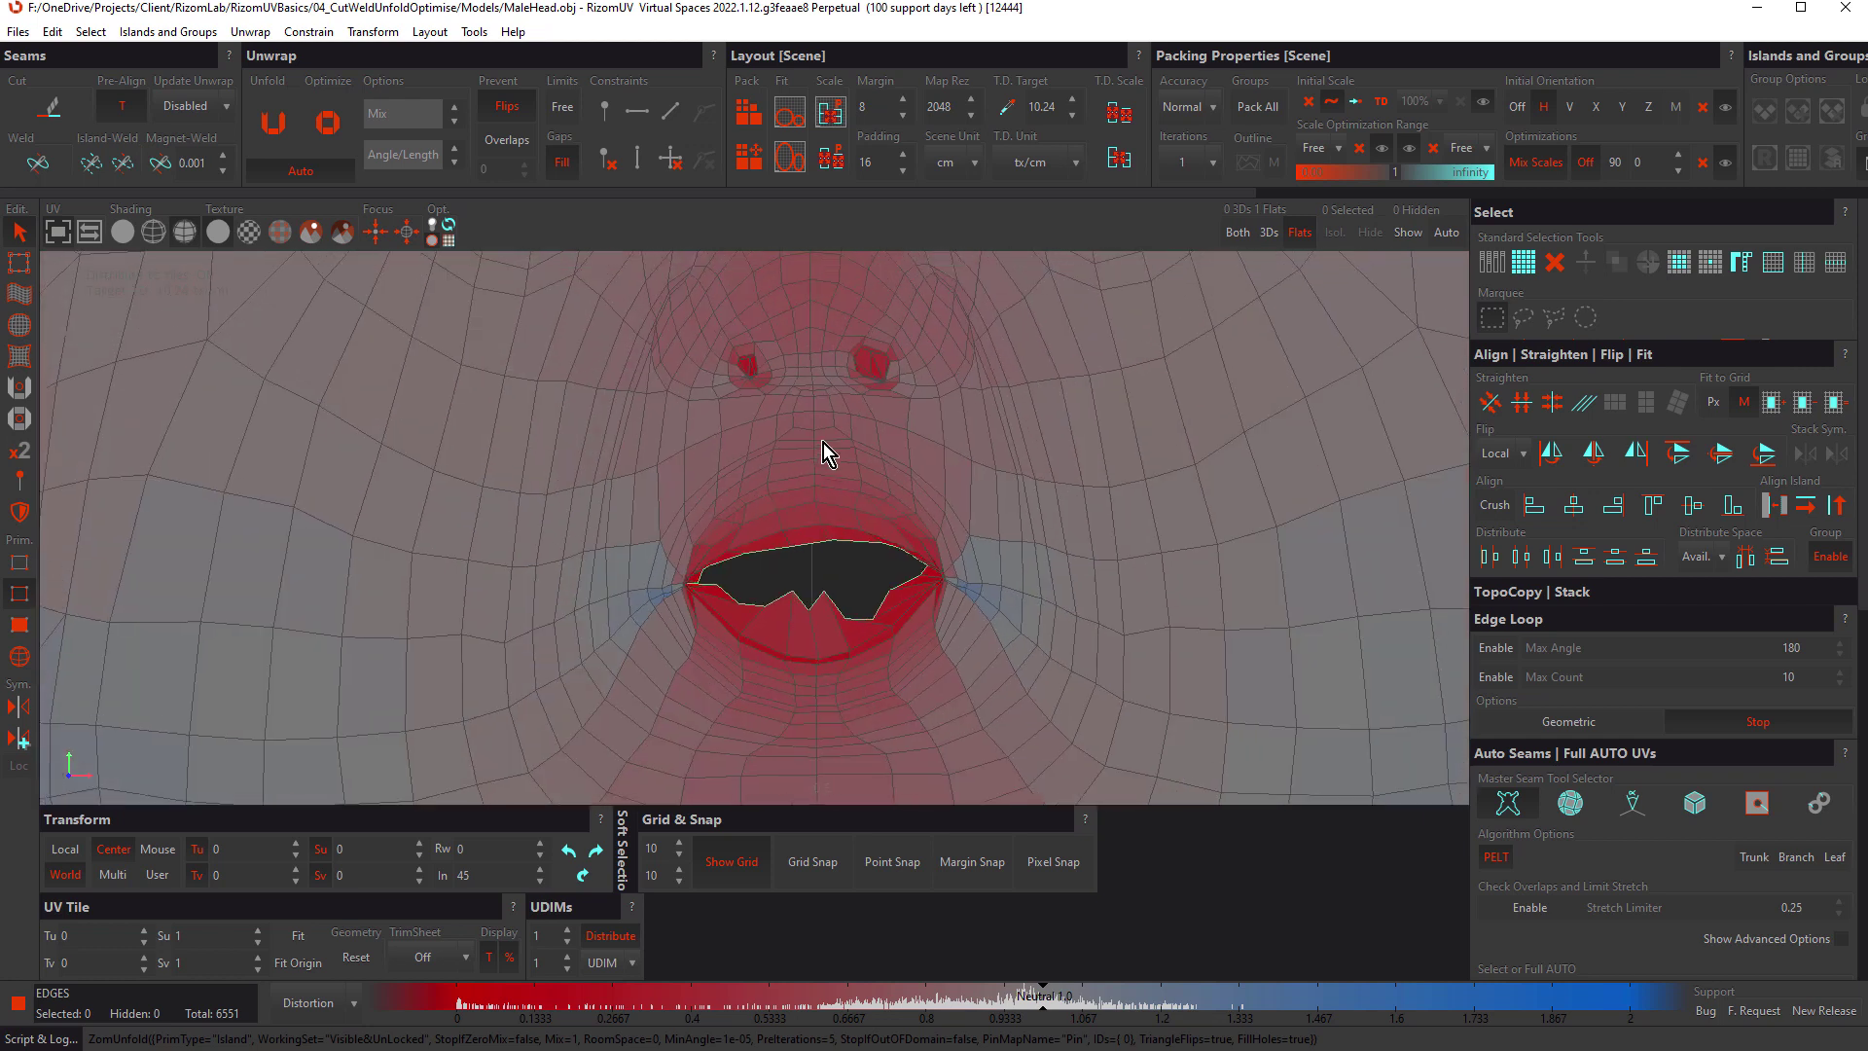
# Step: Examine the nostrils, mouth opening and eye openings in the head's new unfold
pyautogui.scroll(-4, 972, 409)
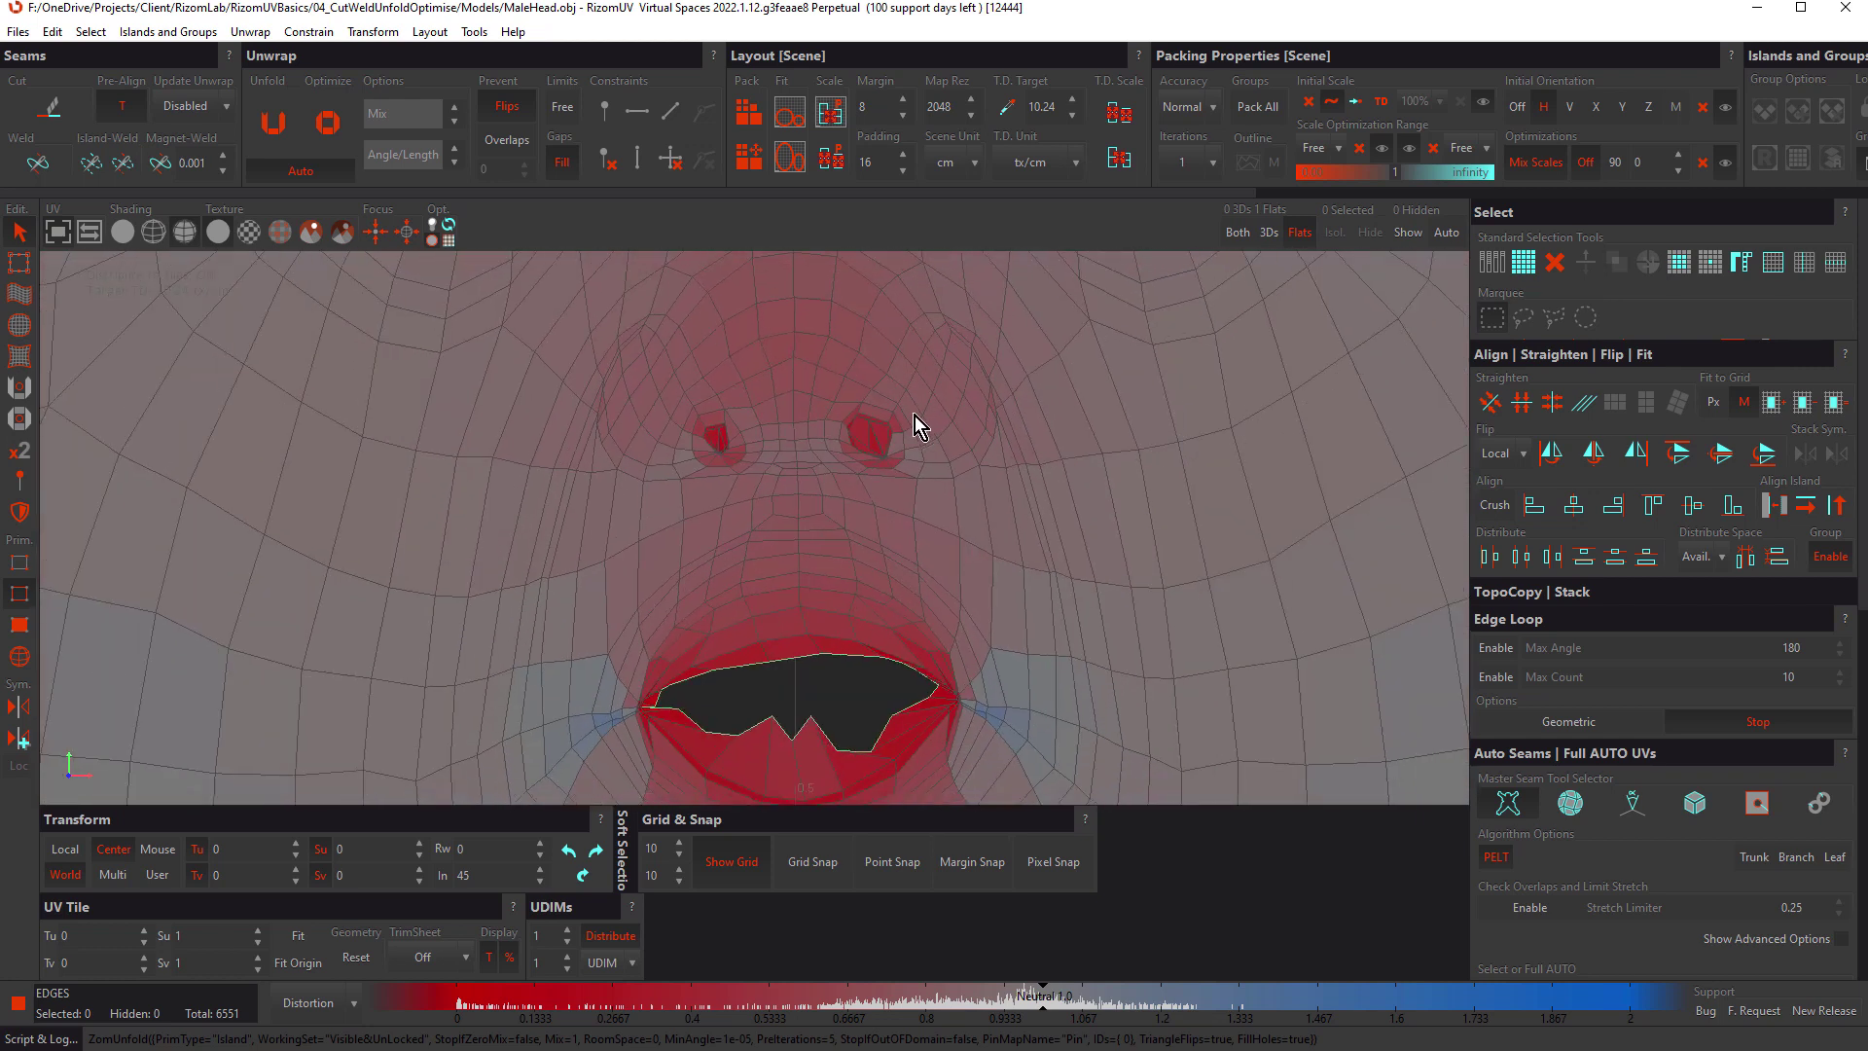
pyautogui.scroll(3, 739, 628)
pyautogui.scroll(2, 762, 627)
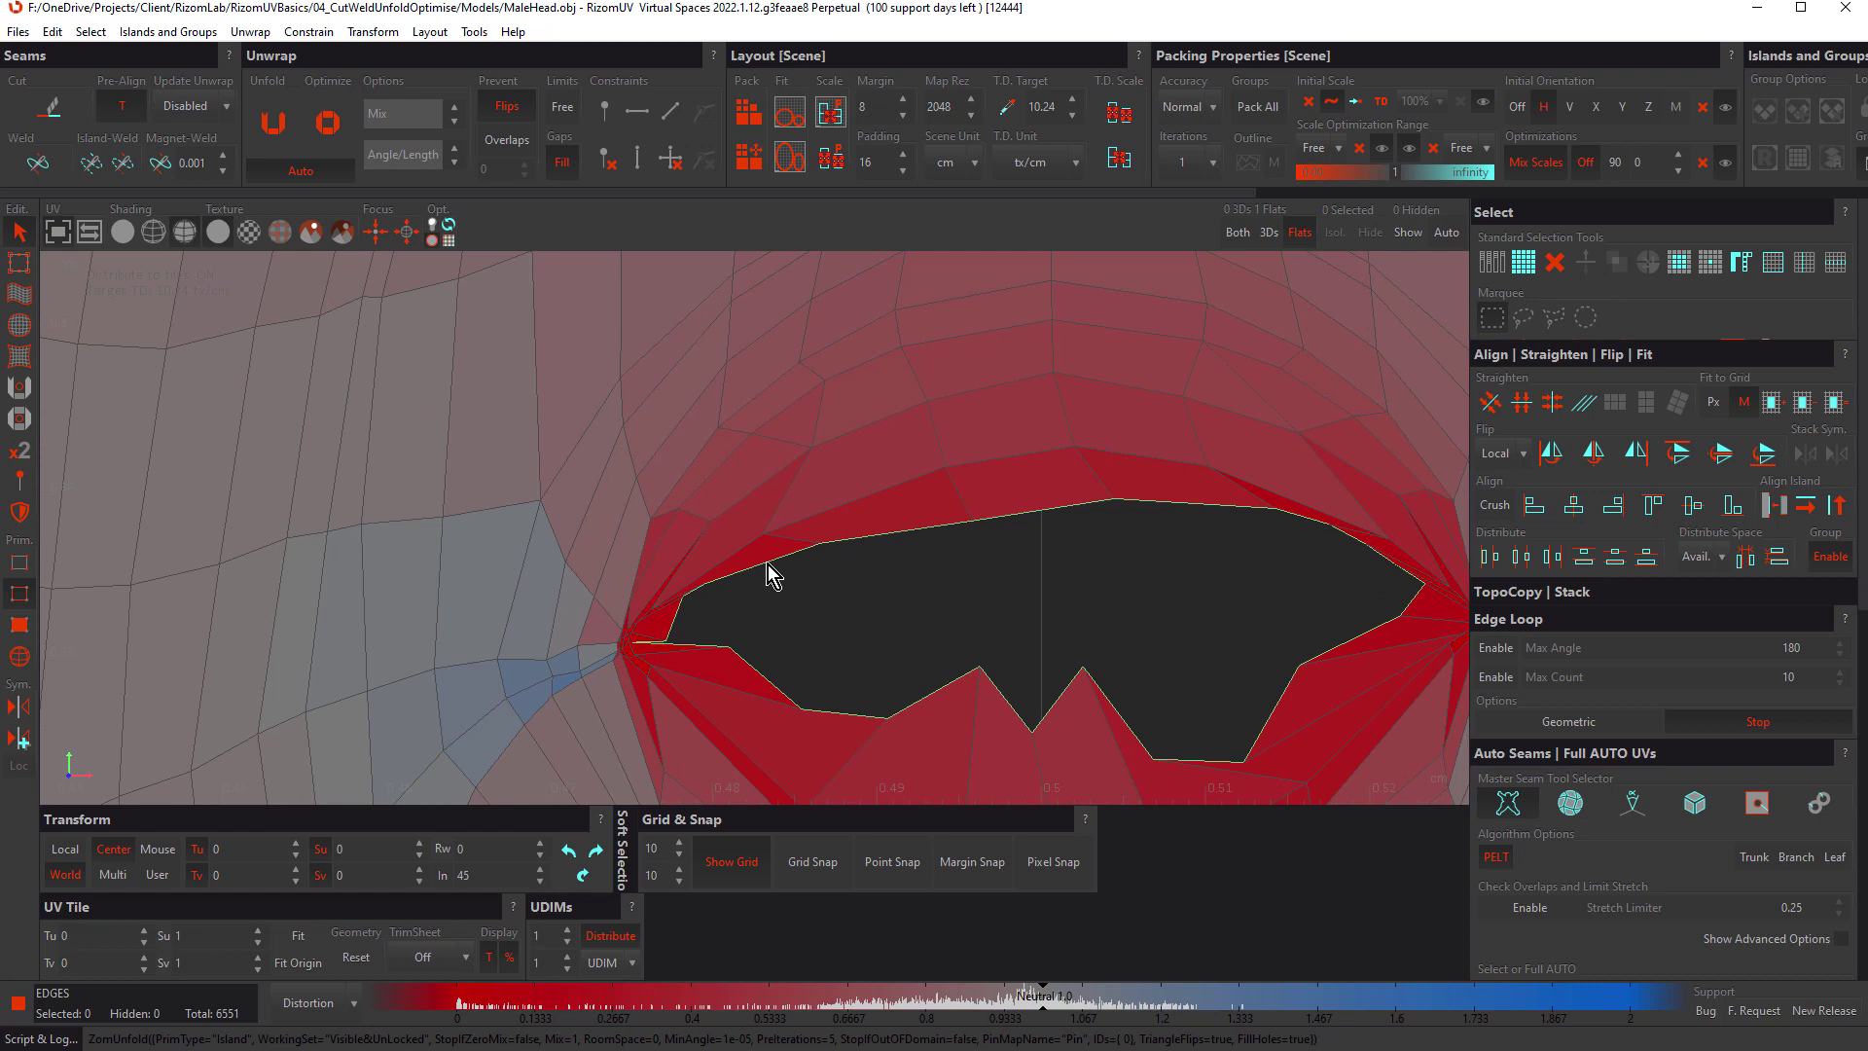
pyautogui.scroll(-8, 893, 610)
pyautogui.scroll(2, 831, 519)
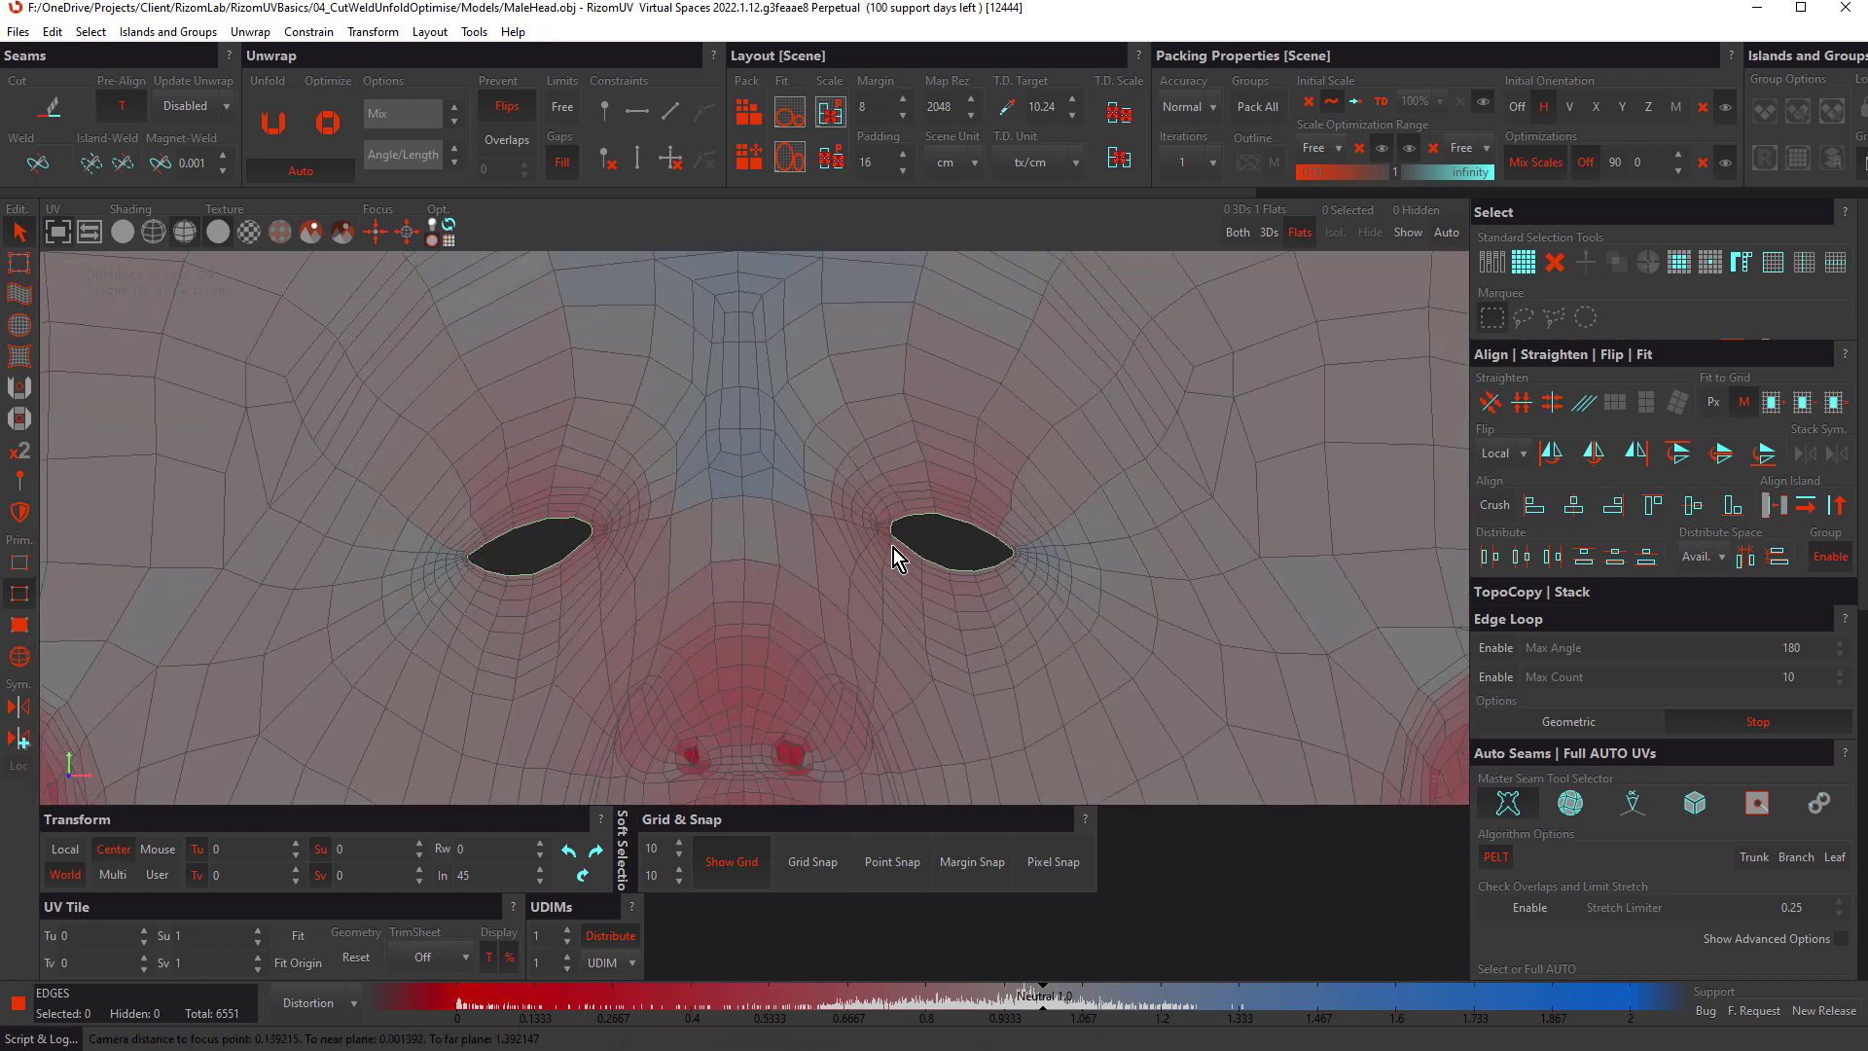
pyautogui.scroll(6, 1077, 525)
pyautogui.scroll(-6, 807, 550)
# Step: Inspect both ears for distortion or flipped polygons, and view the overall face layout
pyautogui.moveTo(808, 550); pyautogui.dragTo(881, 458, button='middle')
pyautogui.scroll(2, 627, 583)
pyautogui.scroll(4, 622, 572)
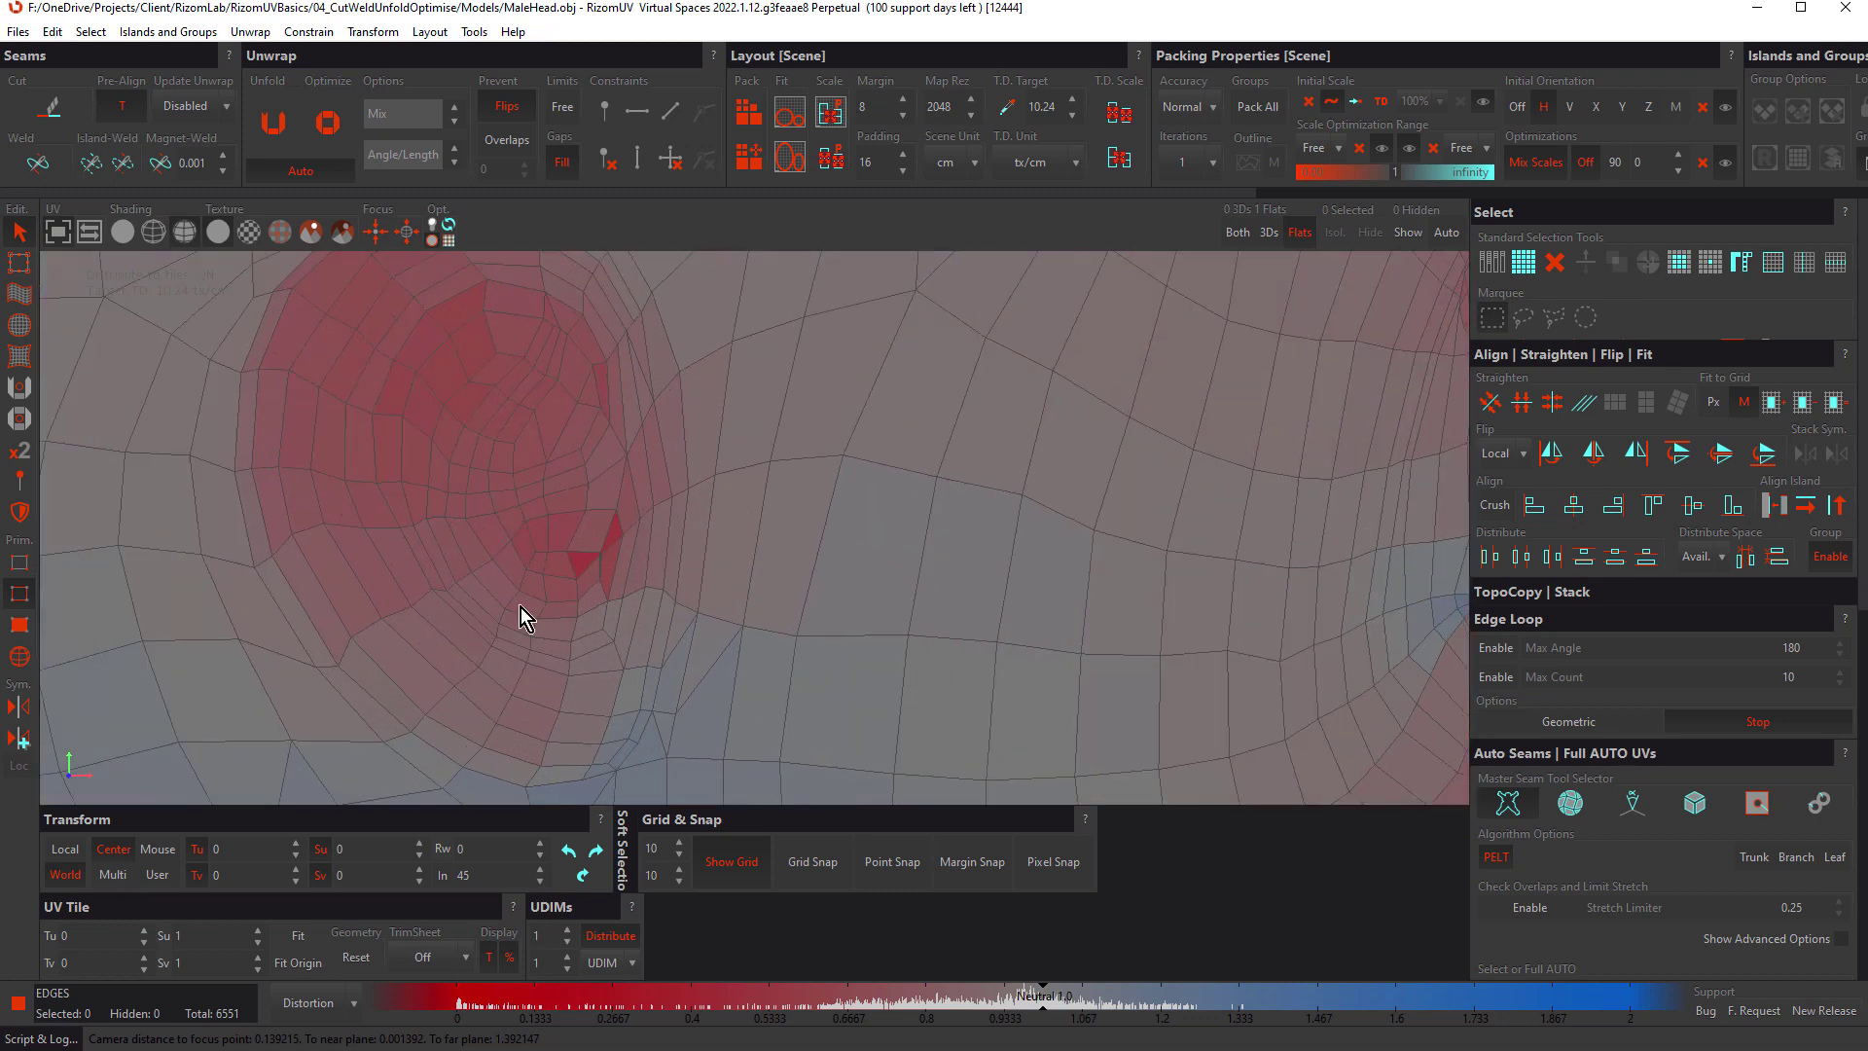
pyautogui.scroll(4, 590, 566)
pyautogui.scroll(-8, 730, 555)
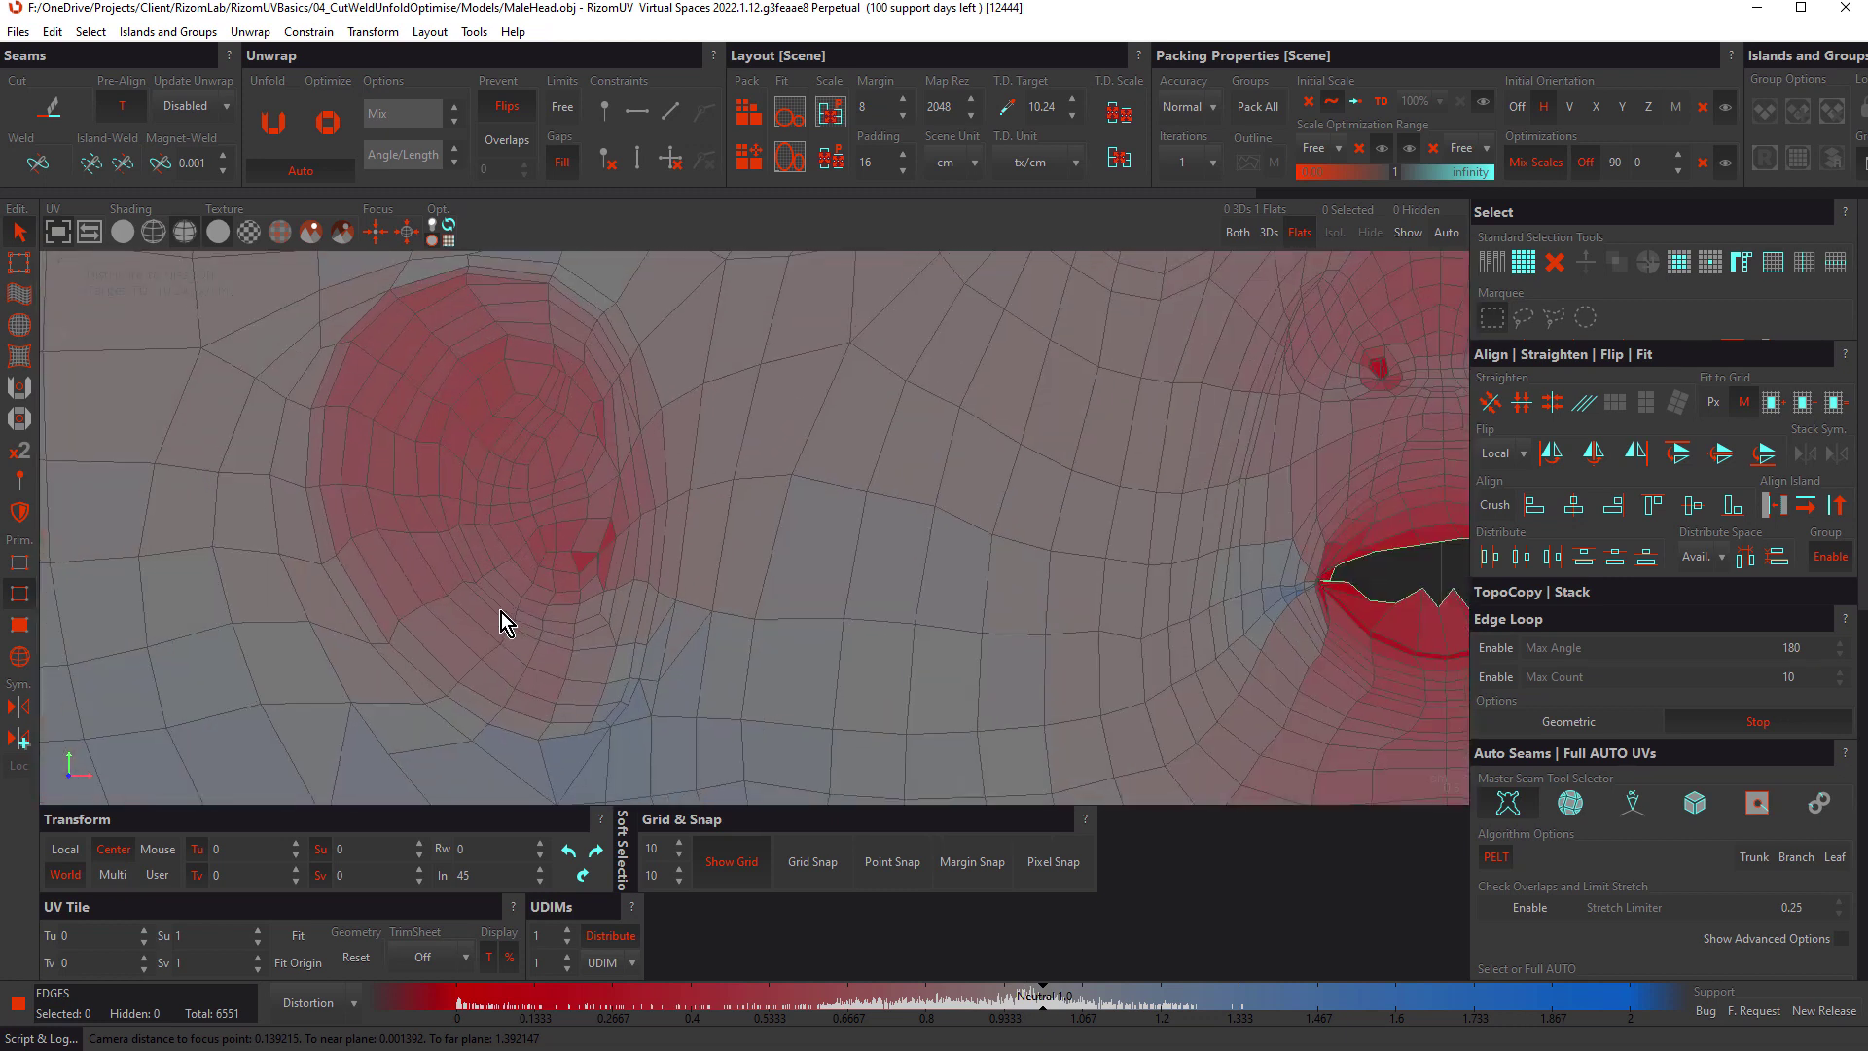
pyautogui.moveTo(1047, 539); pyautogui.dragTo(605, 543, button='middle')
pyautogui.scroll(5, 960, 542)
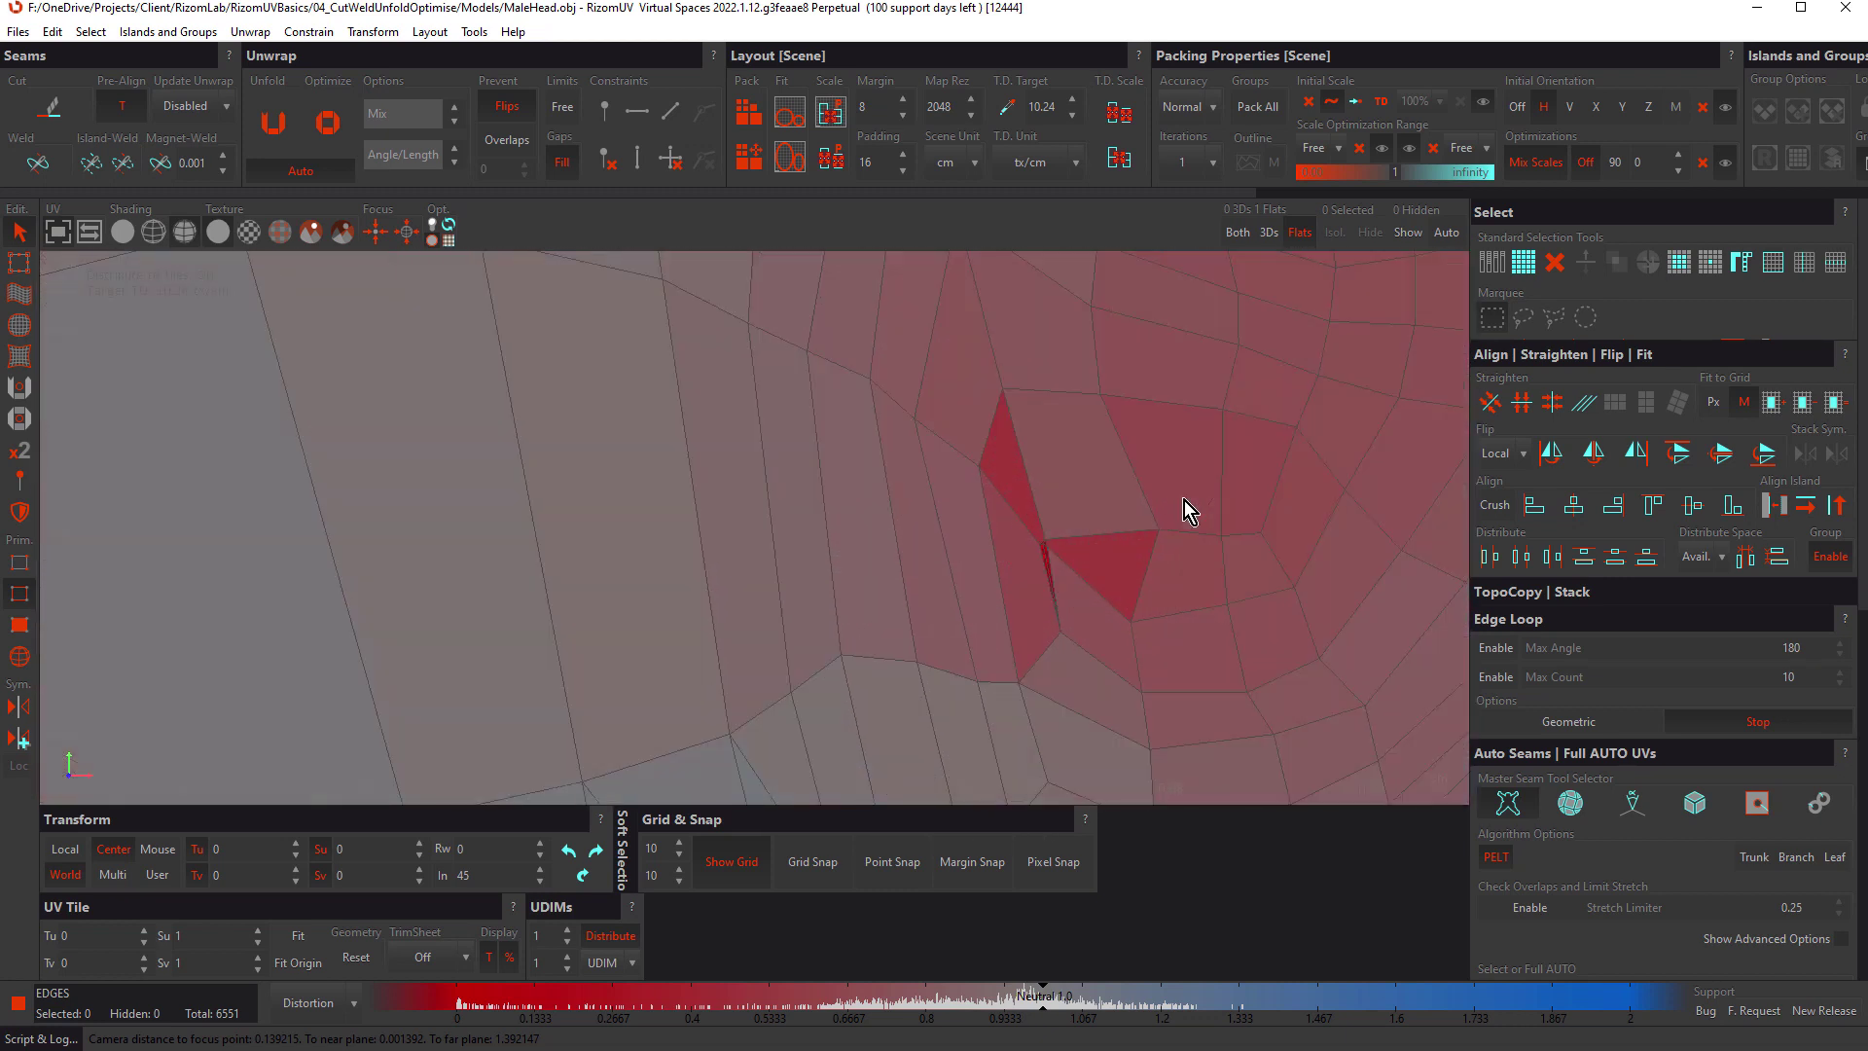
pyautogui.scroll(-6, 1212, 497)
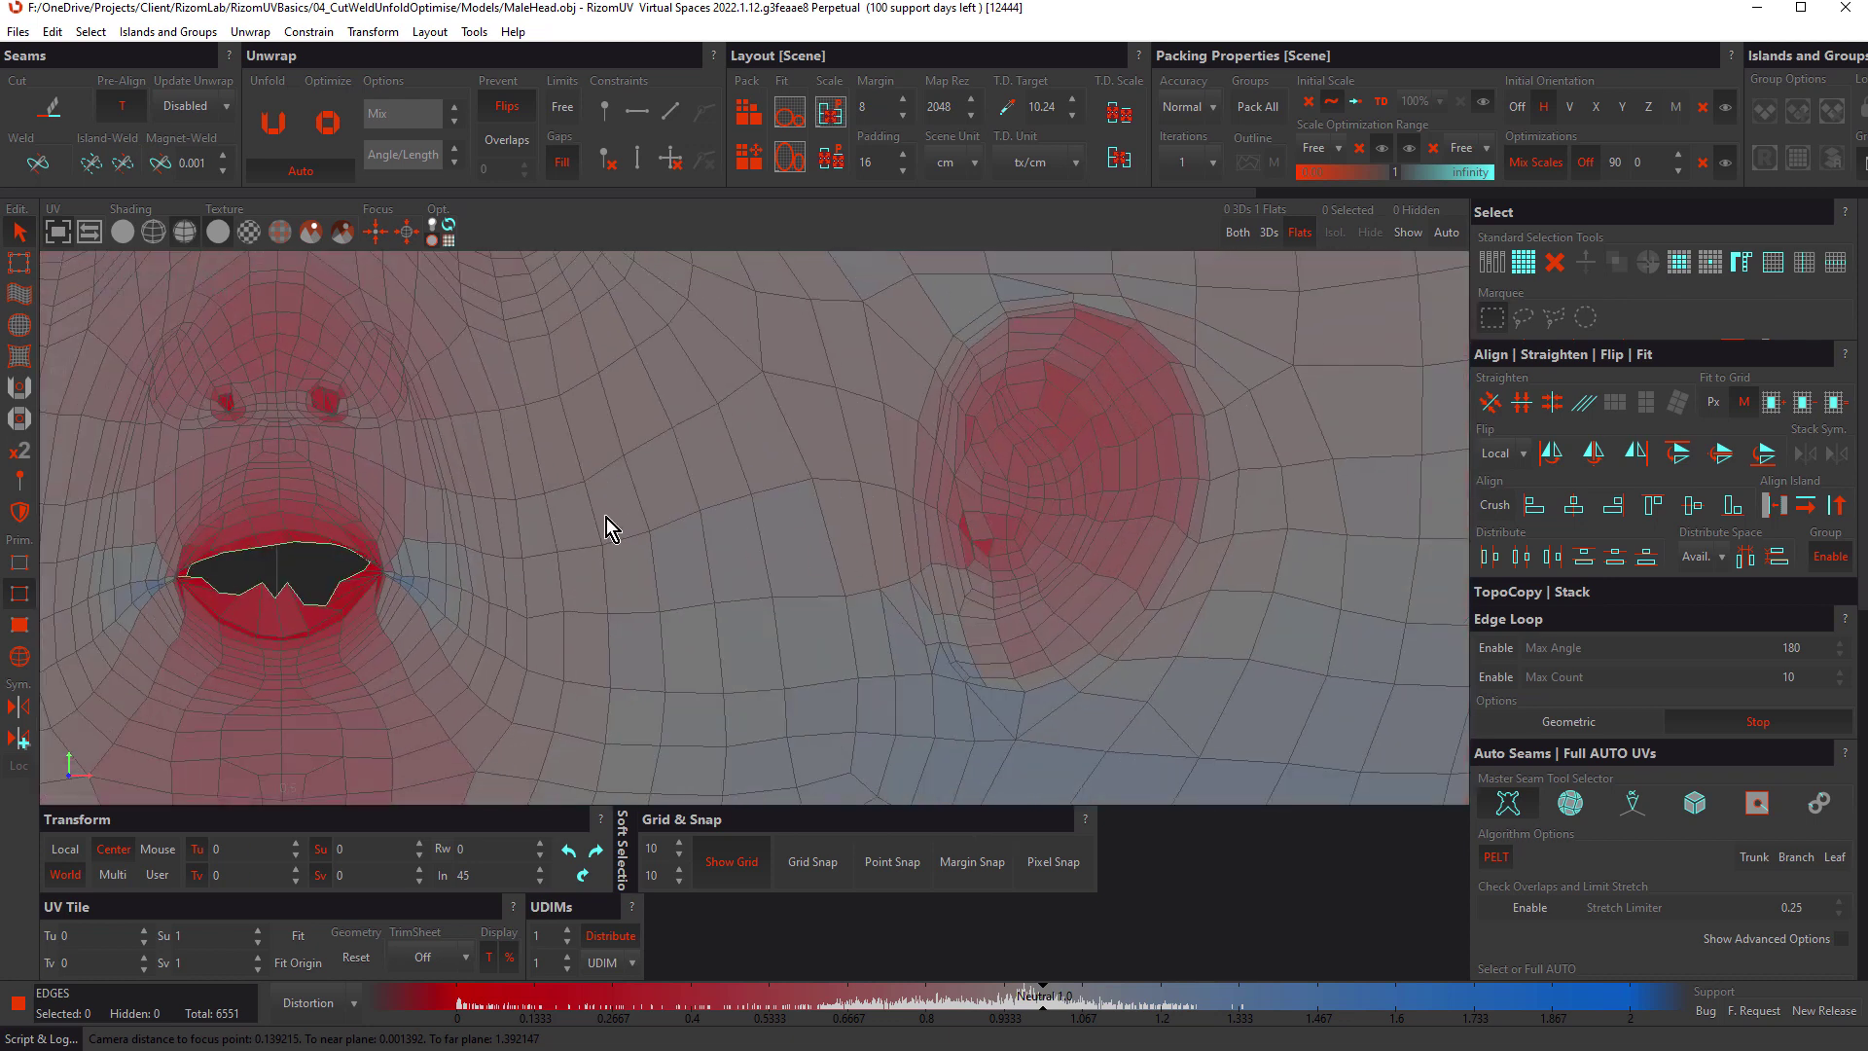
pyautogui.scroll(-3, 605, 518)
pyautogui.moveTo(605, 517); pyautogui.dragTo(1002, 535, button='middle')
pyautogui.scroll(-4, 955, 521)
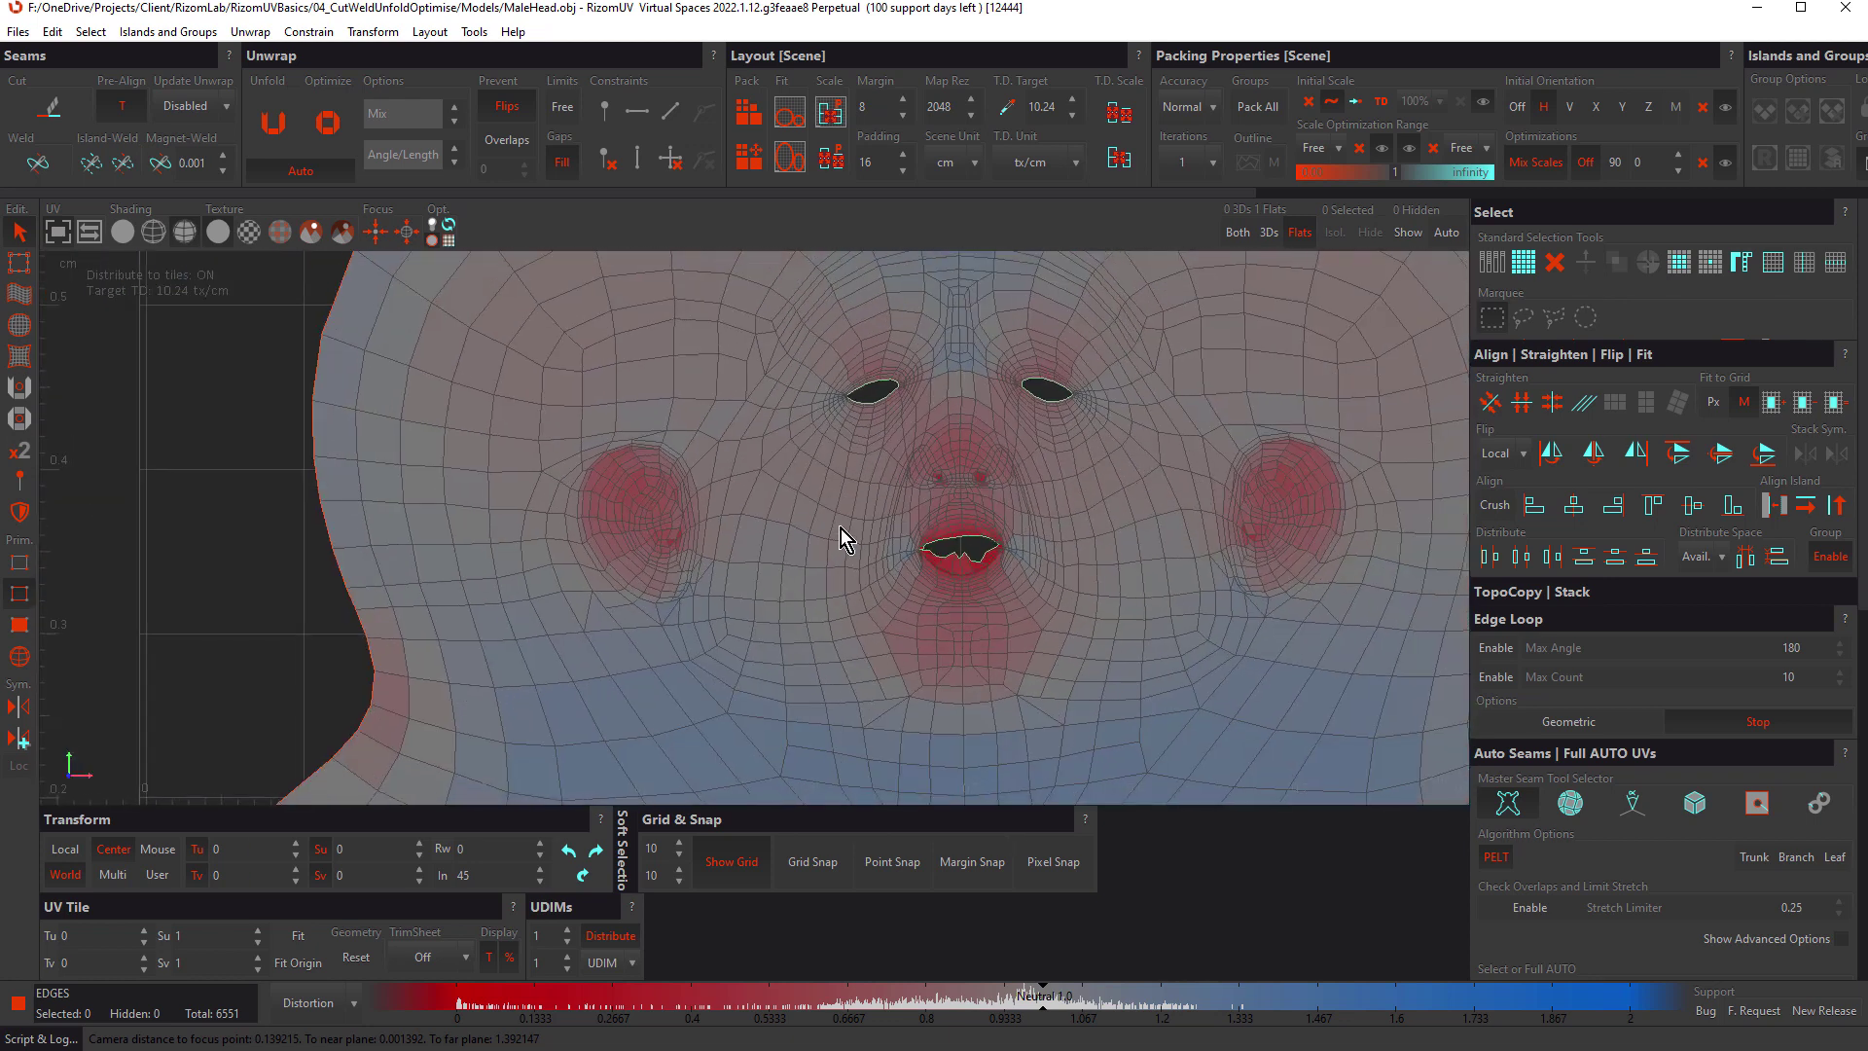
# Step: Load the ForearmHand.obj model without saving the changes to the head
pyautogui.click(17, 31)
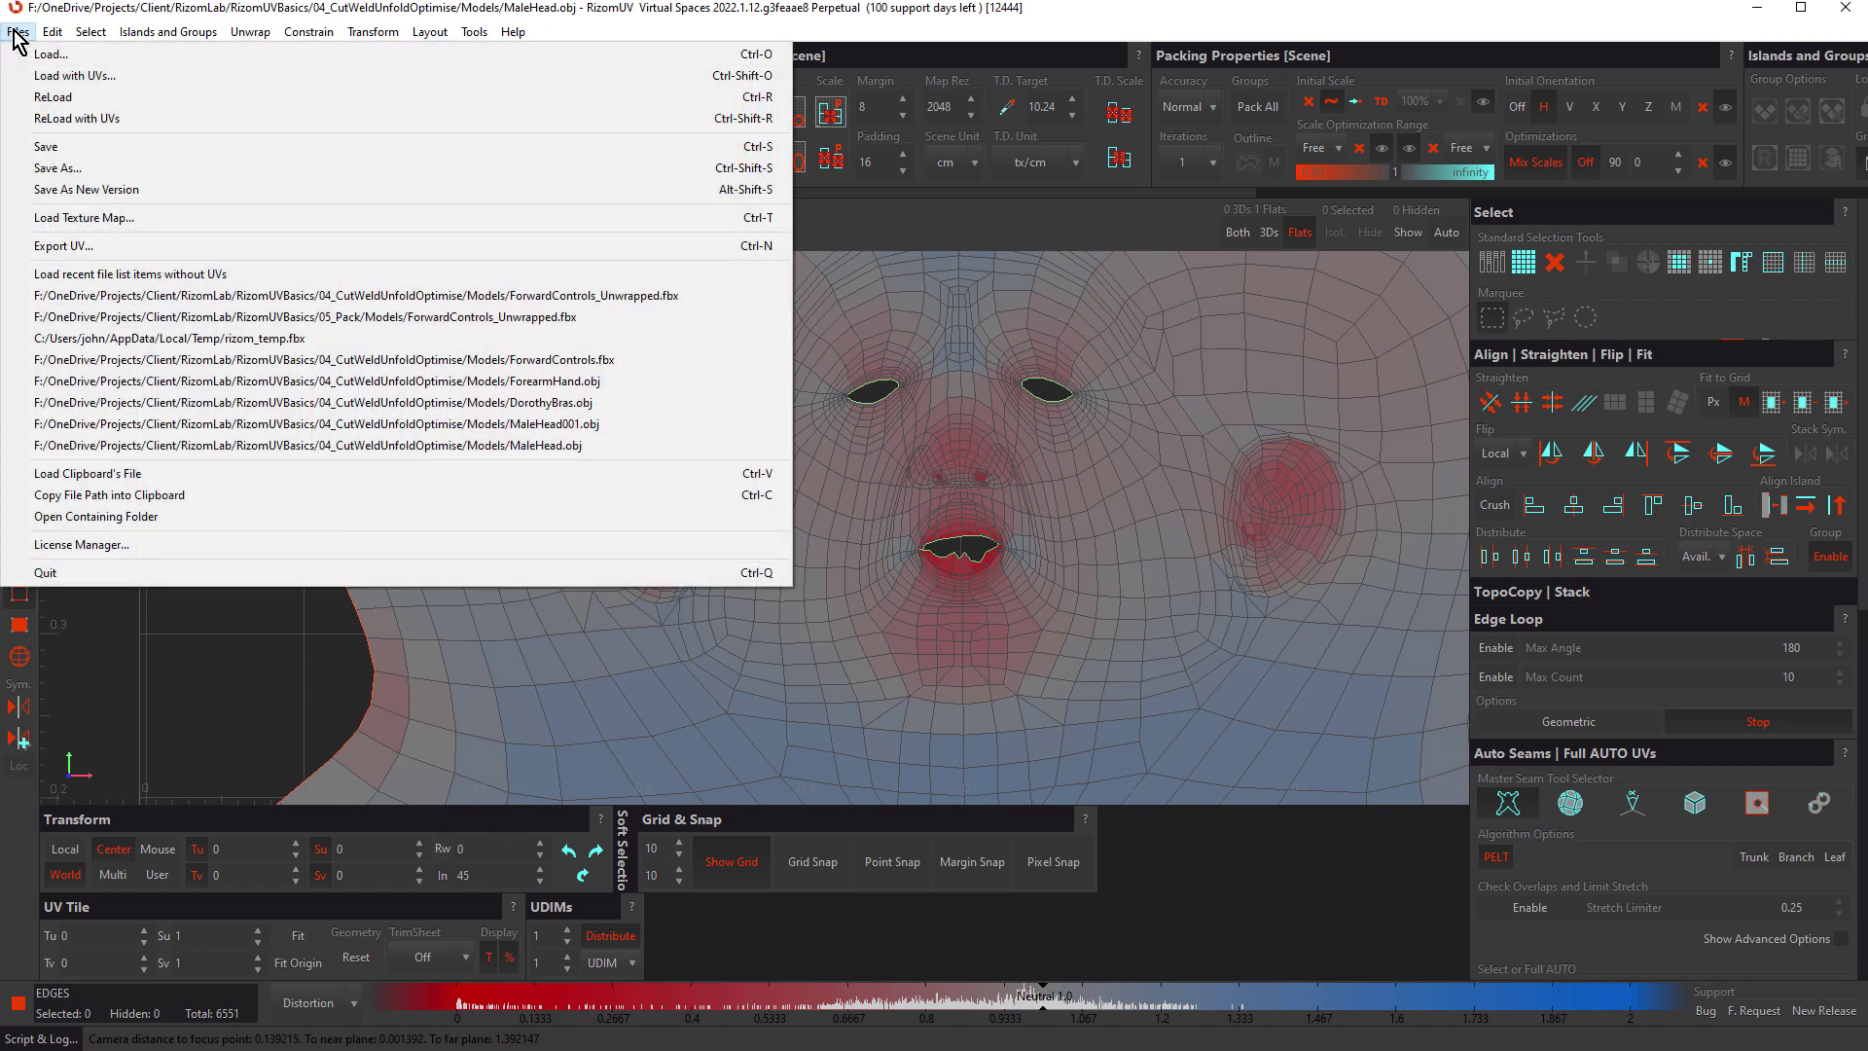
pyautogui.click(42, 58)
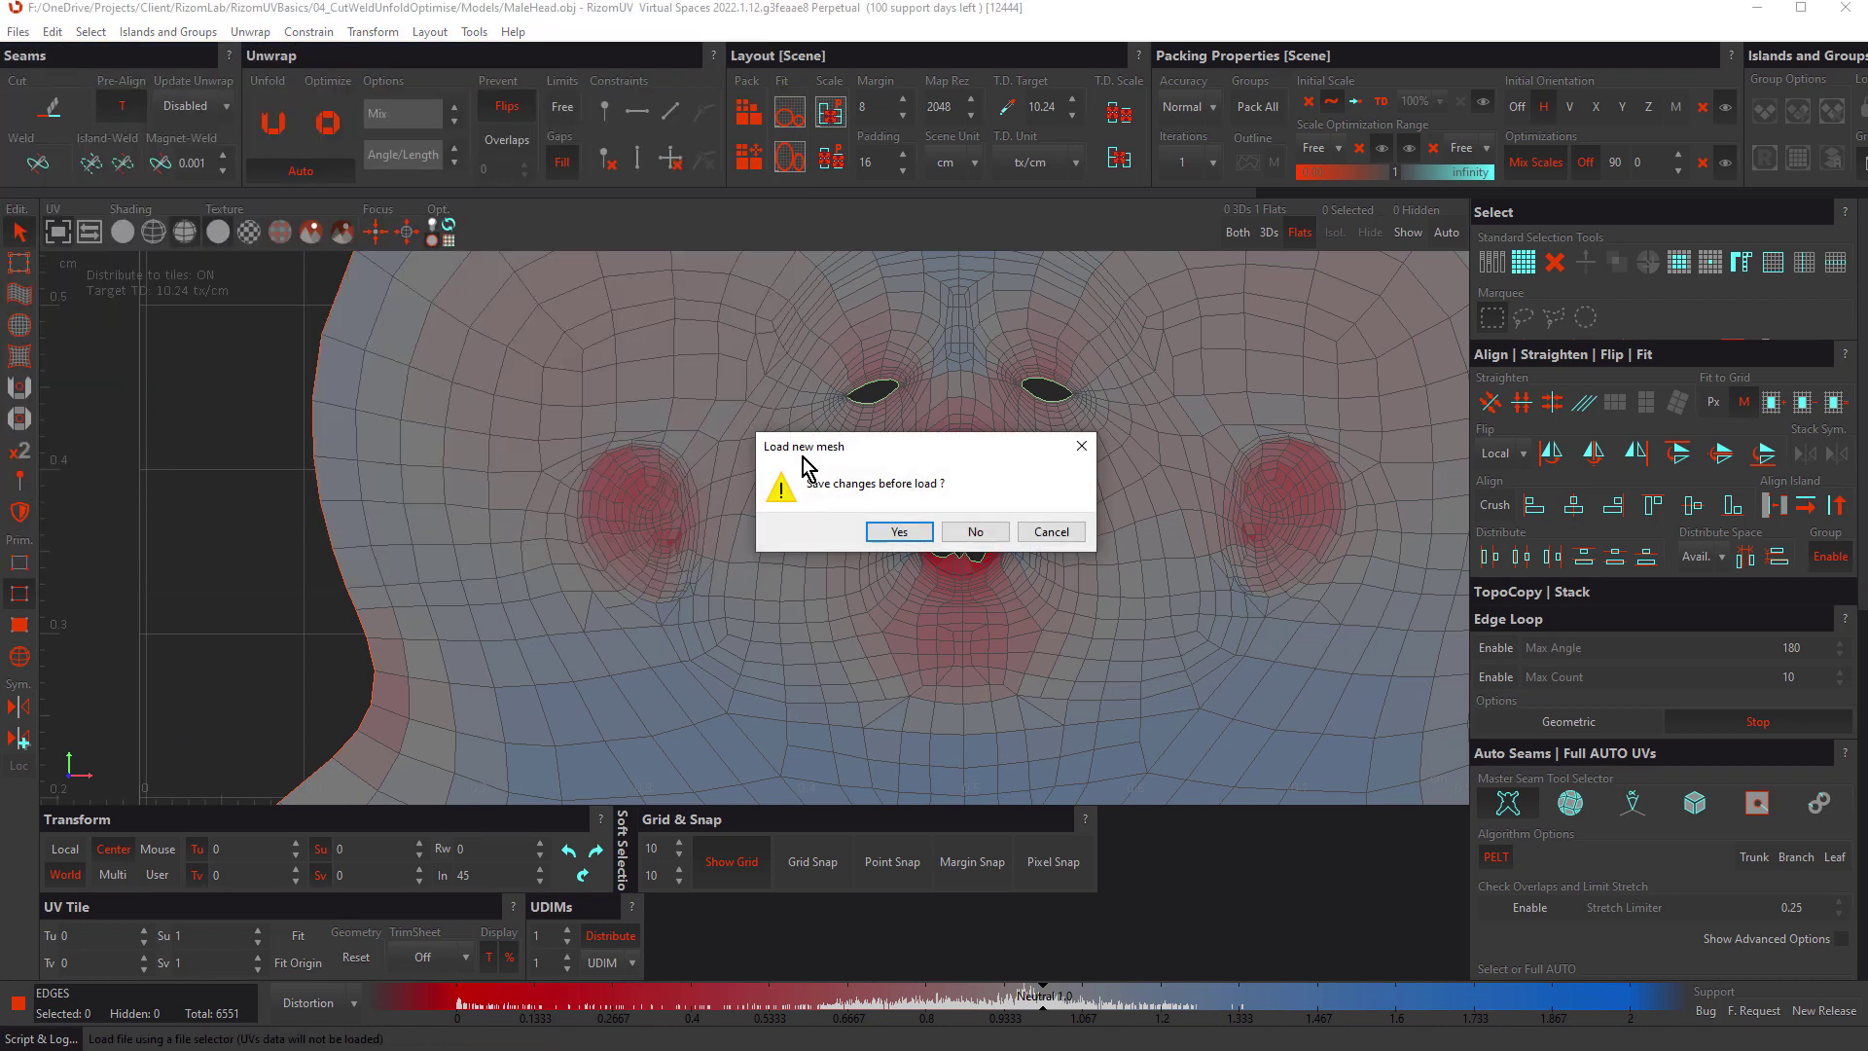
pyautogui.click(974, 532)
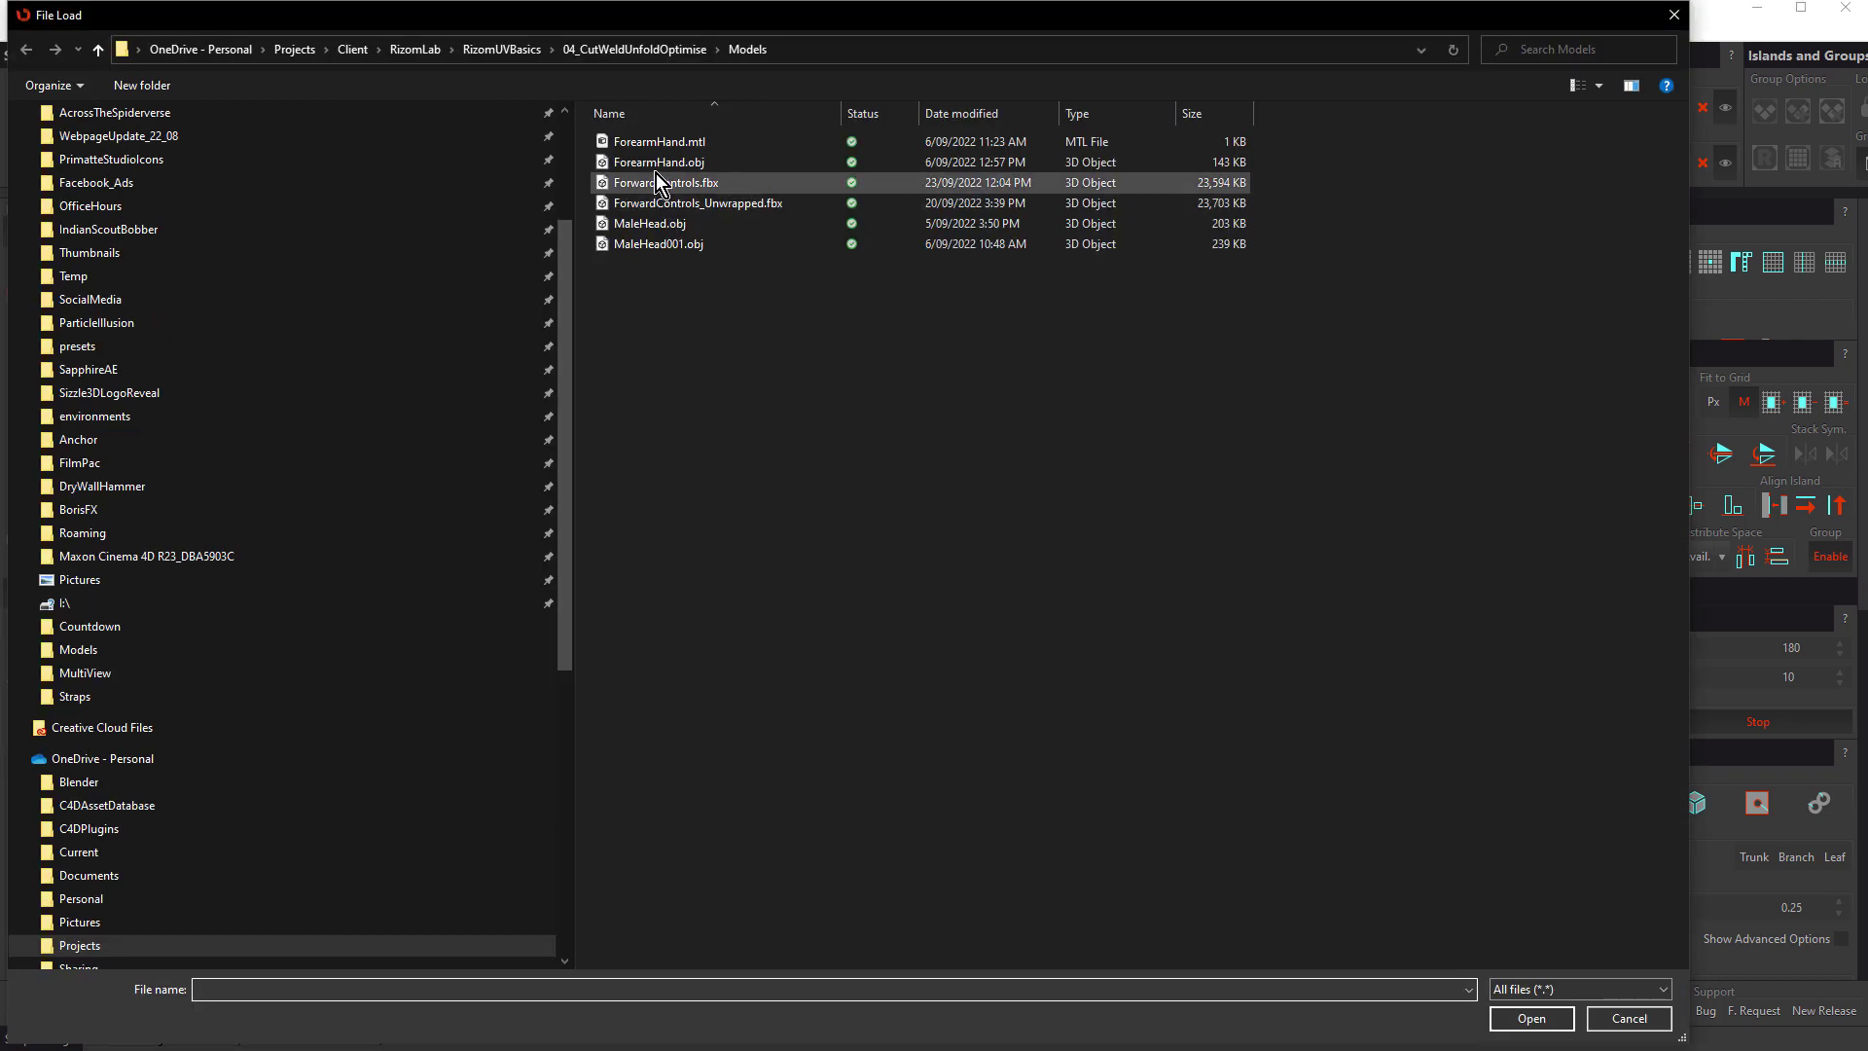
pyautogui.doubleClick(669, 162)
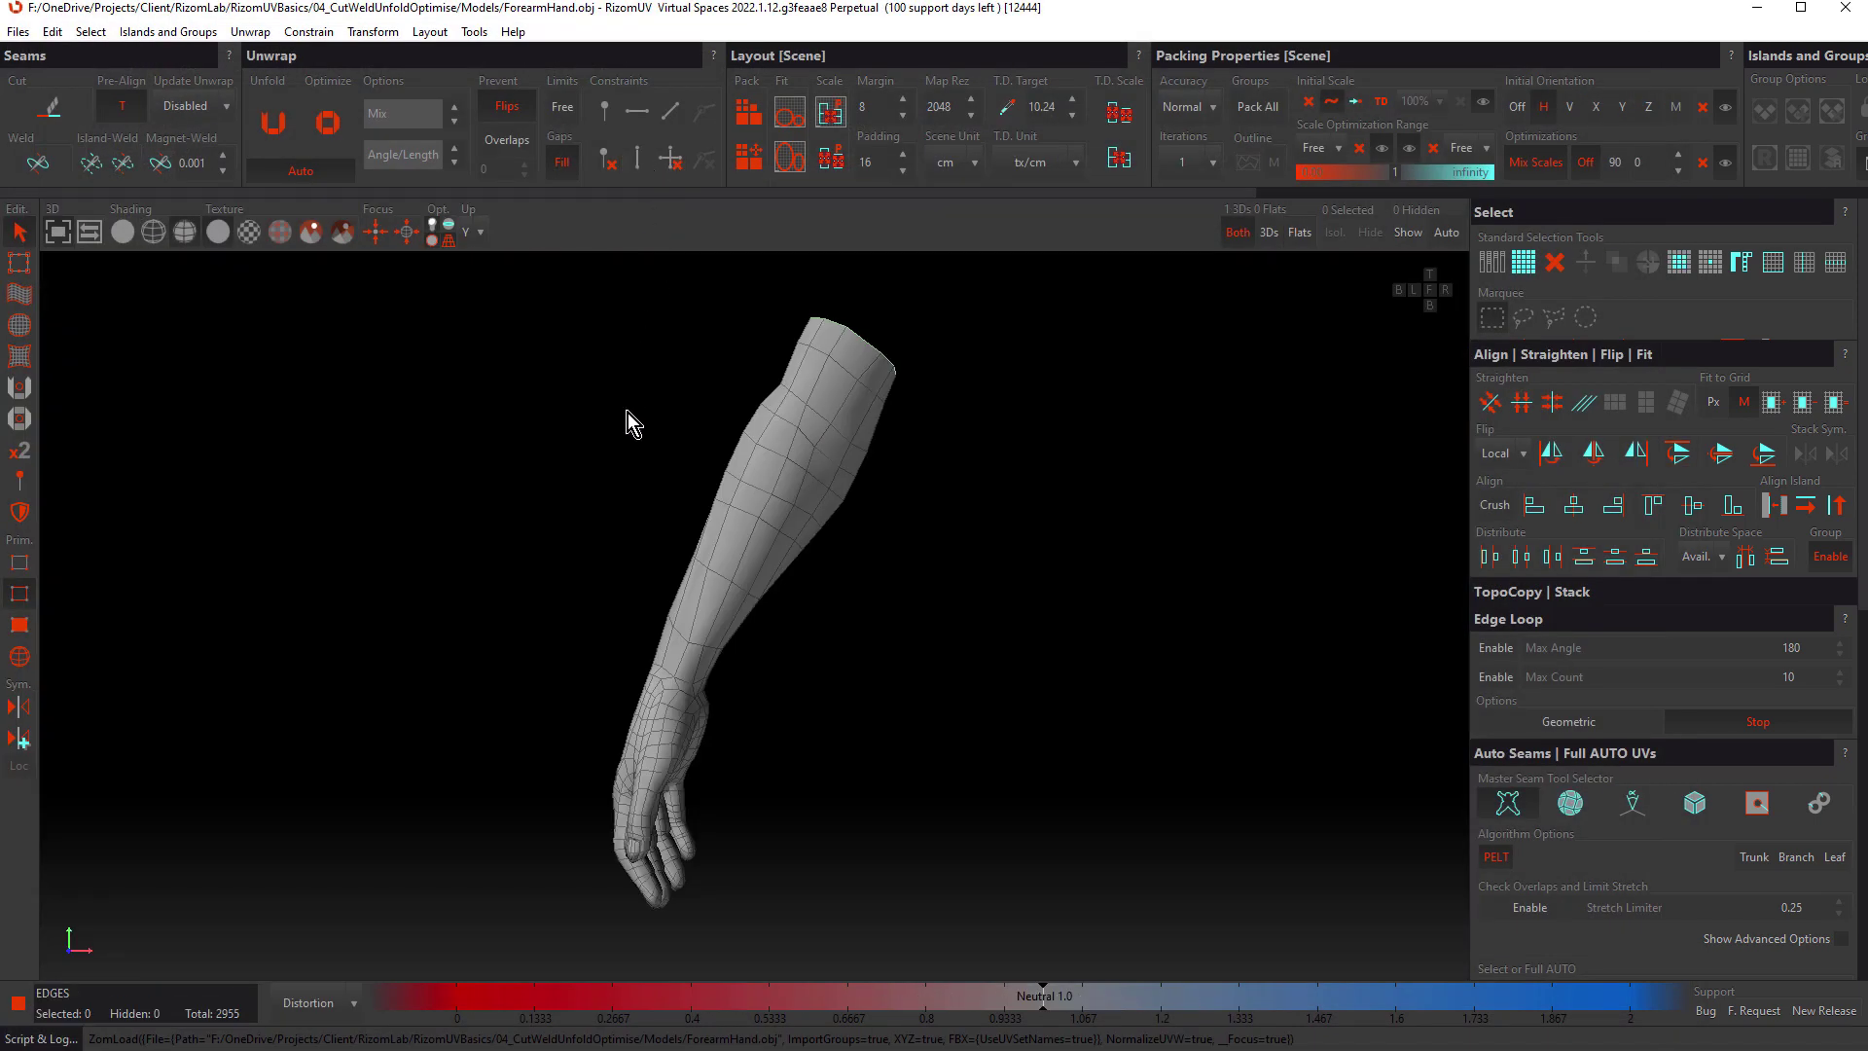
# Step: Limit the 3D view to unflattened islands and the UV view to flat ones, with the arm's 3D view maximized
pyautogui.press('F3')
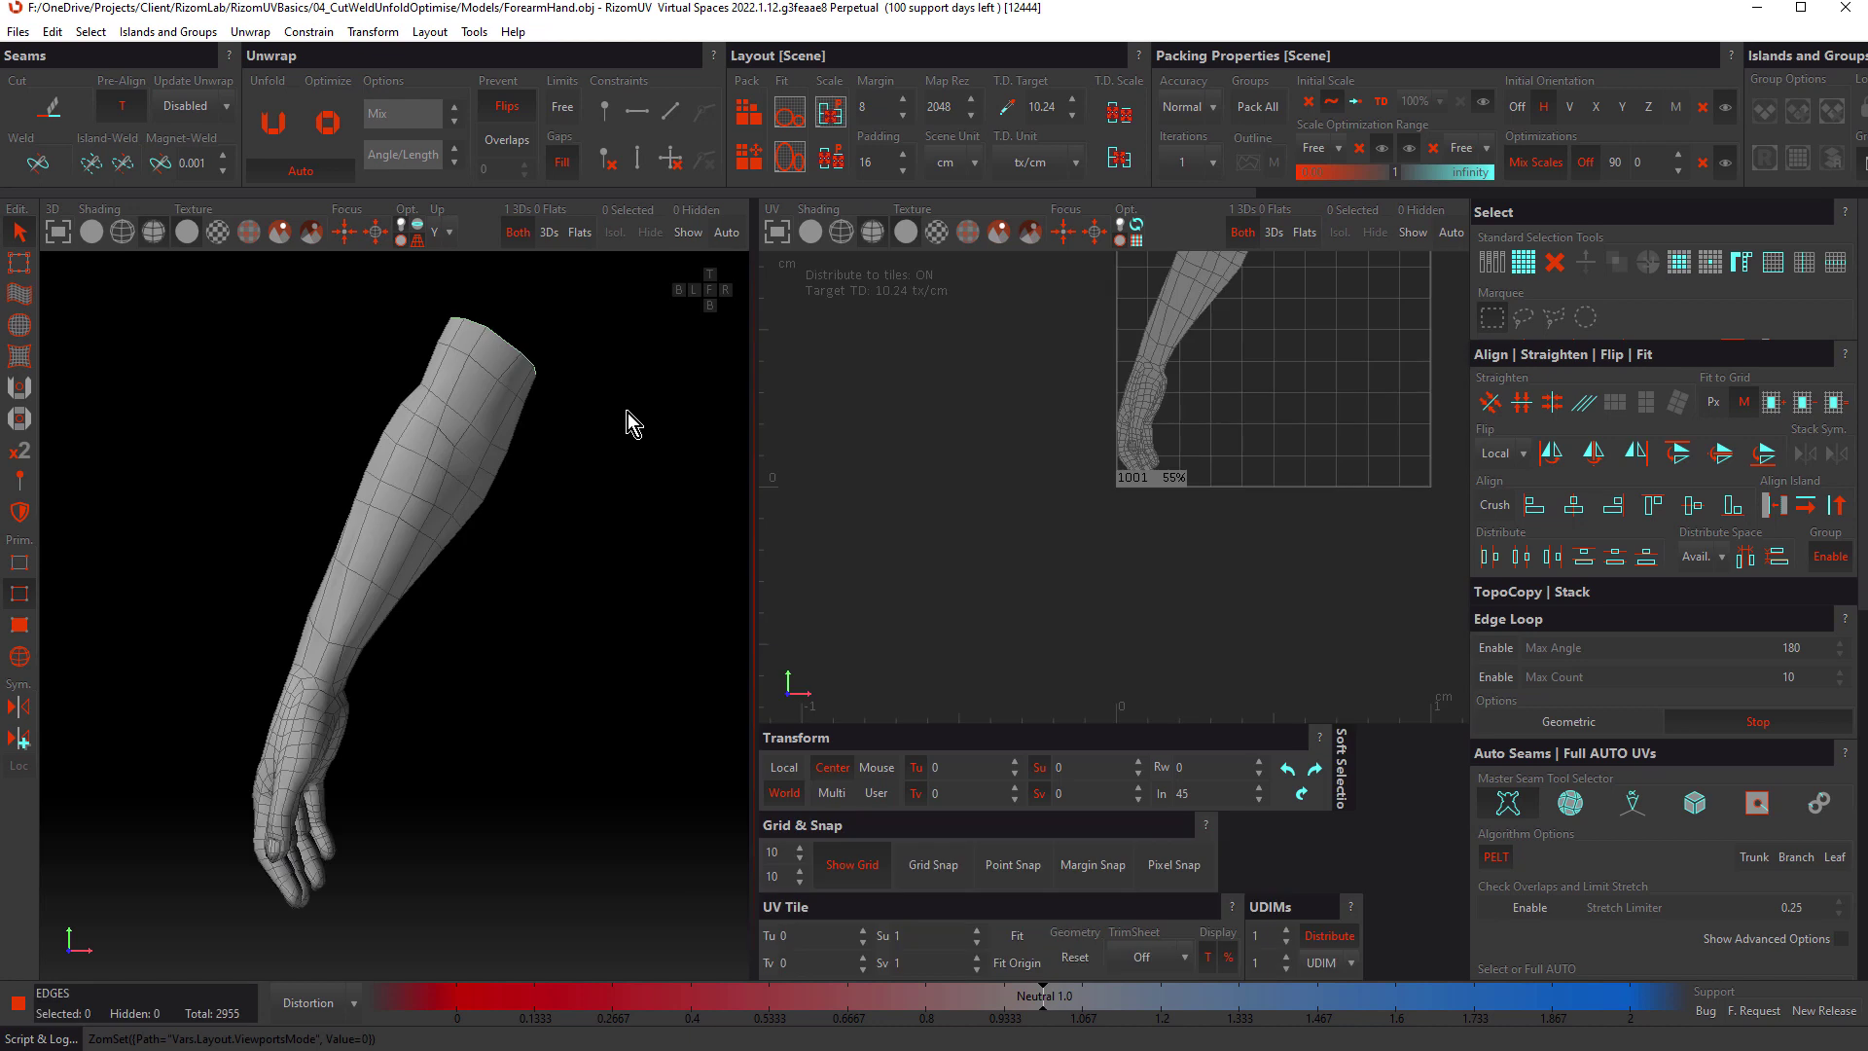
pyautogui.click(550, 234)
pyautogui.click(1305, 235)
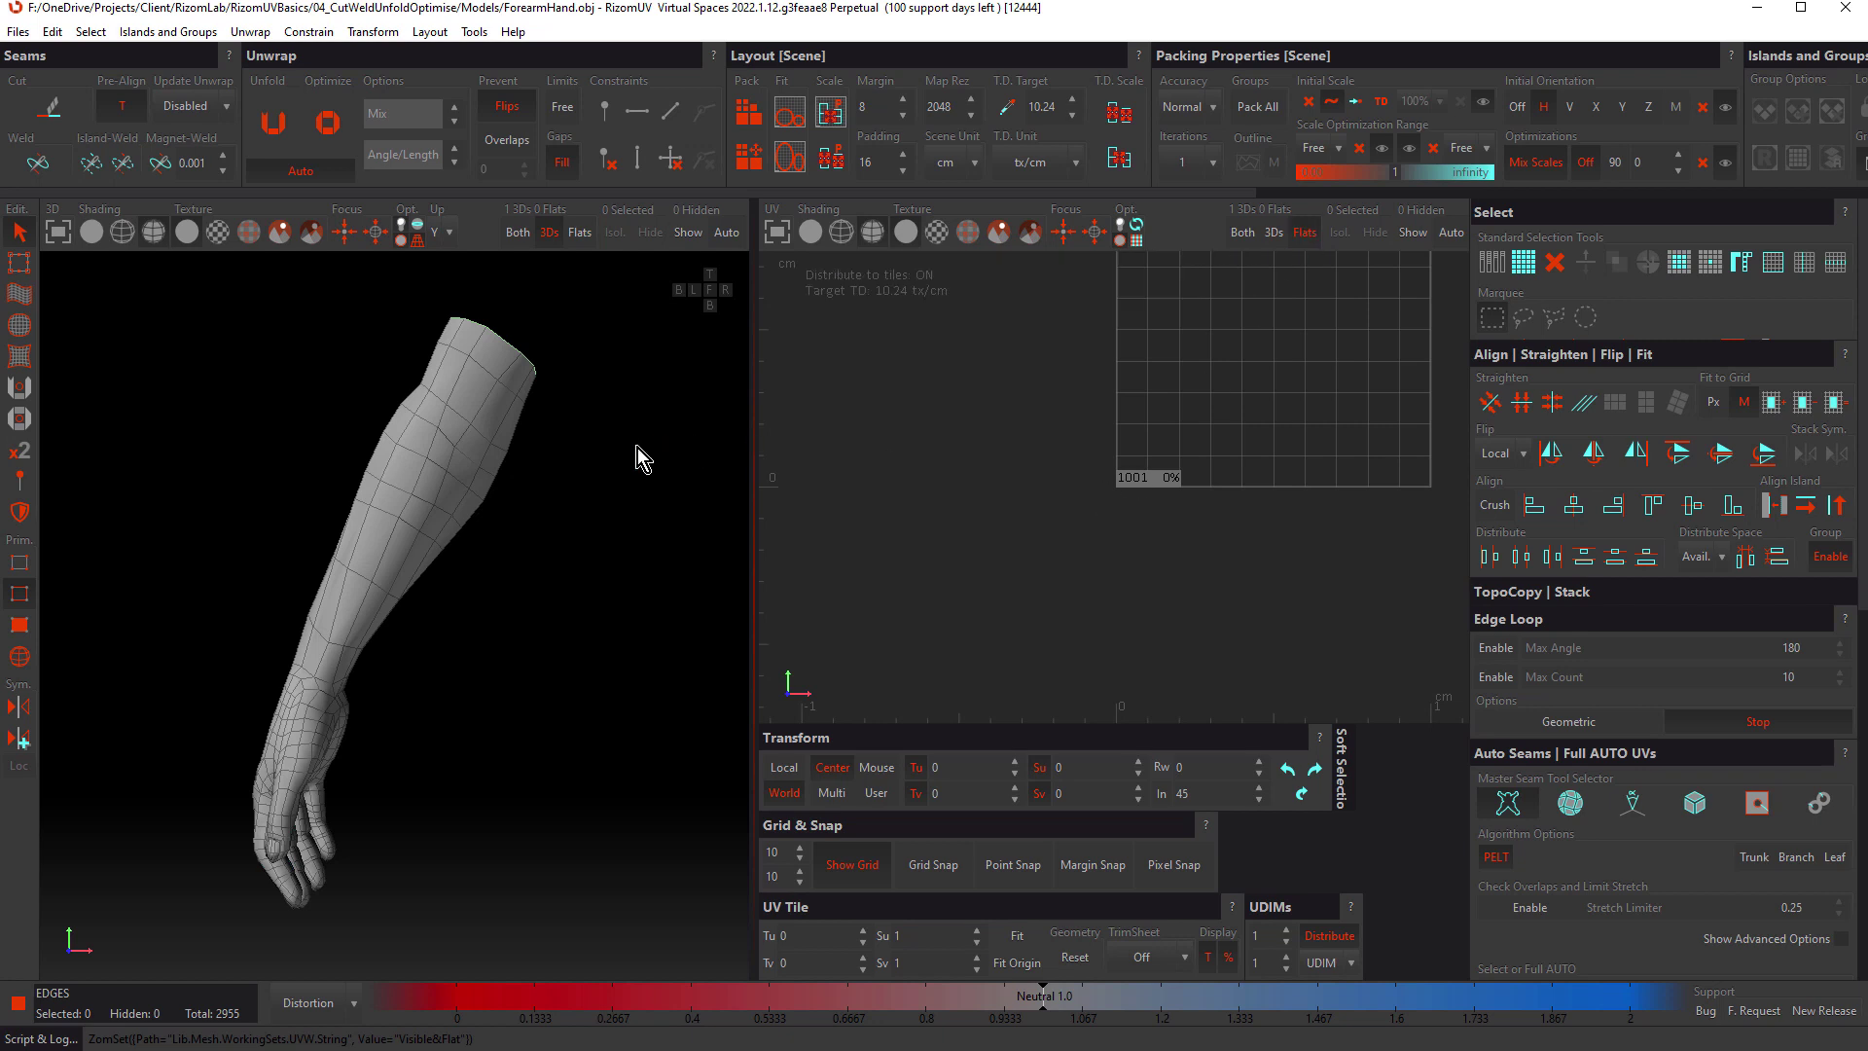
pyautogui.press('F2')
pyautogui.moveTo(893, 546); pyautogui.dragTo(901, 592, button='middle')
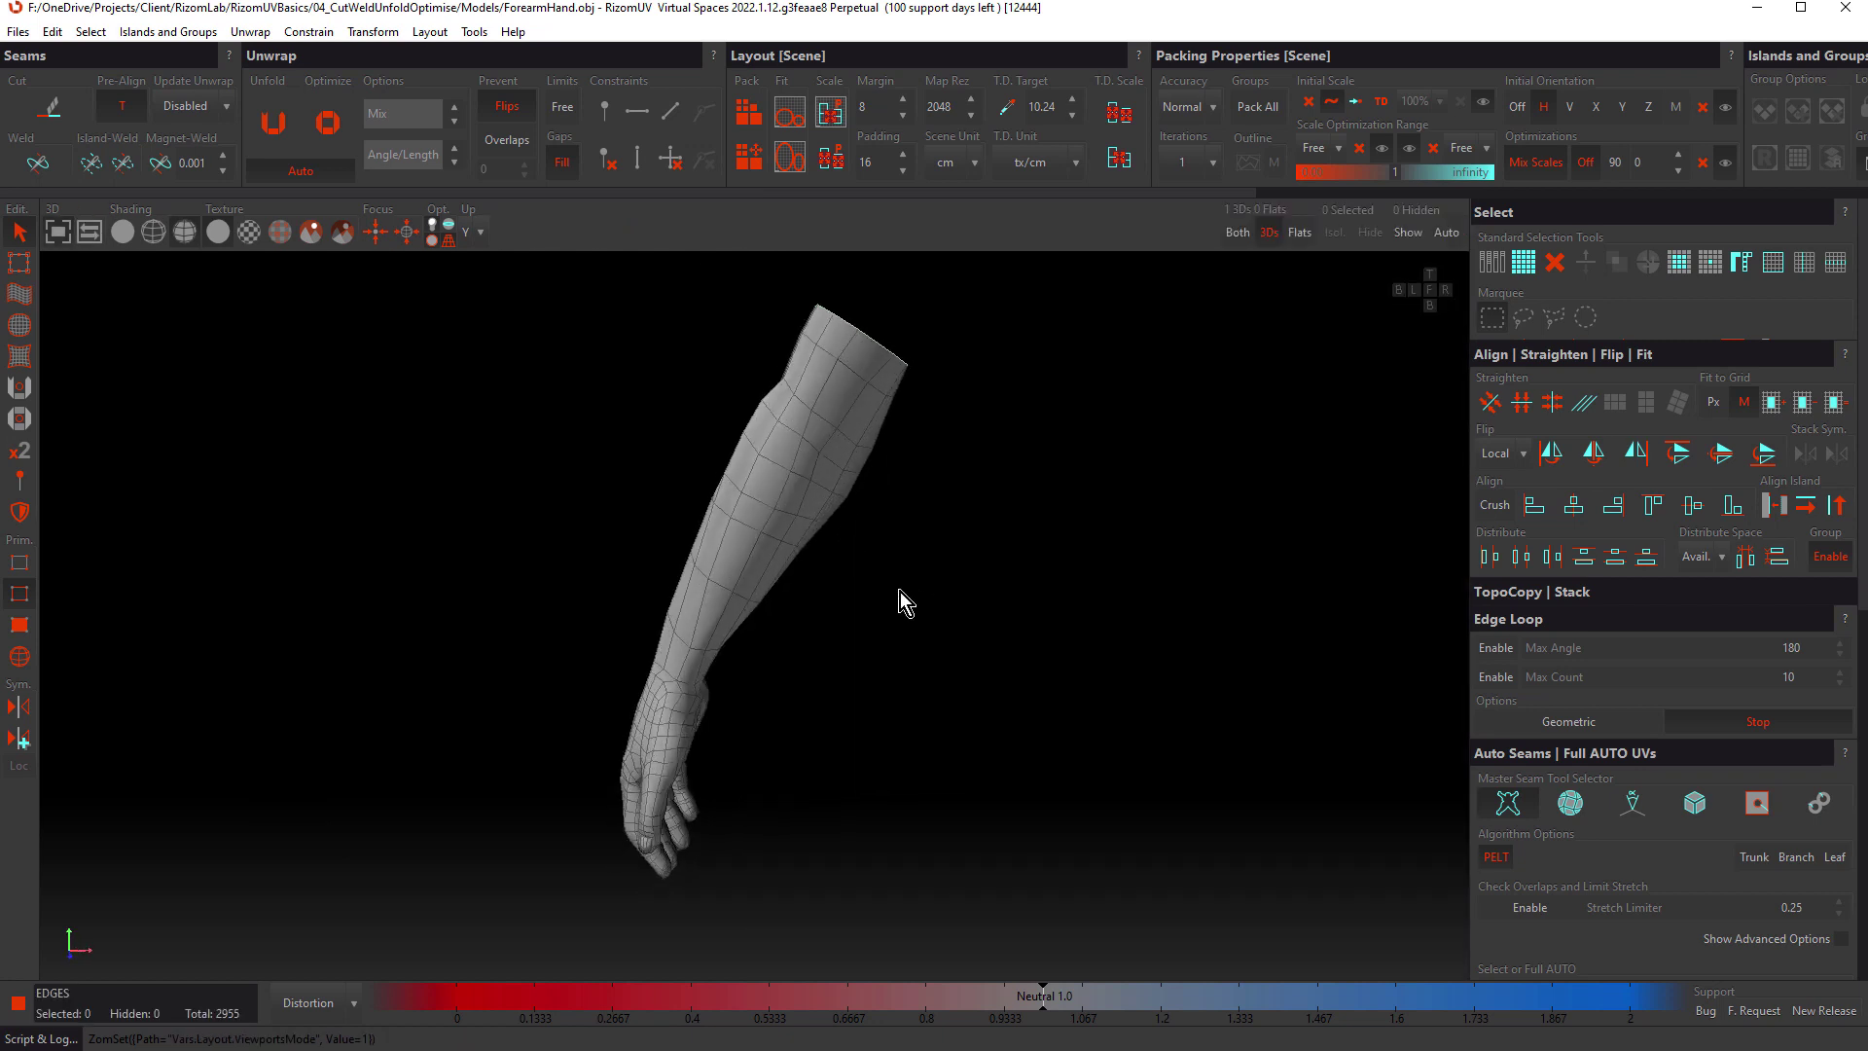
# Step: Turn off flip prevention and gap filling, and set the initial packing orientation to V
pyautogui.click(516, 109)
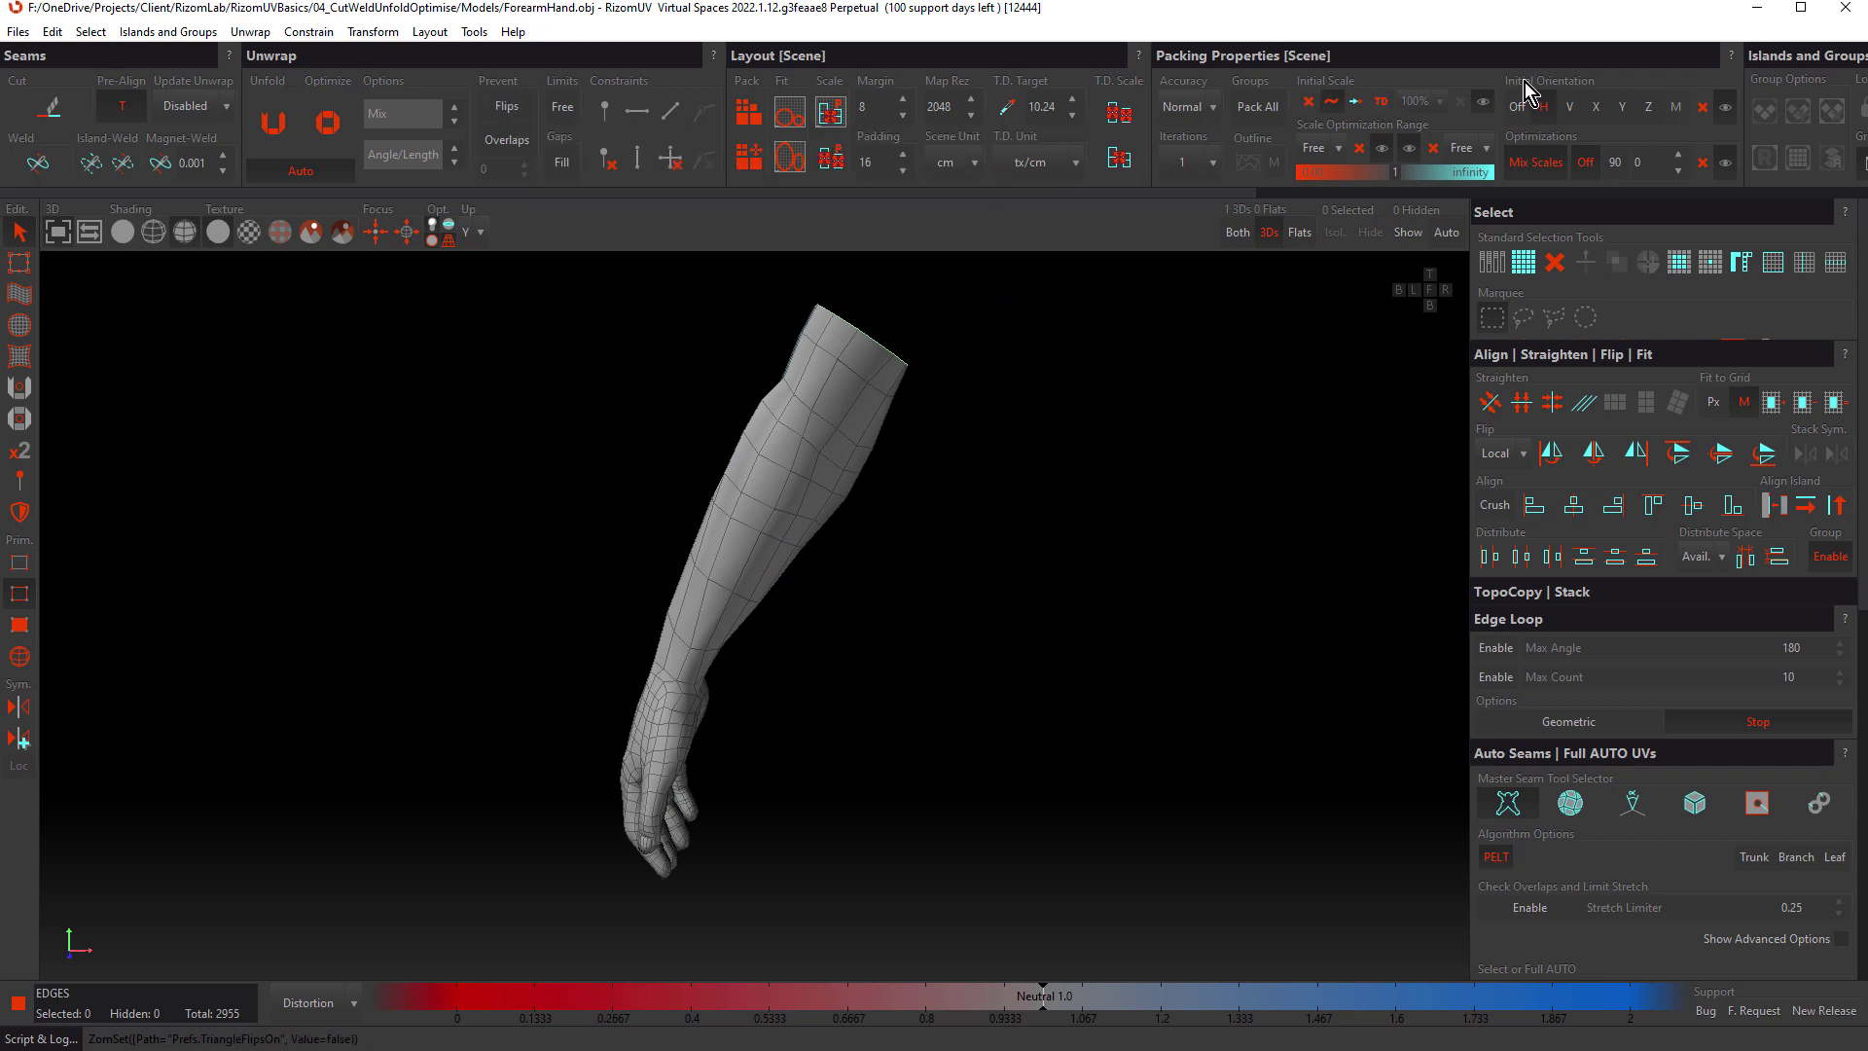
pyautogui.click(1570, 107)
# Step: Select an edge loop along the inner forearm and extend the edge selection across the wrist towards the thumb
pyautogui.scroll(5, 714, 582)
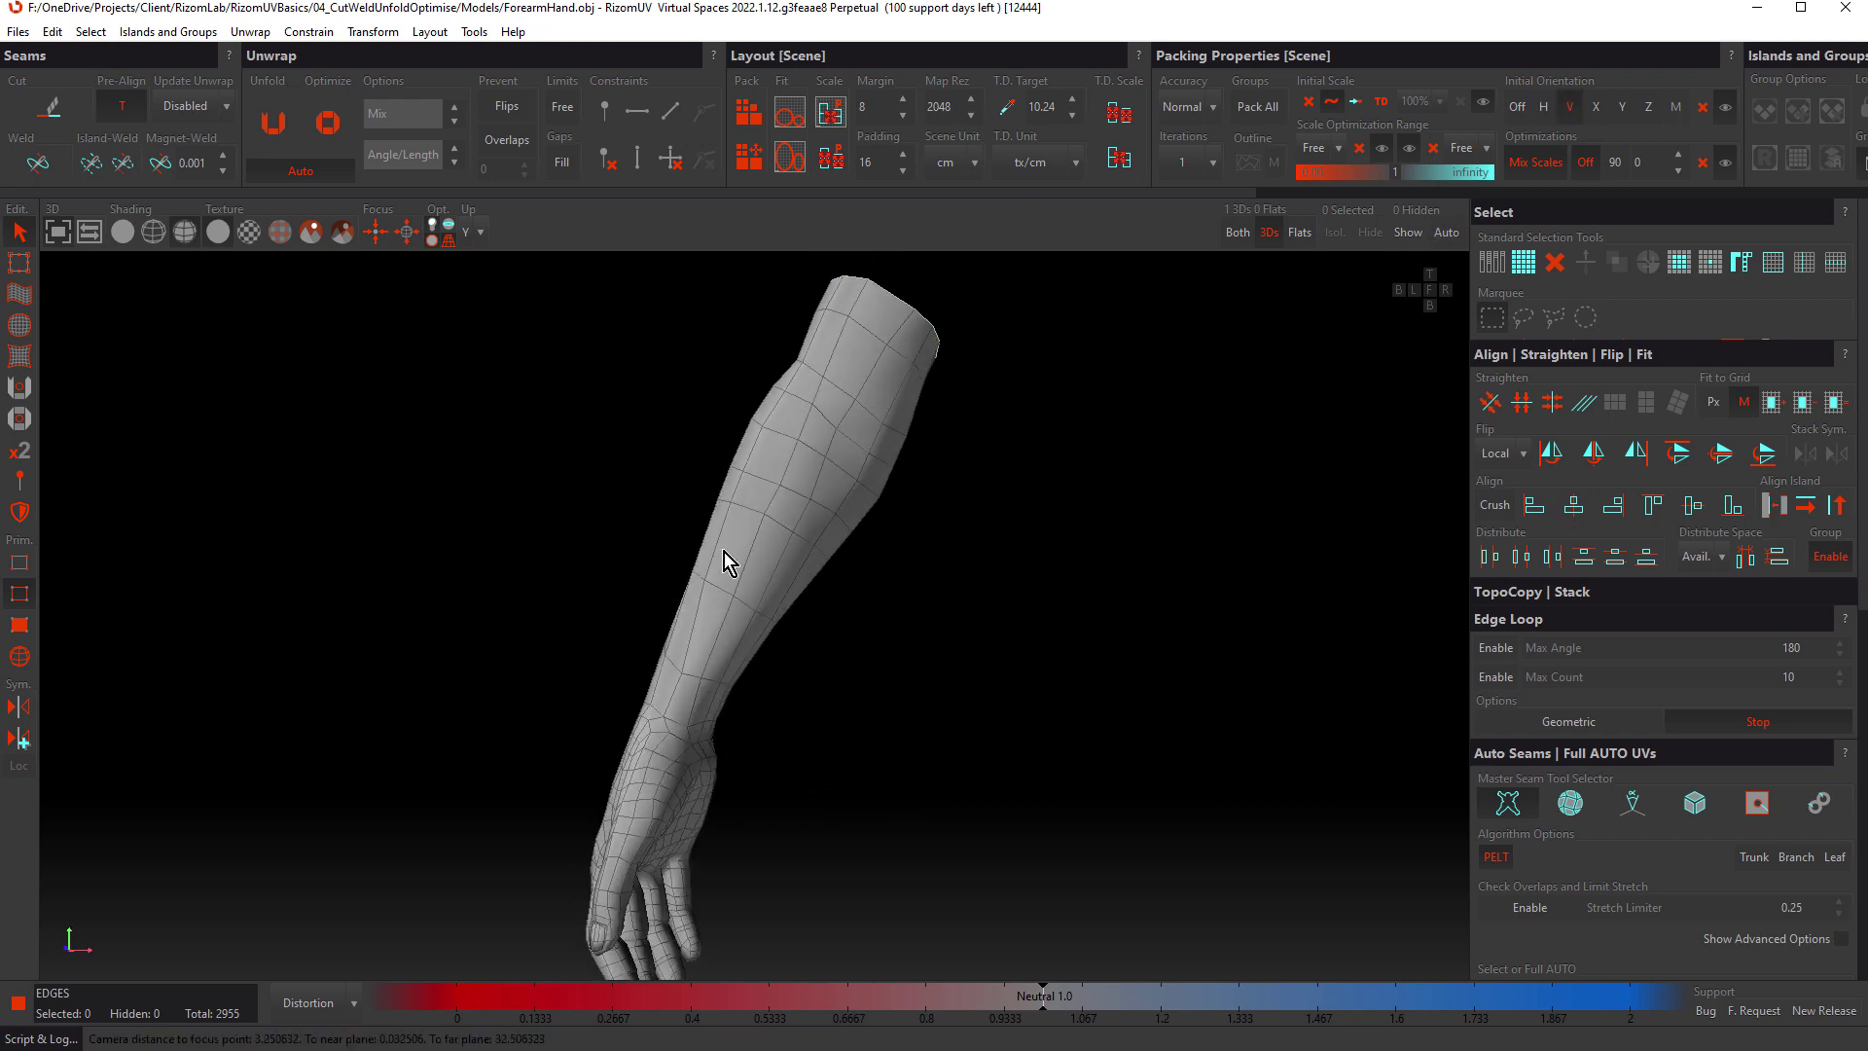
pyautogui.doubleClick(723, 633)
pyautogui.moveTo(726, 644); pyautogui.dragTo(741, 599, button='middle')
pyautogui.scroll(2, 792, 615)
pyautogui.keyDown('shift'); pyautogui.click(738, 622); pyautogui.keyUp('shift')
pyautogui.keyDown('shift'); pyautogui.click(739, 604); pyautogui.keyUp('shift')
pyautogui.keyDown('shift'); pyautogui.doubleClick(724, 603); pyautogui.keyUp('shift')
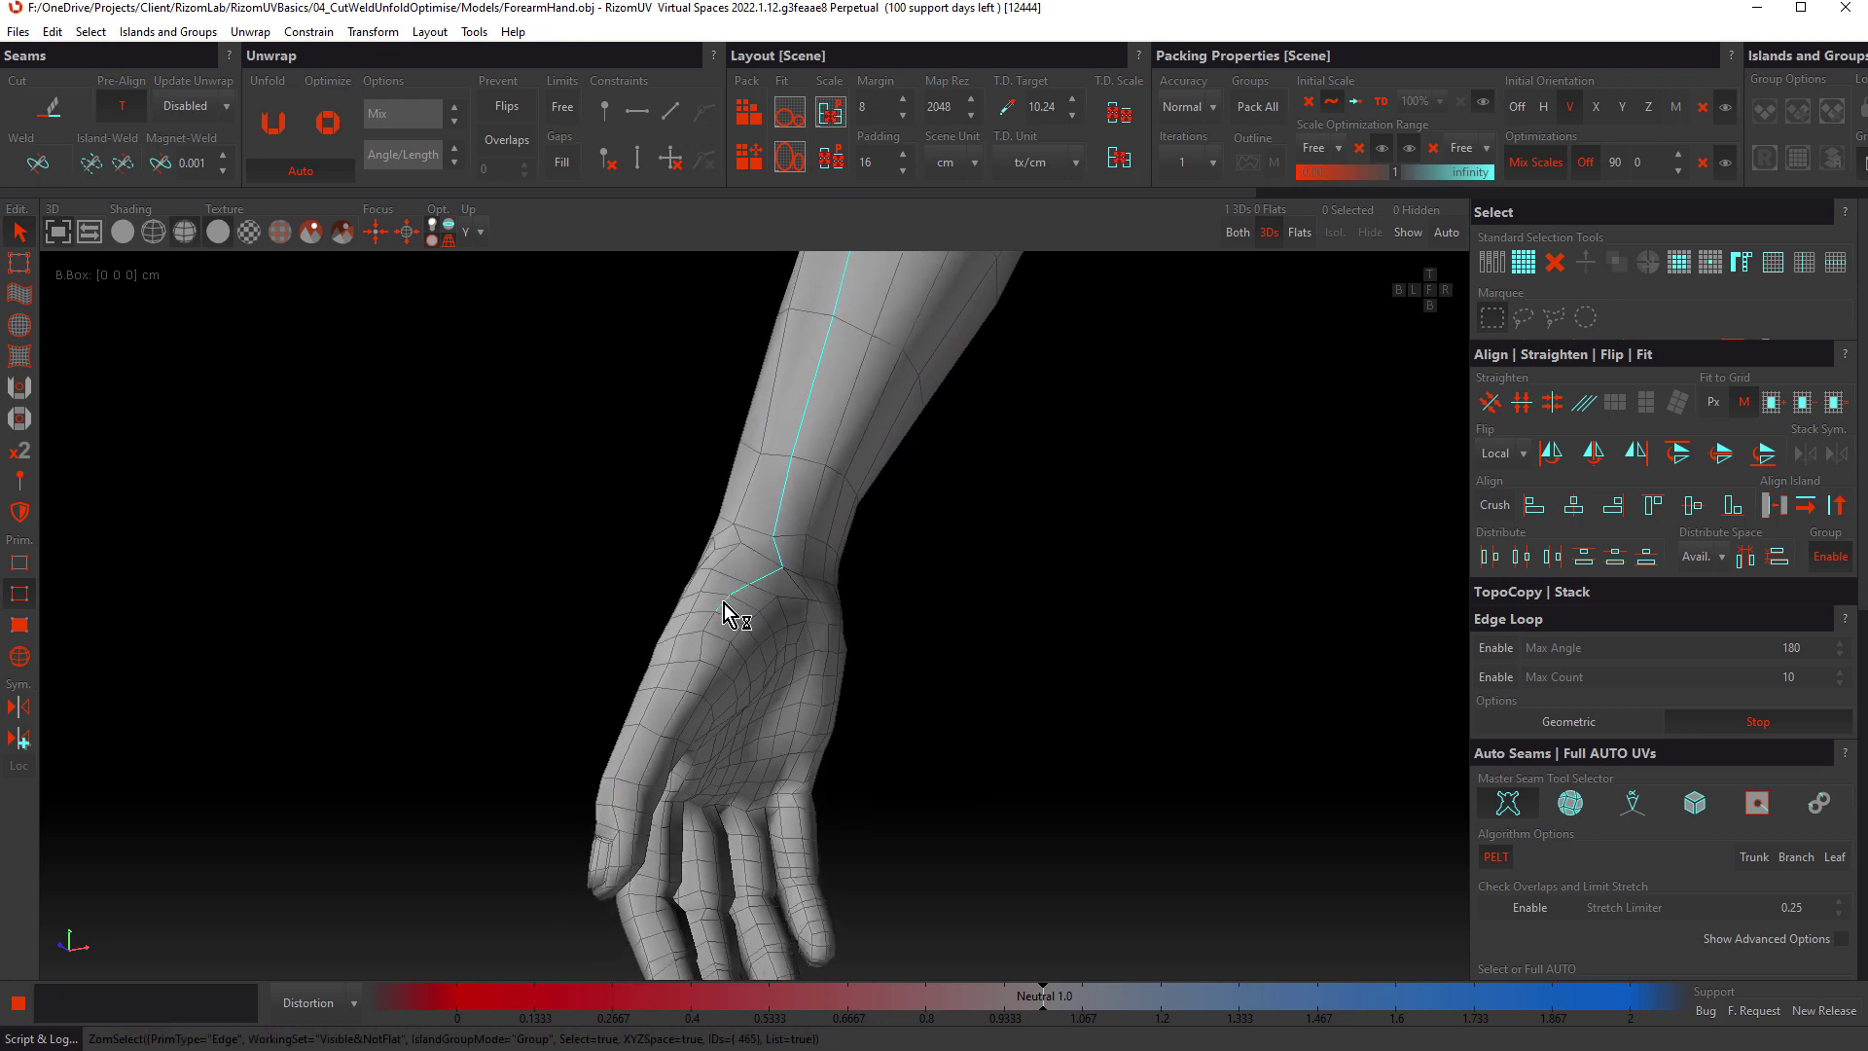
# Step: Extend the edge selection around the thumb, fingers and opposite side of the forearm to divide the arm in half
pyautogui.moveTo(721, 626); pyautogui.dragTo(790, 625, button='middle')
pyautogui.keyDown('shift'); pyautogui.click(619, 595); pyautogui.keyUp('shift')
pyautogui.keyDown('shift'); pyautogui.doubleClick(625, 615); pyautogui.keyUp('shift')
pyautogui.keyDown('shift'); pyautogui.doubleClick(788, 630); pyautogui.keyUp('shift')
pyautogui.scroll(-5, 755, 580)
pyautogui.moveTo(702, 530); pyautogui.dragTo(422, 591, button='middle')
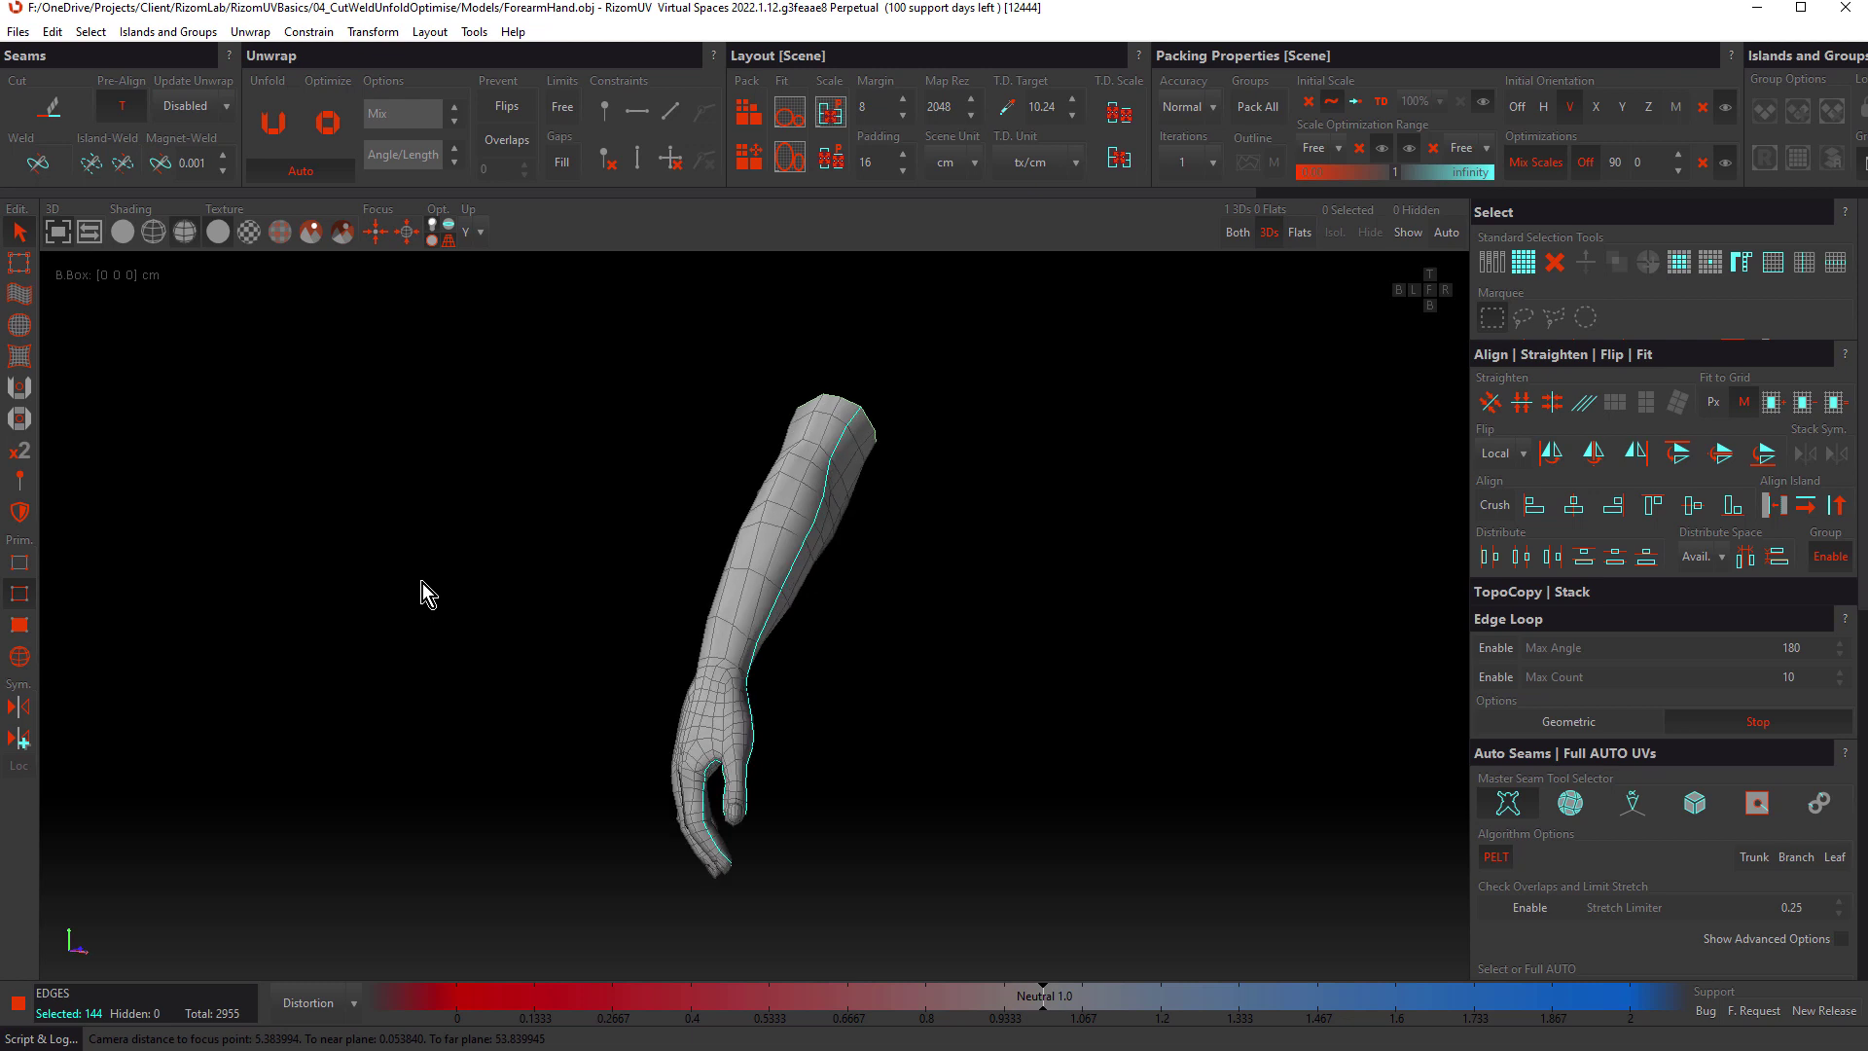
# Step: Cut the selected edges, unfold both arm halves and pack them, with the 3D and UV views side by side
pyautogui.press('F2')
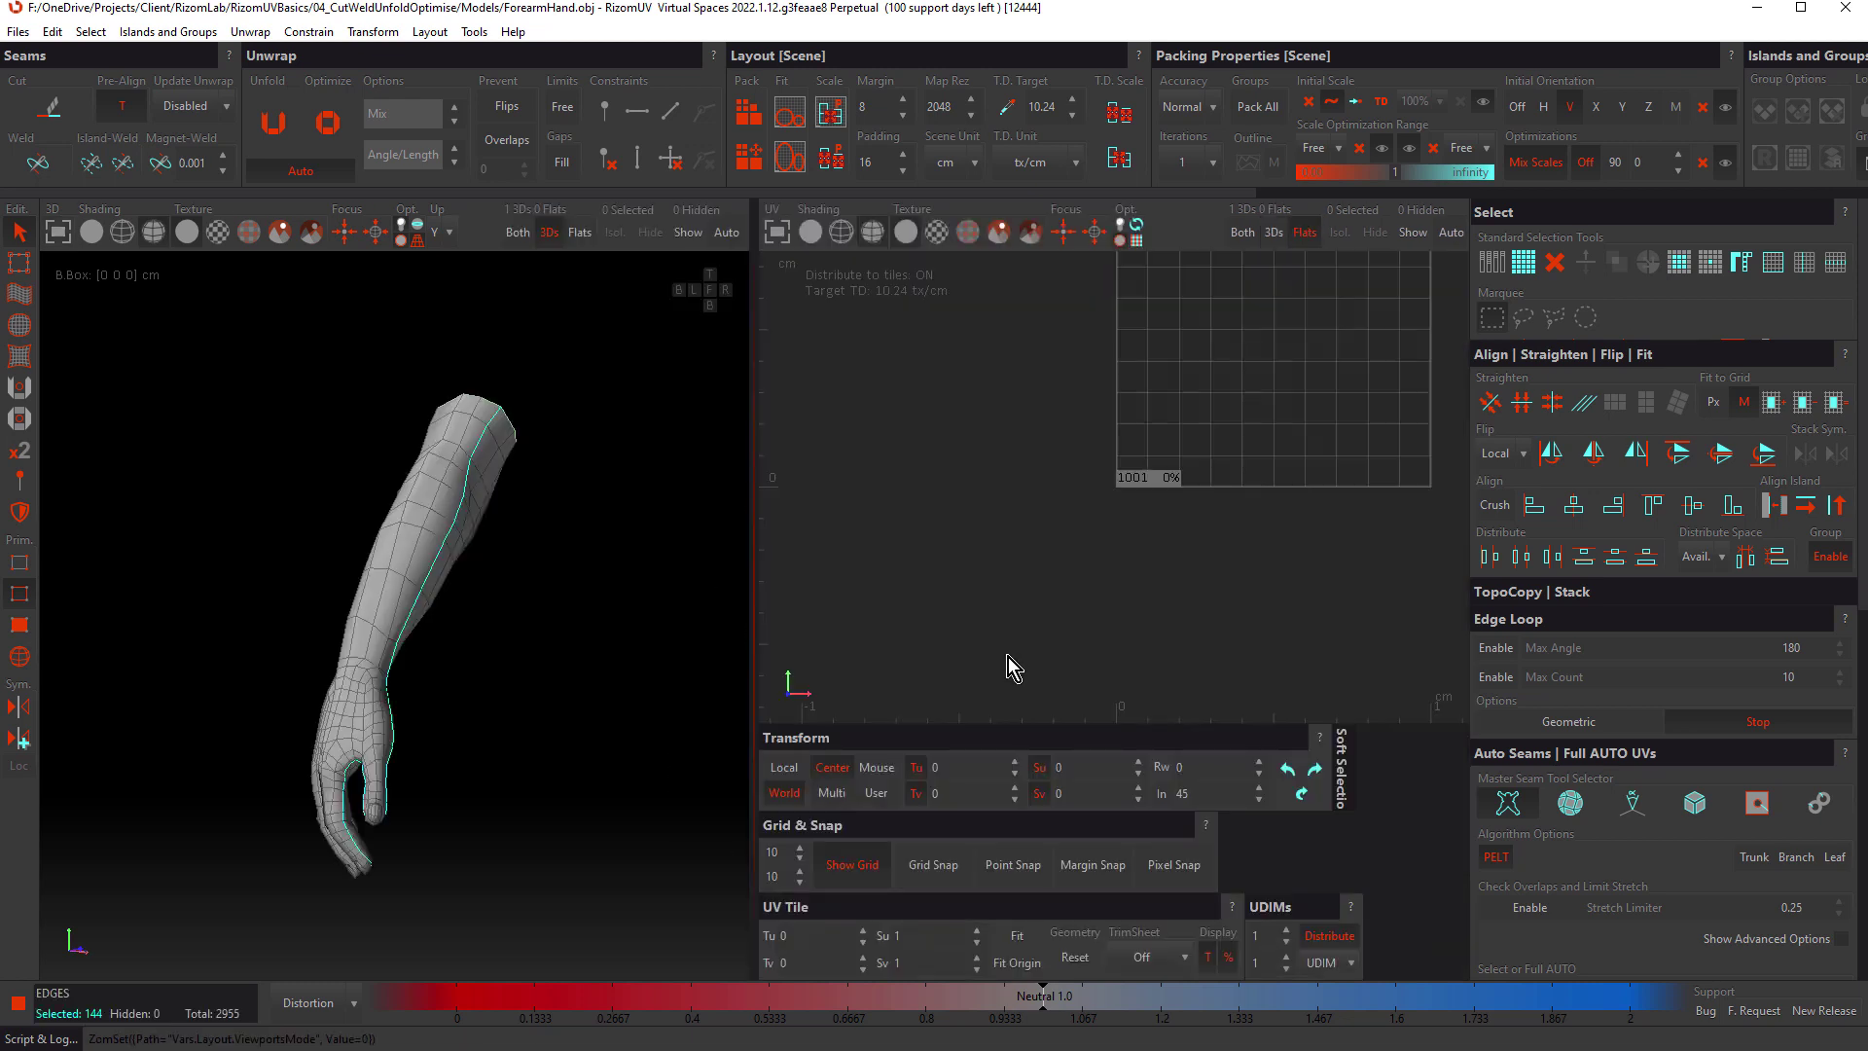
pyautogui.press('c')
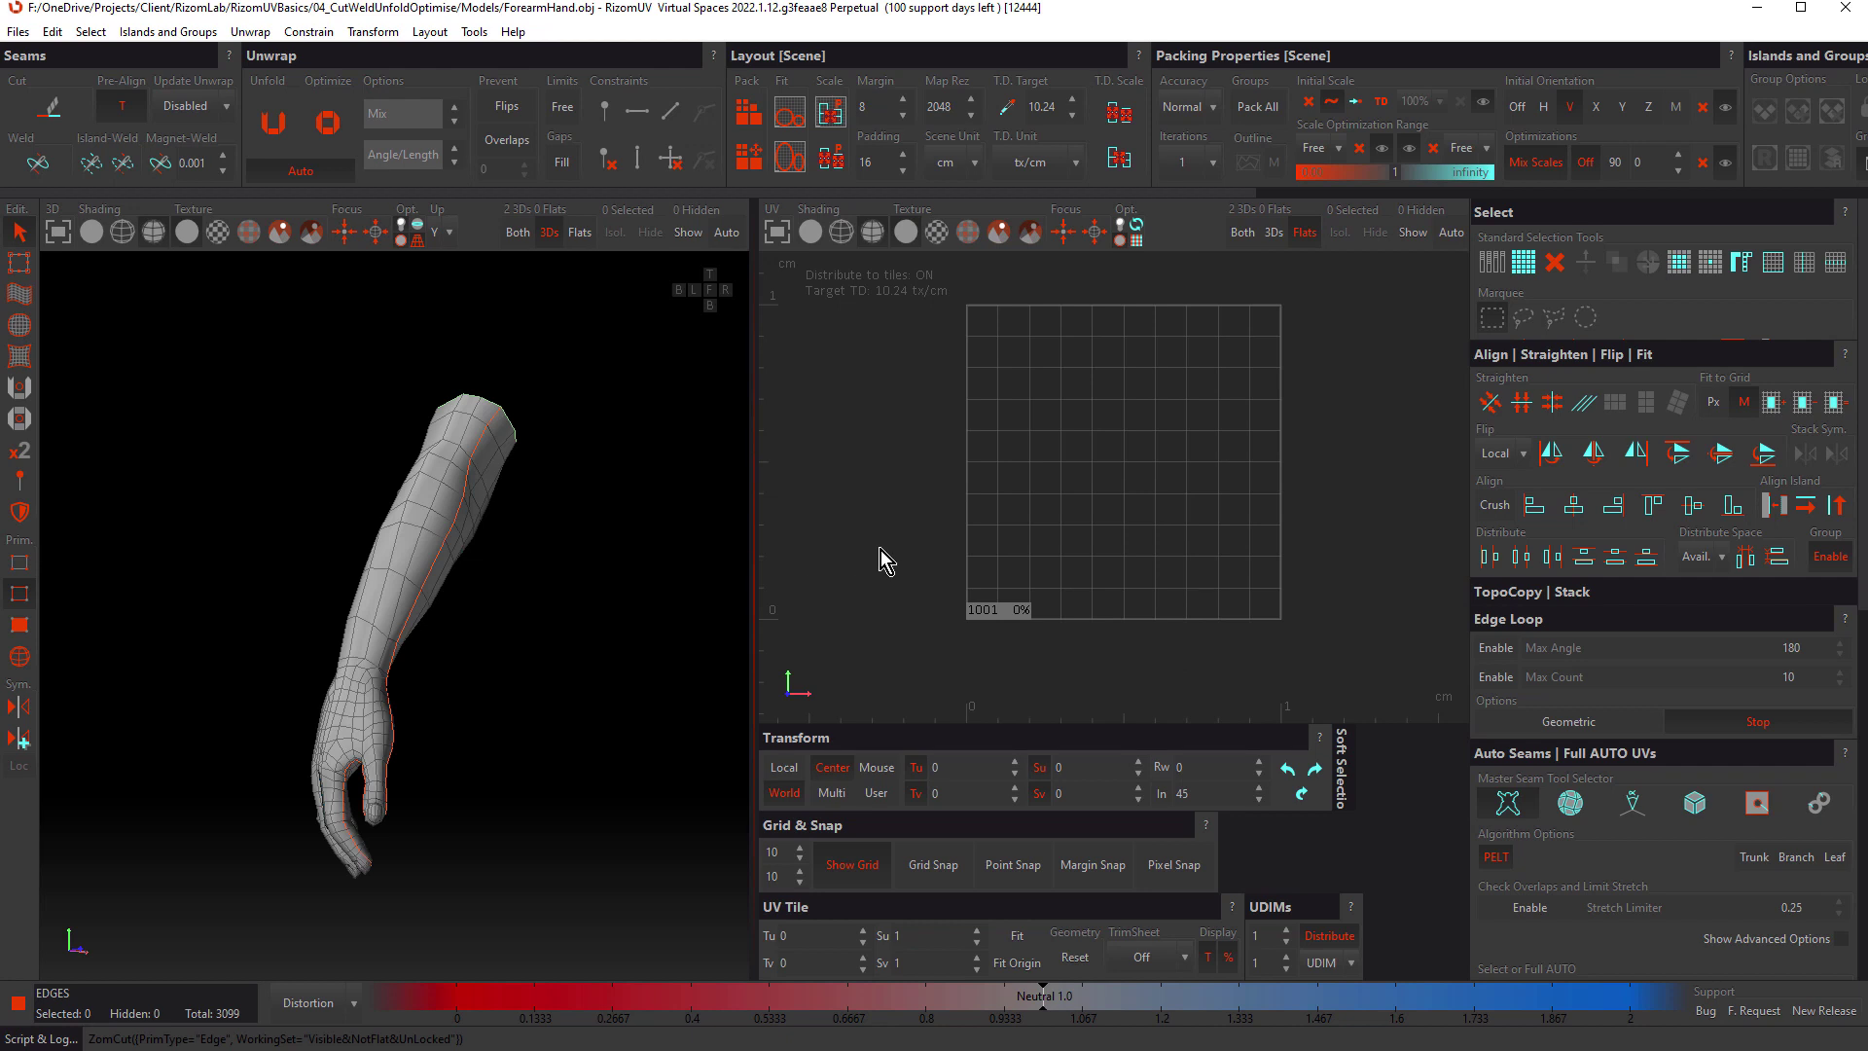
pyautogui.press('u')
pyautogui.press('p')
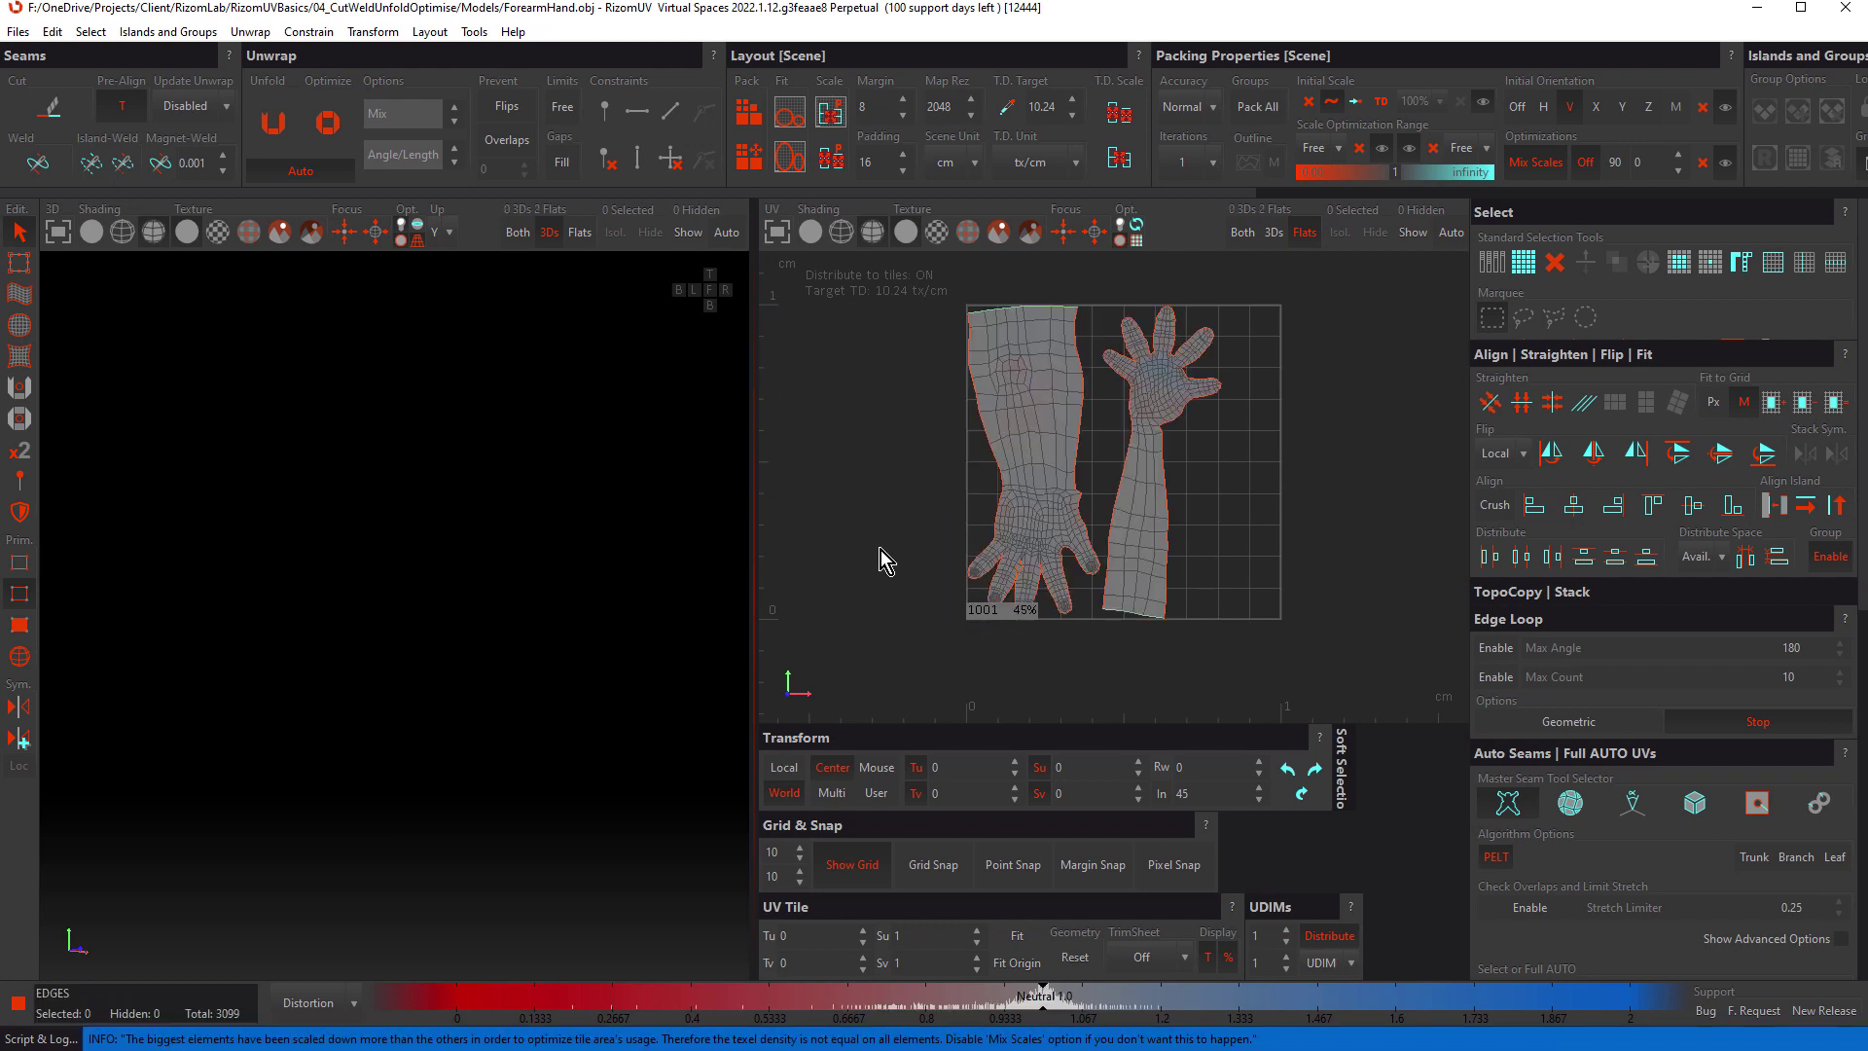
# Step: Examine the hand's UVs in the maximized UV view for overlaps between the fingers and flipped triangles at the fingernails
pyautogui.press('F2')
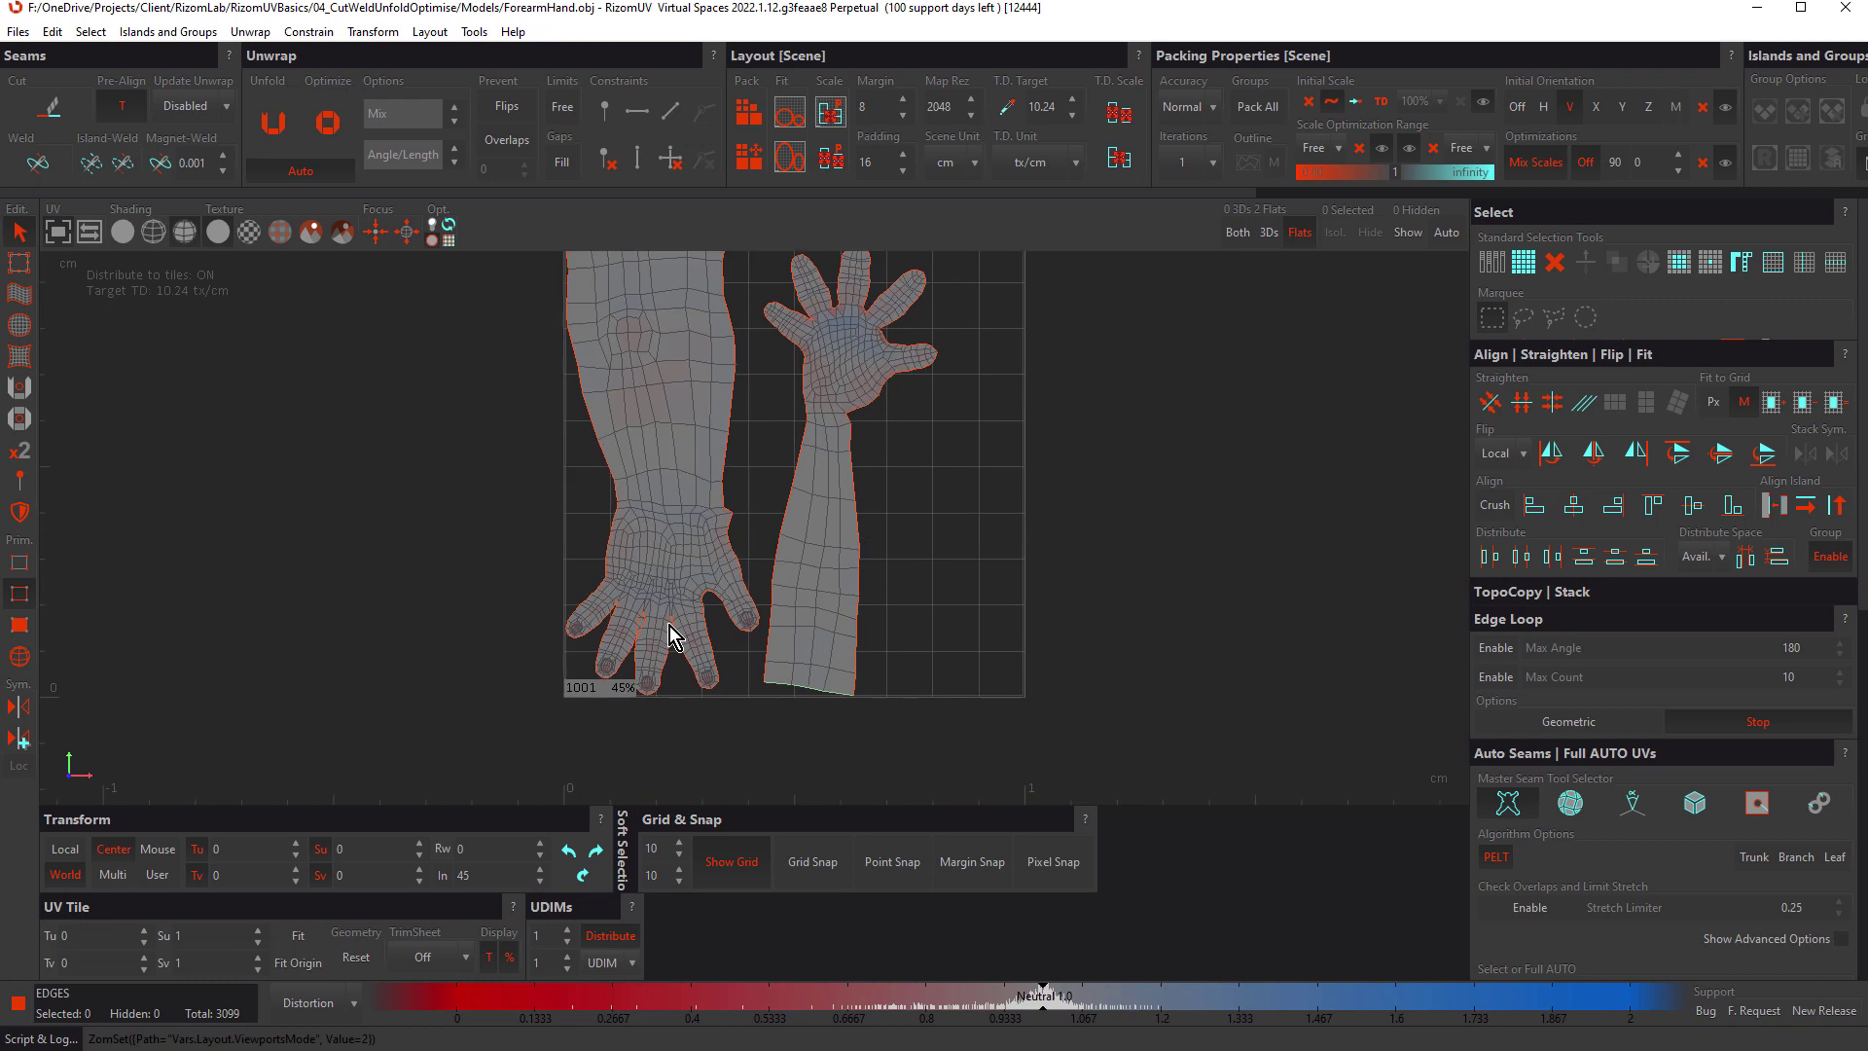
pyautogui.scroll(6, 669, 637)
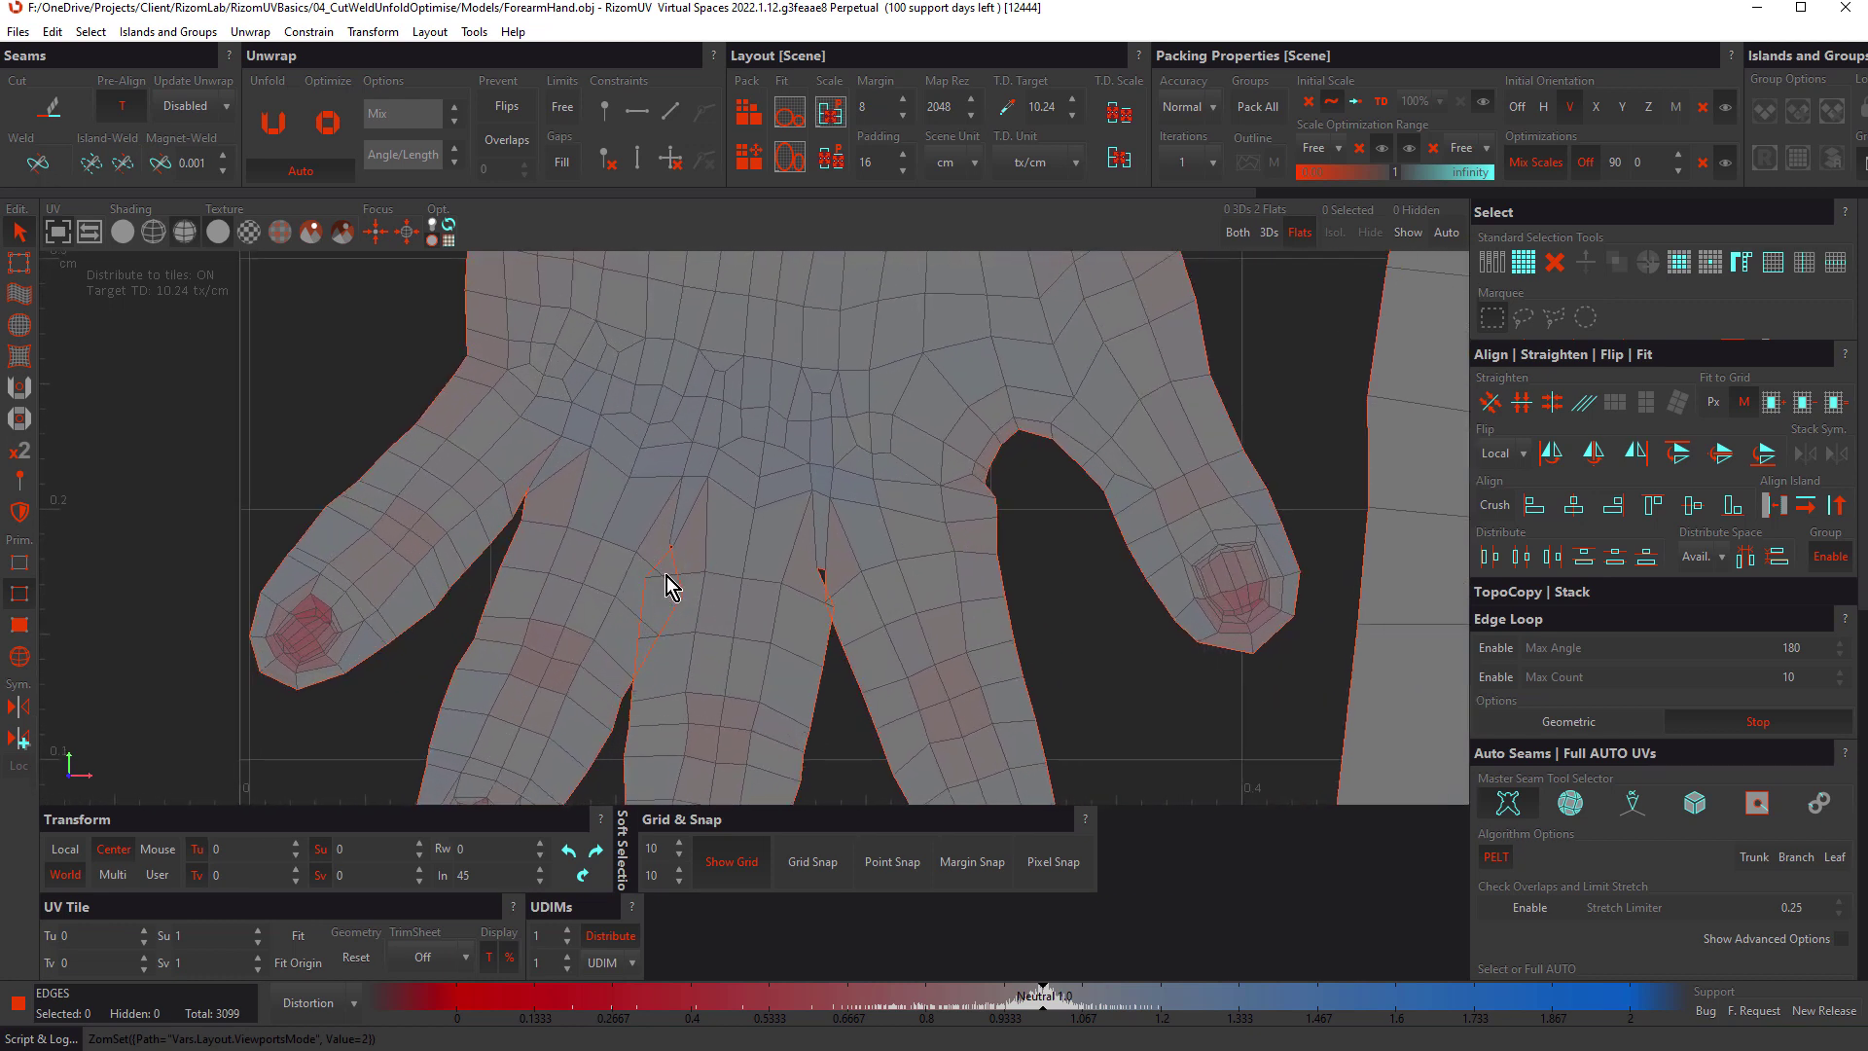
pyautogui.scroll(5, 674, 627)
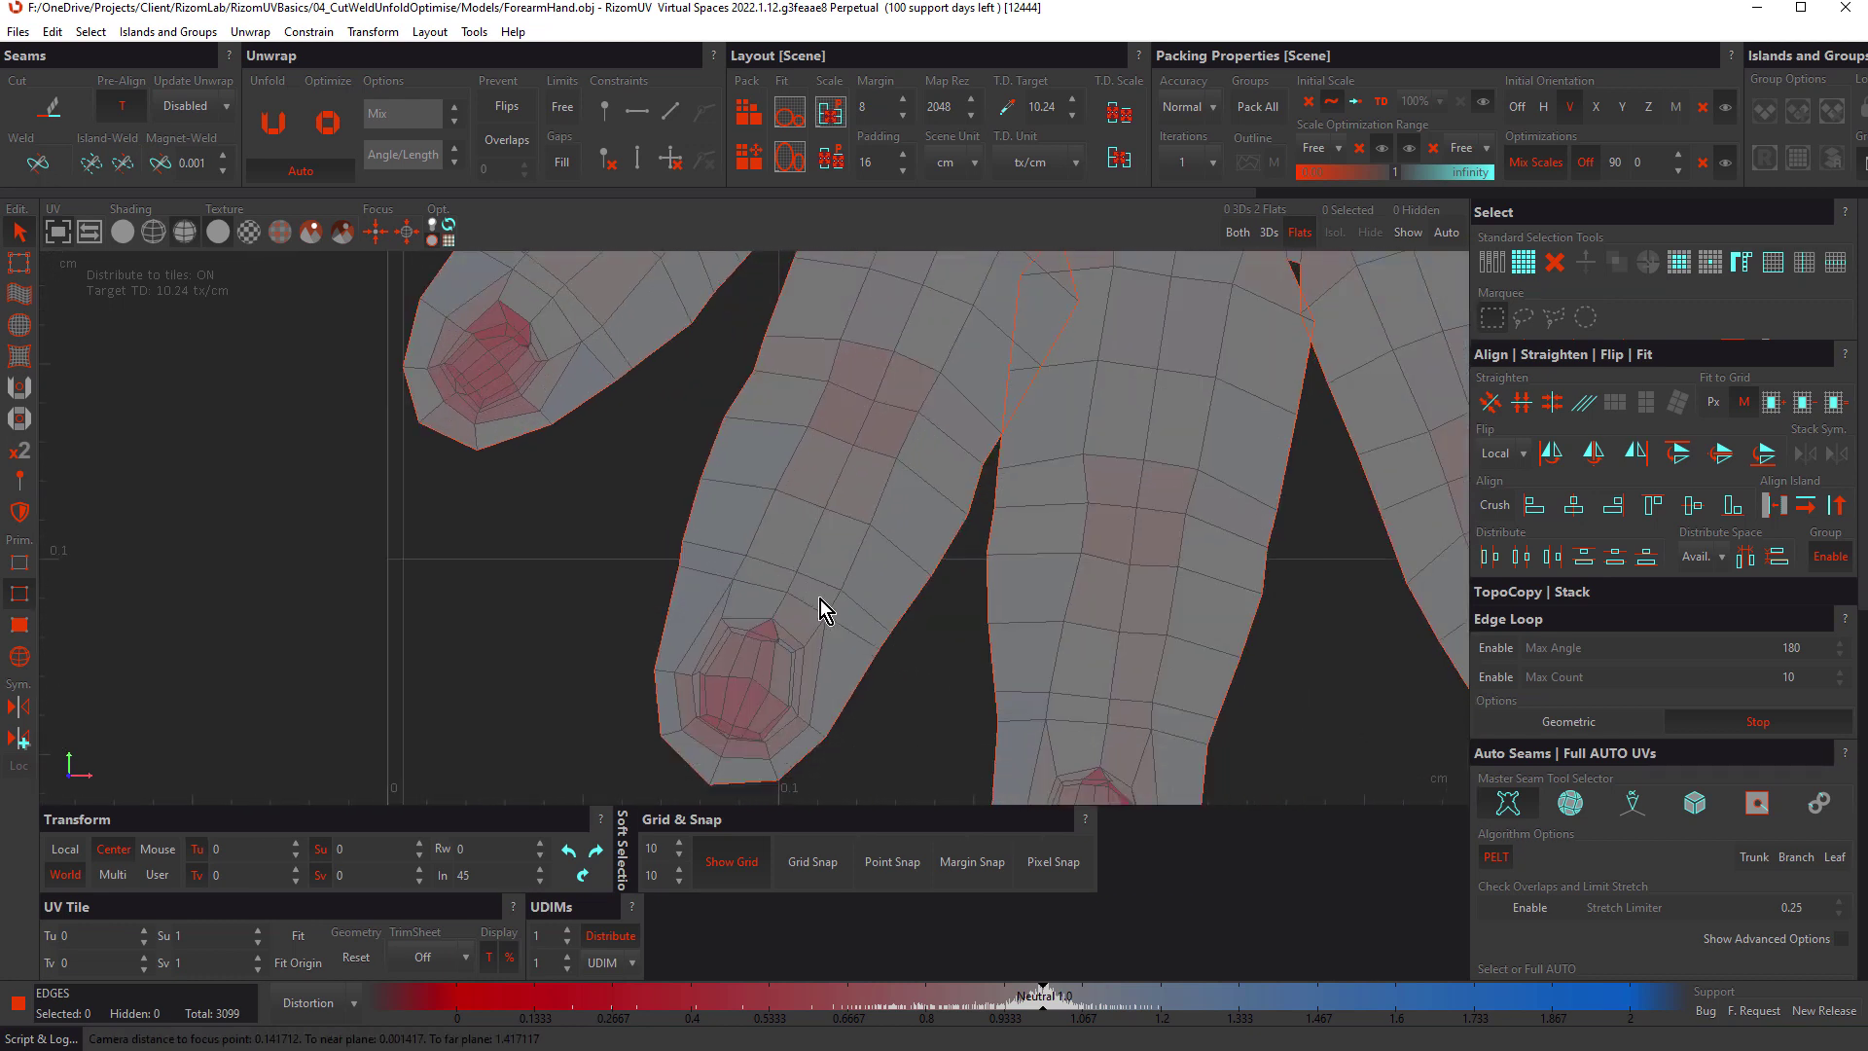
pyautogui.scroll(8, 820, 600)
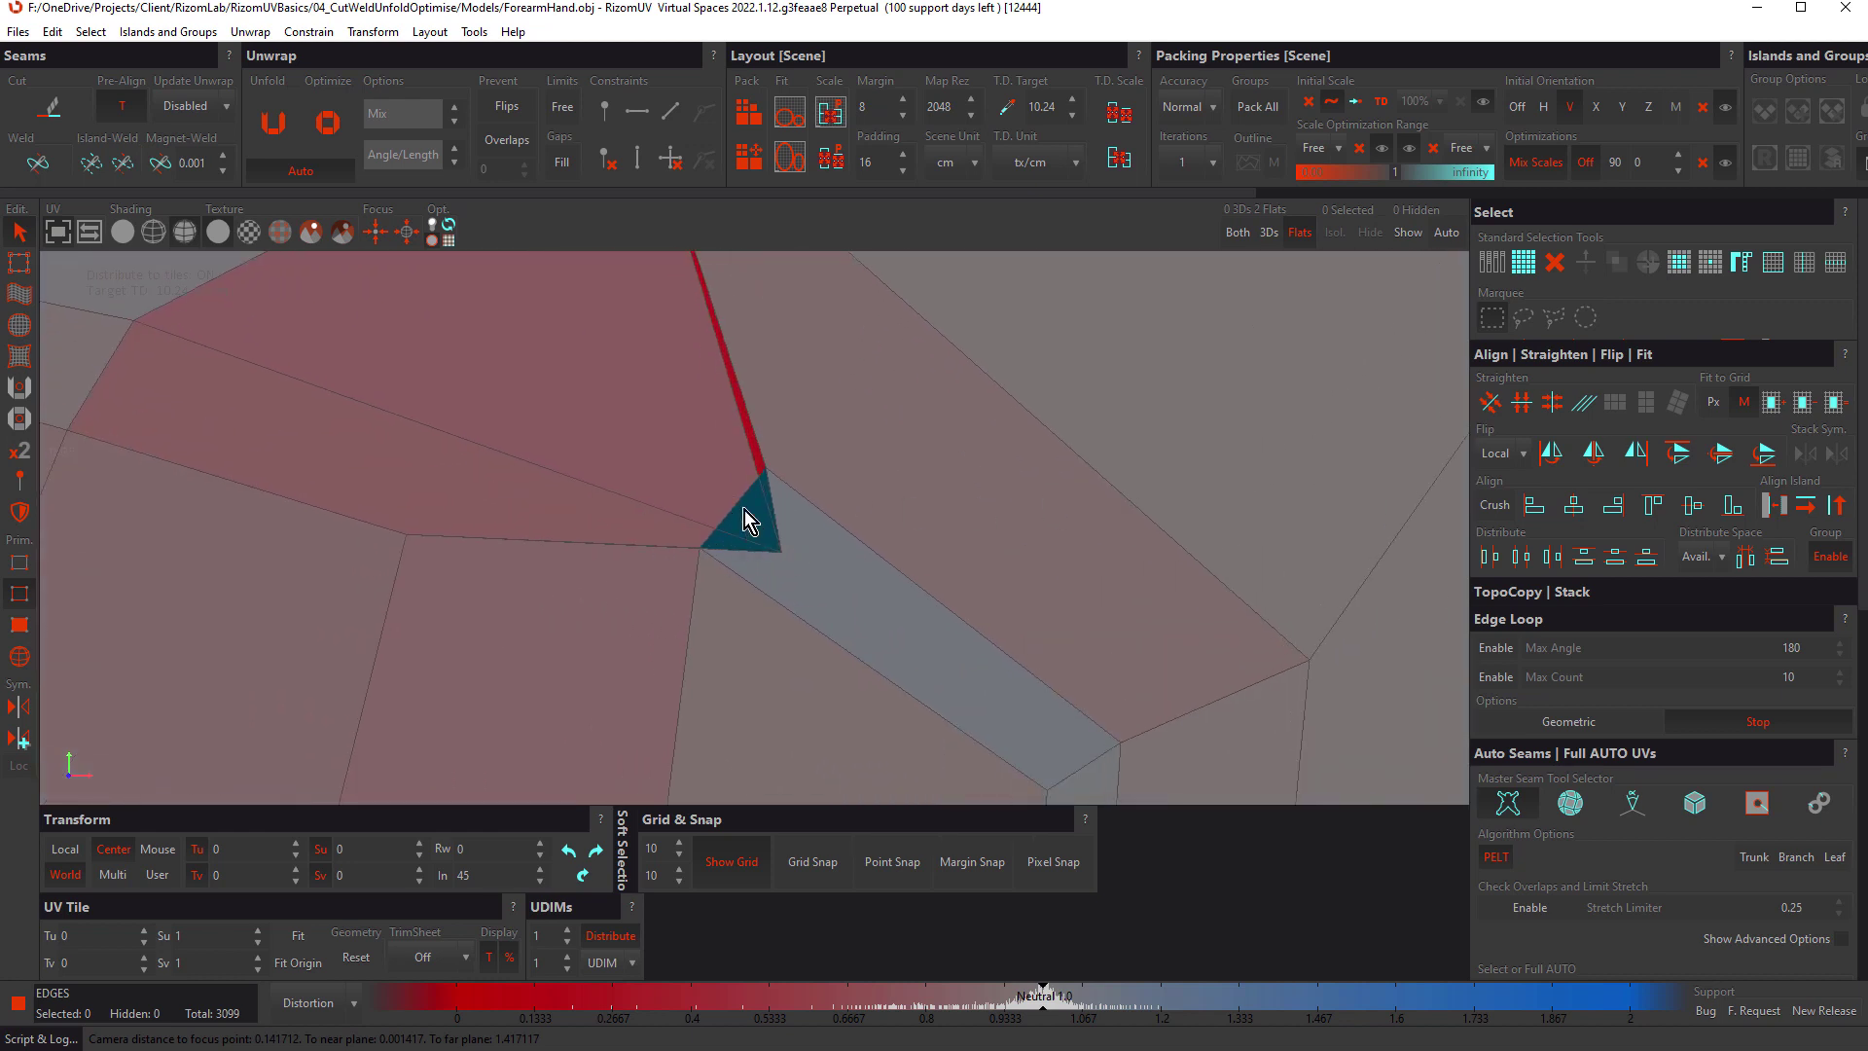
pyautogui.scroll(-10, 432, 598)
pyautogui.scroll(2, 590, 570)
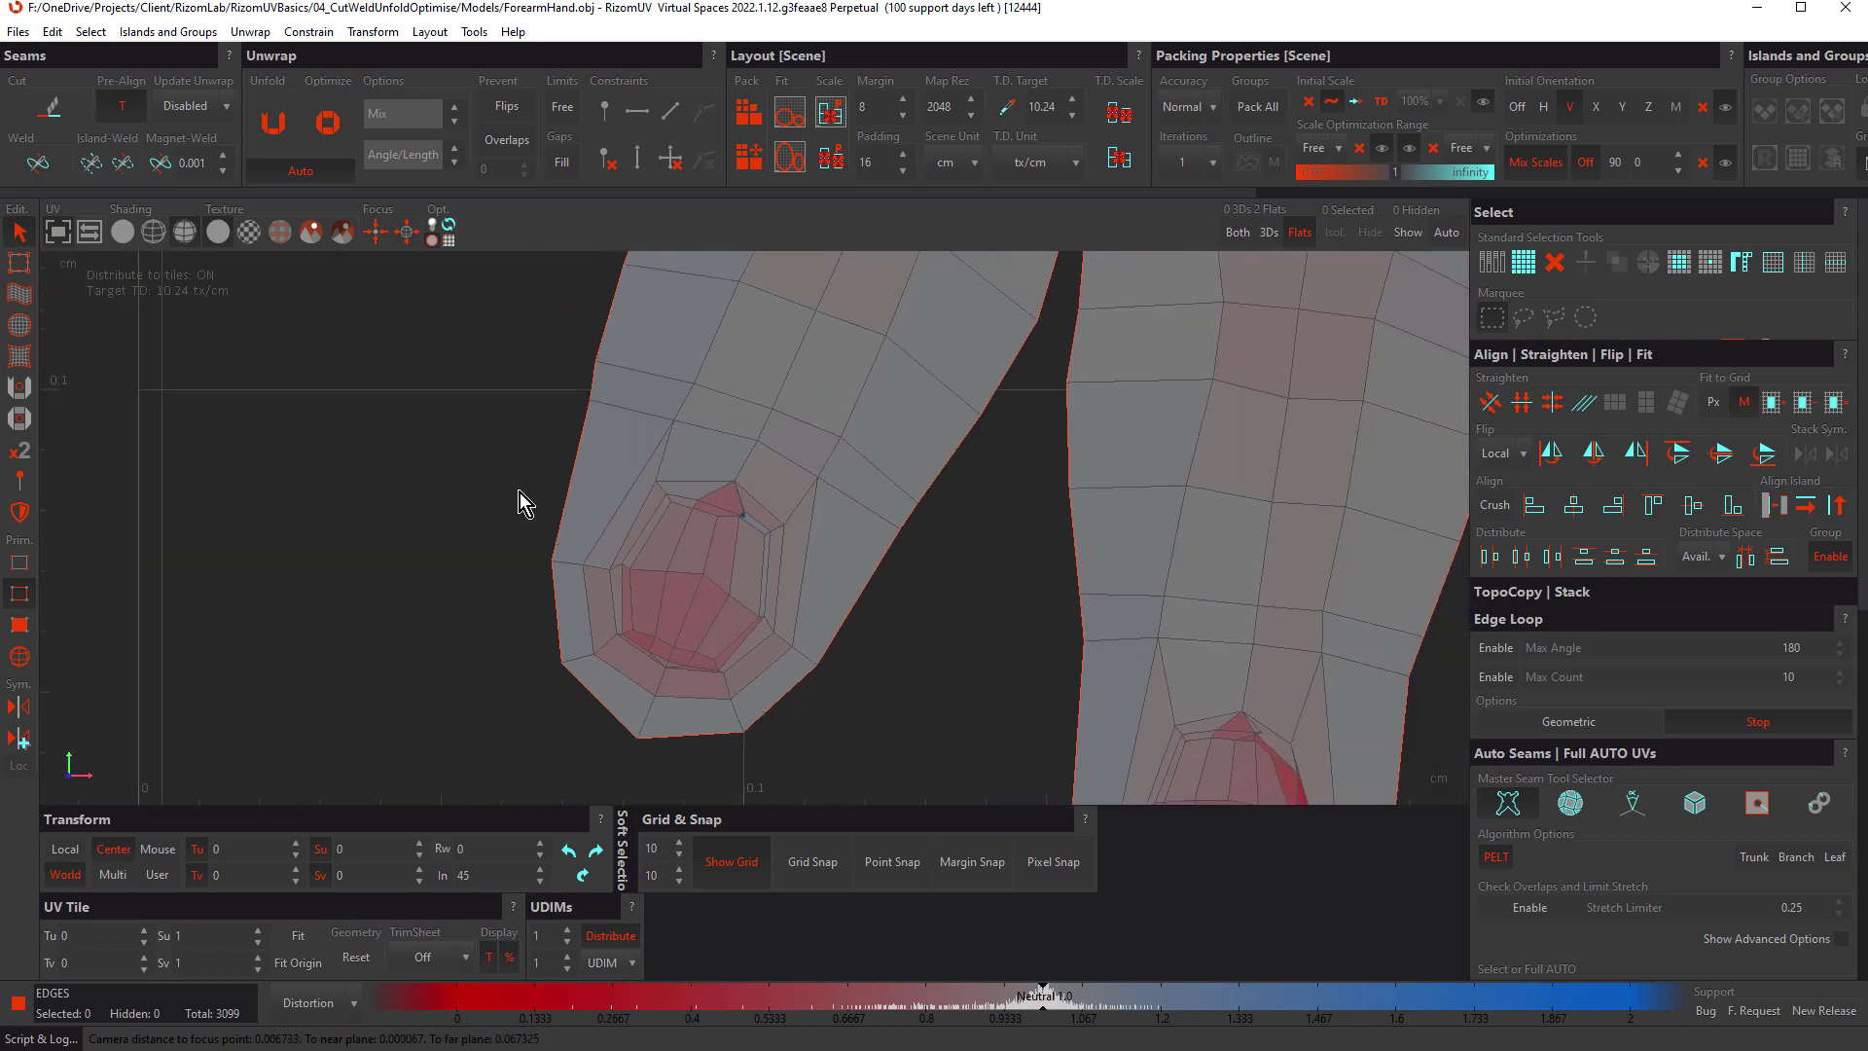
# Step: Undo the arm's unfold, enable flip and overlap prevention, and unfold and pack both arm halves again
pyautogui.hotkey('ctrl', 'z')
pyautogui.click(508, 109)
pyautogui.click(507, 139)
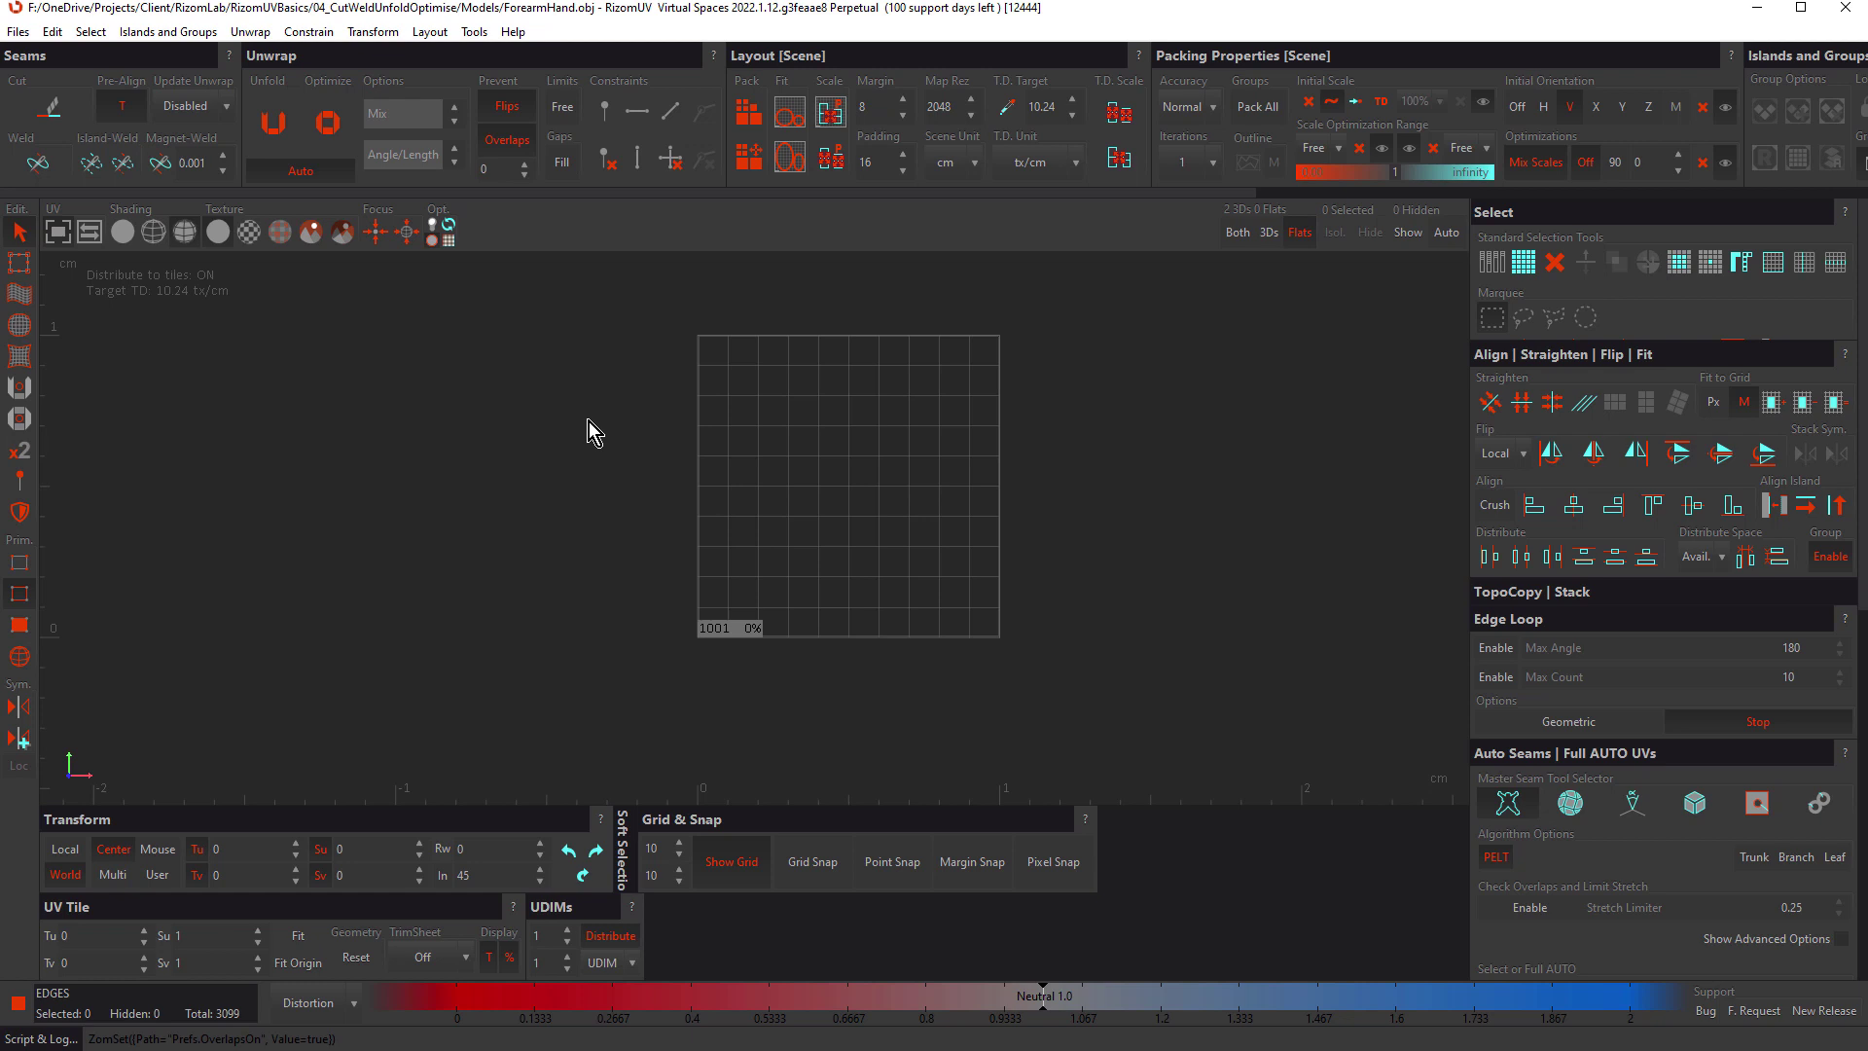
pyautogui.hotkey('ctrl', 'u')
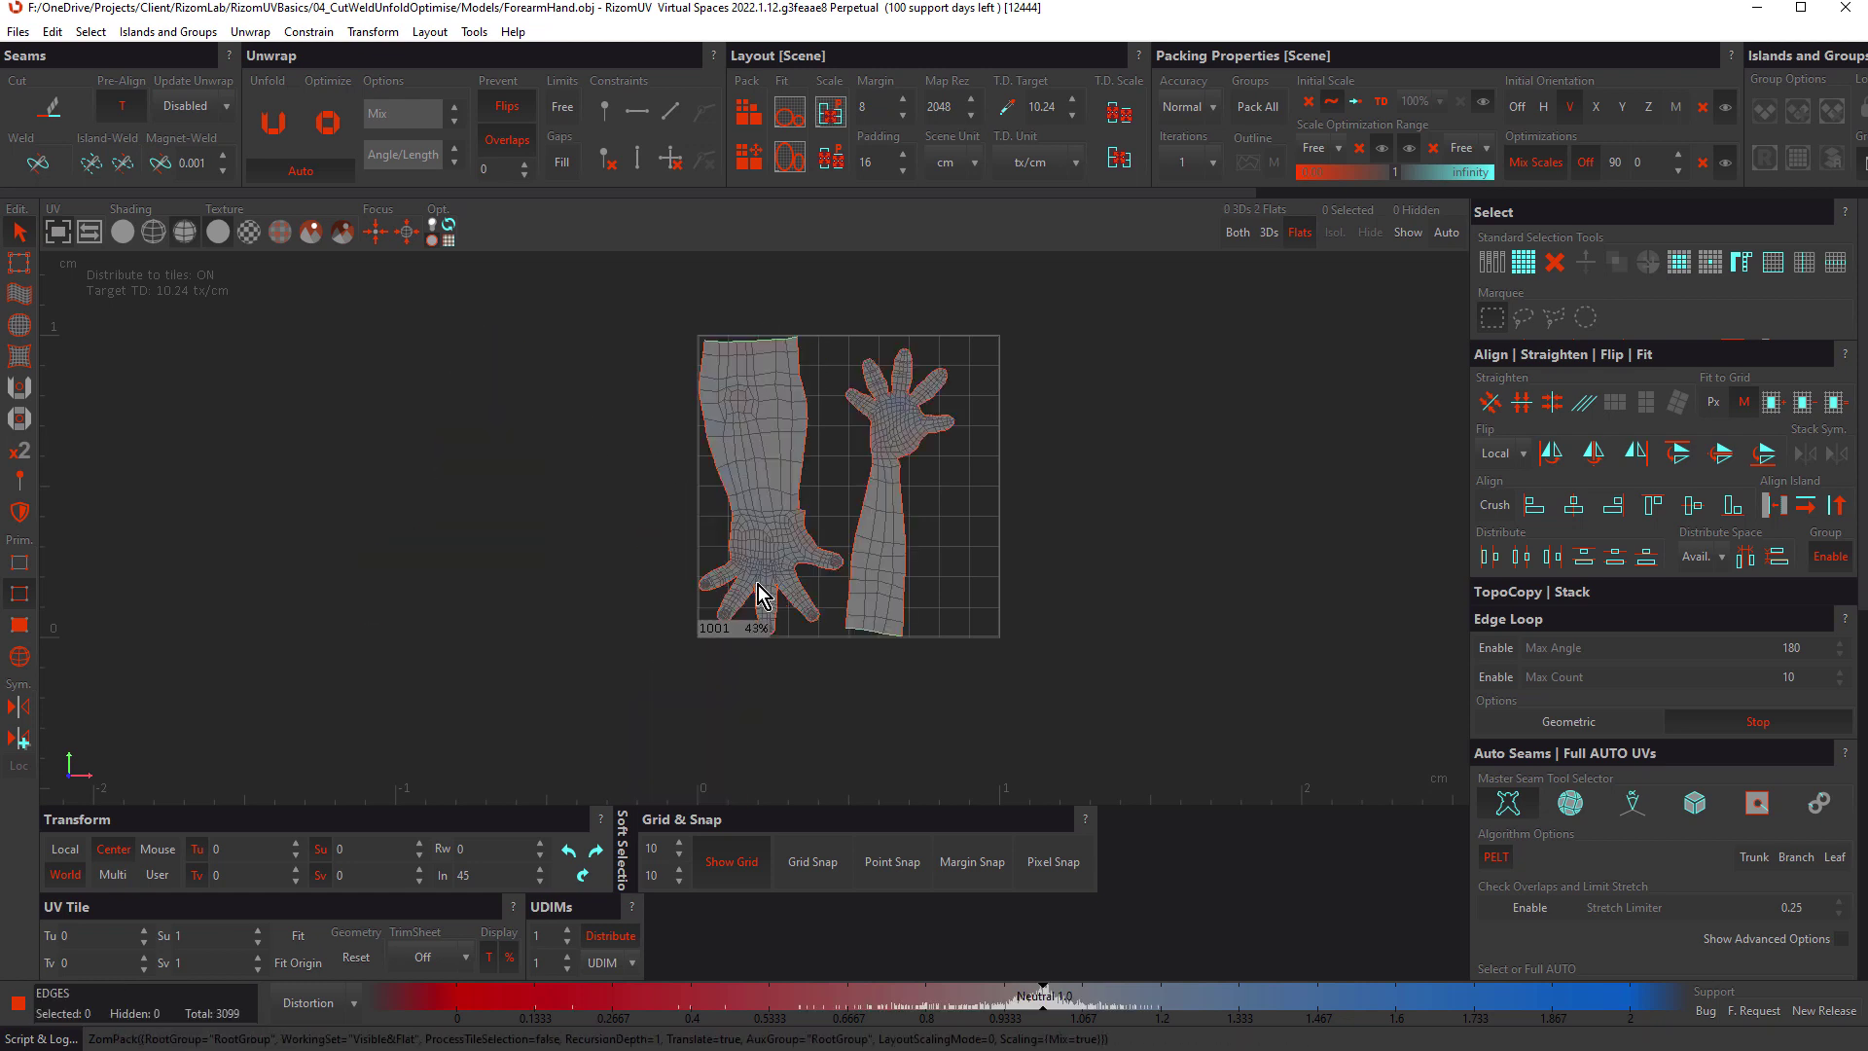
# Step: Examine the new unfold between the fingers and around the fingernails for overlaps and flipped triangles
pyautogui.scroll(10, 759, 587)
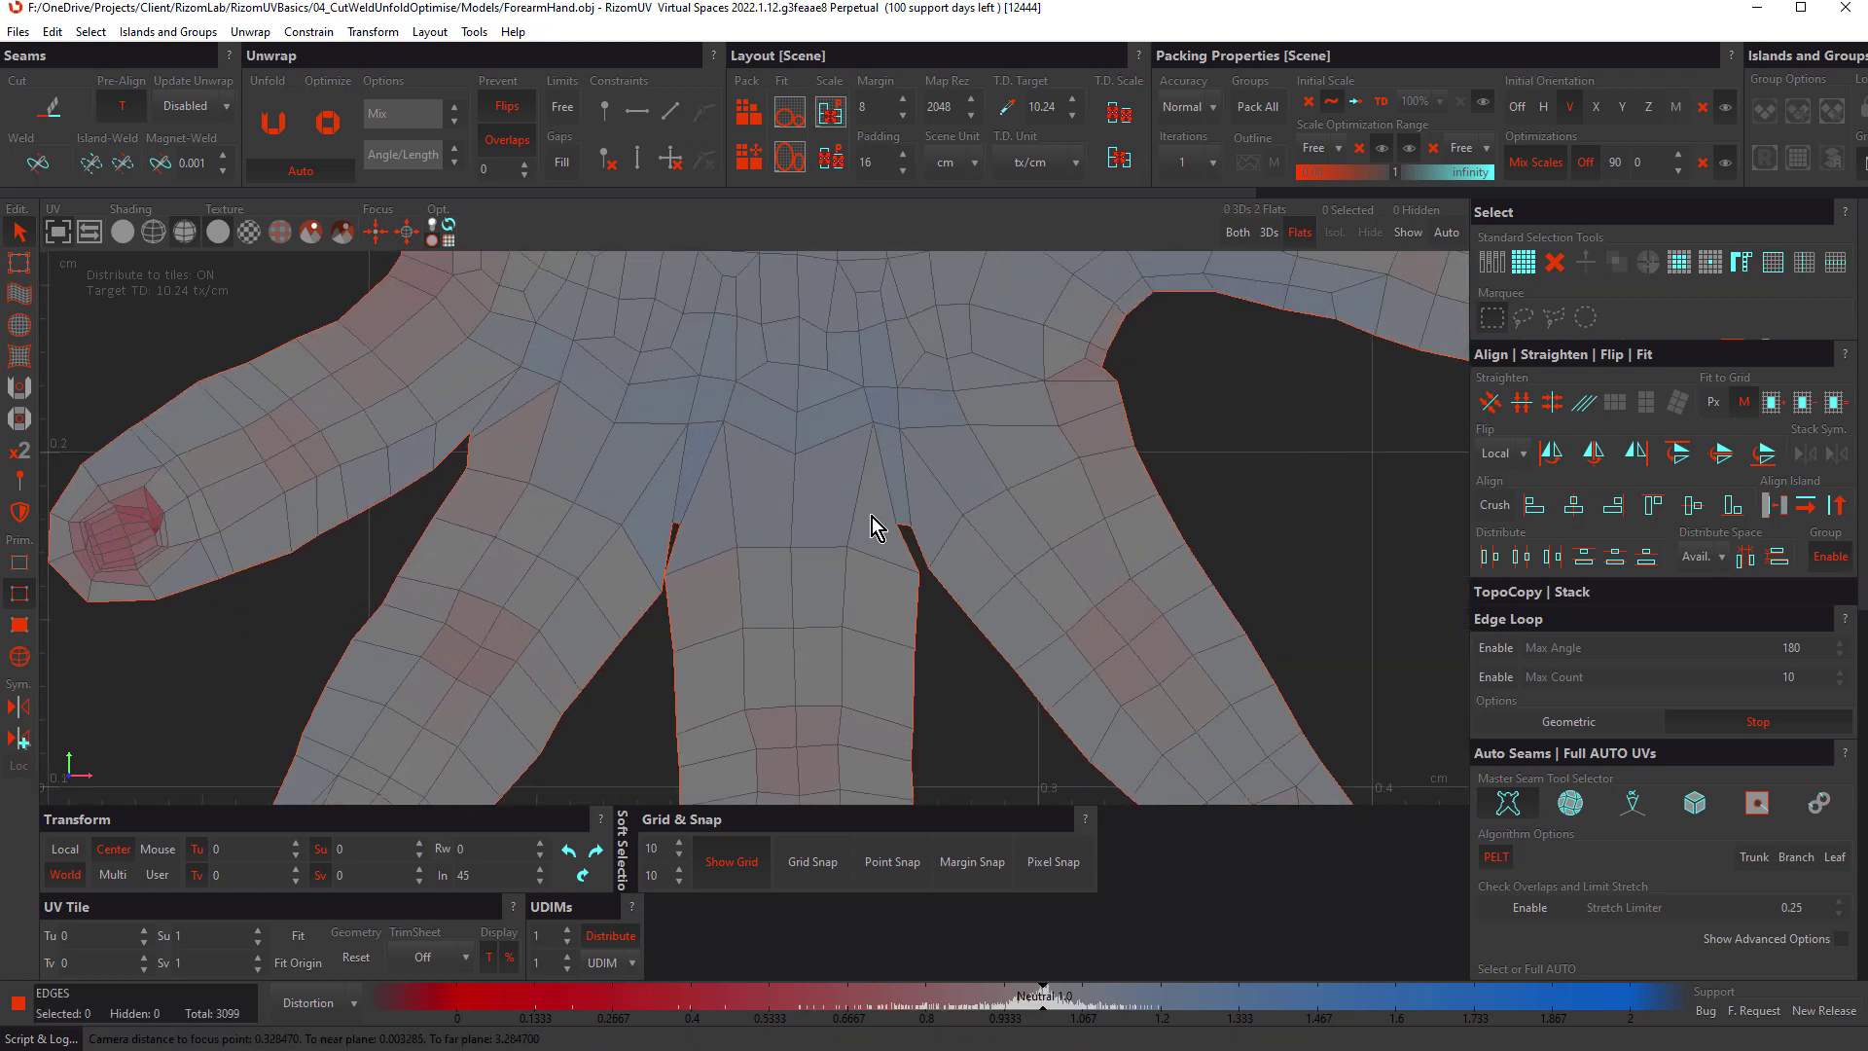
pyautogui.moveTo(675, 534); pyautogui.dragTo(822, 505, button='middle')
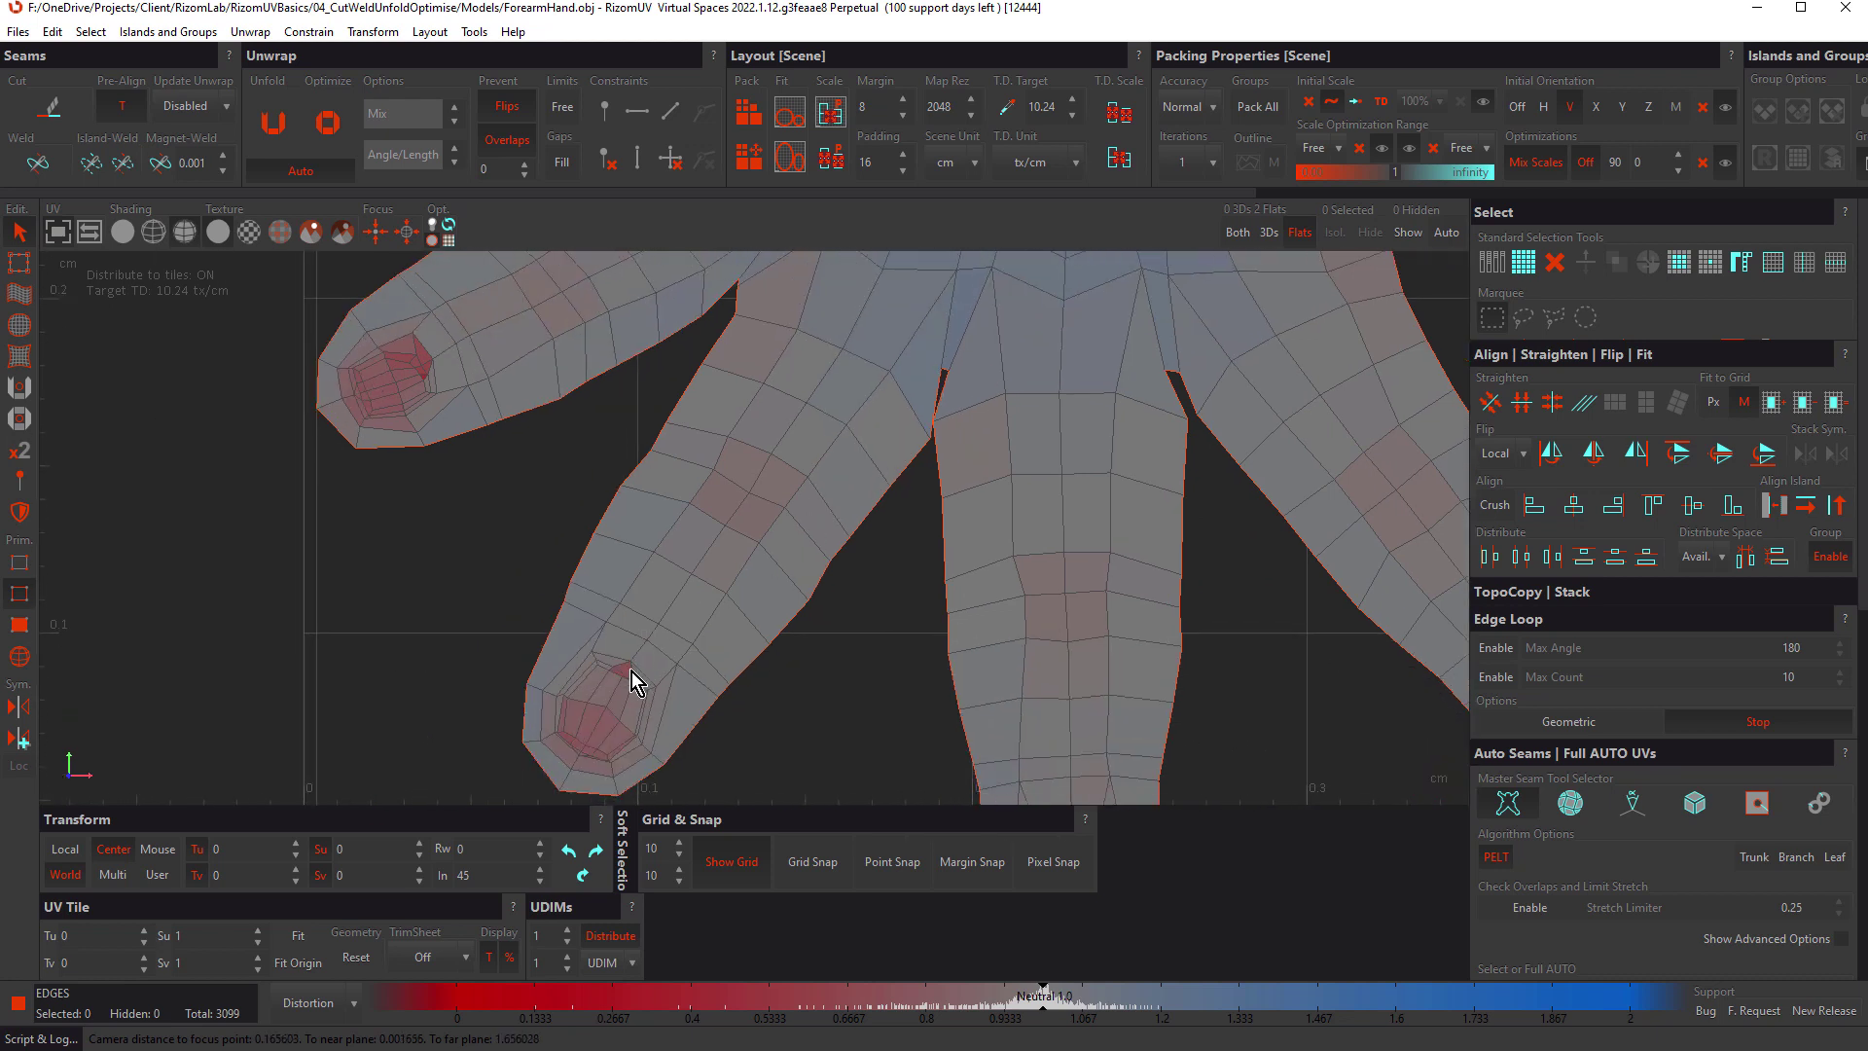
pyautogui.scroll(10, 632, 681)
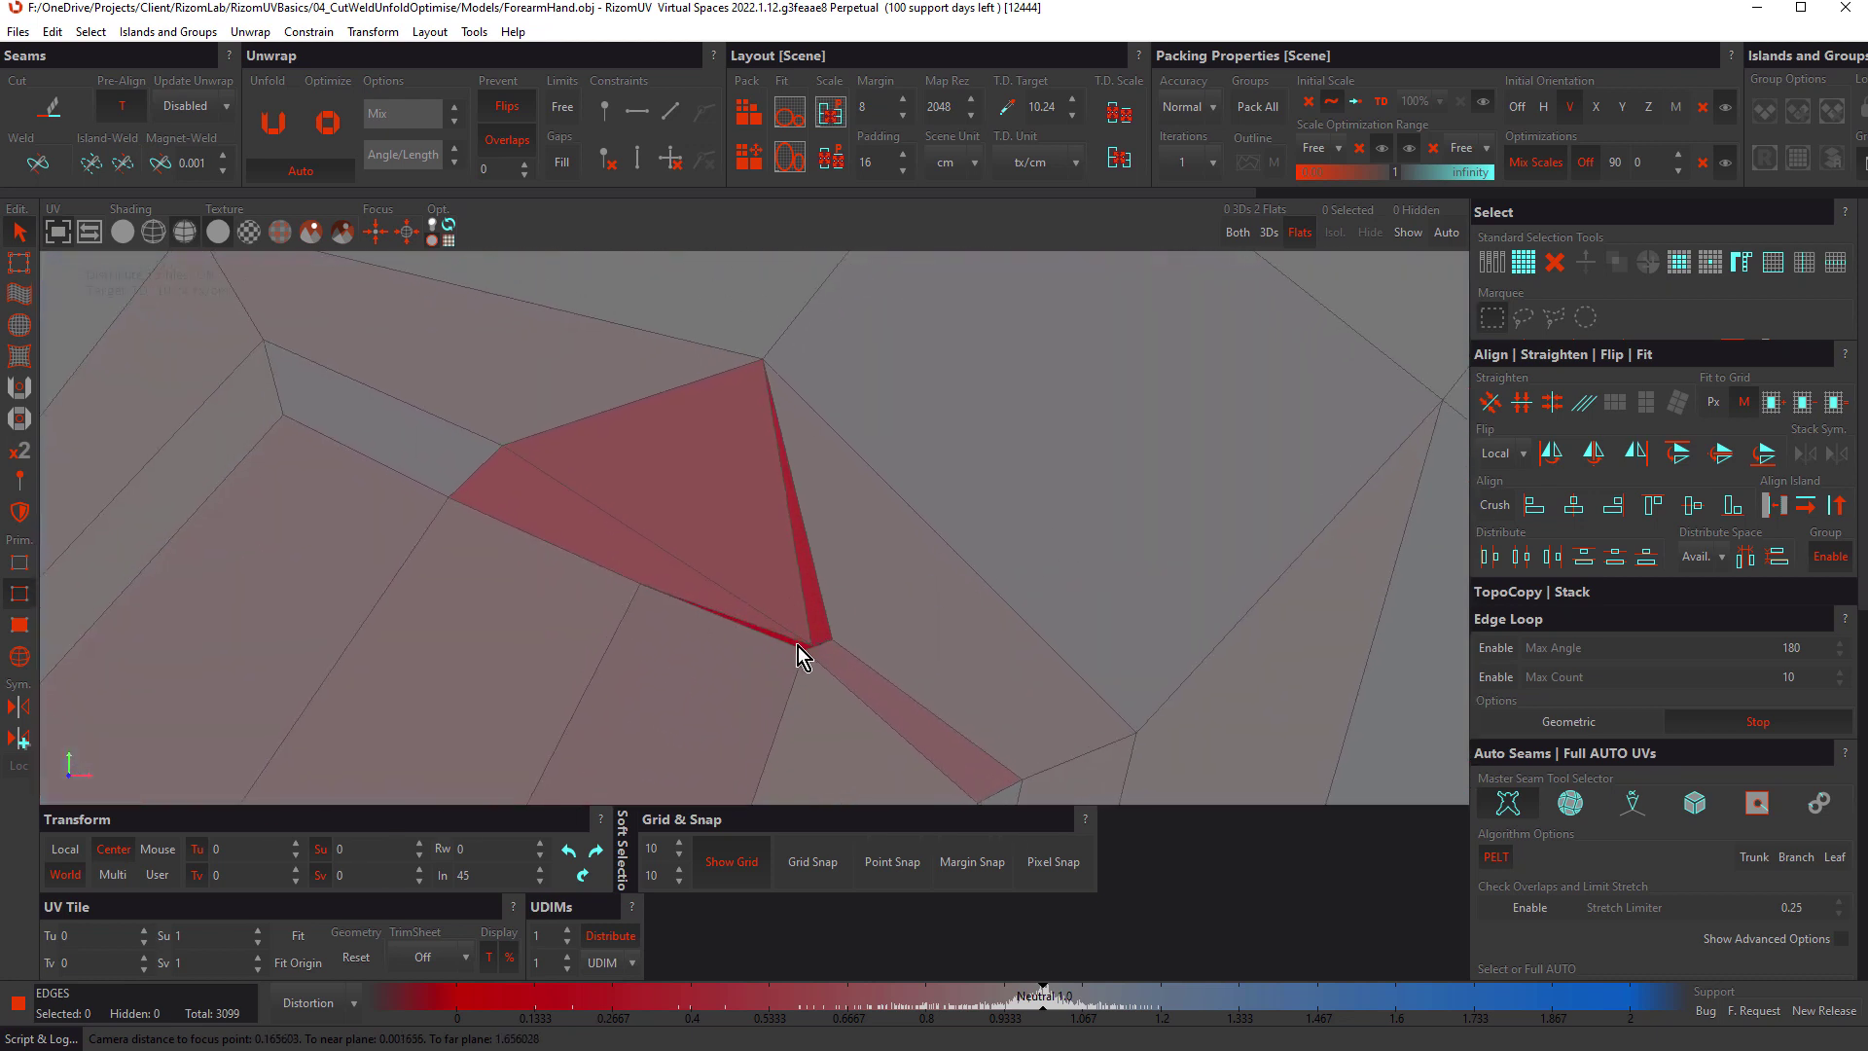
pyautogui.scroll(-10, 807, 539)
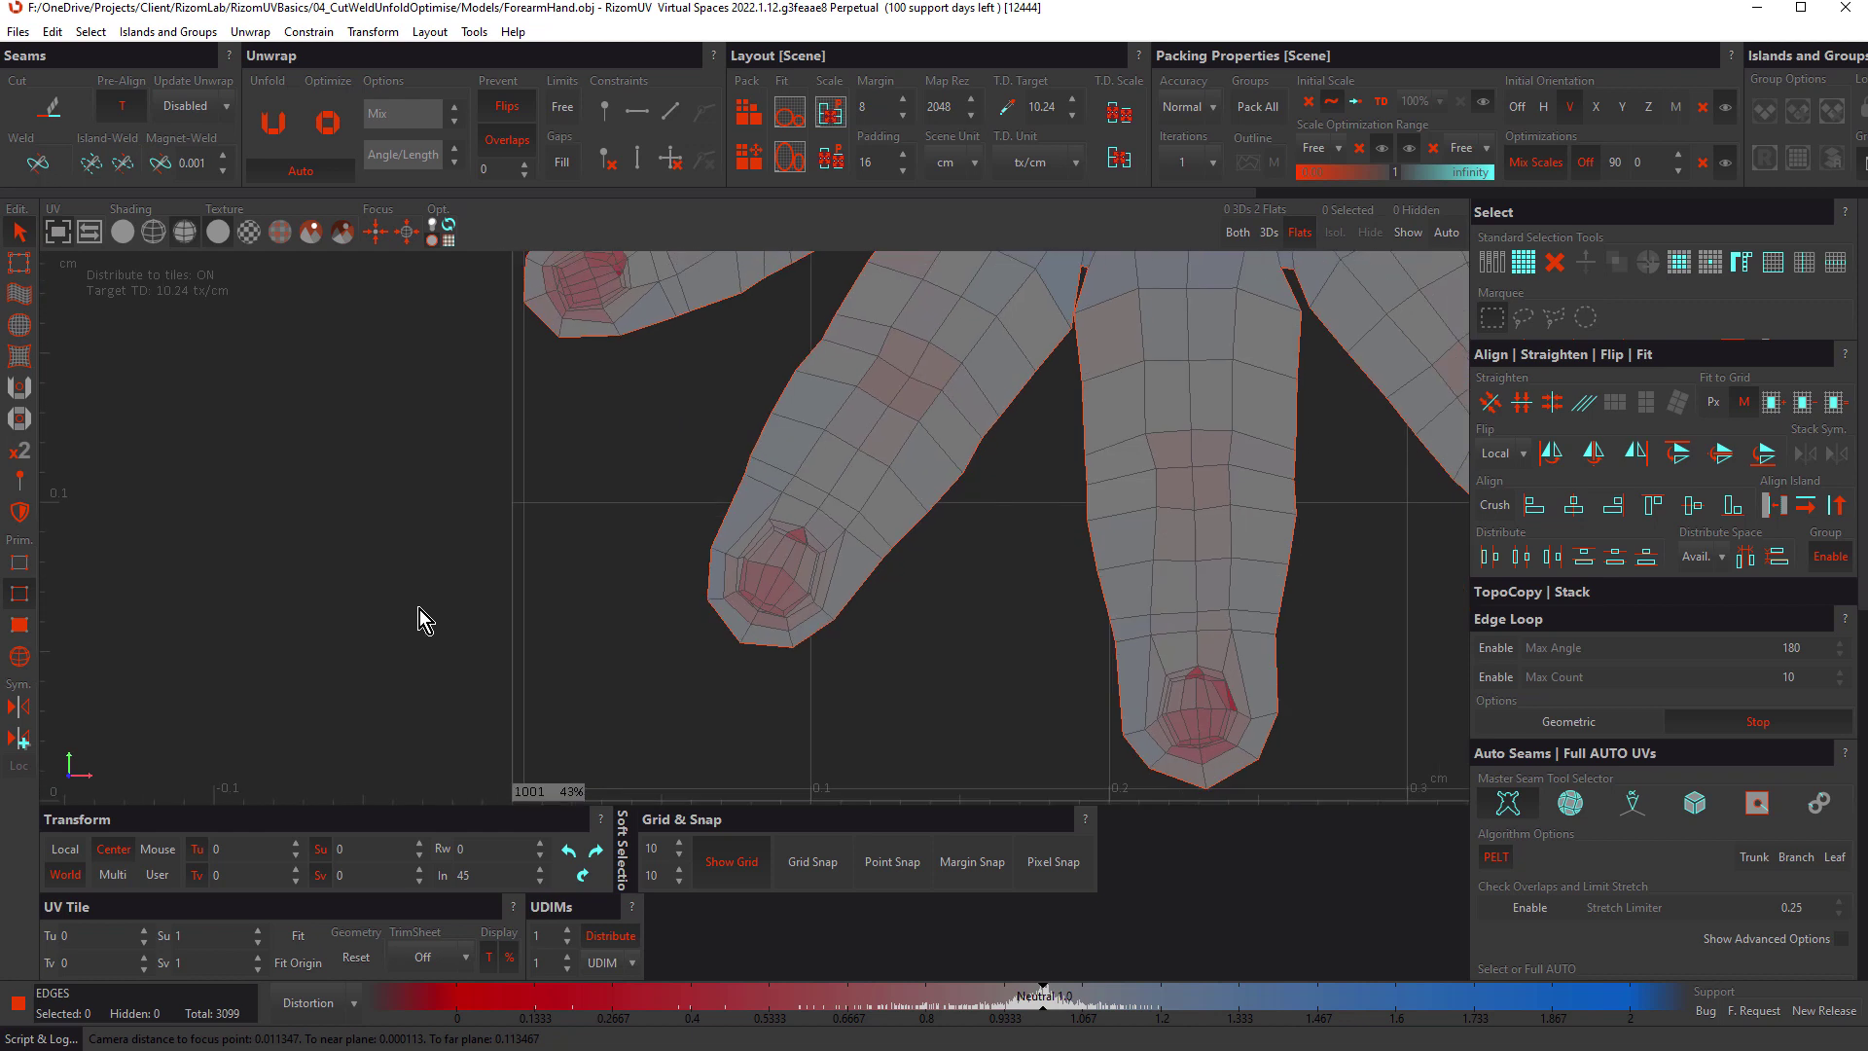
pyautogui.scroll(-8, 817, 541)
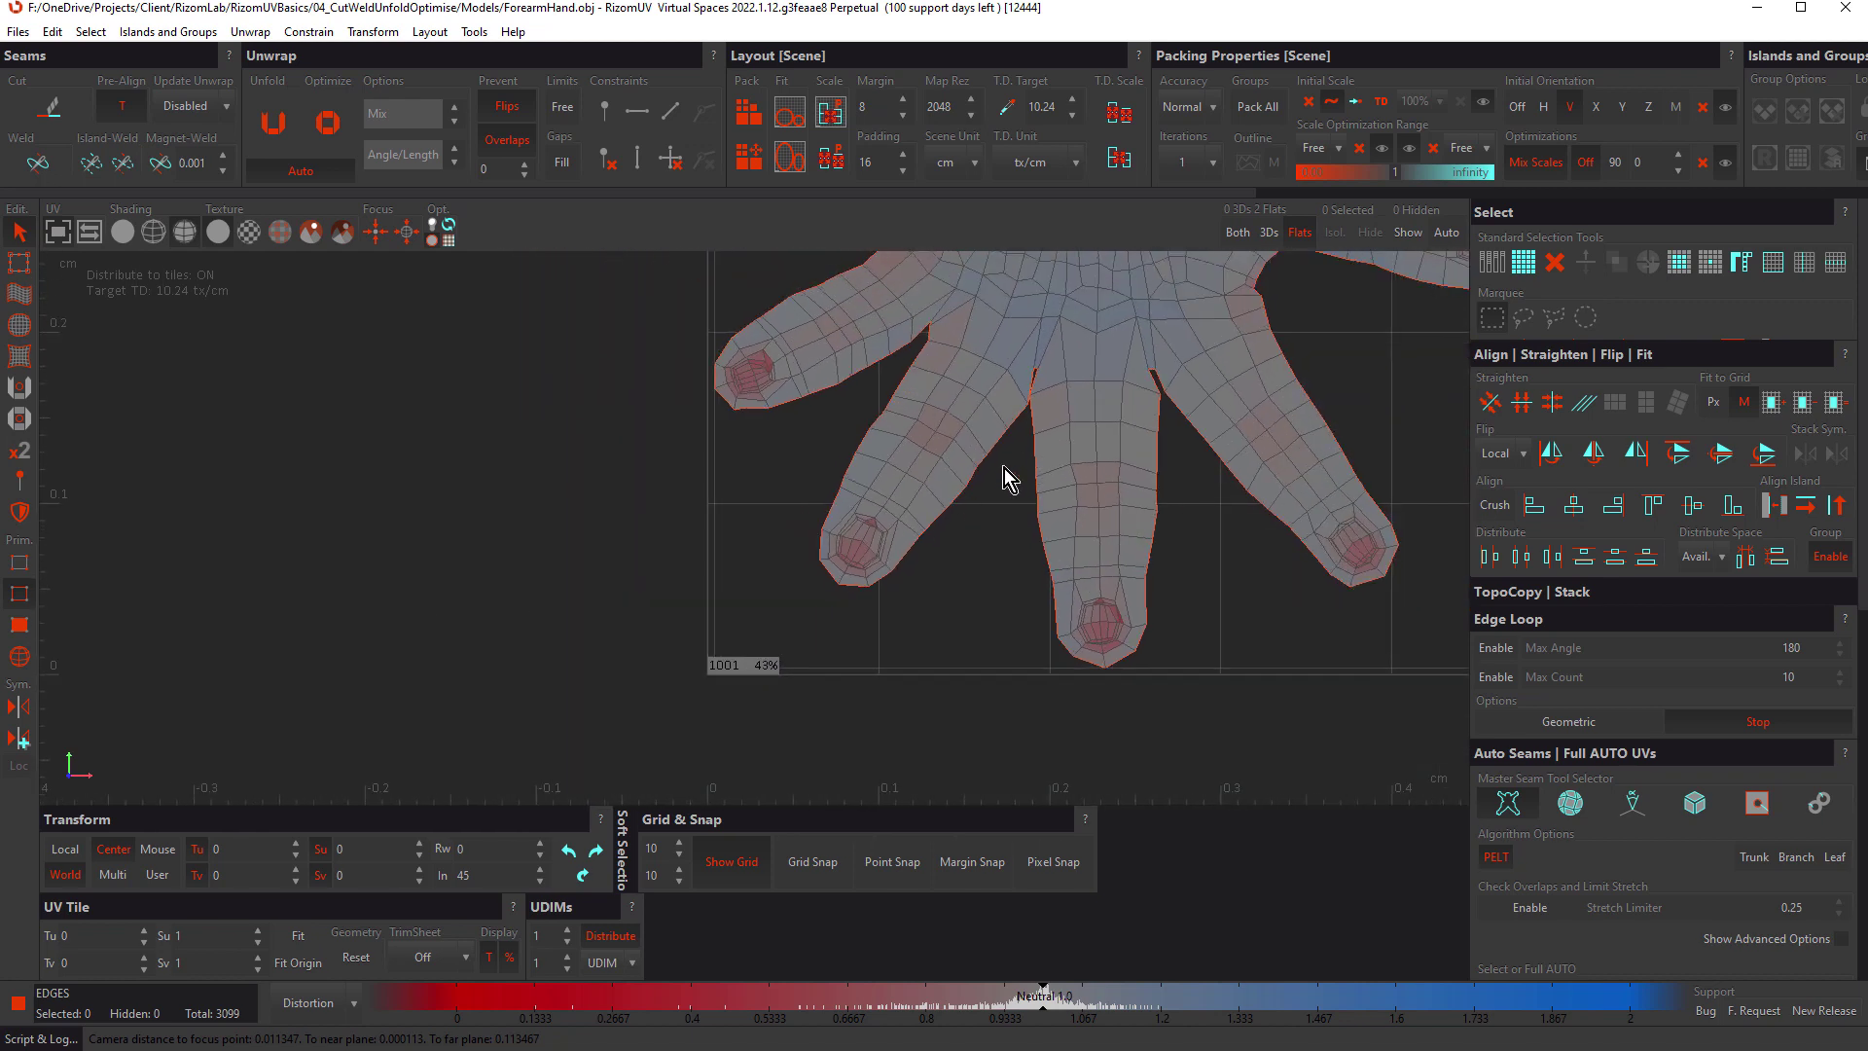
pyautogui.scroll(-2, 963, 482)
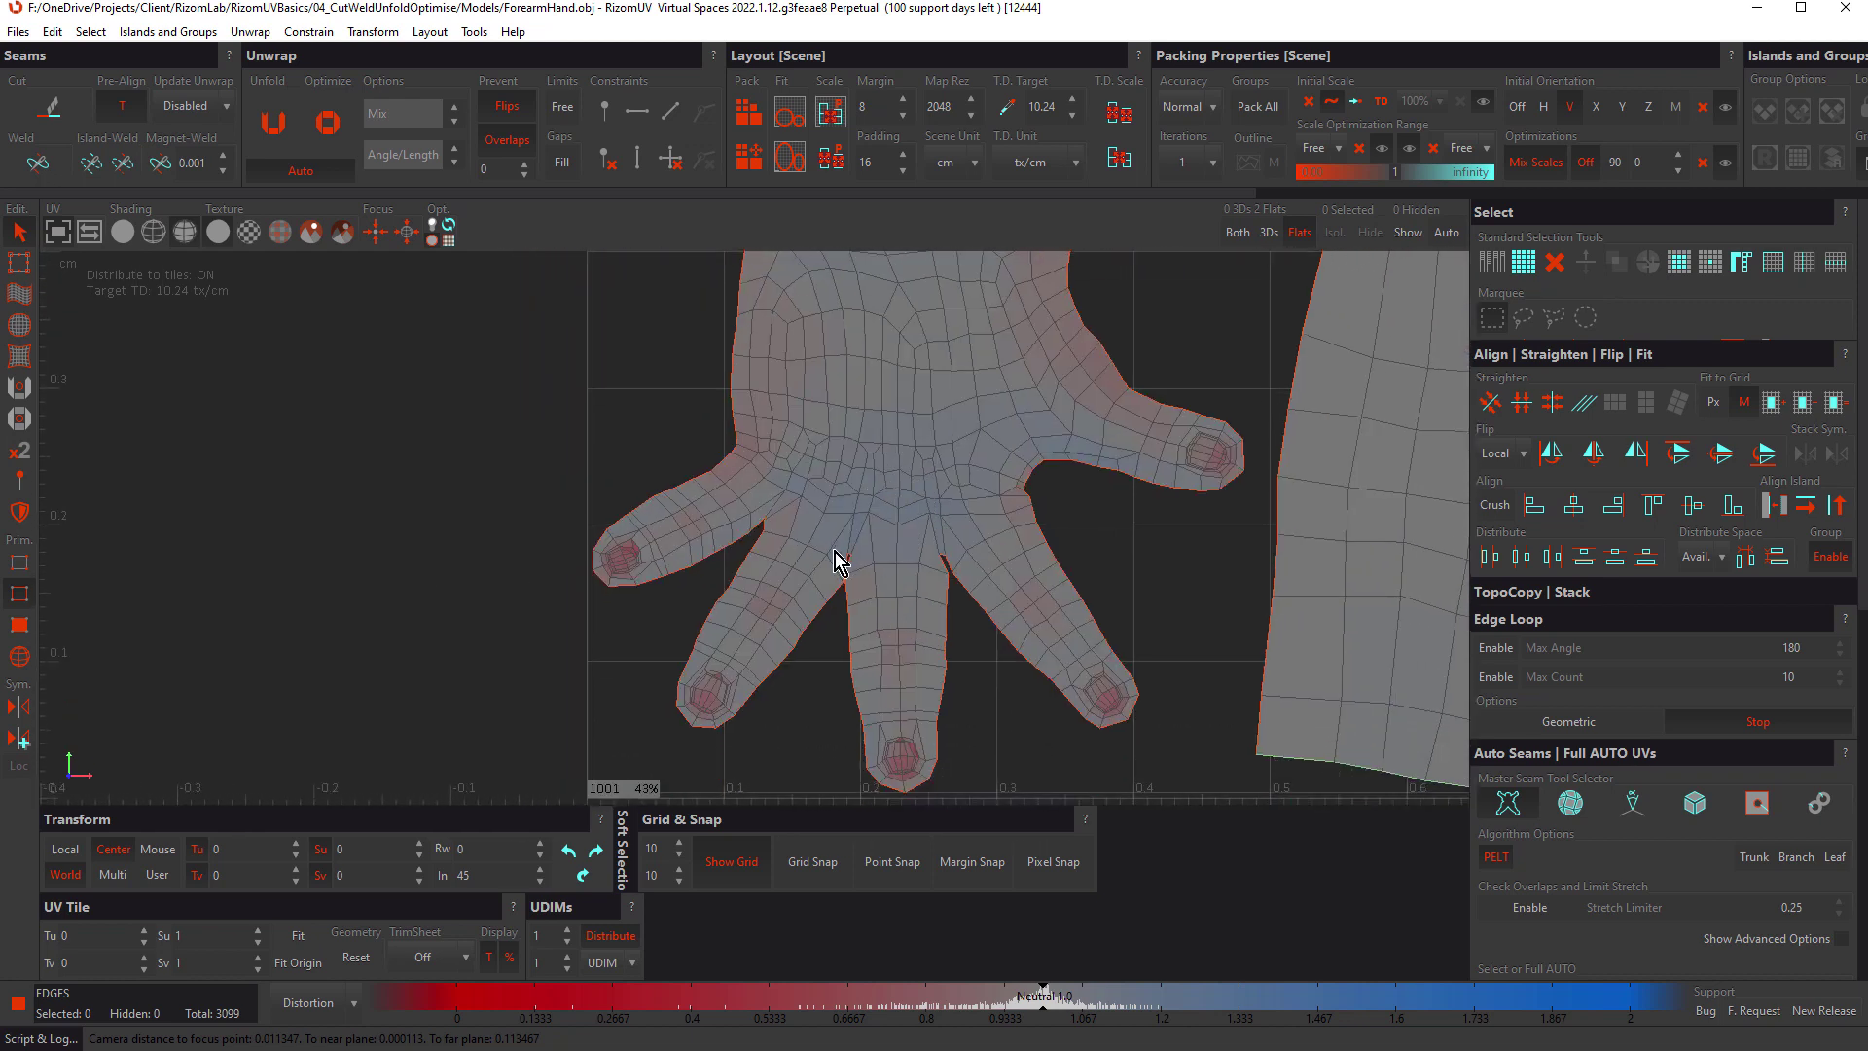
pyautogui.scroll(6, 1049, 506)
pyautogui.scroll(-8, 908, 522)
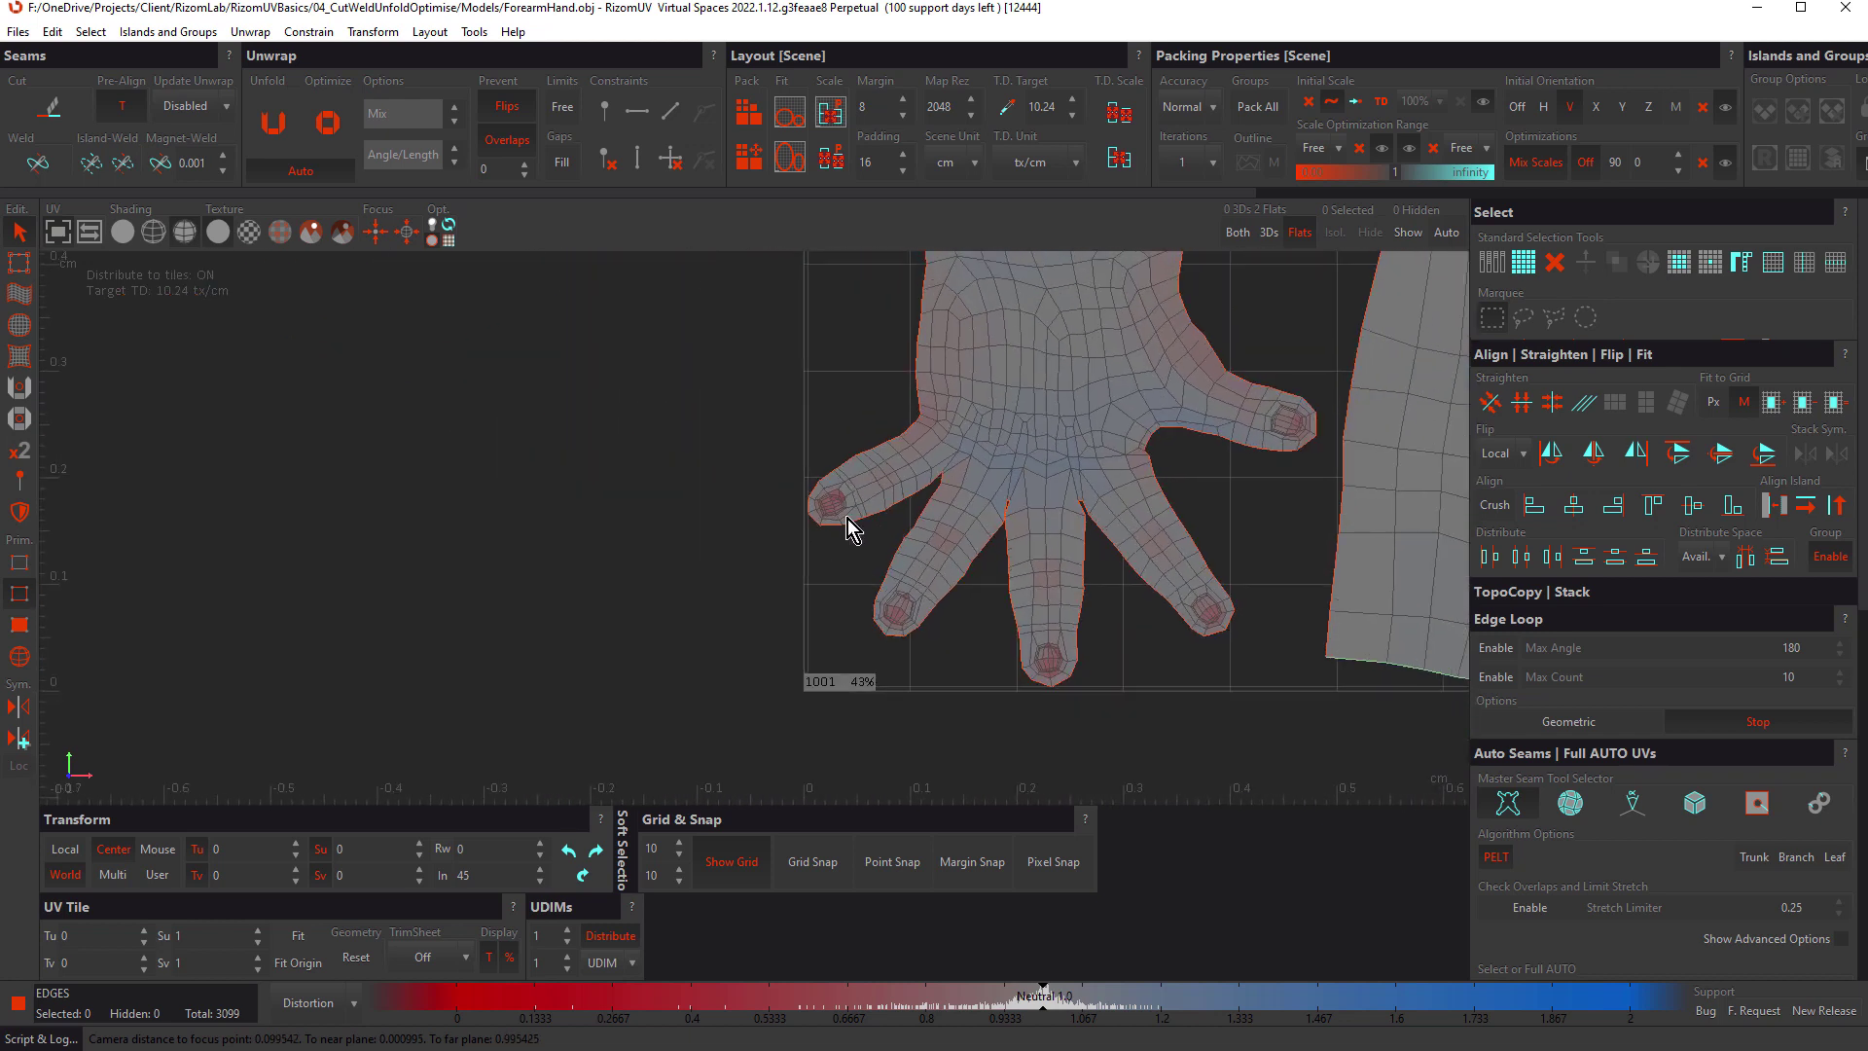
# Step: Select the edge loop around the thumbnail, cut it and unfold the thumbnail as a separate island
pyautogui.scroll(2, 1026, 481)
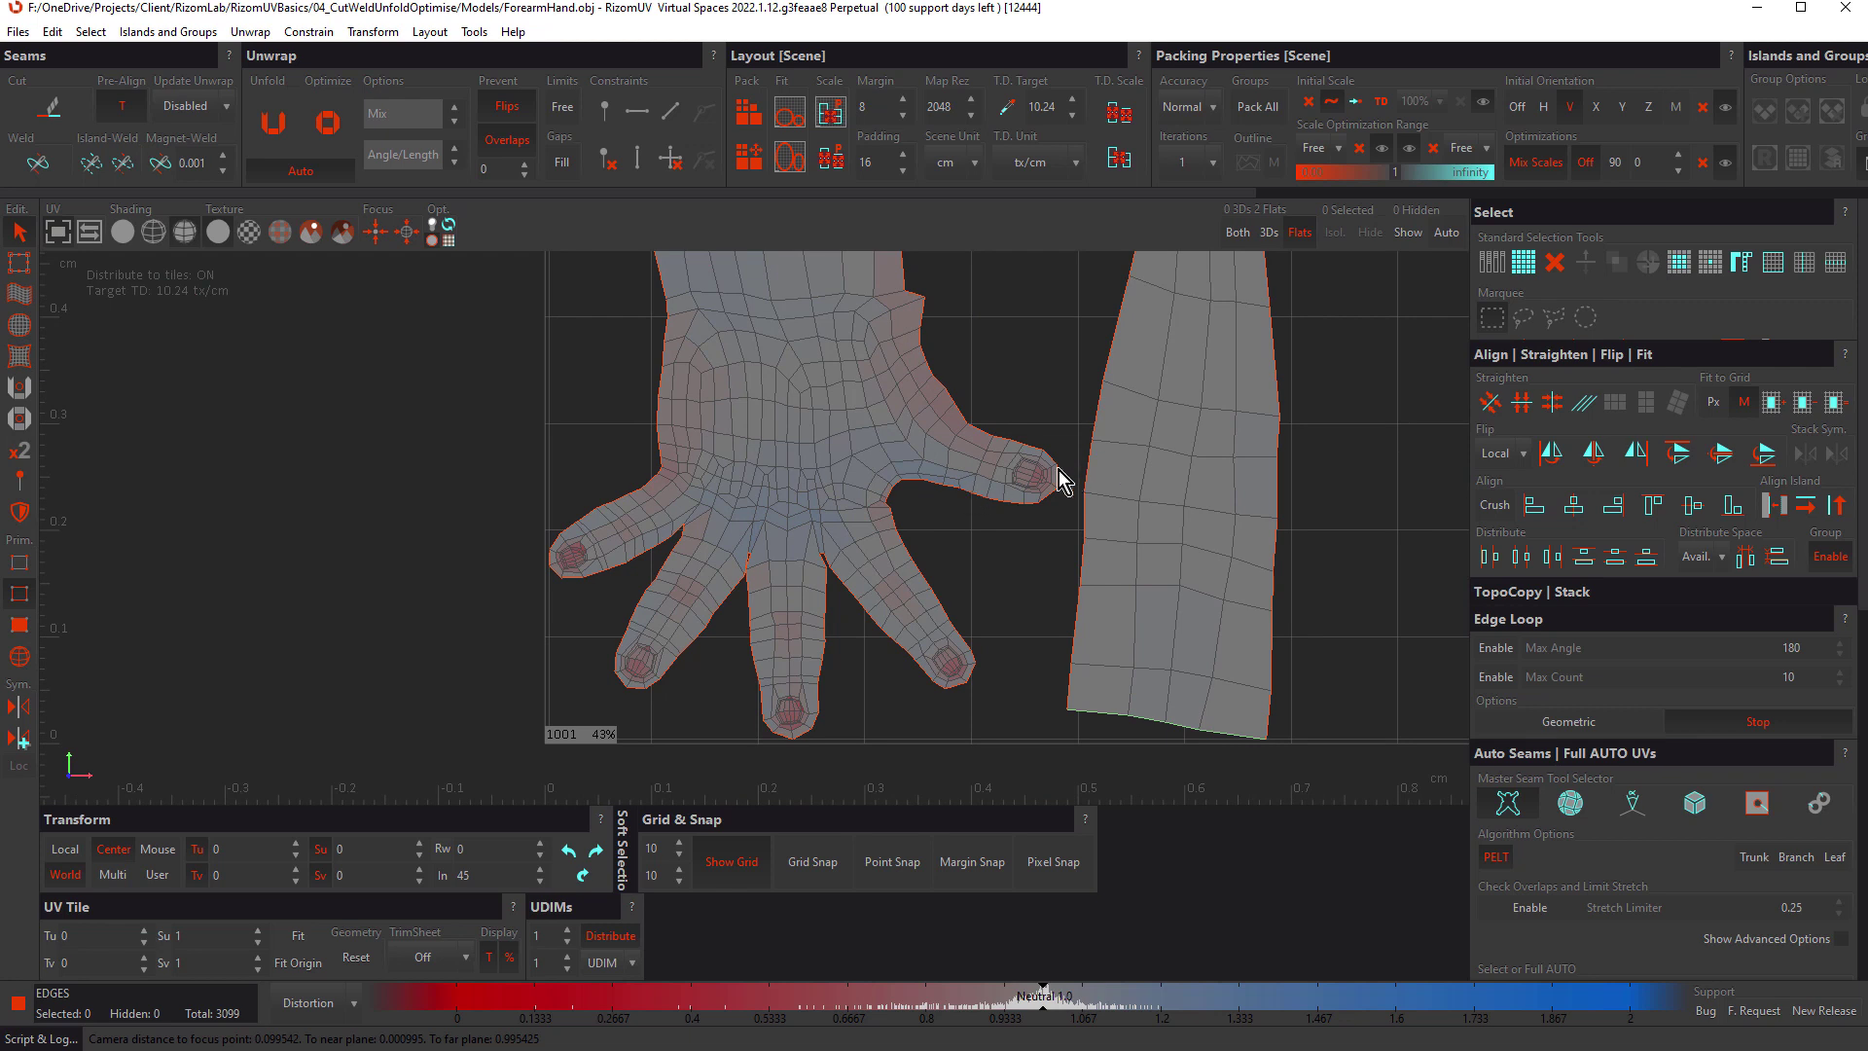
pyautogui.scroll(5, 1058, 471)
pyautogui.moveTo(1235, 418); pyautogui.dragTo(1171, 436, button='middle')
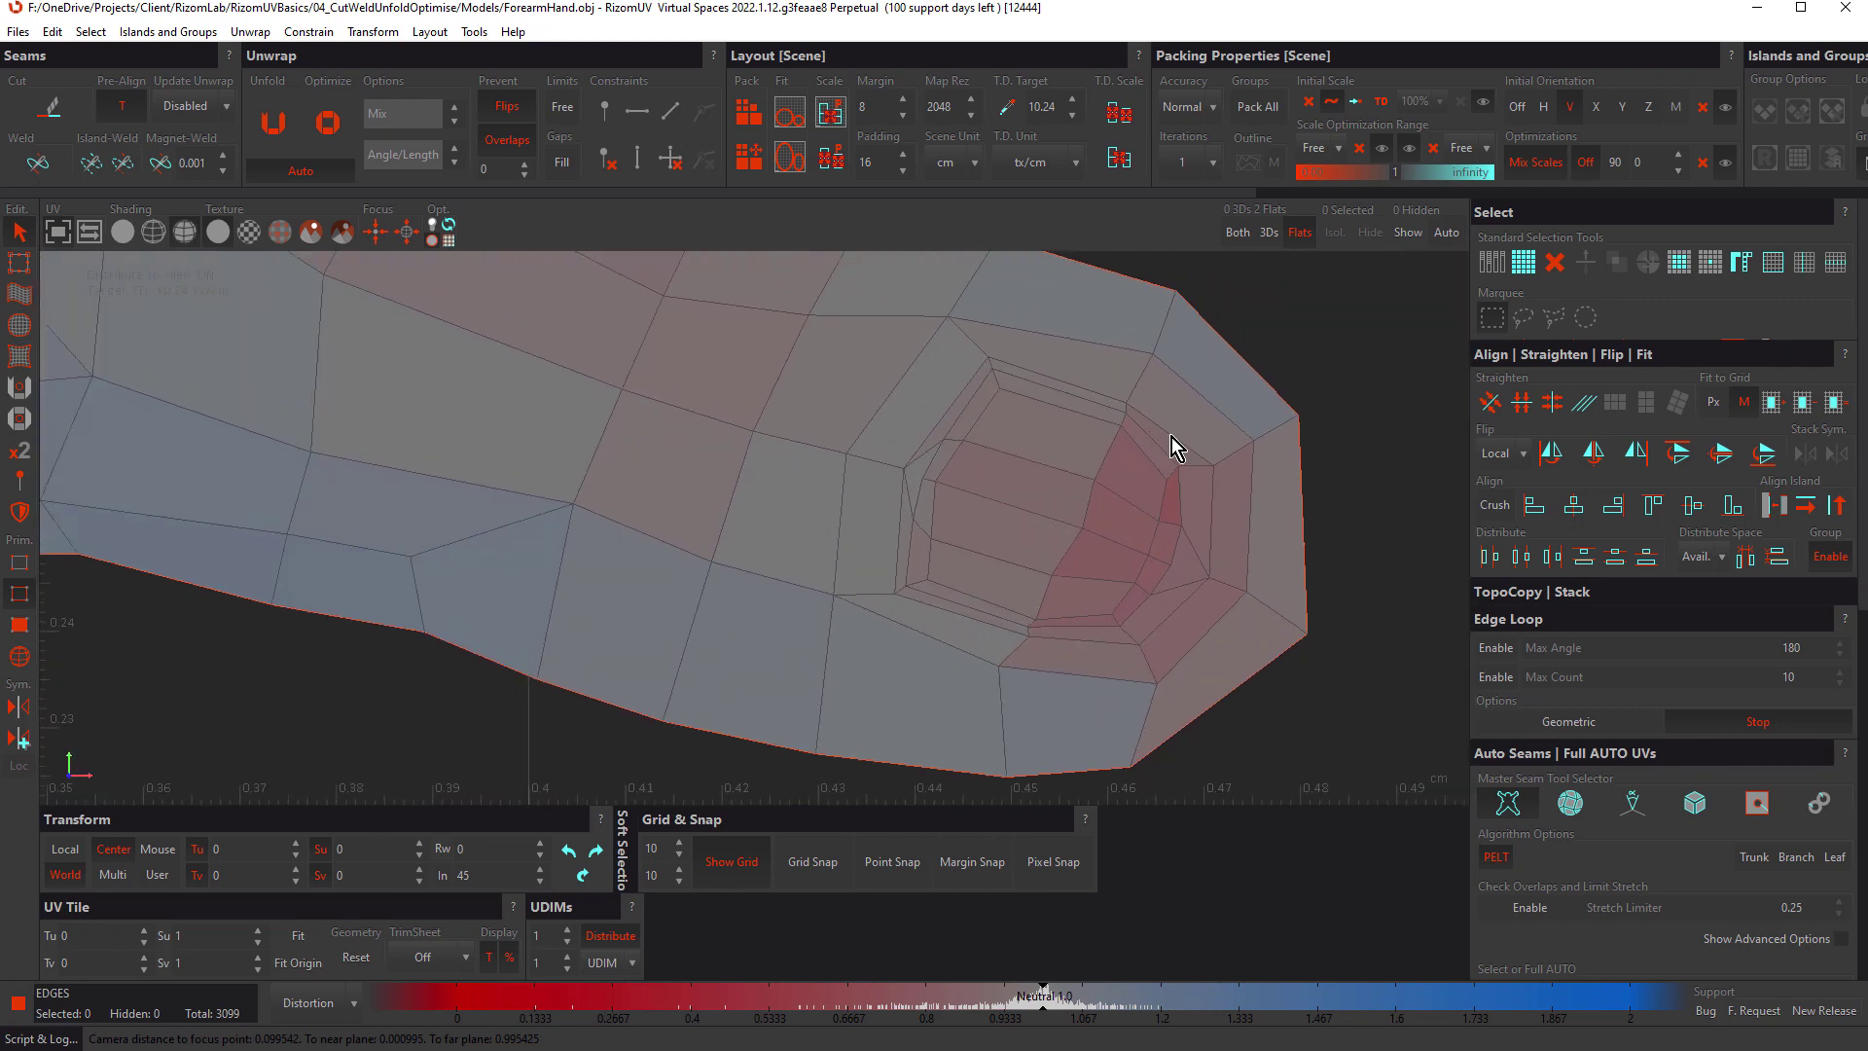
pyautogui.doubleClick(1031, 385)
pyautogui.doubleClick(917, 506)
pyautogui.press('c')
pyautogui.press('u')
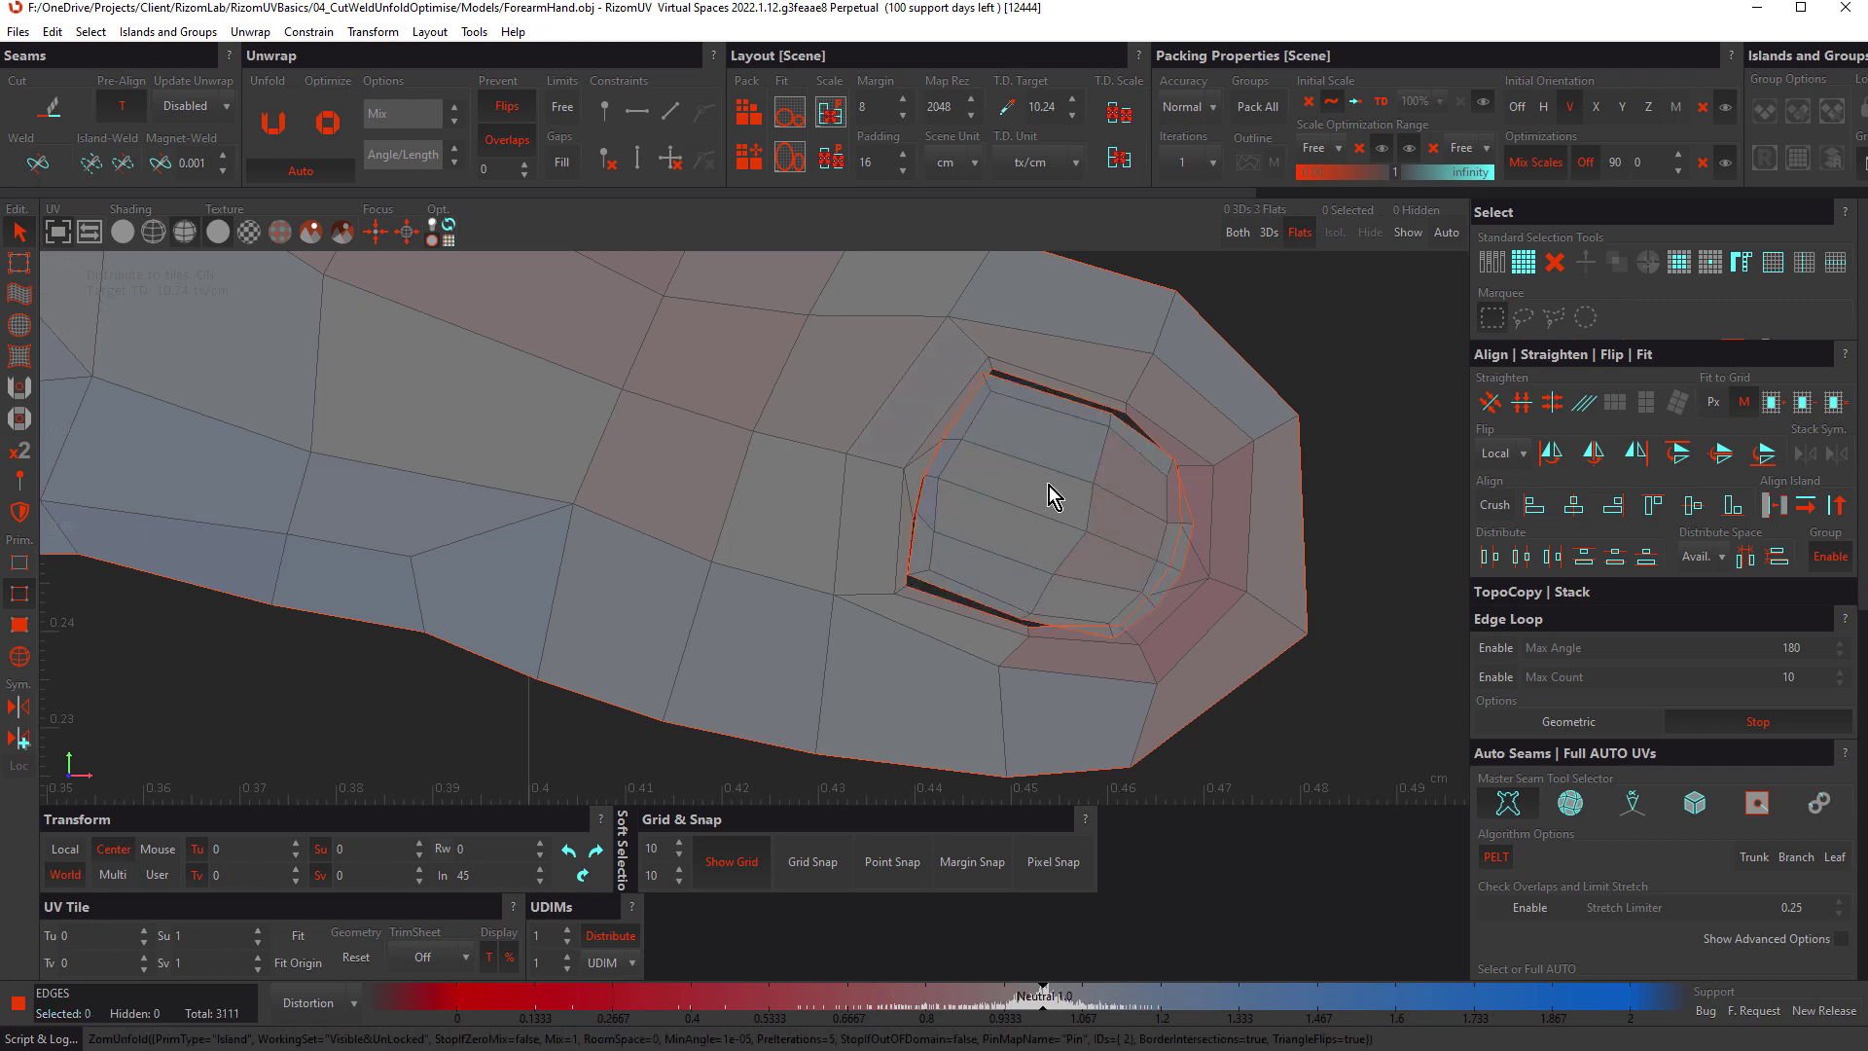
# Step: Move the thumbnail island out of the thumb into the empty space between the hand and the other forearm
pyautogui.scroll(-4, 1047, 491)
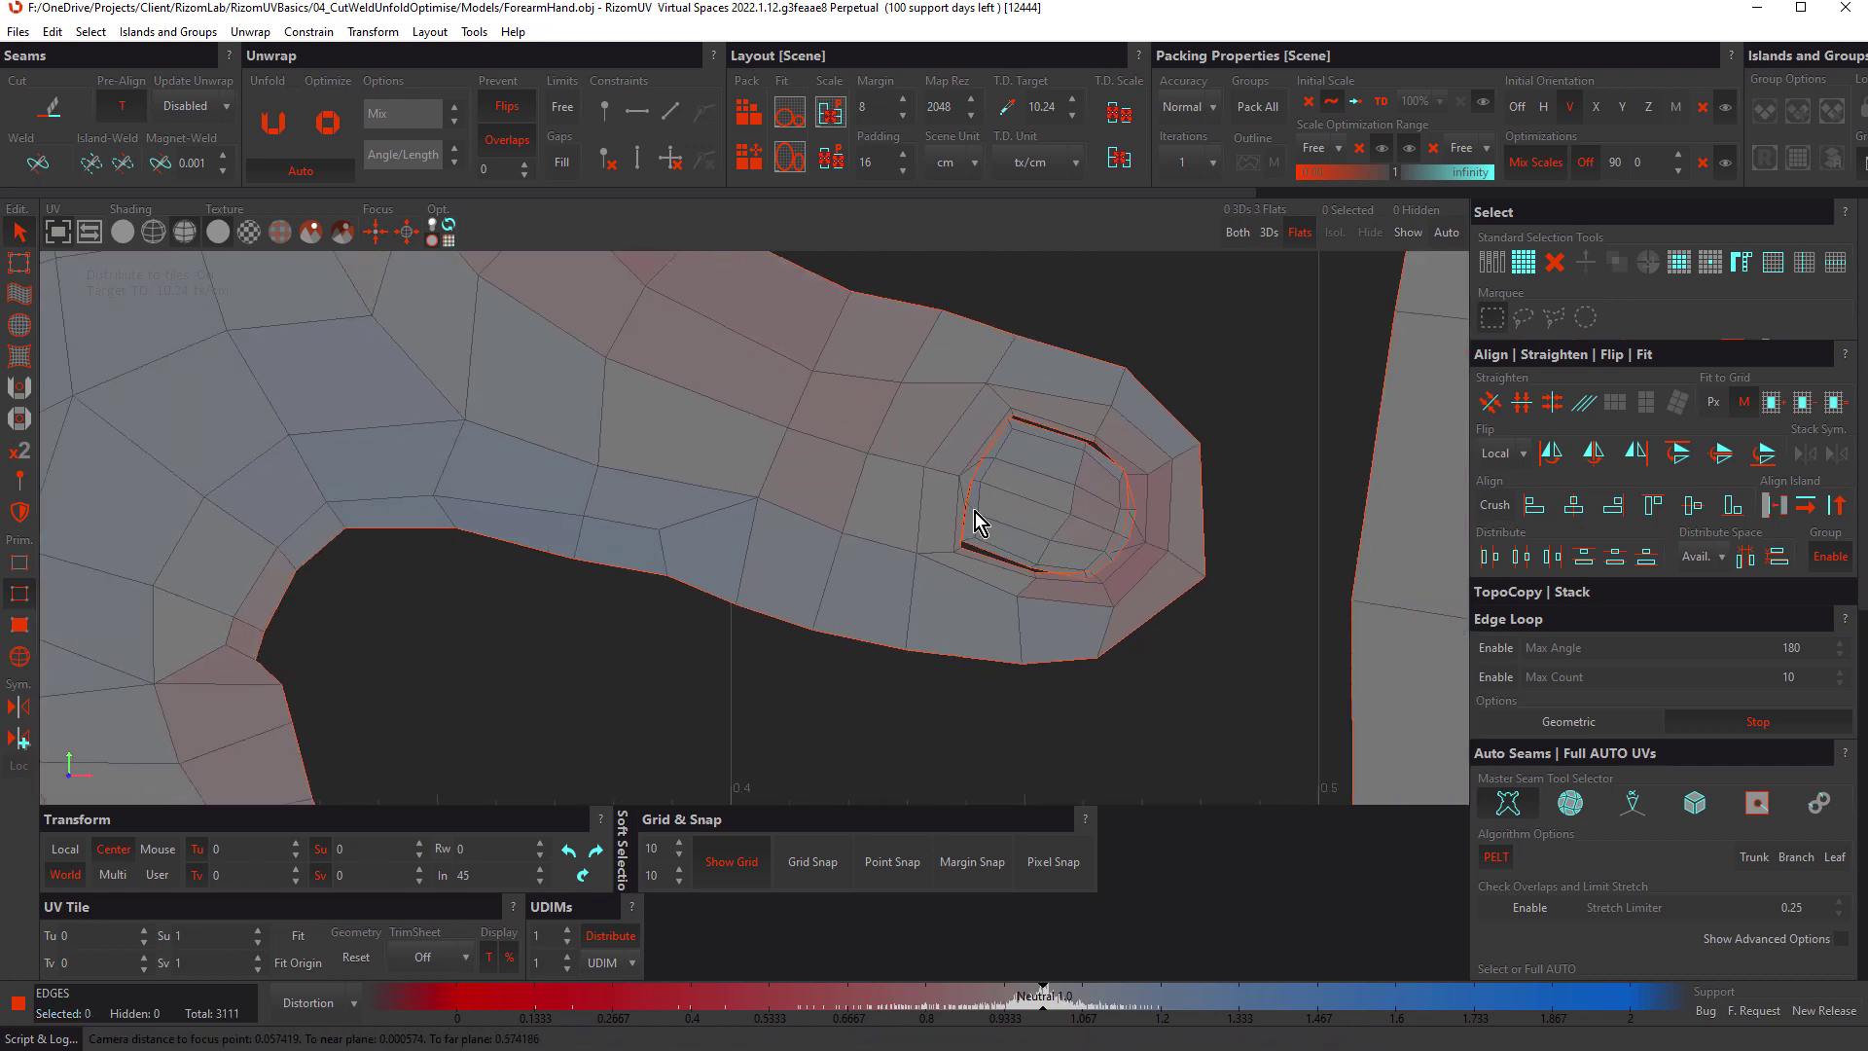
pyautogui.press('F4')
pyautogui.click(1032, 535)
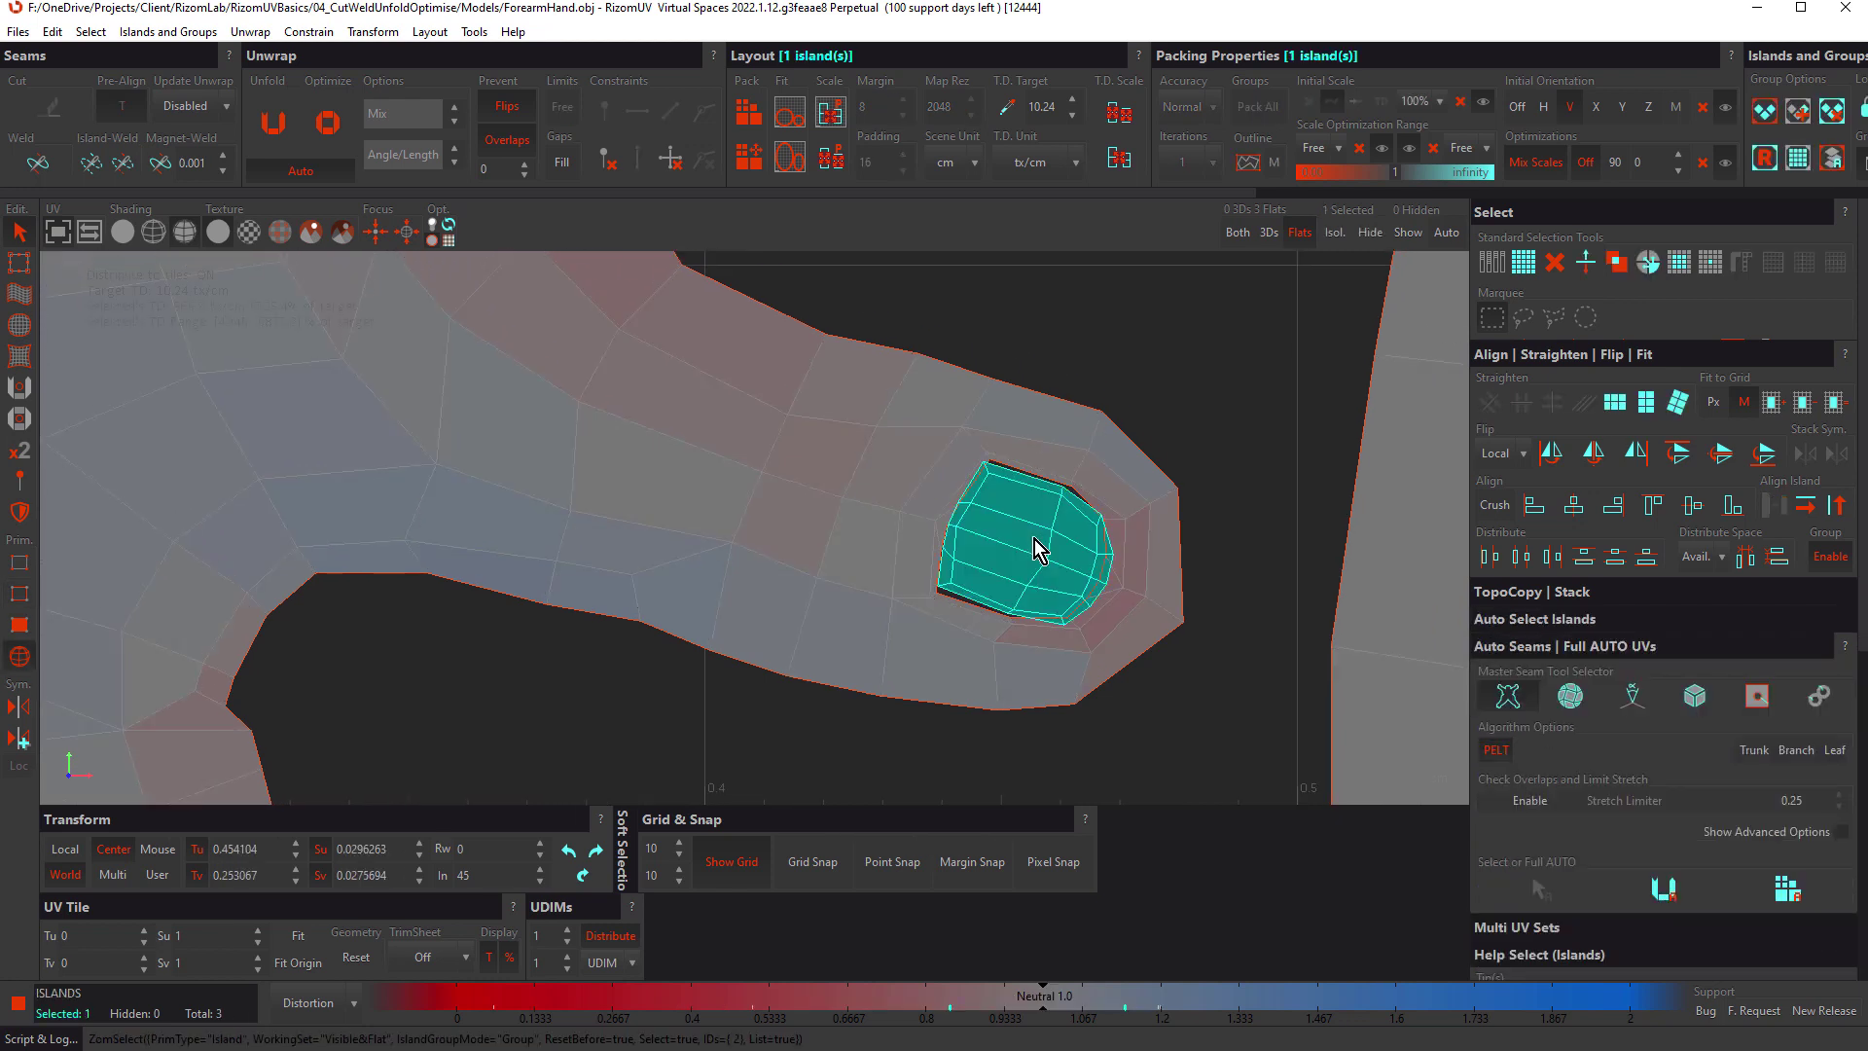
pyautogui.moveTo(1034, 545); pyautogui.dragTo(1284, 341)
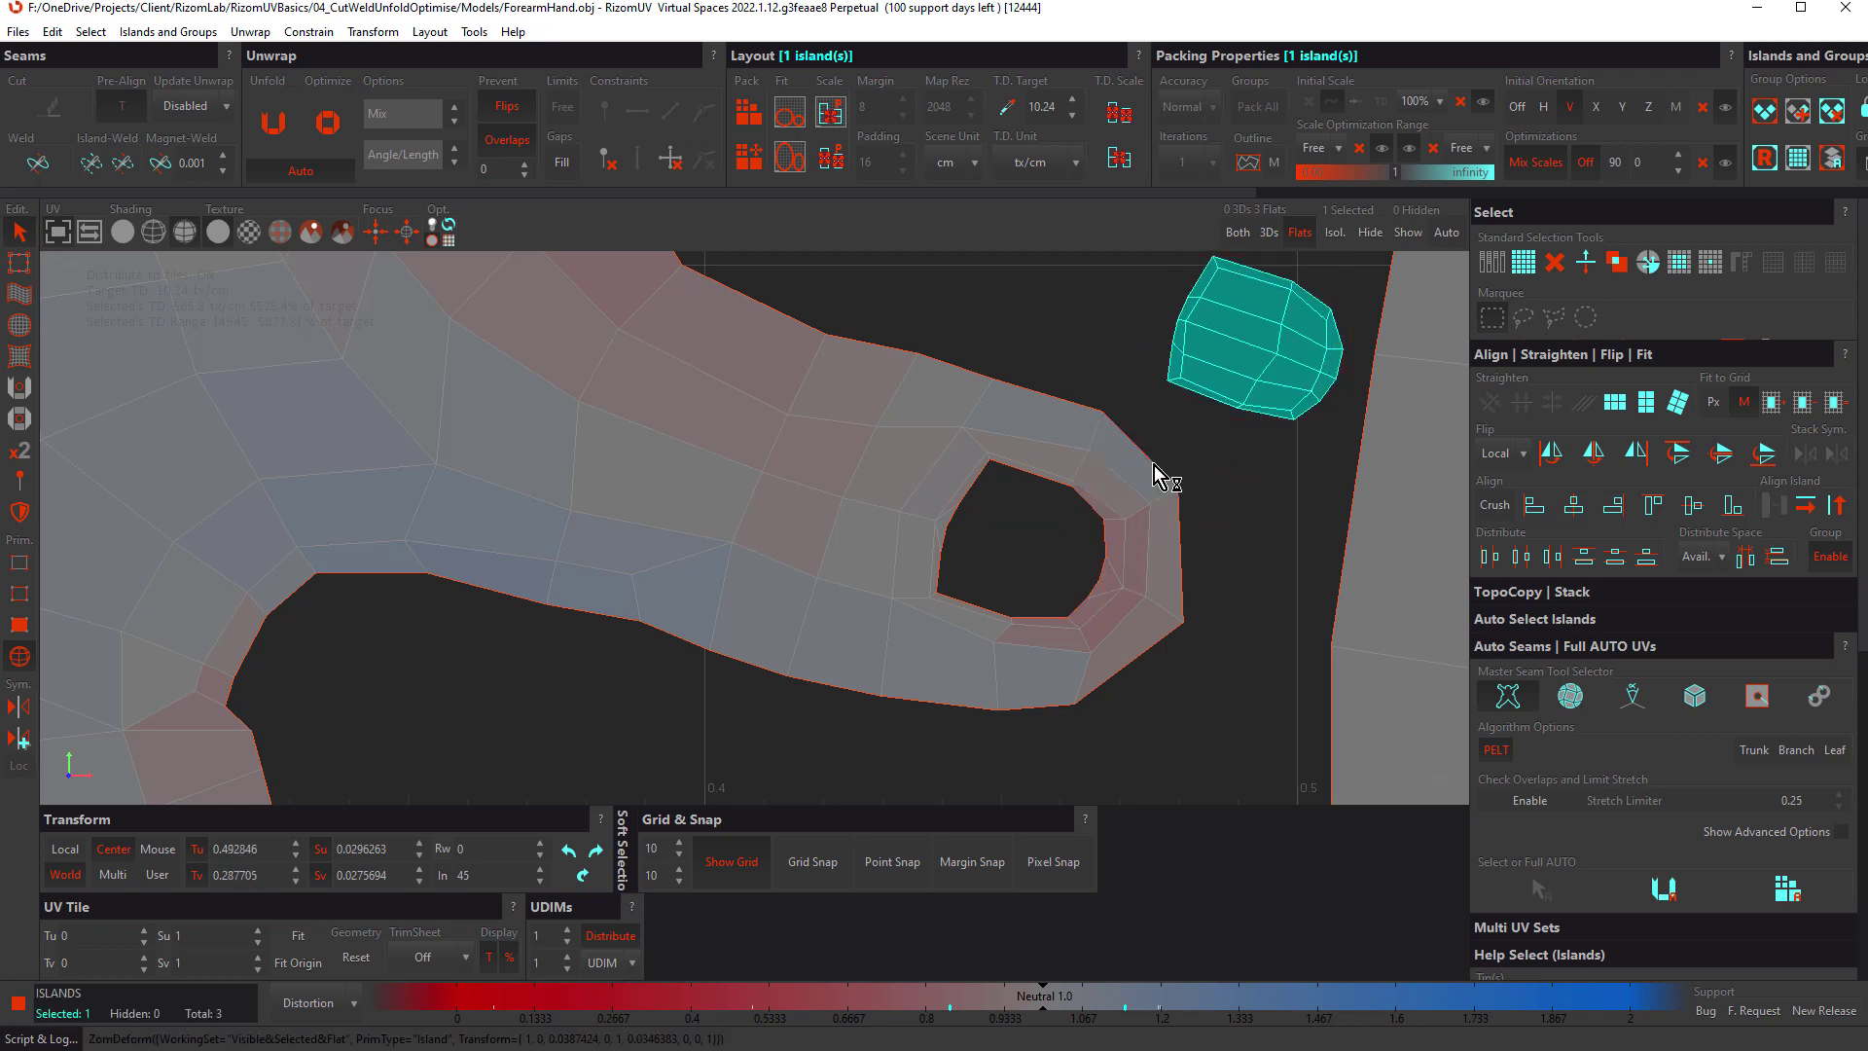
pyautogui.scroll(-3, 1158, 470)
pyautogui.scroll(3, 1053, 506)
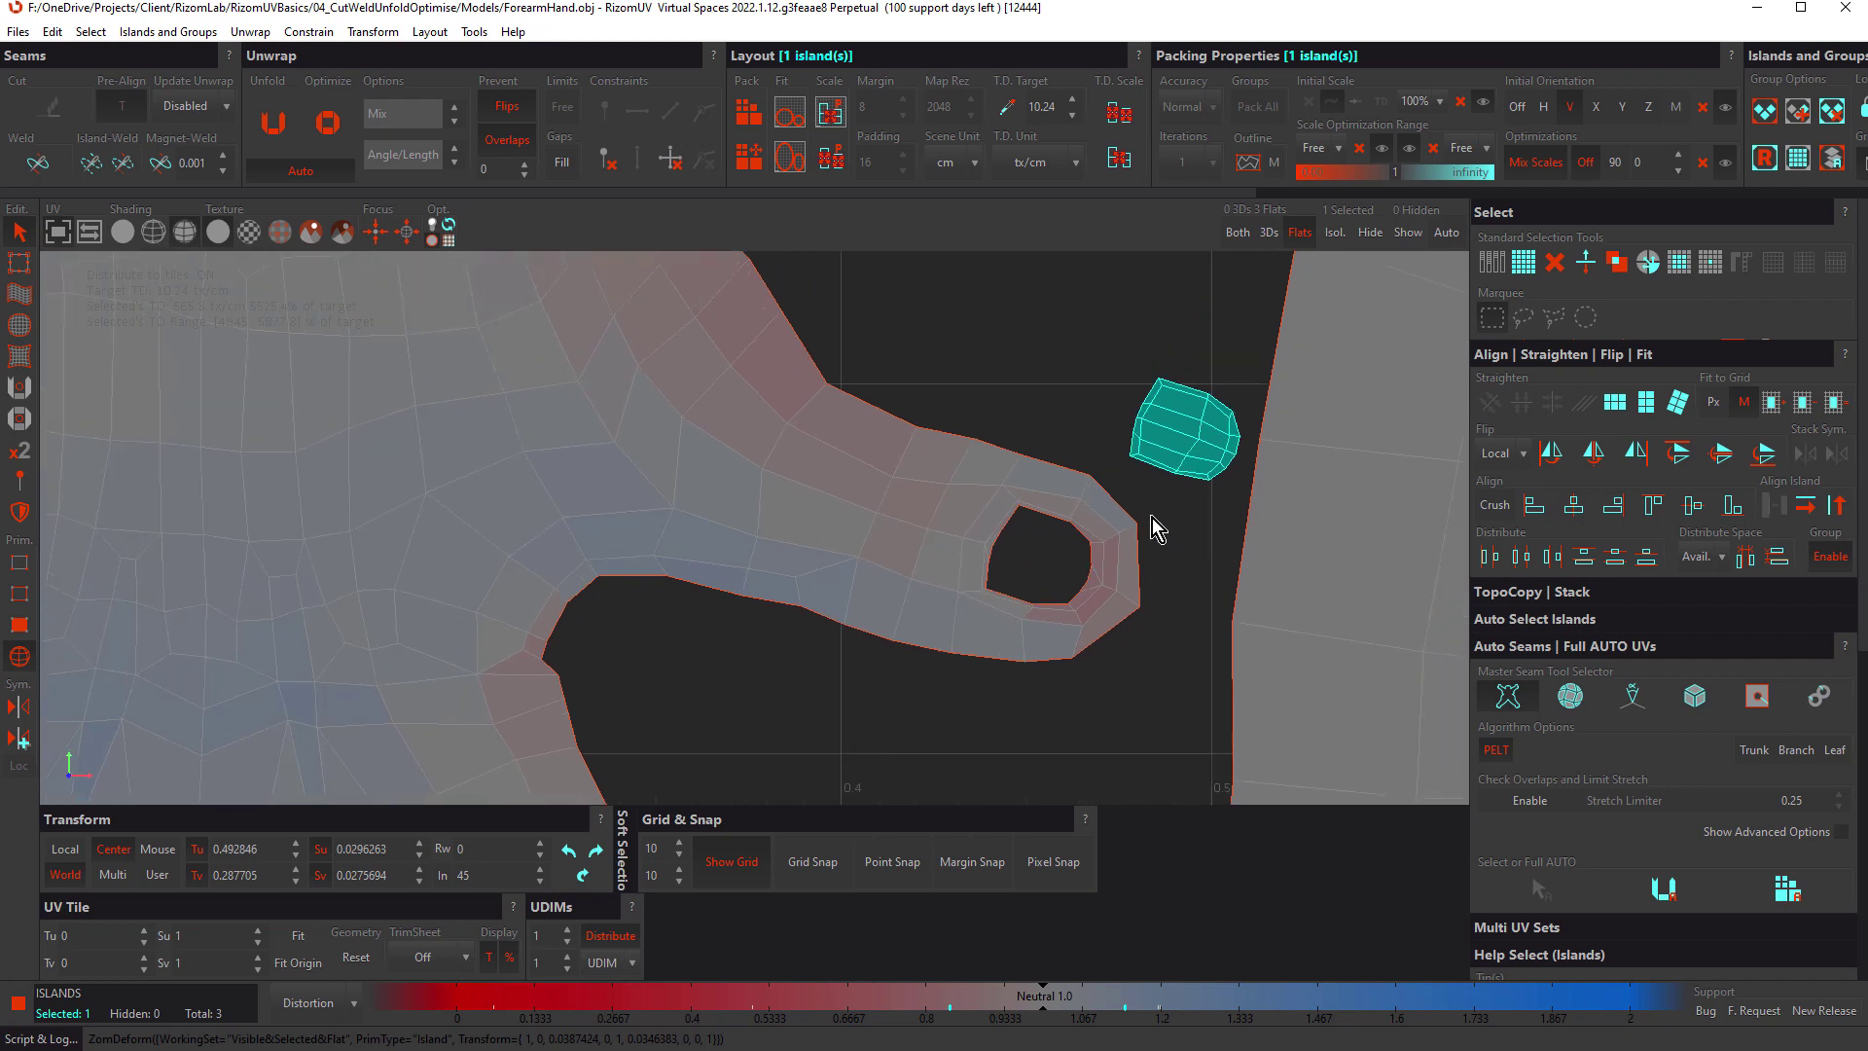
pyautogui.scroll(-2, 1152, 517)
pyautogui.moveTo(1188, 434); pyautogui.dragTo(1170, 386)
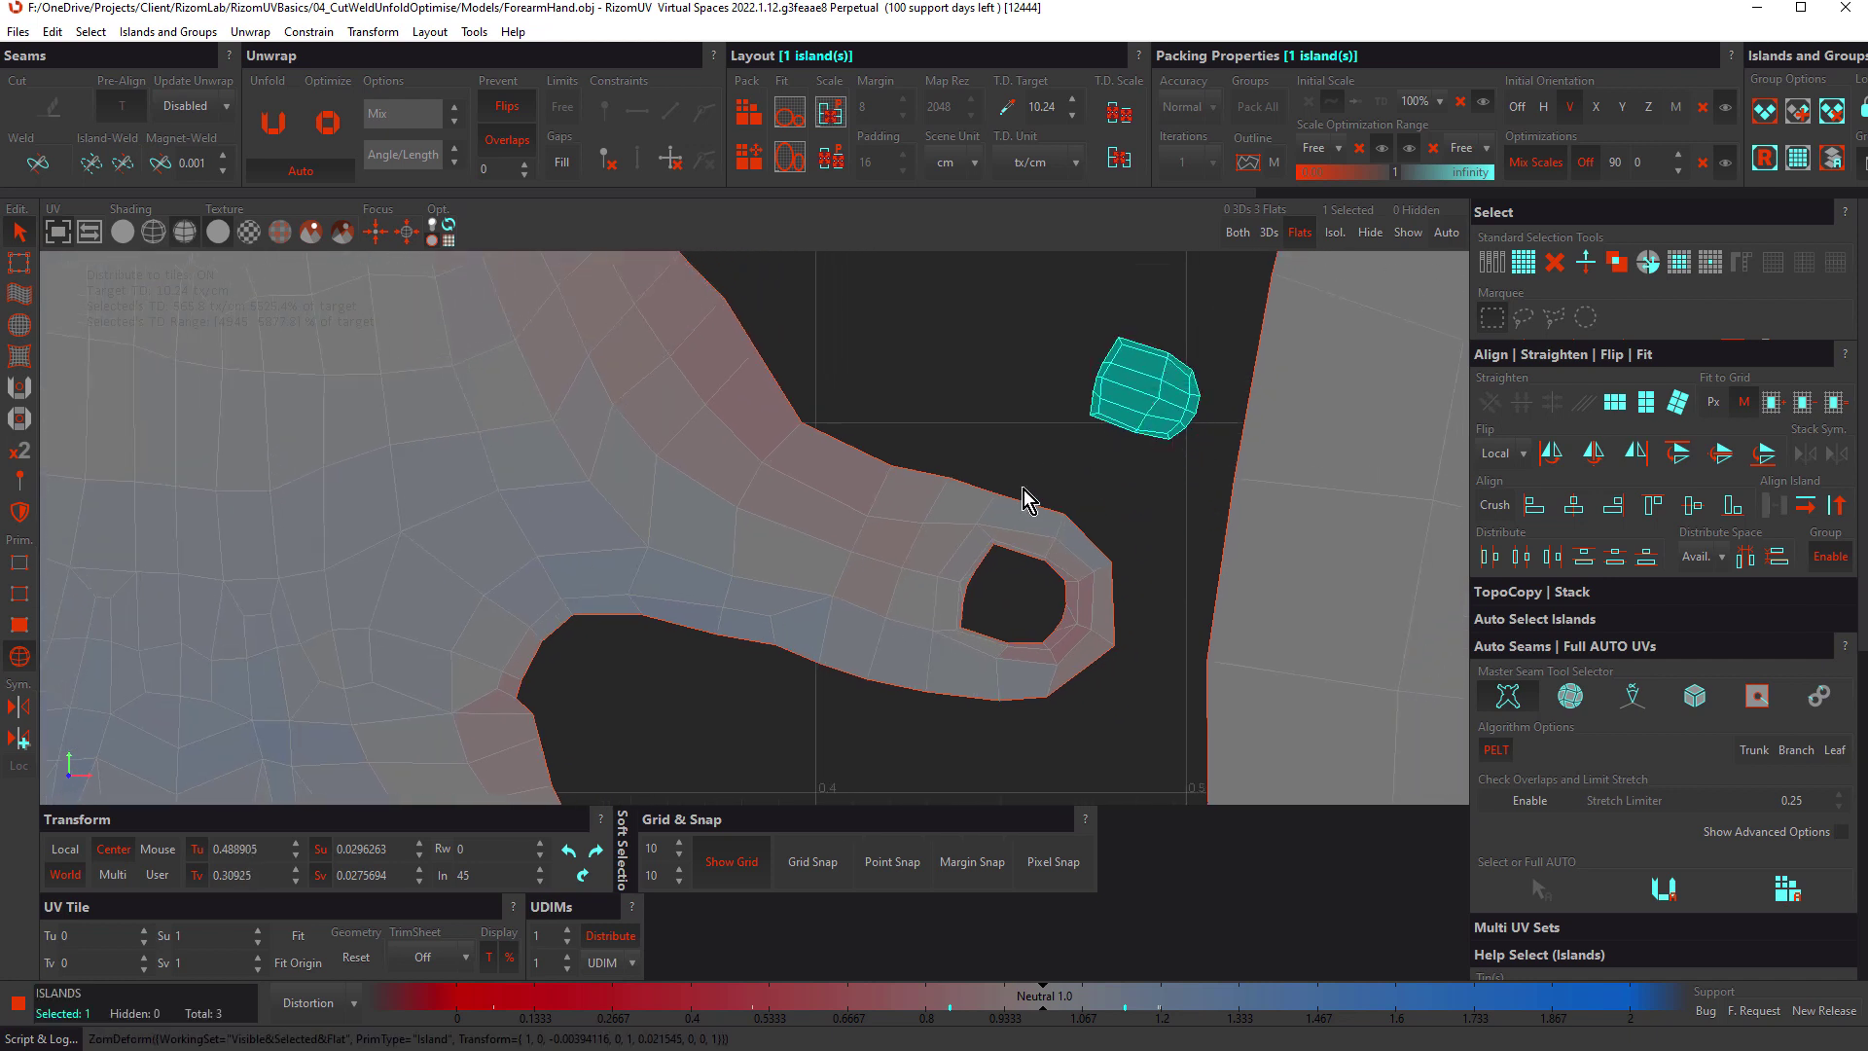
# Step: Select only the thumb's edges, and unfold and optimize that selection
pyautogui.press('F2')
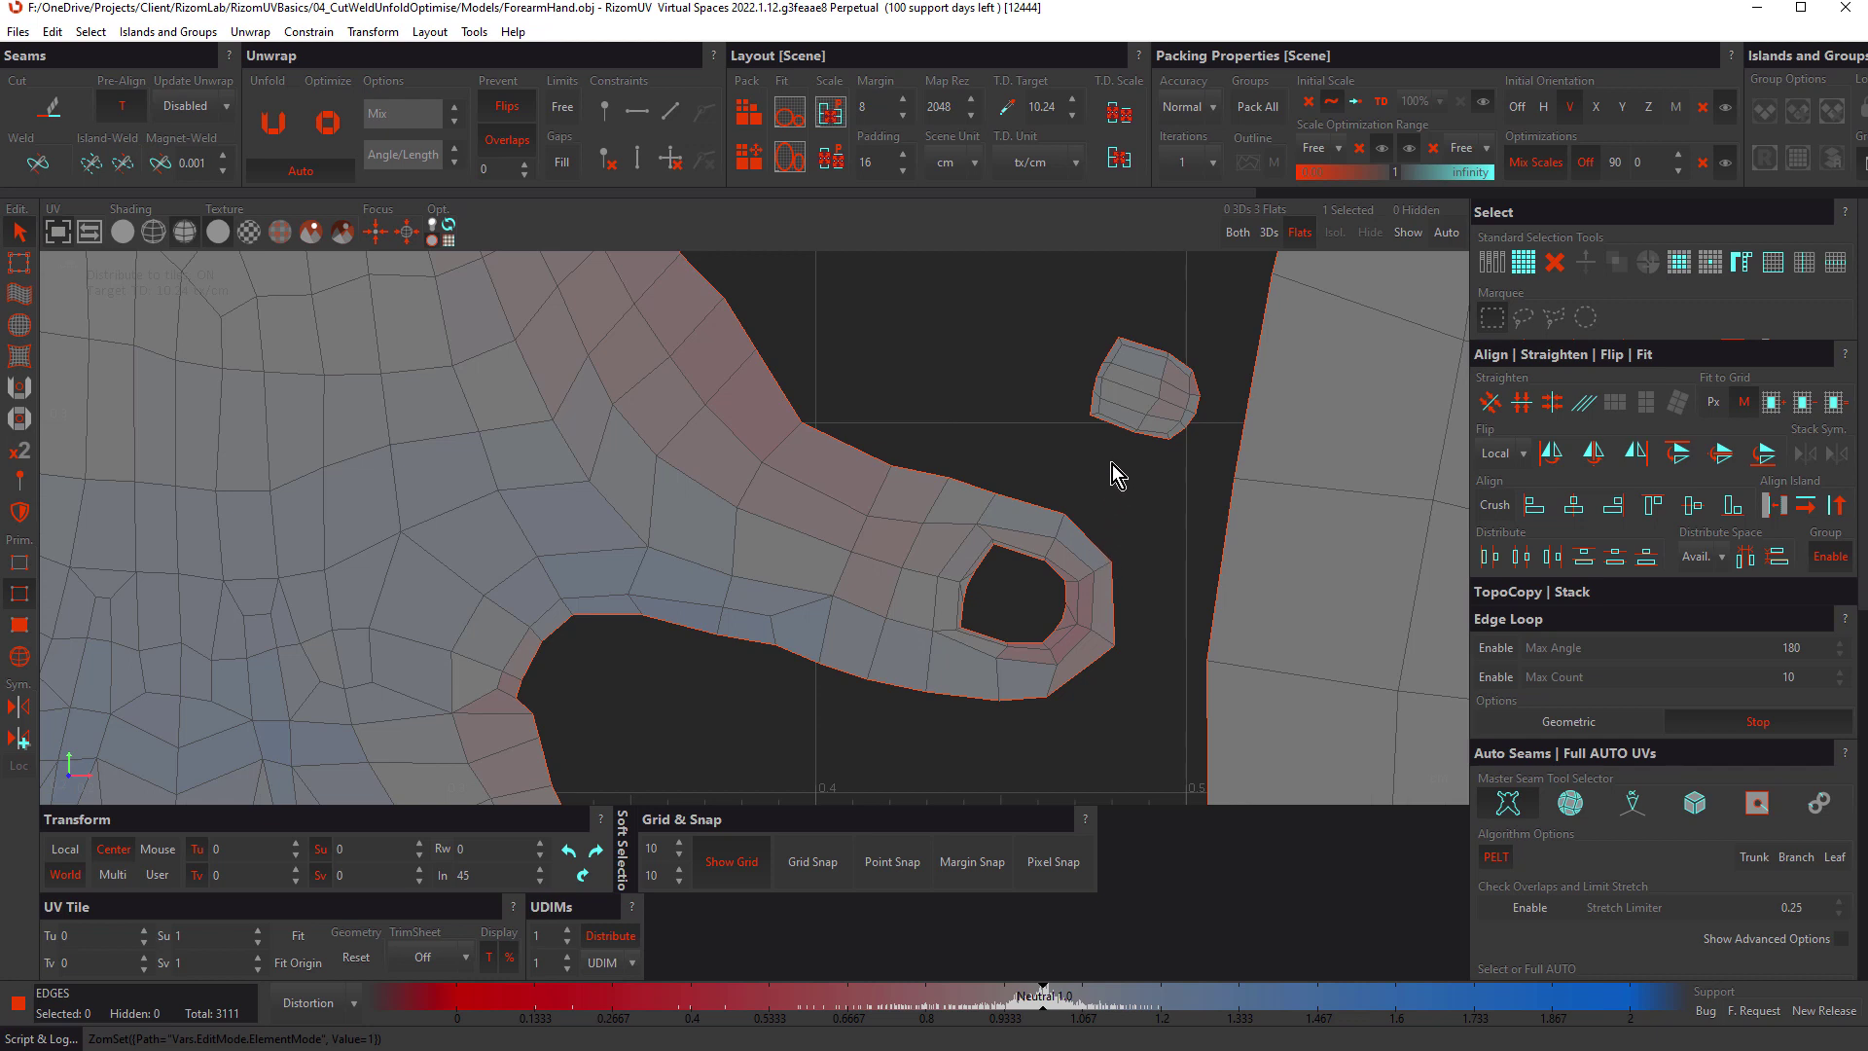
pyautogui.moveTo(1188, 451); pyautogui.dragTo(675, 746)
pyautogui.keyDown('shift'); pyautogui.moveTo(839, 355); pyautogui.dragTo(793, 449); pyautogui.keyUp('shift')
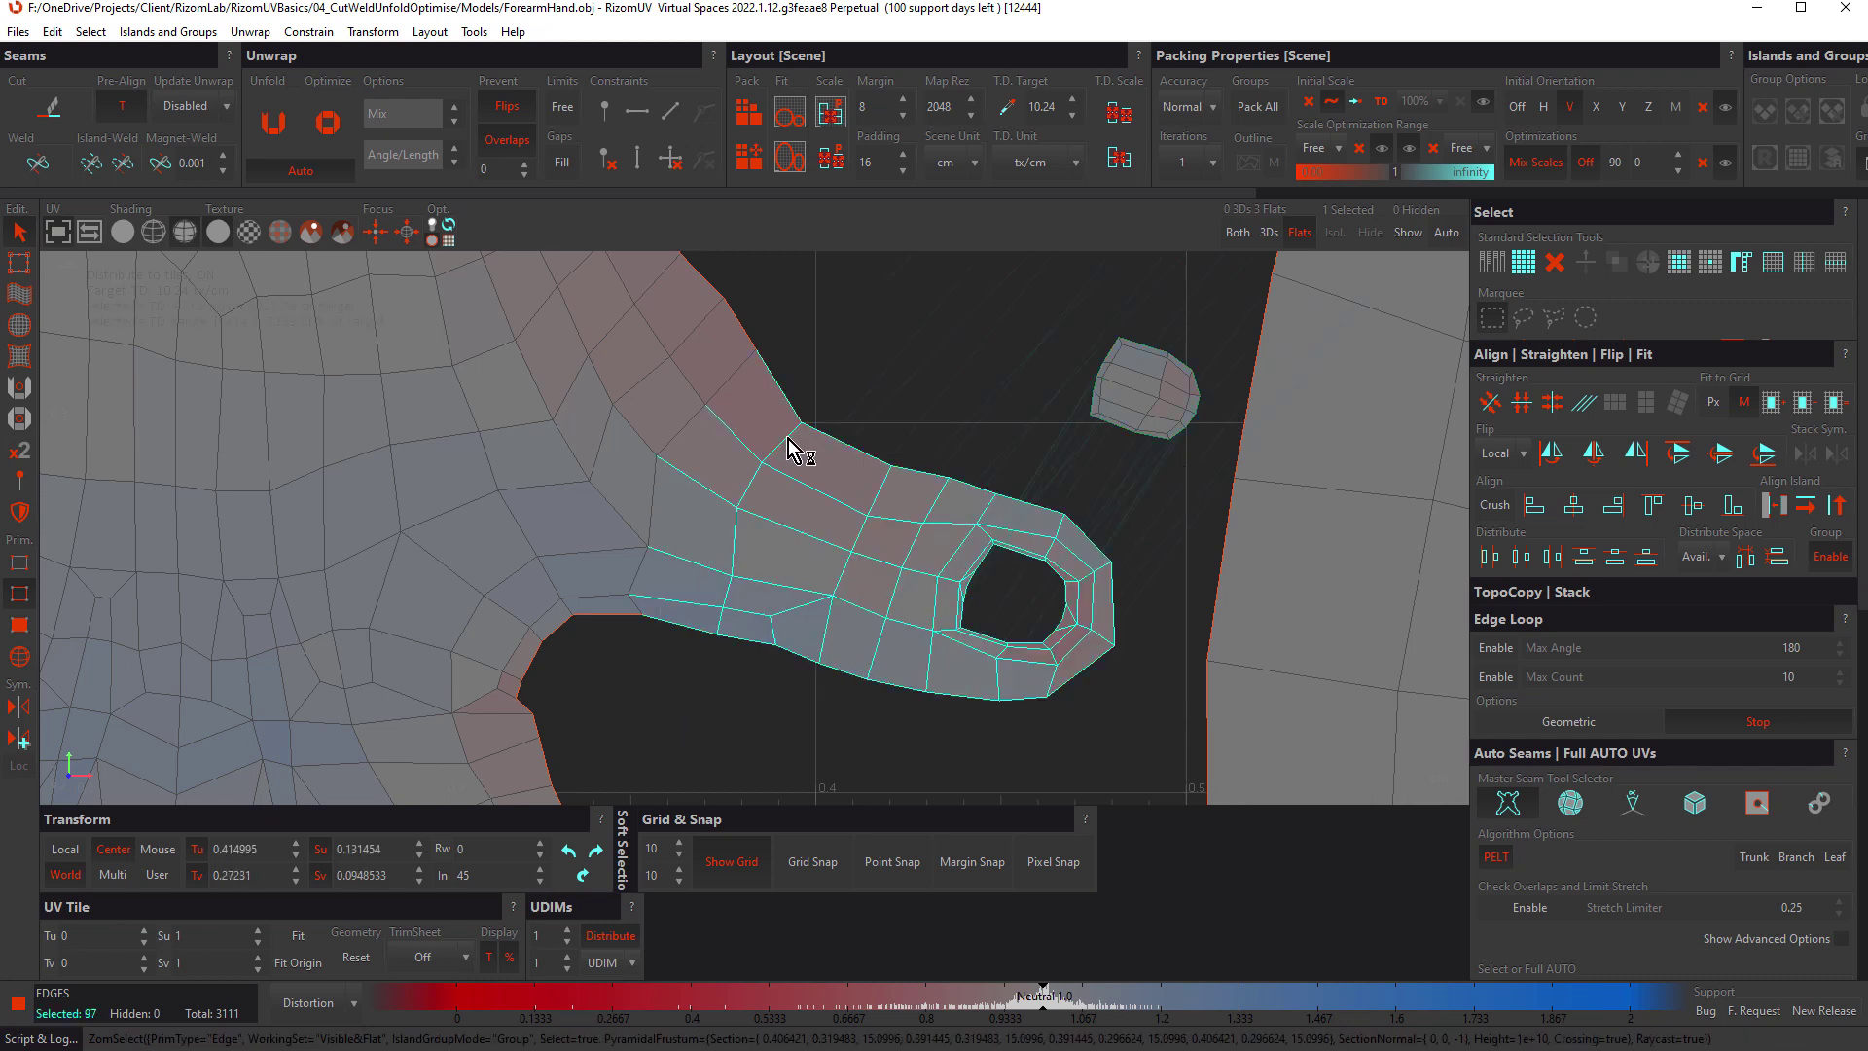
pyautogui.press('u')
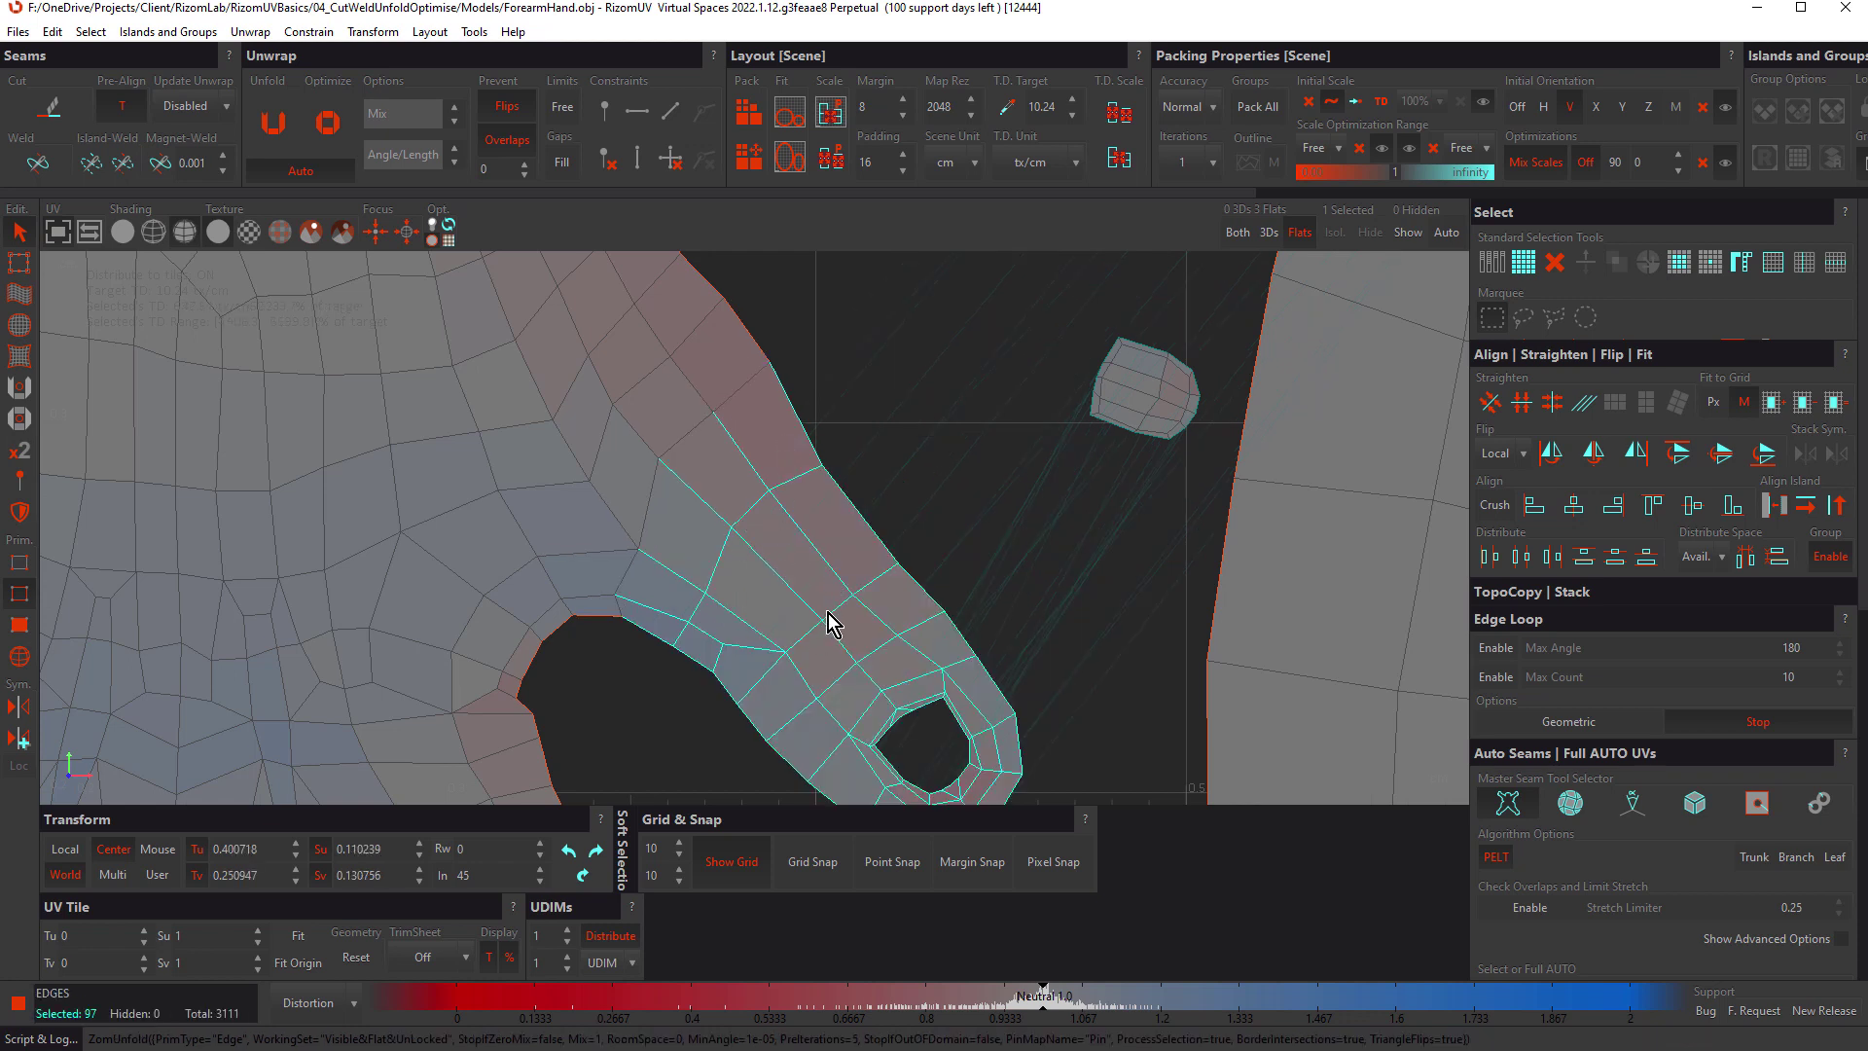
pyautogui.scroll(-5, 825, 608)
pyautogui.moveTo(758, 521); pyautogui.dragTo(919, 549, button='middle')
pyautogui.scroll(3, 917, 539)
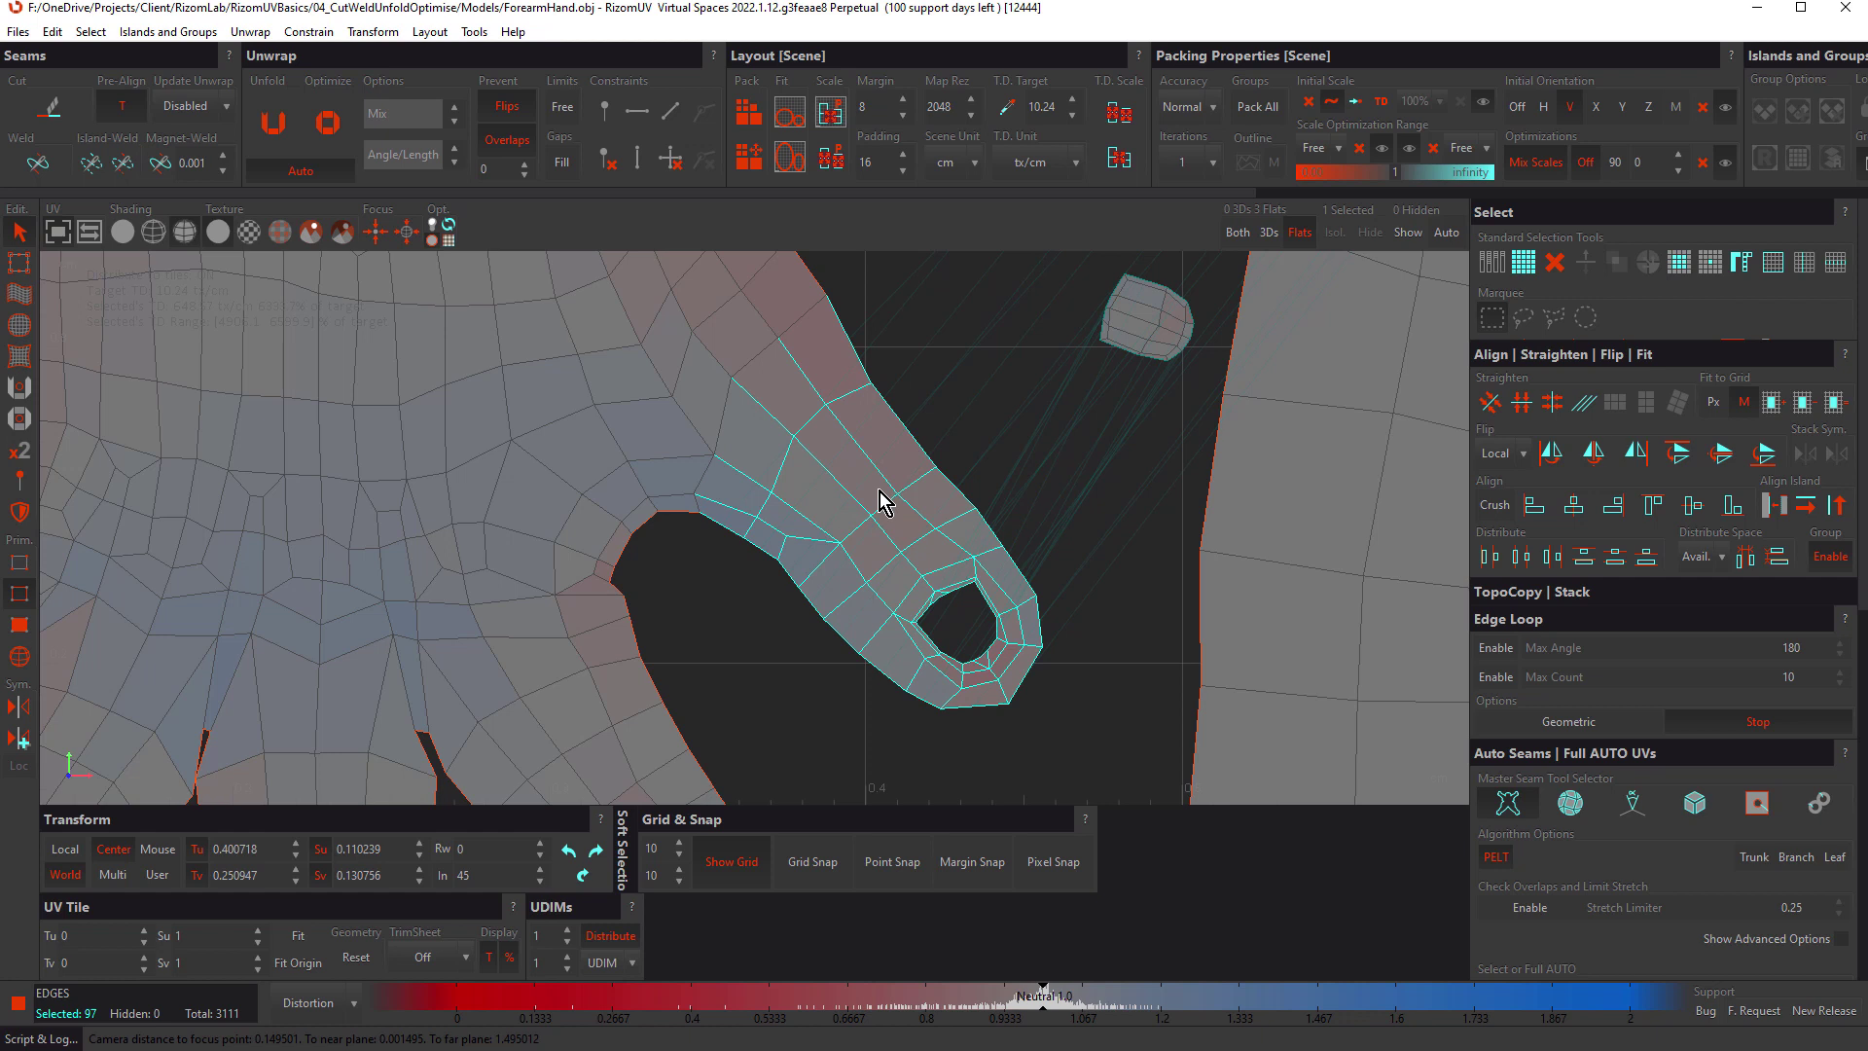
pyautogui.press('o')
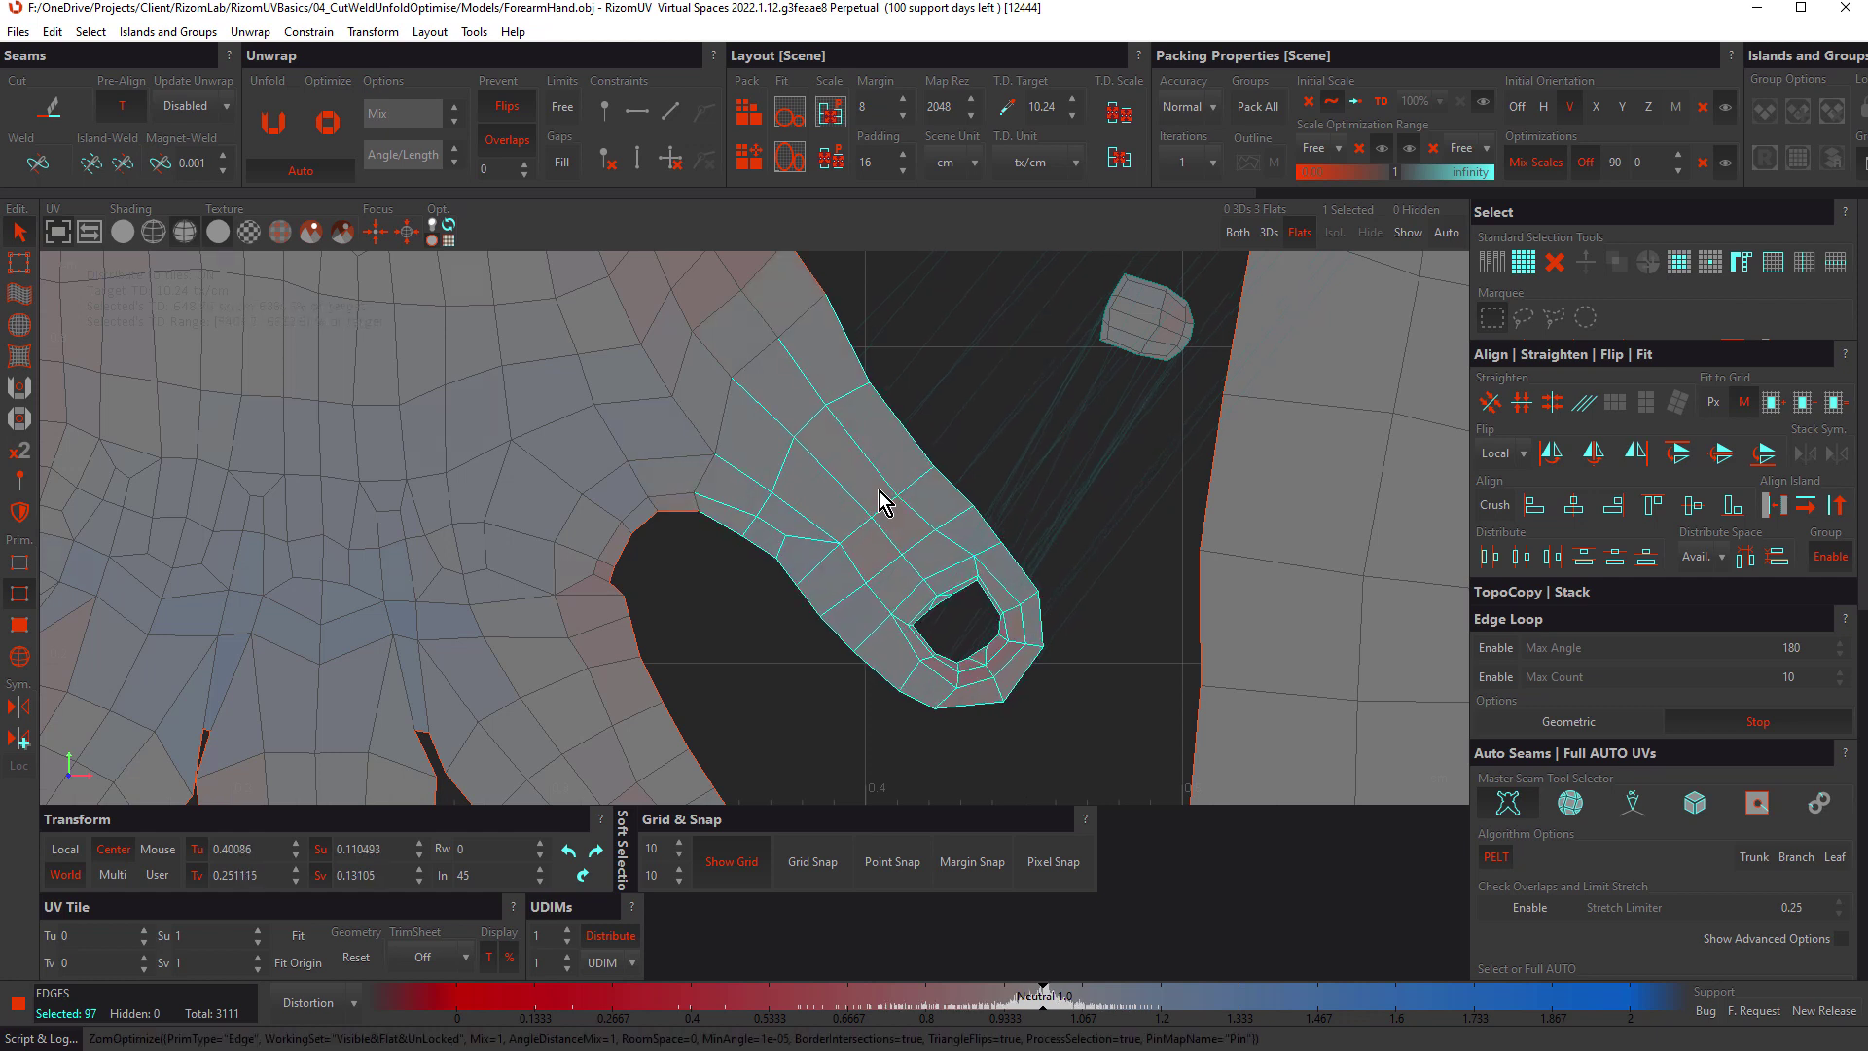
pyautogui.scroll(-5, 879, 501)
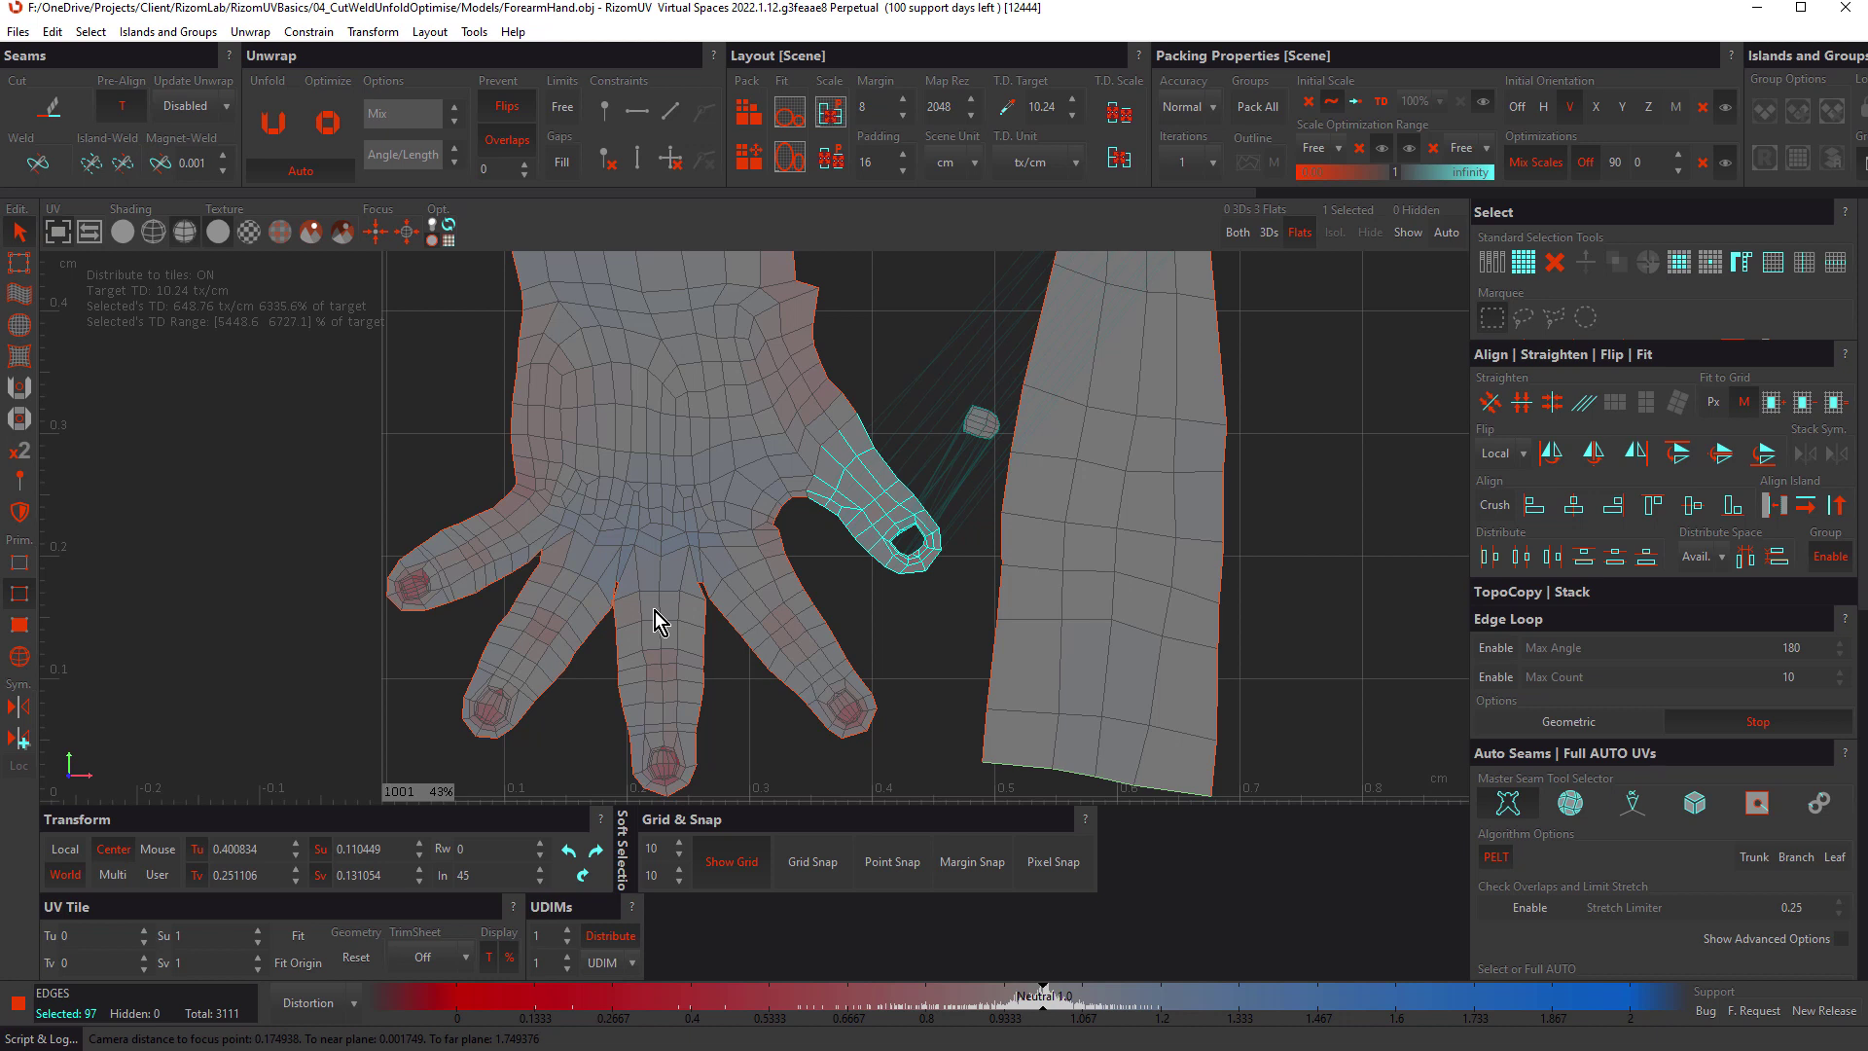
# Step: Paint over the thumb around the nail hole with the Unfold brush to unfold that area locally
pyautogui.click(20, 393)
pyautogui.click(20, 393)
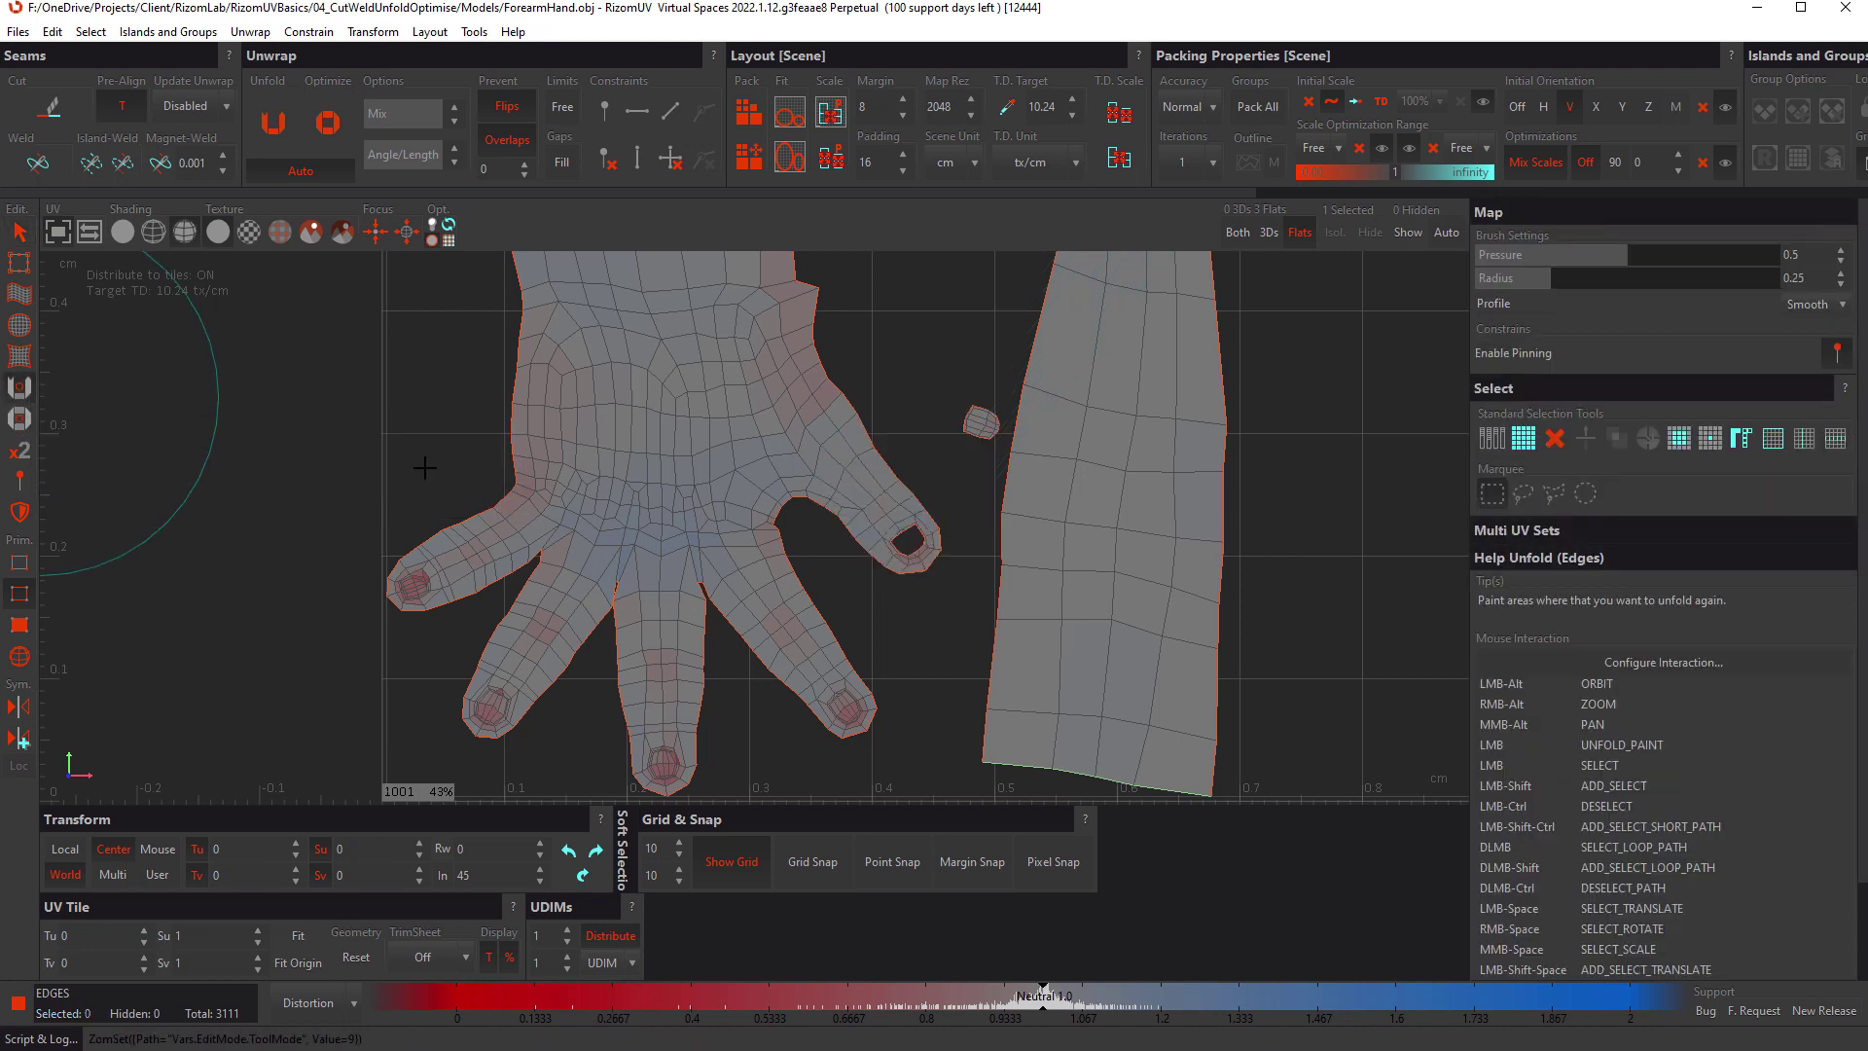
pyautogui.scroll(5, 914, 508)
pyautogui.scroll(1, 1006, 489)
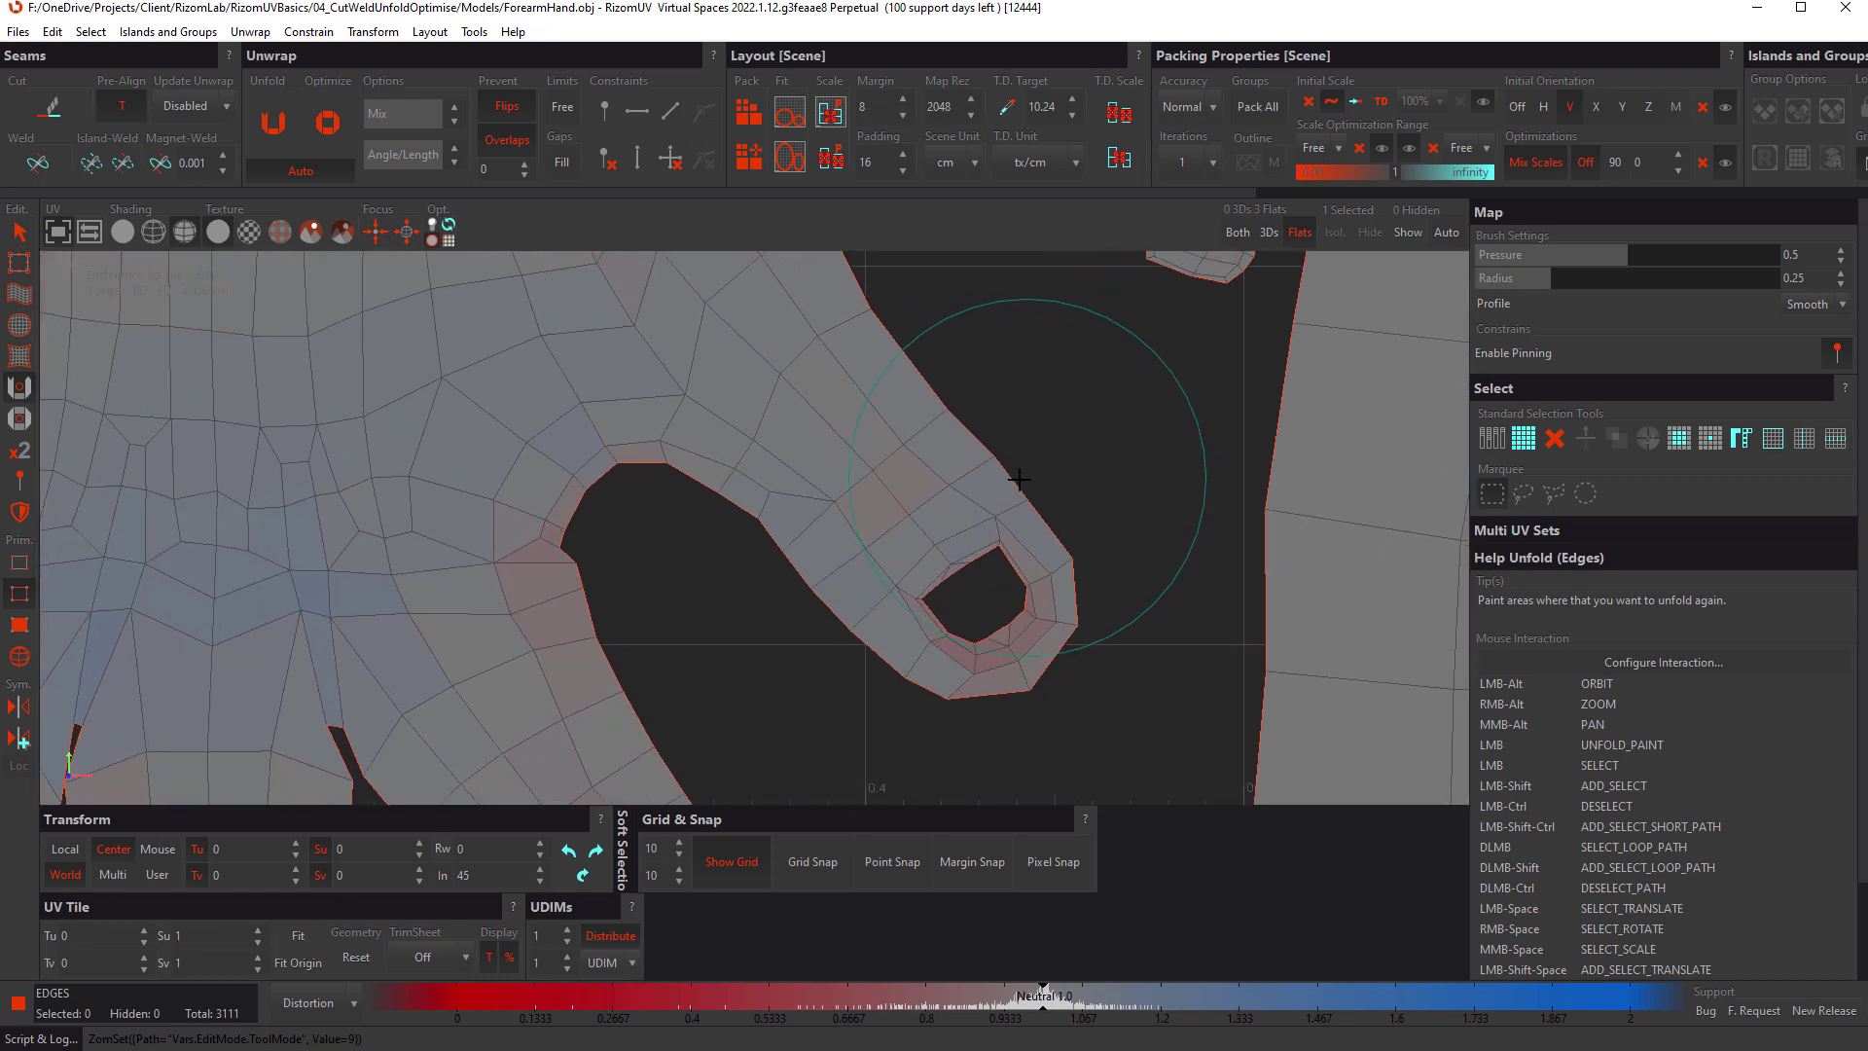
pyautogui.moveTo(926, 522)
pyautogui.mouseDown()
pyautogui.moveTo(932, 541)
pyautogui.moveTo(842, 443)
pyautogui.moveTo(1007, 639)
pyautogui.mouseUp()
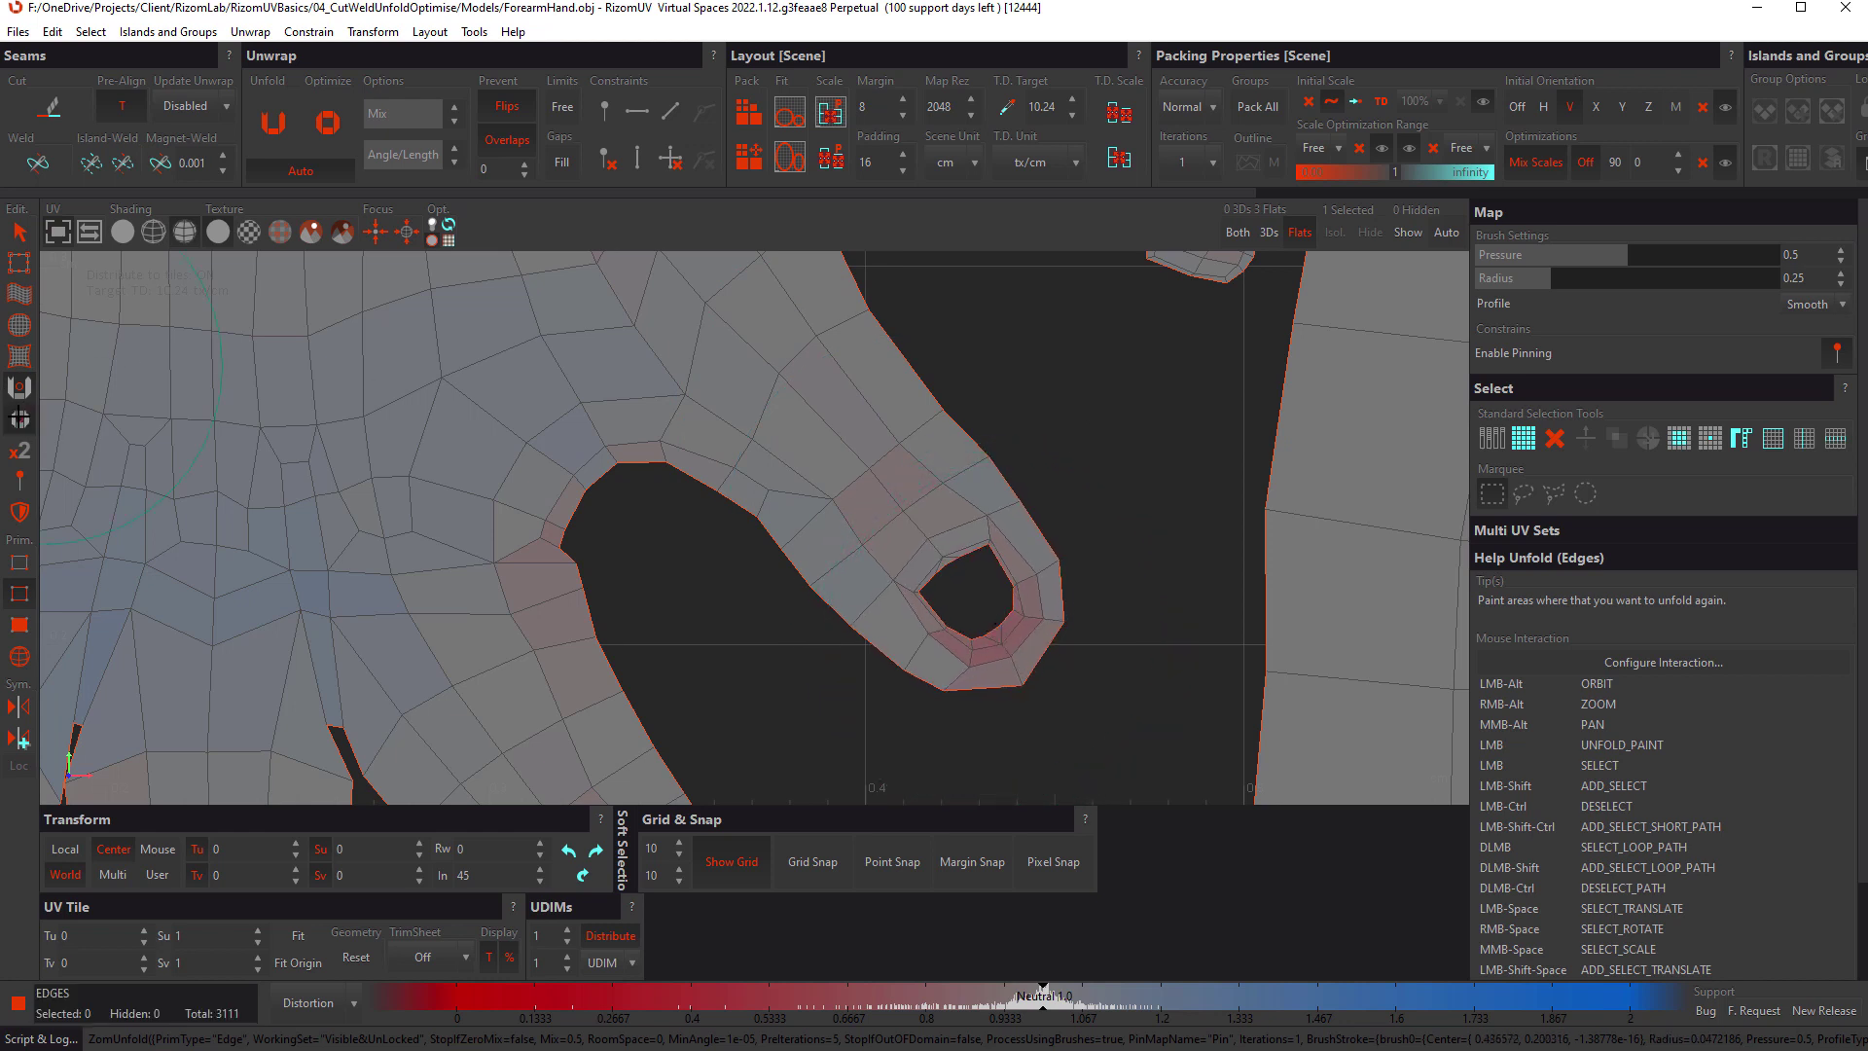
# Step: Paint over the thumb and the little fingertip with the Optimize brush, and return to selection mode
pyautogui.click(20, 419)
pyautogui.moveTo(951, 555)
pyautogui.mouseDown()
pyautogui.moveTo(1003, 651)
pyautogui.moveTo(1015, 636)
pyautogui.moveTo(918, 507)
pyautogui.moveTo(879, 483)
pyautogui.mouseUp()
pyautogui.scroll(-3, 701, 525)
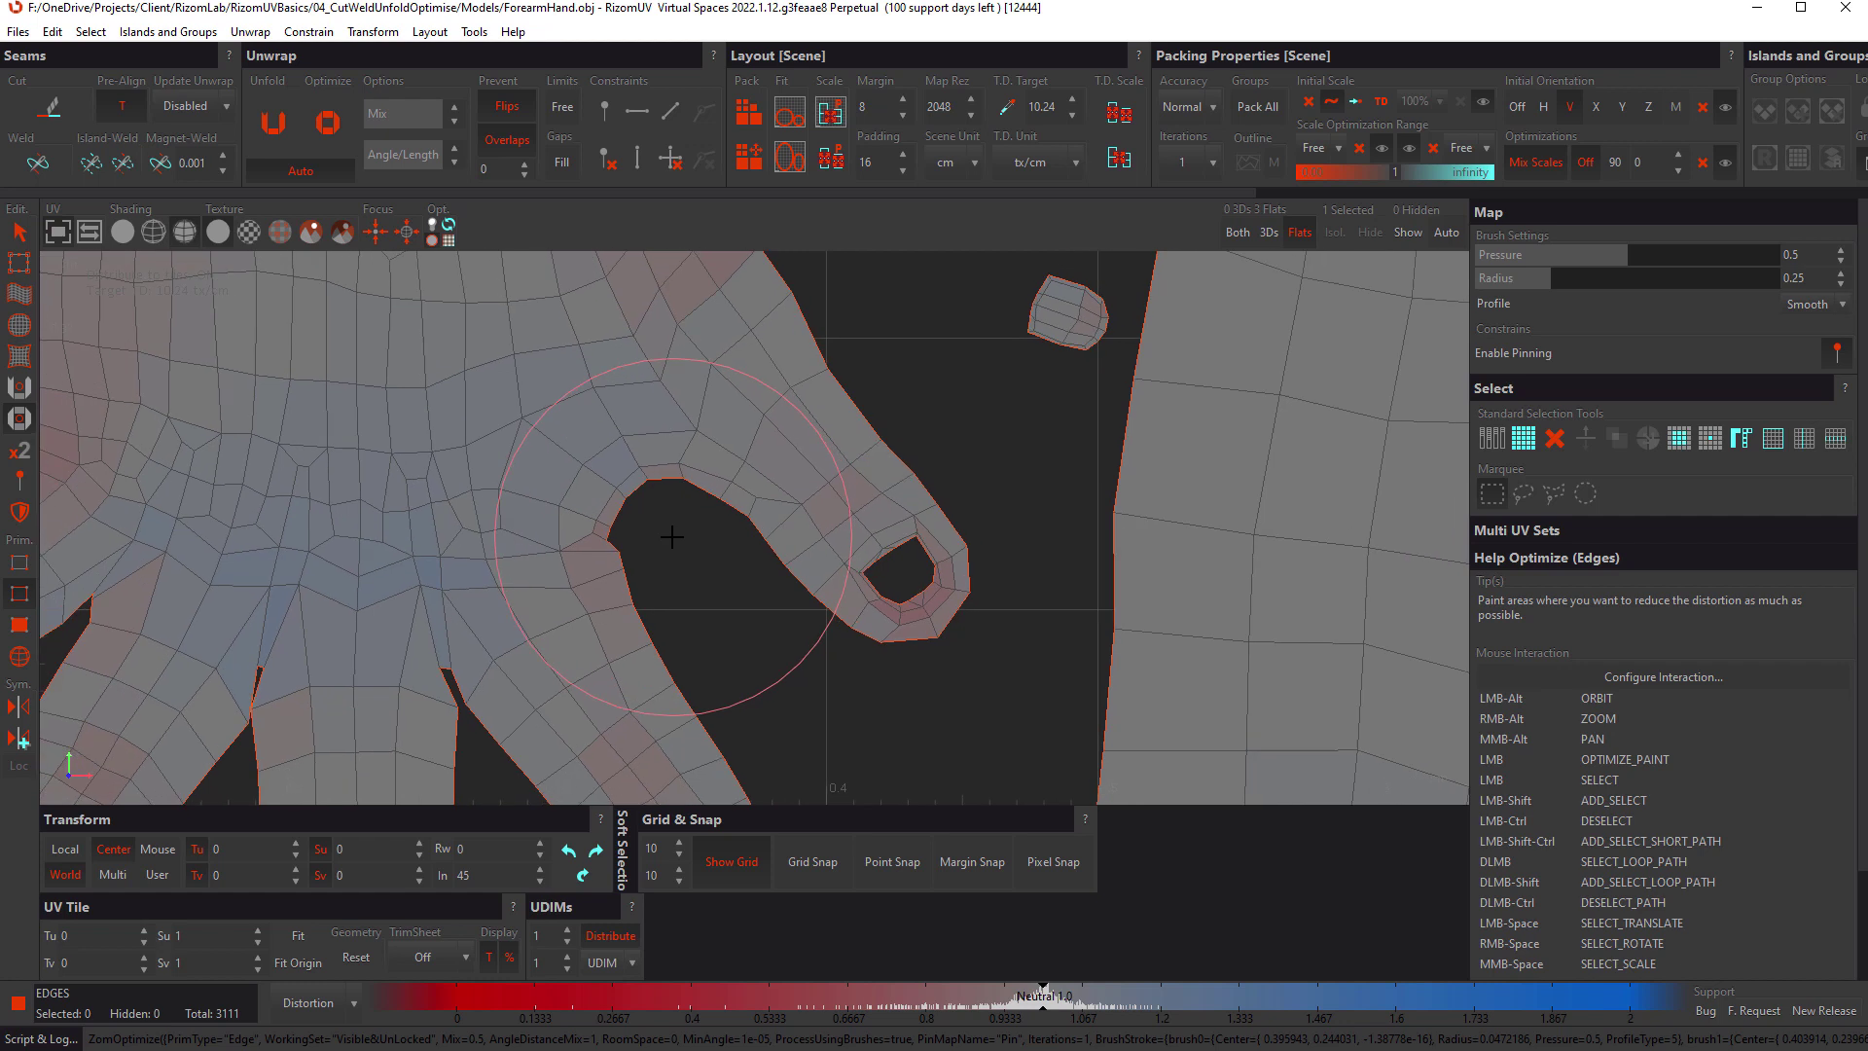
pyautogui.scroll(3, 506, 552)
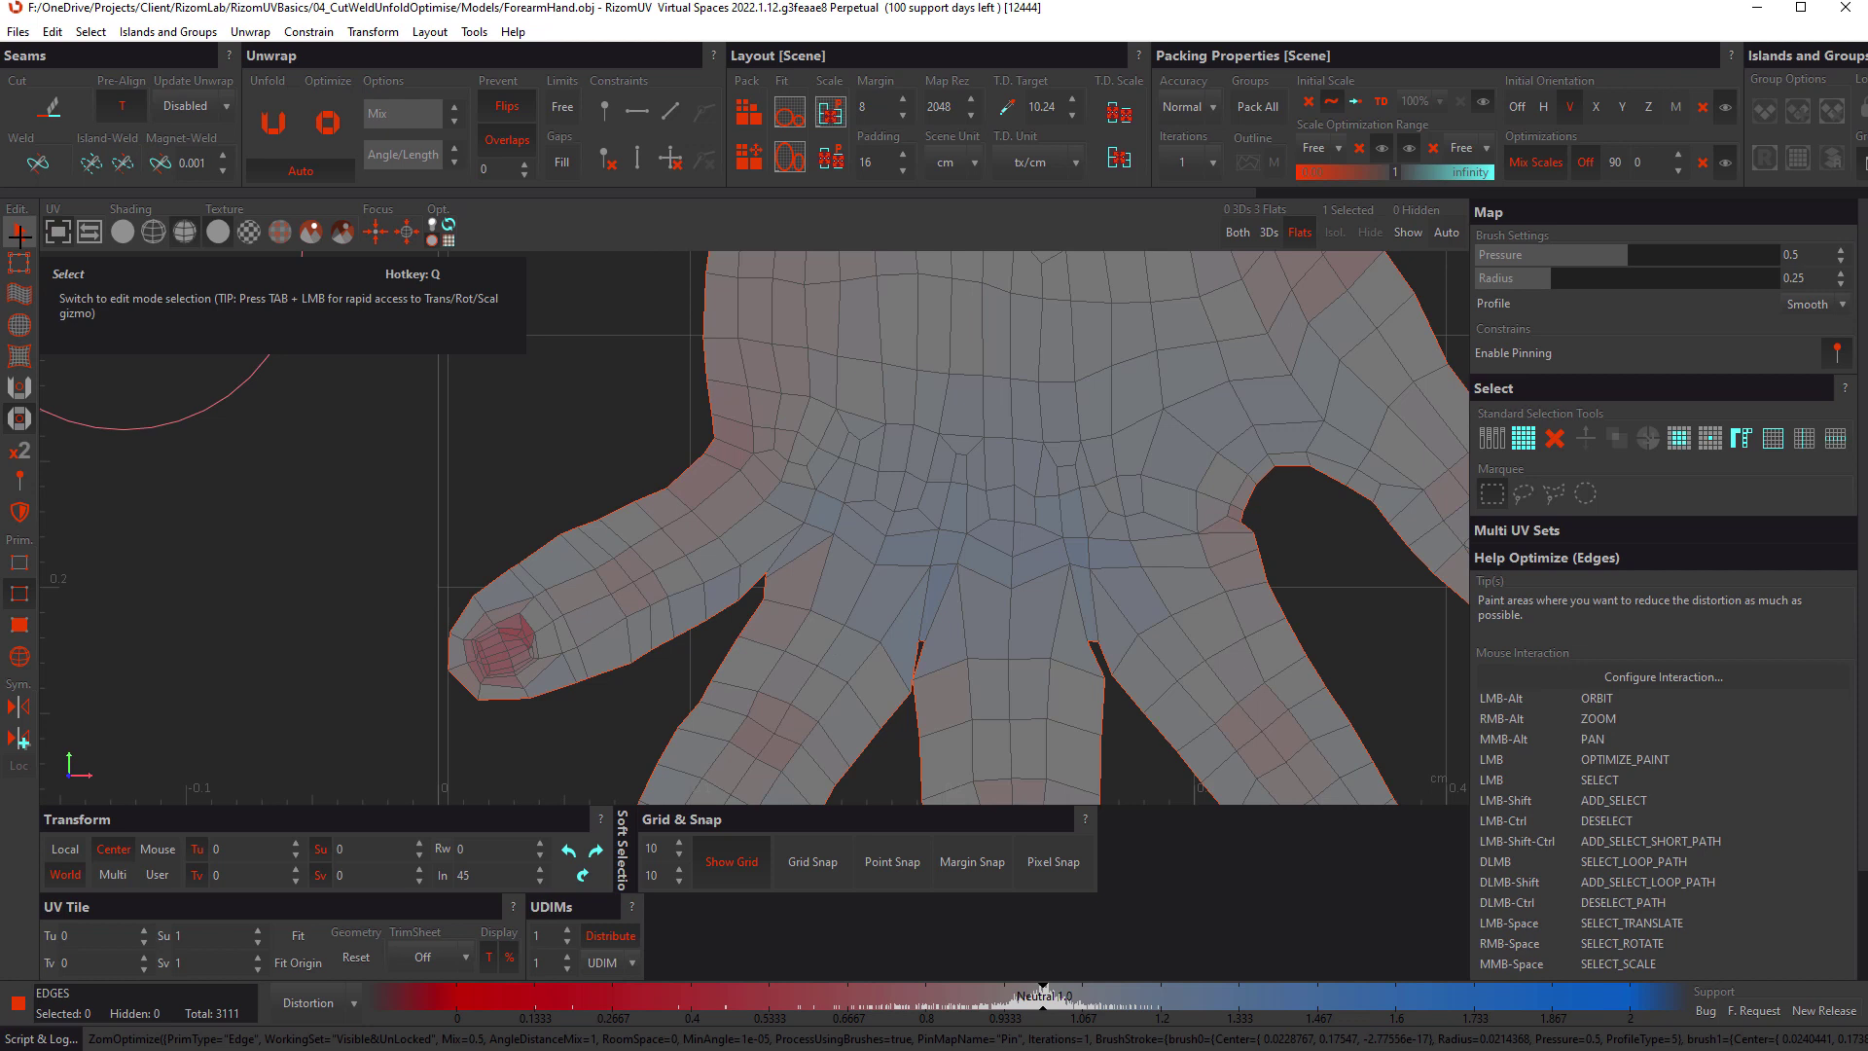
pyautogui.click(19, 233)
# Step: Select the open border edges at the larger forearm's upper end and constrain them horizontally
pyautogui.scroll(-3, 631, 457)
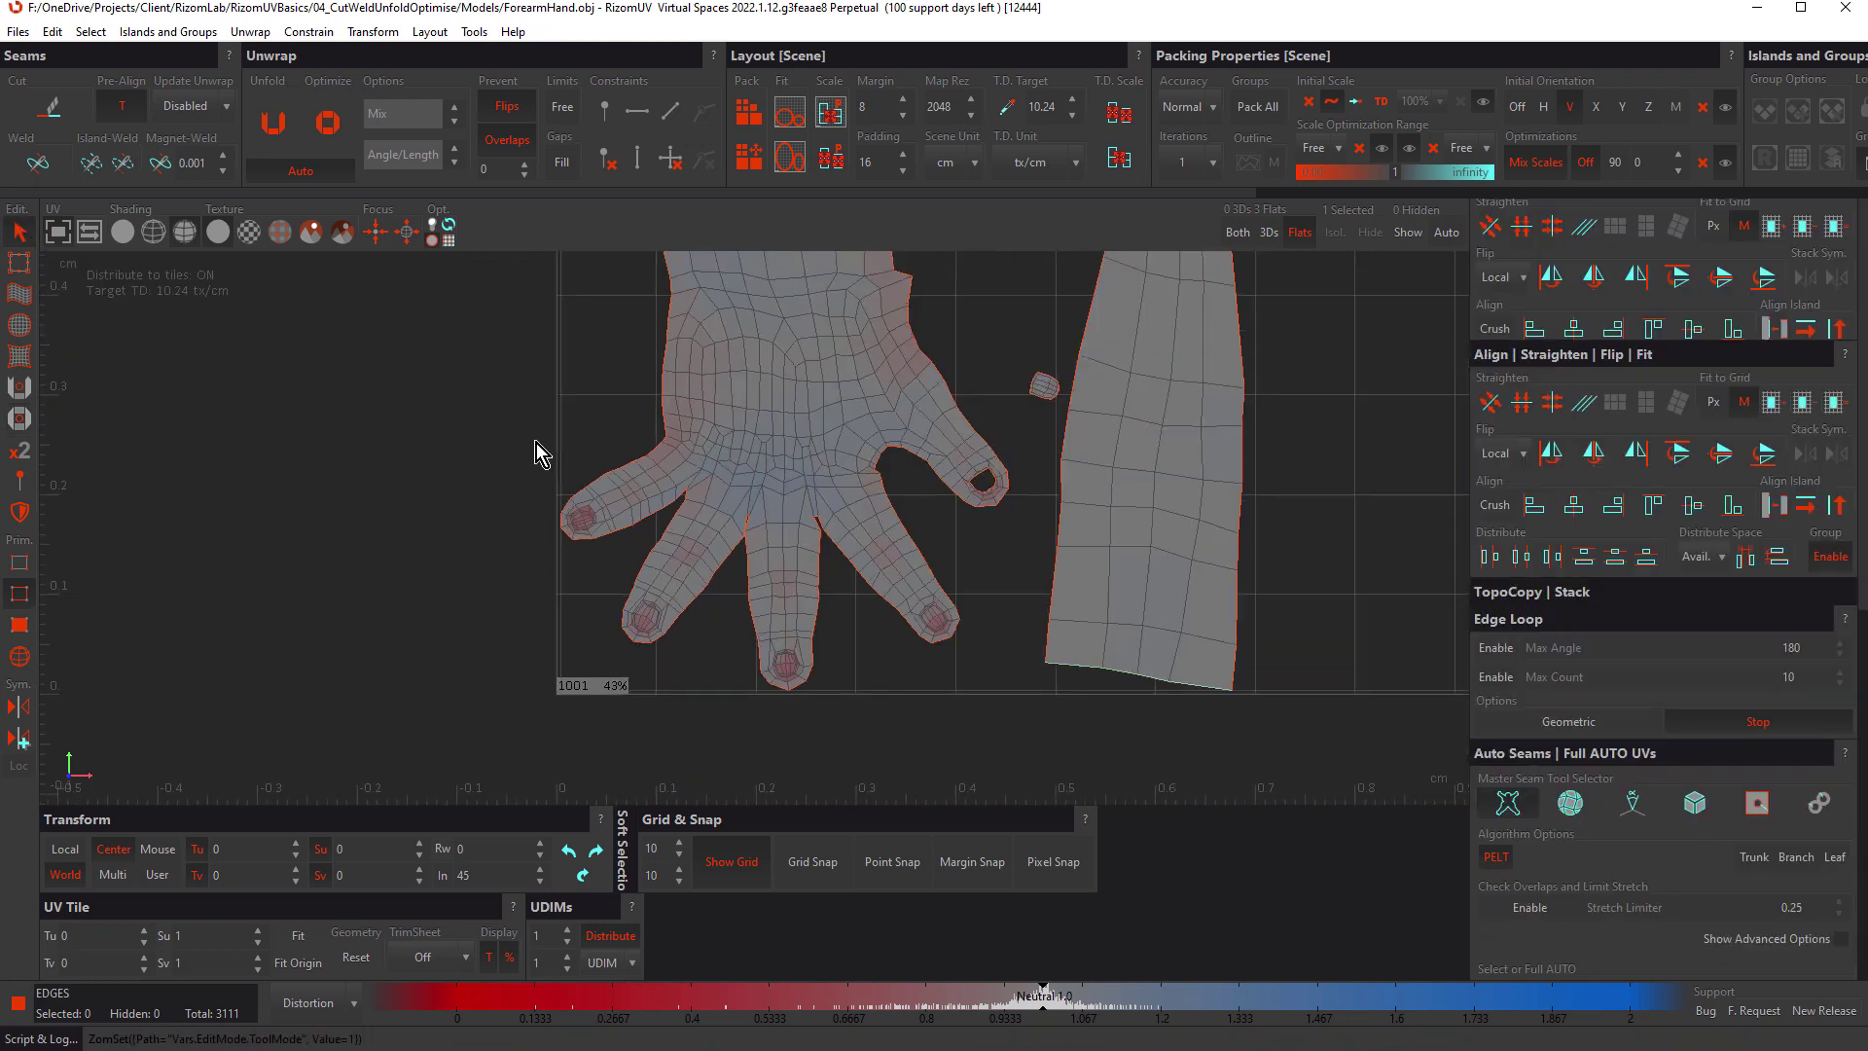
pyautogui.scroll(-5, 646, 521)
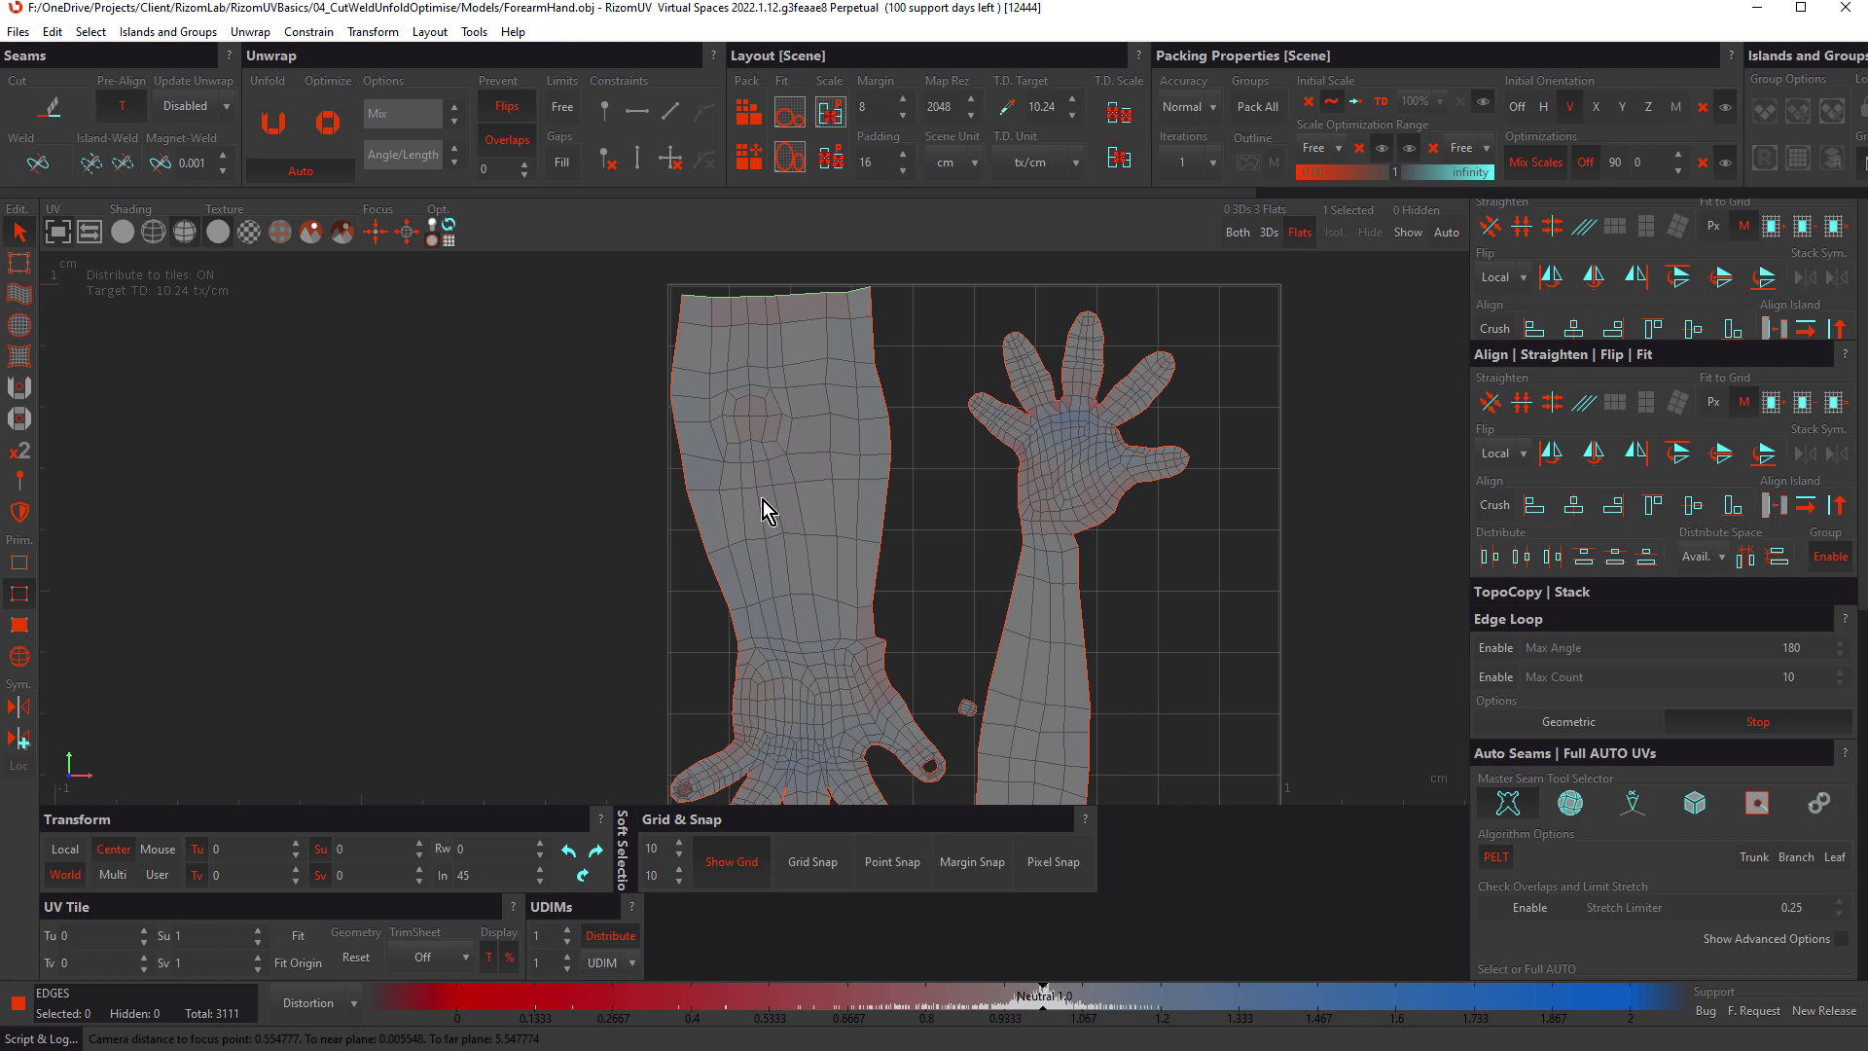
pyautogui.scroll(6, 810, 316)
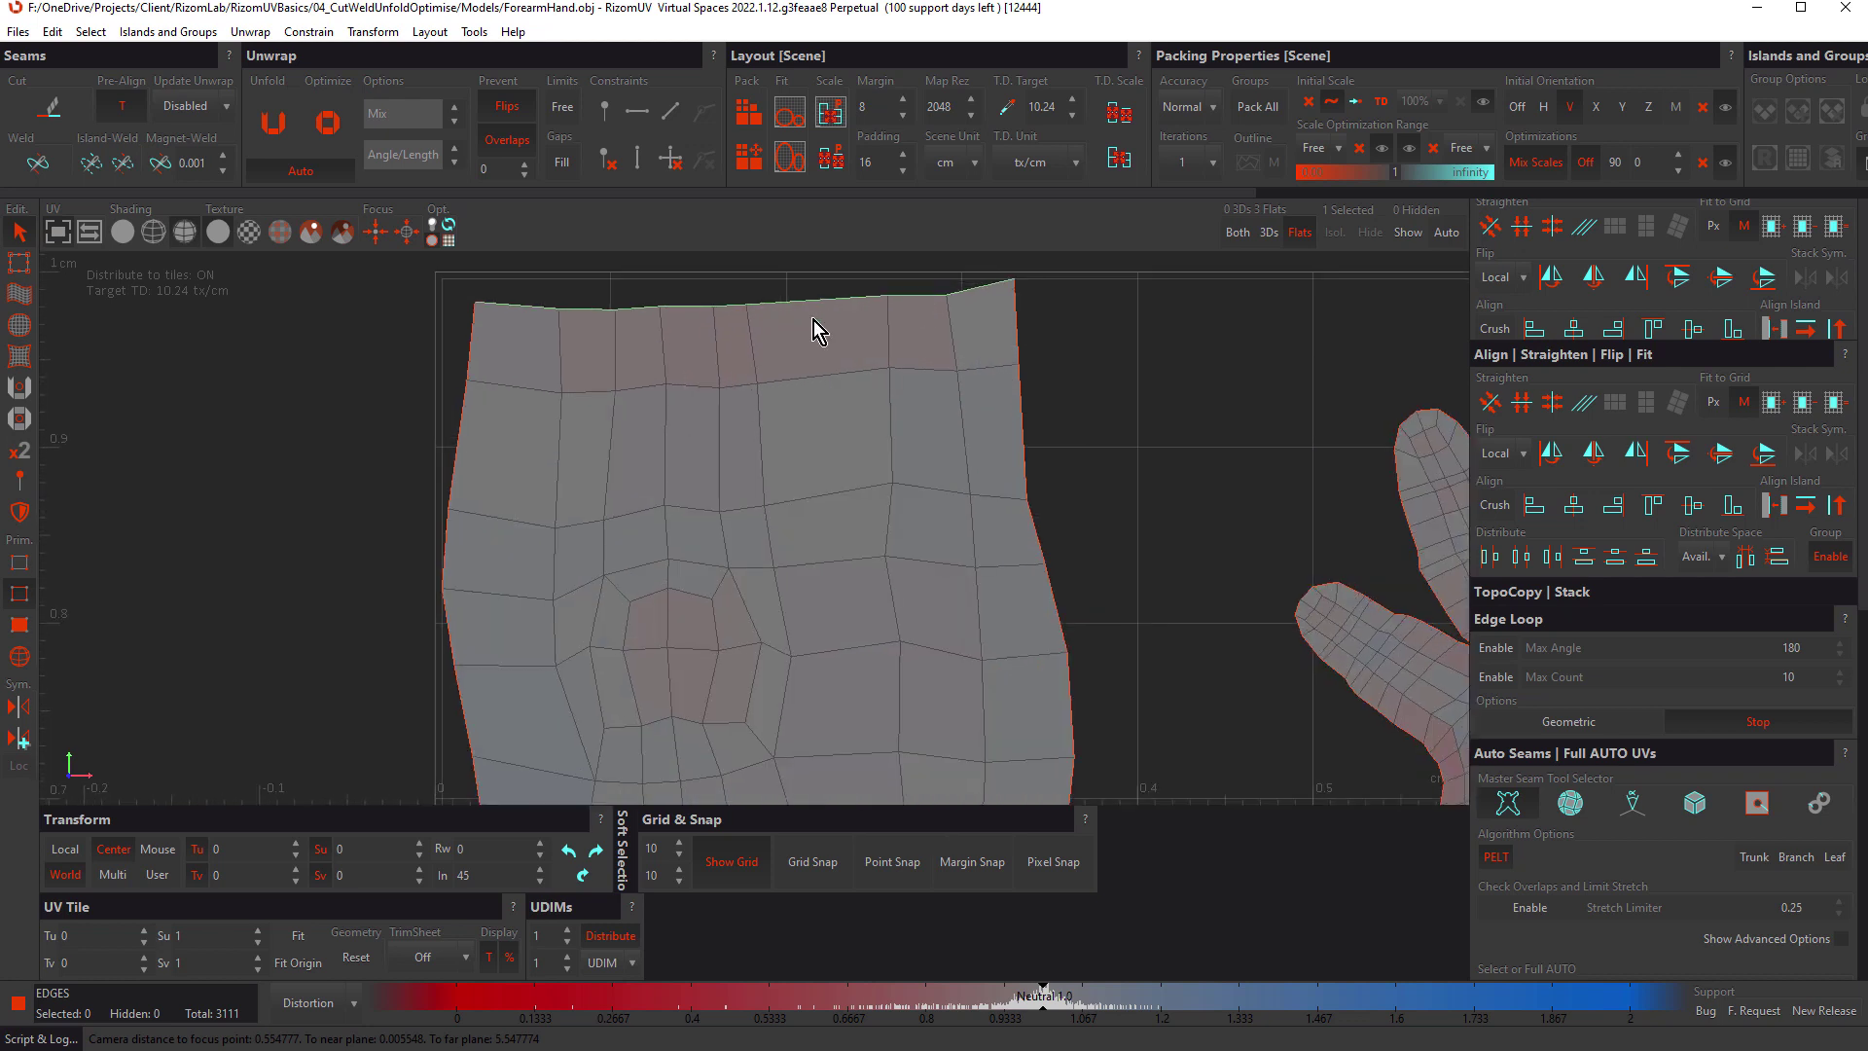
pyautogui.doubleClick(806, 304)
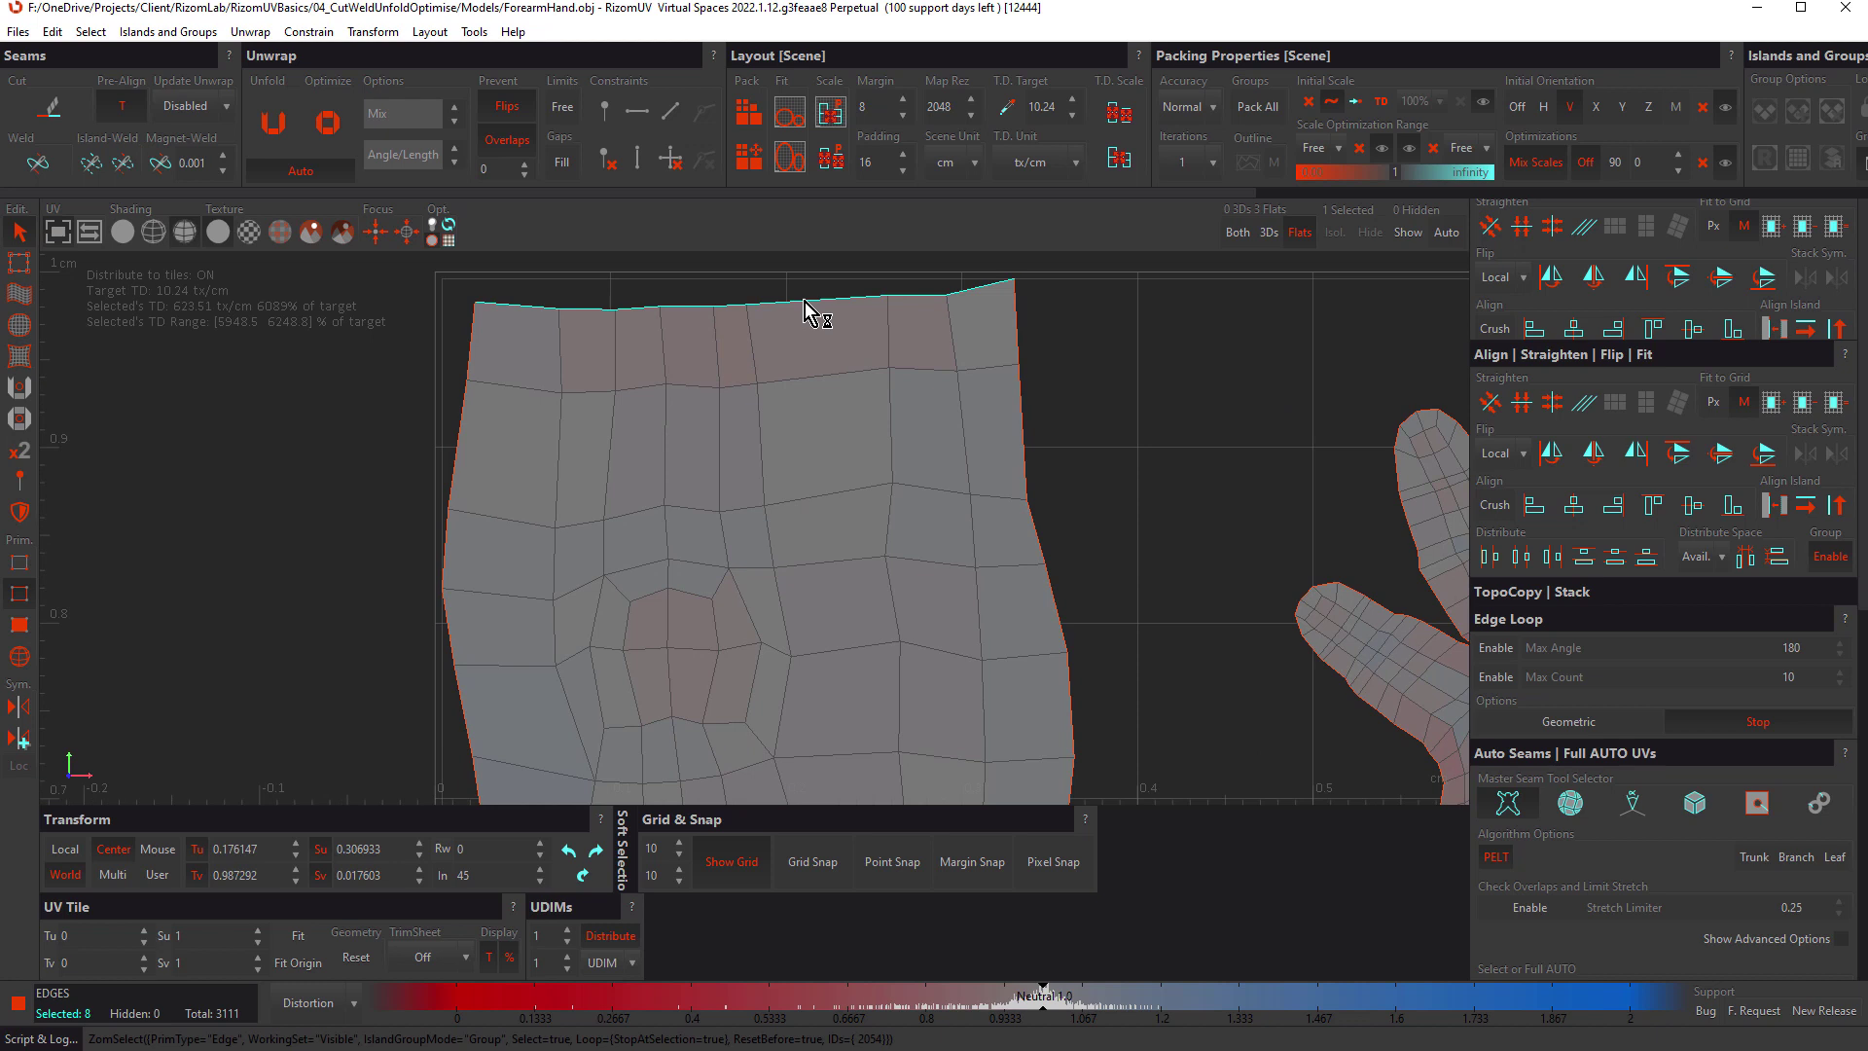
pyautogui.click(638, 111)
pyautogui.scroll(-1, 762, 417)
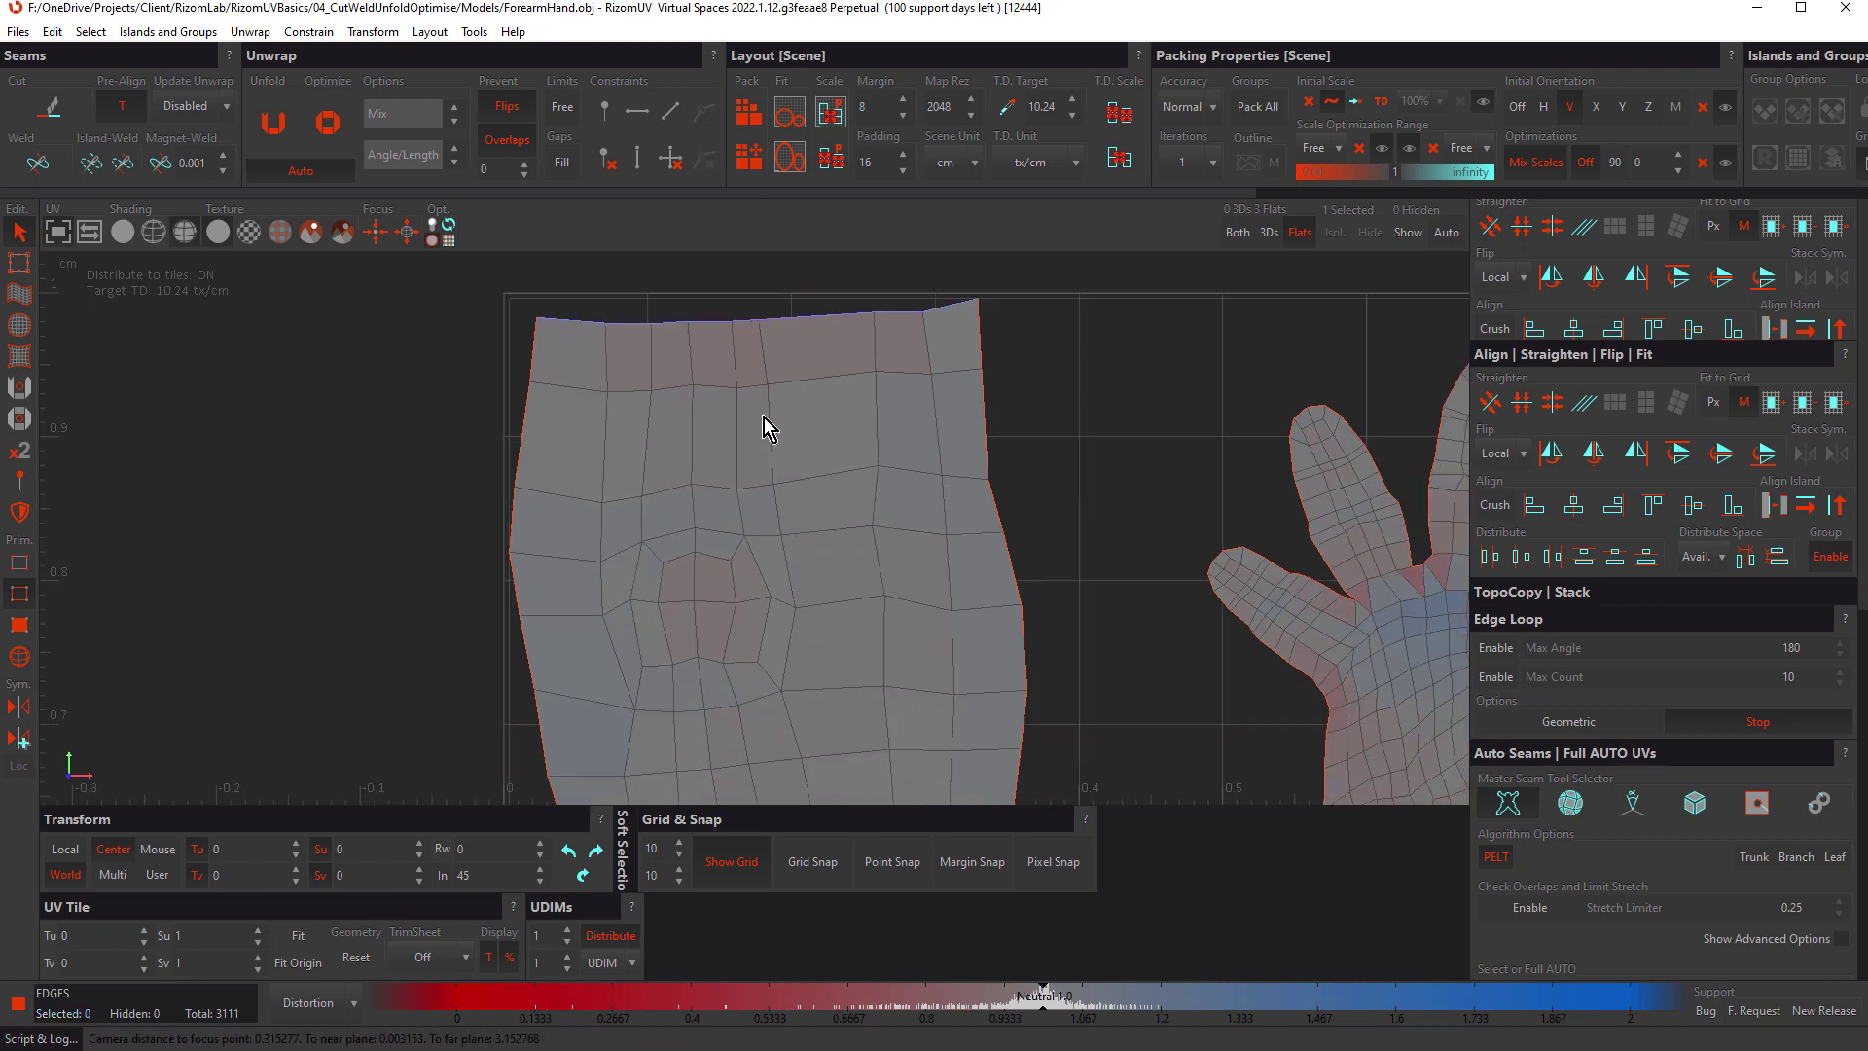
# Step: Select the lengthwise edge loop running down the middle of the larger forearm and constrain it vertically
pyautogui.scroll(-2, 763, 418)
pyautogui.doubleClick(763, 435)
pyautogui.scroll(-2, 847, 453)
pyautogui.moveTo(745, 518); pyautogui.dragTo(800, 523, button='middle')
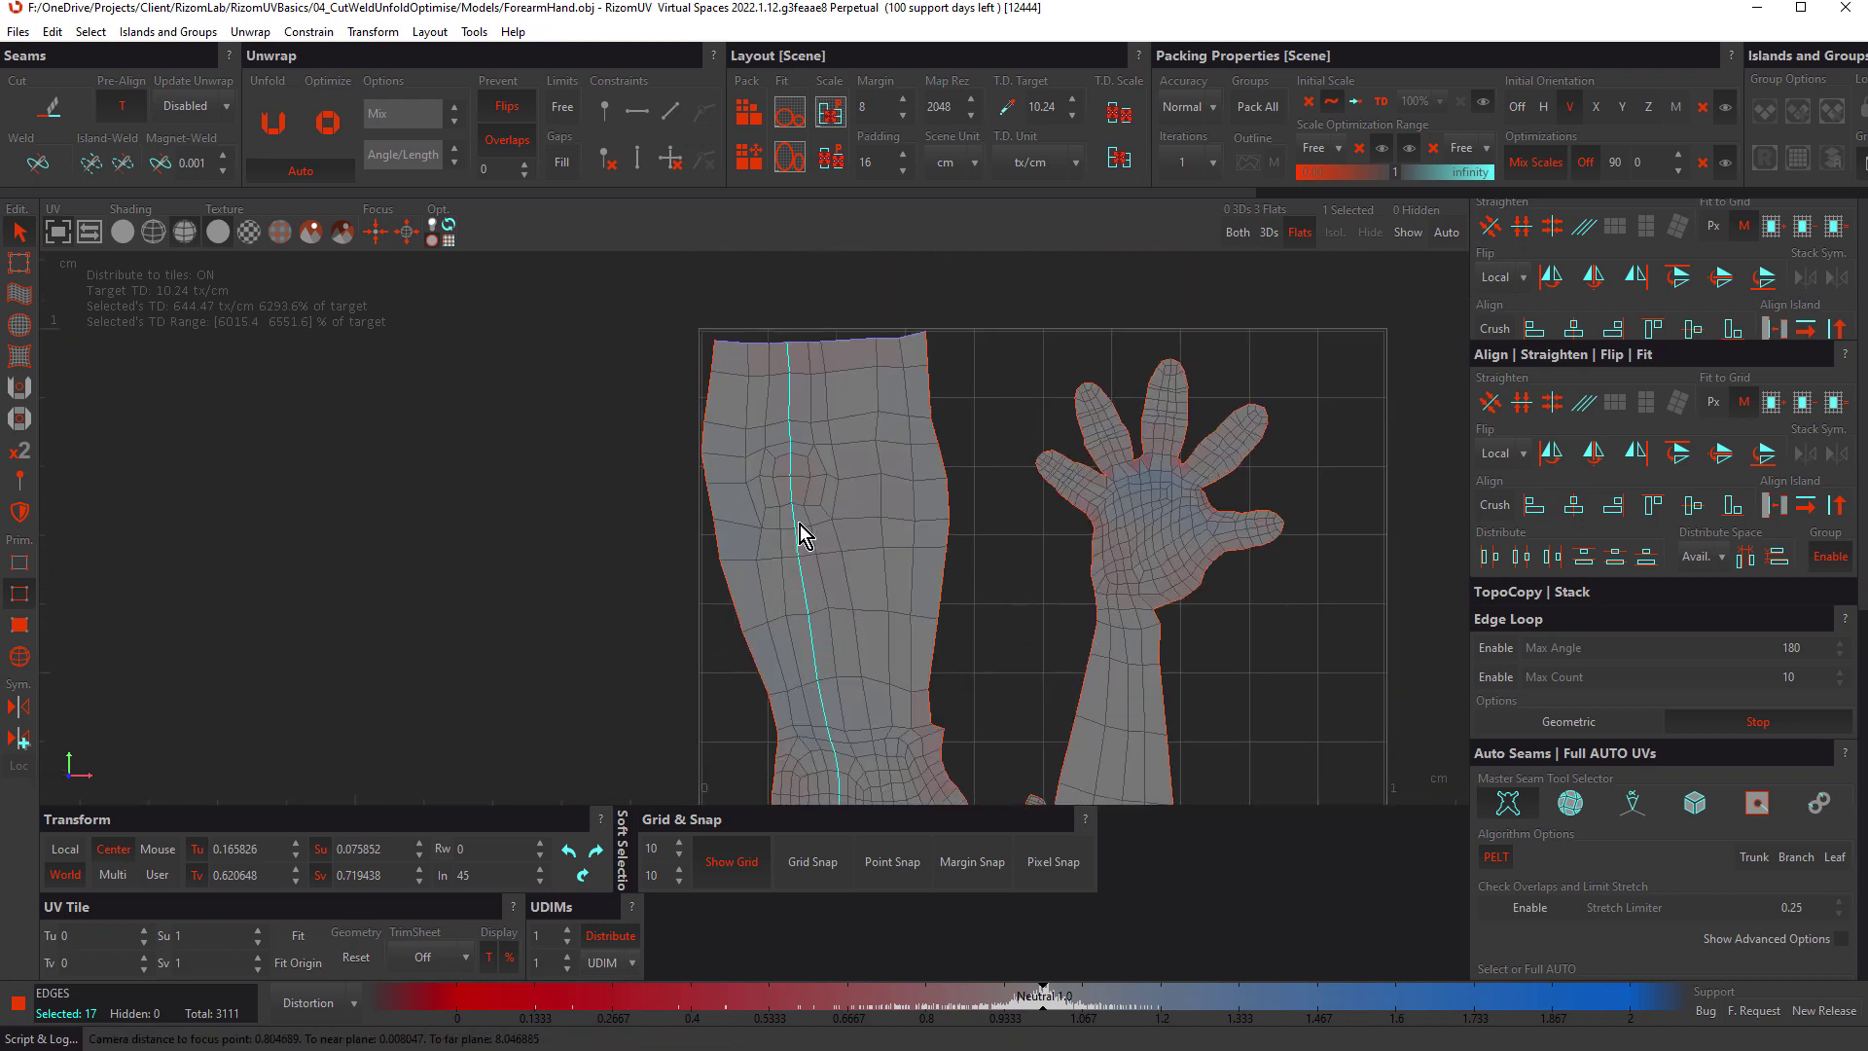
pyautogui.click(636, 162)
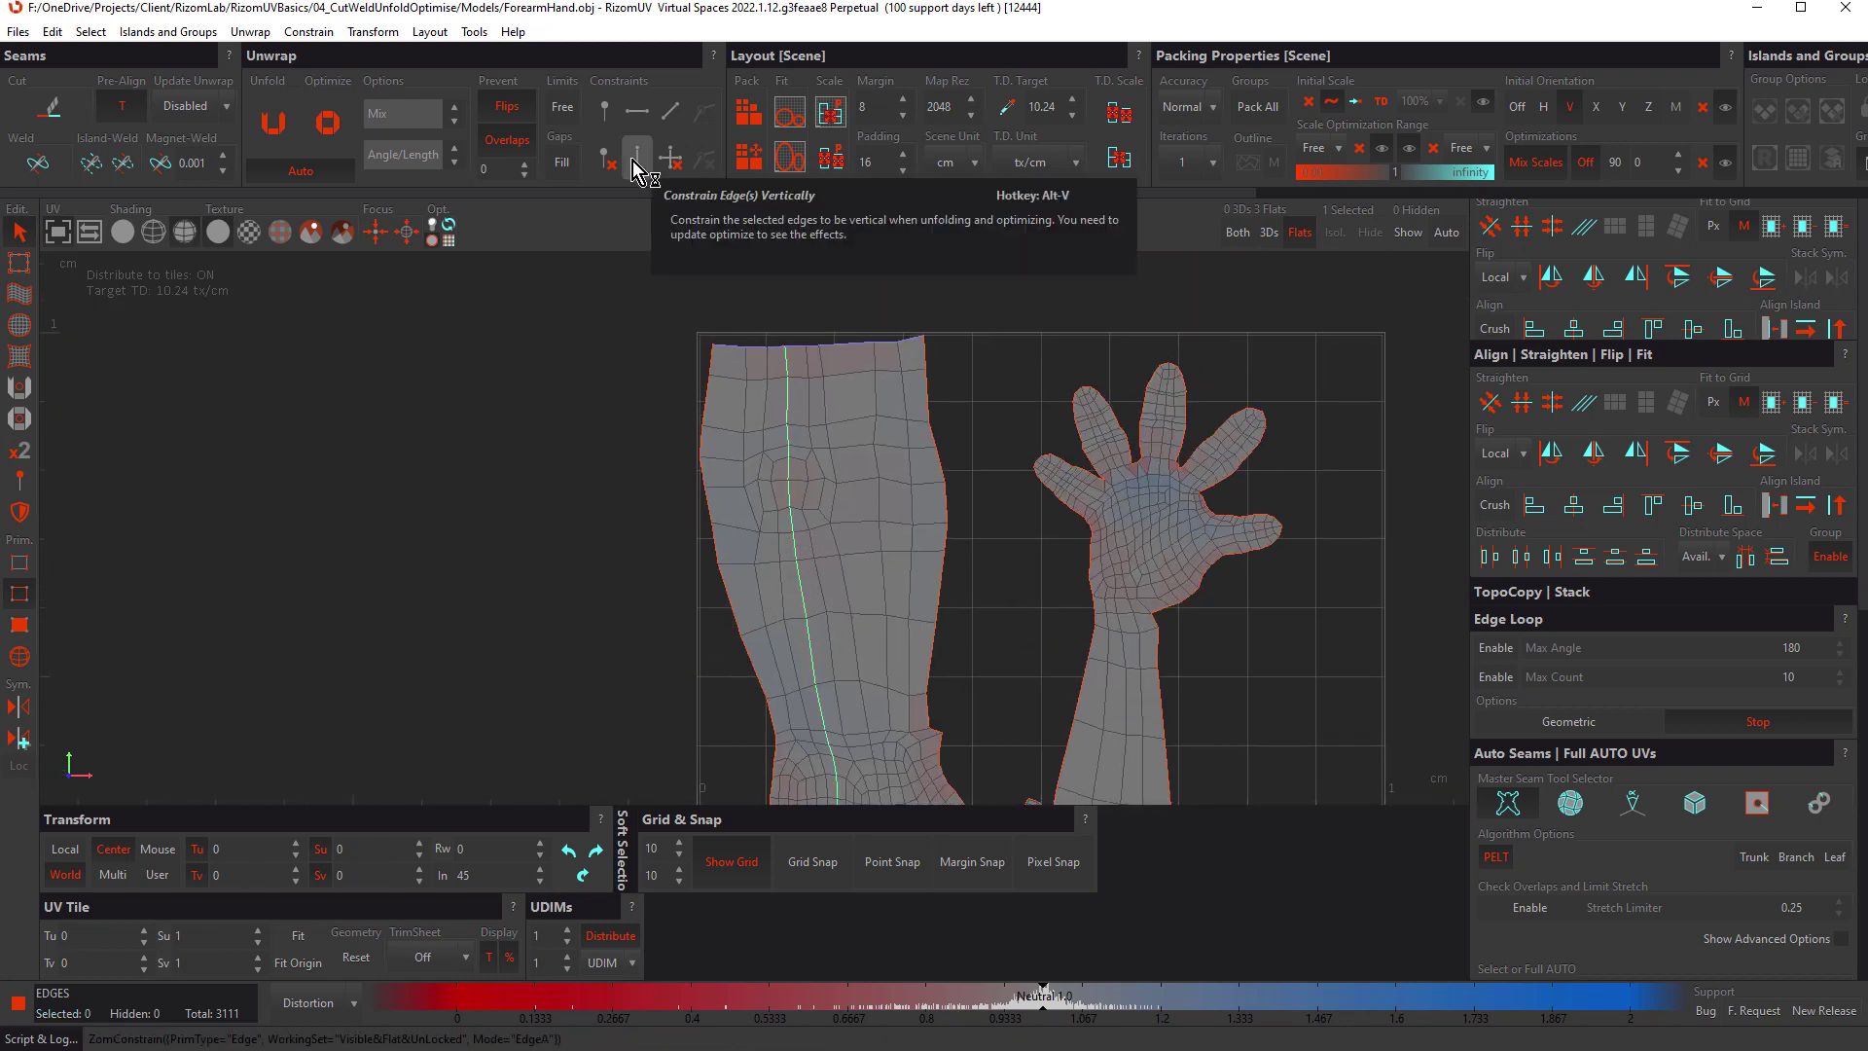
# Step: Unfold the larger forearm island with its horizontal and vertical edge constraints and flip and overlap prevention on, and examine the fingers and forearm
pyautogui.click(519, 142)
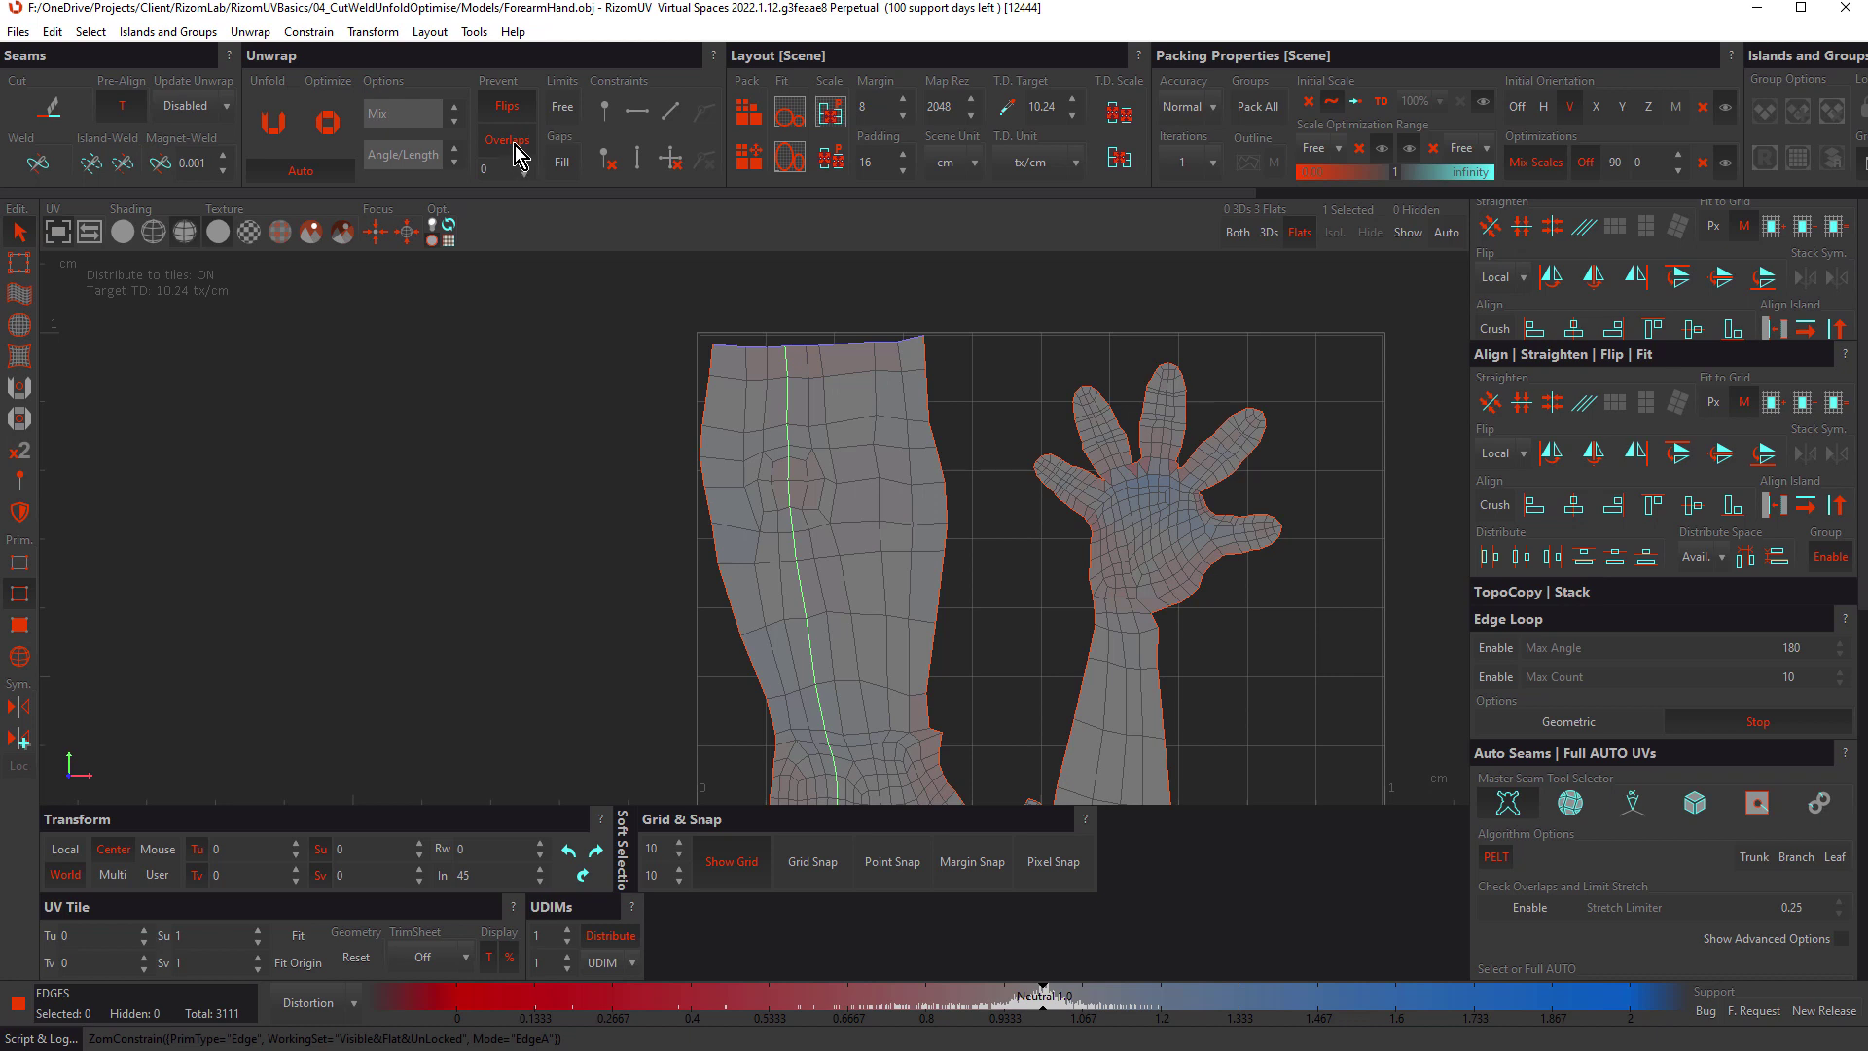
pyautogui.scroll(-3, 830, 434)
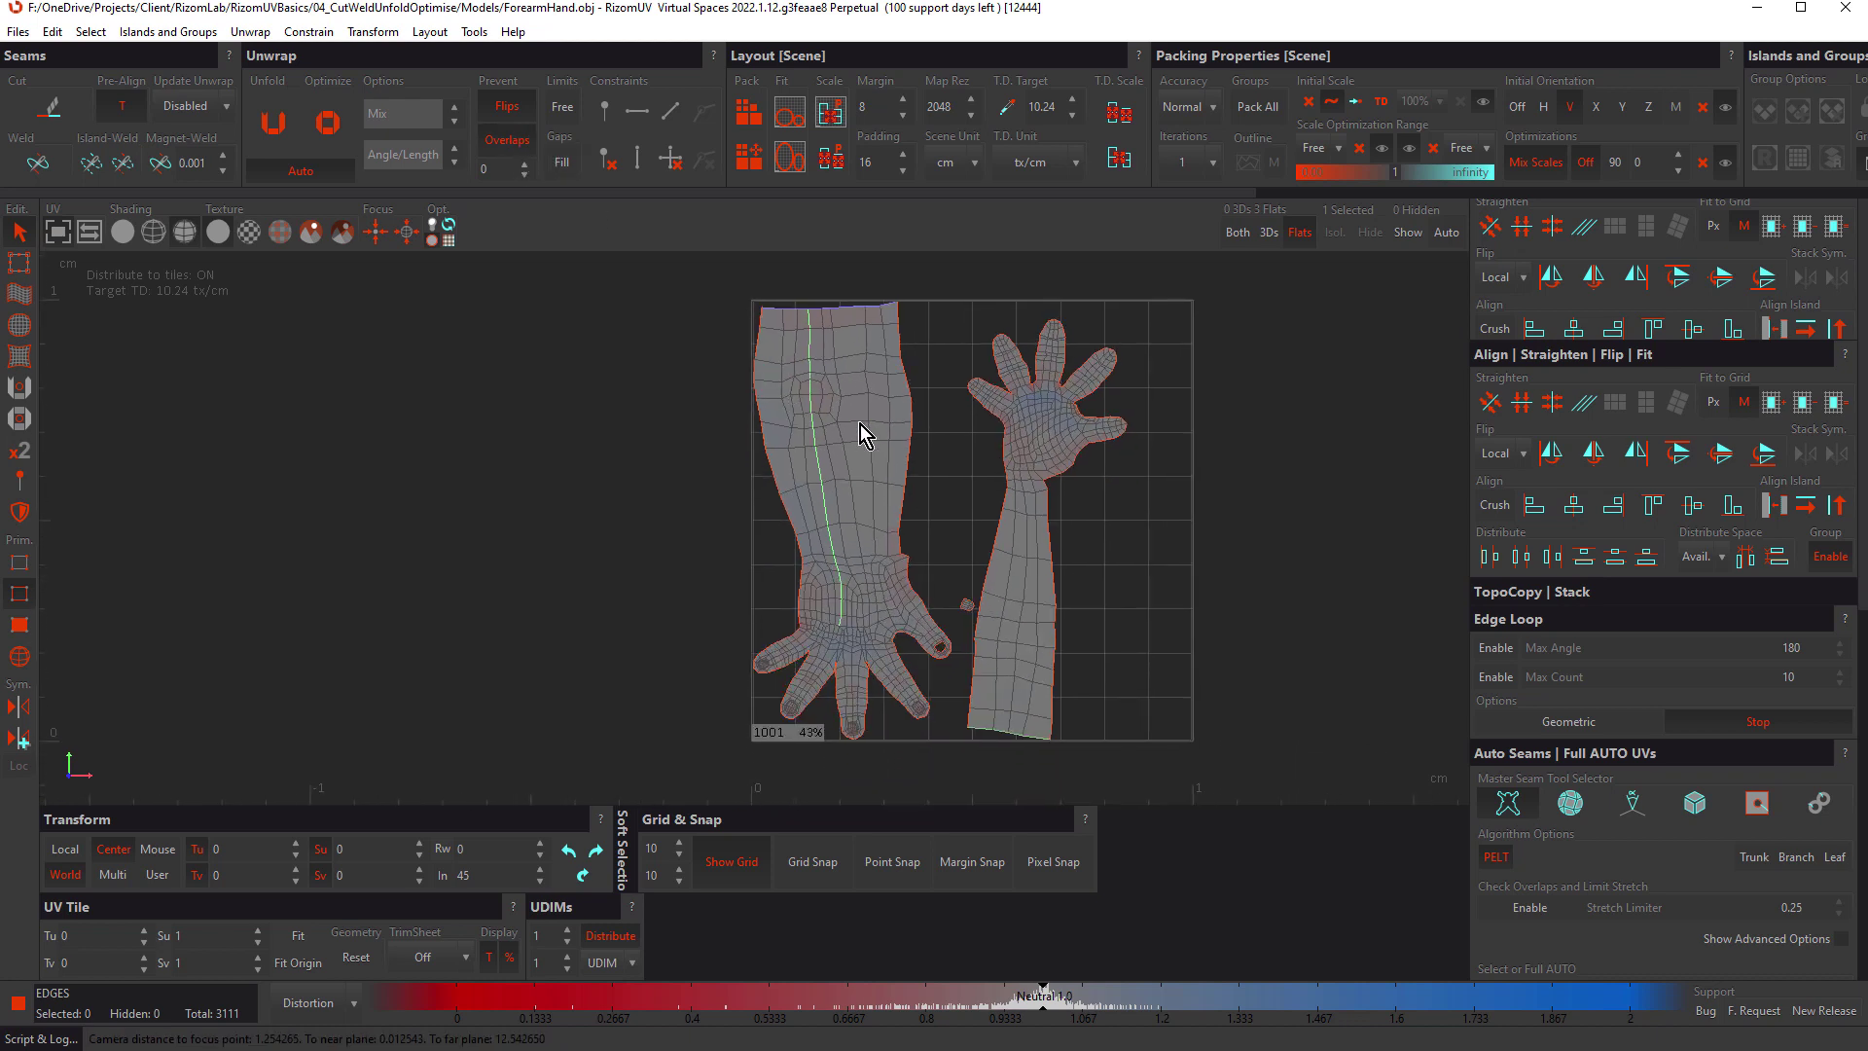
pyautogui.press('u')
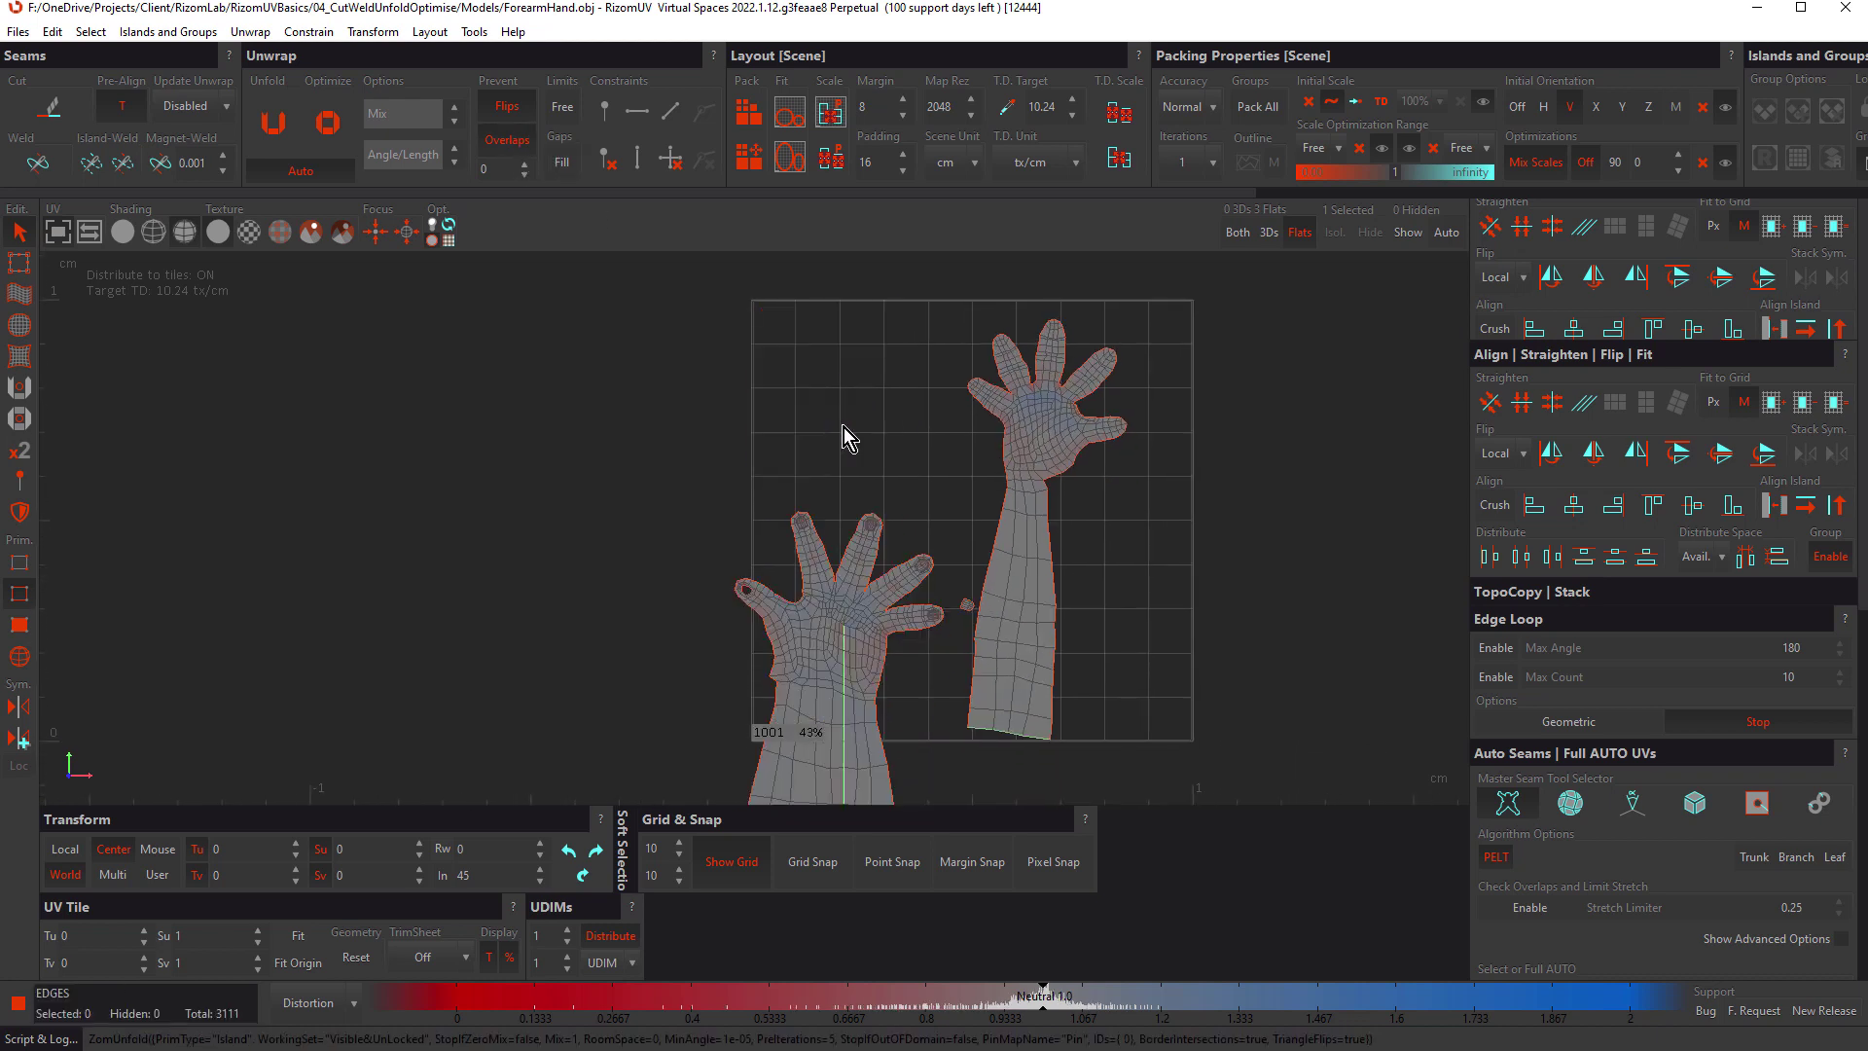
pyautogui.moveTo(832, 605); pyautogui.dragTo(837, 510, button='middle')
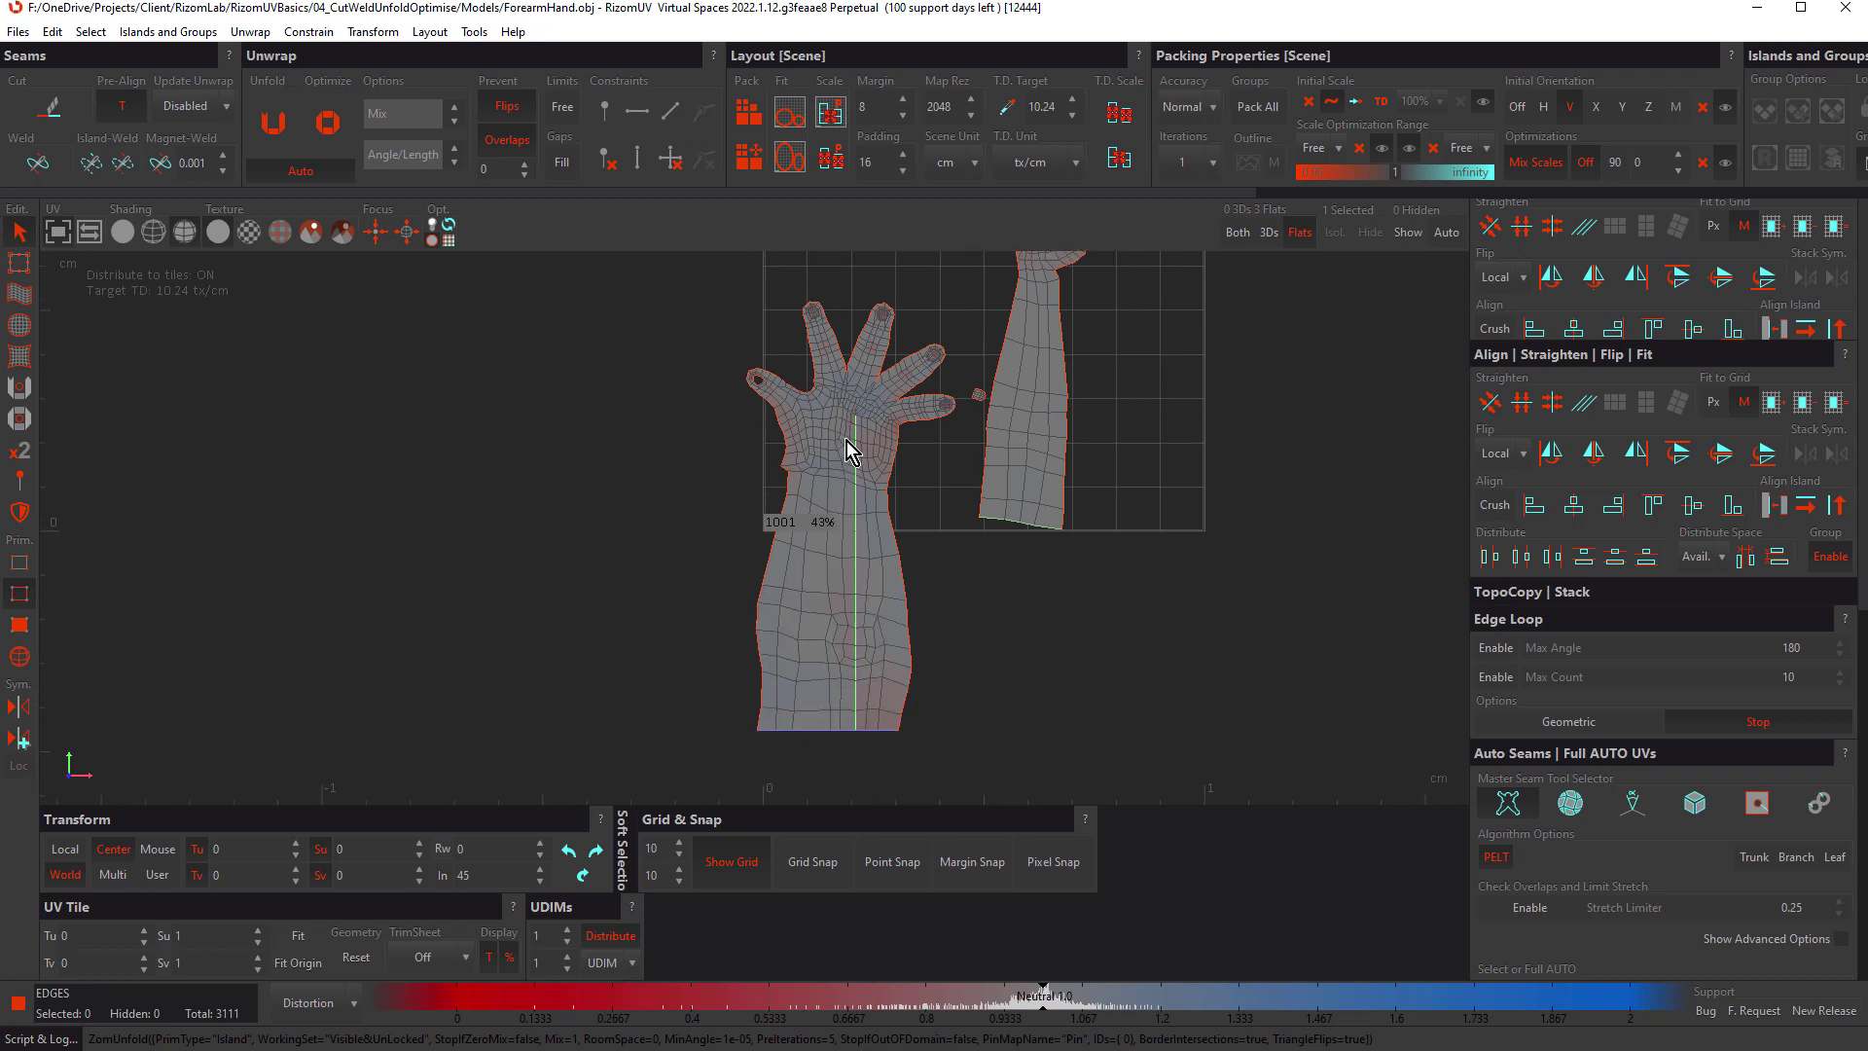
pyautogui.scroll(5, 1039, 379)
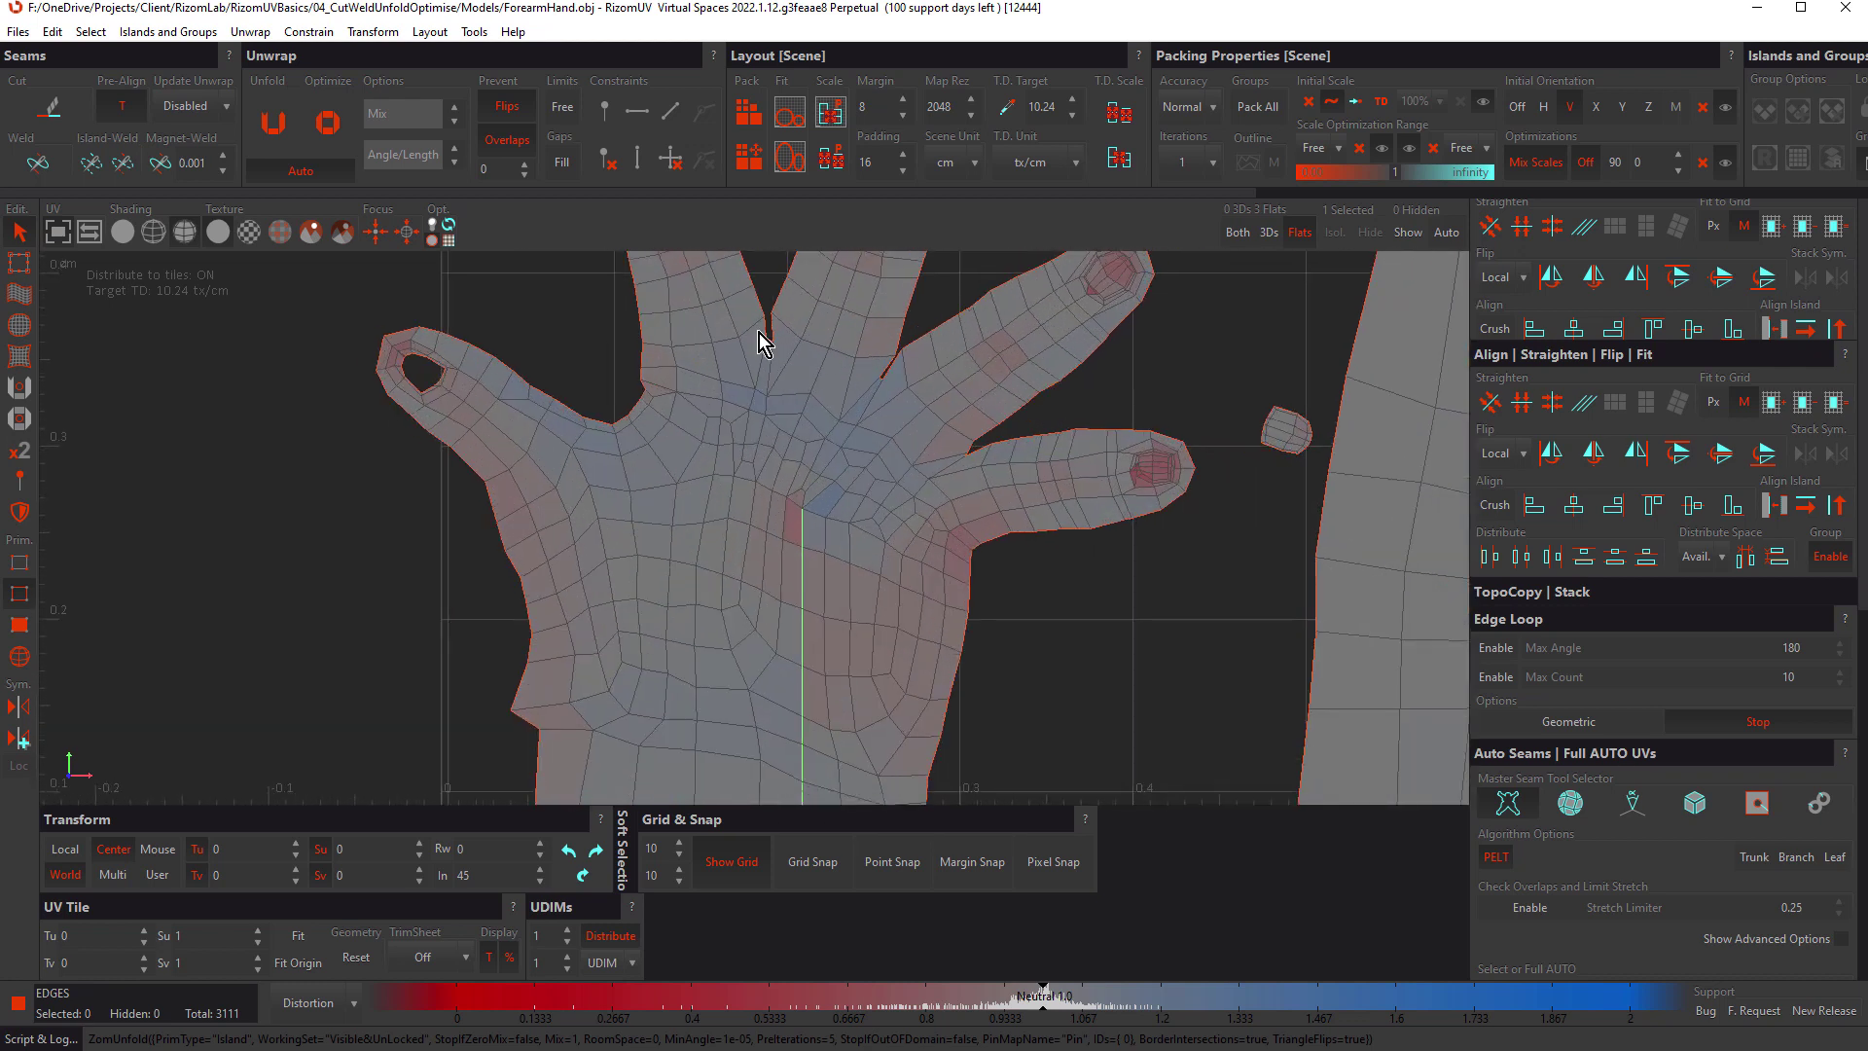
pyautogui.scroll(-3, 759, 333)
pyautogui.scroll(3, 792, 546)
pyautogui.scroll(-1, 786, 552)
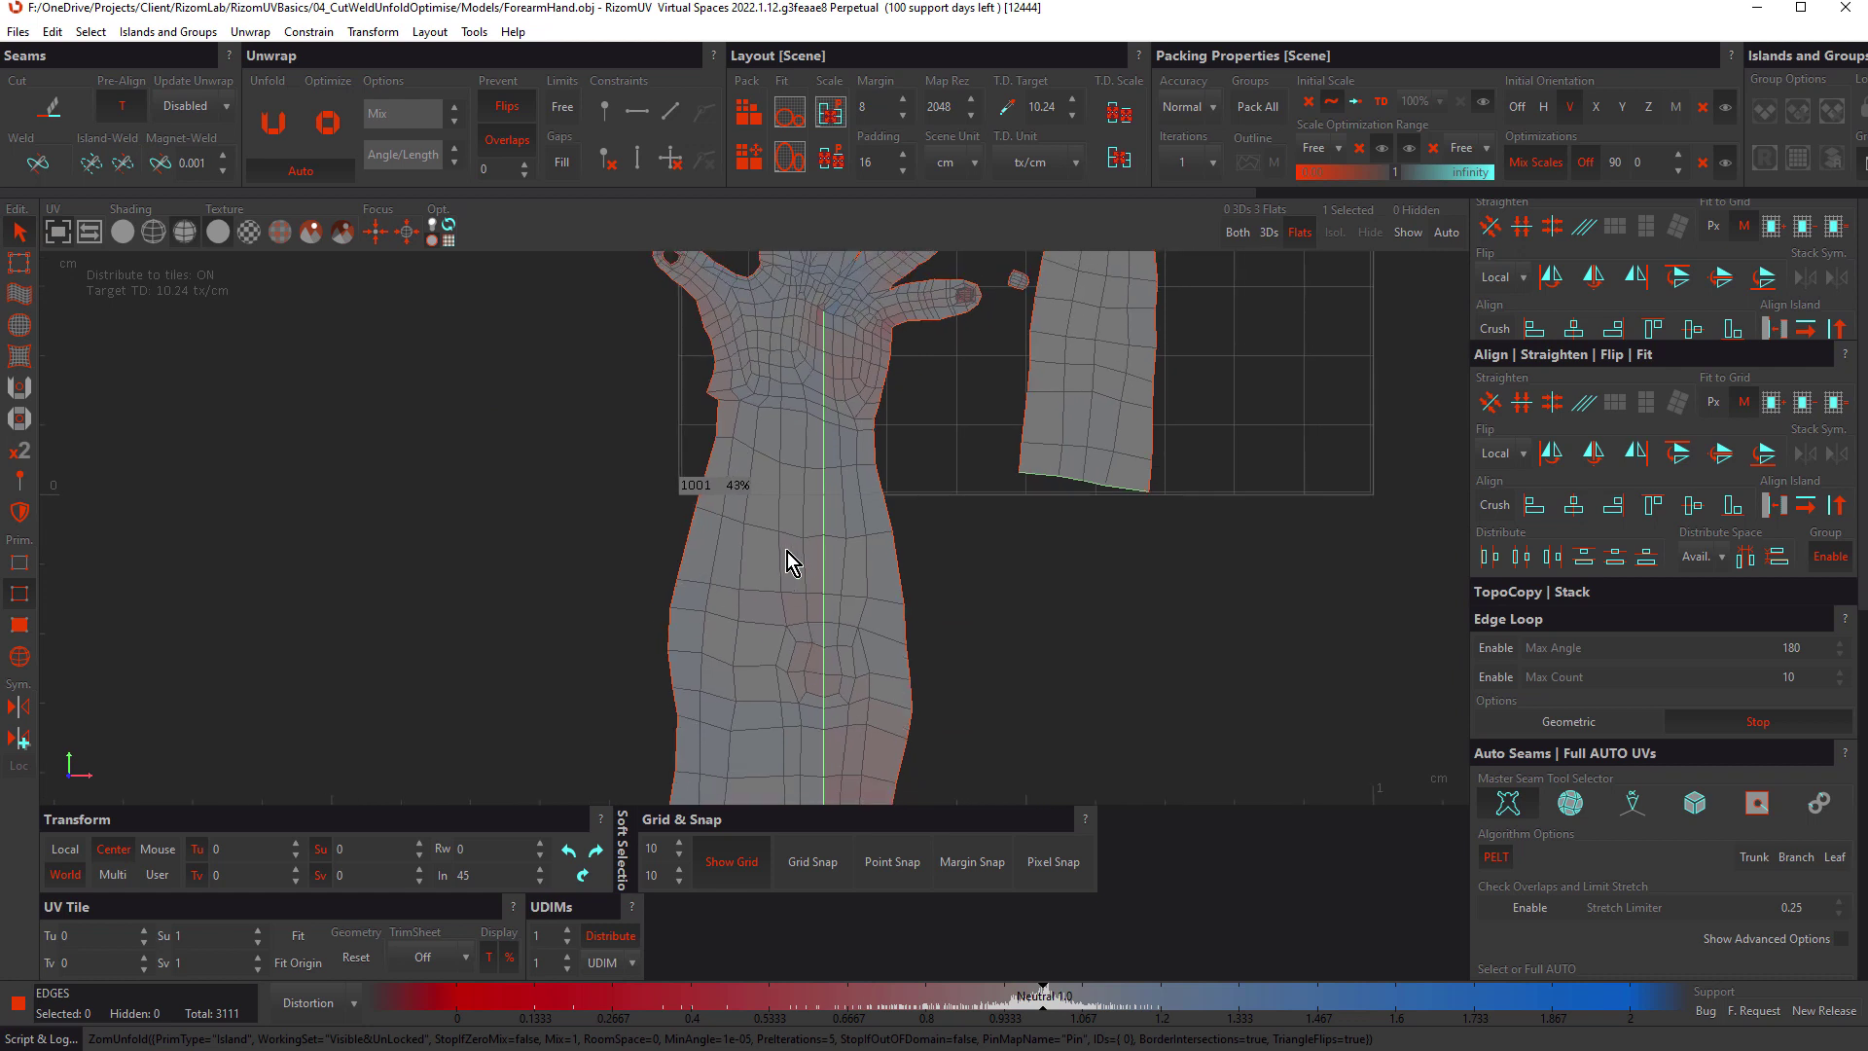
pyautogui.scroll(-2, 786, 551)
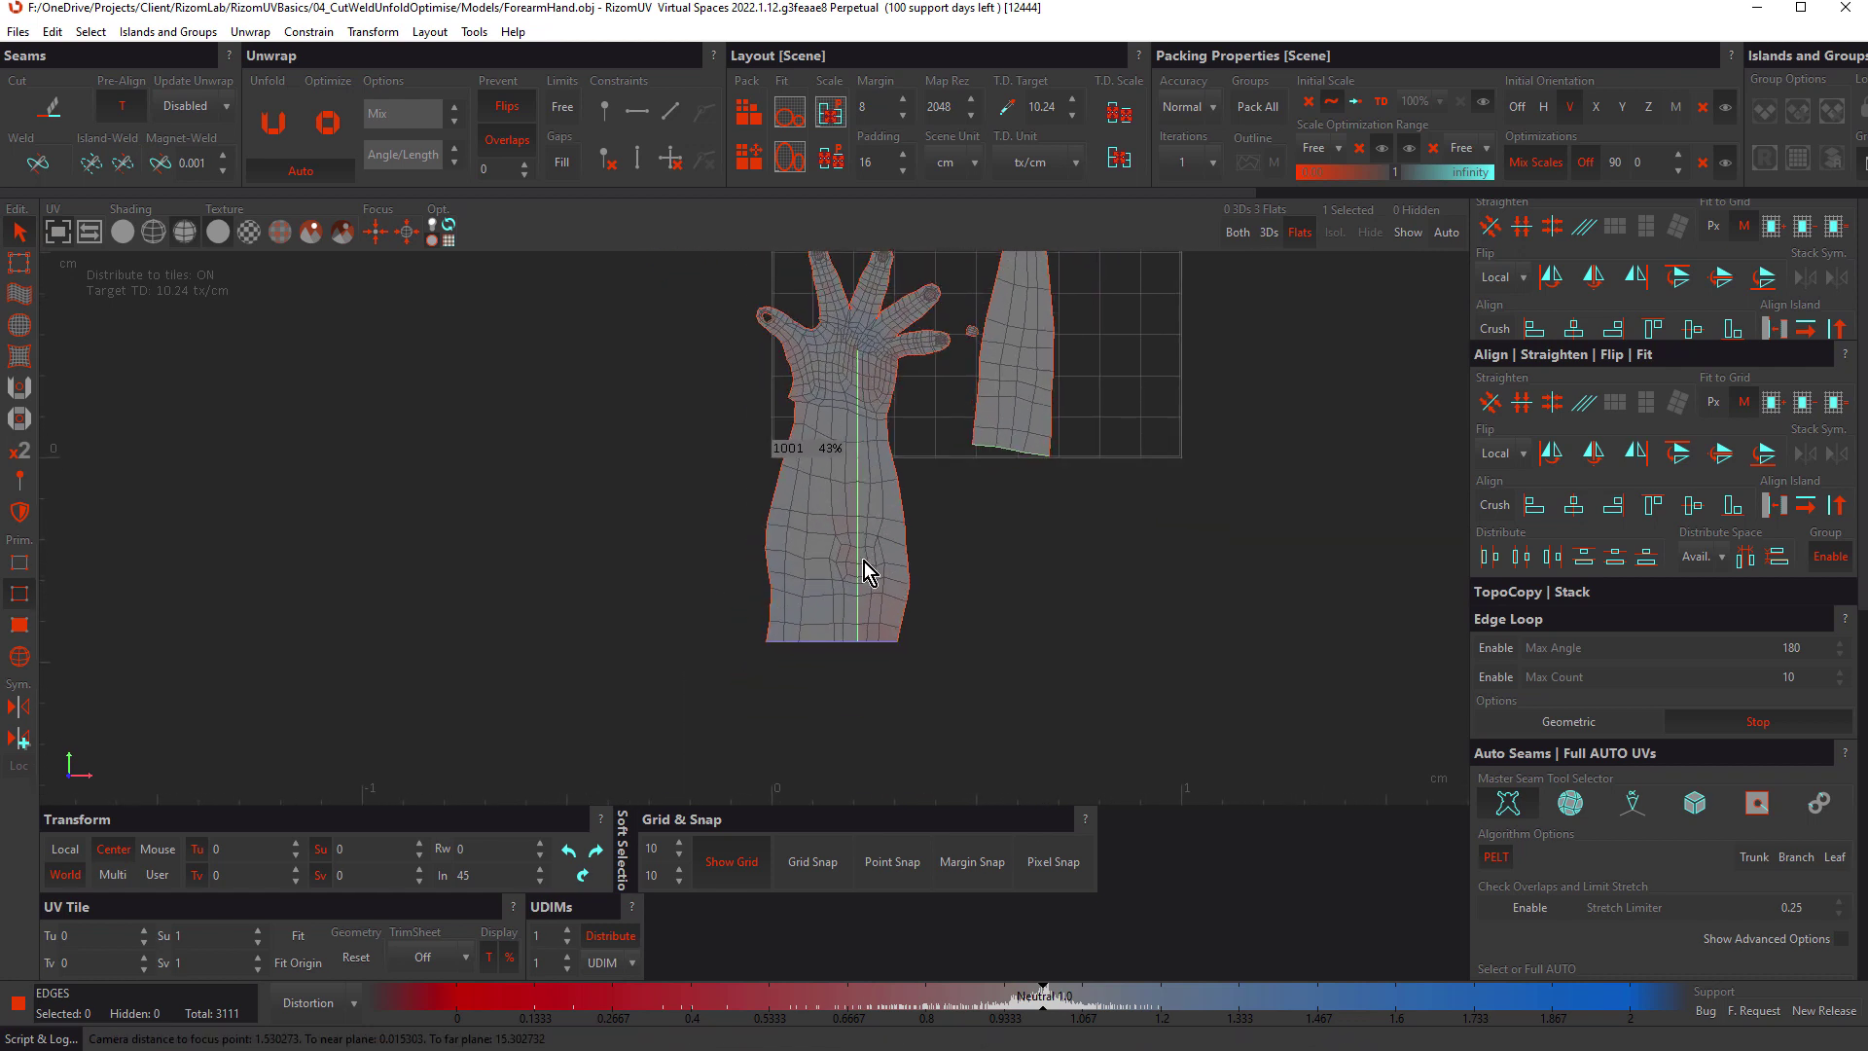
pyautogui.scroll(3, 864, 563)
pyautogui.scroll(-5, 986, 650)
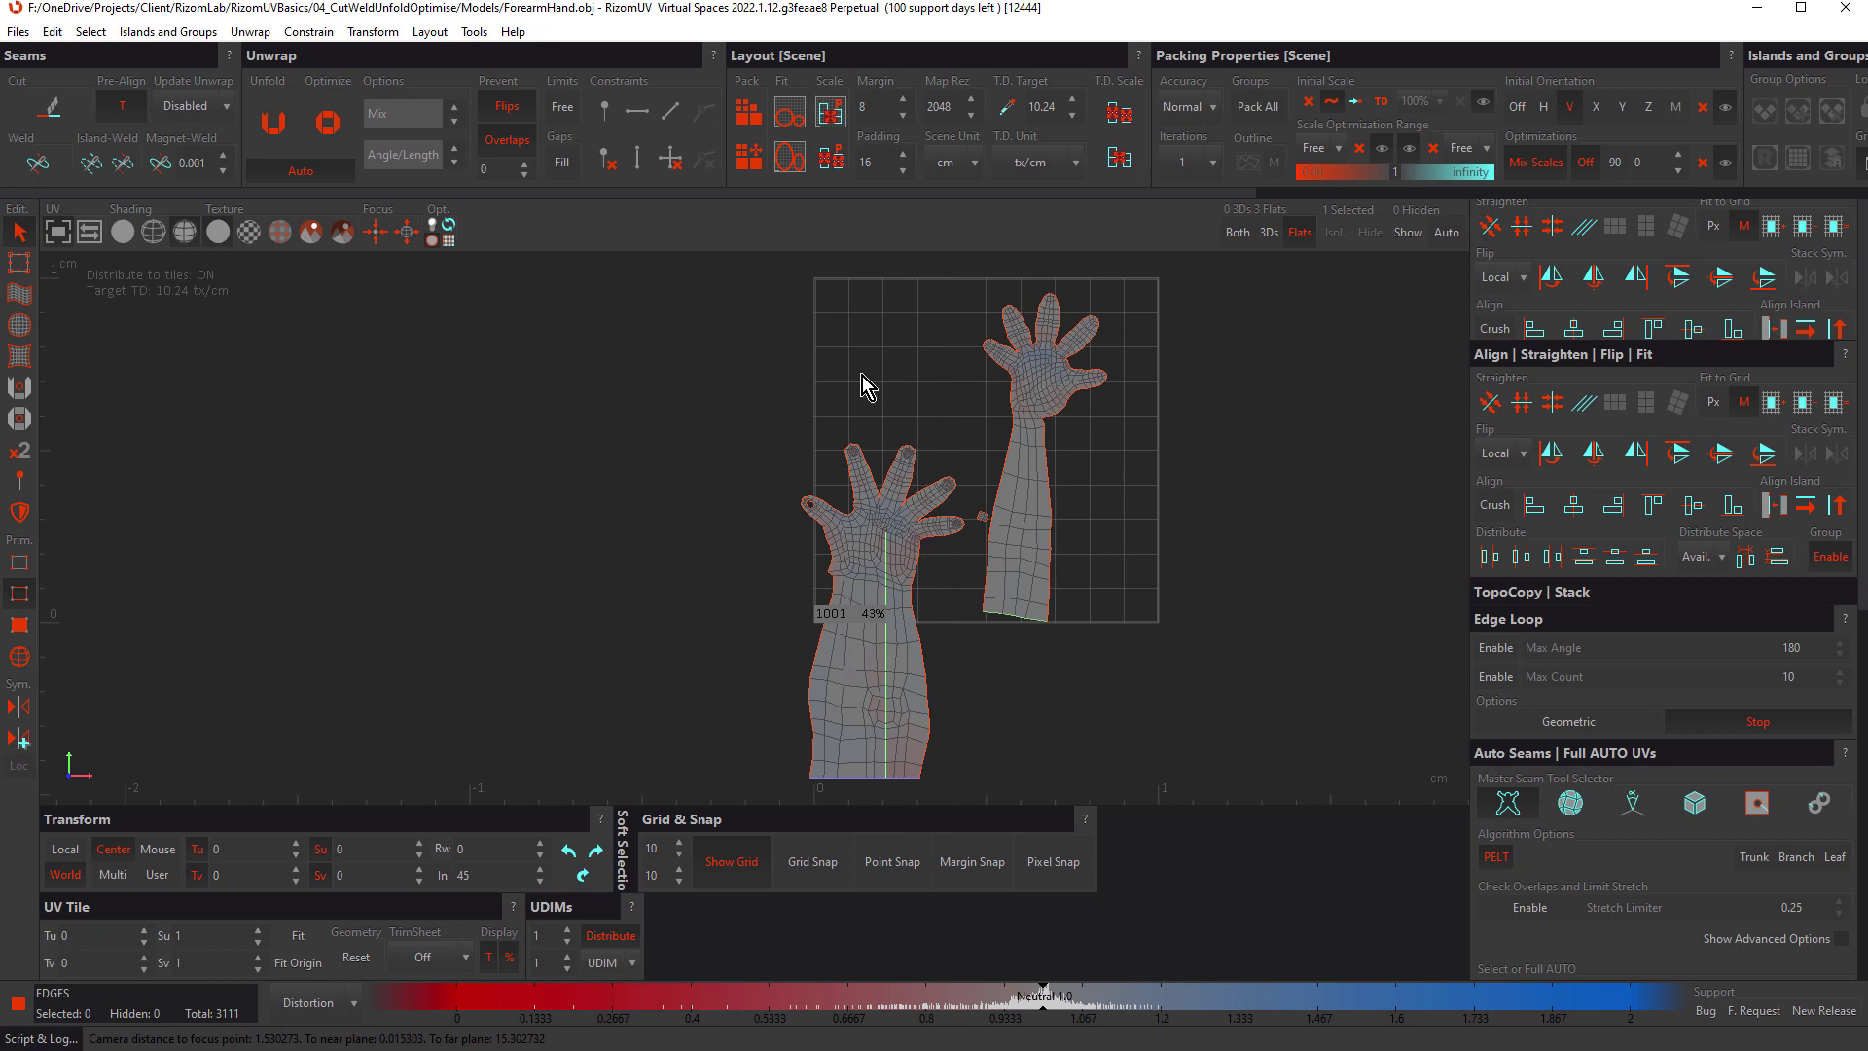
# Step: Try packing the islands, and undo both the packing and the constrained unfold
pyautogui.press('p')
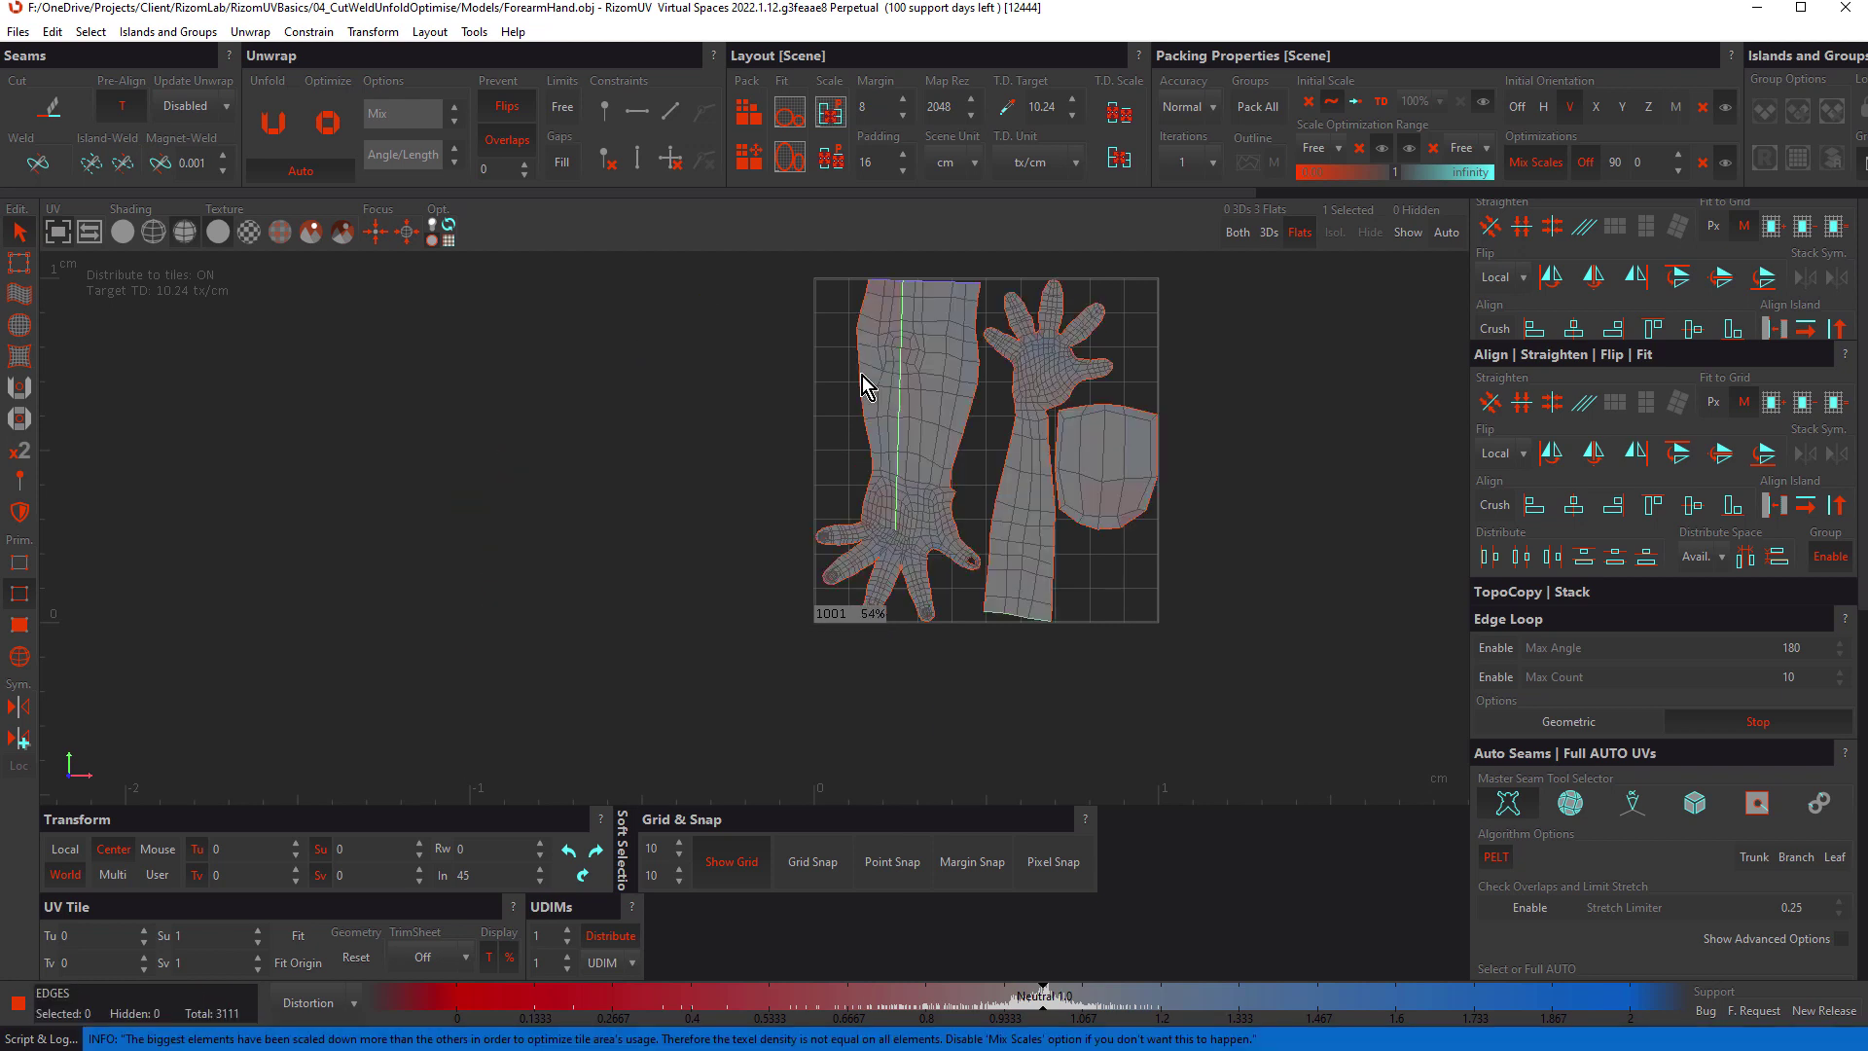
pyautogui.scroll(5, 848, 381)
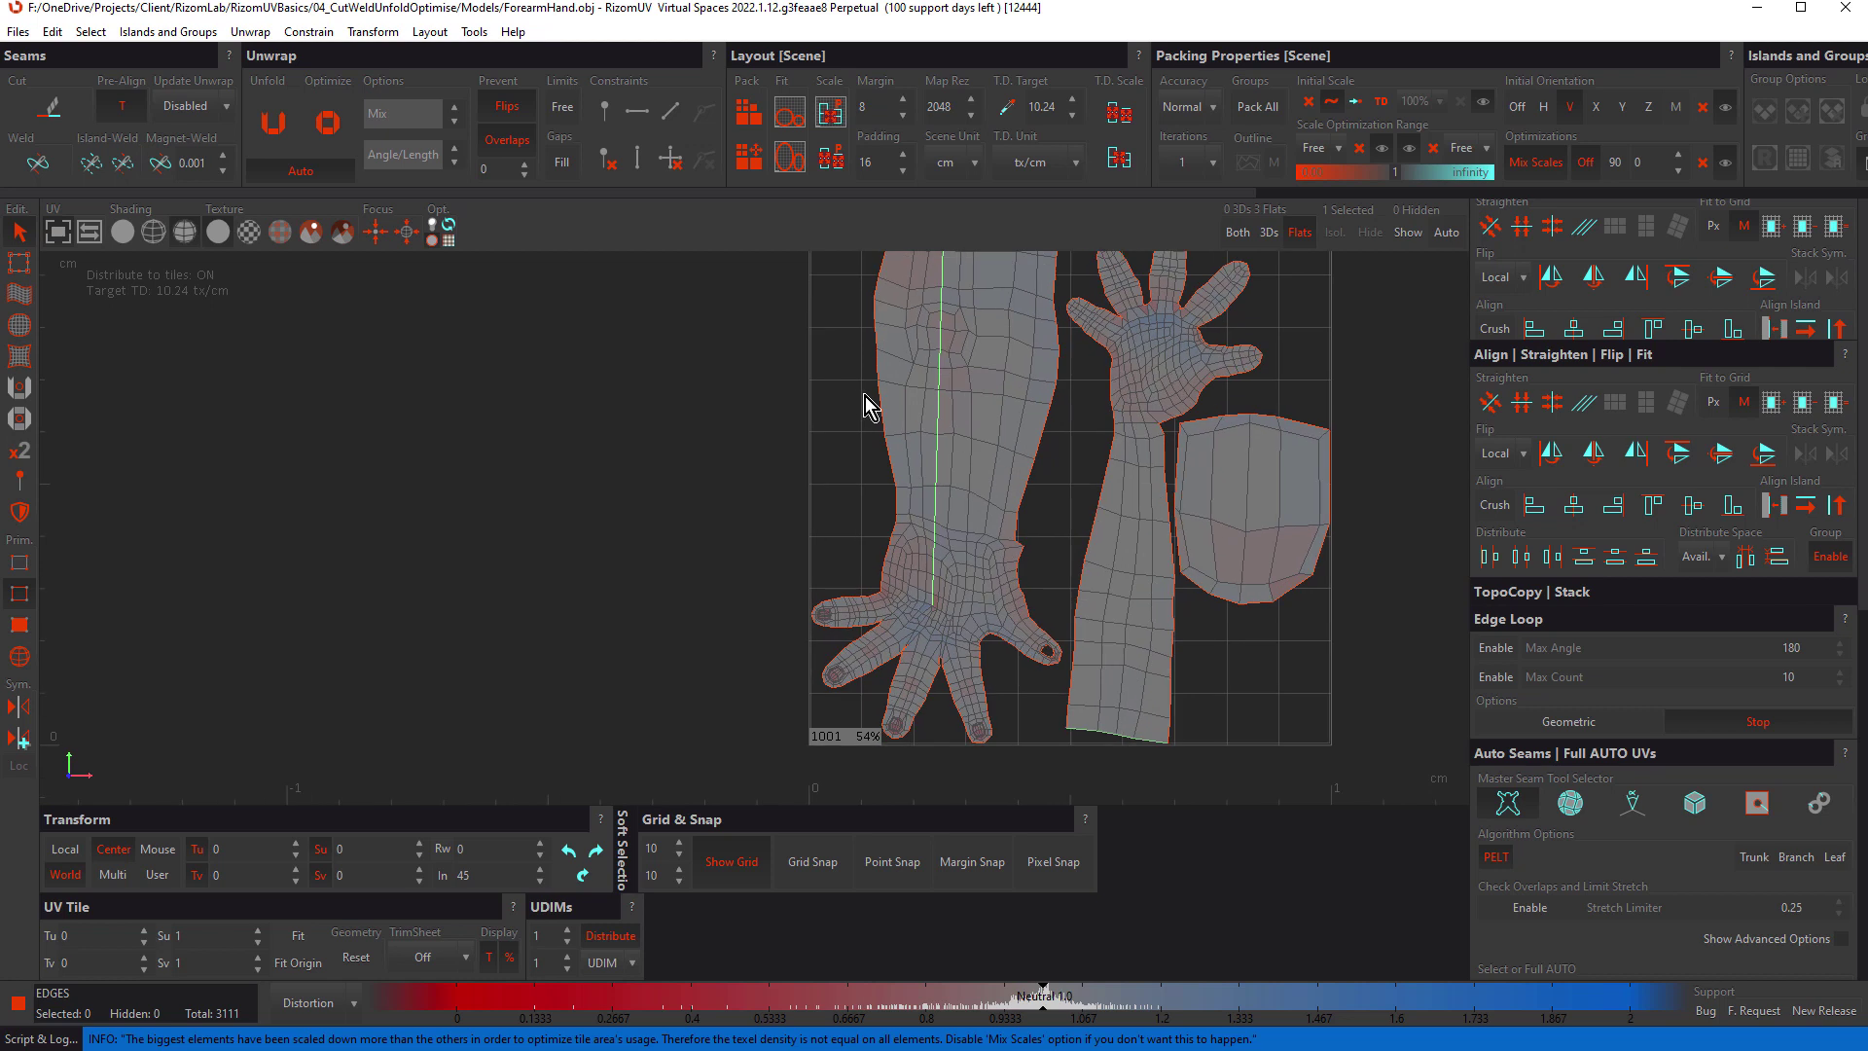
pyautogui.moveTo(815, 441); pyautogui.dragTo(803, 404, button='middle')
pyautogui.hotkey('ctrl', 'z')
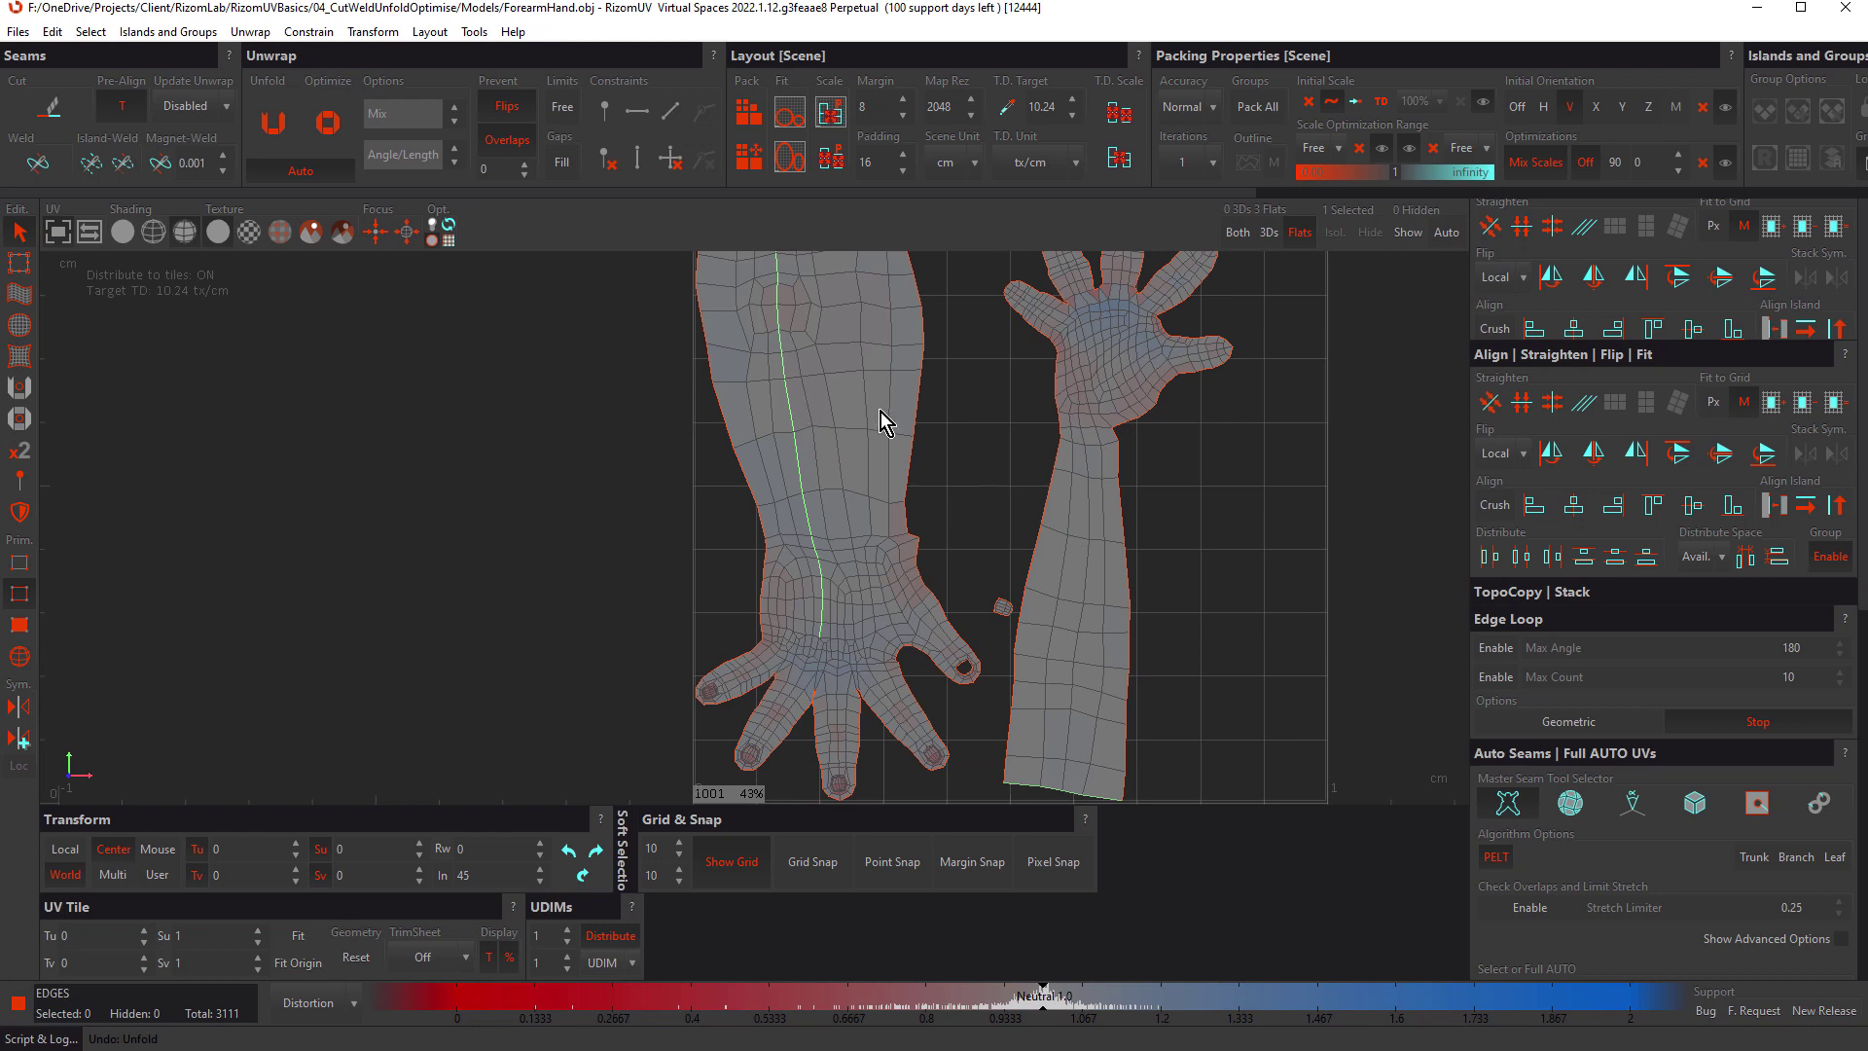
# Step: Turn off flip and overlap prevention, select the larger forearm's edges down to the wrist, and unfold only that region with its constraints
pyautogui.scroll(-4, 963, 467)
pyautogui.click(798, 547)
pyautogui.click(510, 109)
pyautogui.click(510, 141)
pyautogui.moveTo(784, 312); pyautogui.dragTo(991, 678)
pyautogui.press('u')
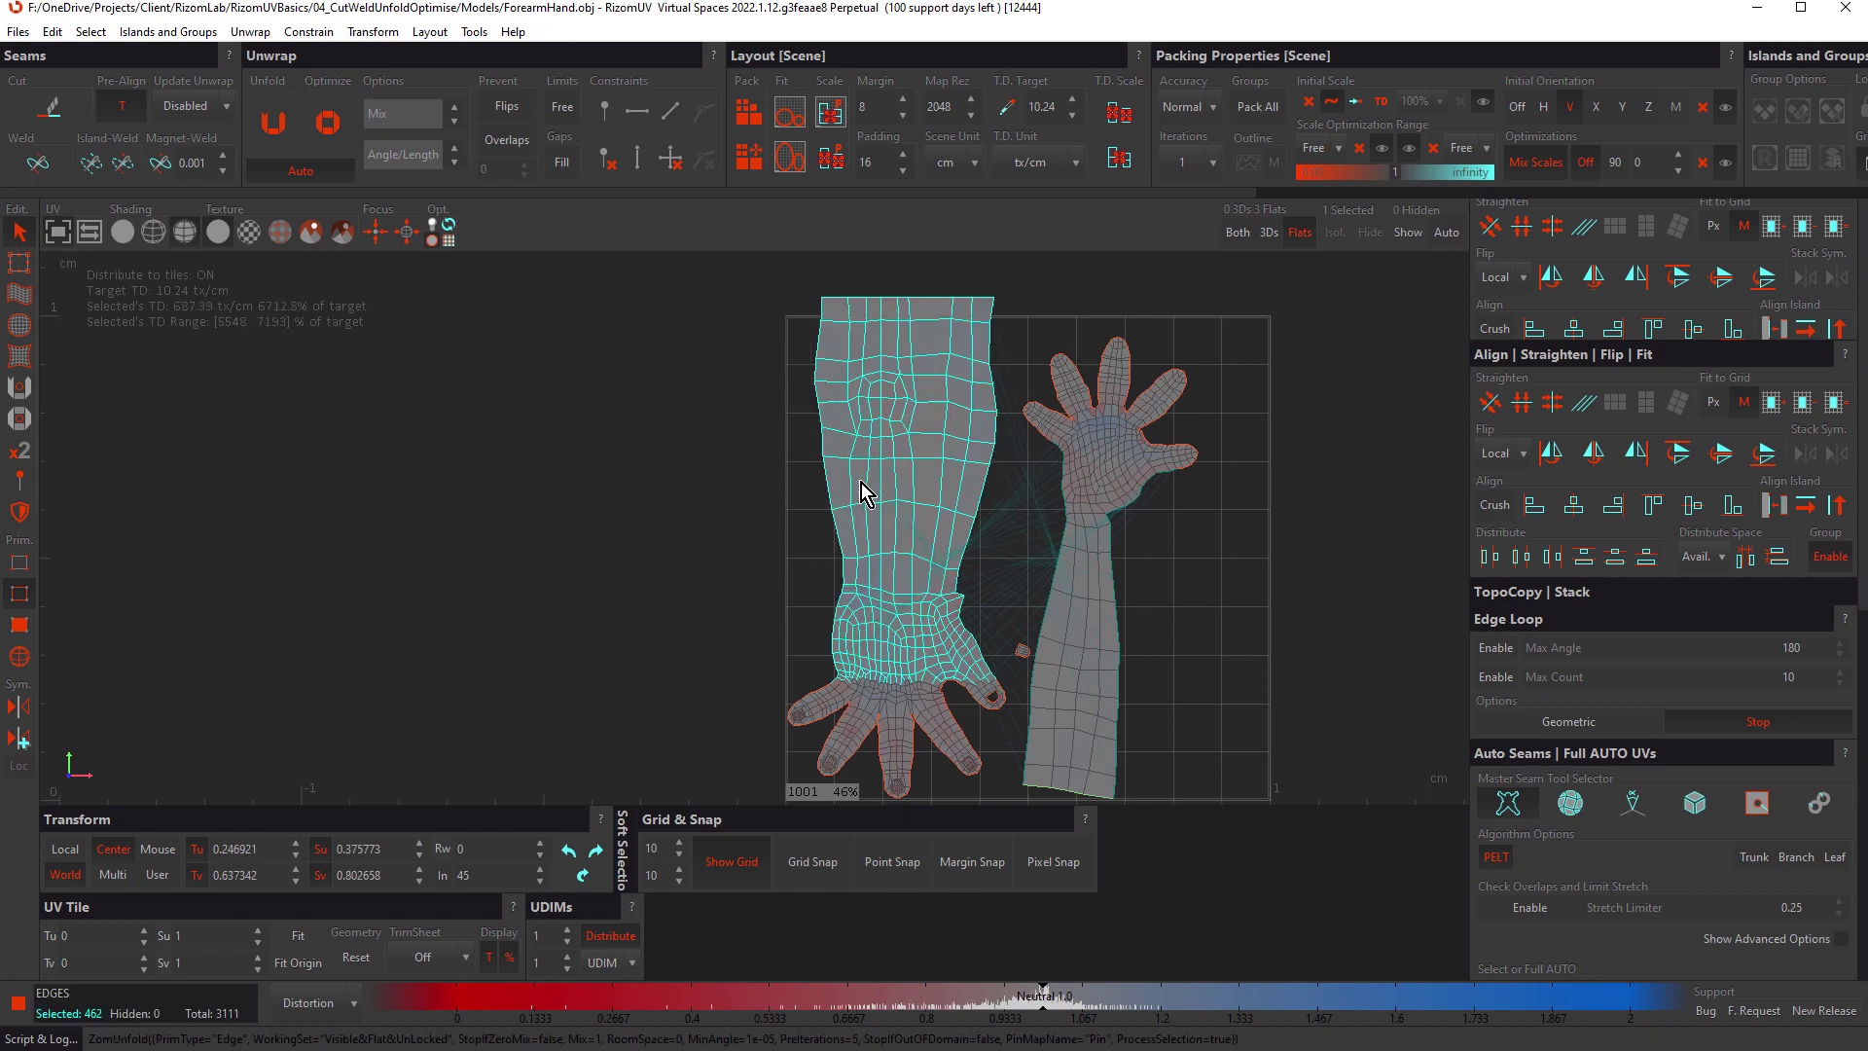
pyautogui.click(900, 541)
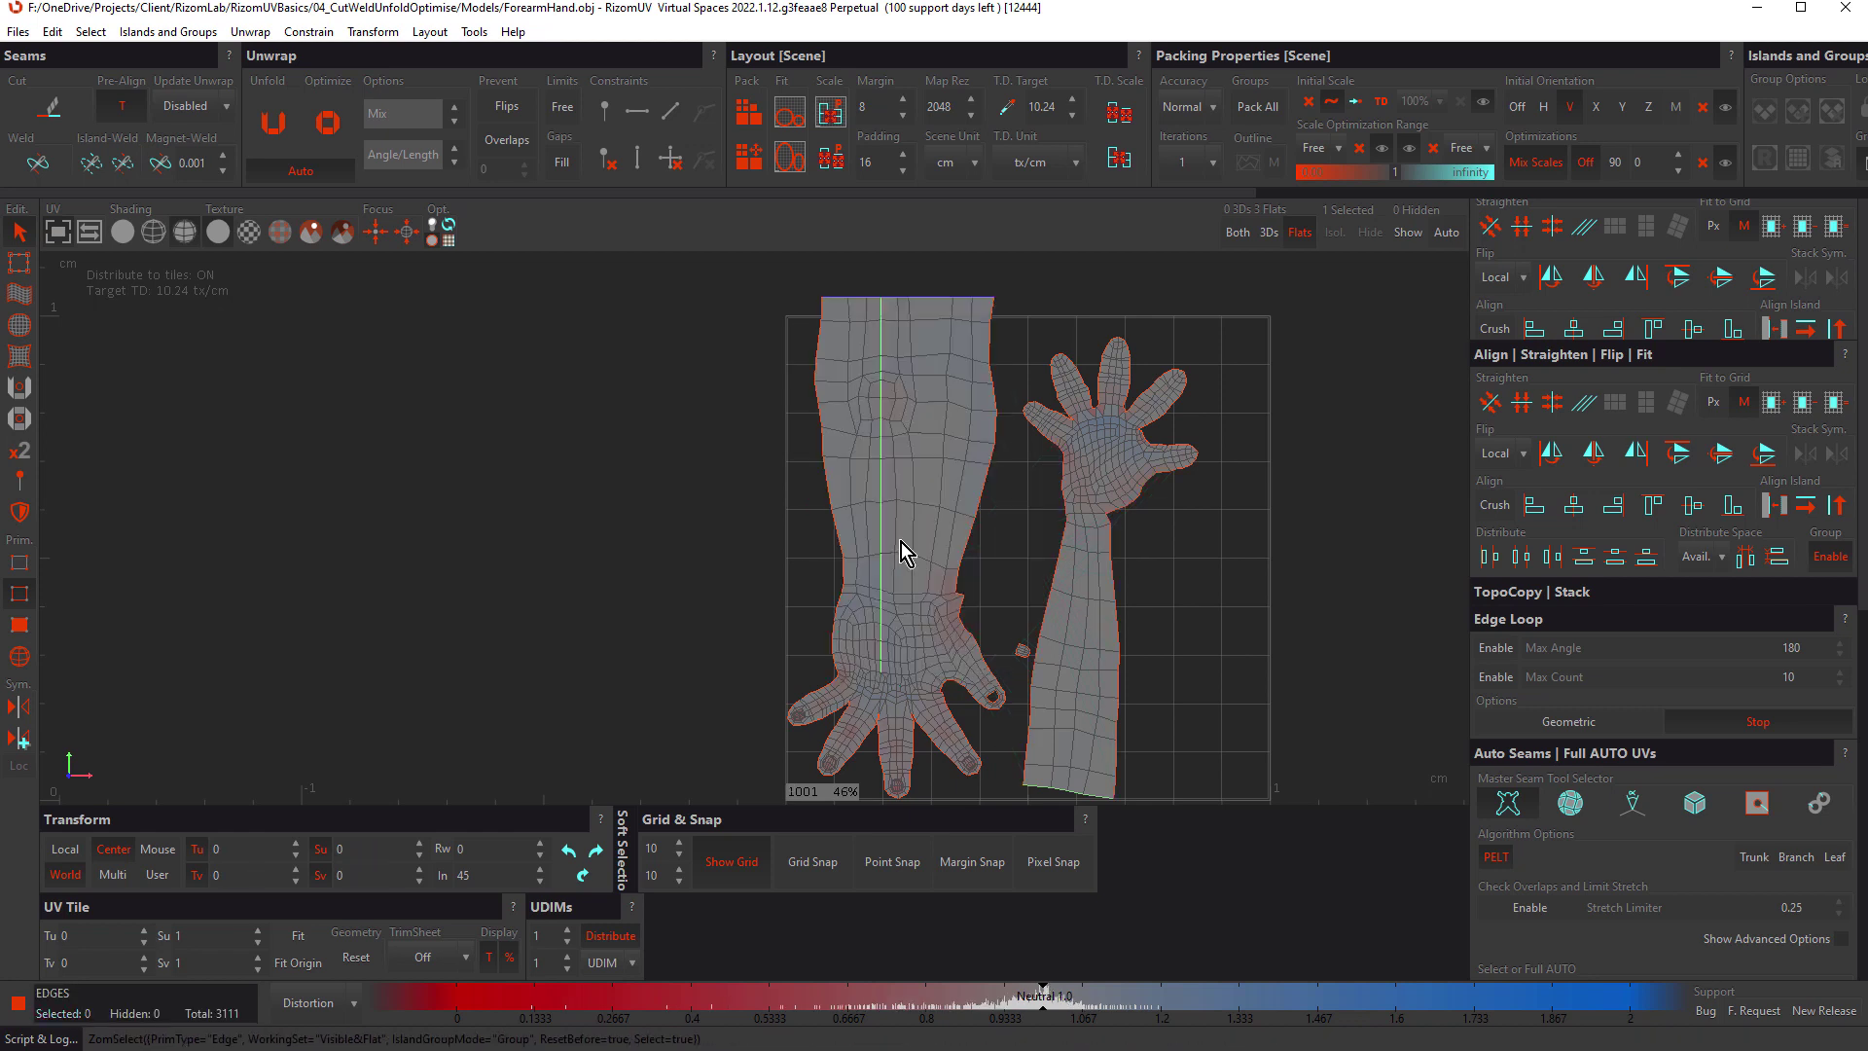
# Step: Select a lengthwise run of edges between the larger forearm's middle line and its outer border beside the thumb, and constrain it as aligned
pyautogui.scroll(5, 888, 730)
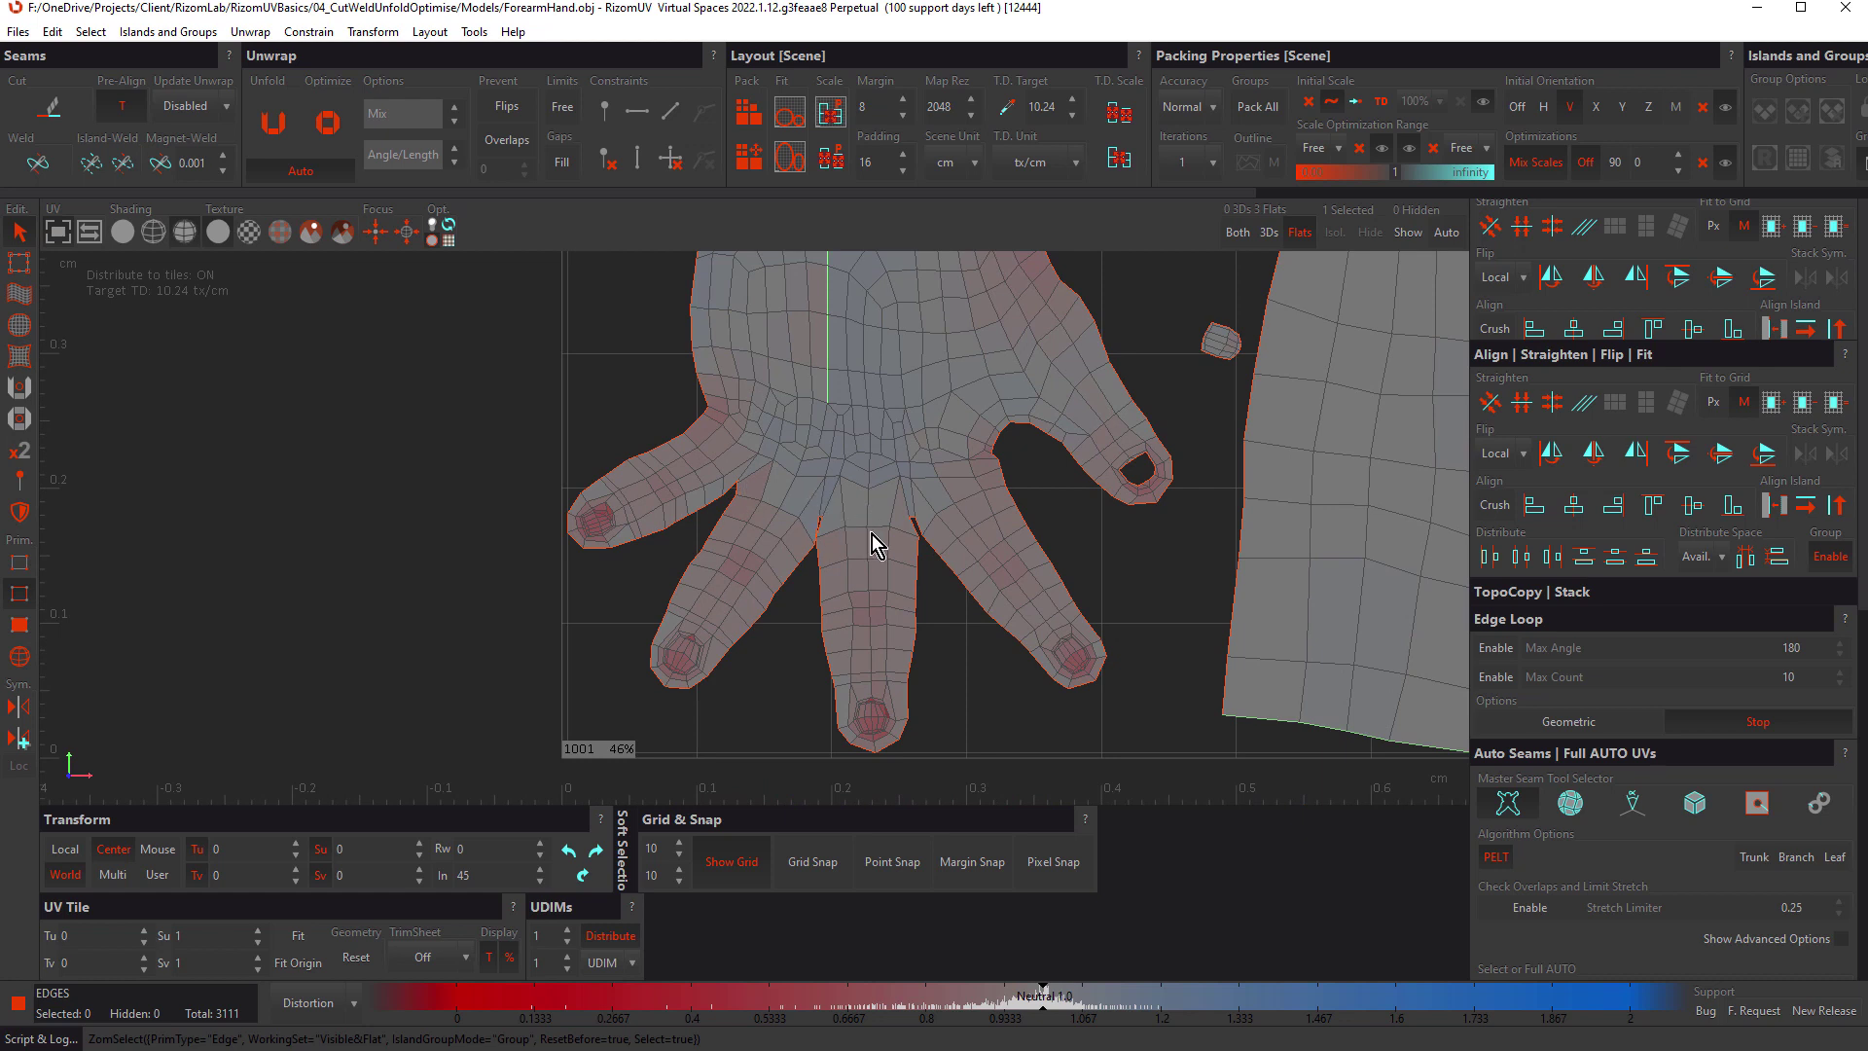
pyautogui.scroll(-5, 909, 459)
pyautogui.scroll(-2, 934, 530)
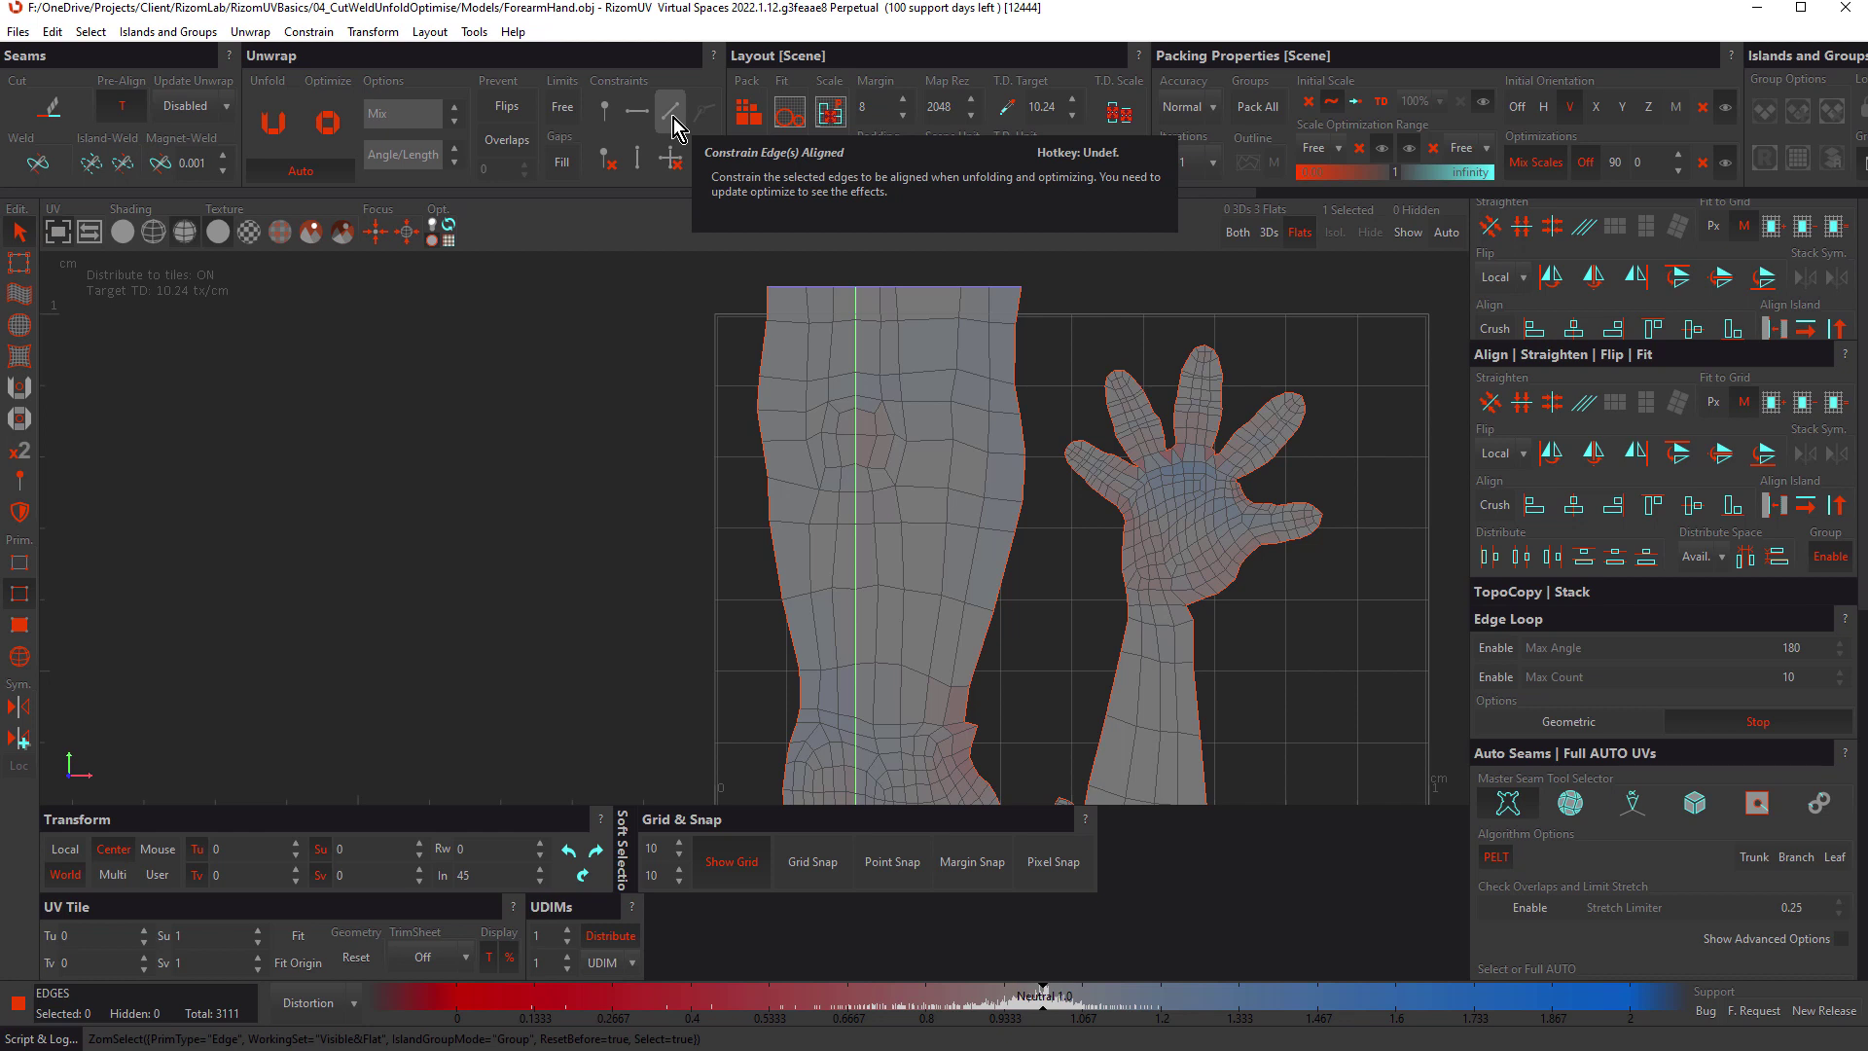
pyautogui.click(949, 422)
pyautogui.click(948, 622)
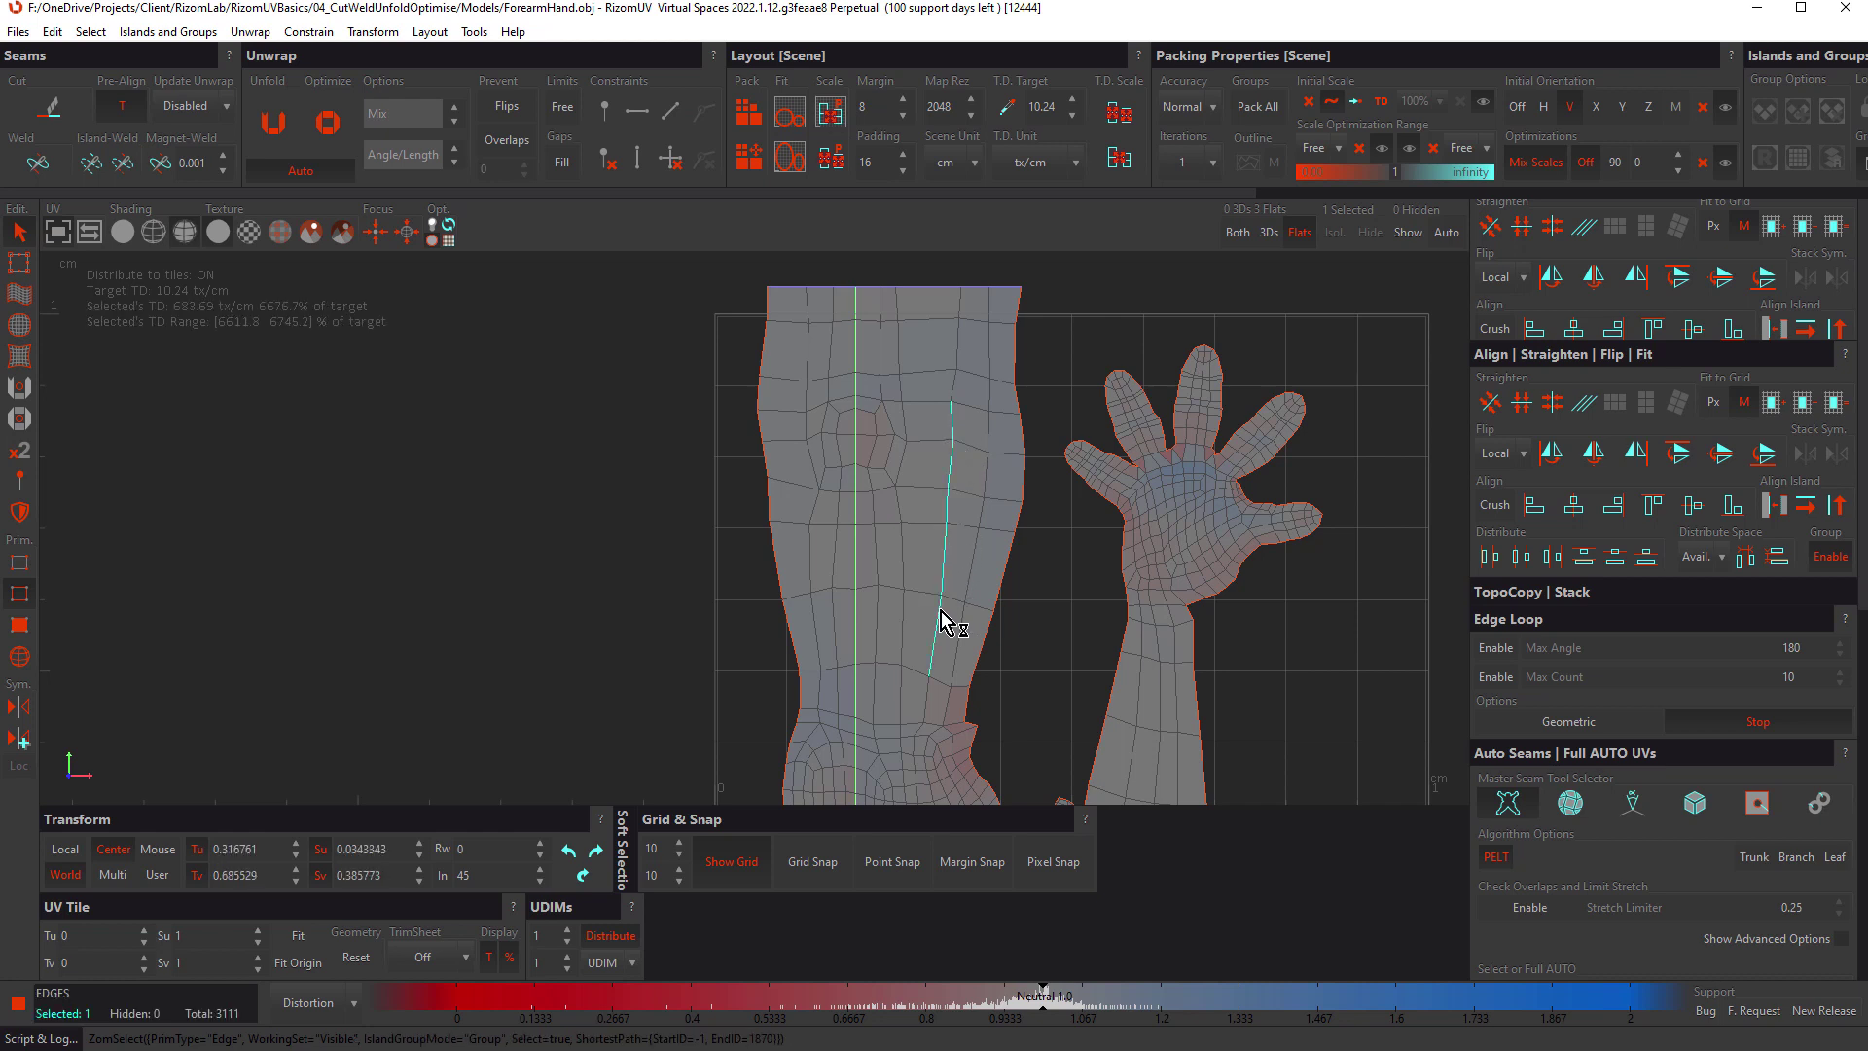
pyautogui.click(673, 109)
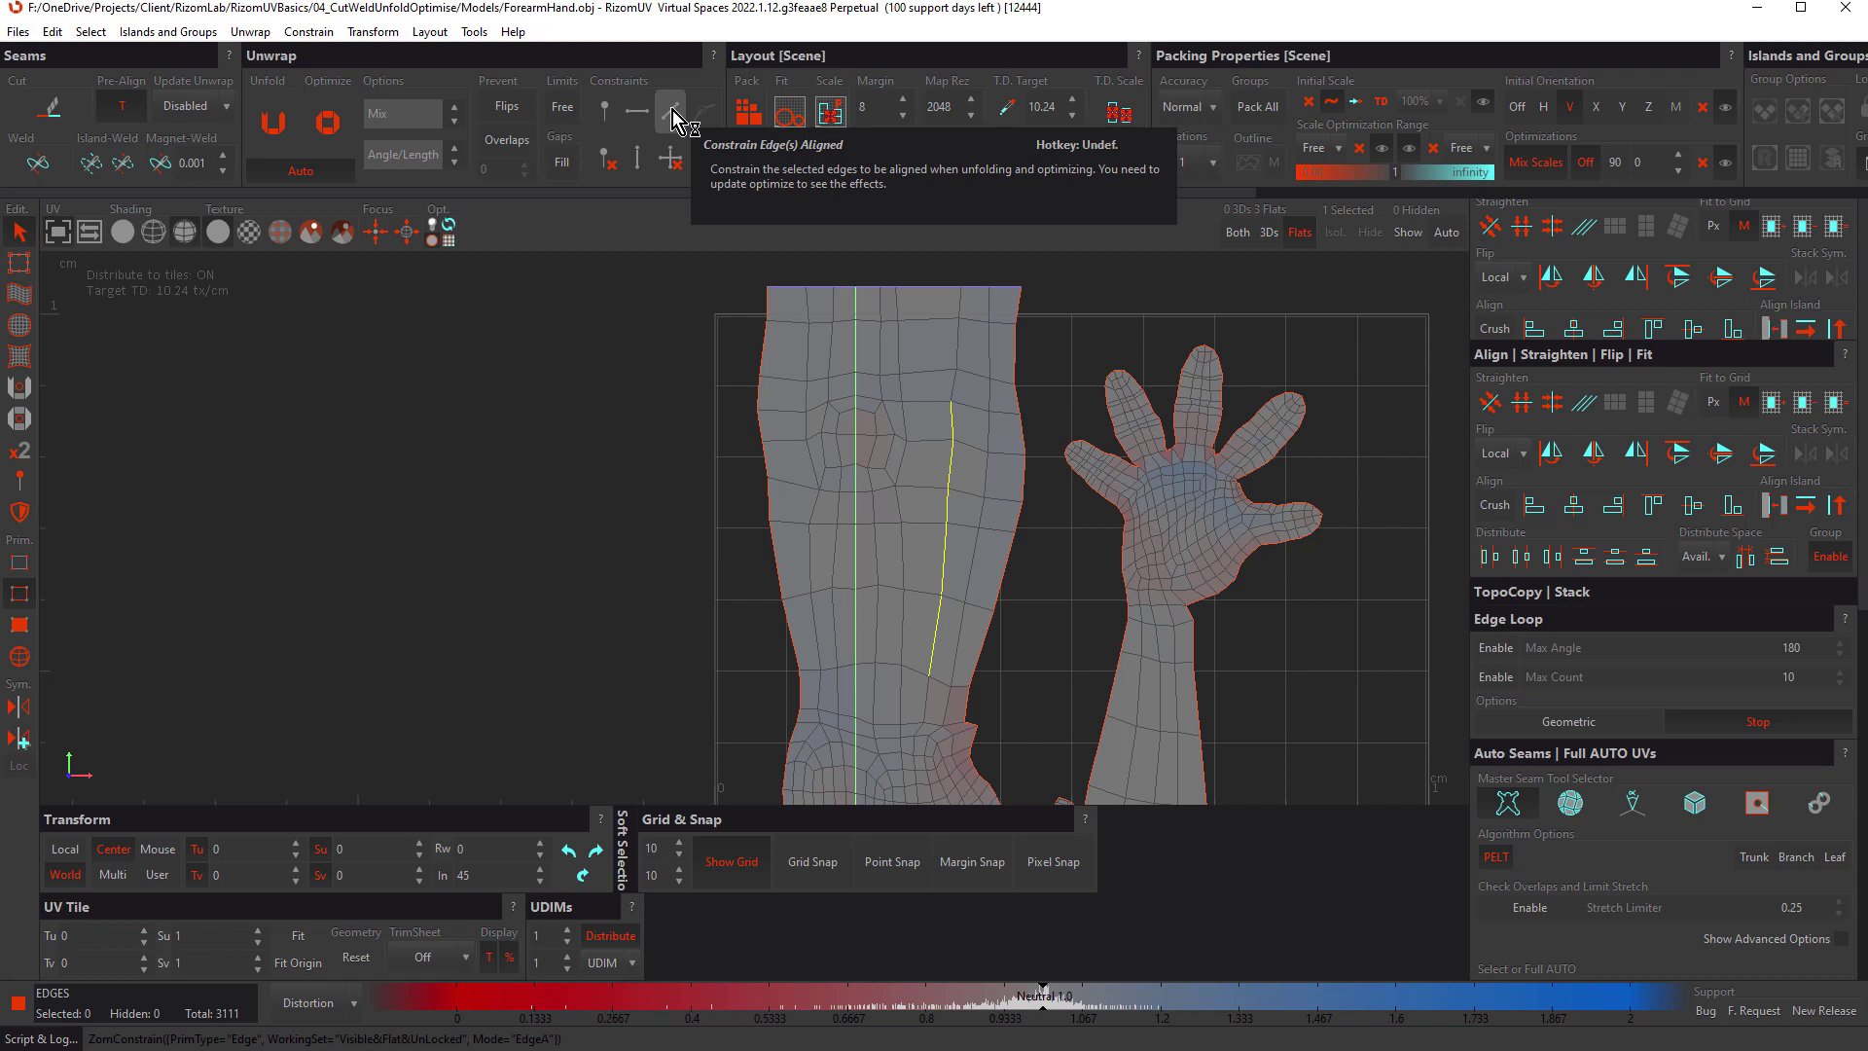
# Step: Select the edges around the aligned run on the larger forearm, optimize that area instead of unfolding it, and clear the selection
pyautogui.moveTo(893, 374); pyautogui.dragTo(1003, 692)
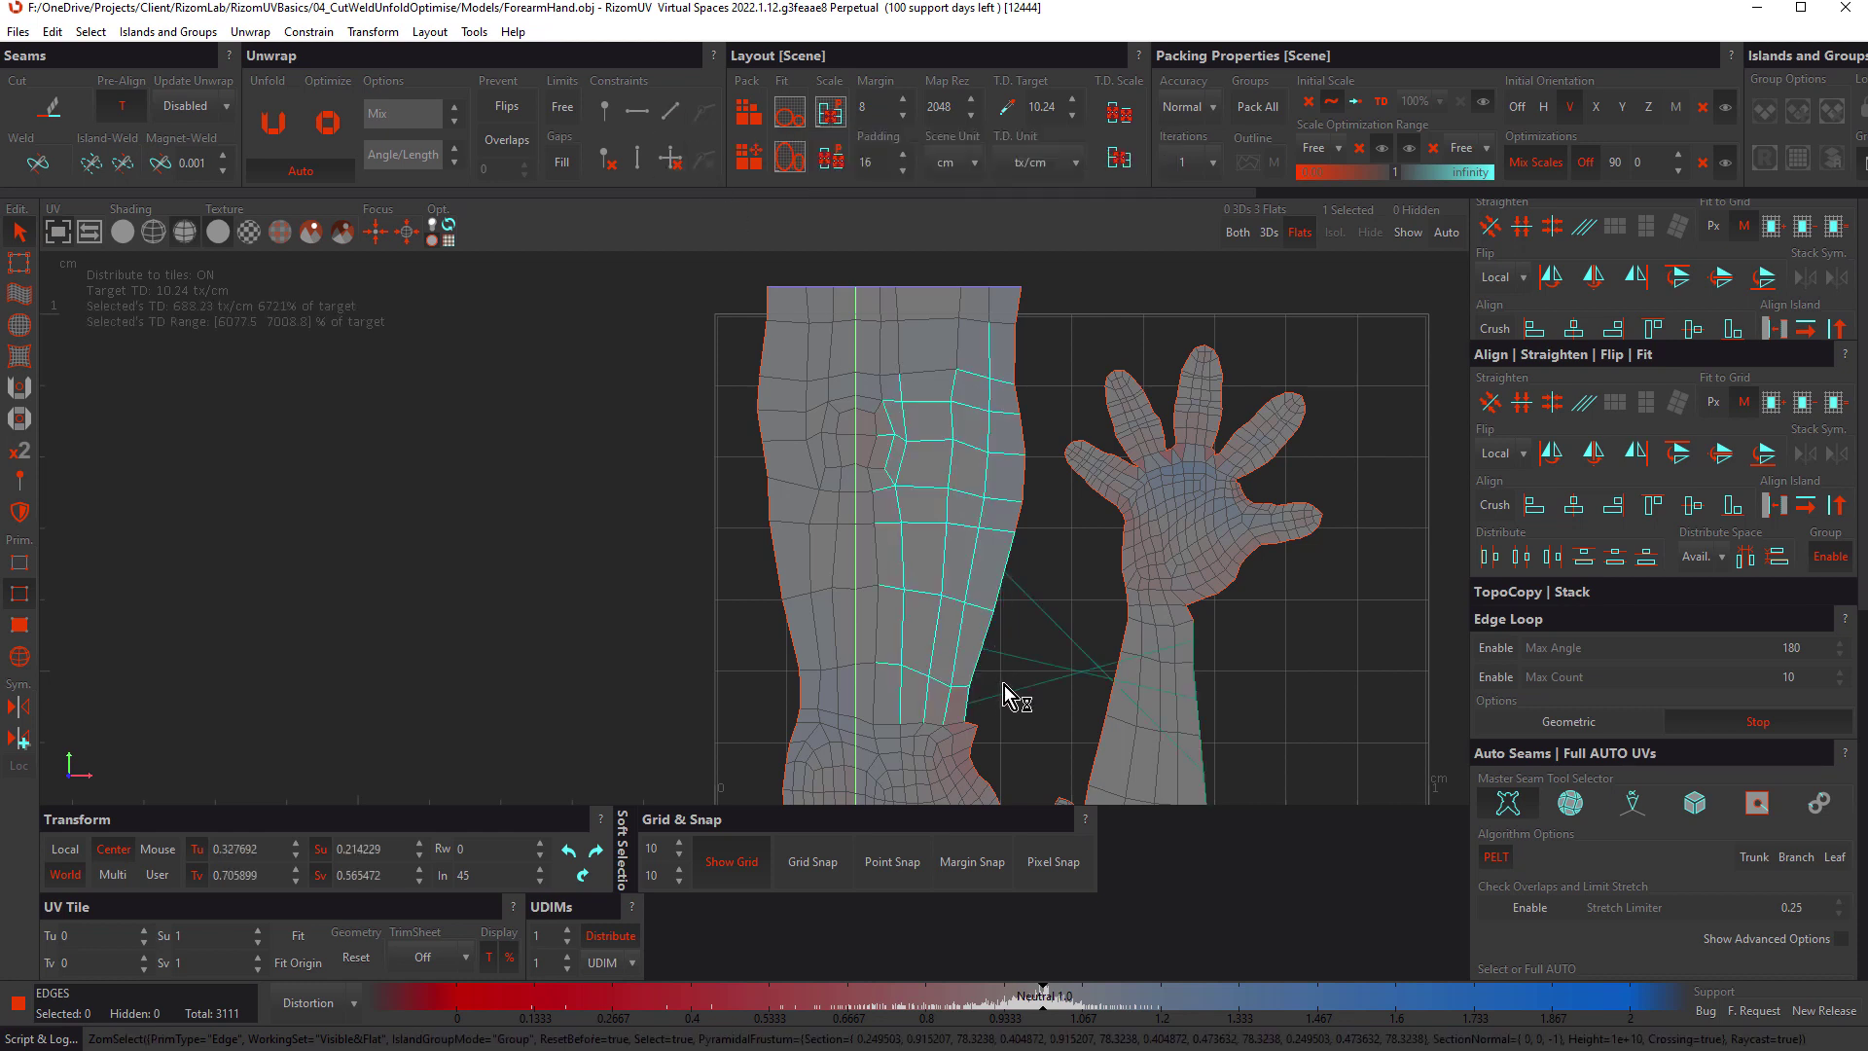
pyautogui.press('u')
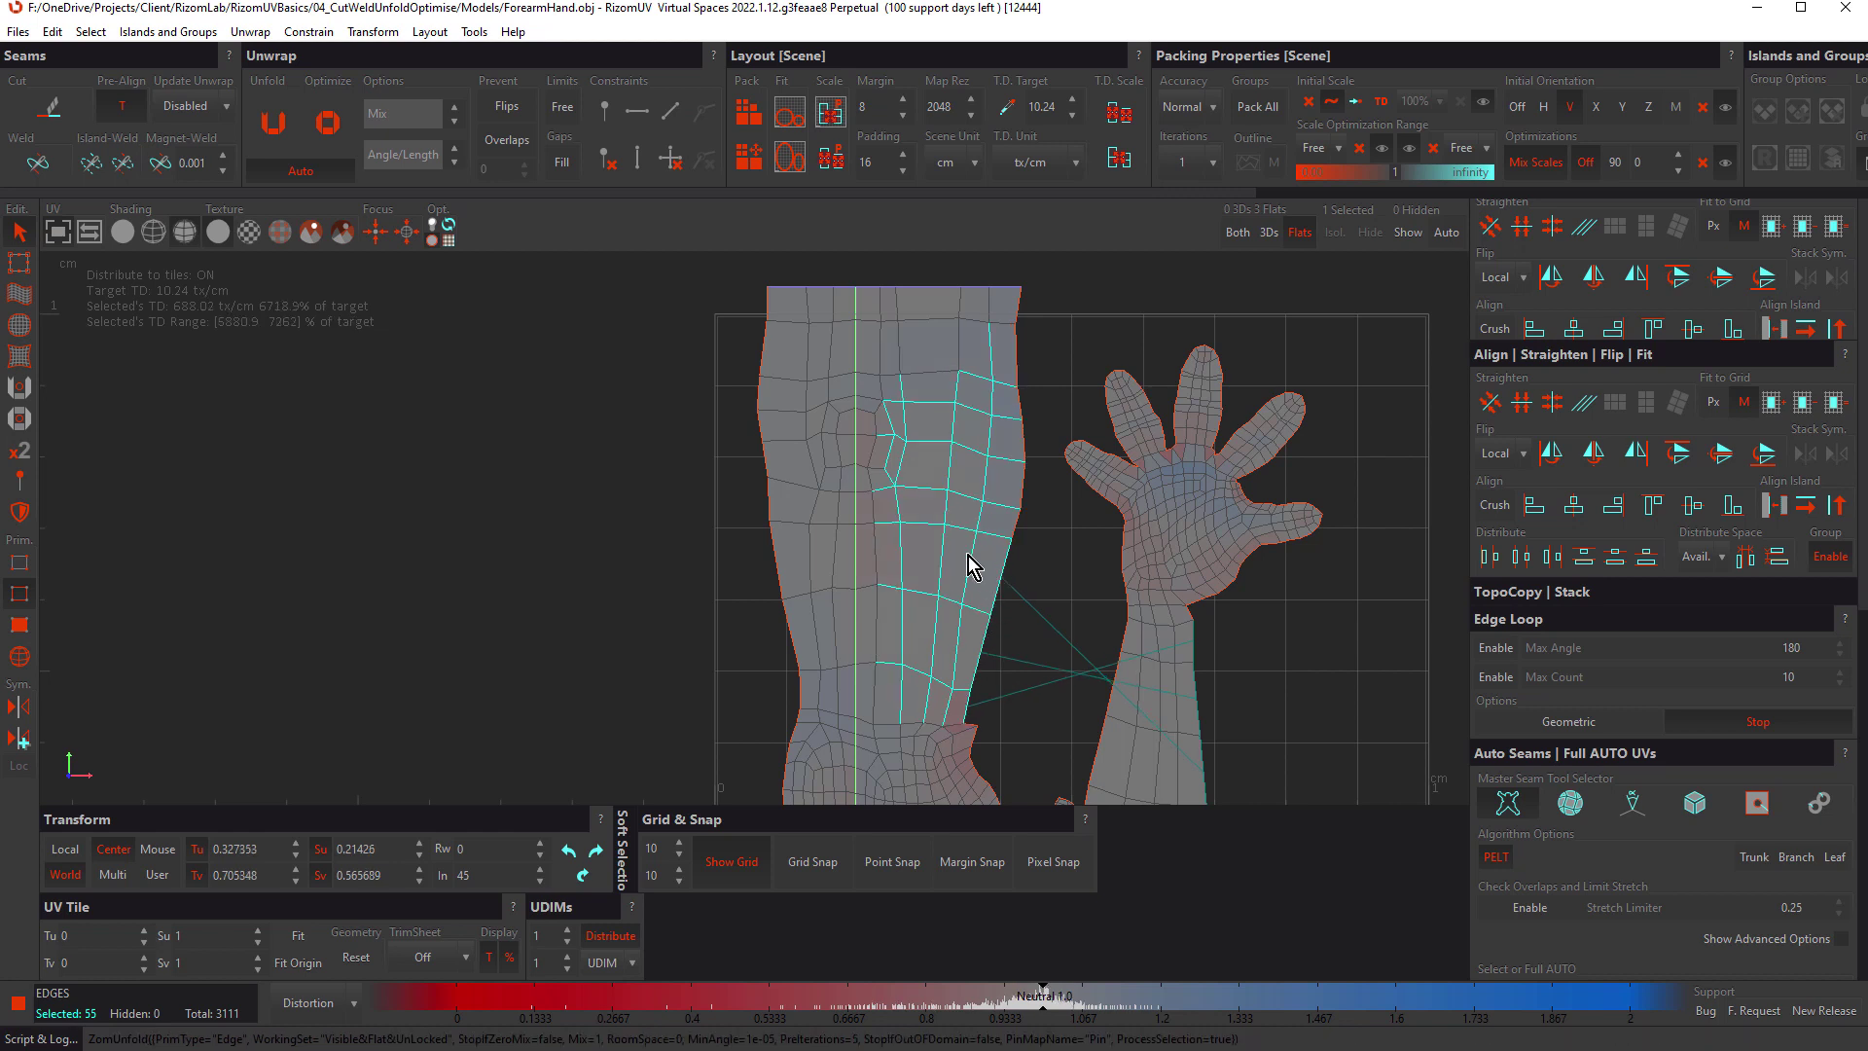
pyautogui.hotkey('ctrl', 'z')
pyautogui.press('o')
pyautogui.click(1064, 535)
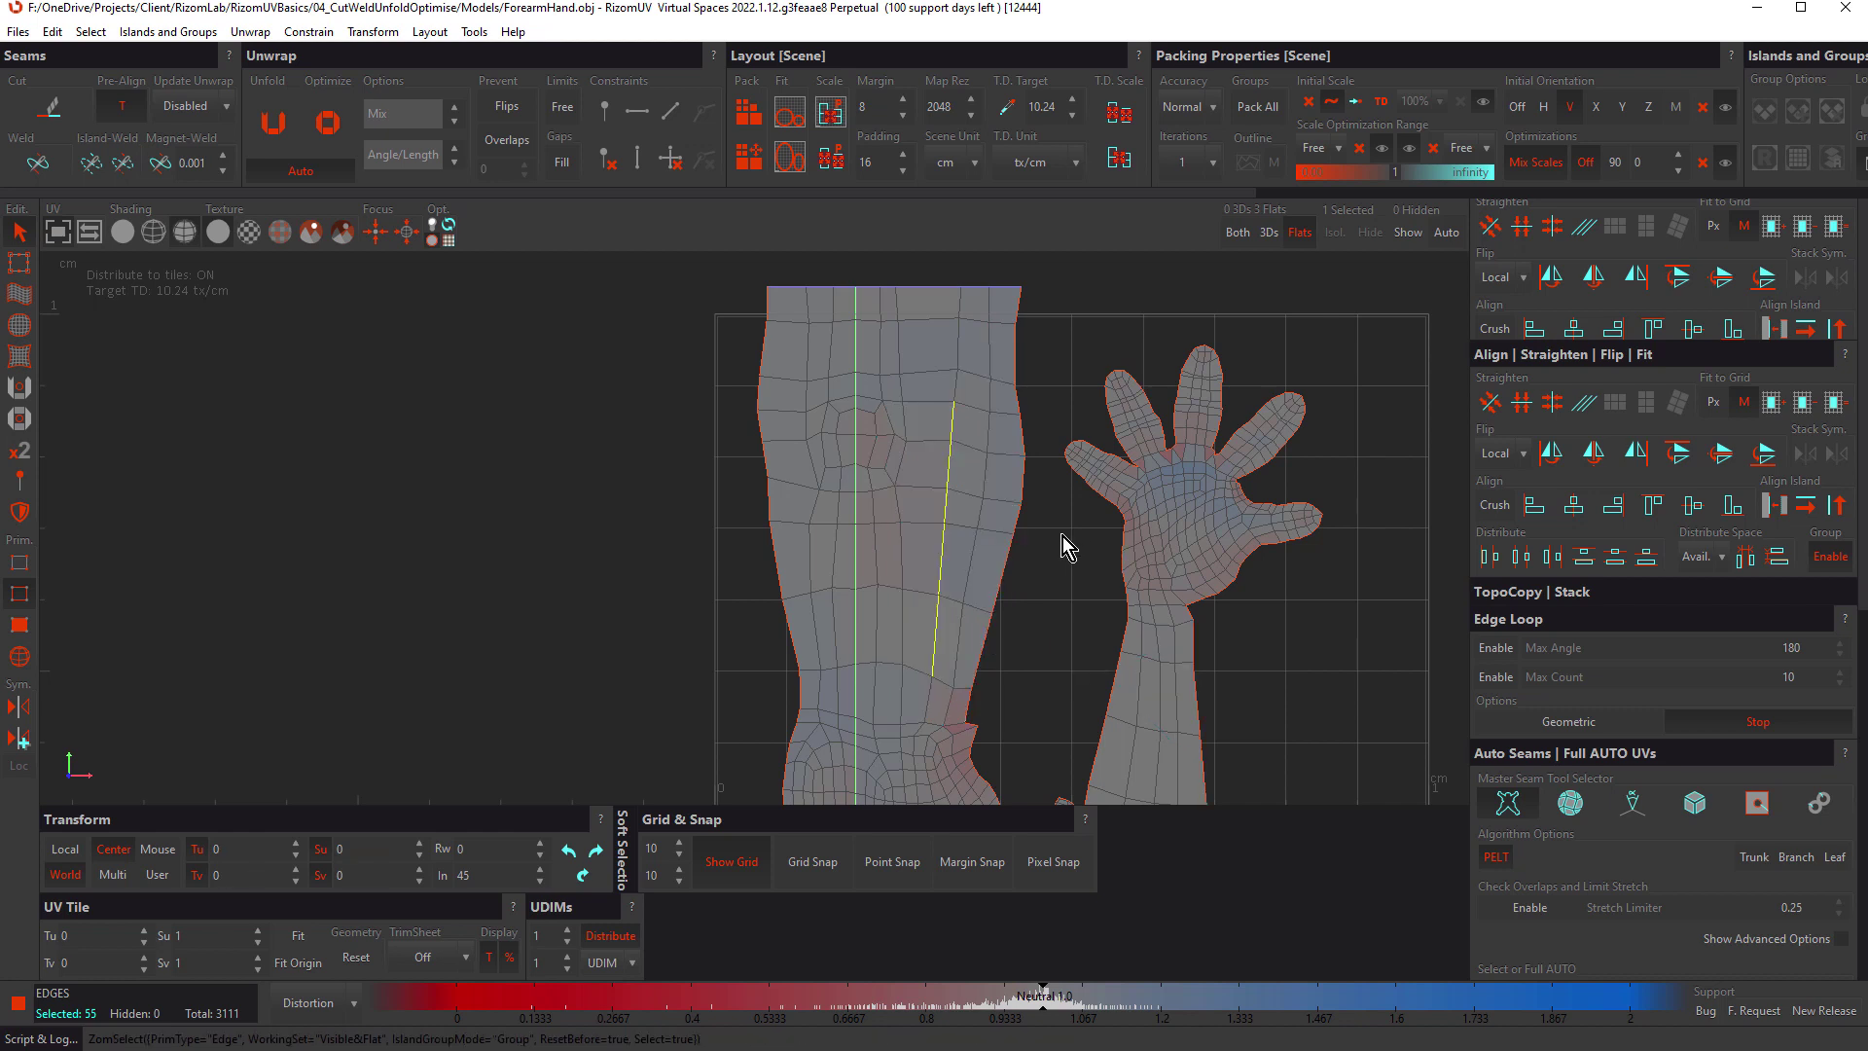
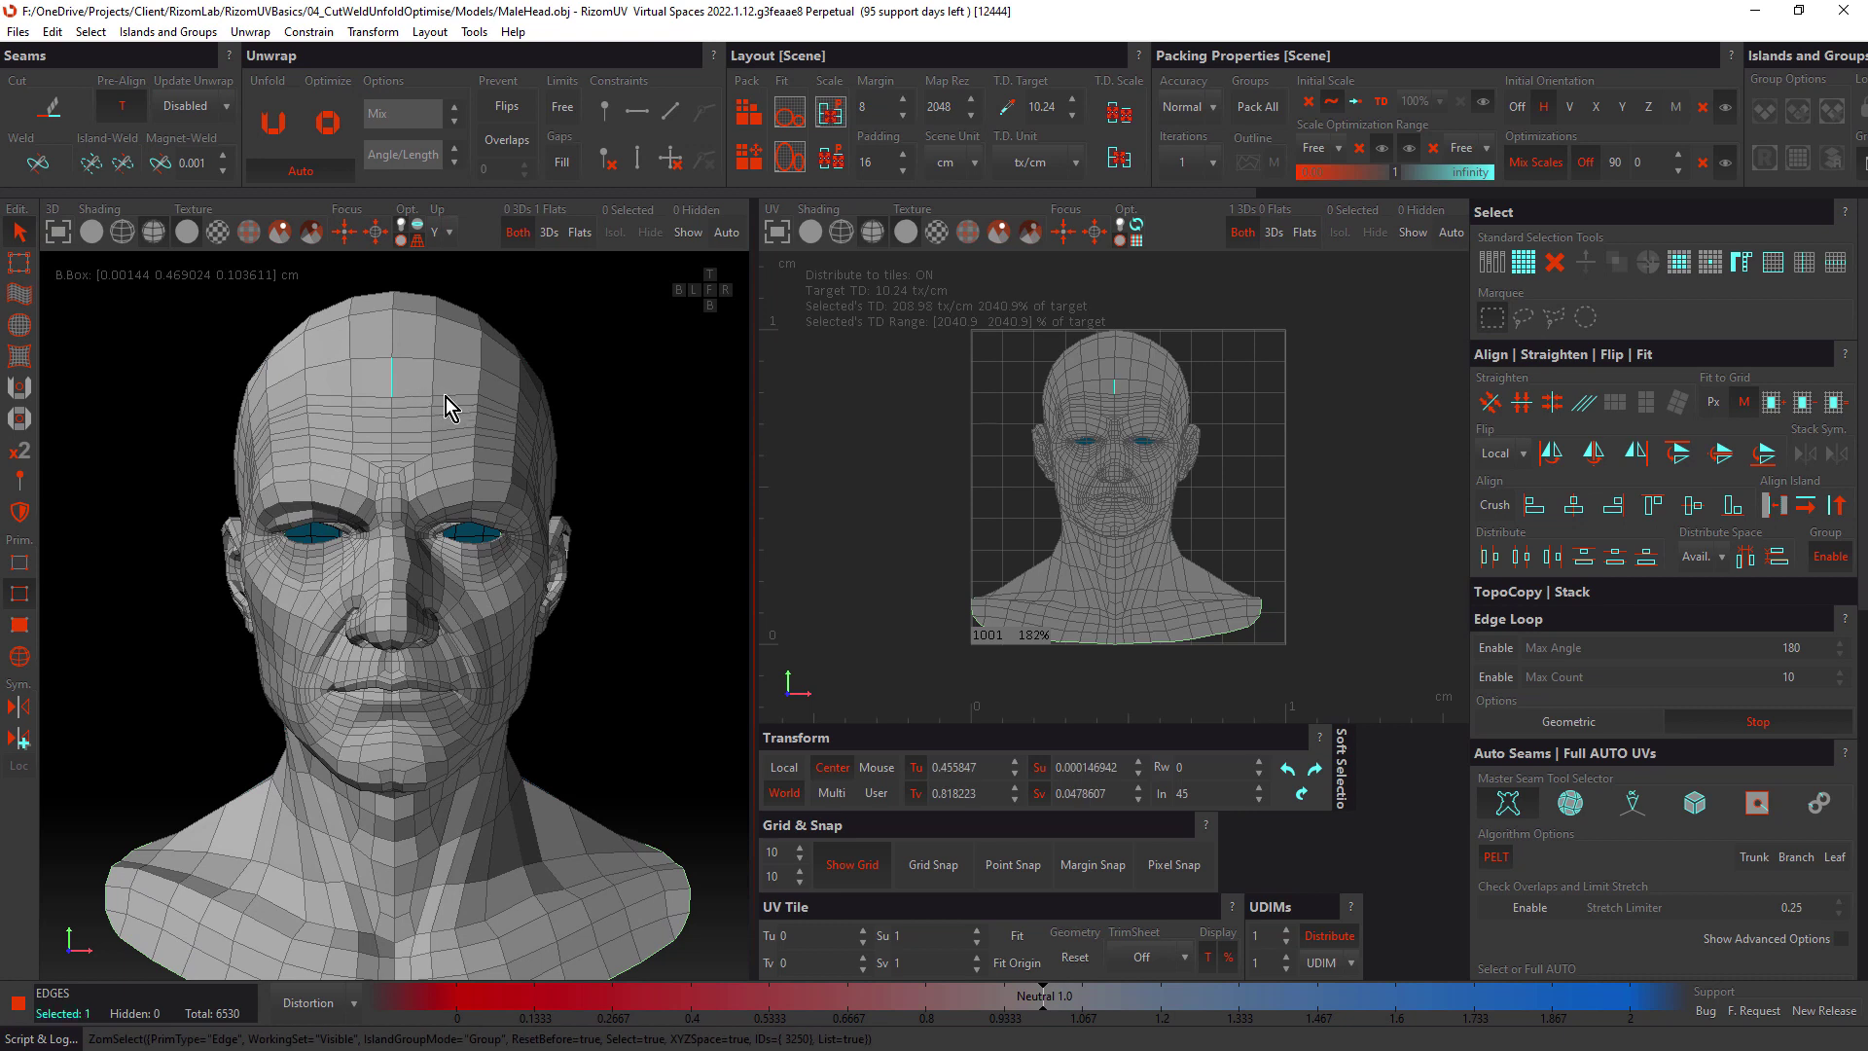
# Step: Cut MaleHead along the midline from the forehead over the crown to the nape, and unfold it with Flips, Overlaps and Fill enabled
pyautogui.moveTo(427, 414); pyautogui.dragTo(692, 525, button='middle')
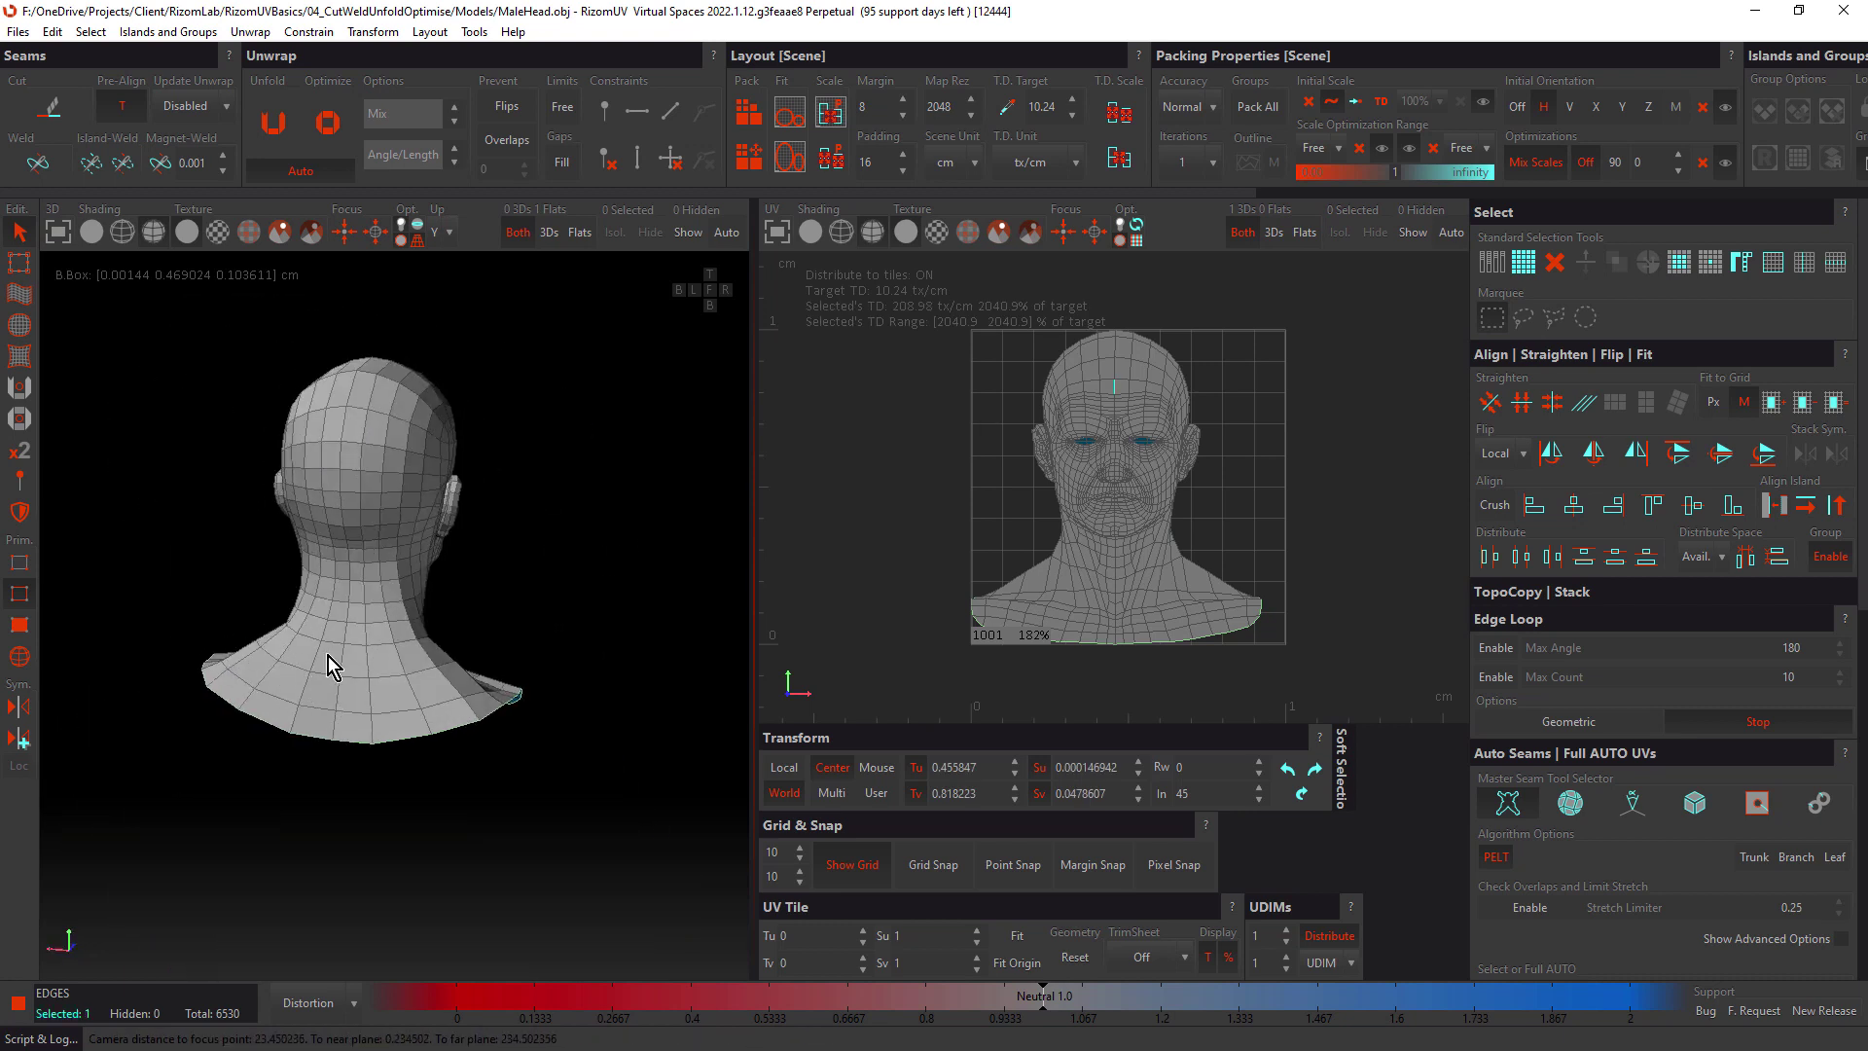
pyautogui.scroll(4, 370, 654)
pyautogui.keyDown('ctrl'); pyautogui.click(359, 773); pyautogui.keyUp('ctrl')
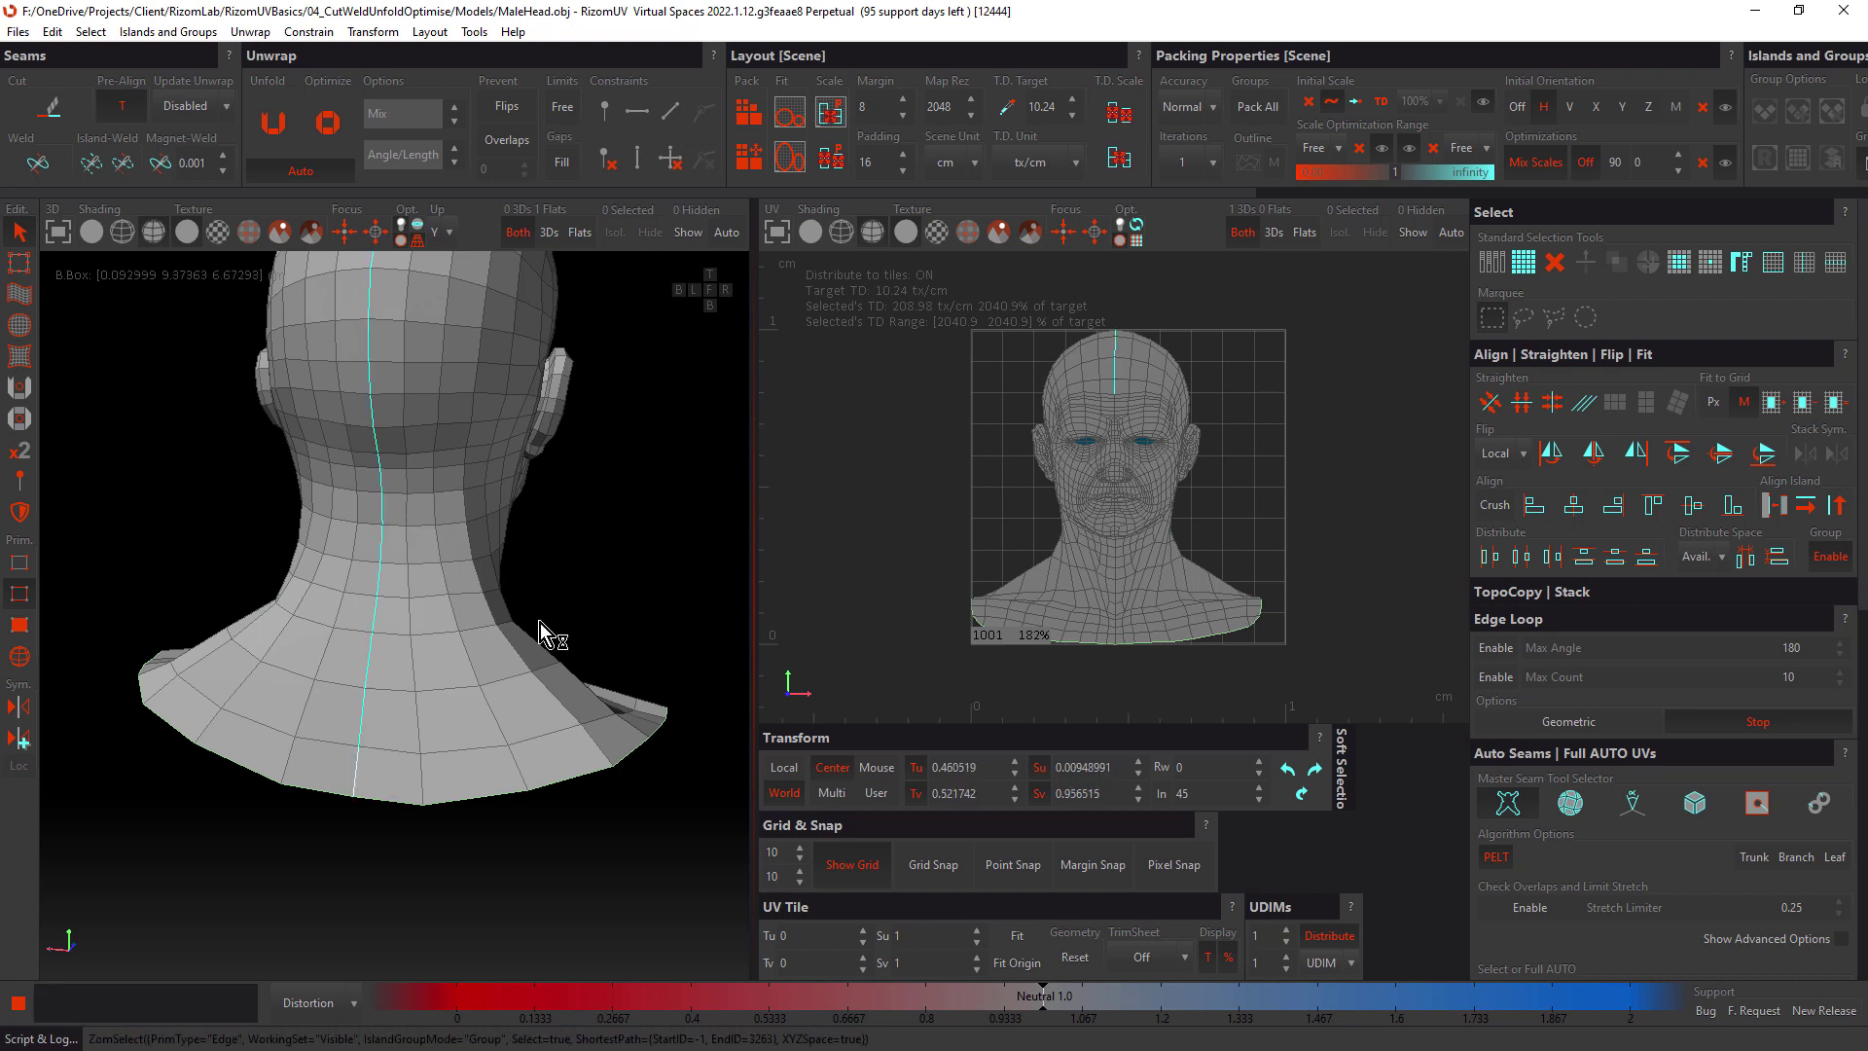
pyautogui.click(494, 110)
pyautogui.click(507, 139)
pyautogui.click(557, 164)
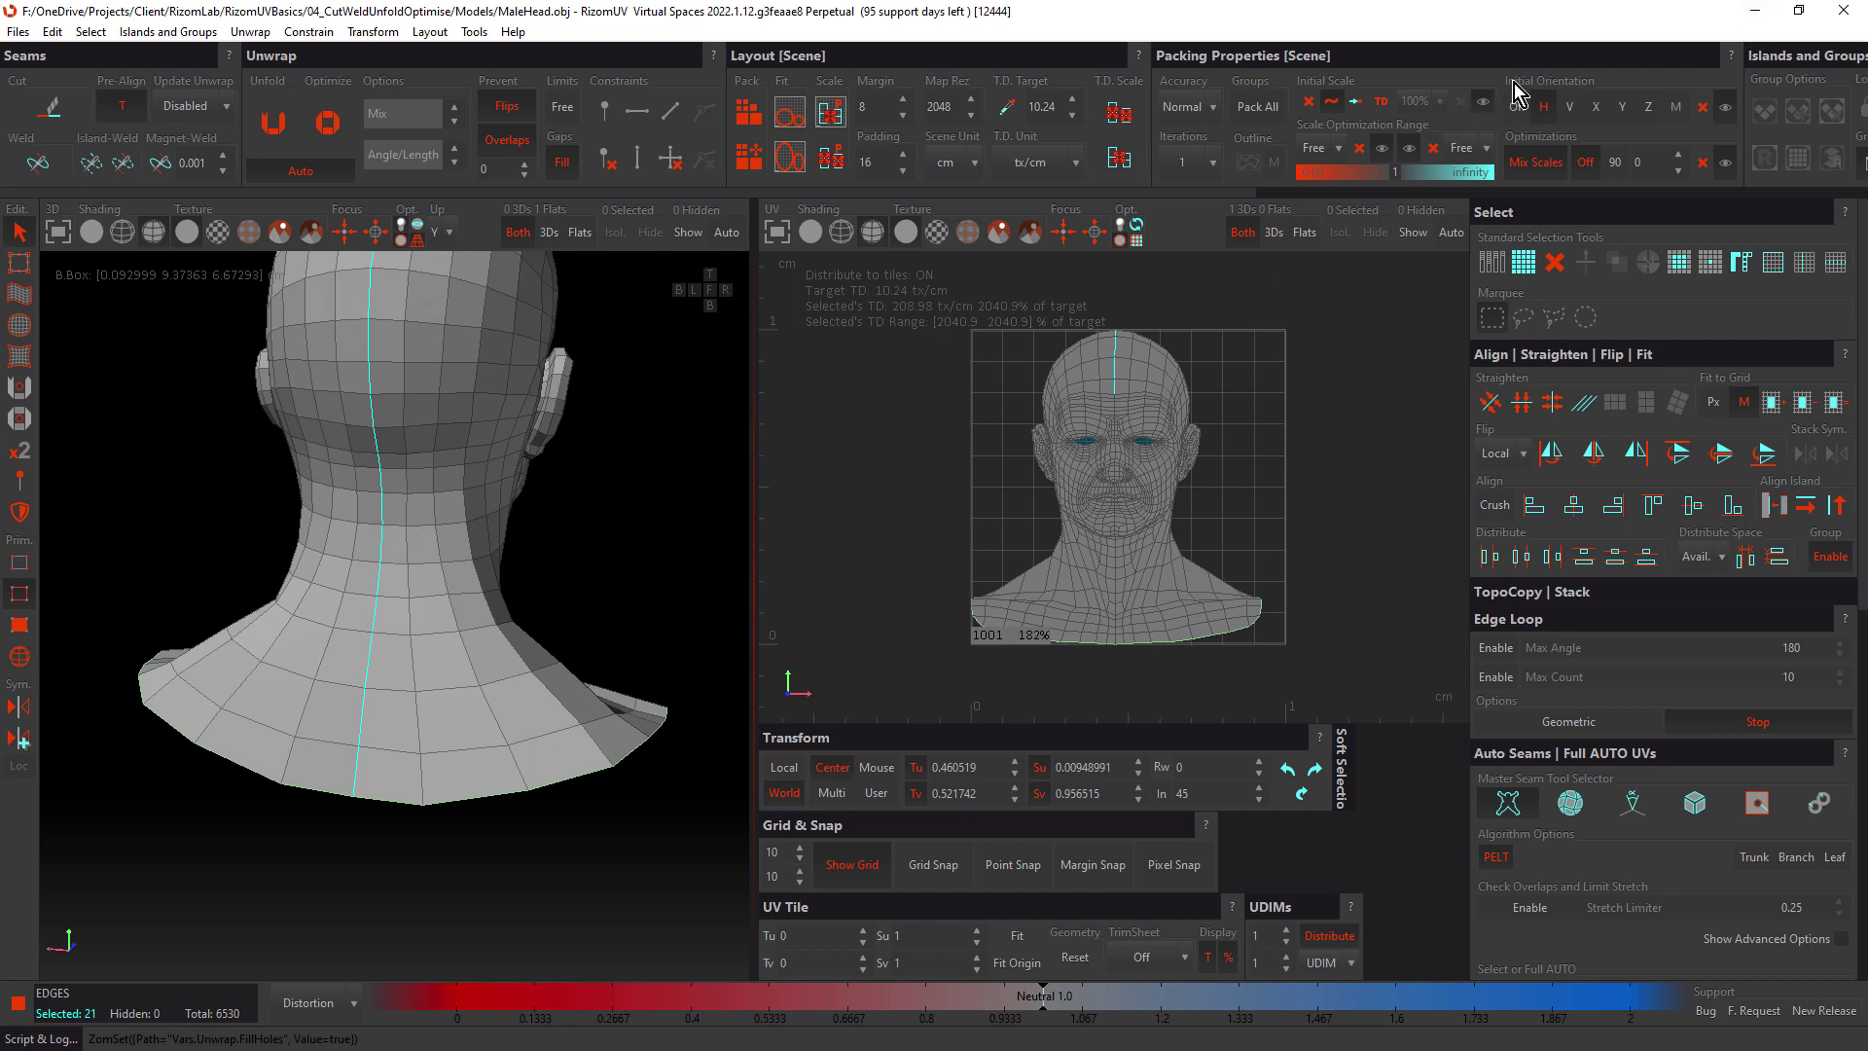
pyautogui.press('c')
pyautogui.press('u')
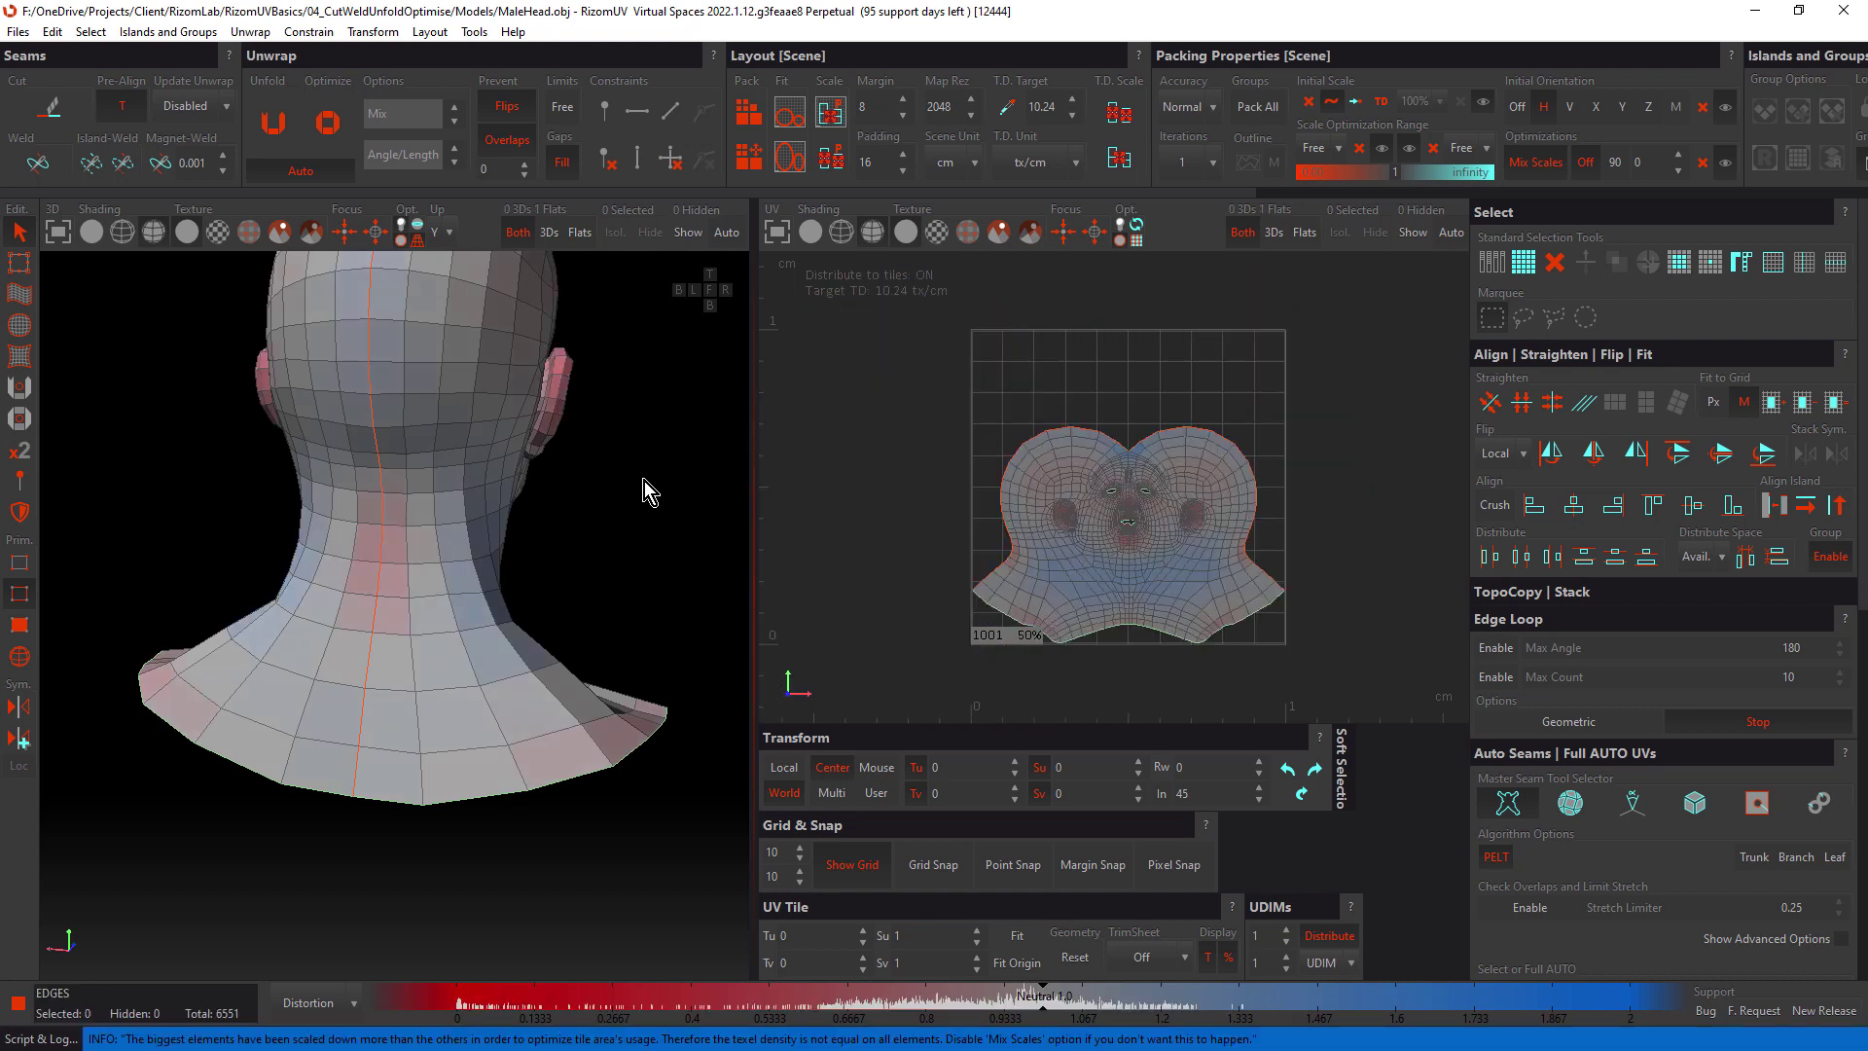
# Step: Show only the UV view, select both cut borders of the head island, and pin them
pyautogui.press('F2')
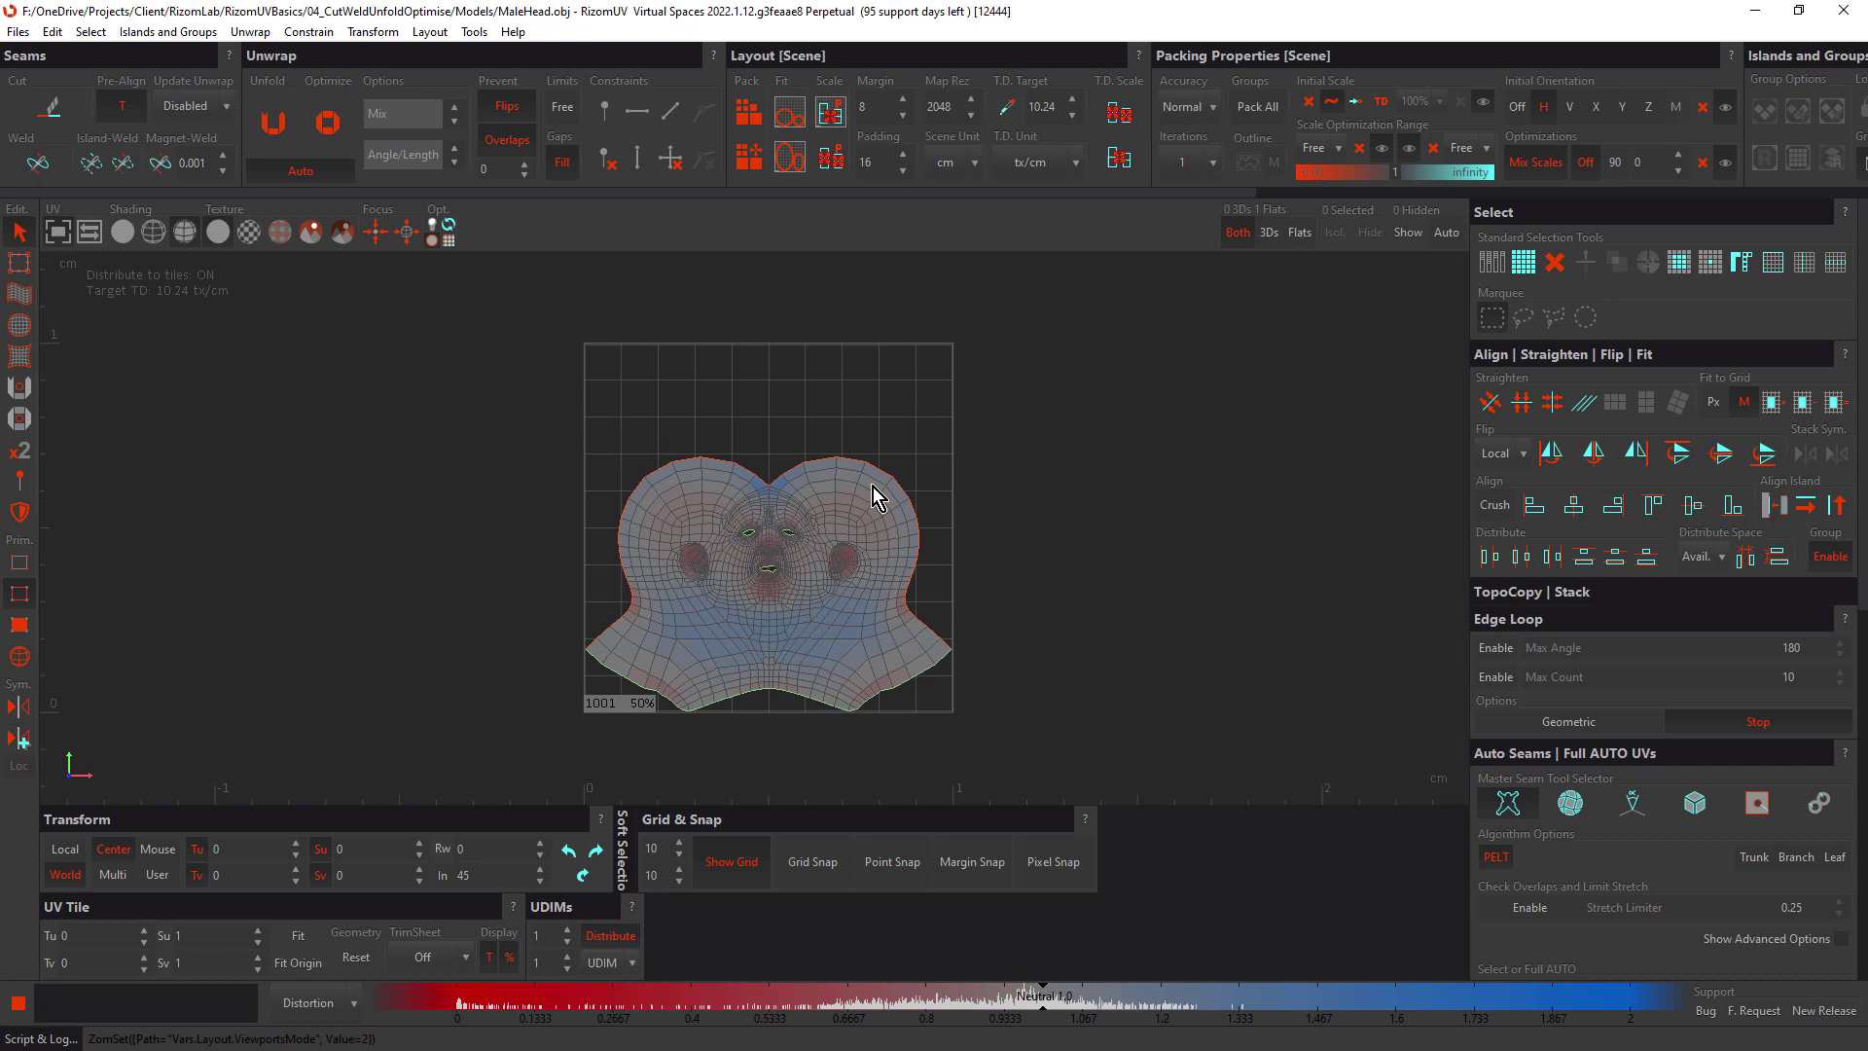
pyautogui.scroll(3, 1049, 456)
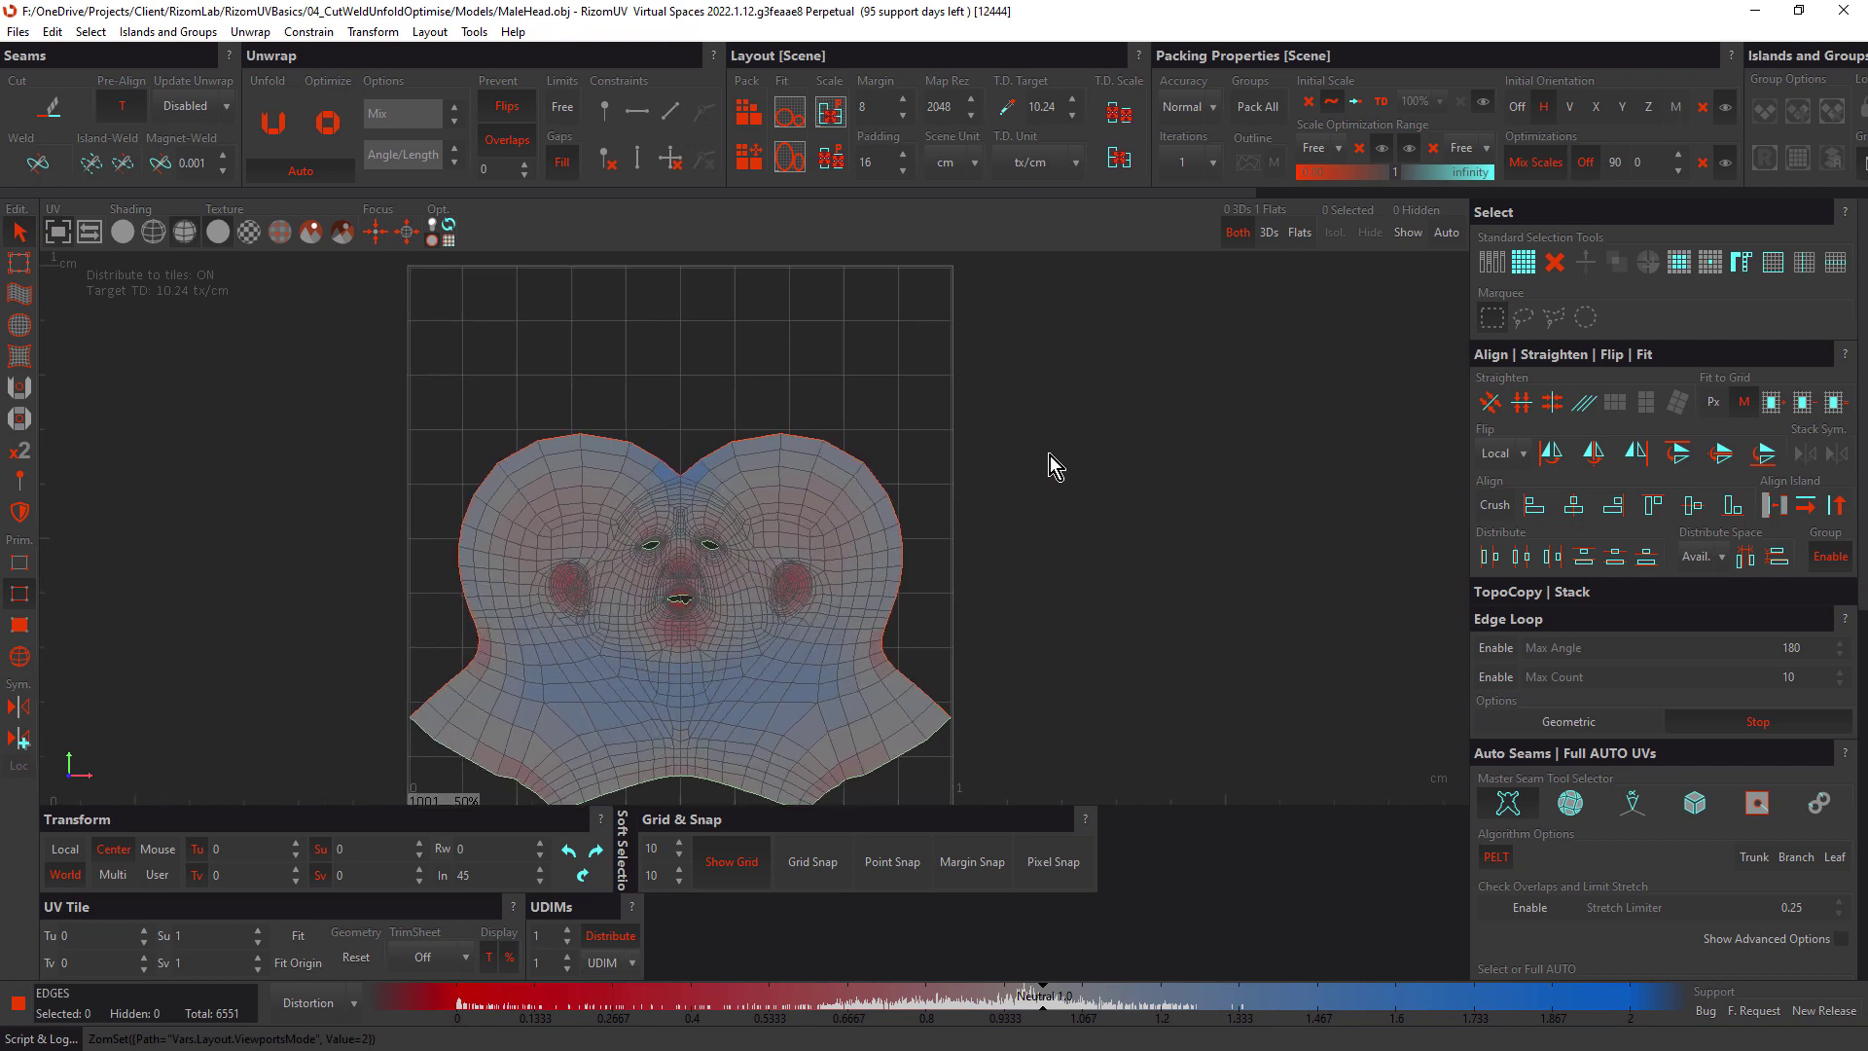
pyautogui.scroll(-1, 969, 467)
pyautogui.moveTo(1011, 457); pyautogui.dragTo(1038, 446, button='middle')
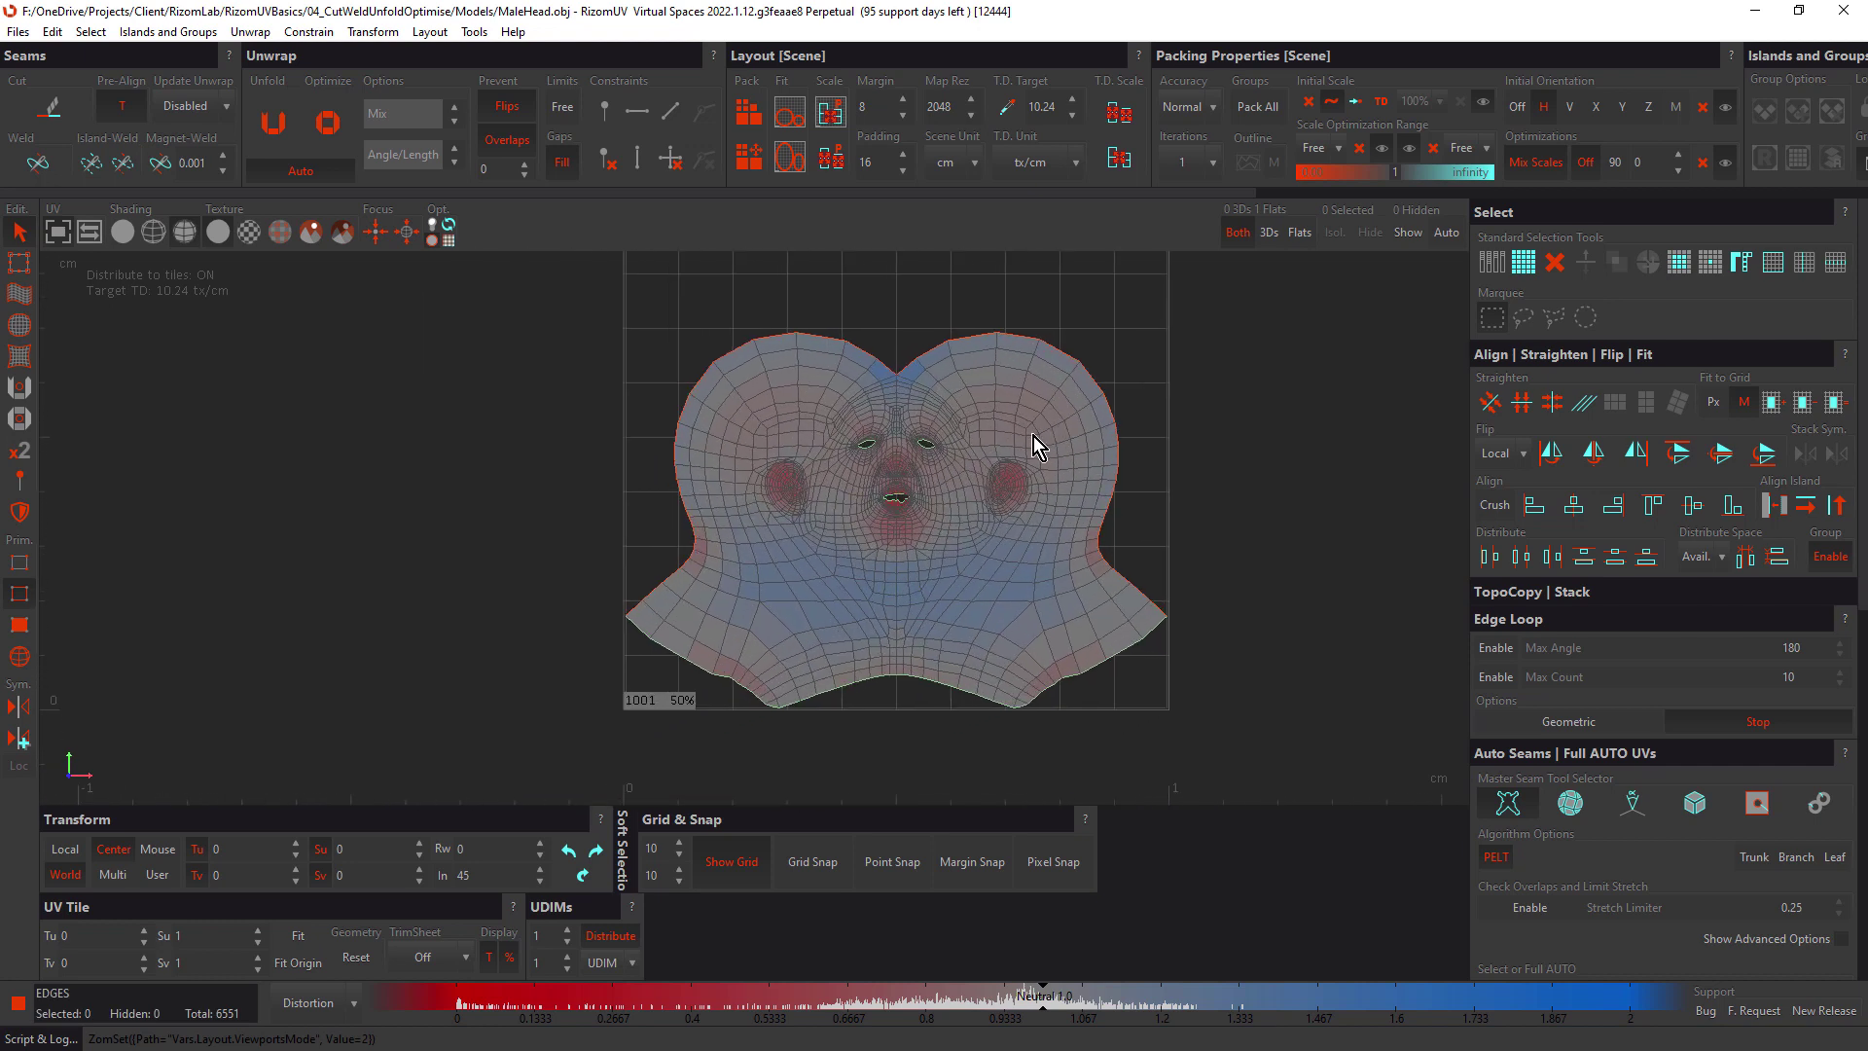
pyautogui.doubleClick(676, 575)
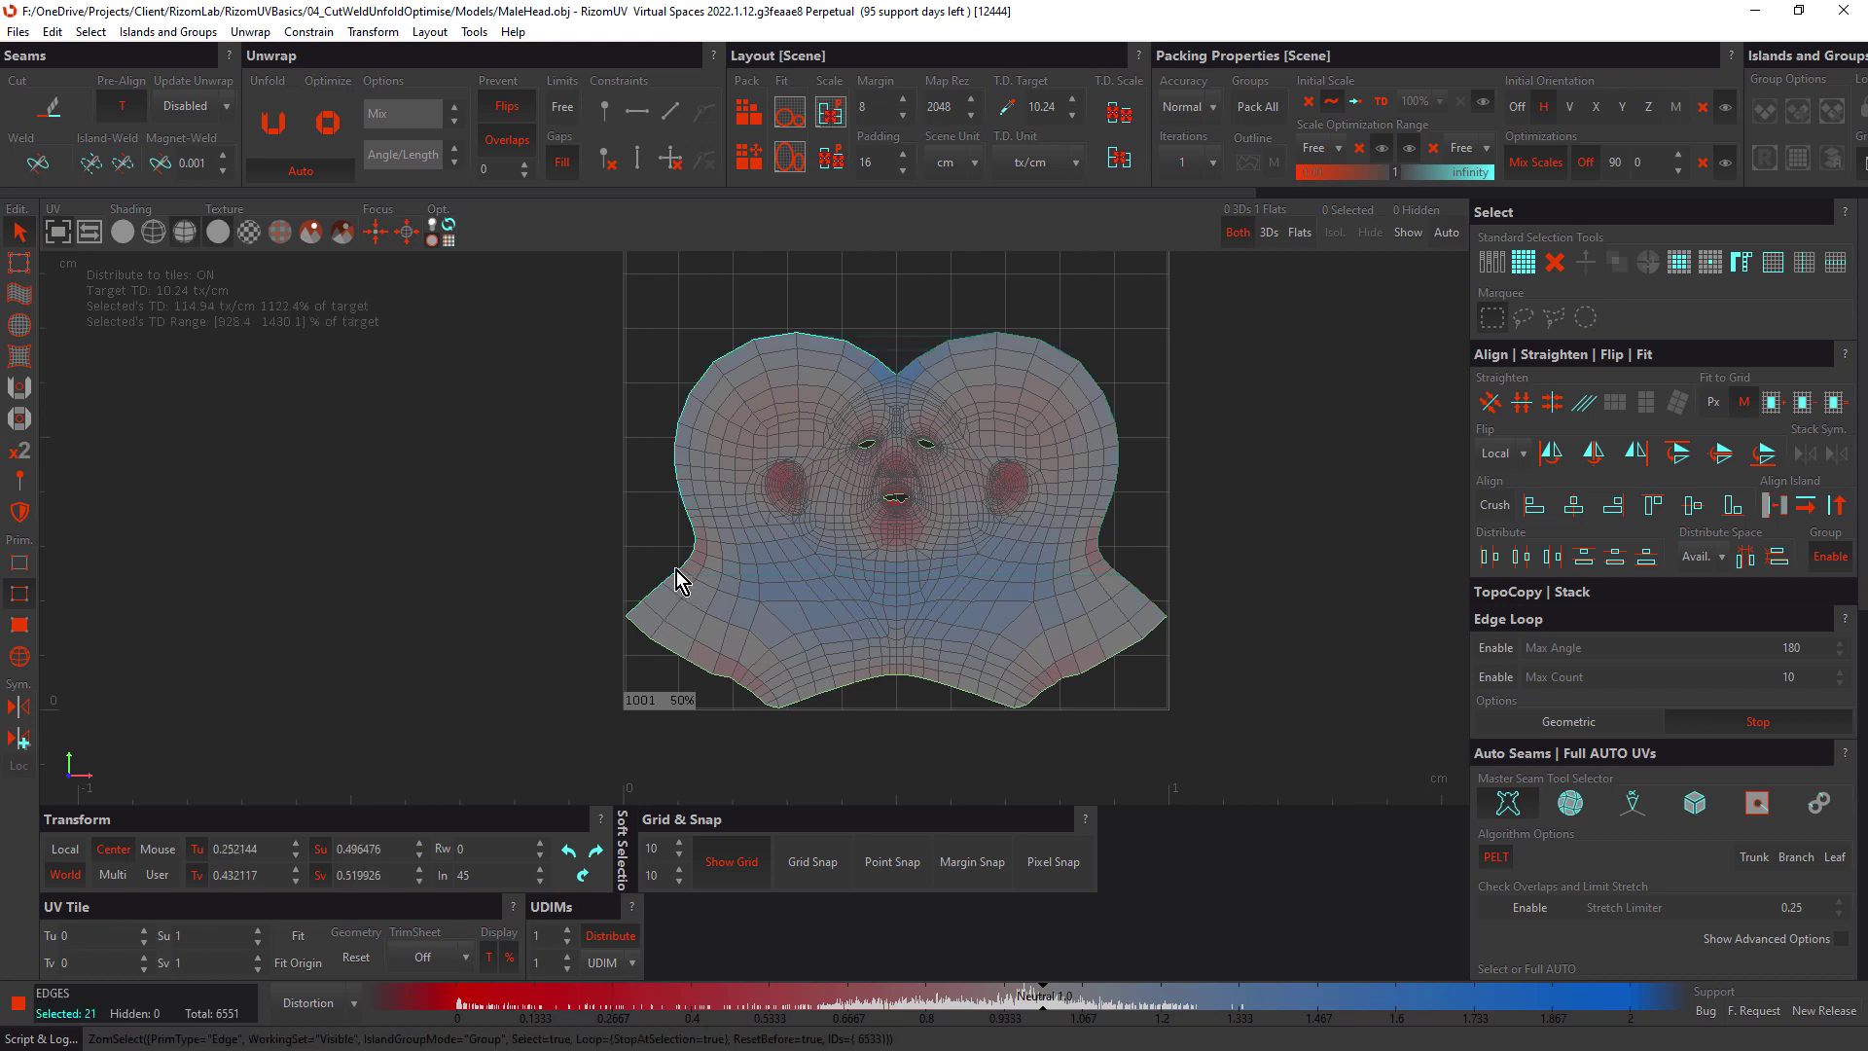
pyautogui.keyDown('shift'); pyautogui.doubleClick(929, 365); pyautogui.keyUp('shift')
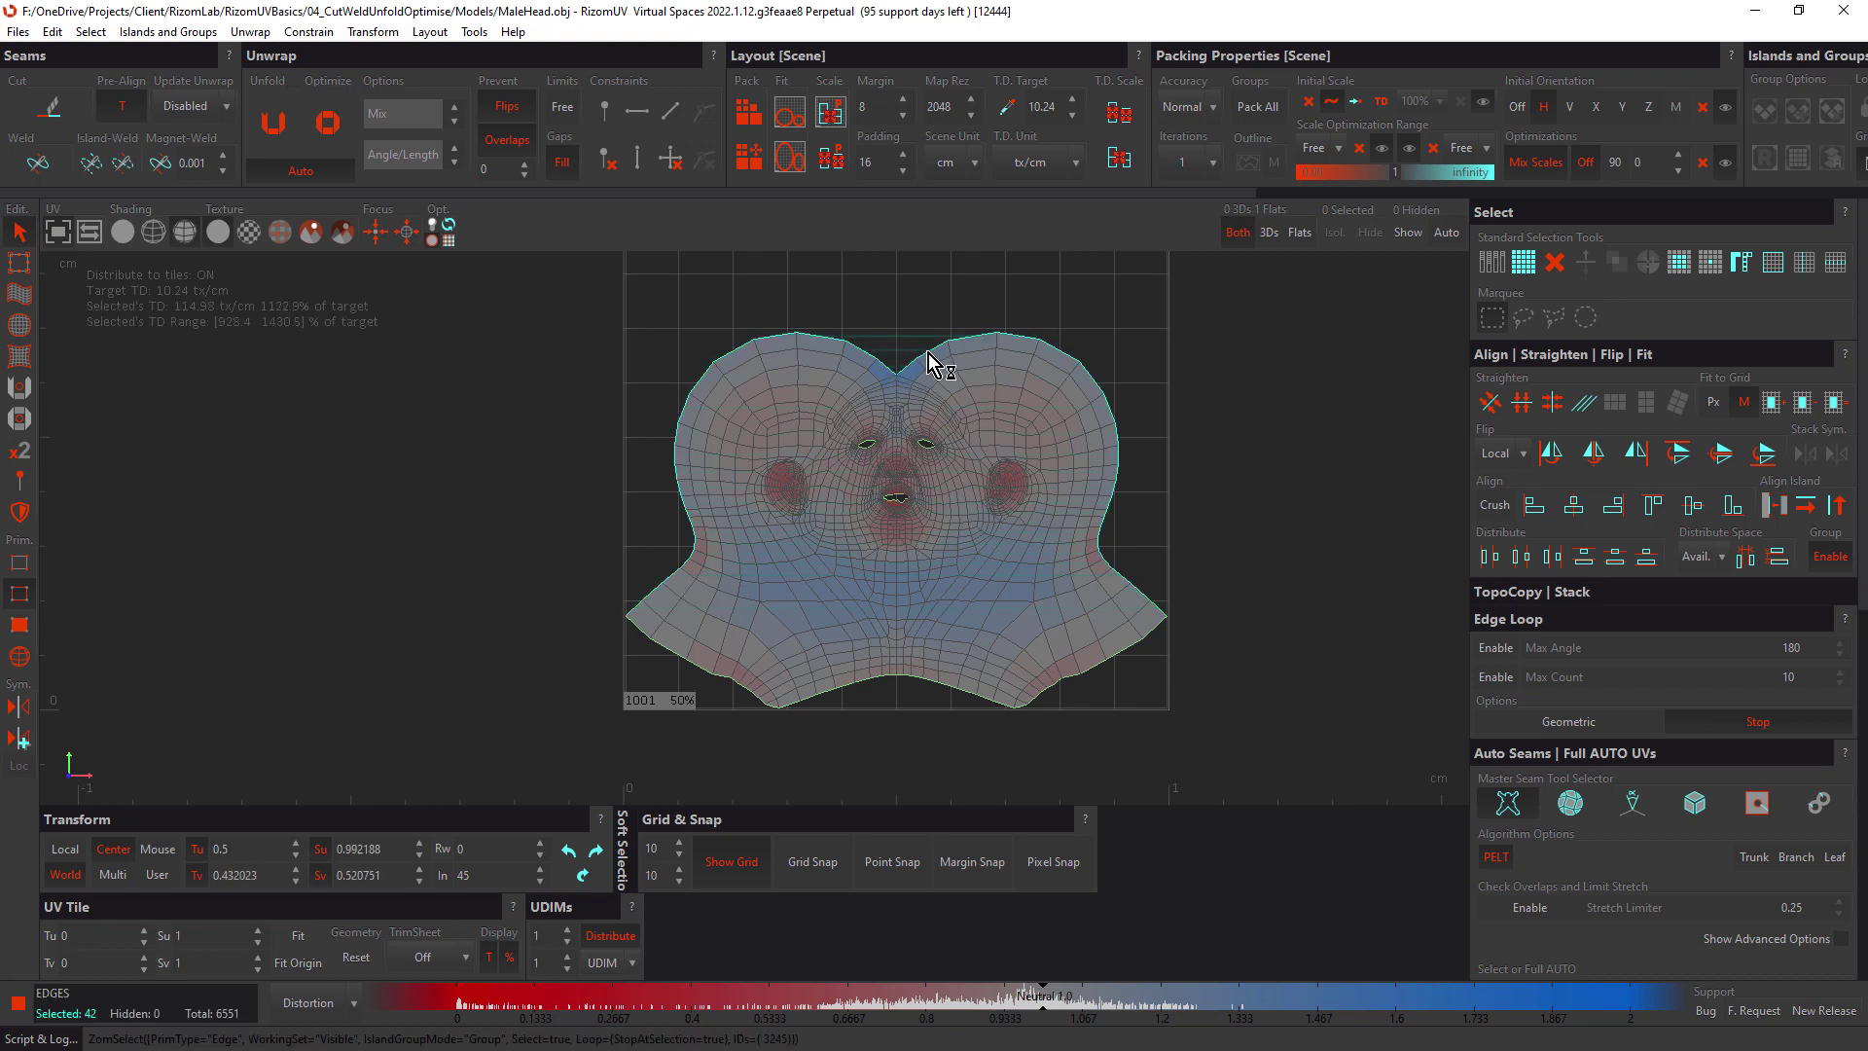
pyautogui.click(612, 118)
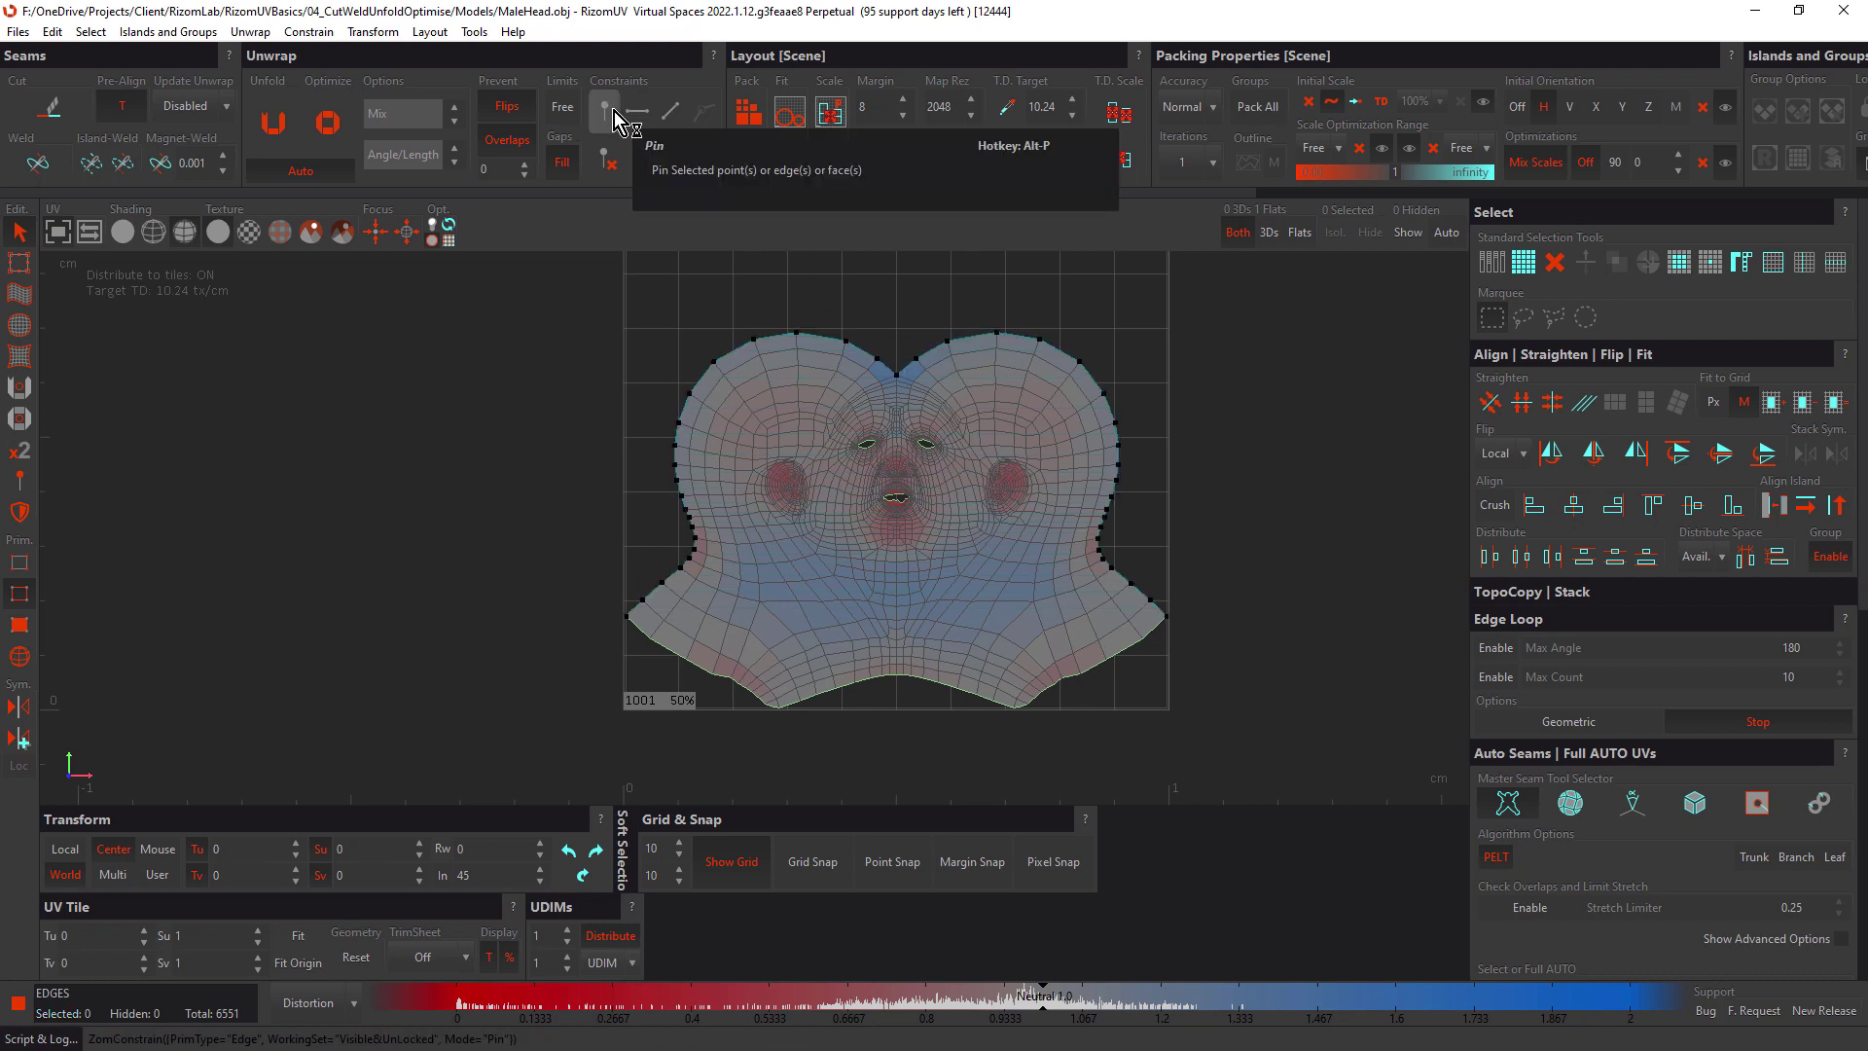
# Step: Unfold the head island with its cut borders pinned, and inspect the face area
pyautogui.scroll(3, 968, 321)
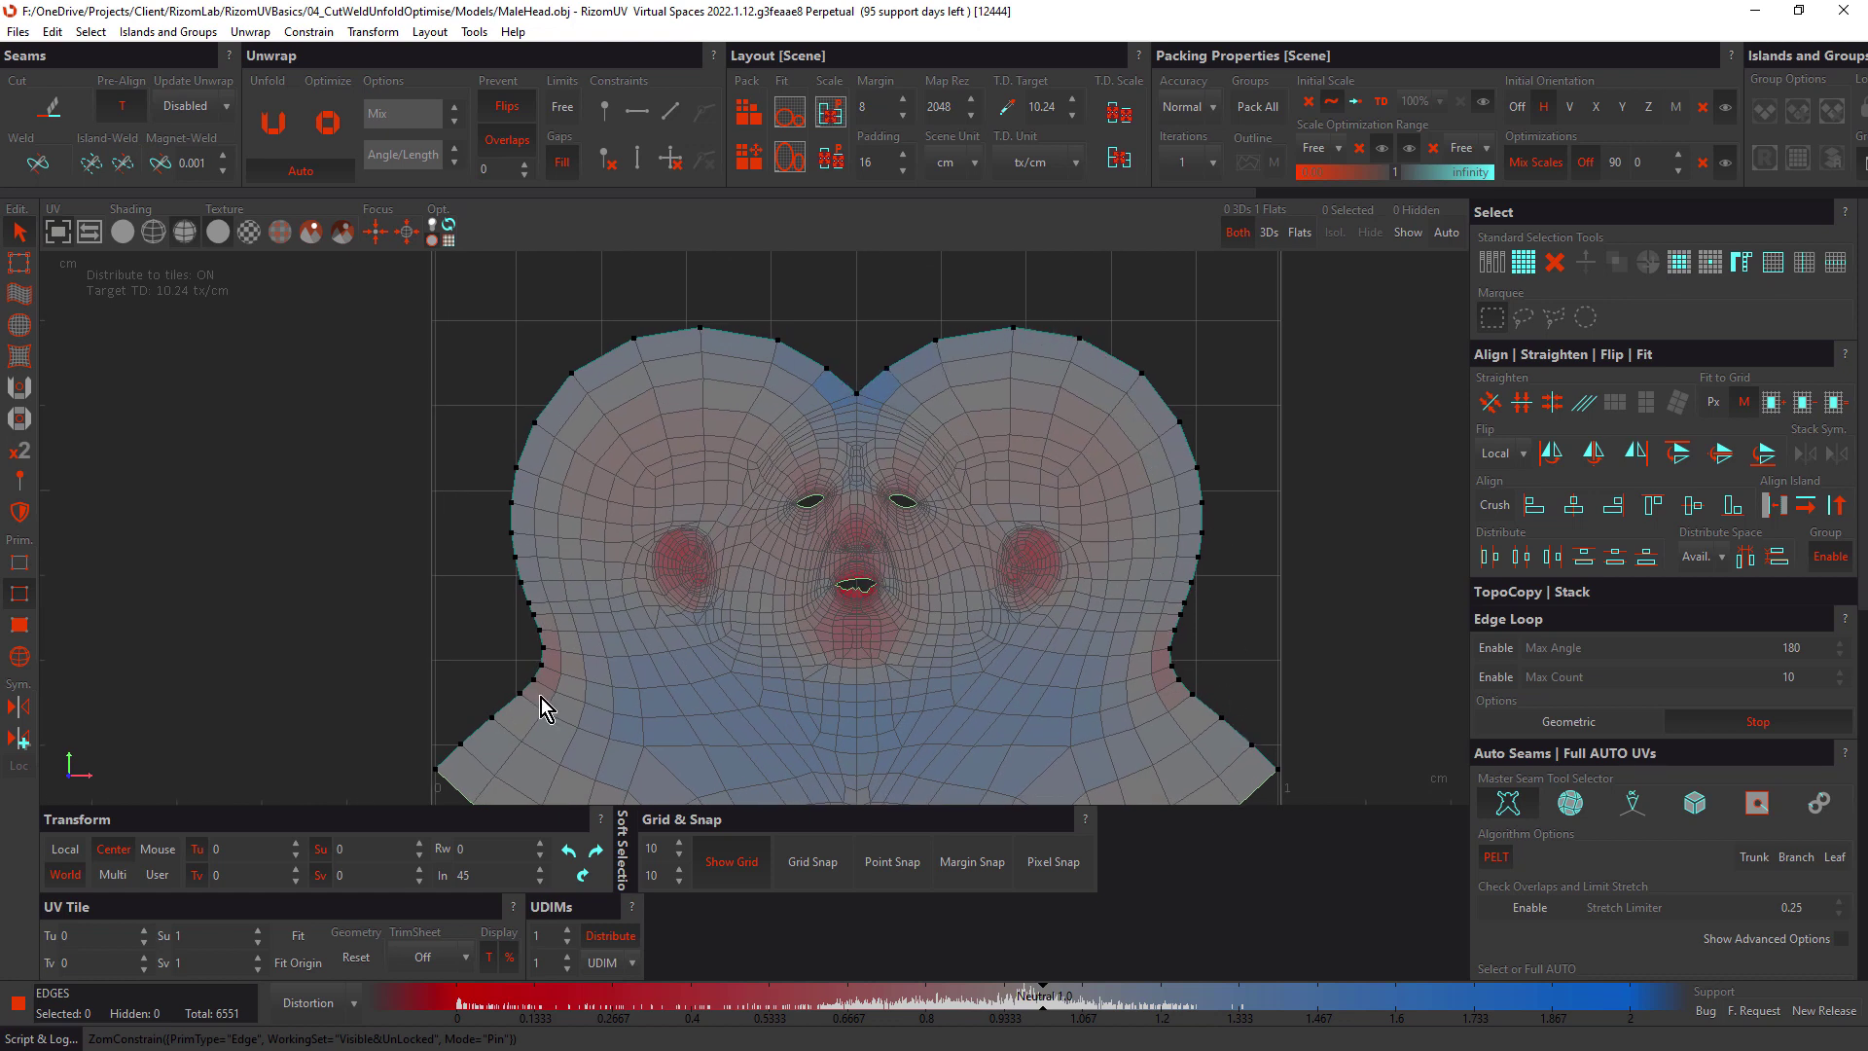
pyautogui.scroll(-3, 818, 603)
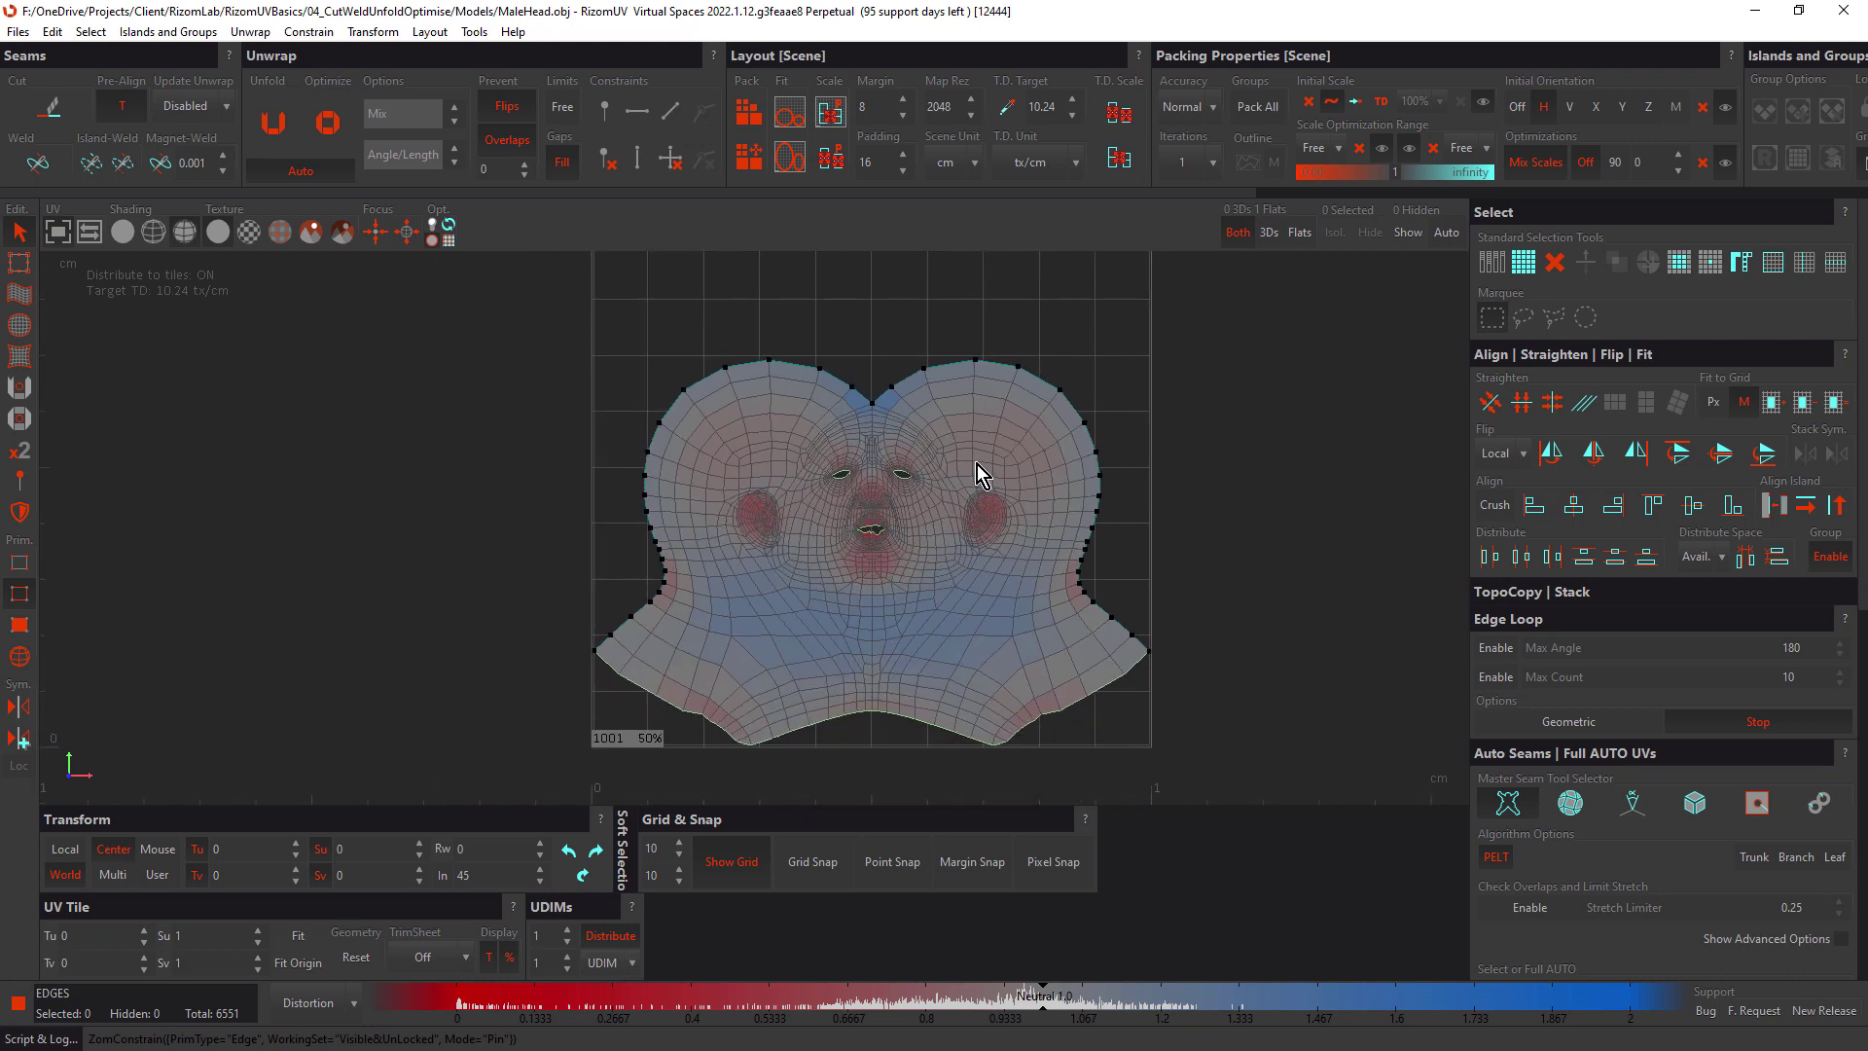
pyautogui.press('u')
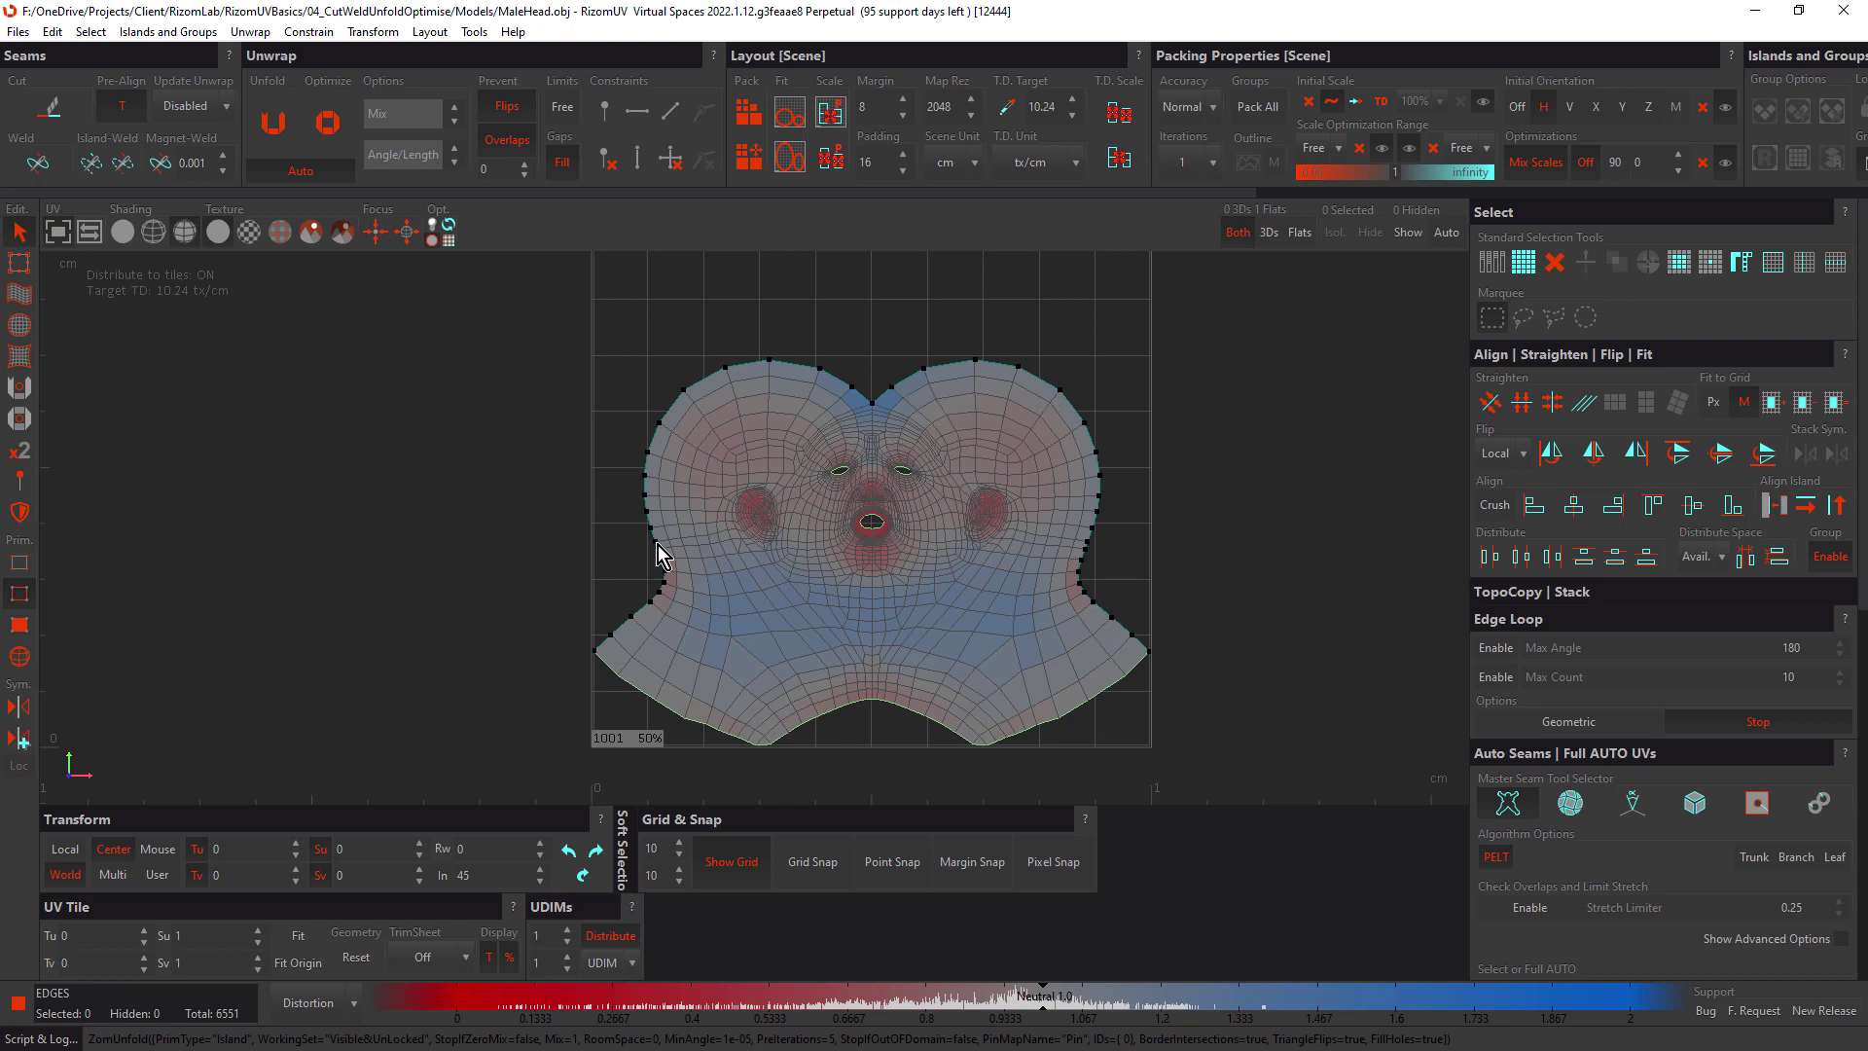
pyautogui.scroll(2, 884, 611)
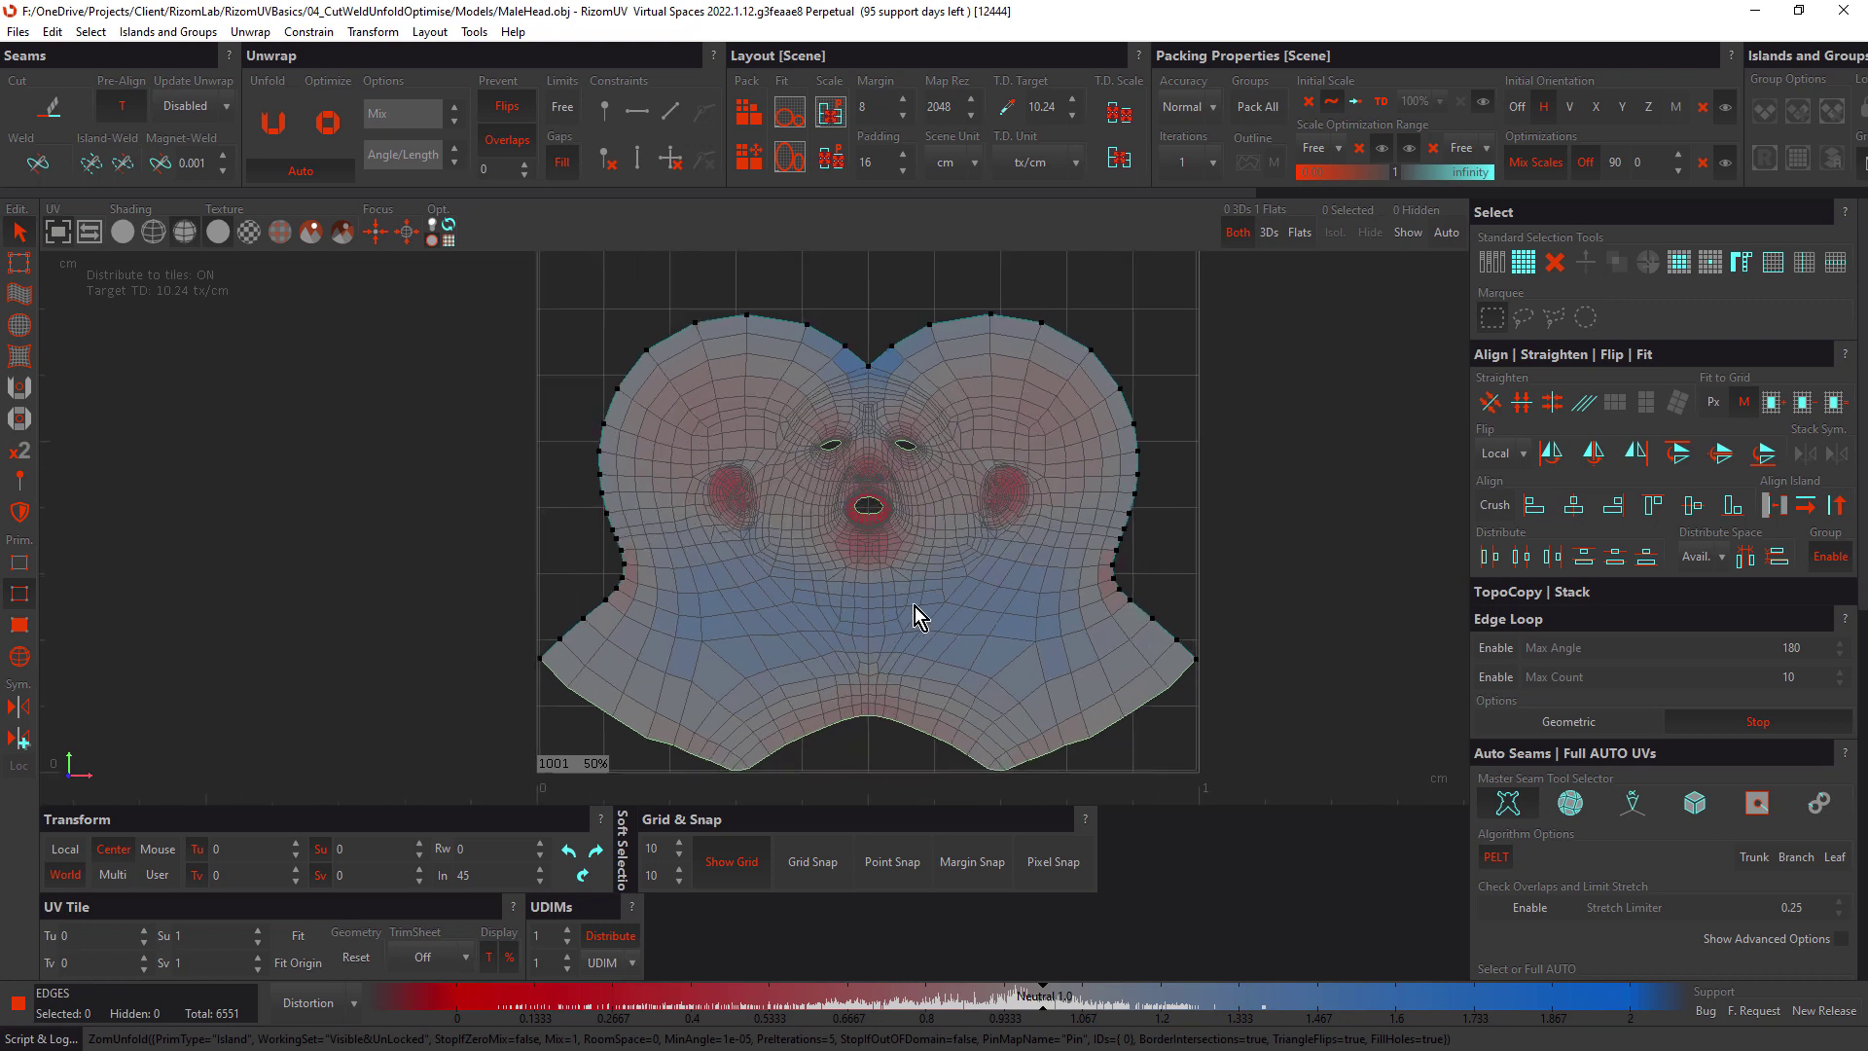
# Step: Pull the right and left neck areas of the head island with the Drag brush, relaxing each with the Optimize brush
pyautogui.click(17, 298)
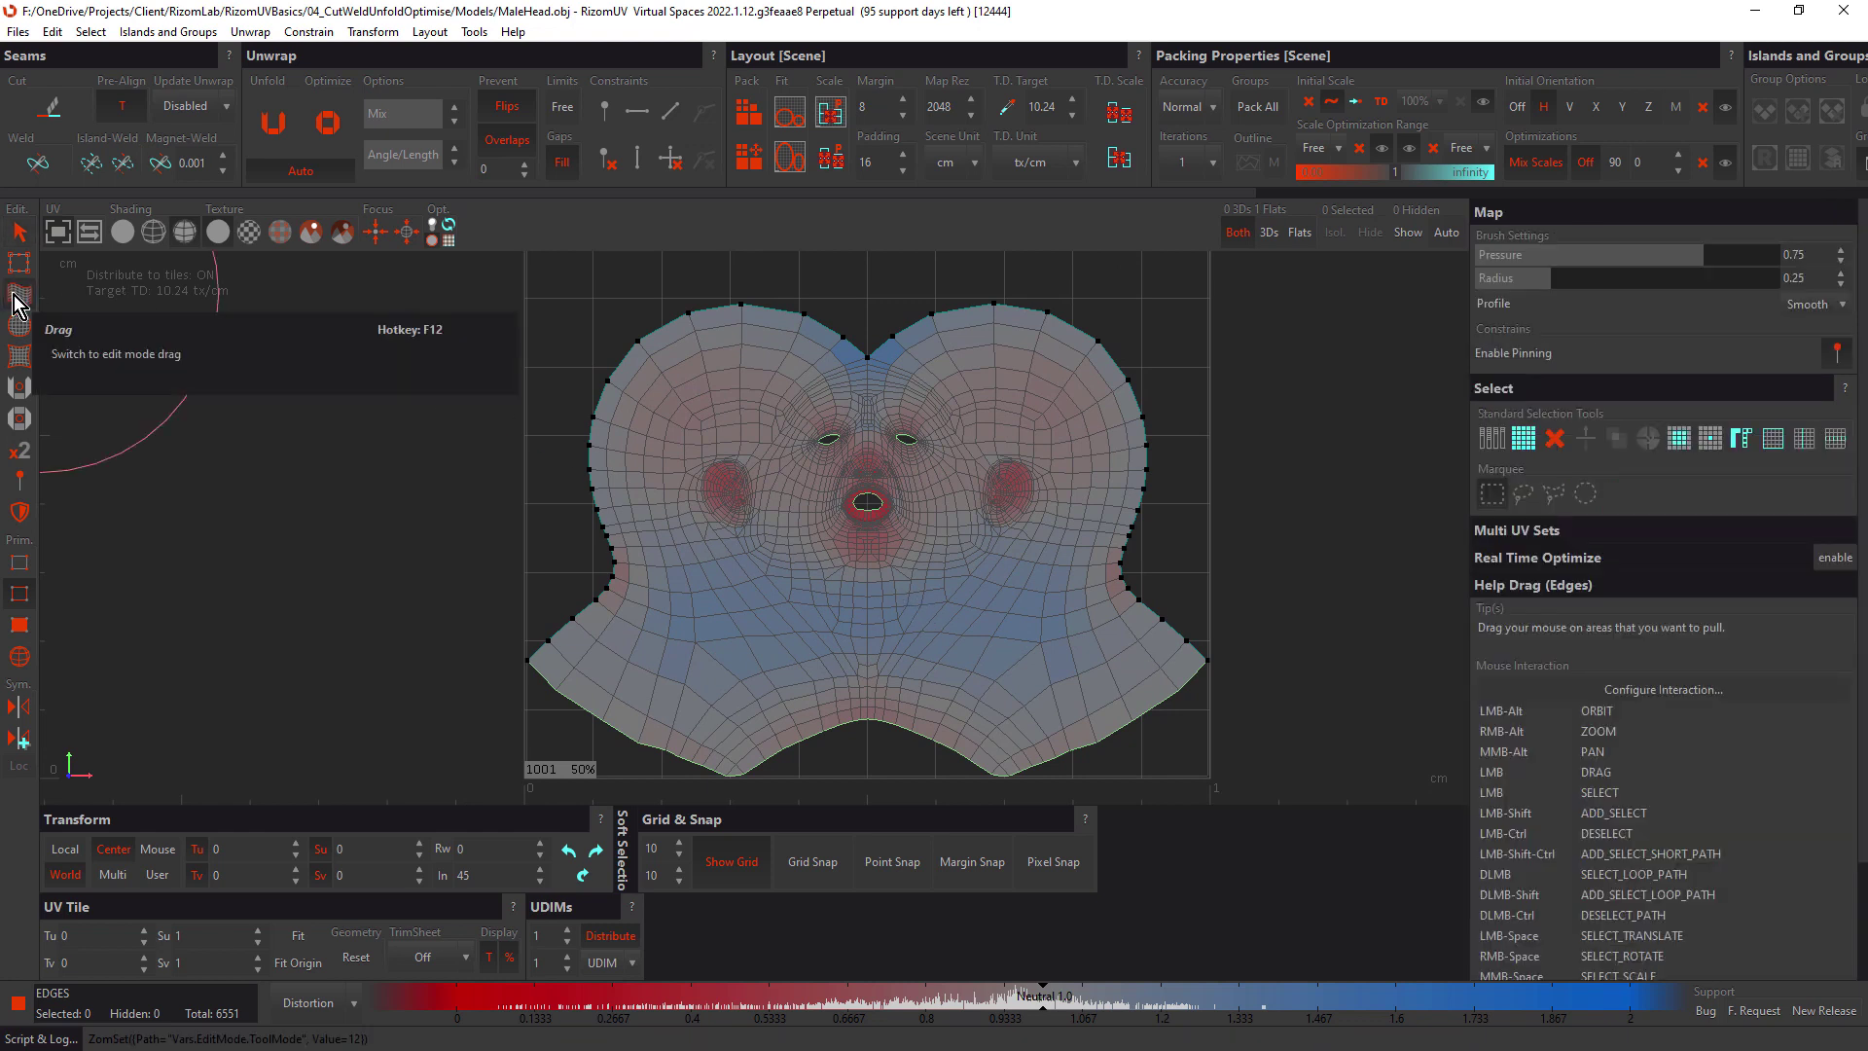
pyautogui.moveTo(994, 684)
pyautogui.mouseDown()
pyautogui.moveTo(998, 707)
pyautogui.moveTo(982, 678)
pyautogui.moveTo(1012, 749)
pyautogui.mouseUp()
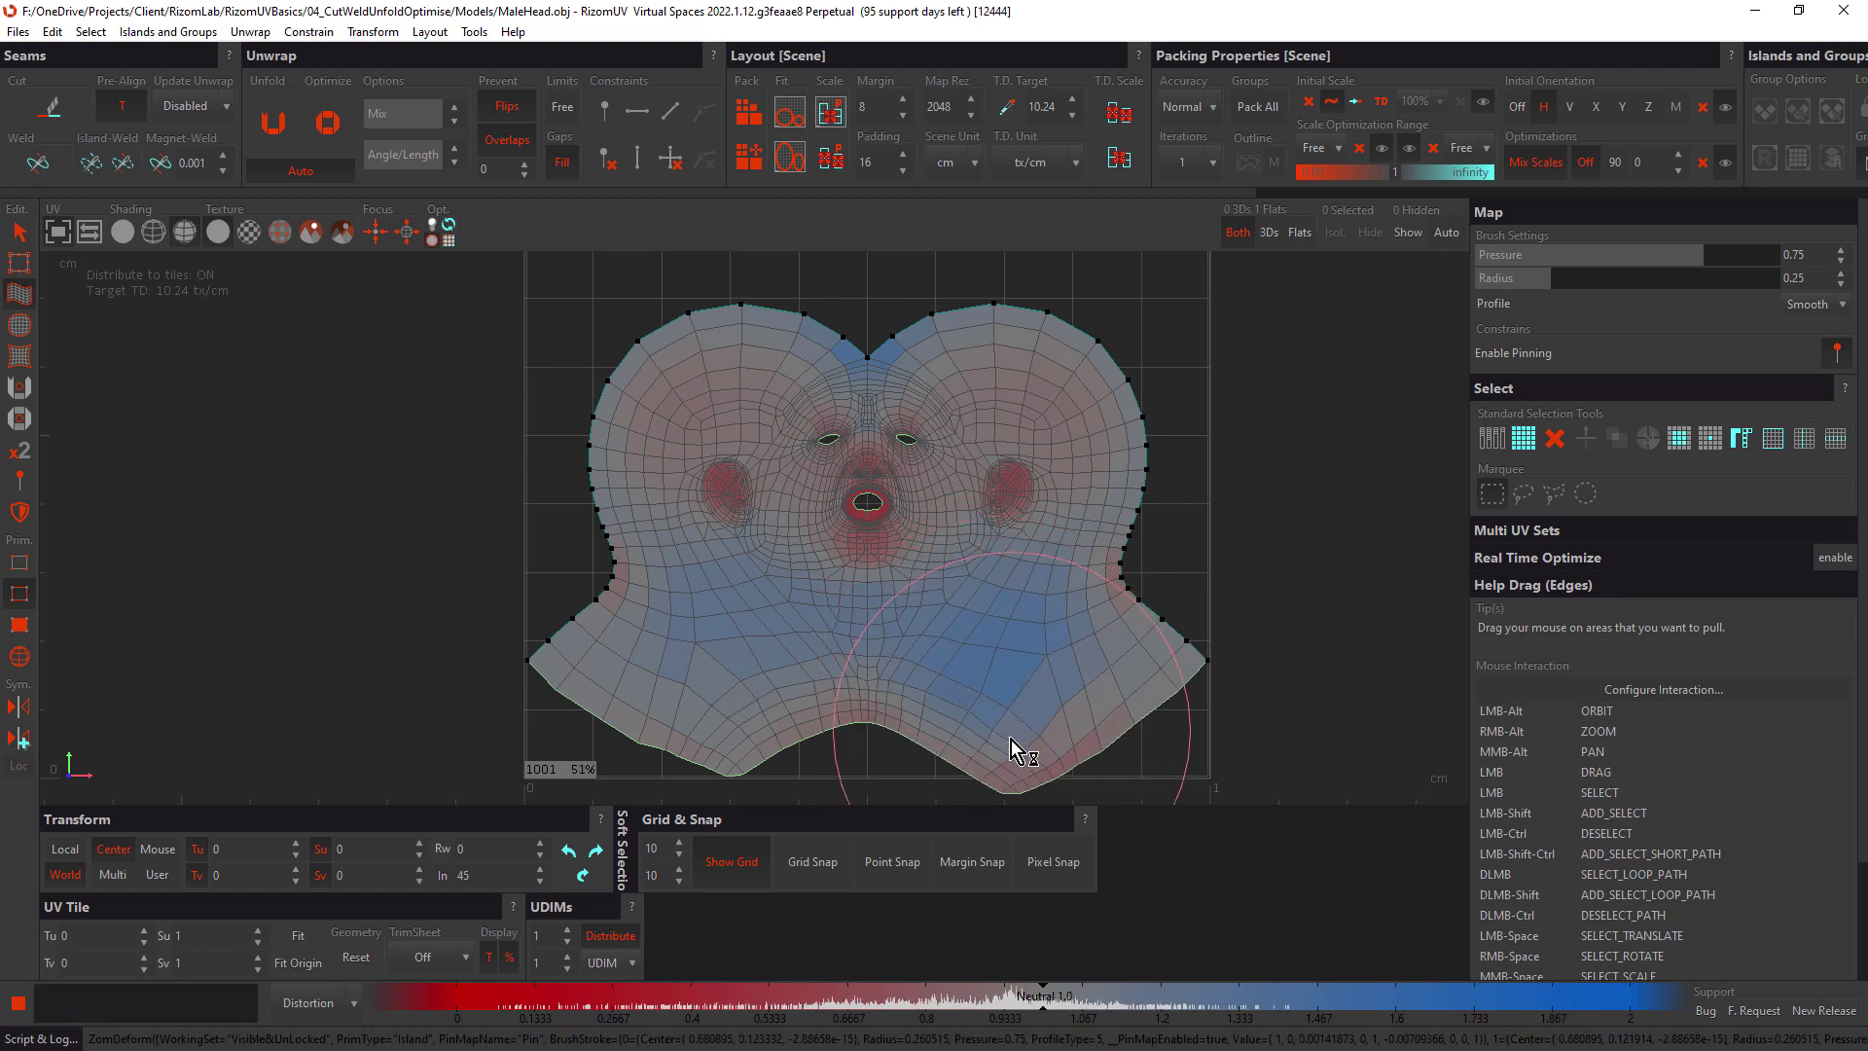
pyautogui.click(20, 419)
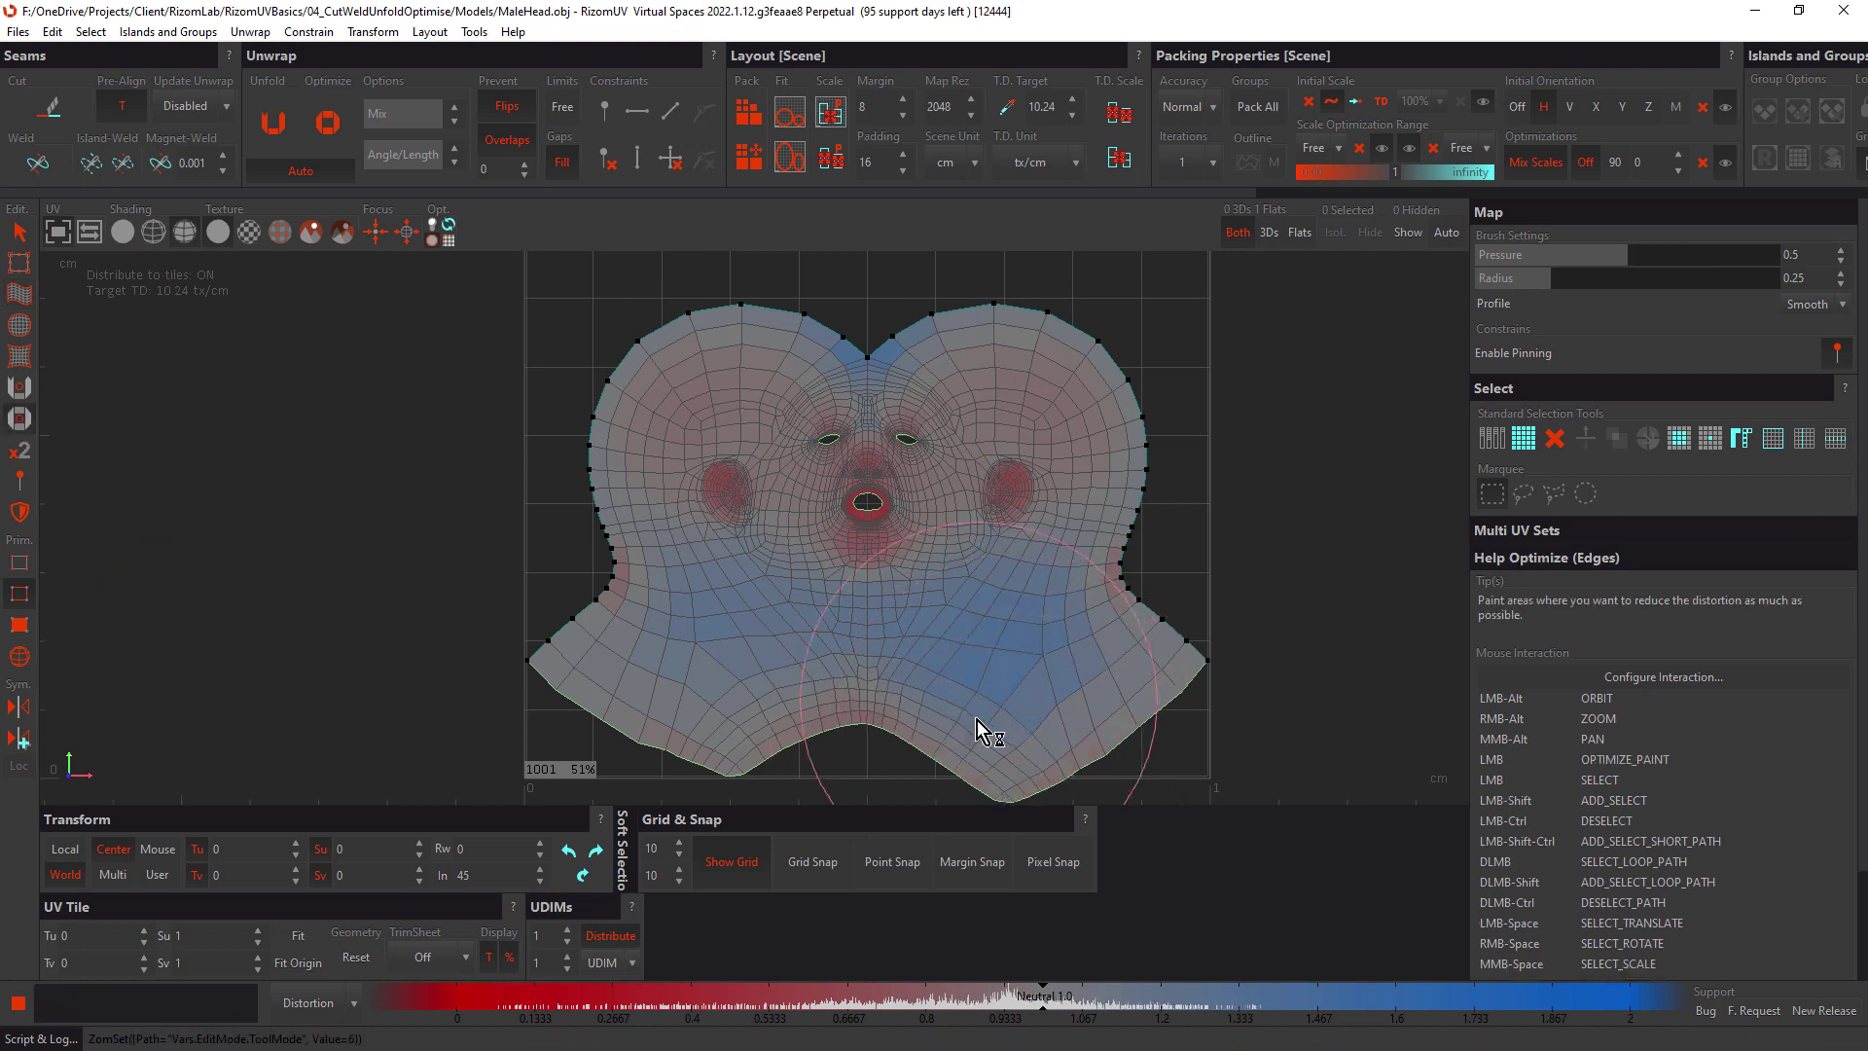
pyautogui.click(19, 294)
pyautogui.moveTo(664, 623)
pyautogui.mouseDown()
pyautogui.moveTo(658, 650)
pyautogui.moveTo(700, 633)
pyautogui.mouseUp()
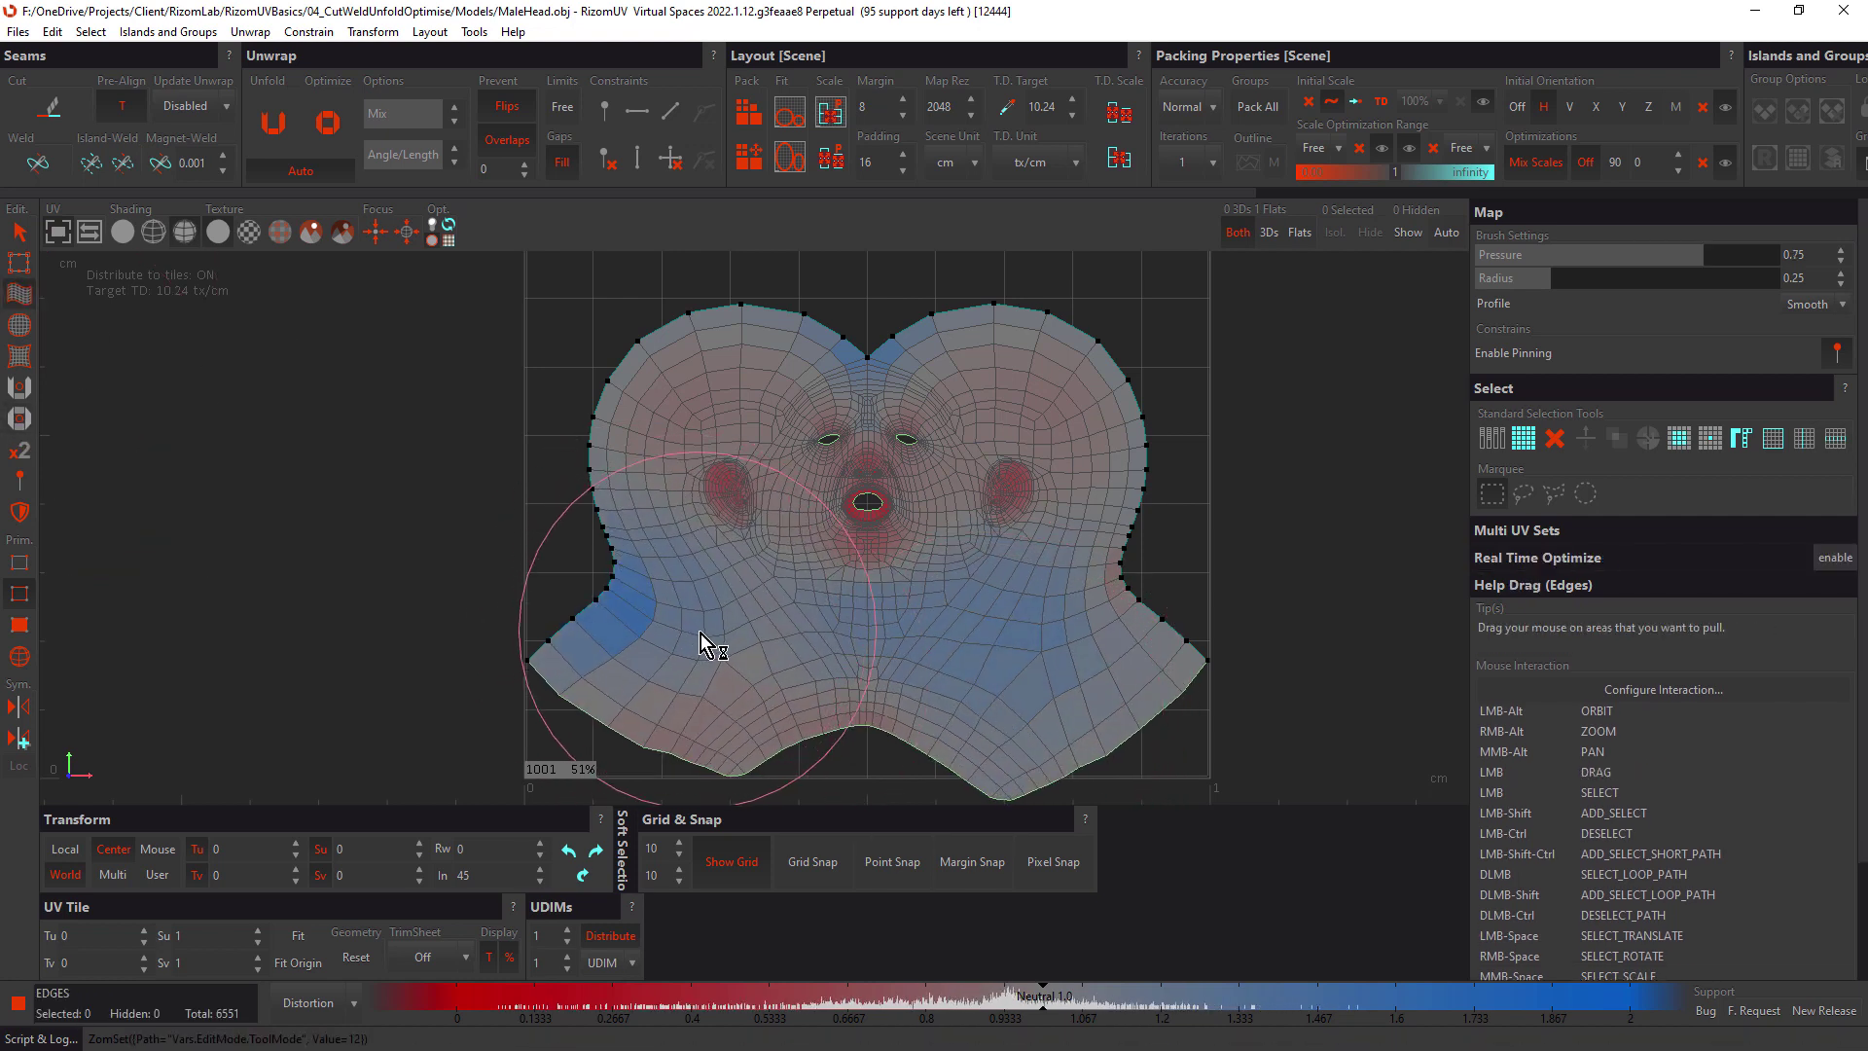
pyautogui.click(19, 419)
pyautogui.moveTo(576, 607); pyautogui.dragTo(661, 612)
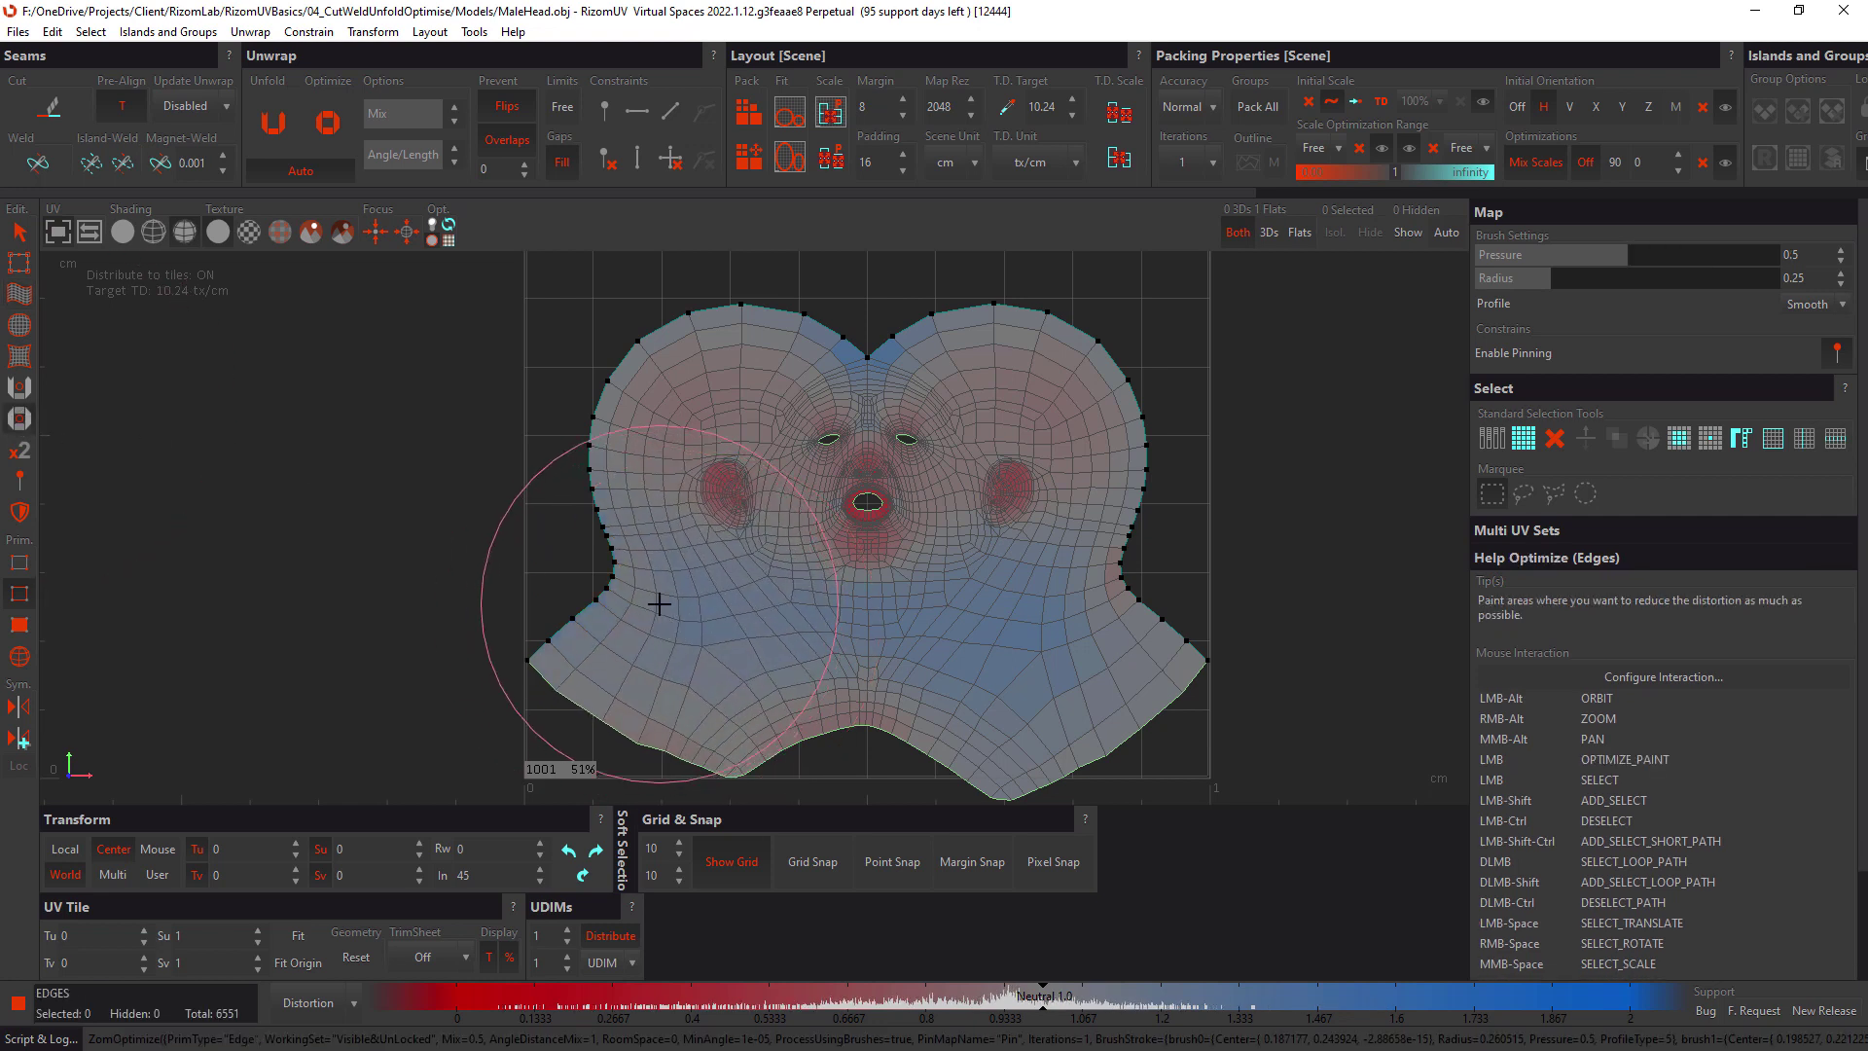
# Step: Select all edges of the head island, remove their pins, and pull its right neck area with the Drag brush
pyautogui.hotkey('ctrl', 'a')
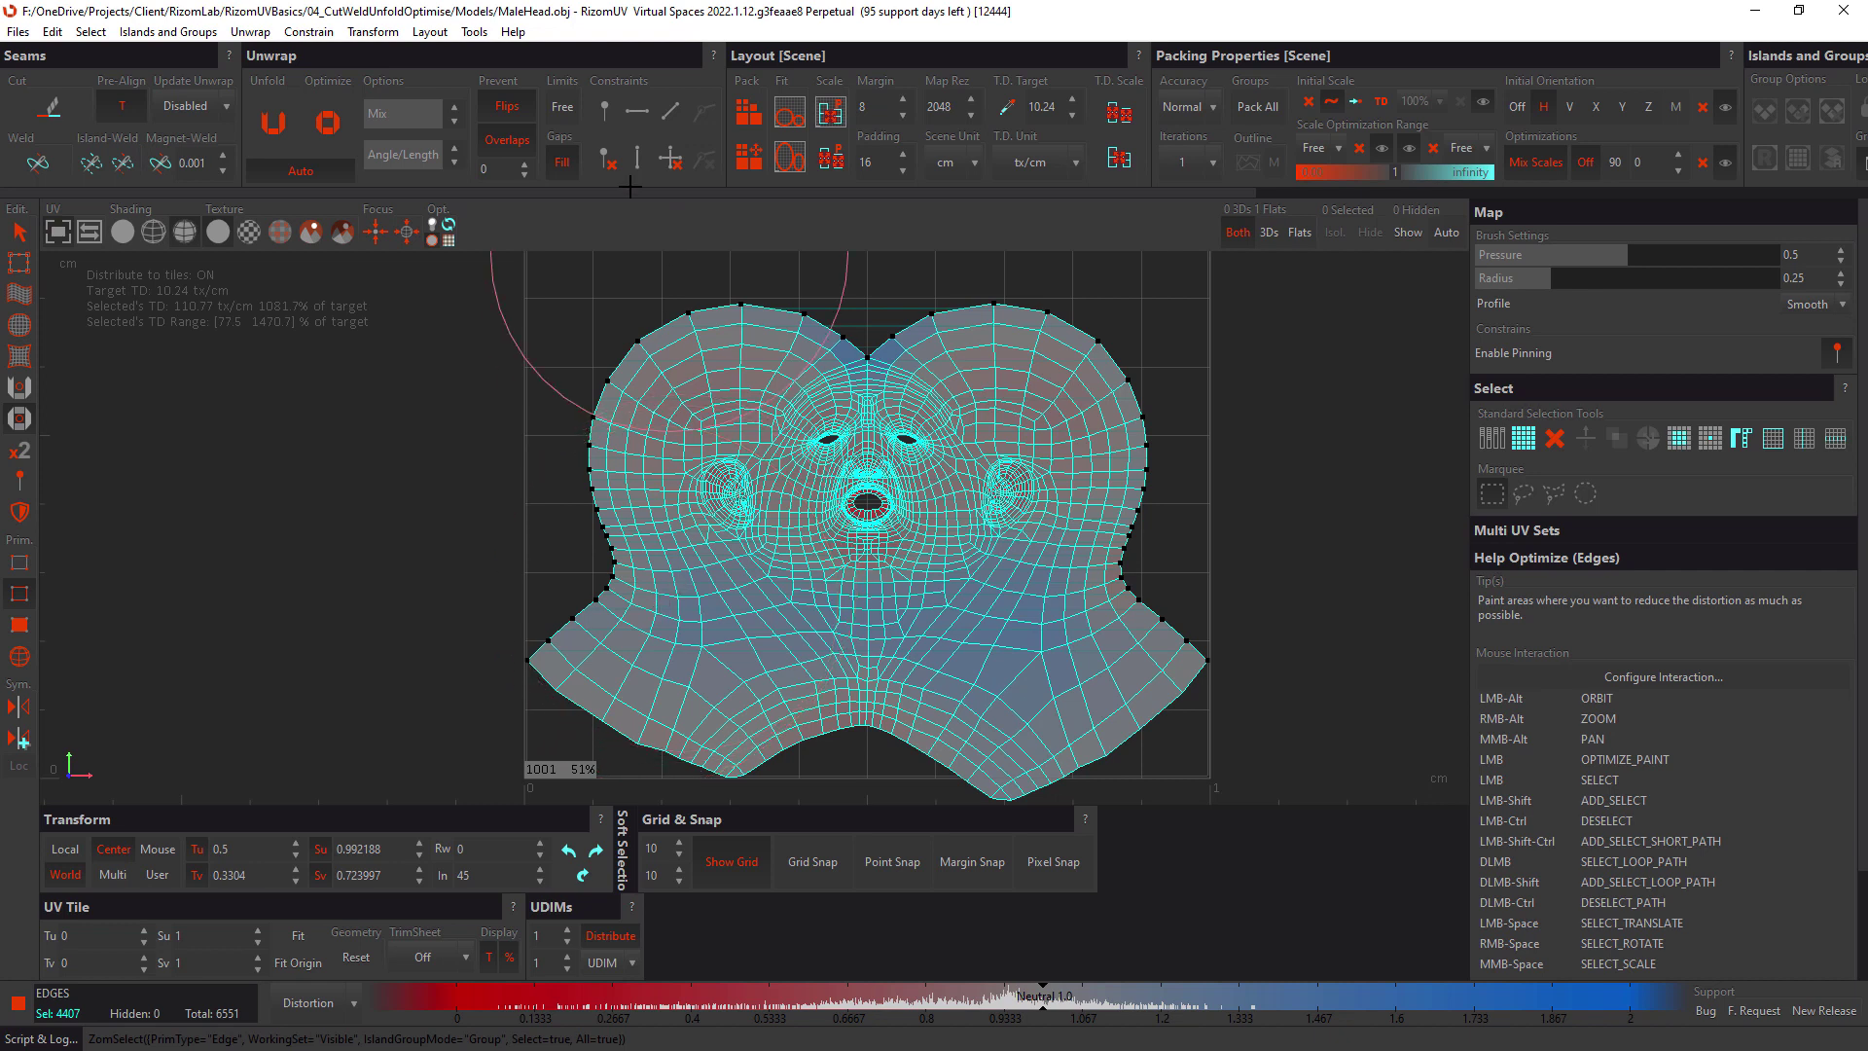
pyautogui.click(606, 160)
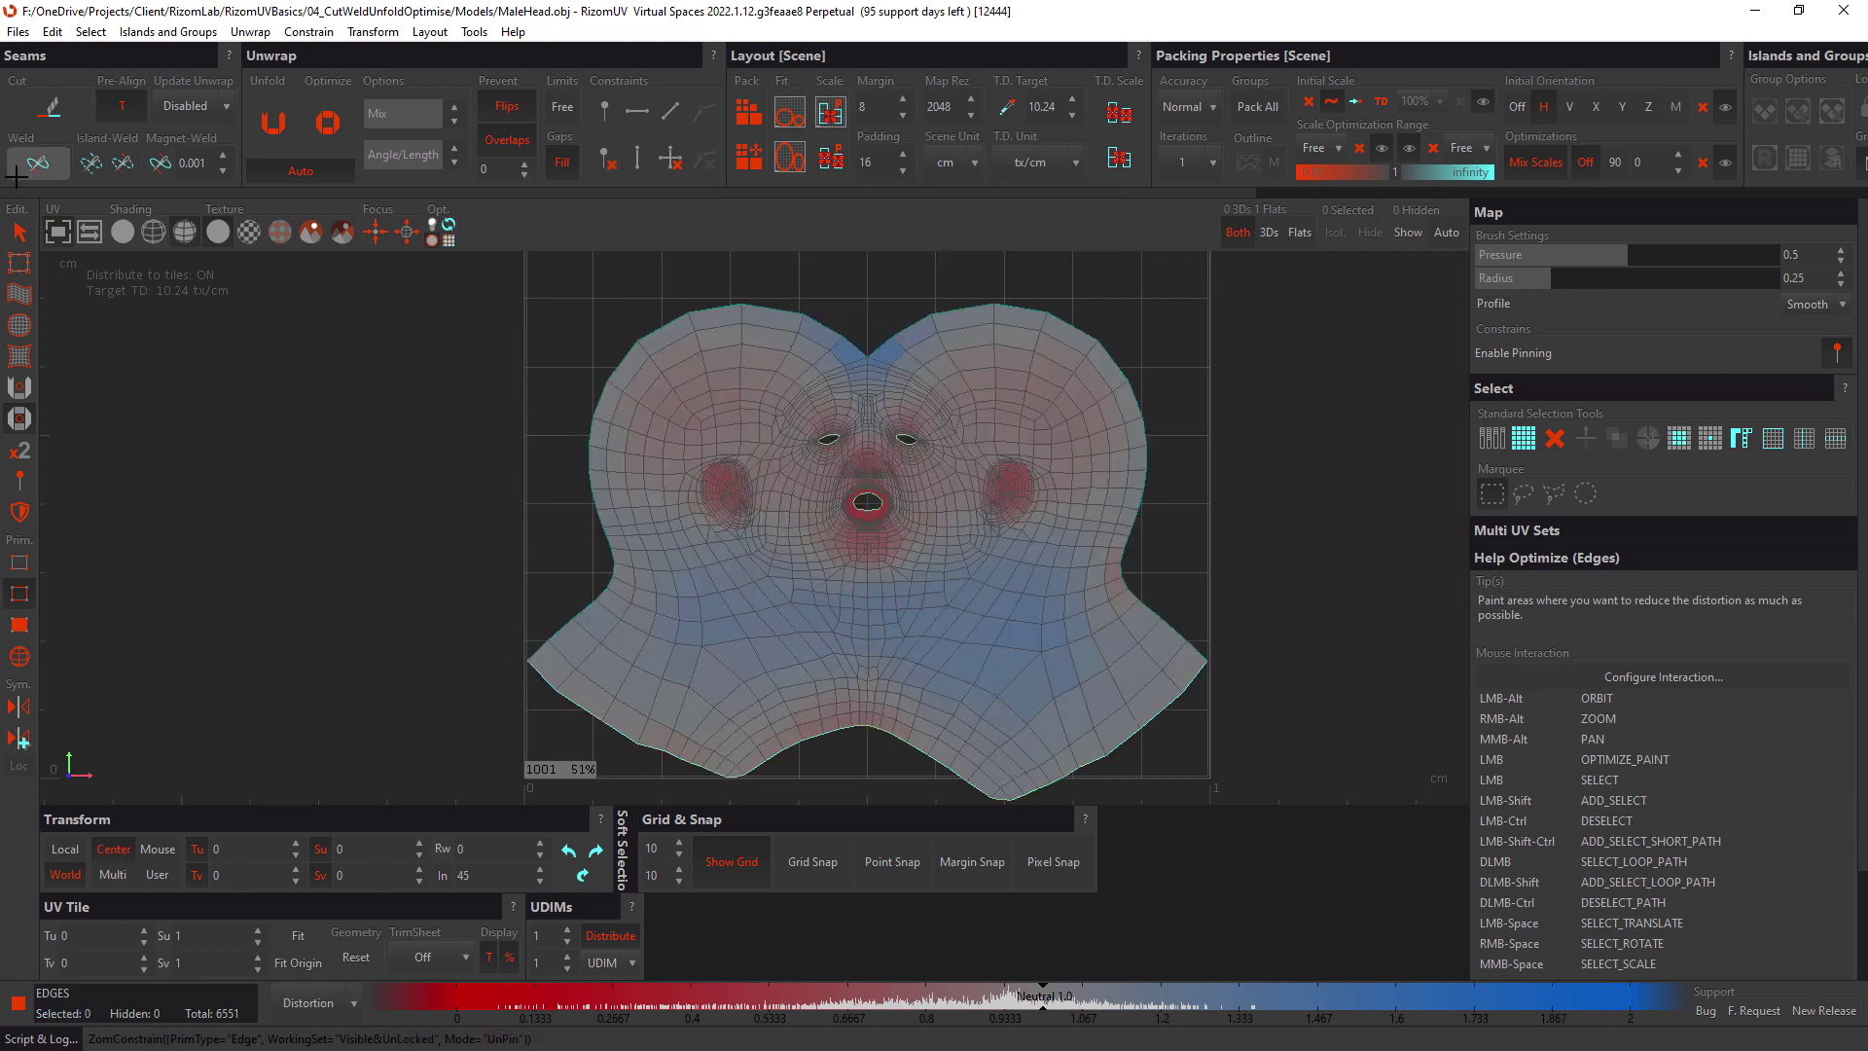
pyautogui.click(18, 293)
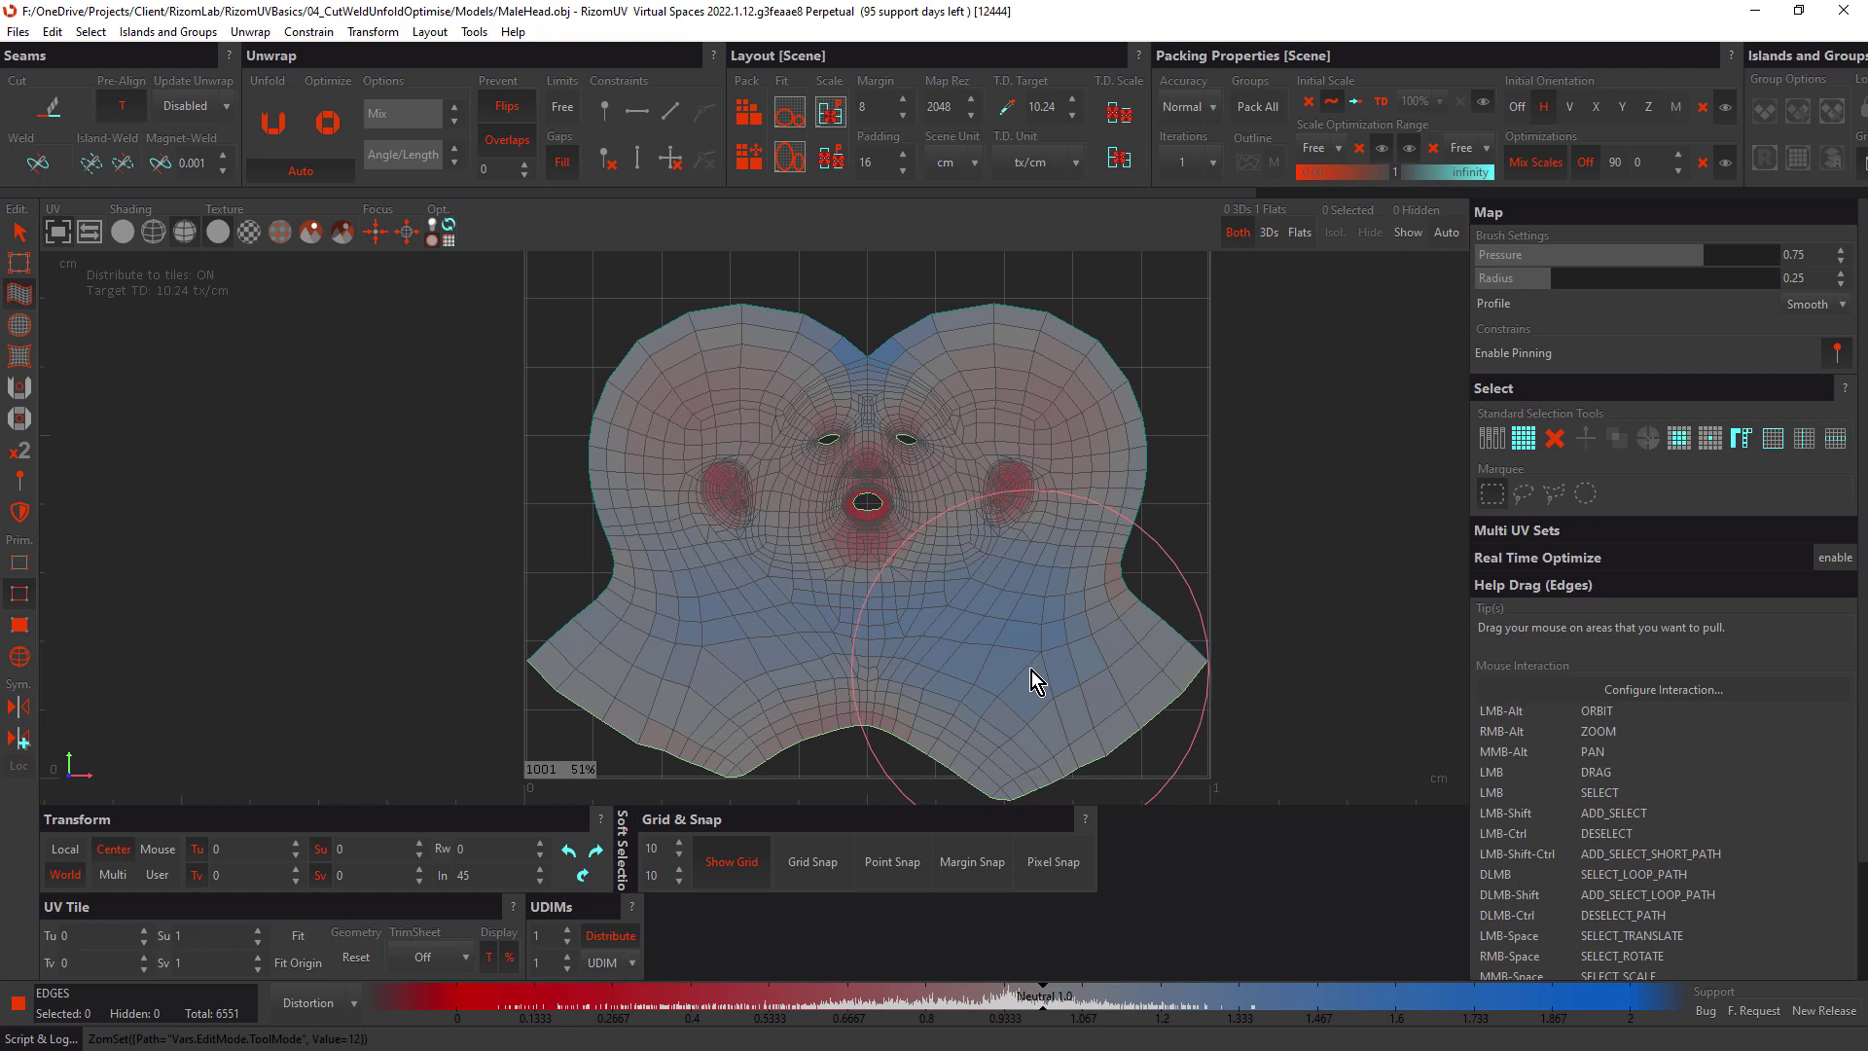
pyautogui.scroll(2, 1032, 670)
pyautogui.moveTo(1050, 673)
pyautogui.mouseDown()
pyautogui.moveTo(1129, 759)
pyautogui.moveTo(1284, 775)
pyautogui.moveTo(984, 717)
pyautogui.moveTo(987, 684)
pyautogui.moveTo(1196, 697)
pyautogui.moveTo(988, 710)
pyautogui.mouseUp()
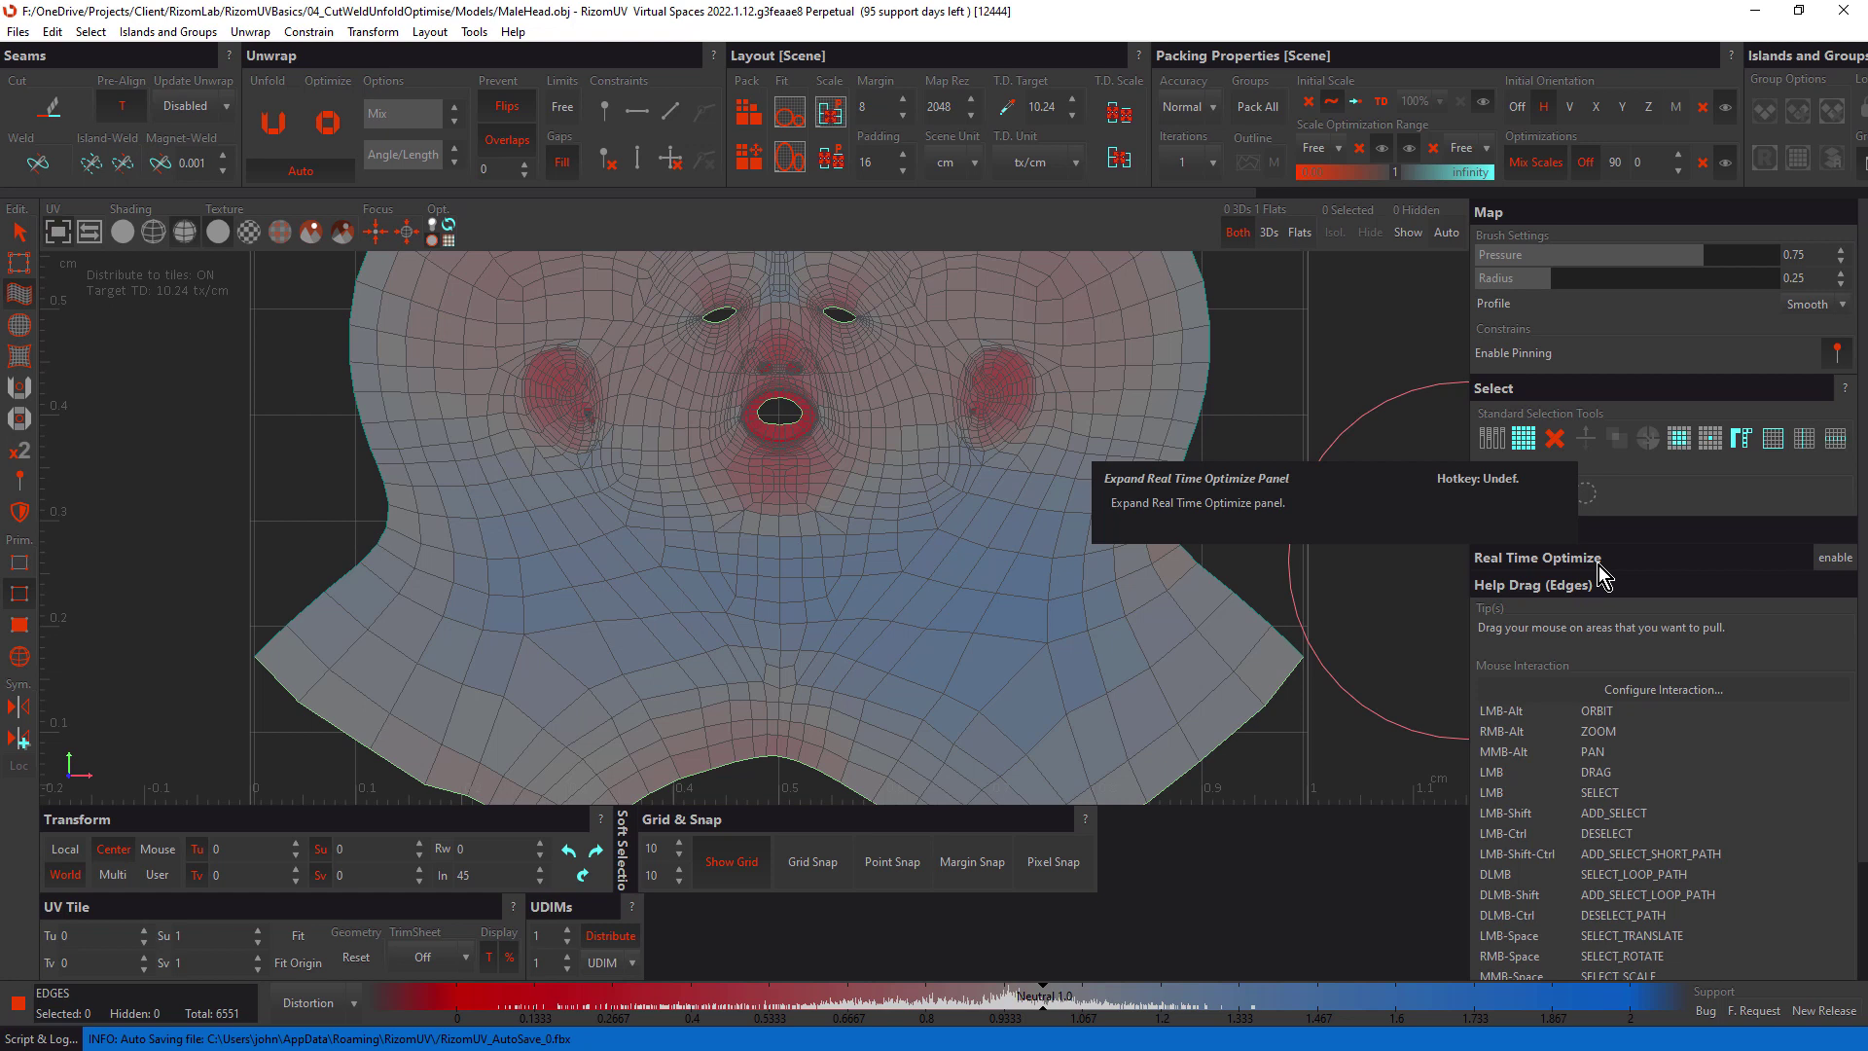
# Step: Enable Real Time Optimize and pull the right neck area and both upper lobes of the head island with the Drag brush
pyautogui.click(1836, 559)
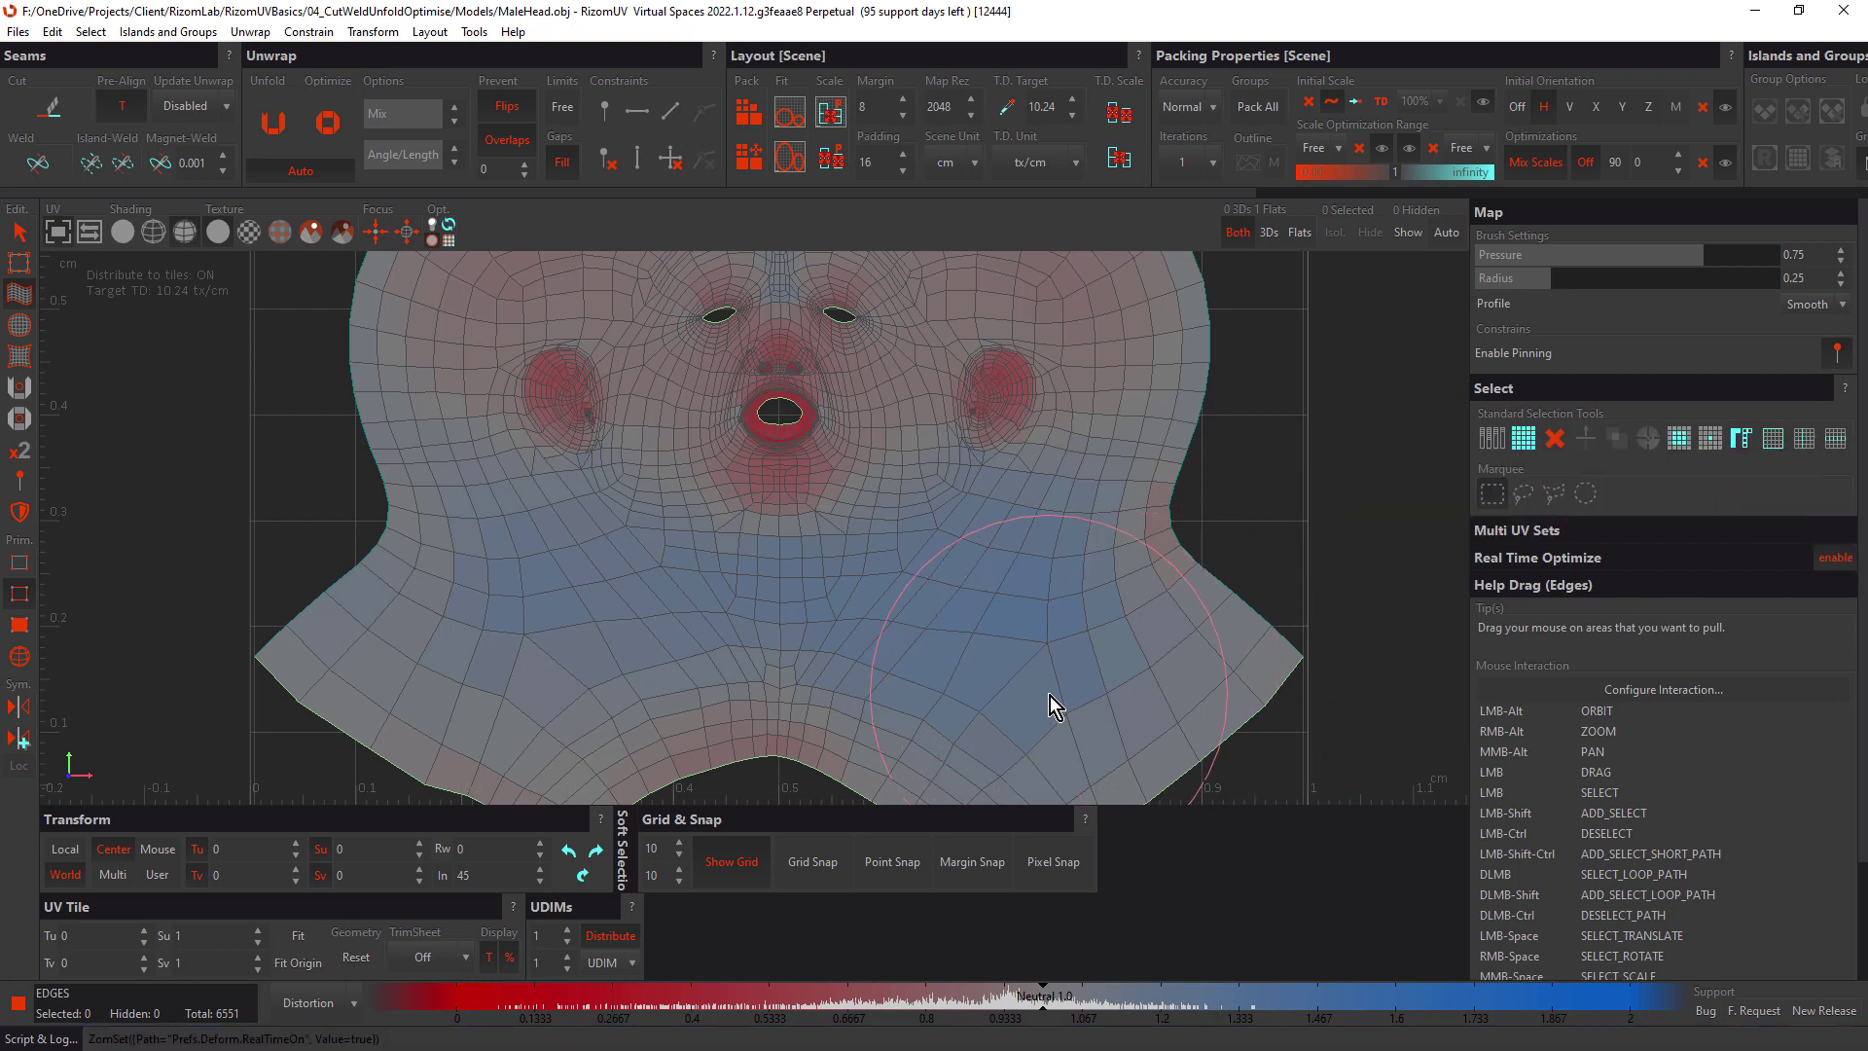
pyautogui.moveTo(1056, 697)
pyautogui.mouseDown()
pyautogui.moveTo(1127, 739)
pyautogui.moveTo(957, 642)
pyautogui.moveTo(1095, 711)
pyautogui.moveTo(984, 657)
pyautogui.moveTo(1084, 680)
pyautogui.moveTo(1009, 648)
pyautogui.moveTo(1089, 682)
pyautogui.moveTo(1027, 642)
pyautogui.mouseUp()
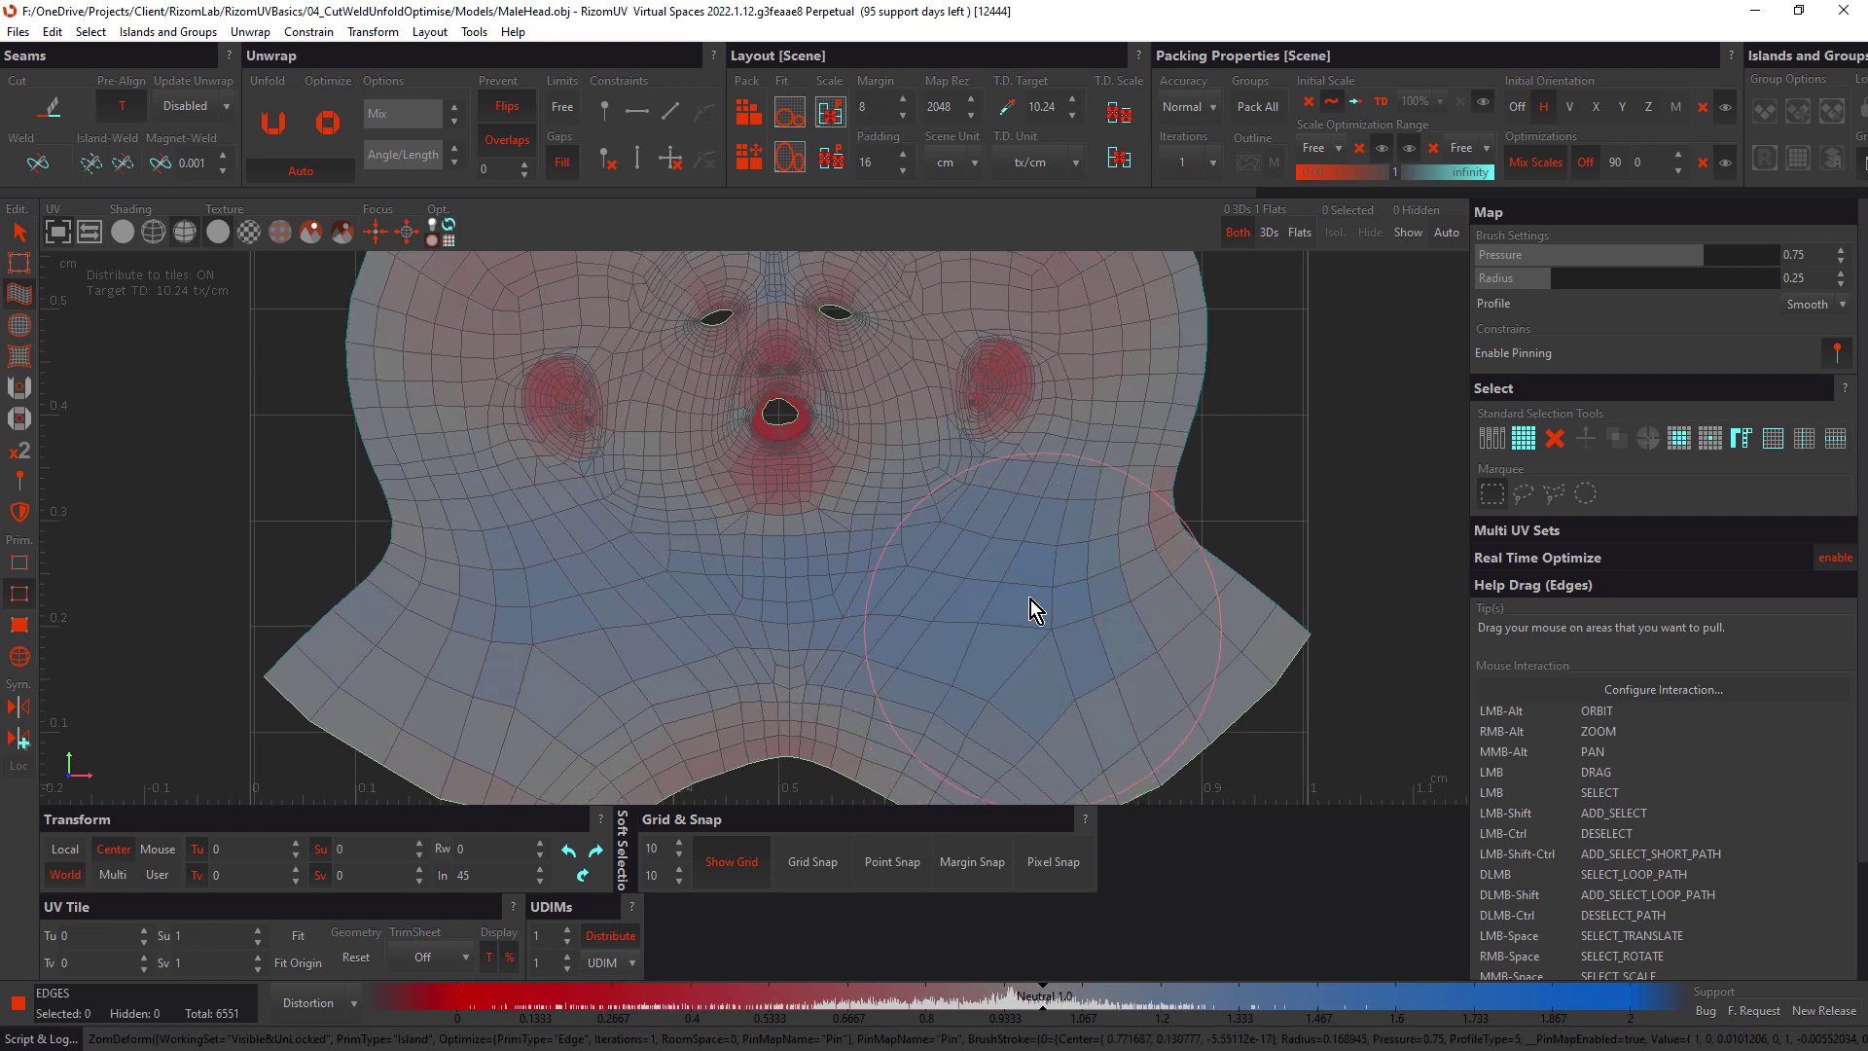
pyautogui.keyDown('alt'); pyautogui.moveTo(1030, 600); pyautogui.dragTo(1093, 705, button='middle'); pyautogui.keyUp('alt')
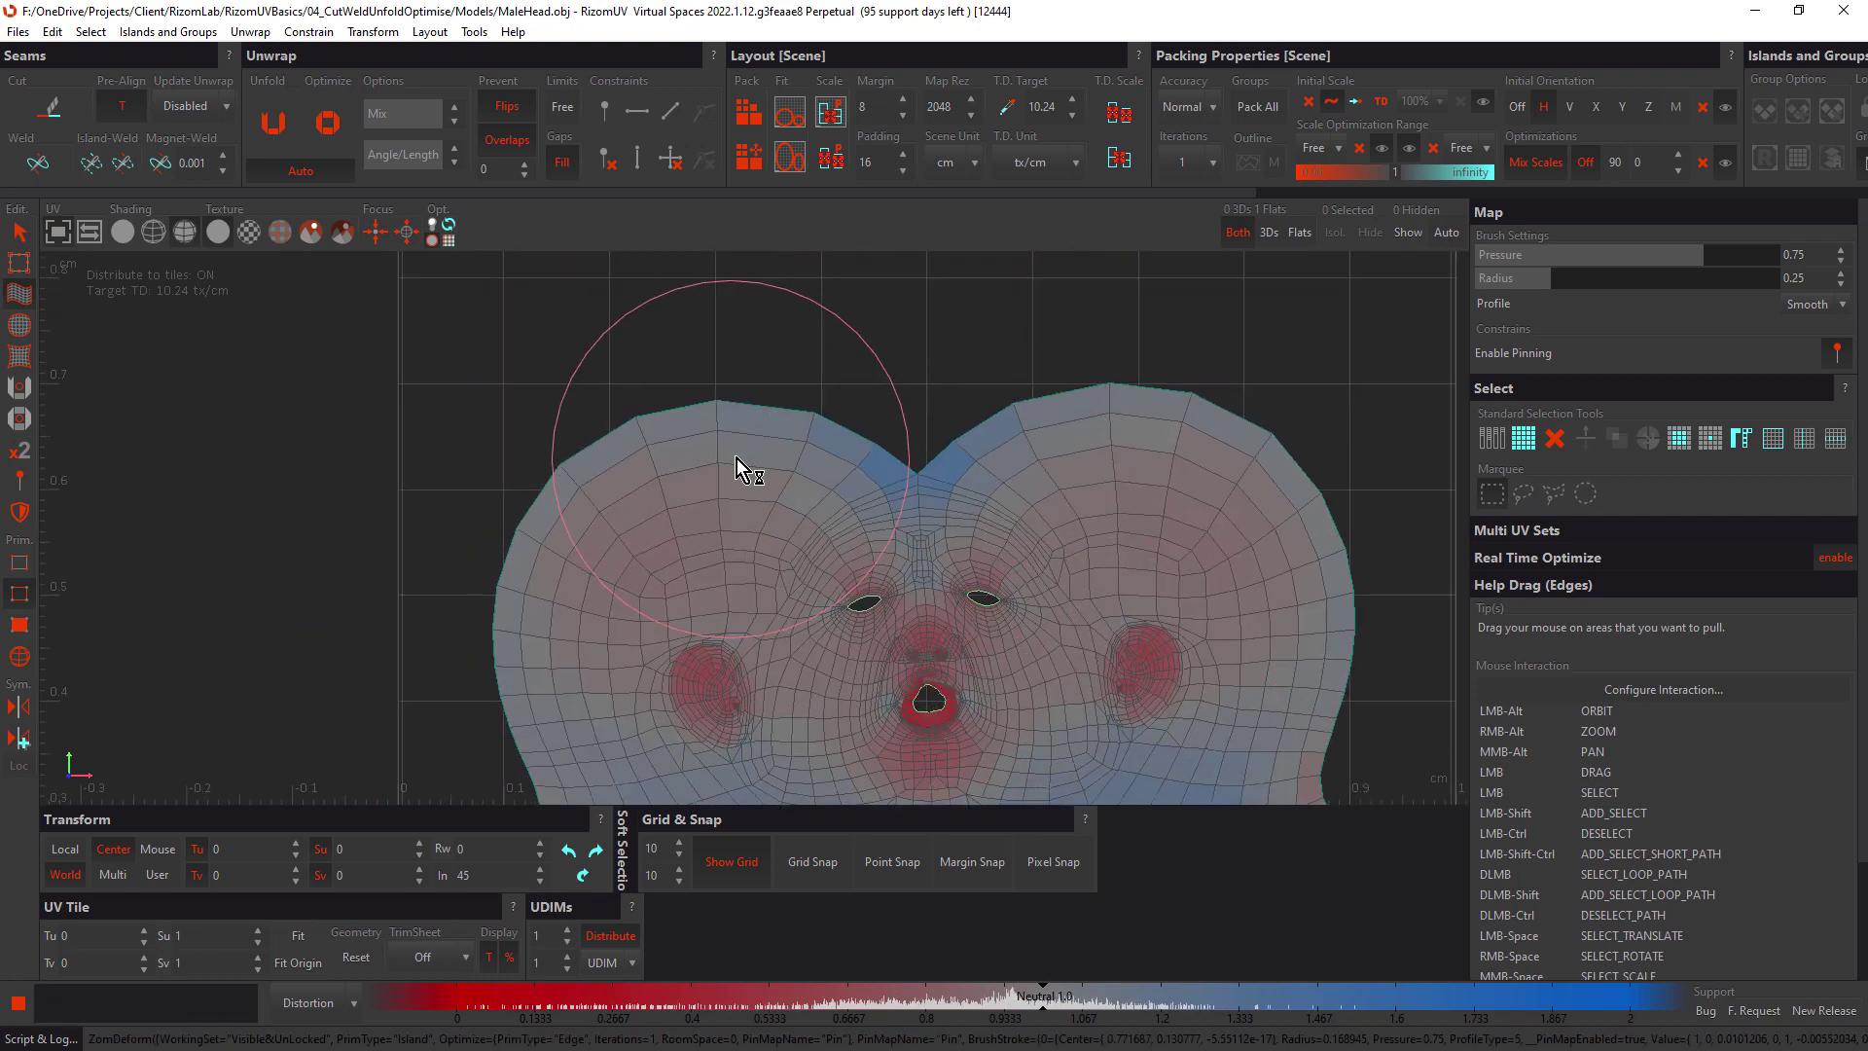
pyautogui.moveTo(755, 462)
pyautogui.mouseDown()
pyautogui.moveTo(746, 486)
pyautogui.moveTo(754, 448)
pyautogui.moveTo(744, 460)
pyautogui.mouseUp()
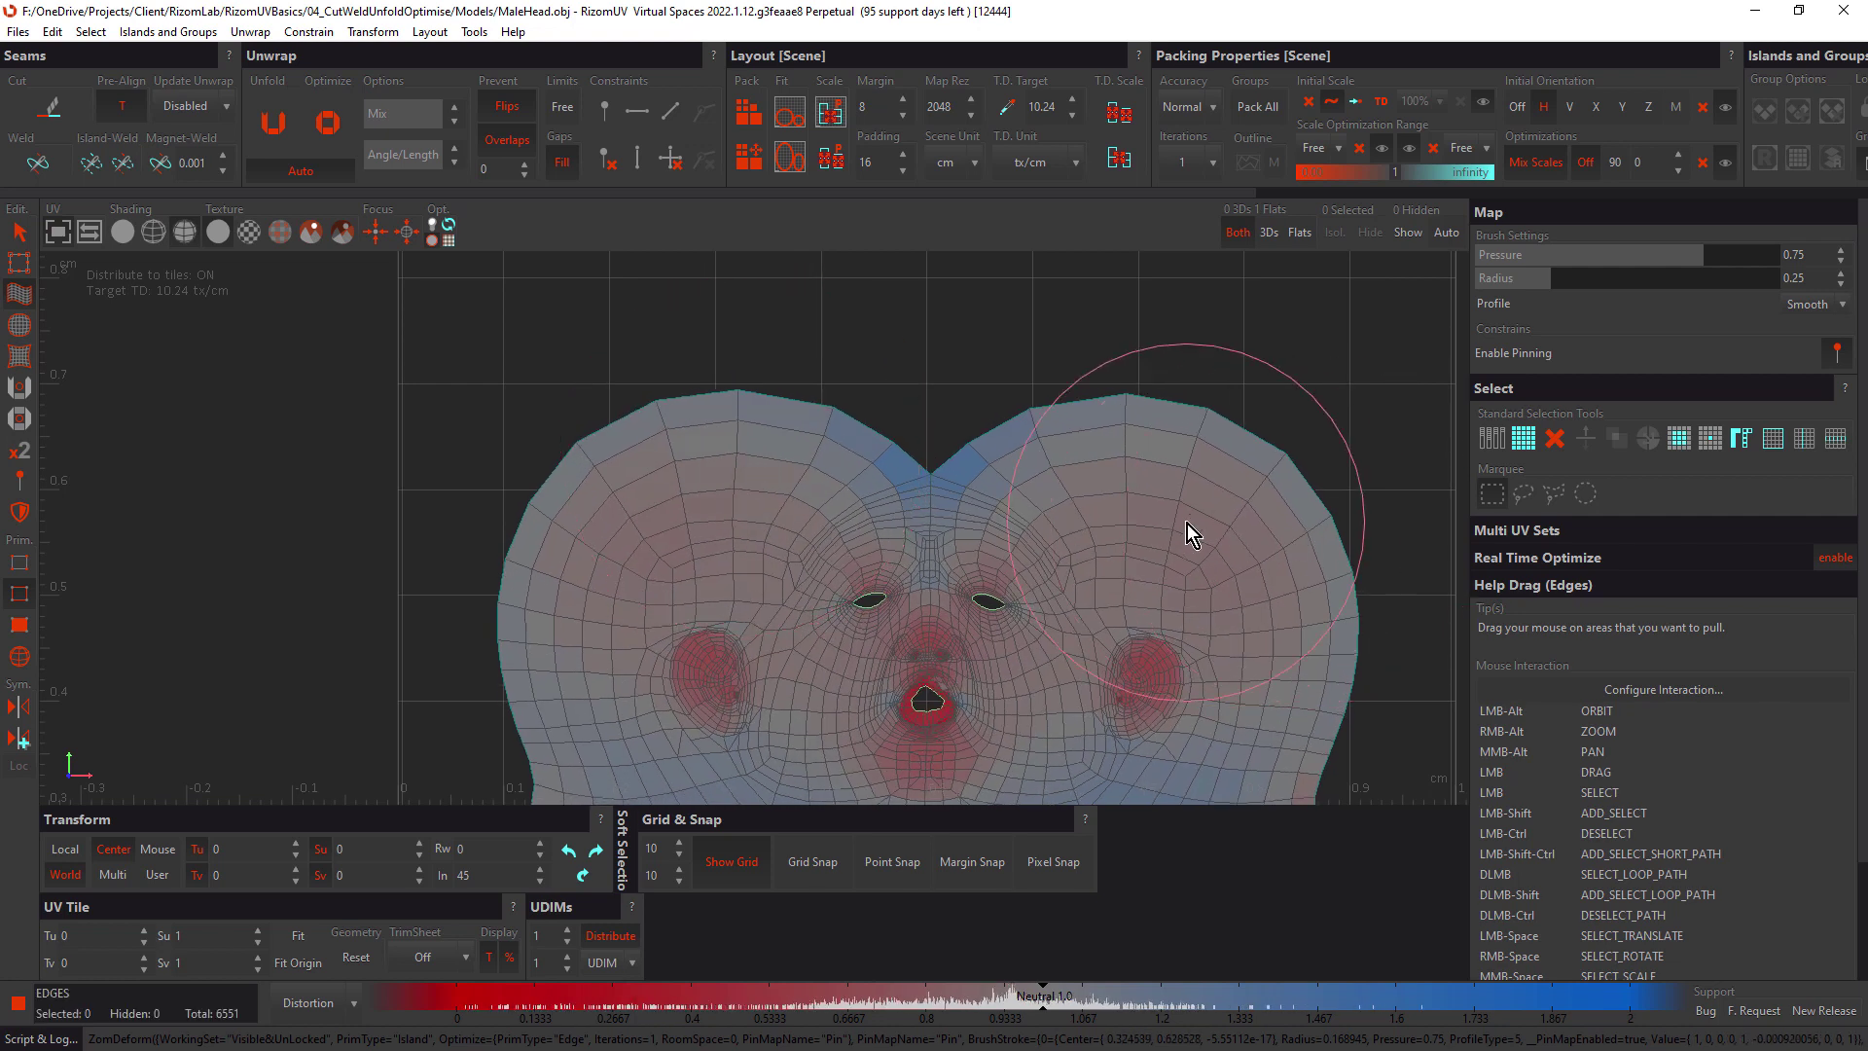
pyautogui.moveTo(1207, 528); pyautogui.dragTo(1192, 464)
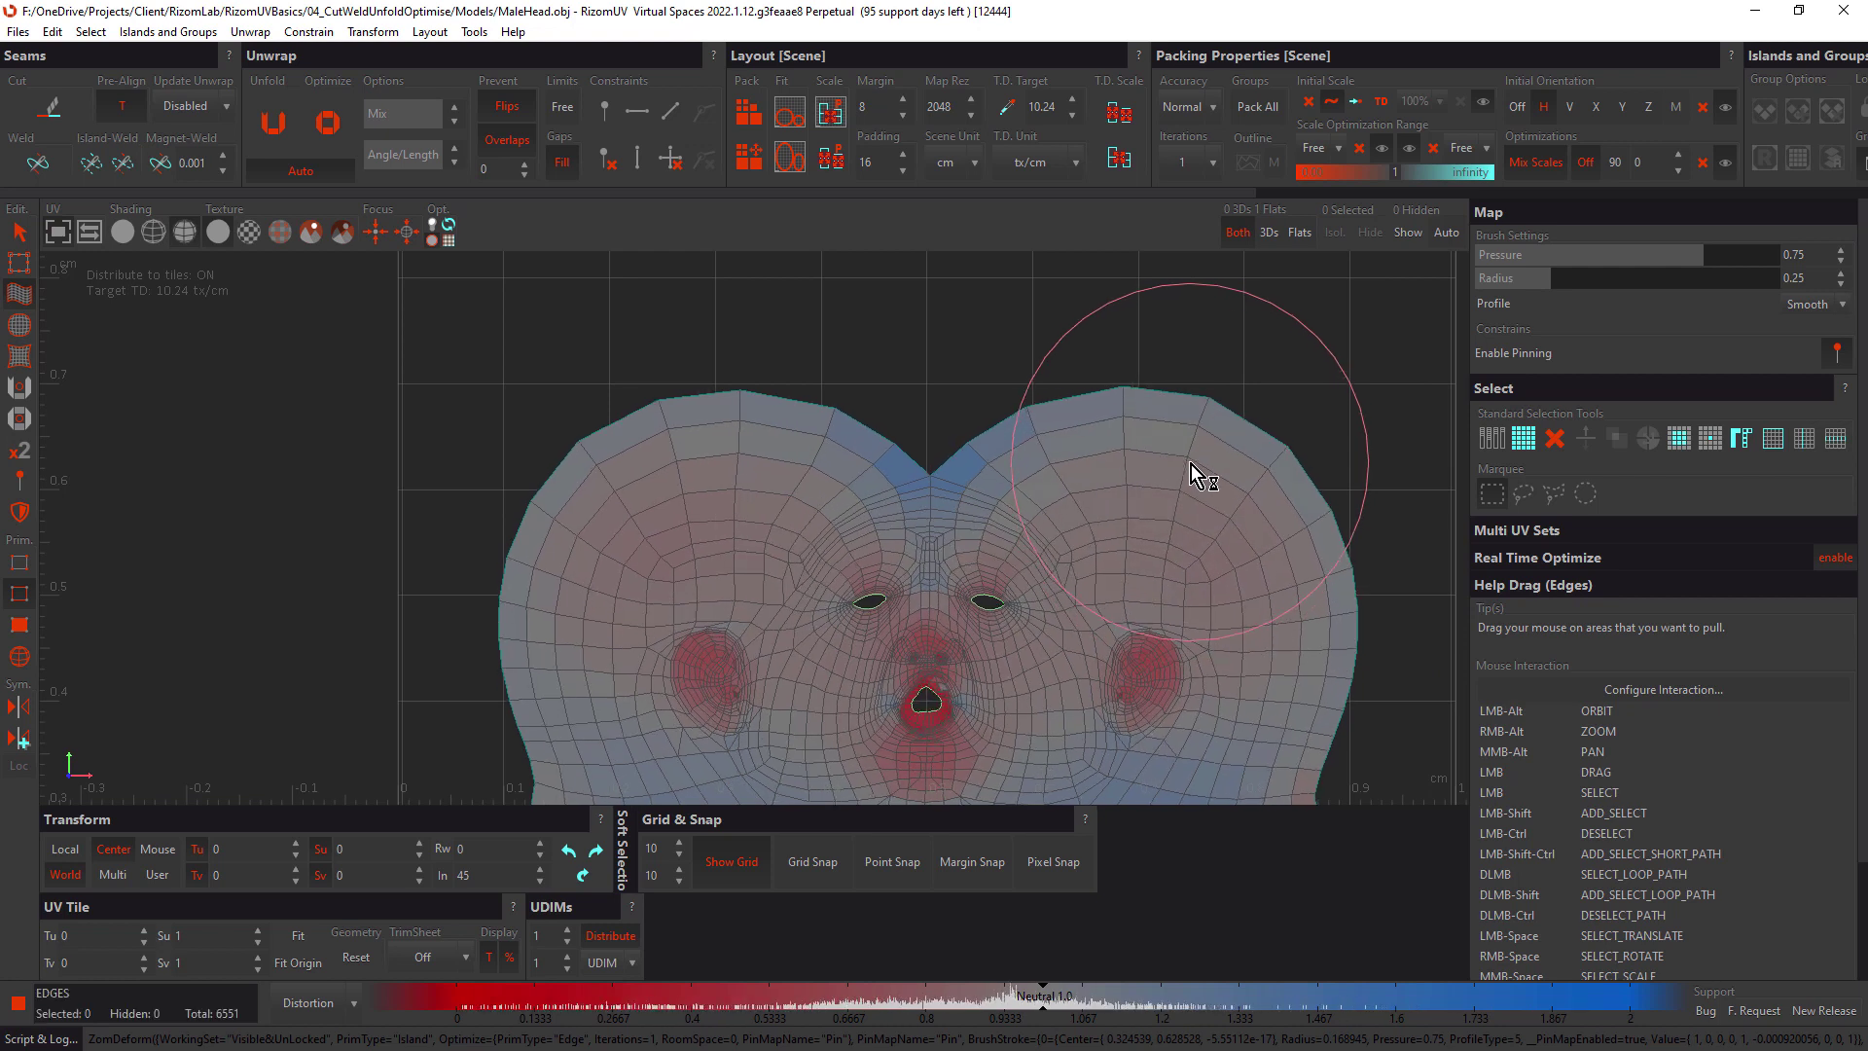